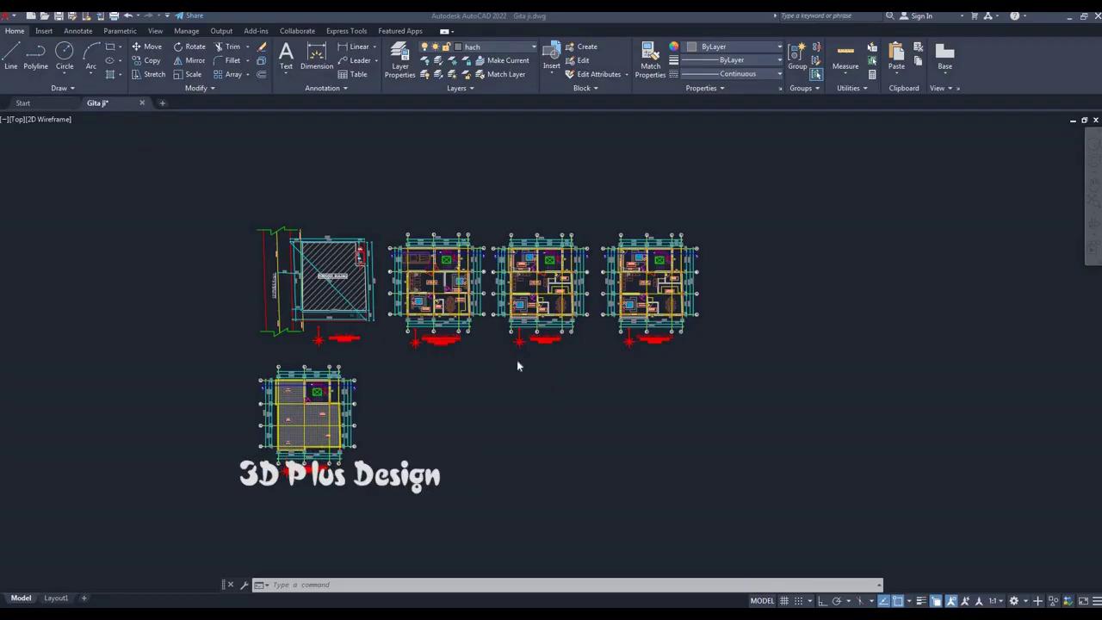
- Dismiss the import results and look over the imported AutoCAD plans
scroll(517, 366, "up", 2)
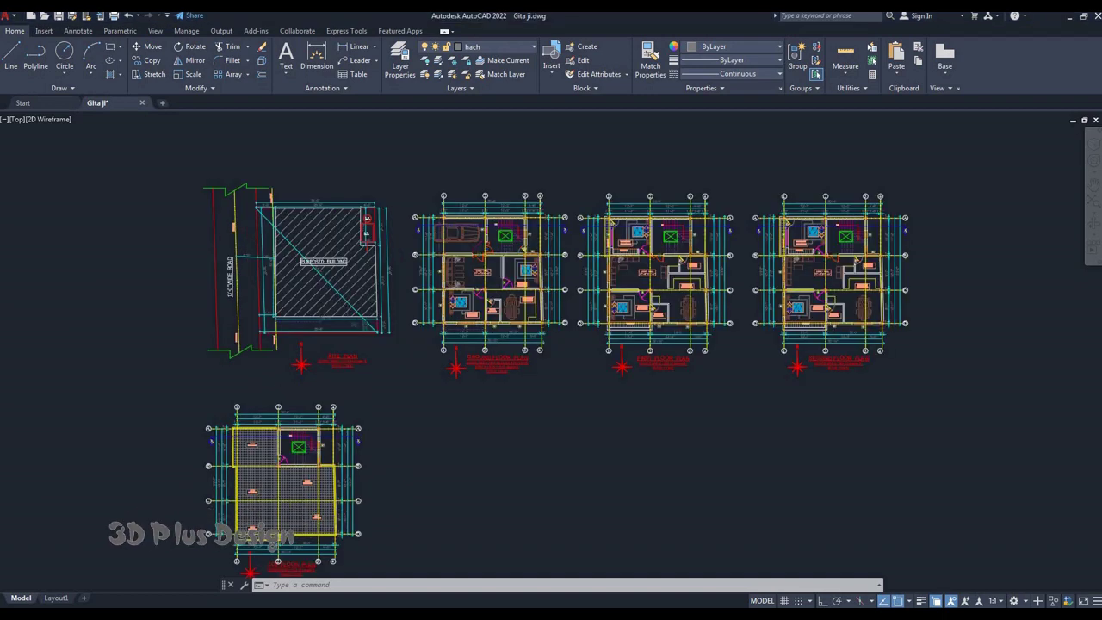
scroll(539, 393, "up", 2)
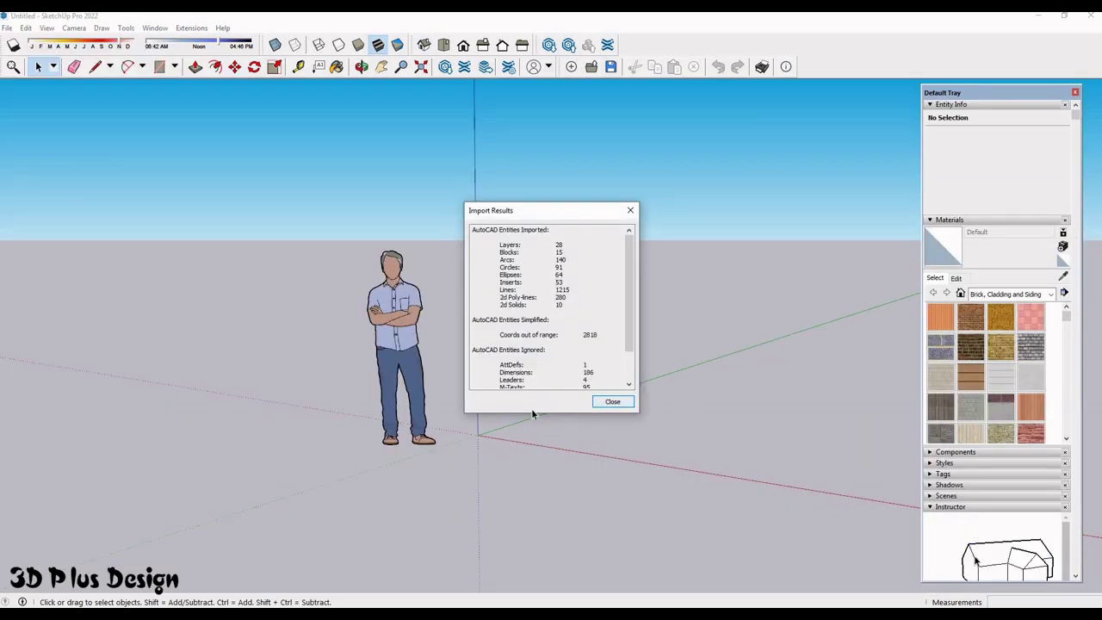
key("Return")
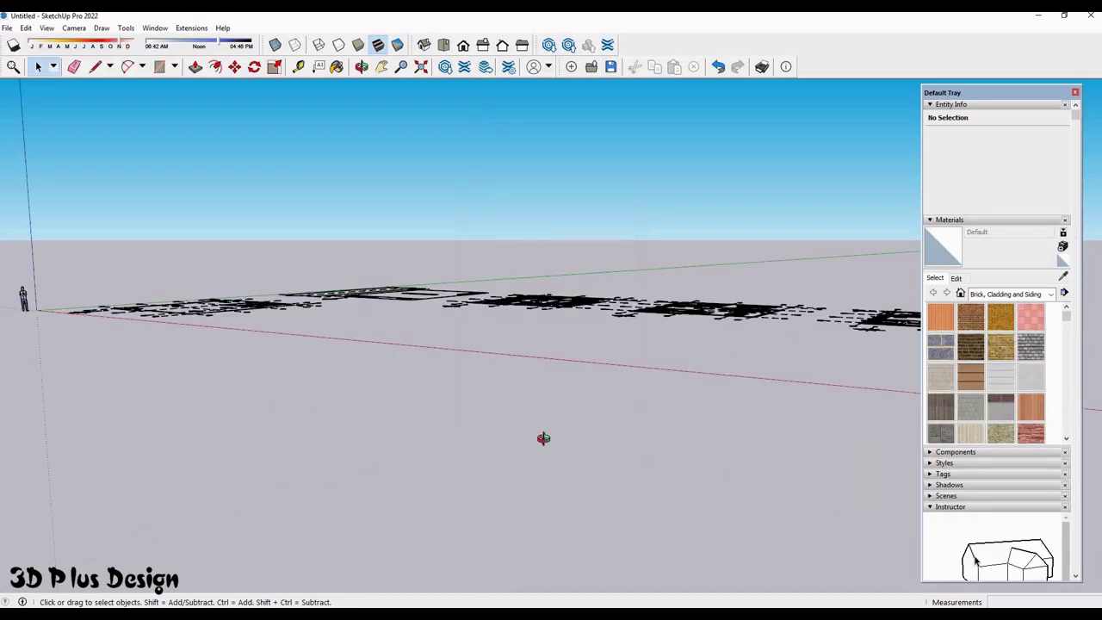
mouse_move(542, 436)
middle_mouse_down()
mouse_move(595, 485)
mouse_move(599, 370)
middle_mouse_up()
scroll(599, 370, "up", 3)
- Start a line at a wall corner, then view all floor plans and return to selection
key("l")
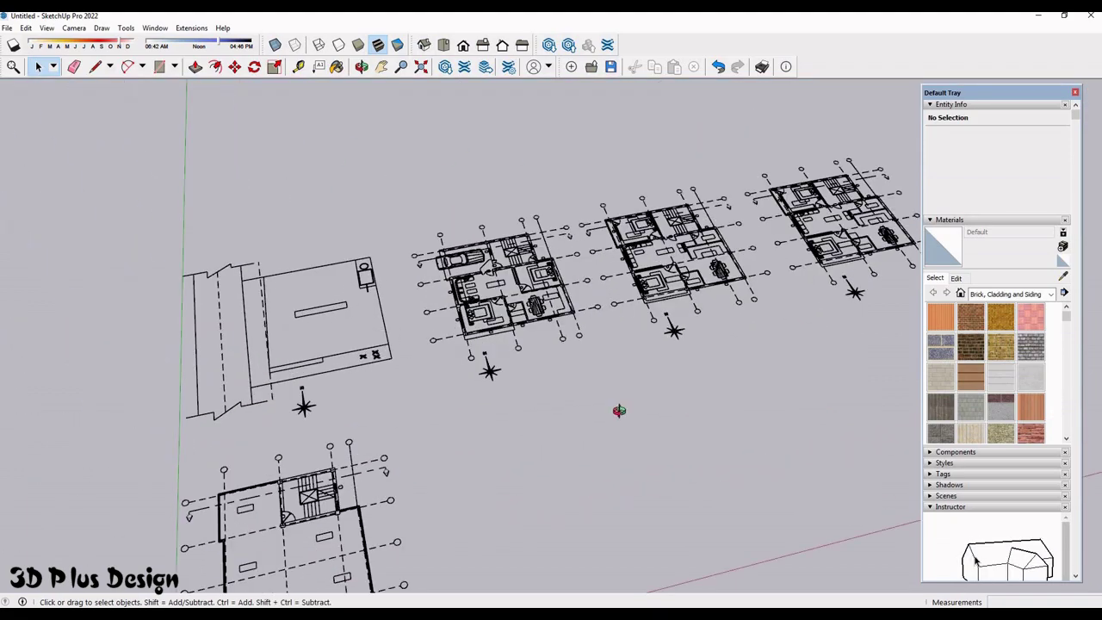
scroll(620, 413, "up", 4)
middle_click_drag(620, 413, 551, 379)
scroll(523, 360, "up", 2)
scroll(523, 360, "up", 3)
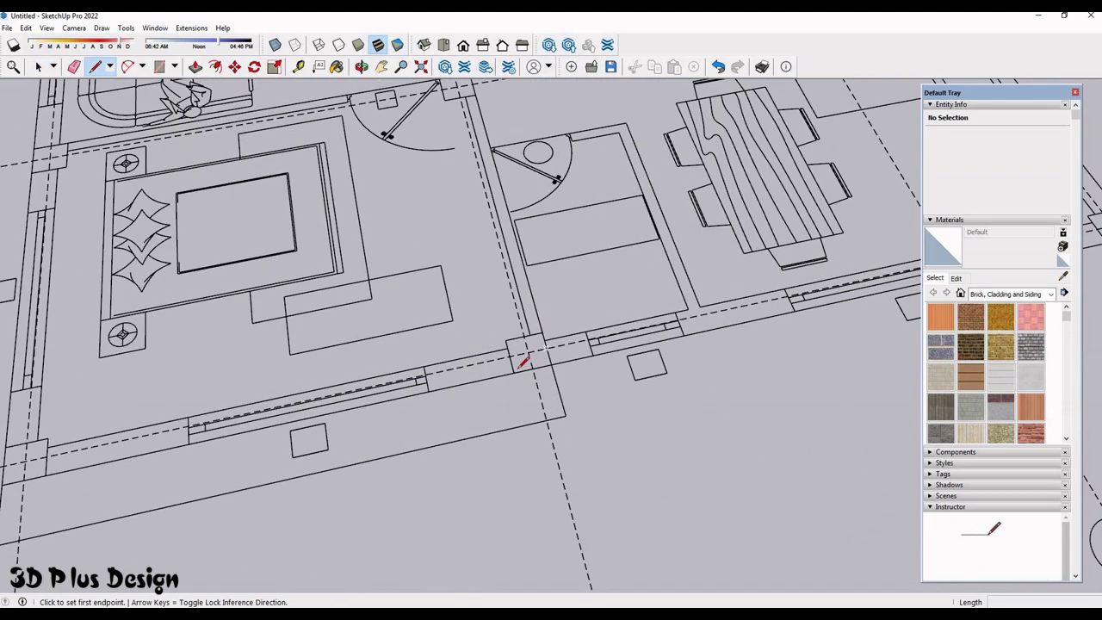
left_click(551, 364)
scroll(437, 365, "down", 4)
scroll(437, 365, "down", 4)
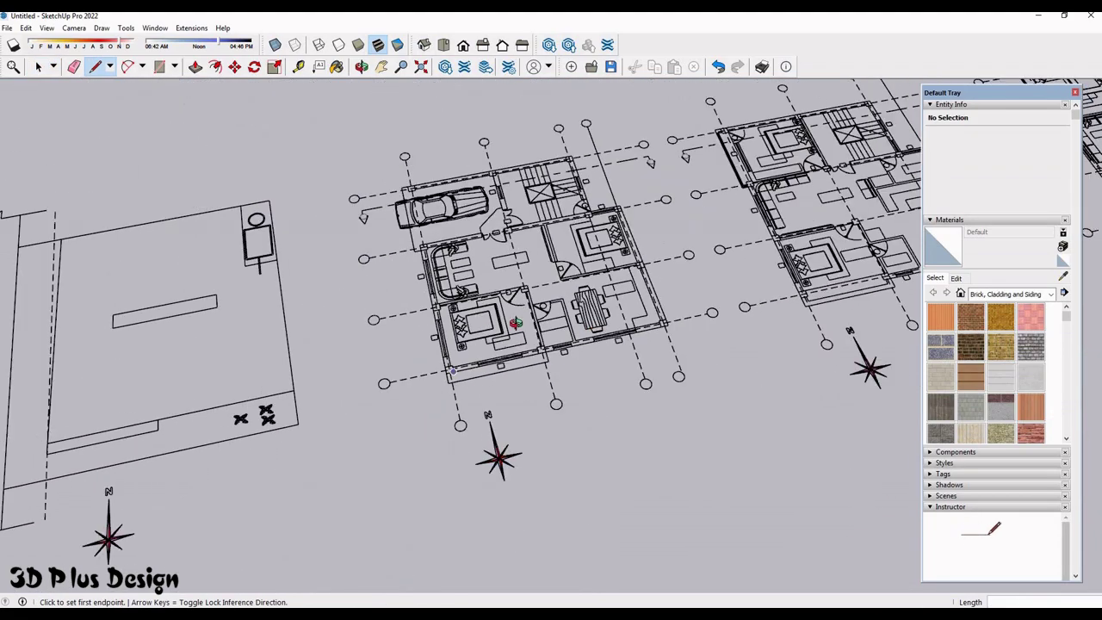
scroll(437, 366, "down", 3)
mouse_move(258, 258)
middle_mouse_down()
mouse_move(7, 79)
mouse_move(12, 34)
middle_mouse_up()
key("space")
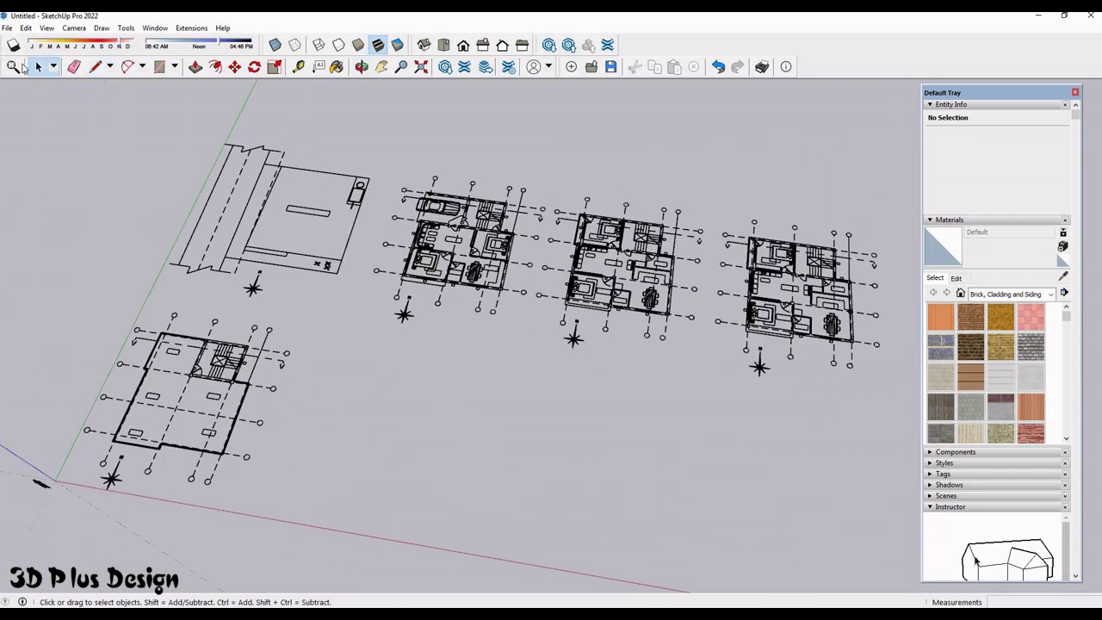
- Save the model as gita ji
key("alt+f")
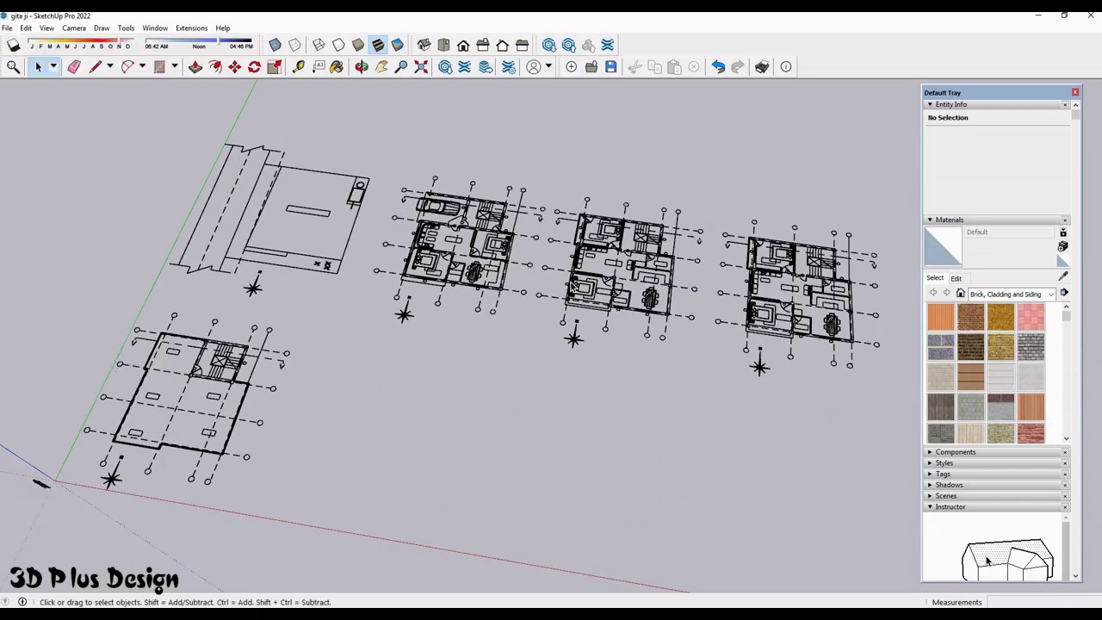
scroll(575, 287, "up", 3)
scroll(517, 328, "down", 3)
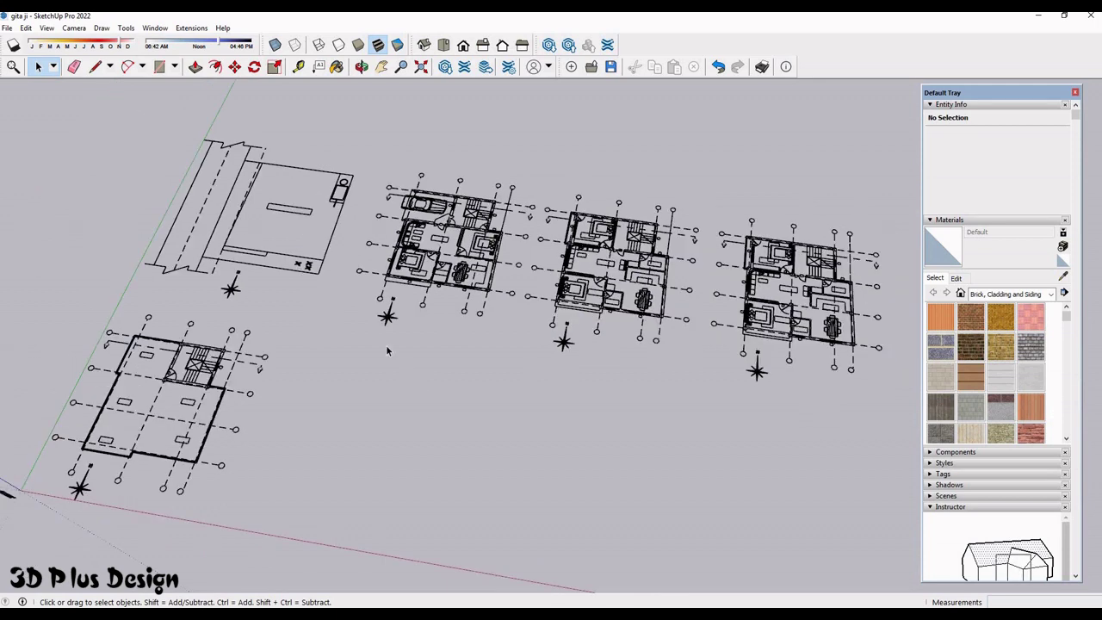
scroll(345, 387, "down", 4)
- Flatten the view, clear the selection and zoom out over all imported AutoCAD plans
middle_click_drag(308, 410, 386, 402)
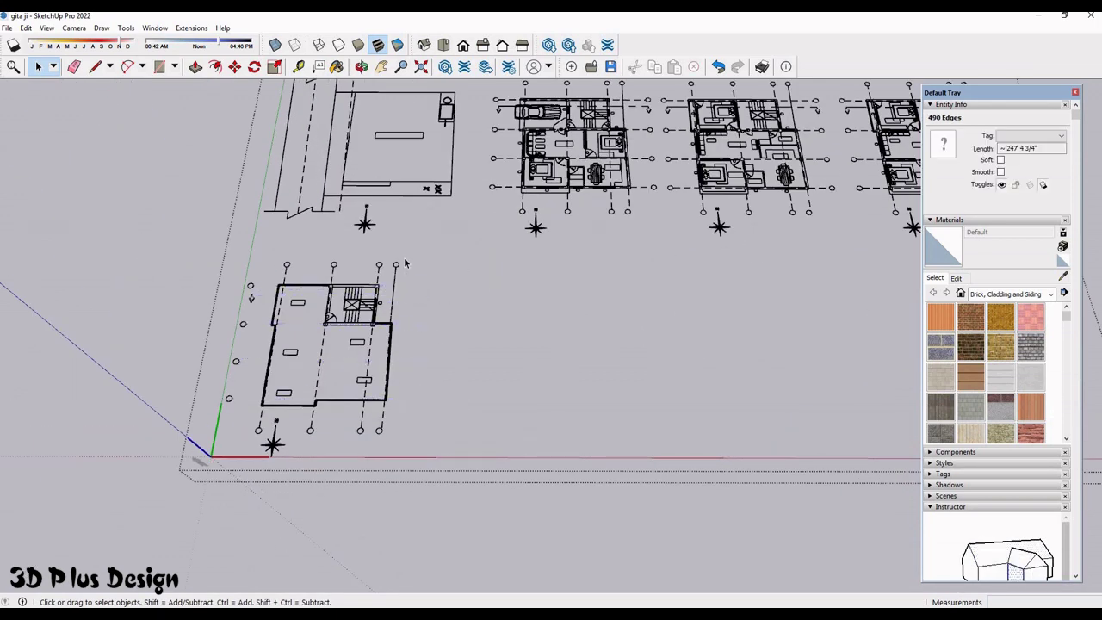
left_click(414, 322)
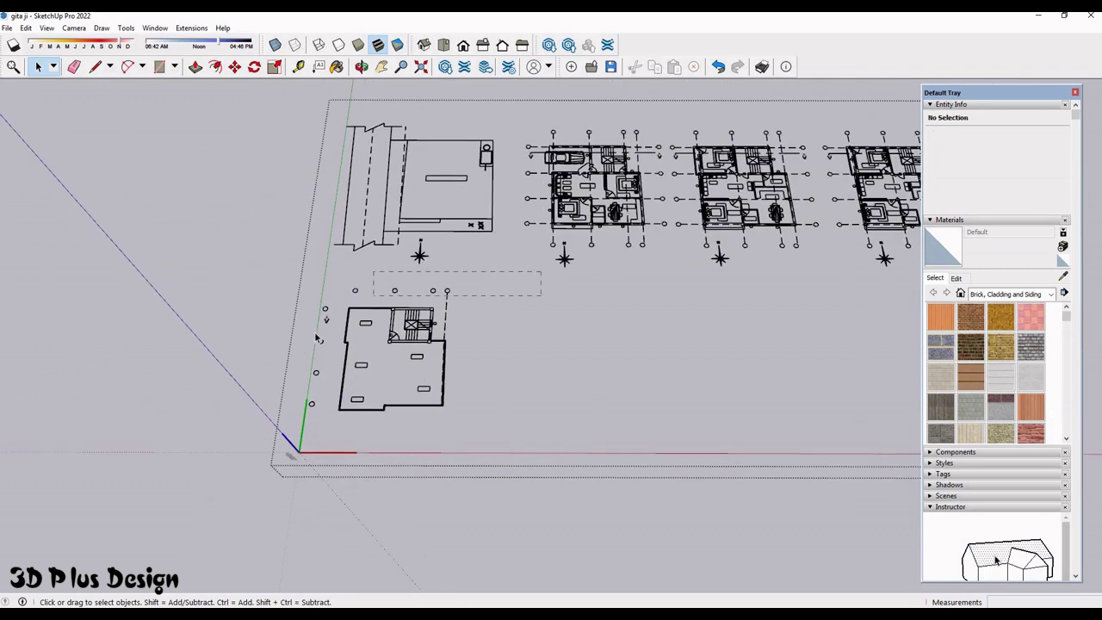
scroll(285, 395, "up", 2)
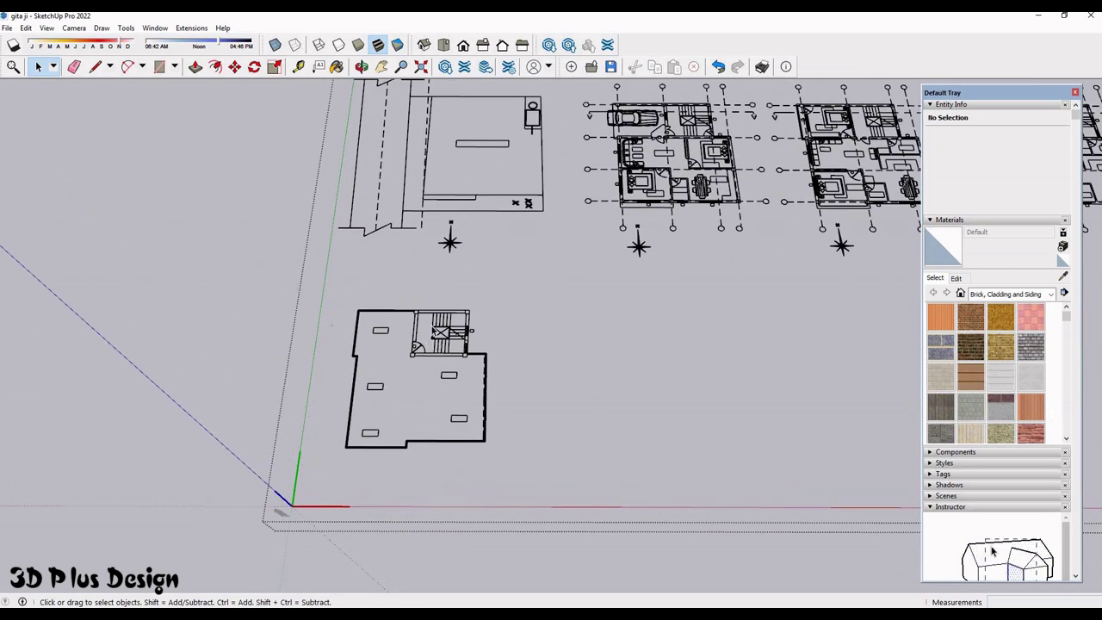
scroll(297, 392, "down", 5)
scroll(296, 392, "up", 3)
scroll(296, 392, "up", 2)
scroll(305, 171, "up", 2)
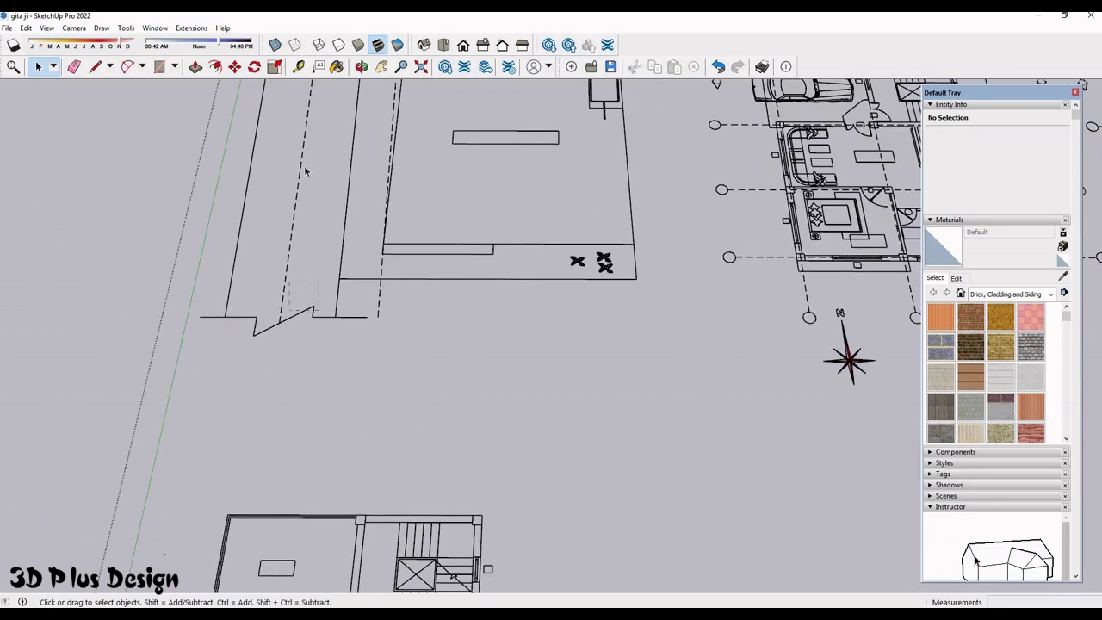
scroll(355, 127, "down", 1)
scroll(355, 127, "down", 3)
scroll(470, 168, "up", 5)
scroll(470, 167, "down", 1)
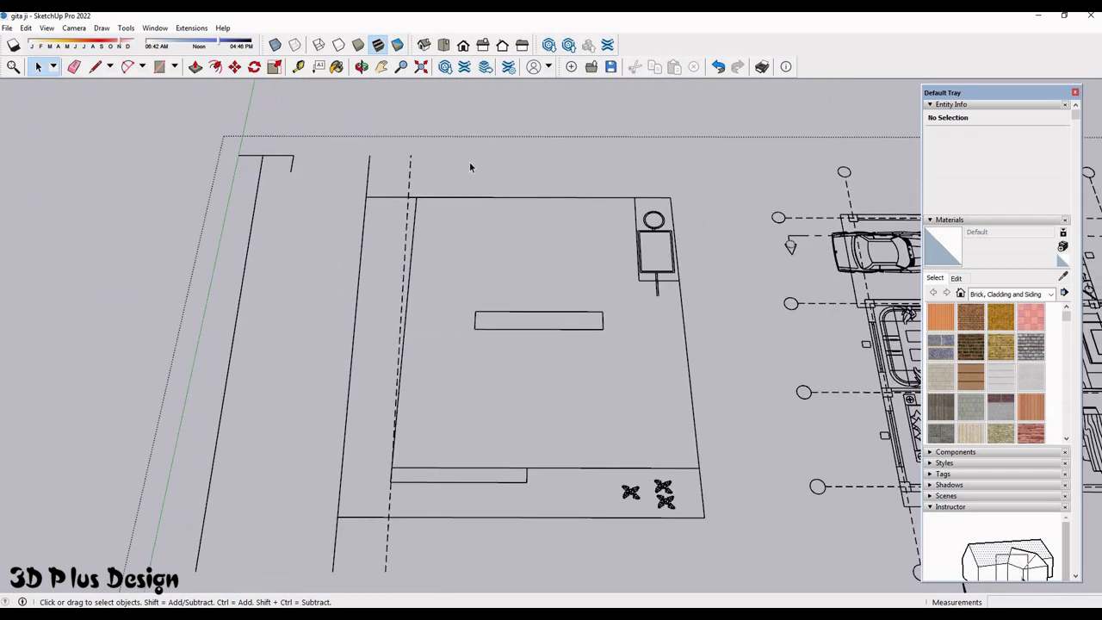
scroll(581, 406, "down", 3)
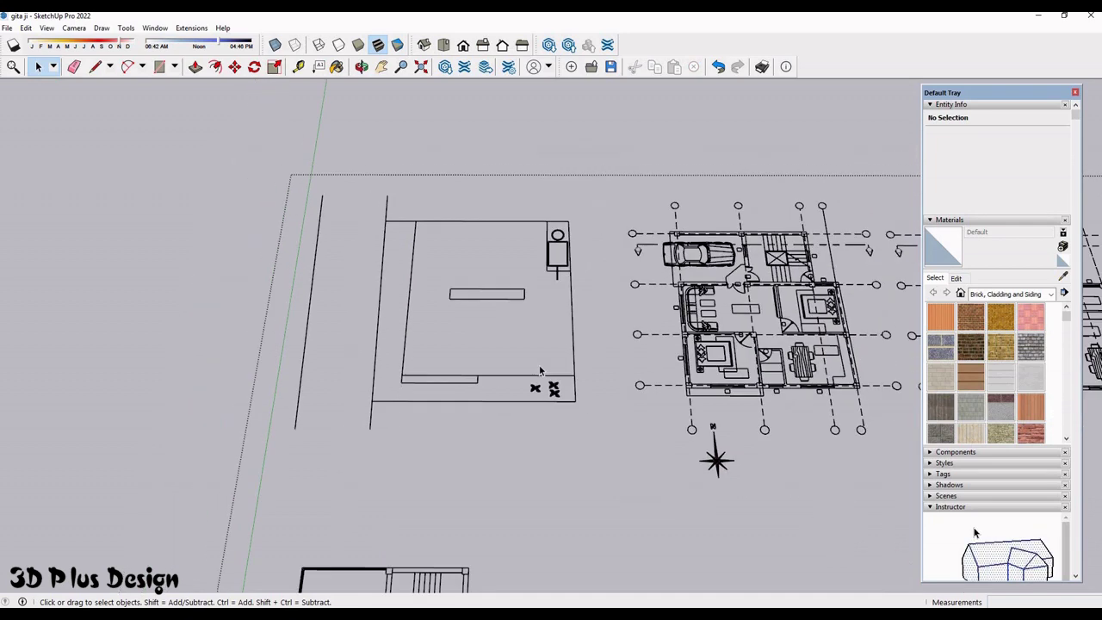
scroll(510, 399, "up", 4)
scroll(549, 221, "down", 3)
scroll(517, 272, "up", 2)
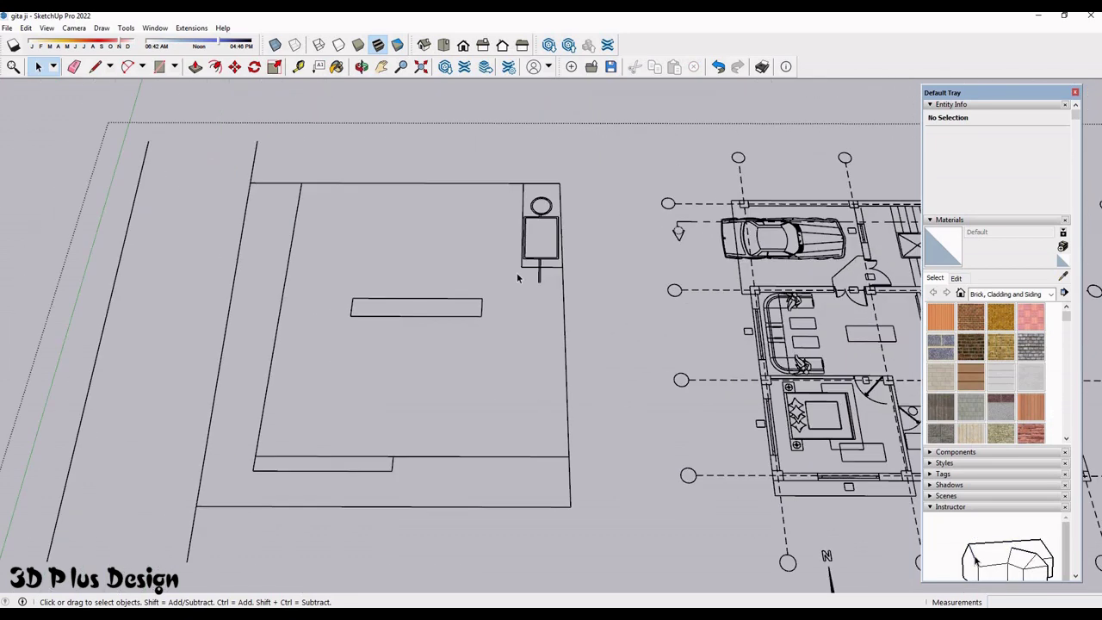
scroll(520, 276, "up", 3)
scroll(553, 338, "down", 1)
scroll(645, 337, "up", 3)
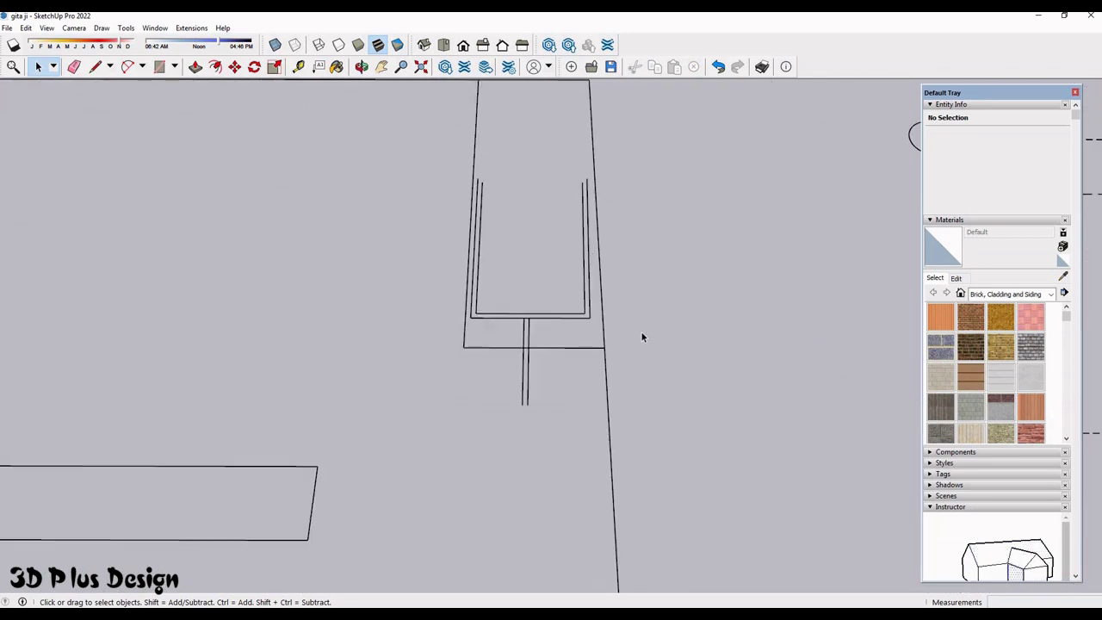
scroll(443, 316, "up", 2)
scroll(387, 287, "up", 2)
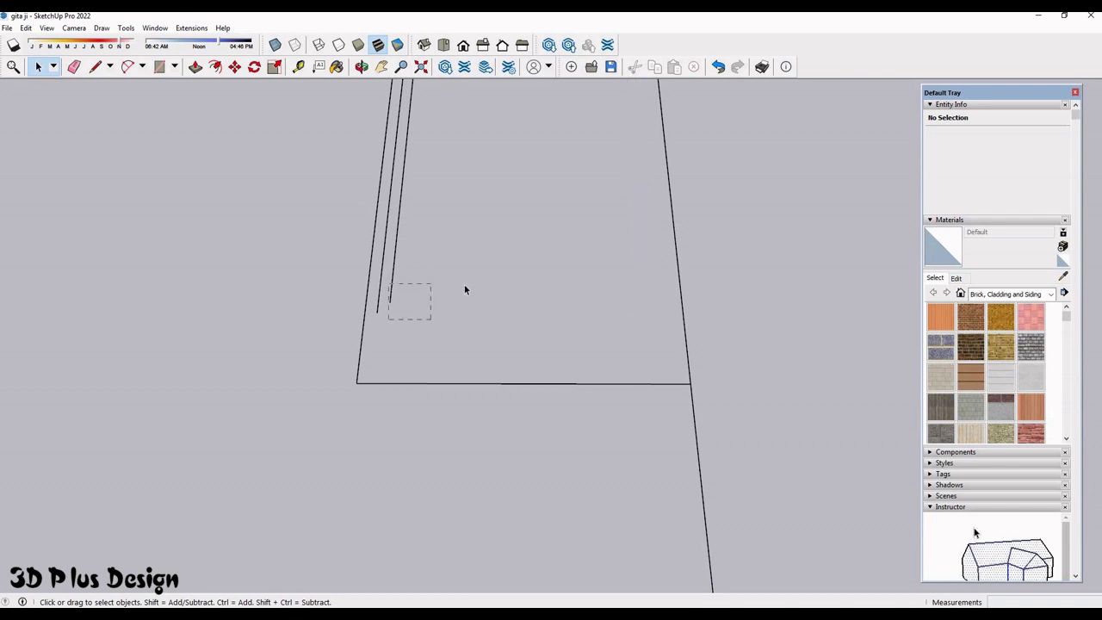
scroll(464, 290, "down", 2)
scroll(465, 289, "down", 2)
scroll(477, 295, "up", 1)
scroll(258, 375, "down", 1)
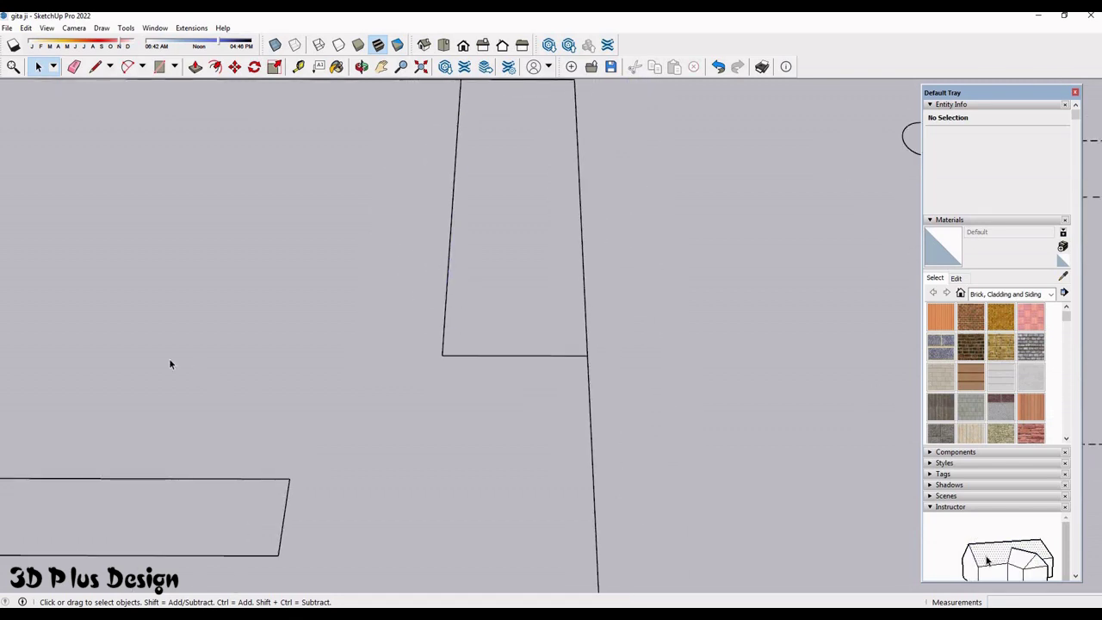
scroll(438, 418, "down", 3)
scroll(298, 341, "down", 2)
scroll(577, 479, "down", 3)
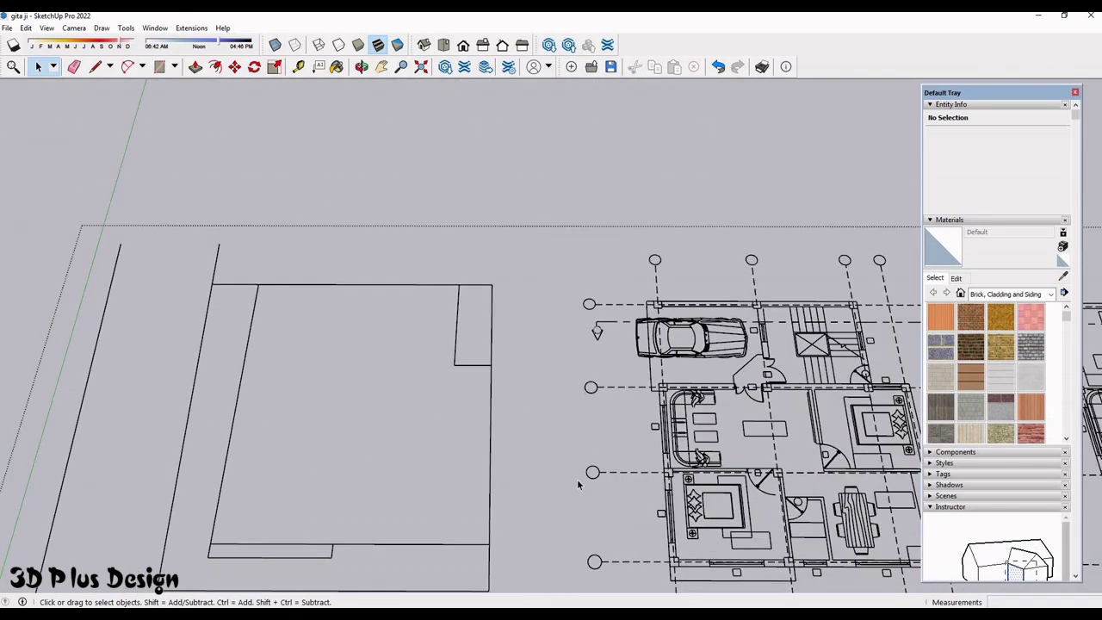
scroll(465, 421, "down", 1)
scroll(528, 490, "down", 2)
scroll(528, 489, "up", 3)
scroll(697, 484, "down", 1)
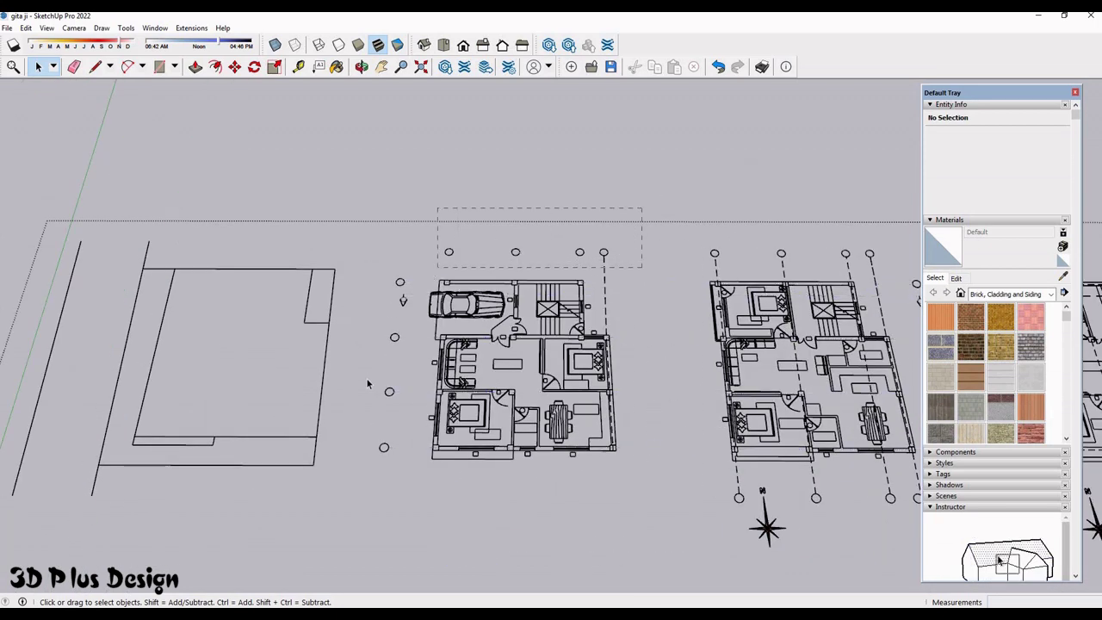
- Zoom in on the ground-floor plan with the car and staircase and select it
scroll(628, 503, "down", 1)
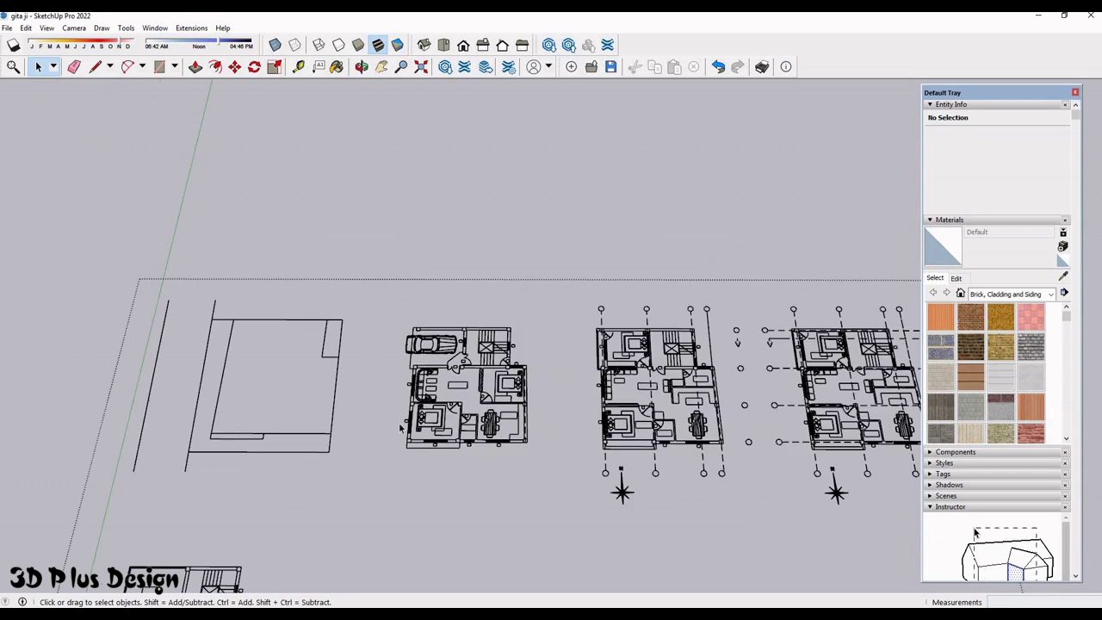
scroll(628, 503, "down", 1)
scroll(536, 220, "up", 1)
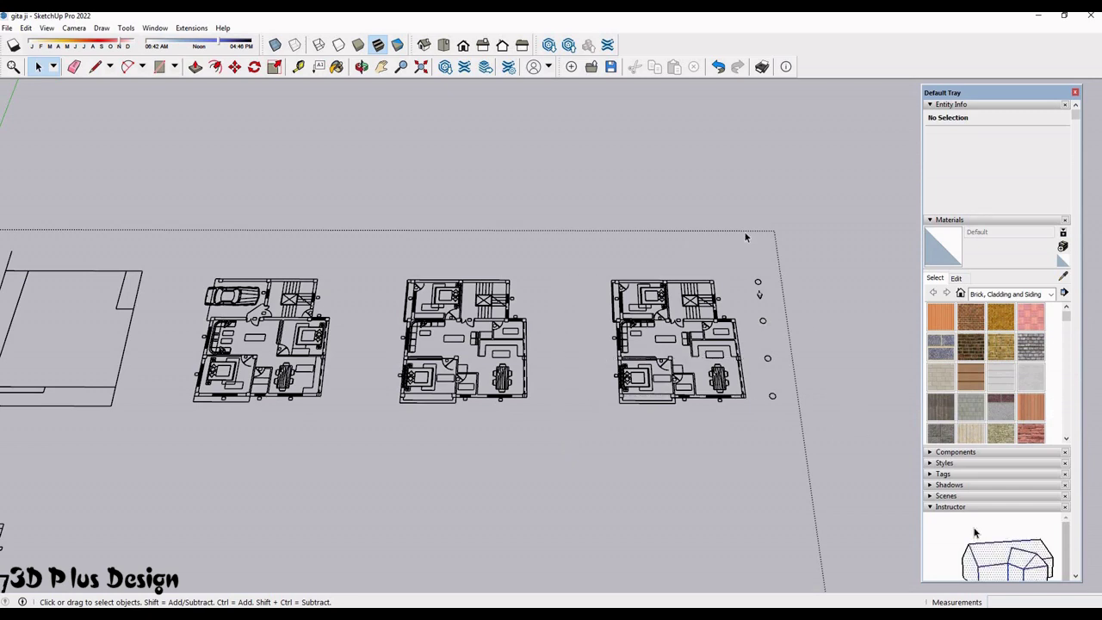
scroll(431, 404, "down", 2)
scroll(462, 479, "down", 1)
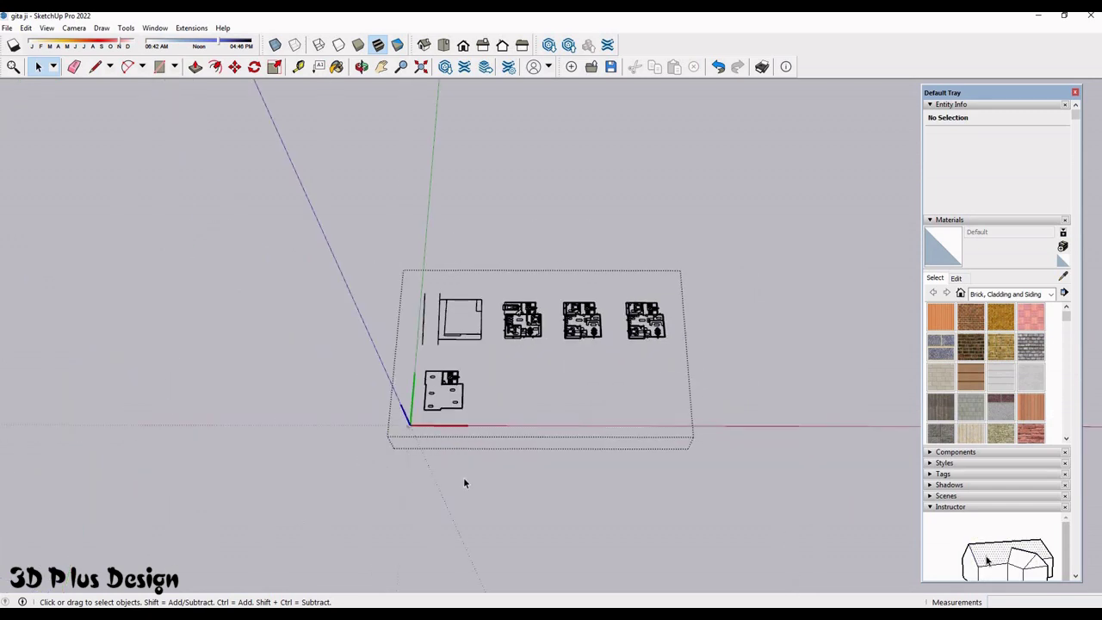
scroll(405, 422, "up", 2)
scroll(274, 339, "up", 2)
scroll(435, 413, "up", 2)
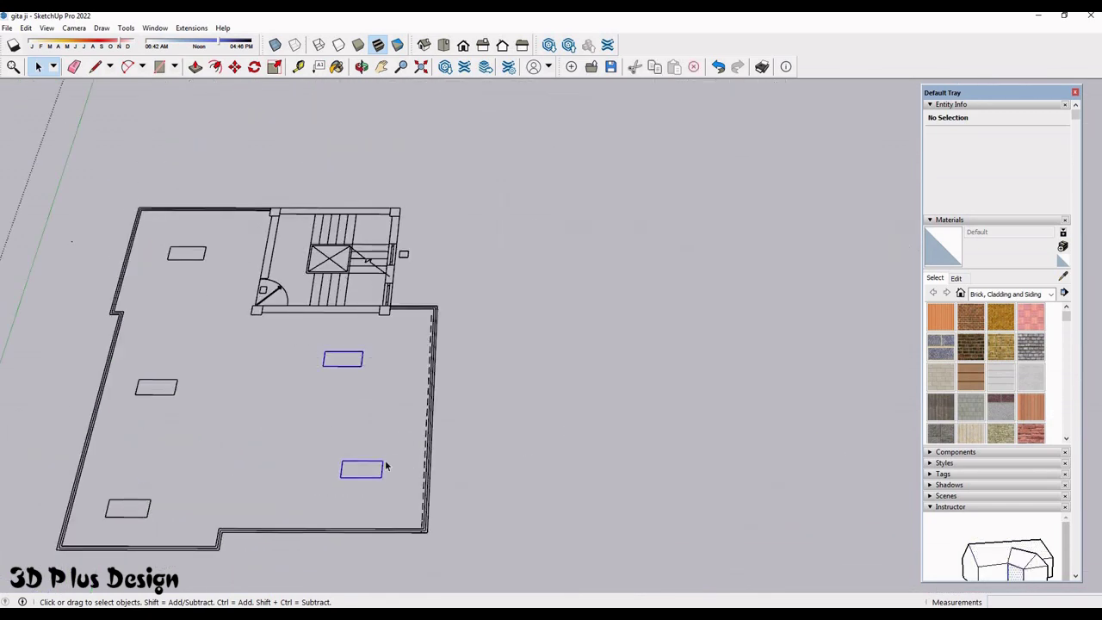
scroll(362, 405, "down", 3)
scroll(345, 285, "up", 1)
scroll(379, 215, "up", 2)
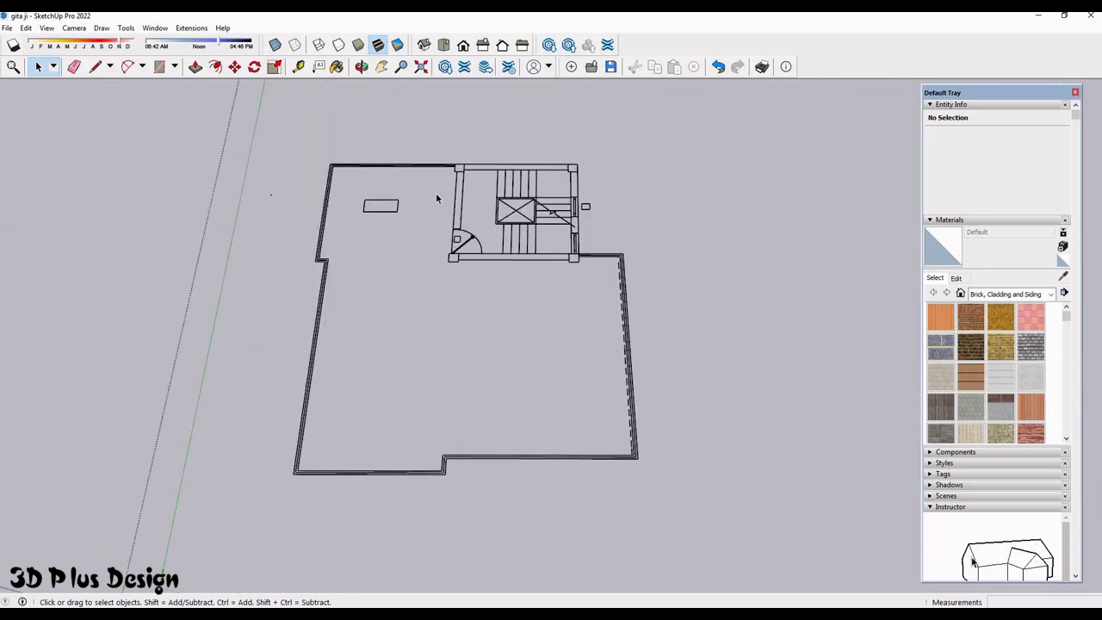
scroll(353, 163, "up", 2)
scroll(287, 140, "up", 2)
scroll(286, 139, "up", 2)
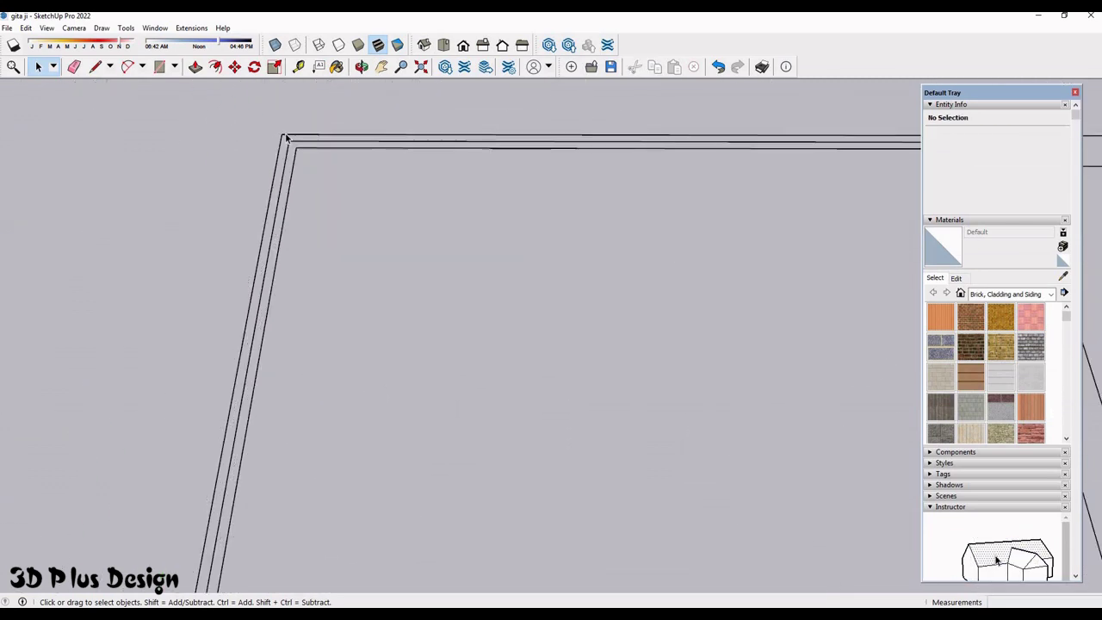
scroll(255, 284, "down", 1)
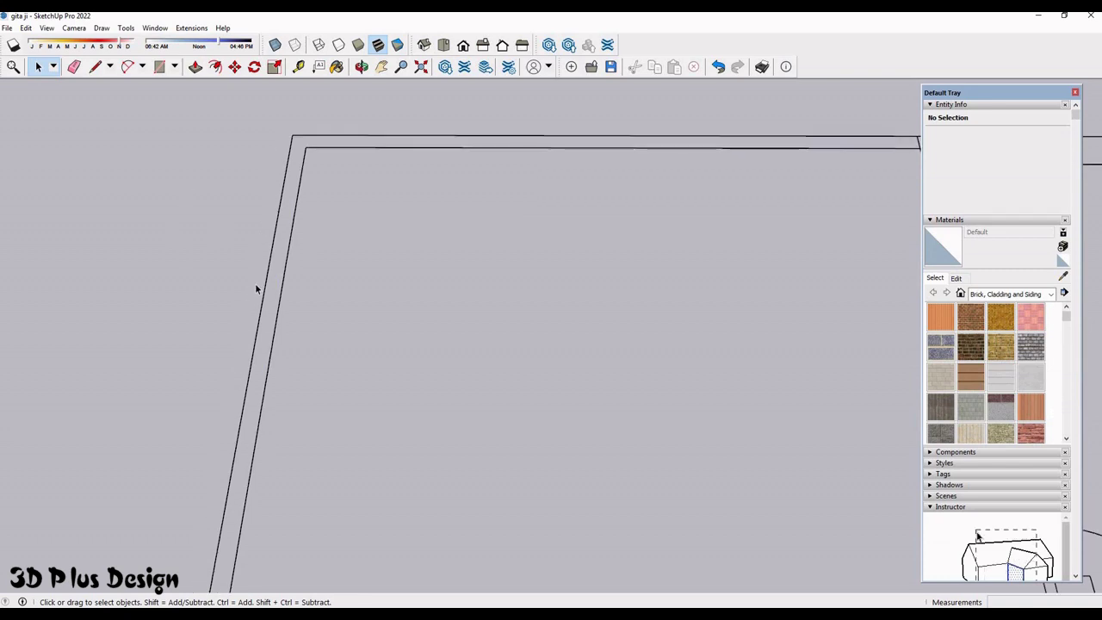
scroll(286, 335, "down", 2)
scroll(321, 341, "down", 2)
scroll(518, 344, "down", 2)
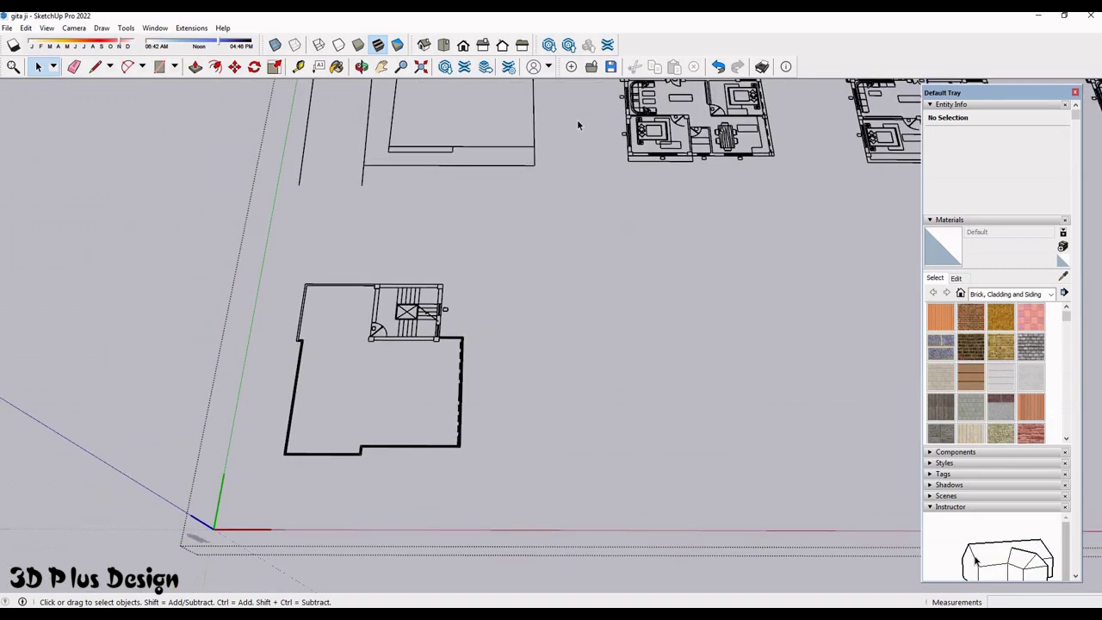
scroll(577, 119, "down", 2)
scroll(542, 248, "up", 1)
scroll(542, 247, "up", 2)
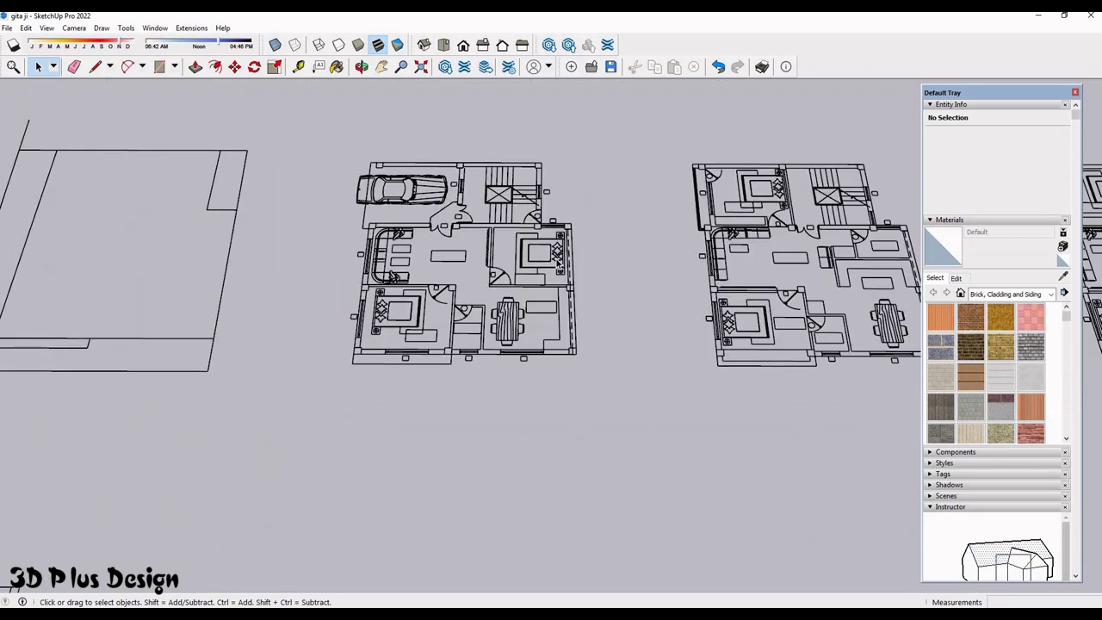
scroll(551, 249, "up", 1)
left_click(575, 260)
- Inspect the Gita ji.dwg component's wall edges via Edit Component, then exit editing
right_click(568, 243)
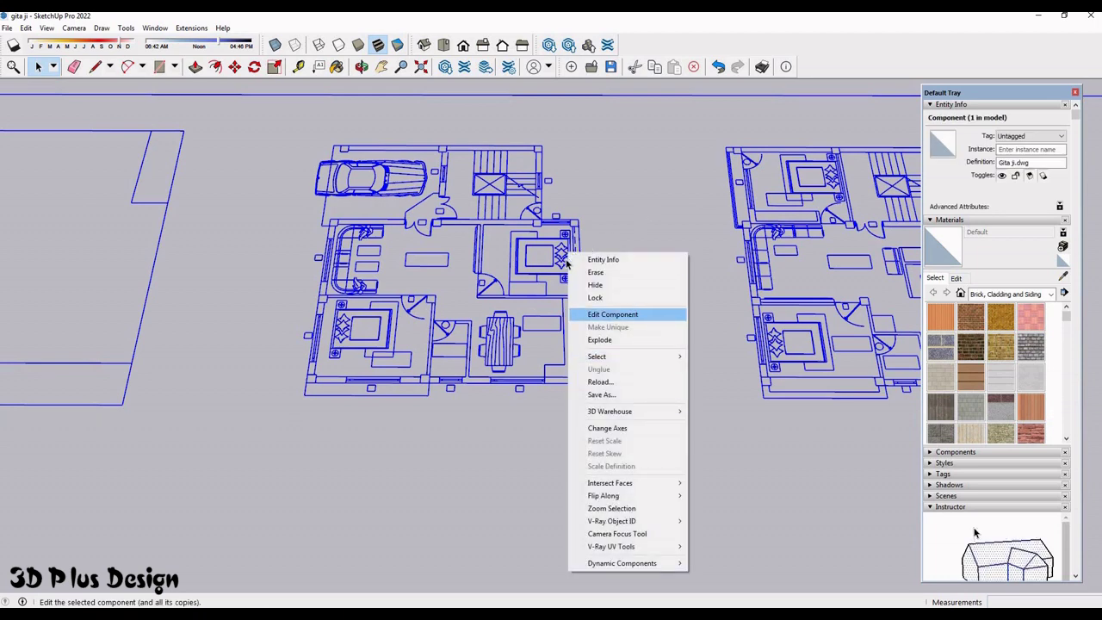
left_click(594, 316)
scroll(568, 263, "up", 2)
scroll(567, 263, "up", 2)
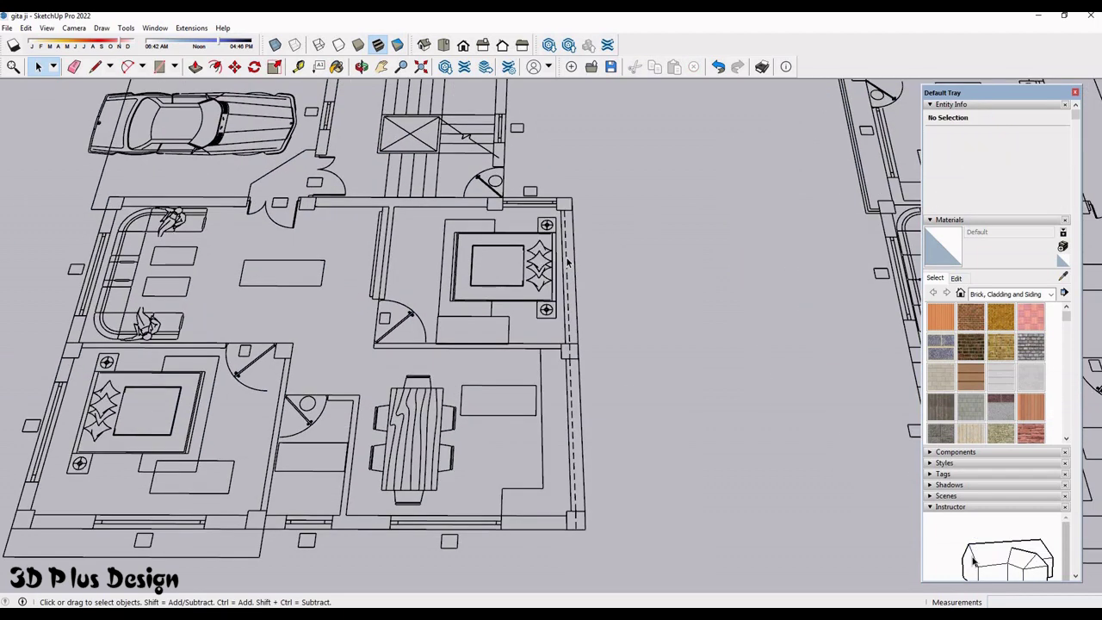
left_click(576, 362)
scroll(558, 343, "up", 2)
scroll(558, 343, "up", 1)
left_click(500, 311)
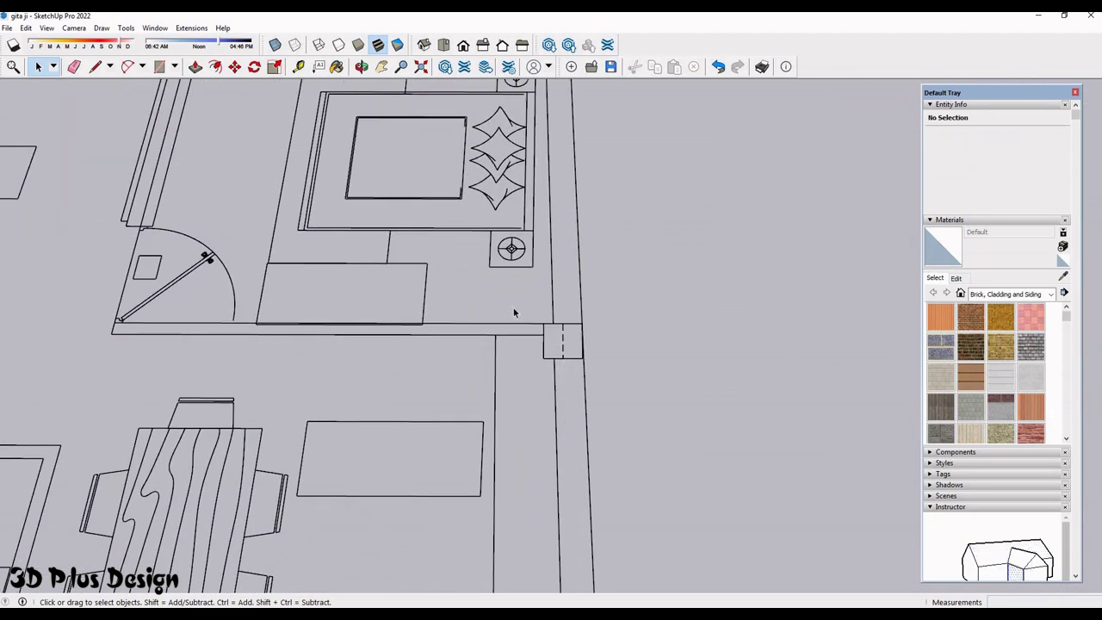
scroll(534, 306, "down", 3)
scroll(563, 302, "down", 3)
scroll(603, 293, "down", 3)
scroll(689, 279, "down", 1)
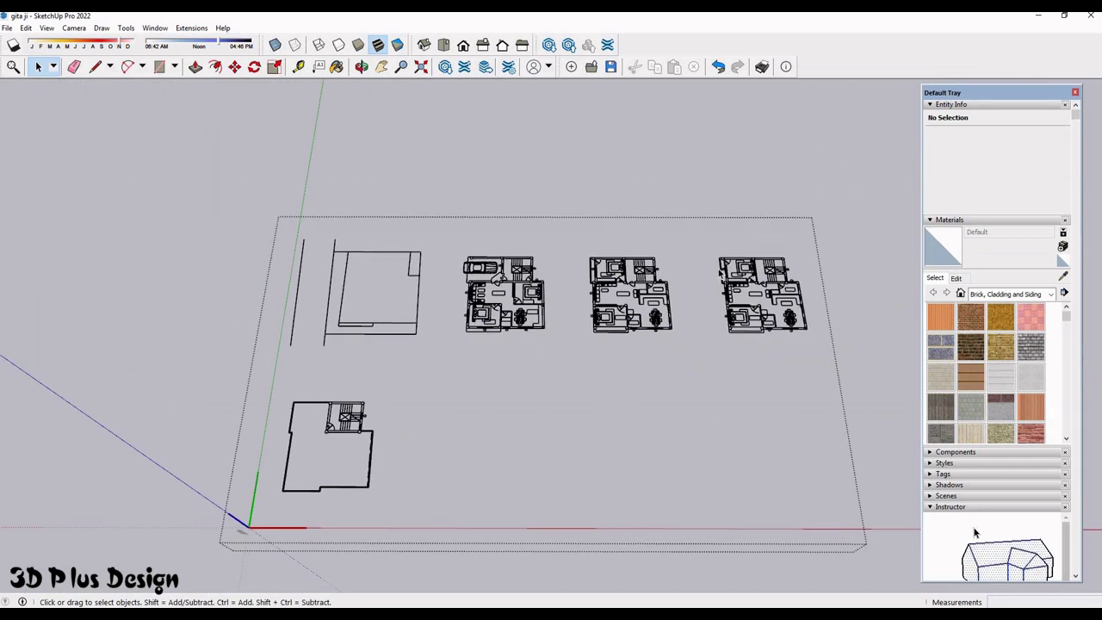
key("Escape")
- Explode the Gita ji.dwg component into 2547 loose entities
left_click(763, 327)
scroll(763, 327, "up", 2)
scroll(750, 315, "up", 2)
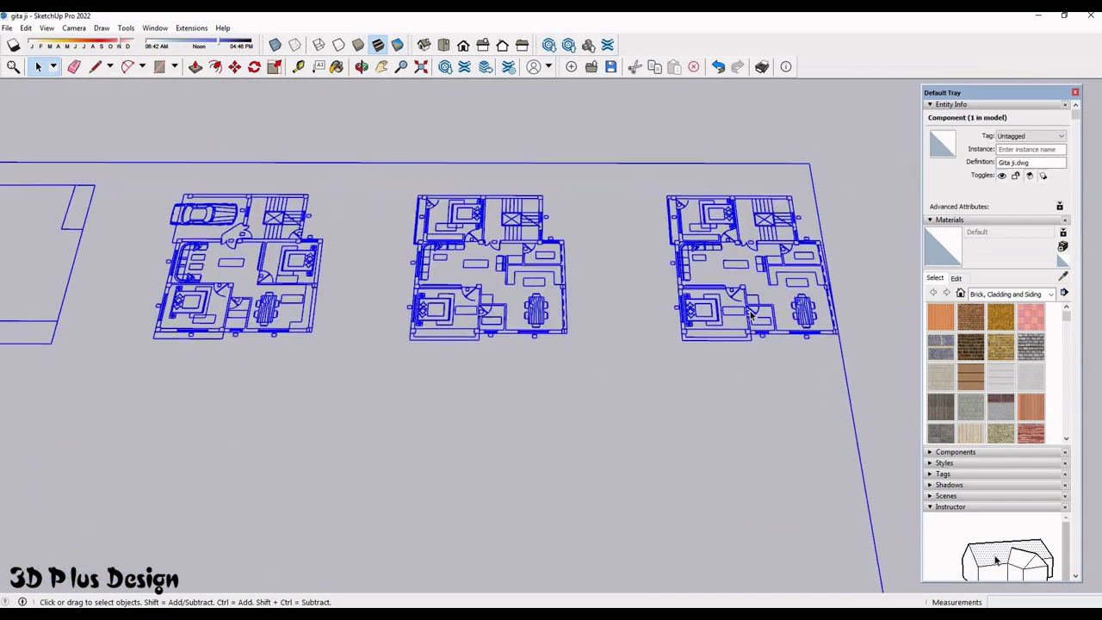
right_click(749, 291)
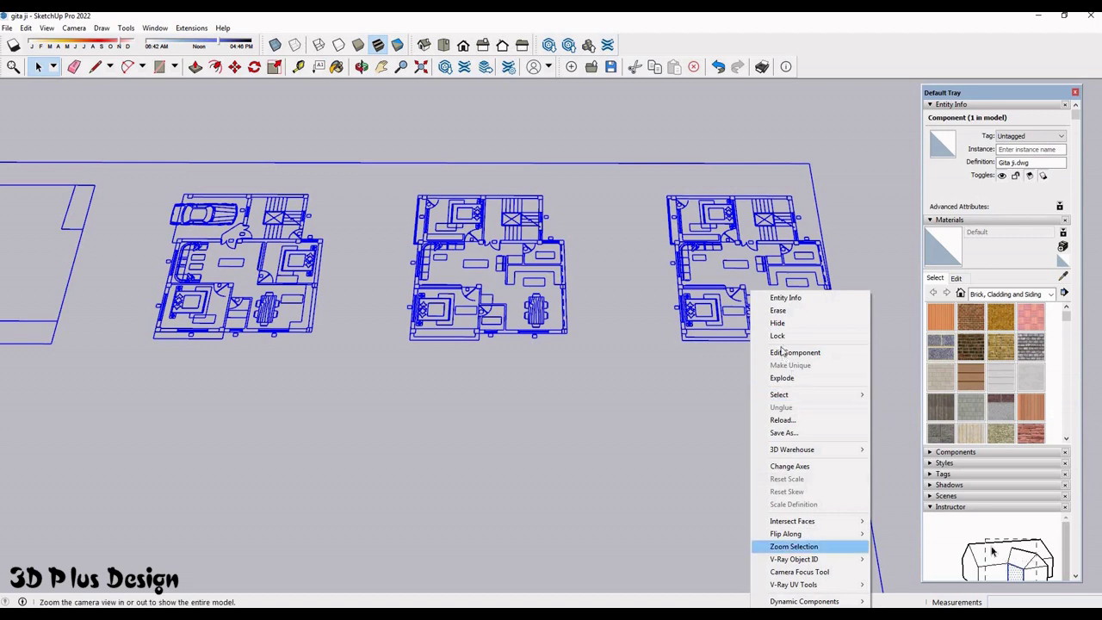
left_click(782, 377)
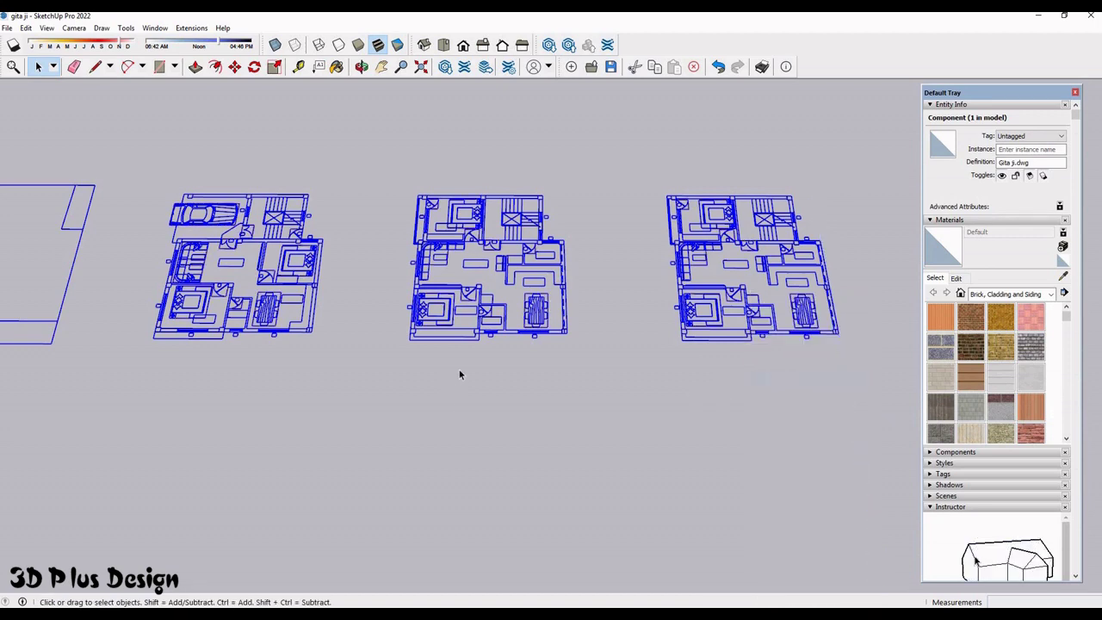
scroll(459, 369, "down", 3)
scroll(568, 332, "up", 3)
left_click(516, 370)
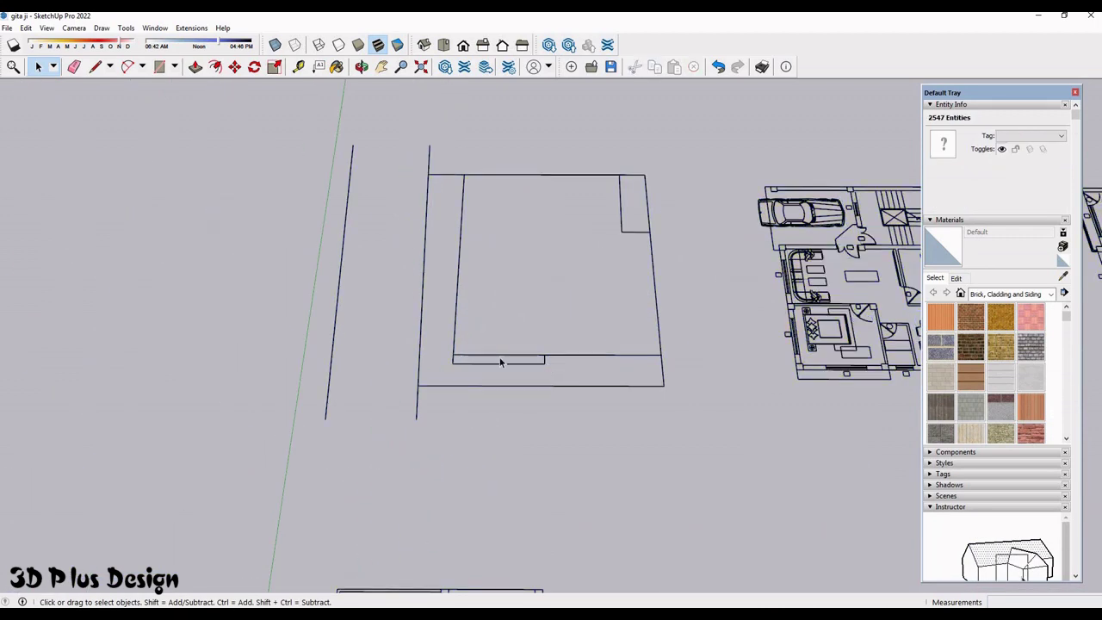
scroll(505, 362, "up", 3)
scroll(514, 373, "down", 3)
scroll(468, 364, "down", 1)
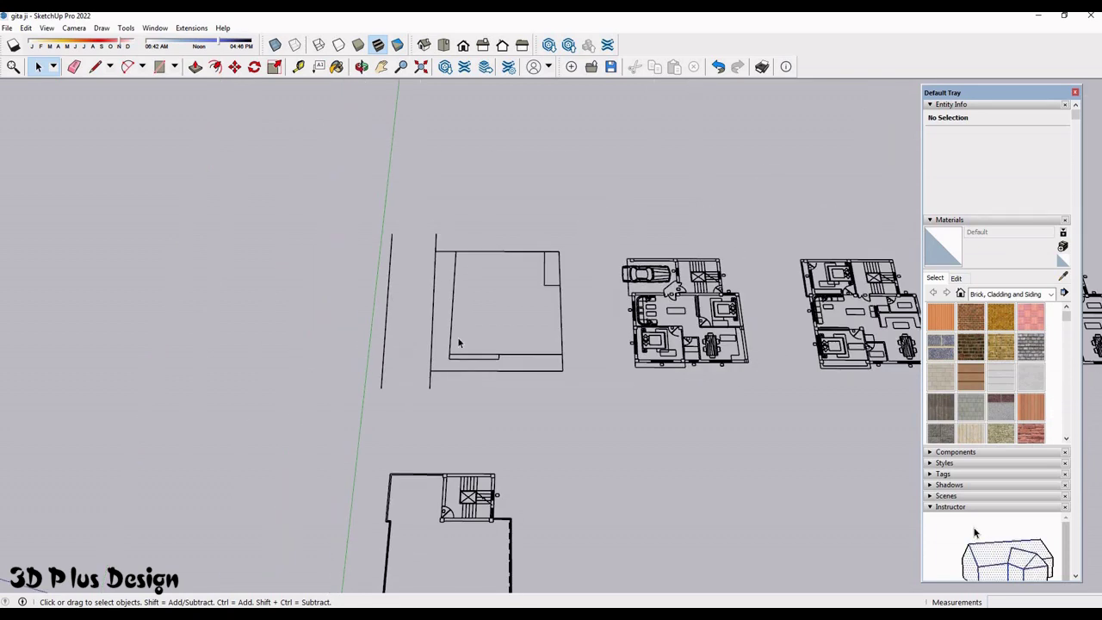
scroll(458, 345, "up", 4)
scroll(362, 333, "down", 1)
scroll(431, 327, "up", 2)
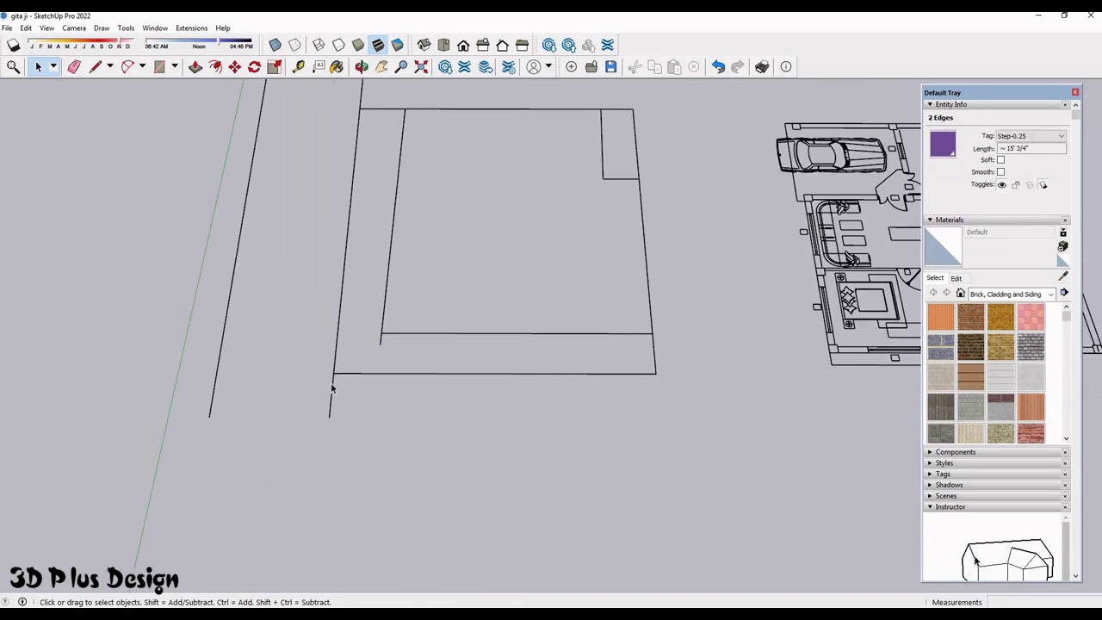
scroll(572, 313, "up", 1)
left_click(572, 312)
scroll(583, 450, "down", 3)
scroll(584, 457, "up", 2)
scroll(574, 438, "up", 2)
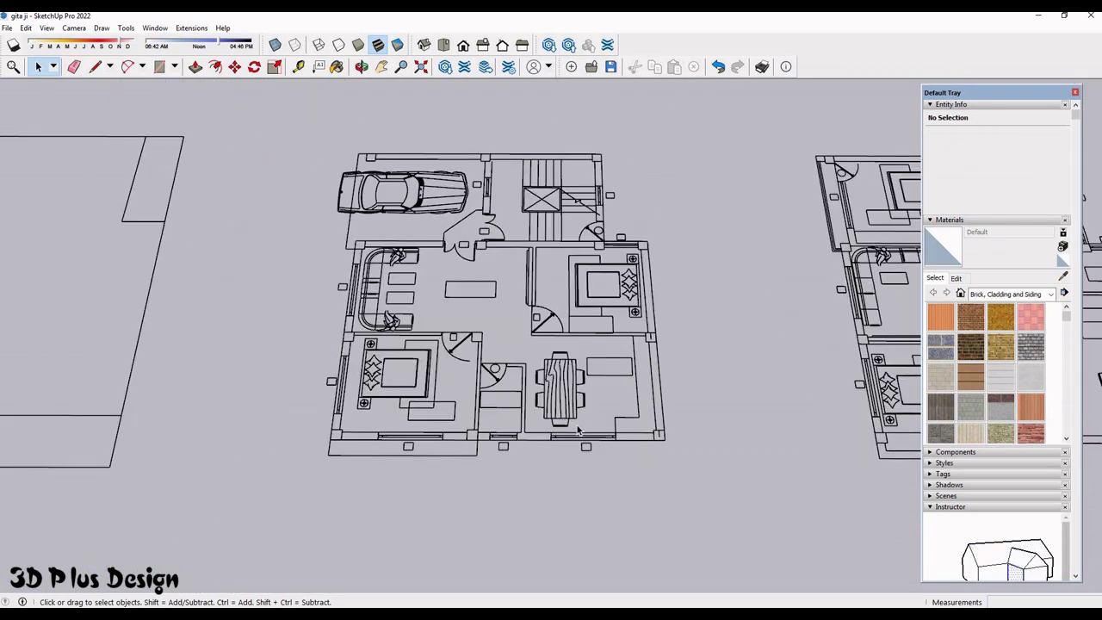
scroll(727, 393, "up", 2)
scroll(725, 424, "up", 3)
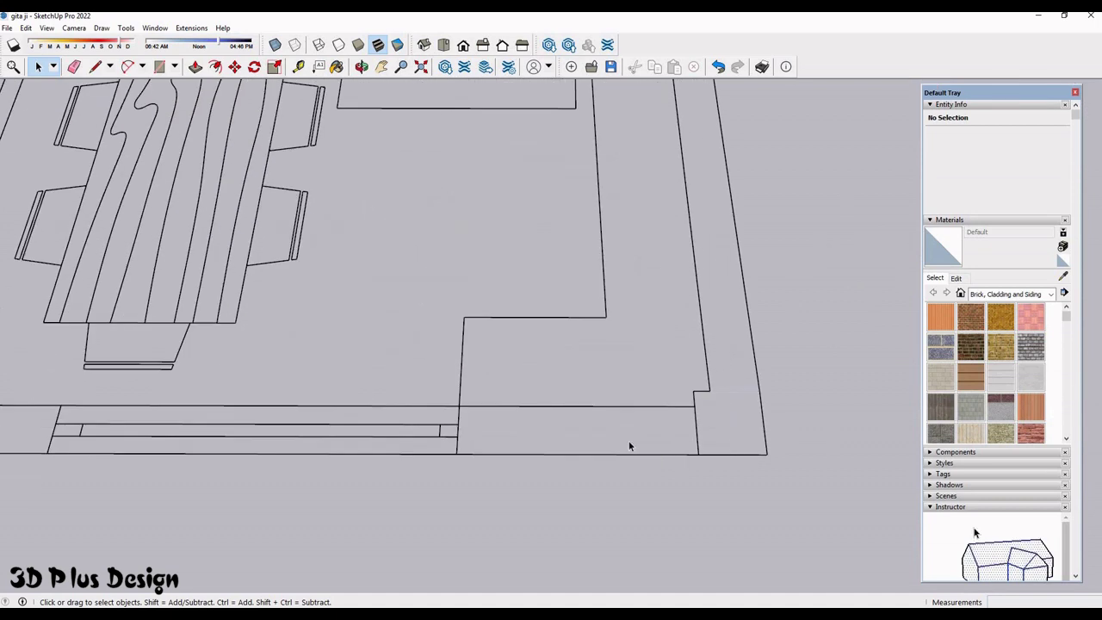
scroll(629, 446, "down", 1)
scroll(694, 422, "down", 2)
scroll(488, 423, "up", 3)
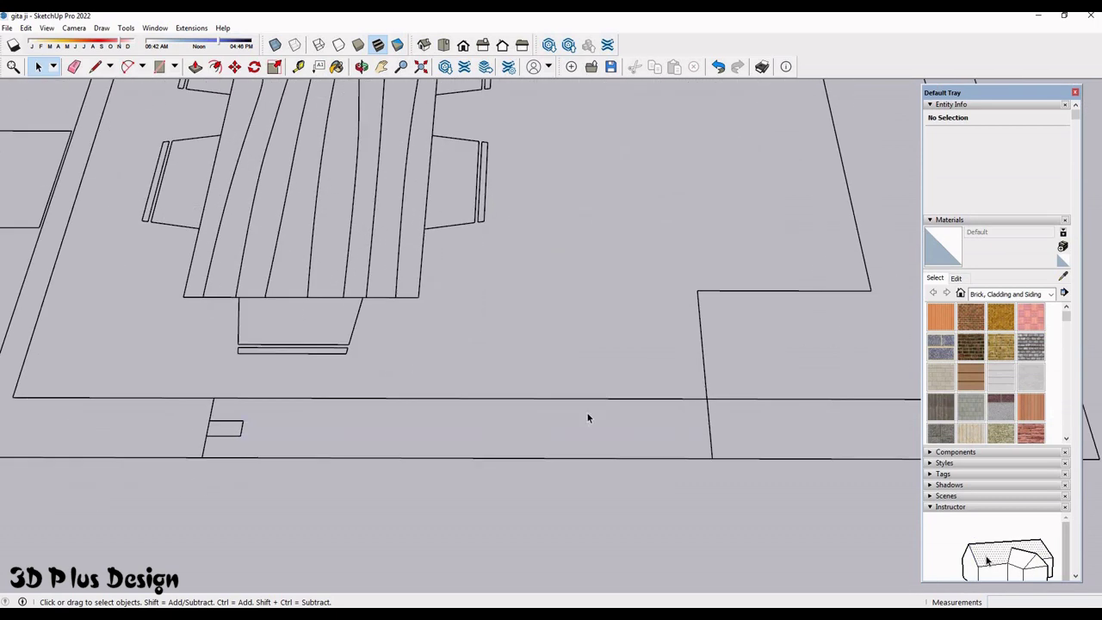
scroll(426, 418, "down", 2)
scroll(411, 432, "down", 2)
scroll(474, 499, "up", 3)
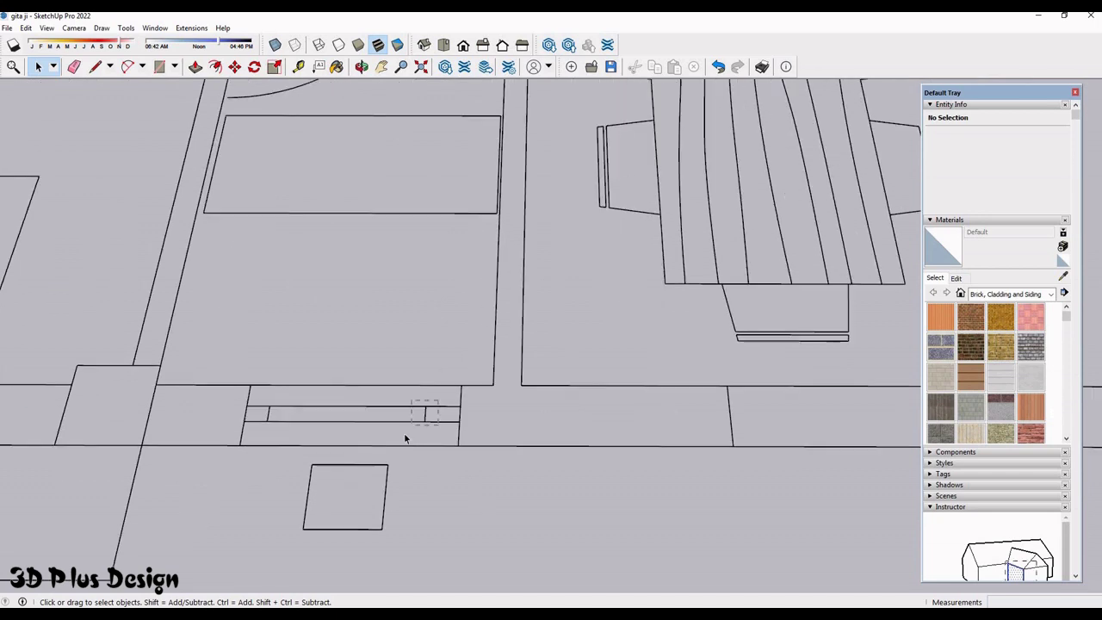
scroll(404, 439, "down", 1)
scroll(491, 422, "up", 3)
scroll(439, 472, "down", 3)
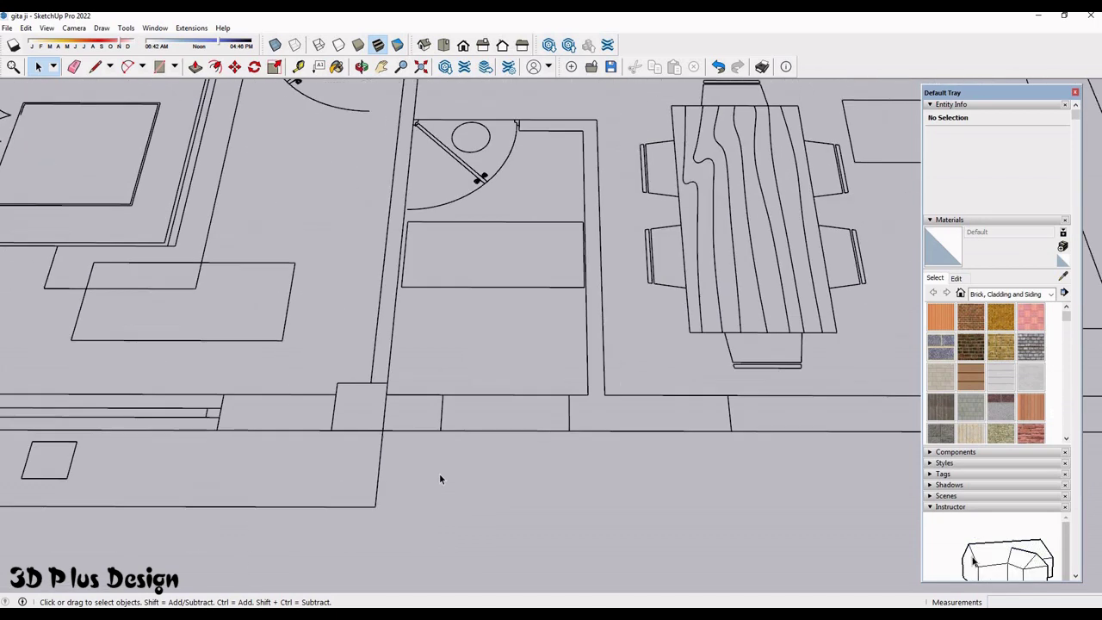
scroll(464, 455, "up", 2)
scroll(315, 428, "down", 3)
scroll(314, 428, "down", 3)
scroll(373, 457, "up", 3)
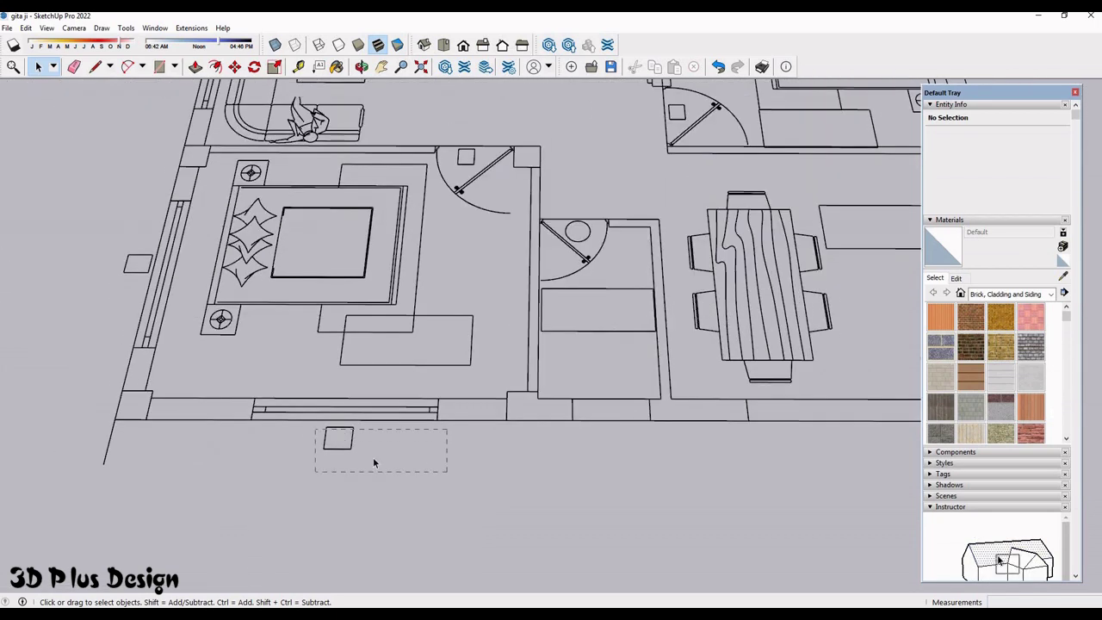
scroll(373, 457, "down", 3)
scroll(388, 413, "up", 3)
scroll(564, 401, "up", 2)
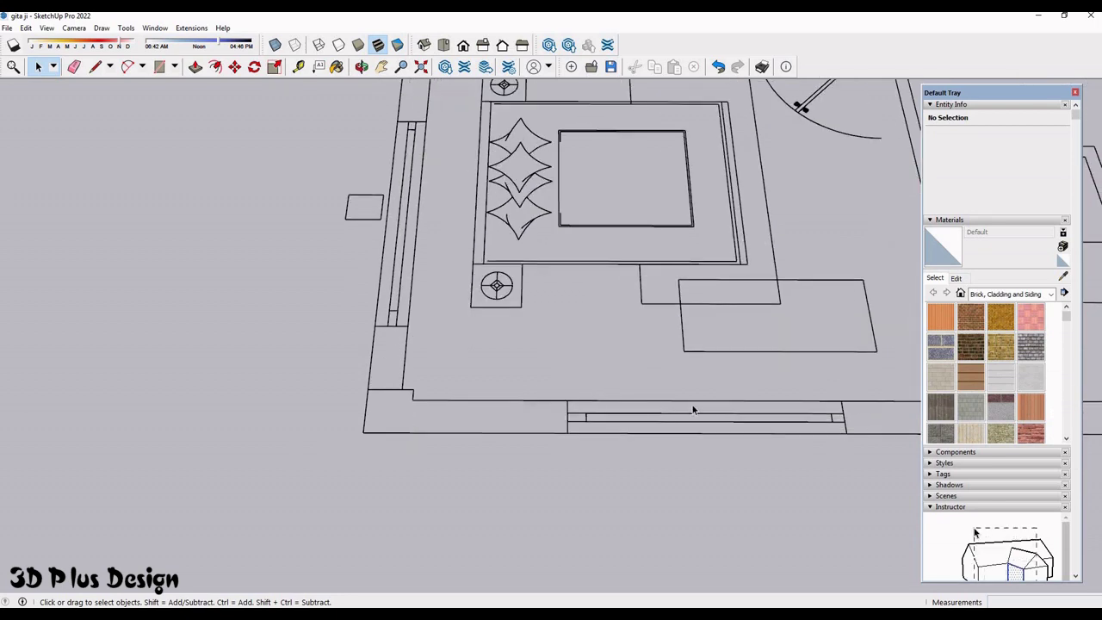
scroll(693, 410, "down", 2)
scroll(606, 441, "up", 2)
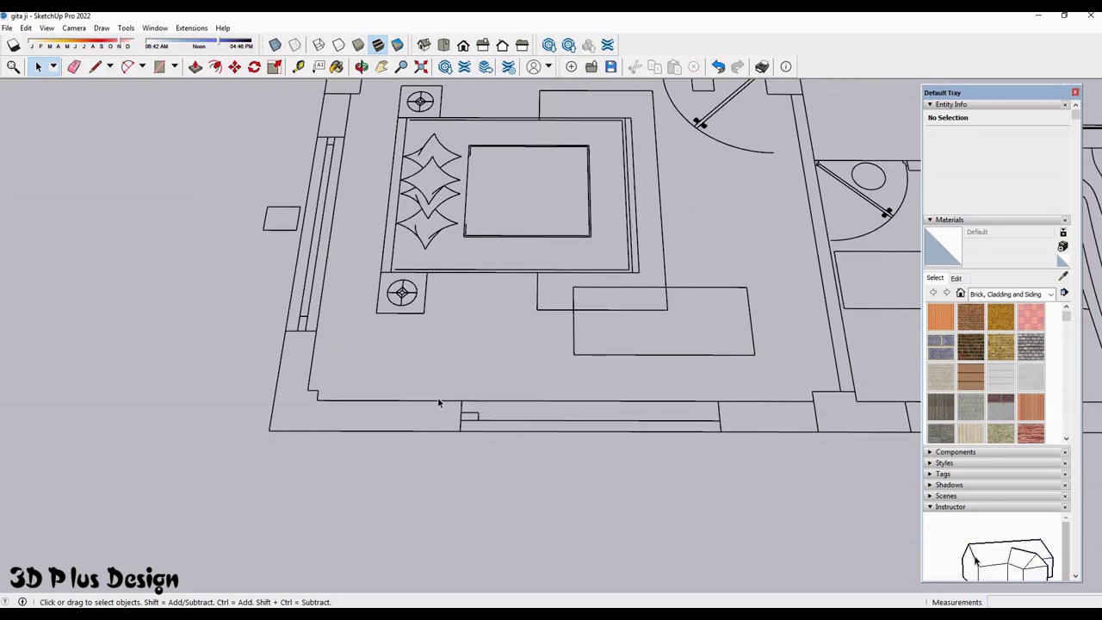
scroll(421, 413, "up", 1)
scroll(650, 411, "down", 3)
mouse_move(516, 362)
middle_mouse_down()
mouse_move(655, 504)
mouse_move(731, 395)
middle_mouse_up()
scroll(730, 395, "up", 3)
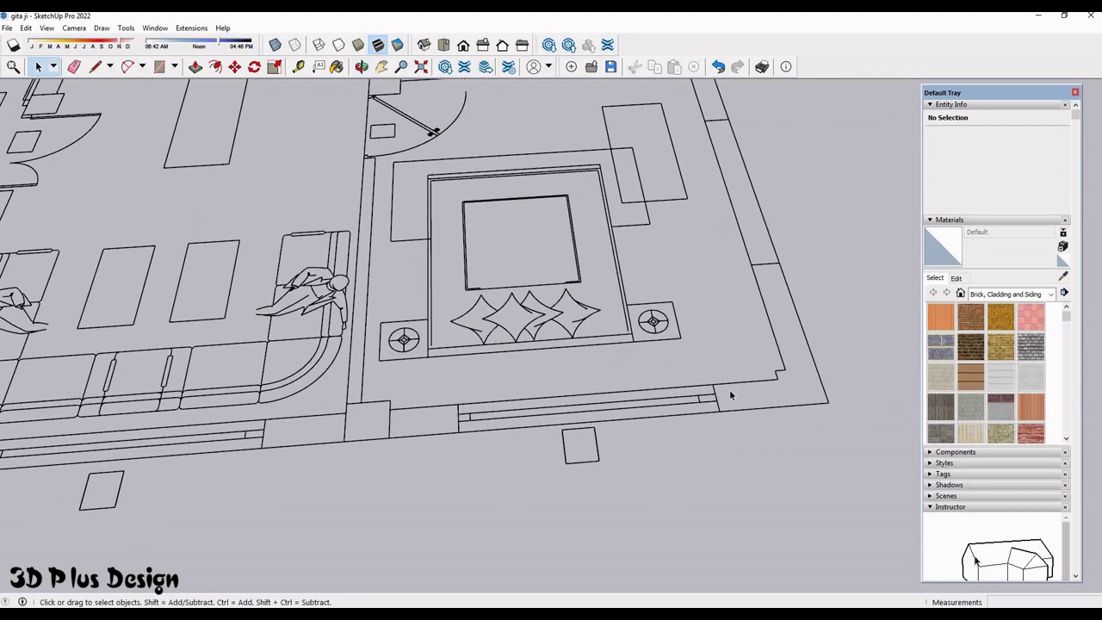
scroll(738, 389, "up", 2)
scroll(516, 415, "down", 2)
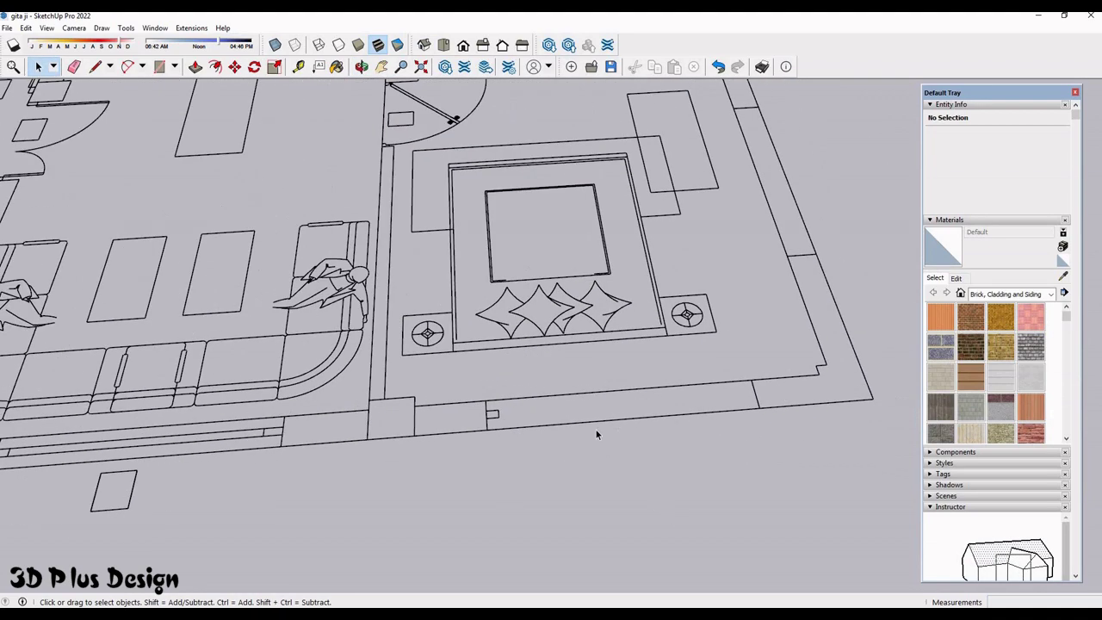
scroll(596, 430, "up", 2)
scroll(557, 417, "down", 2)
scroll(487, 418, "up", 2)
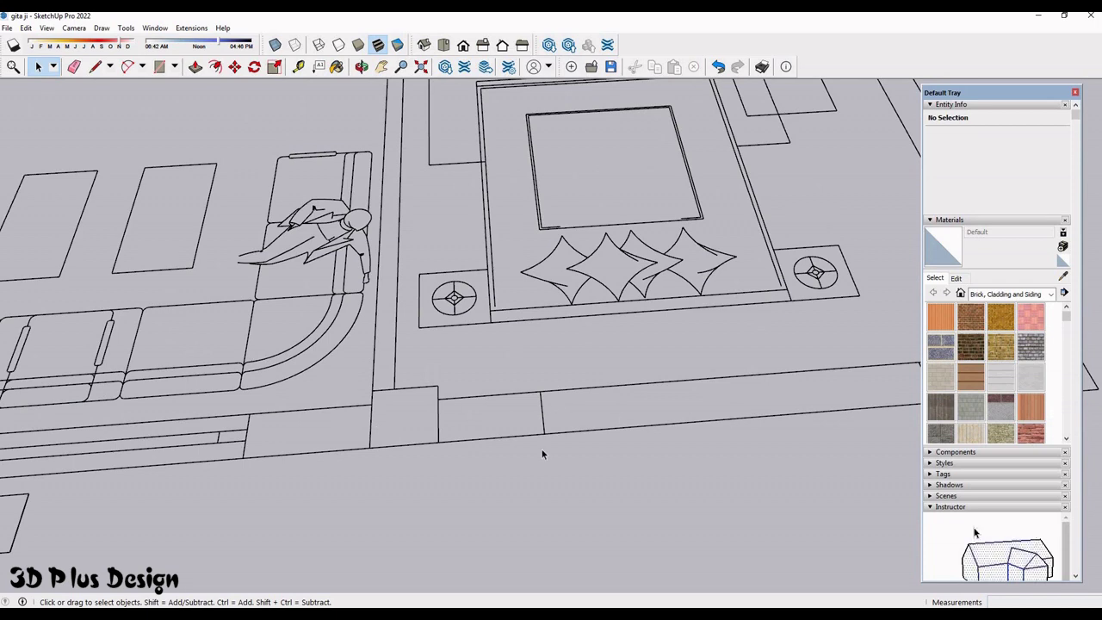
scroll(644, 436, "down", 4)
scroll(437, 466, "up", 4)
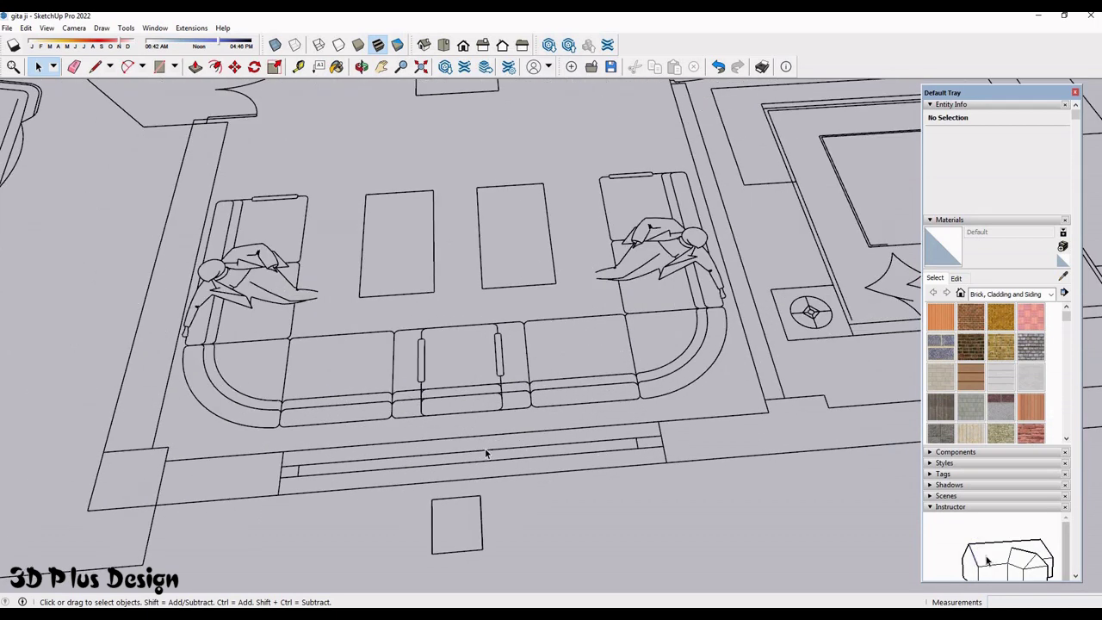
scroll(472, 462, "down", 3)
scroll(472, 463, "up", 3)
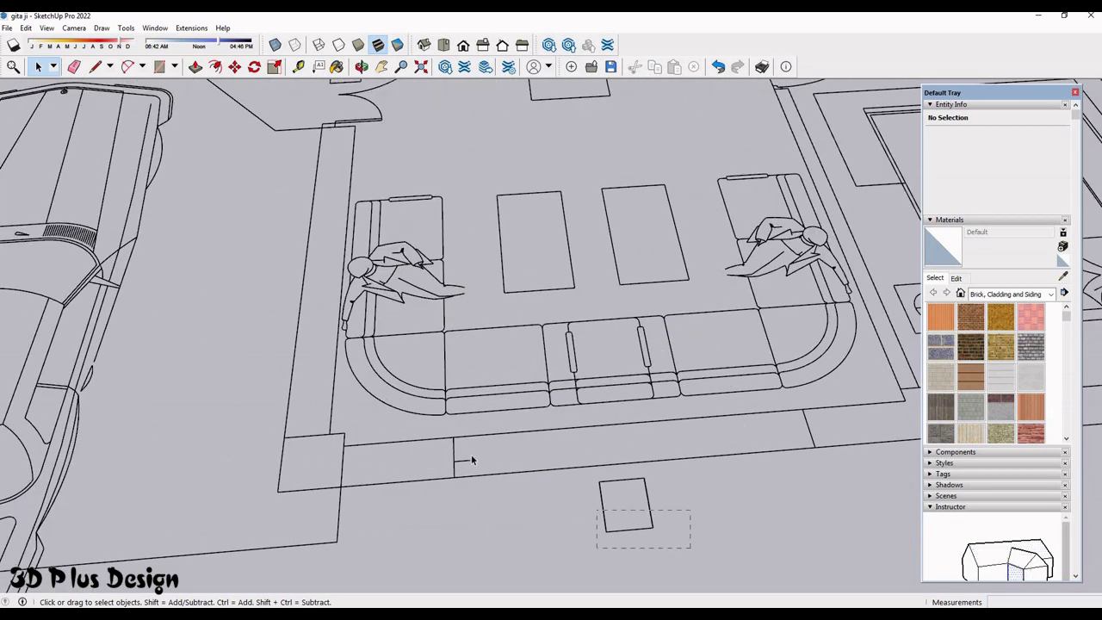
scroll(422, 475, "up", 2)
scroll(384, 406, "down", 3)
scroll(482, 483, "up", 3)
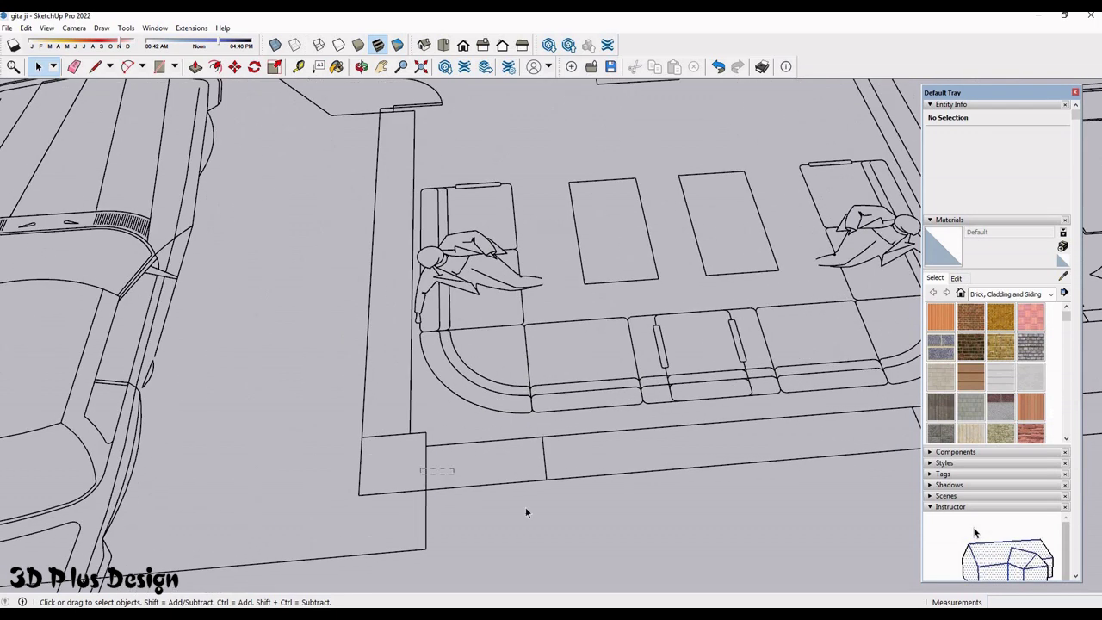
scroll(476, 465, "down", 3)
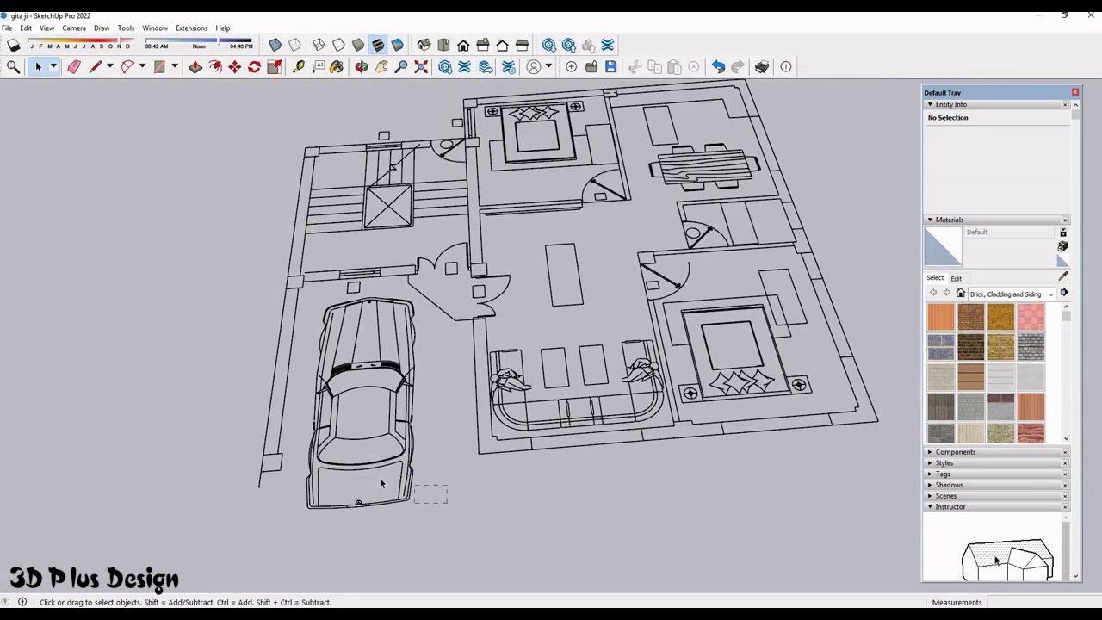
scroll(381, 483, "down", 1)
scroll(385, 429, "up", 3)
scroll(379, 450, "up", 3)
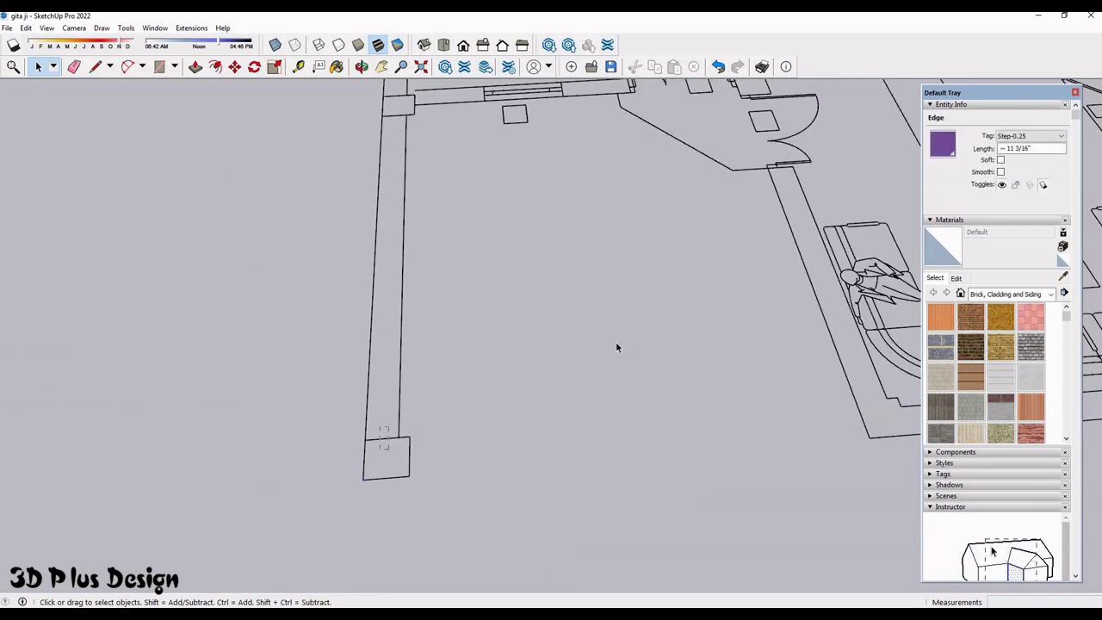
scroll(569, 335, "down", 5)
middle_click_drag(523, 322, 559, 310)
scroll(603, 297, "up", 5)
- Delete the right door's swing arc and its leftover door line from the plan
middle_click_drag(632, 291, 727, 226)
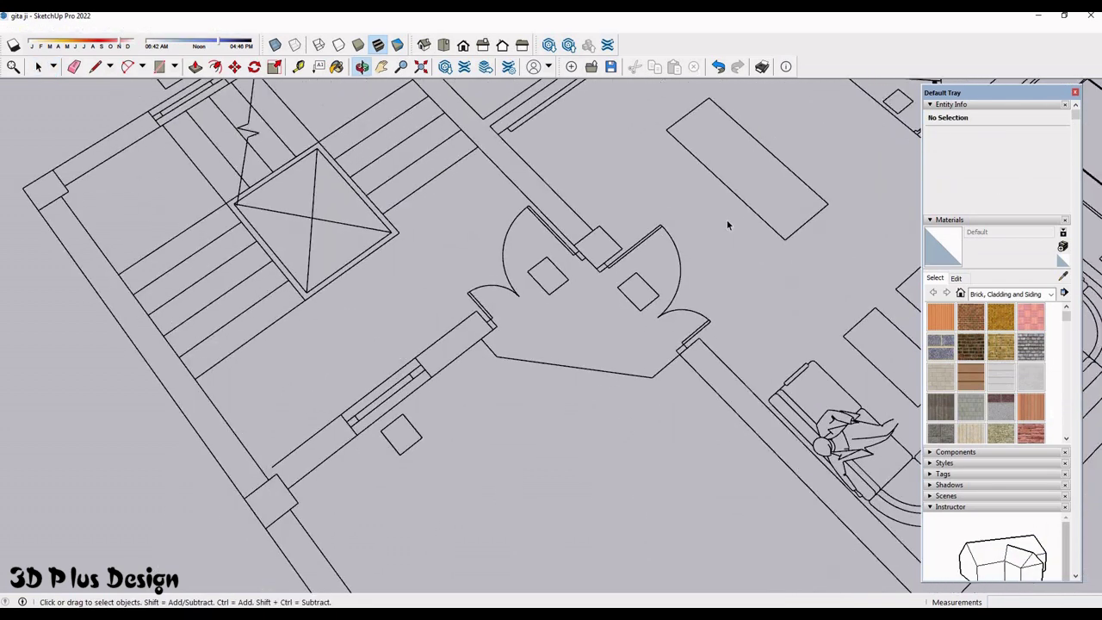
scroll(651, 294, "up", 2)
left_click(680, 215)
key("Delete")
left_click_drag(629, 197, 566, 246)
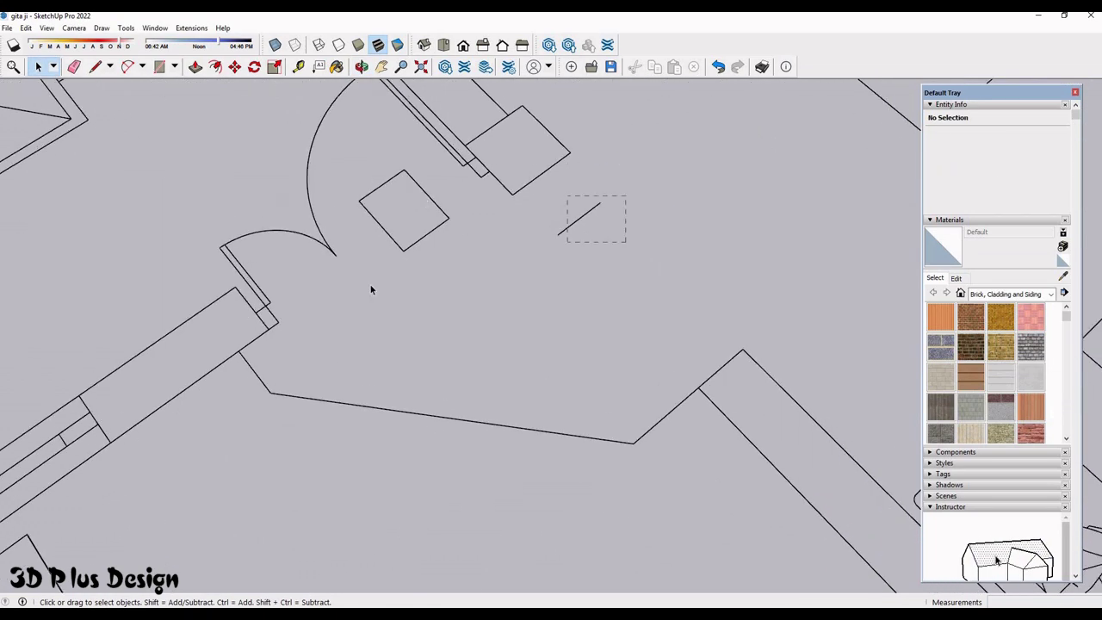
key("Delete")
- Zoom and orbit across the flattened plan to inspect the bedroom, dining and stair wall lines
scroll(657, 320, "up", 3)
scroll(603, 289, "down", 3)
scroll(408, 394, "up", 2)
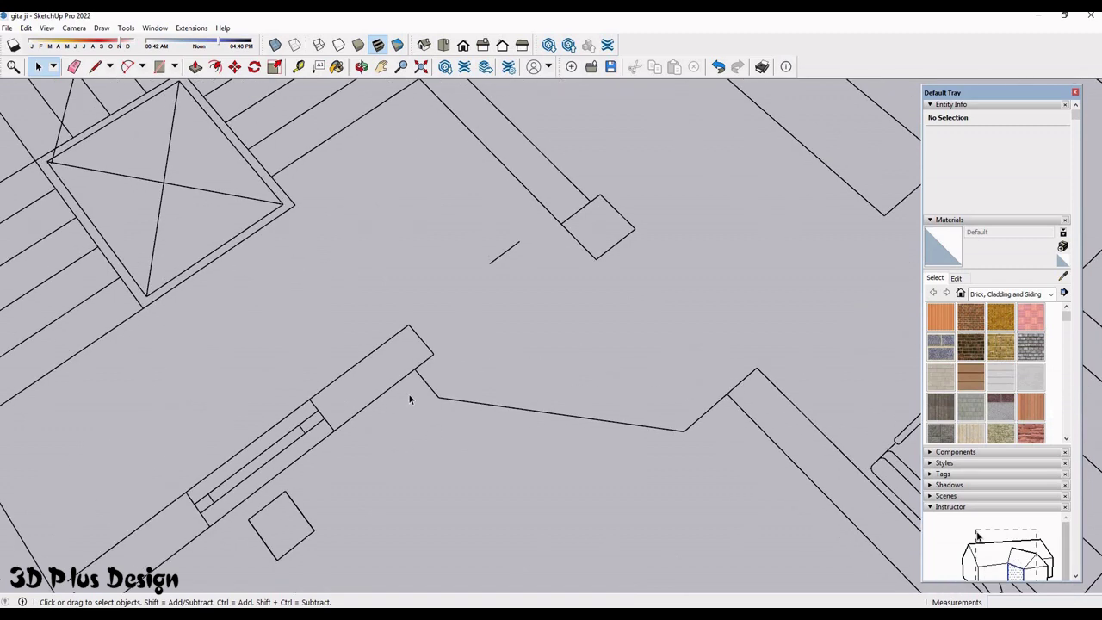
scroll(423, 401, "down", 3)
scroll(389, 360, "up", 3)
scroll(458, 442, "up", 2)
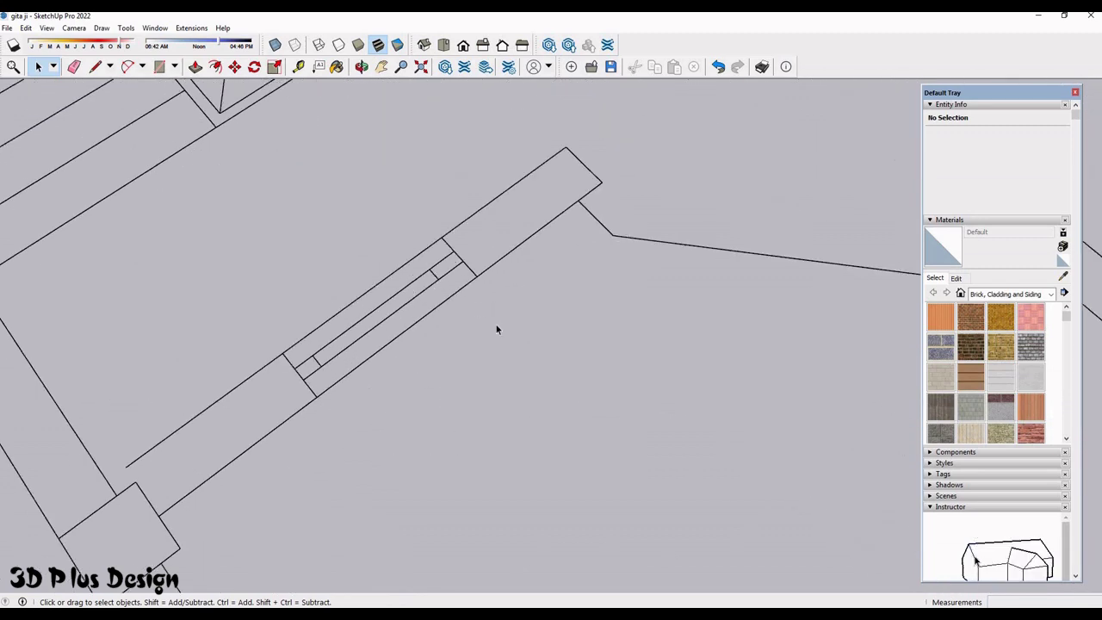
scroll(356, 369, "up", 3)
scroll(620, 324, "down", 2)
scroll(508, 365, "up", 1)
scroll(565, 331, "up", 1)
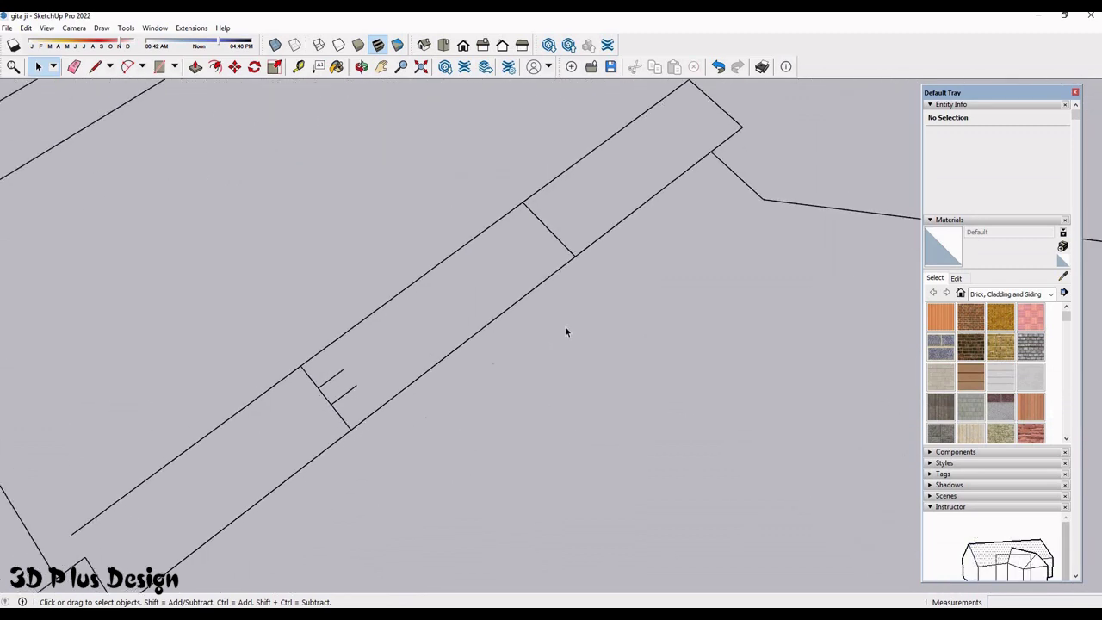
scroll(566, 331, "down", 2)
scroll(625, 350, "up", 3)
scroll(519, 392, "down", 3)
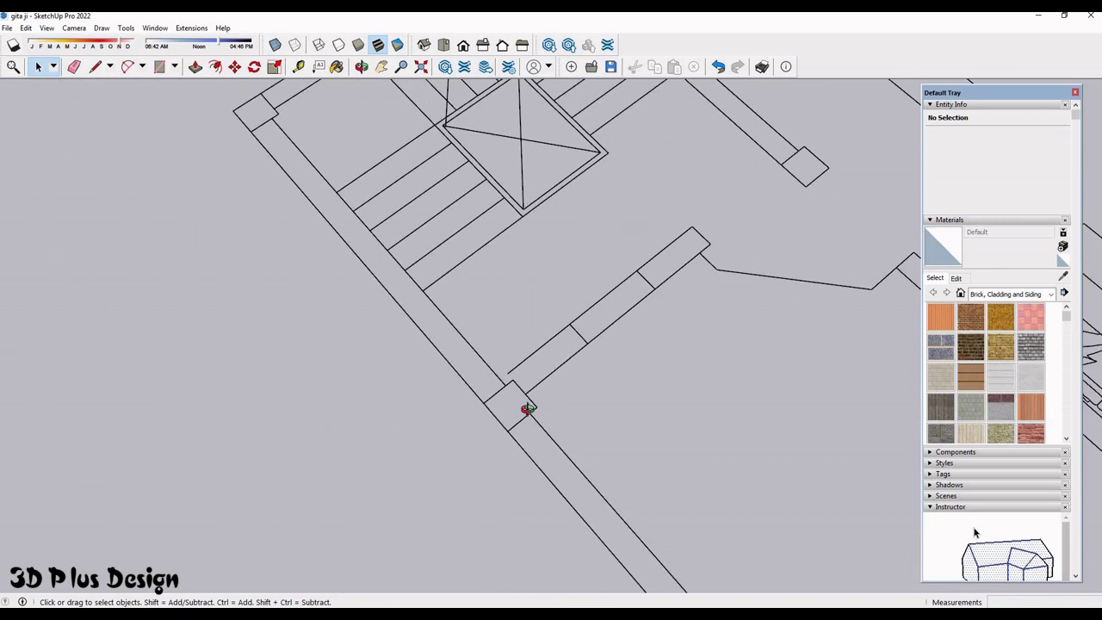
scroll(524, 405, "up", 2)
scroll(522, 443, "up", 1)
scroll(585, 467, "up", 1)
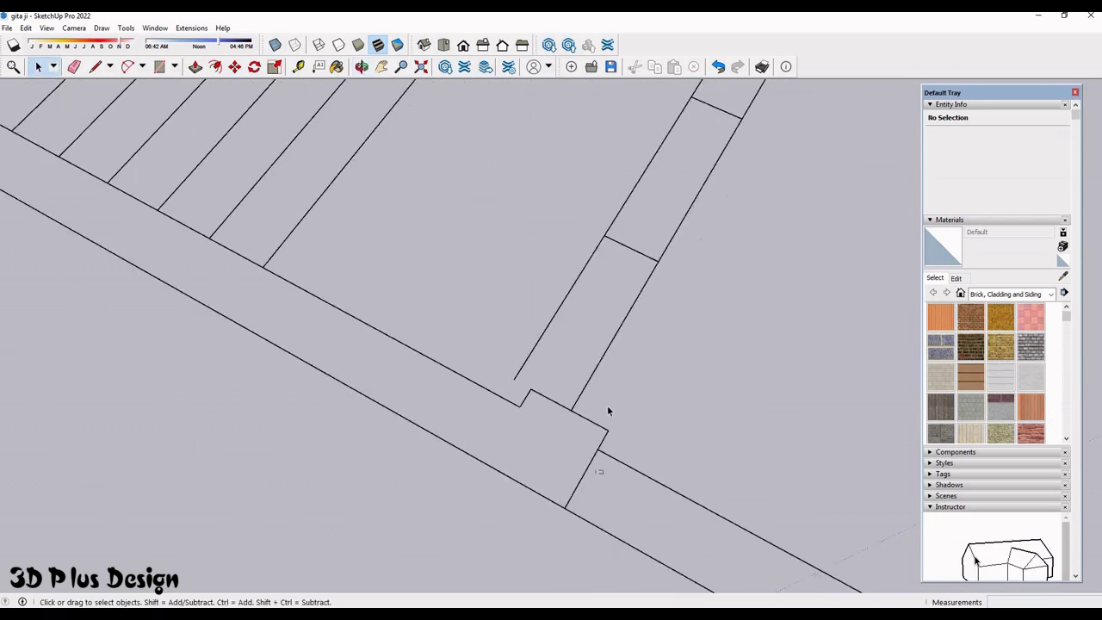
scroll(607, 411, "down", 3)
scroll(276, 462, "up", 1)
scroll(480, 444, "up", 2)
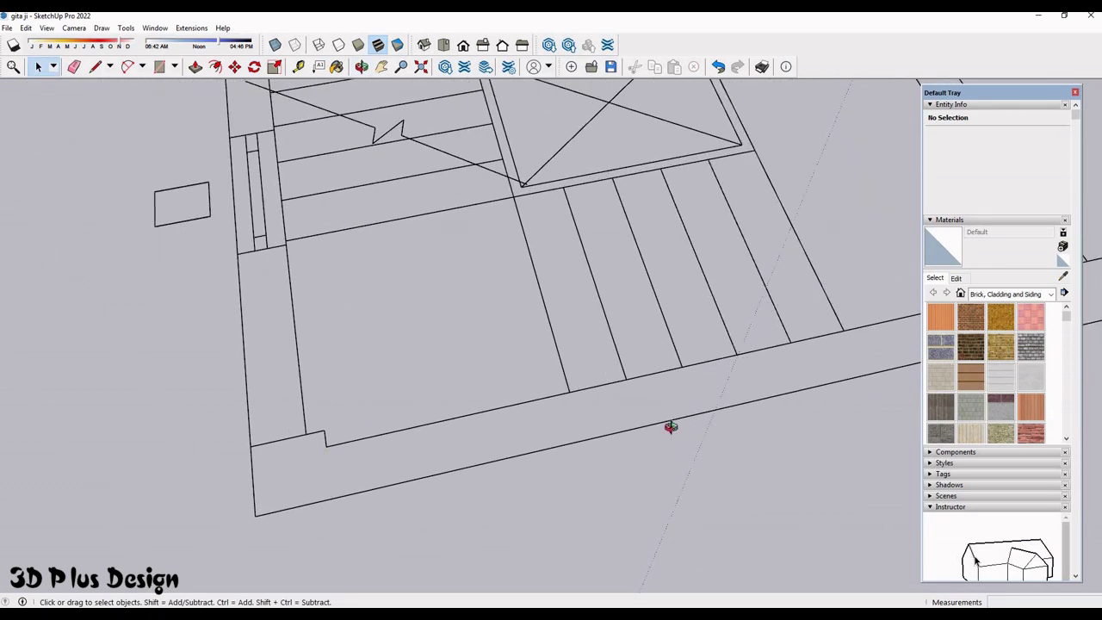
scroll(671, 427, "down", 2)
scroll(578, 529, "down", 1)
middle_click_drag(579, 529, 393, 419)
scroll(366, 425, "up", 2)
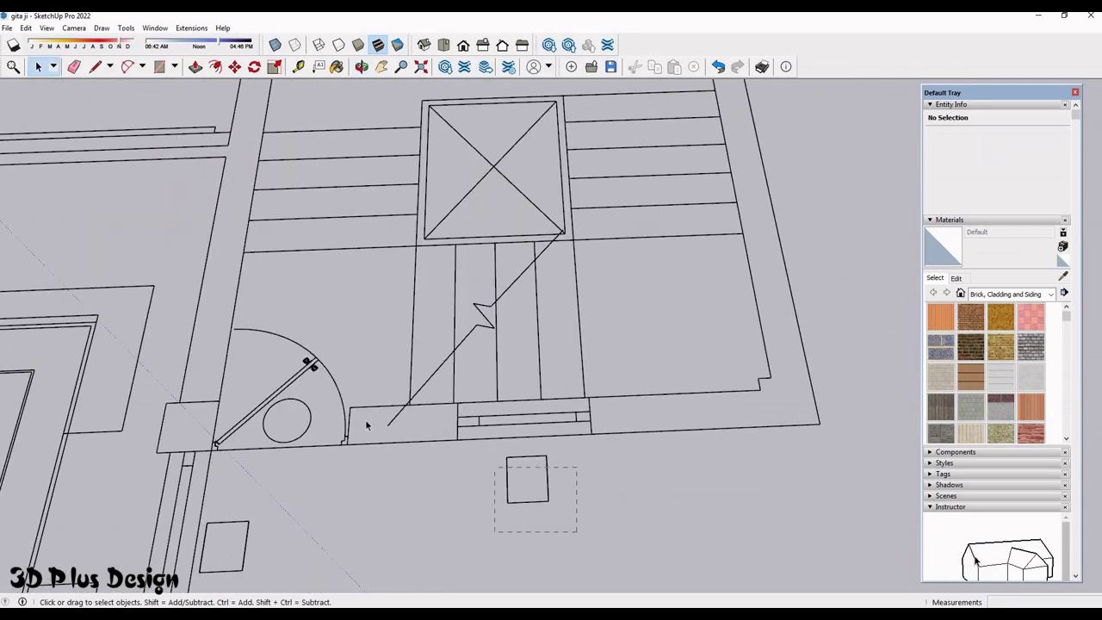
scroll(448, 419, "up", 2)
scroll(519, 456, "up", 1)
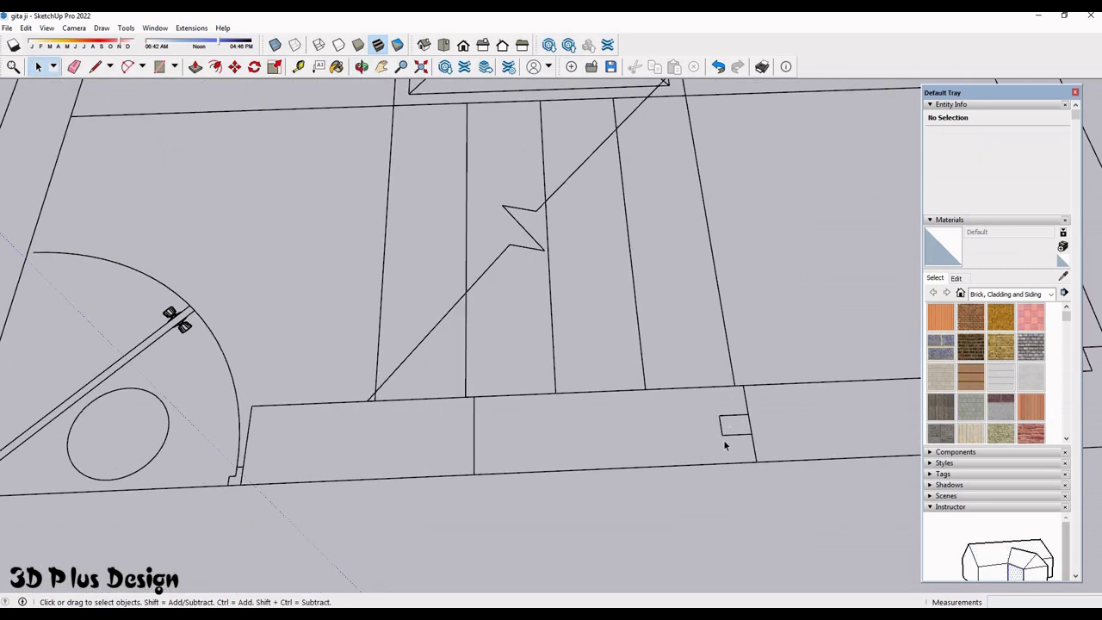
scroll(546, 413, "down", 3)
scroll(611, 476, "up", 3)
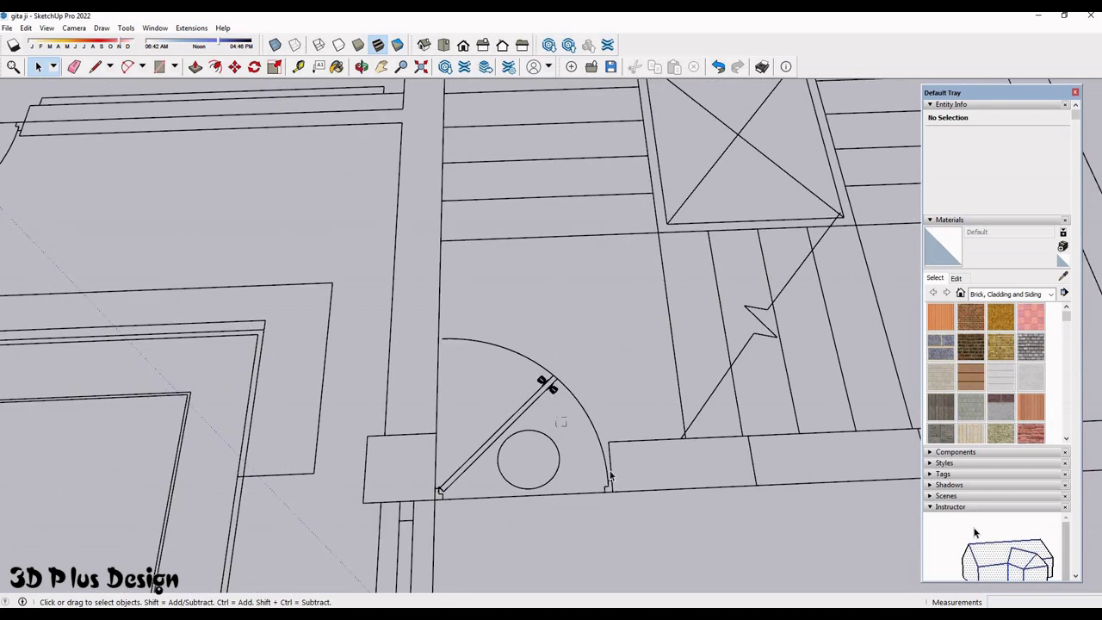
scroll(555, 378, "down", 3)
scroll(544, 473, "down", 1)
scroll(534, 374, "up", 1)
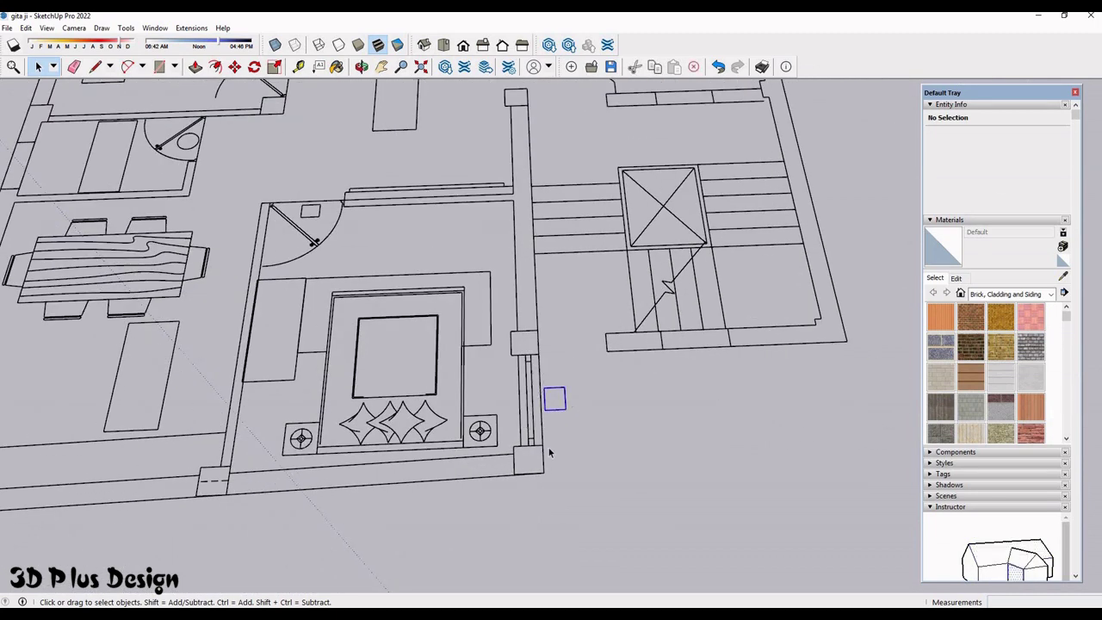
scroll(549, 452, "up", 1)
scroll(519, 488, "up", 2)
scroll(553, 405, "up", 2)
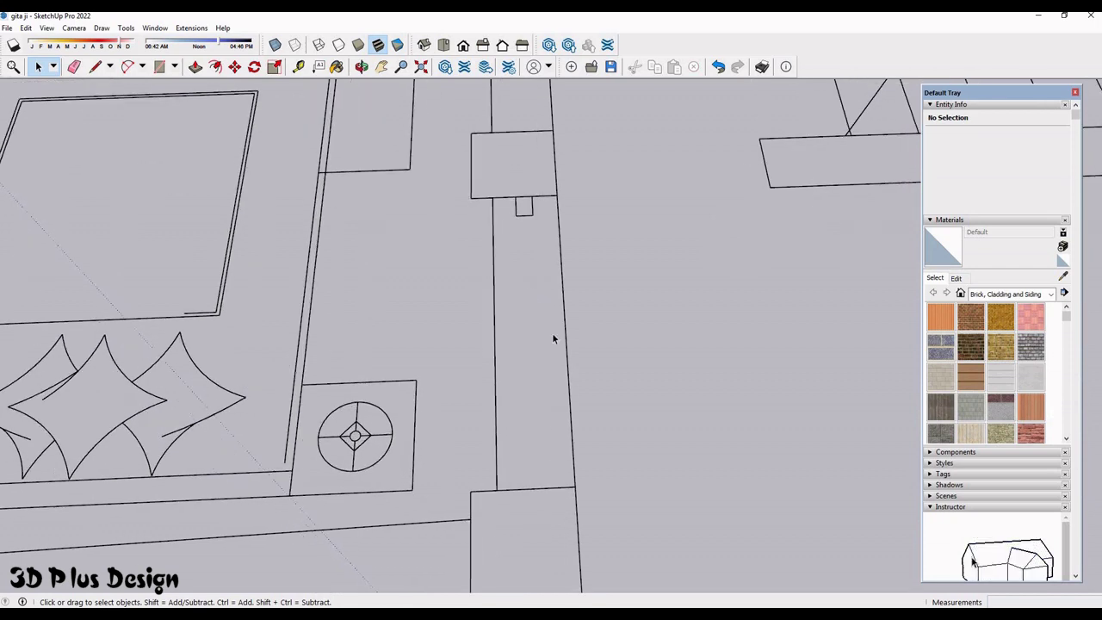
scroll(551, 344, "down", 2)
scroll(555, 399, "up", 1)
scroll(552, 426, "down", 3)
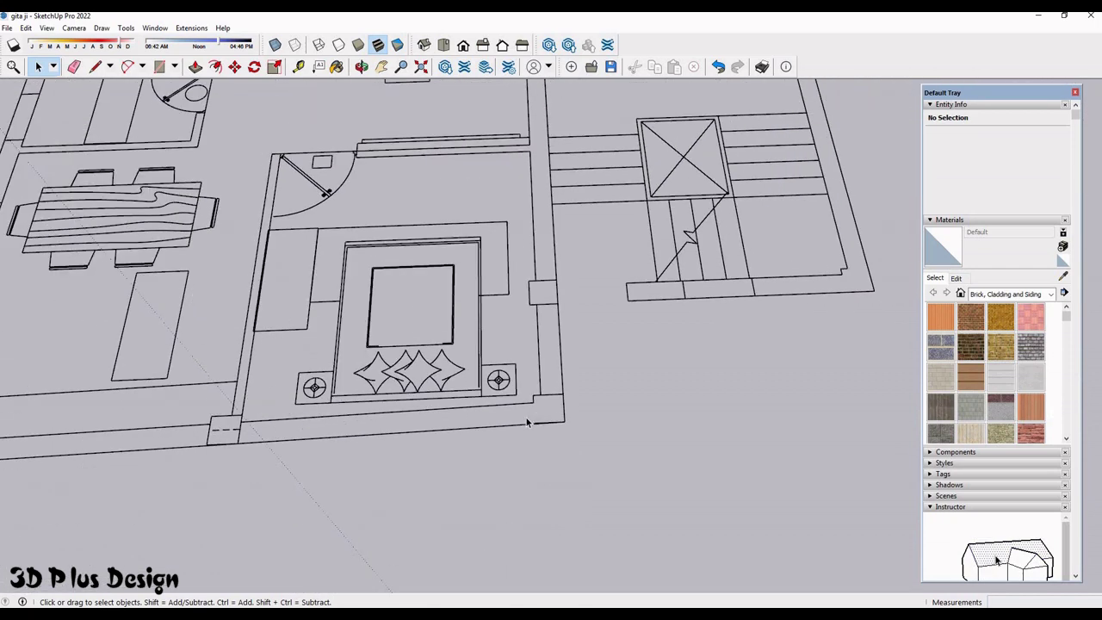
scroll(598, 423, "up", 2)
scroll(591, 411, "up", 1)
scroll(575, 425, "up", 1)
scroll(574, 422, "up", 3)
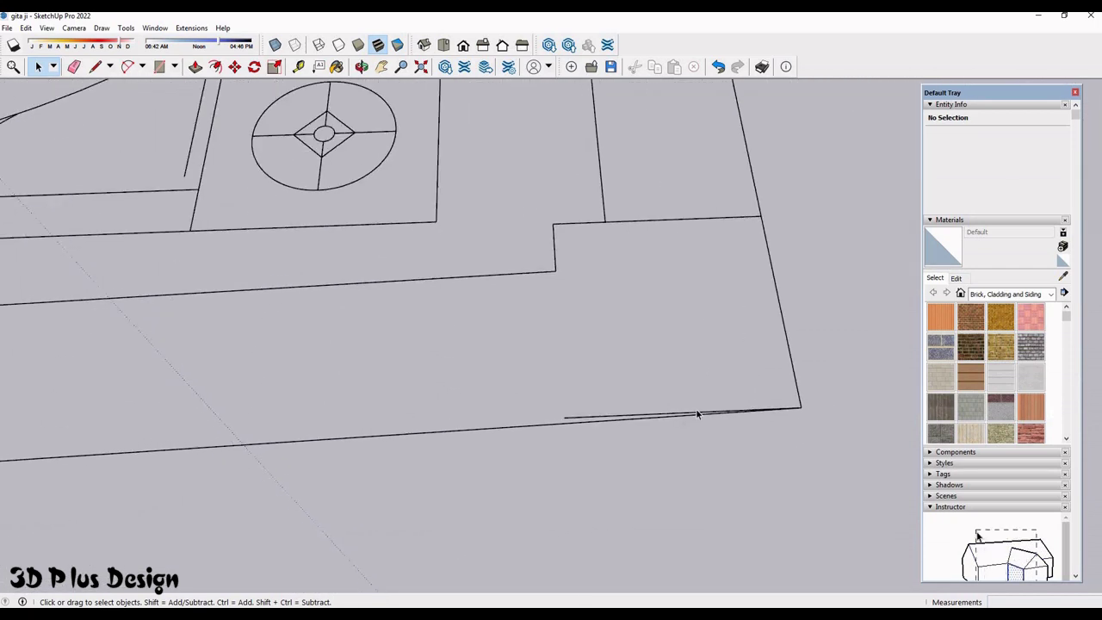
scroll(637, 413, "down", 3)
scroll(543, 408, "down", 2)
scroll(397, 404, "up", 1)
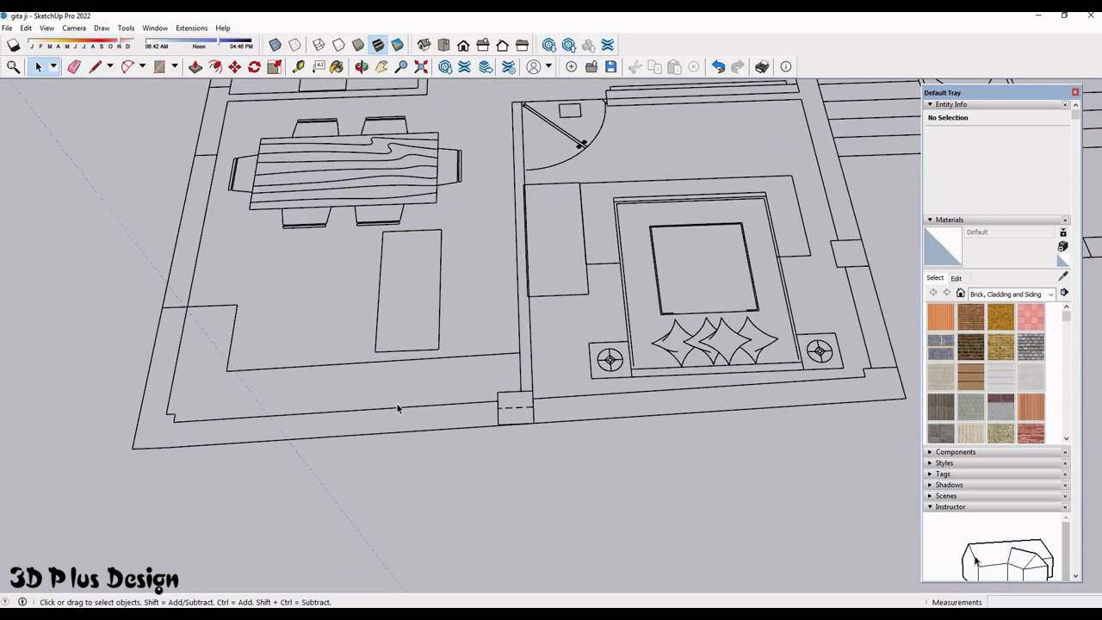
scroll(445, 456, "up", 3)
scroll(415, 473, "down", 2)
scroll(603, 448, "down", 1)
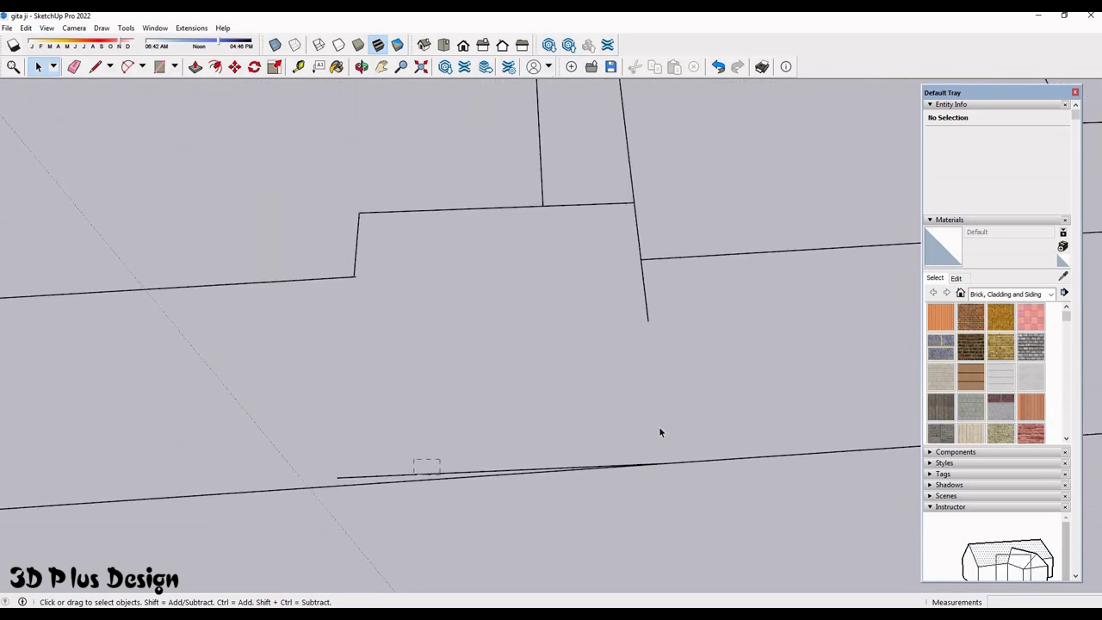
scroll(655, 427, "down", 1)
scroll(392, 453, "down", 2)
scroll(347, 460, "up", 1)
scroll(437, 437, "down", 3)
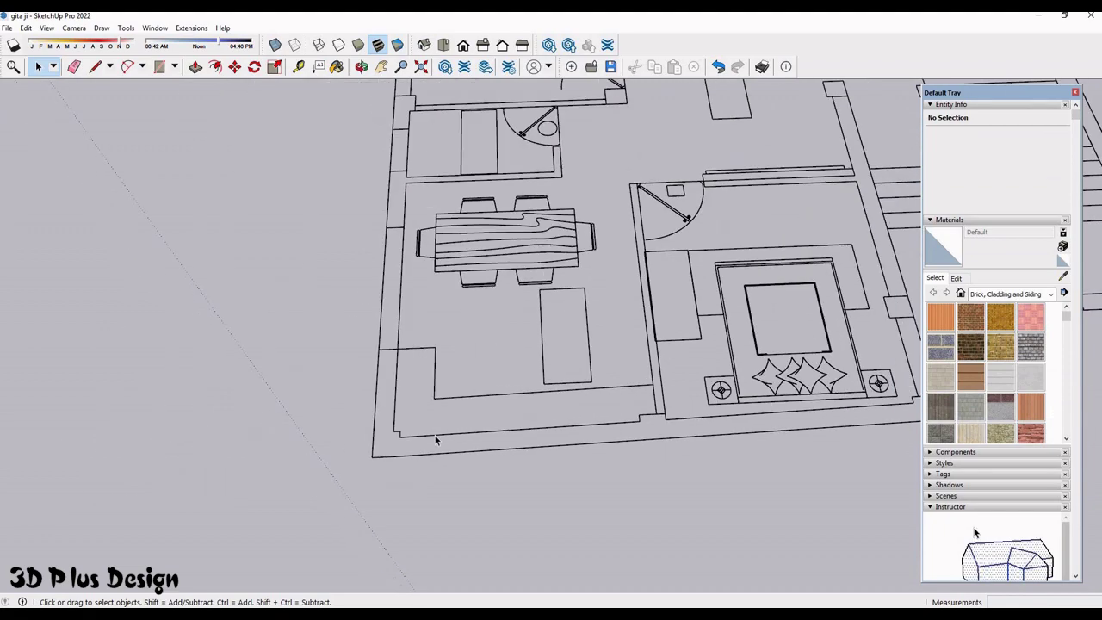
scroll(450, 340, "up", 1)
scroll(558, 316, "down", 3)
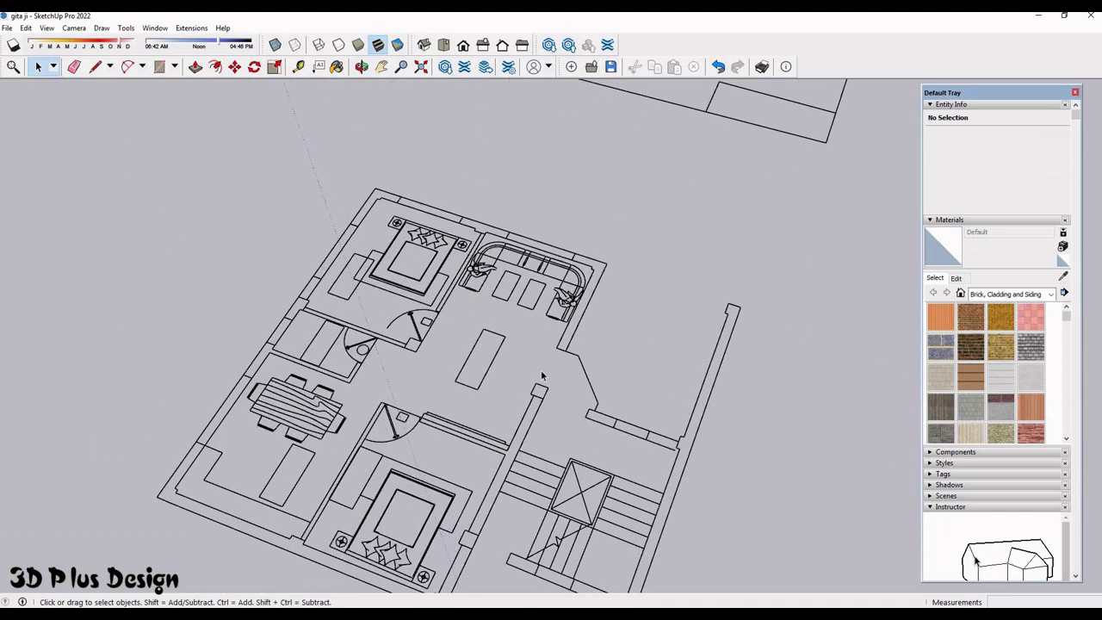
middle_click_drag(558, 315, 516, 328)
scroll(516, 327, "up", 2)
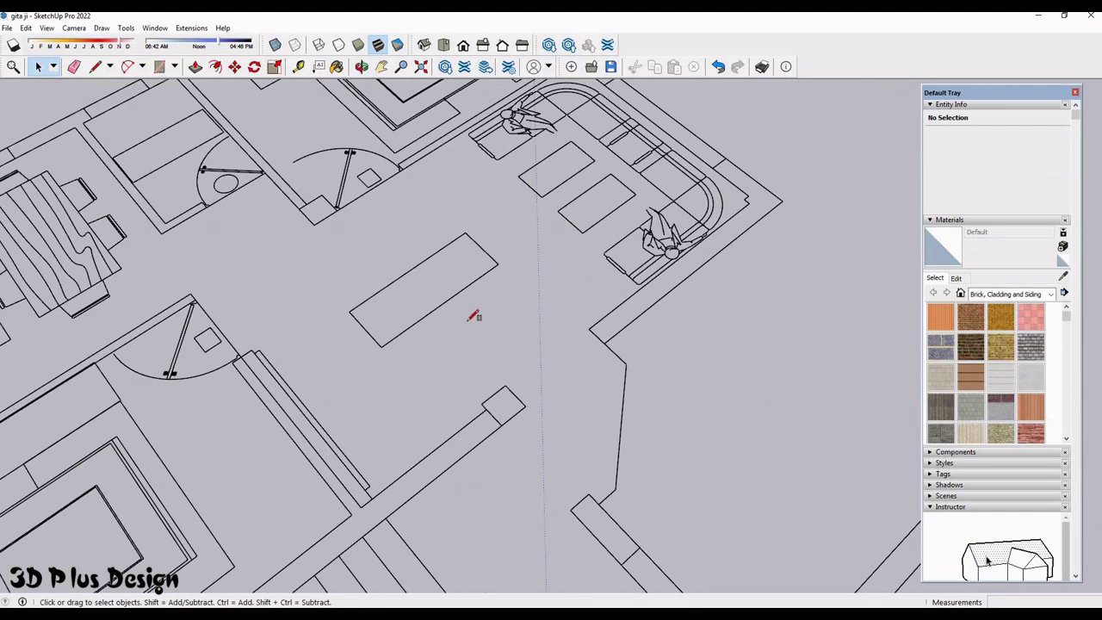
key("r")
scroll(545, 414, "up", 2)
left_click(540, 426)
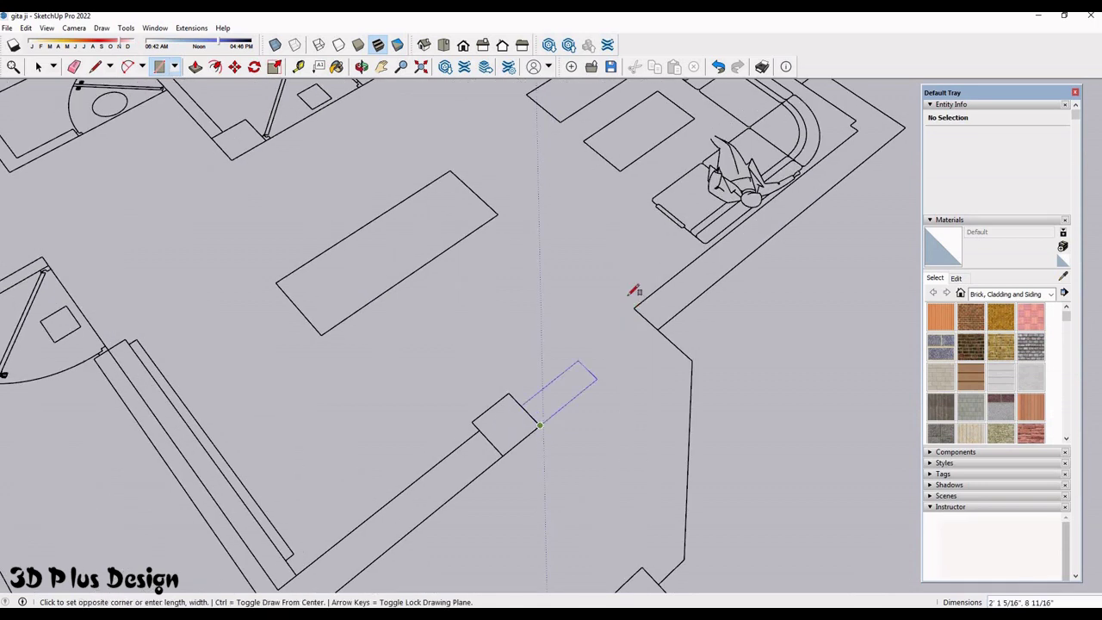
left_click(635, 435)
scroll(603, 414, "down", 2)
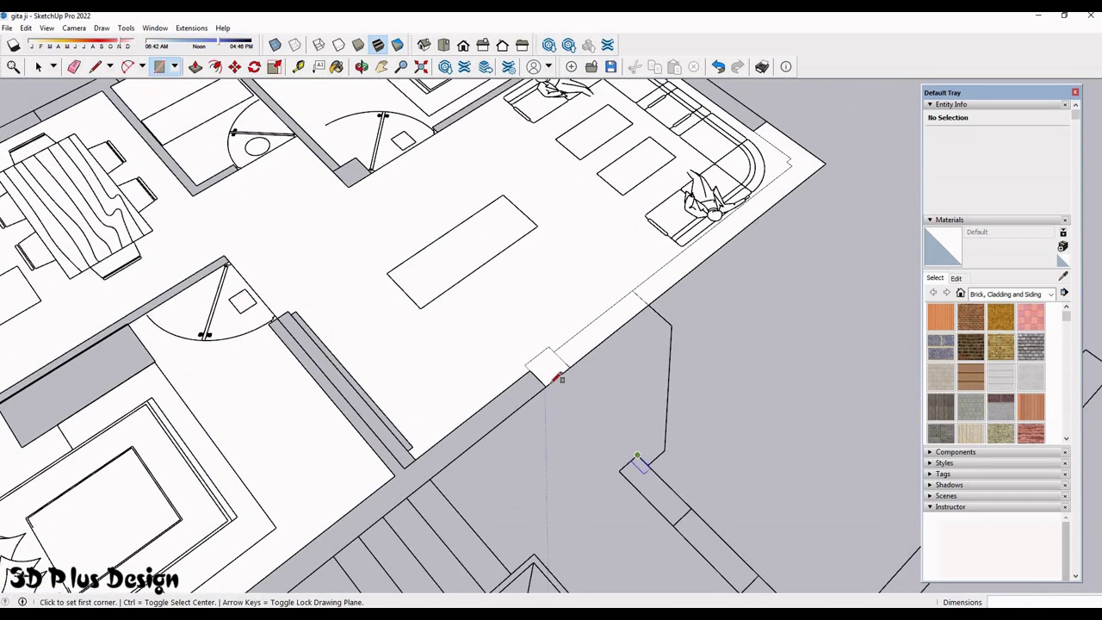
left_click(624, 375)
scroll(594, 370, "down", 4)
scroll(602, 362, "up", 4)
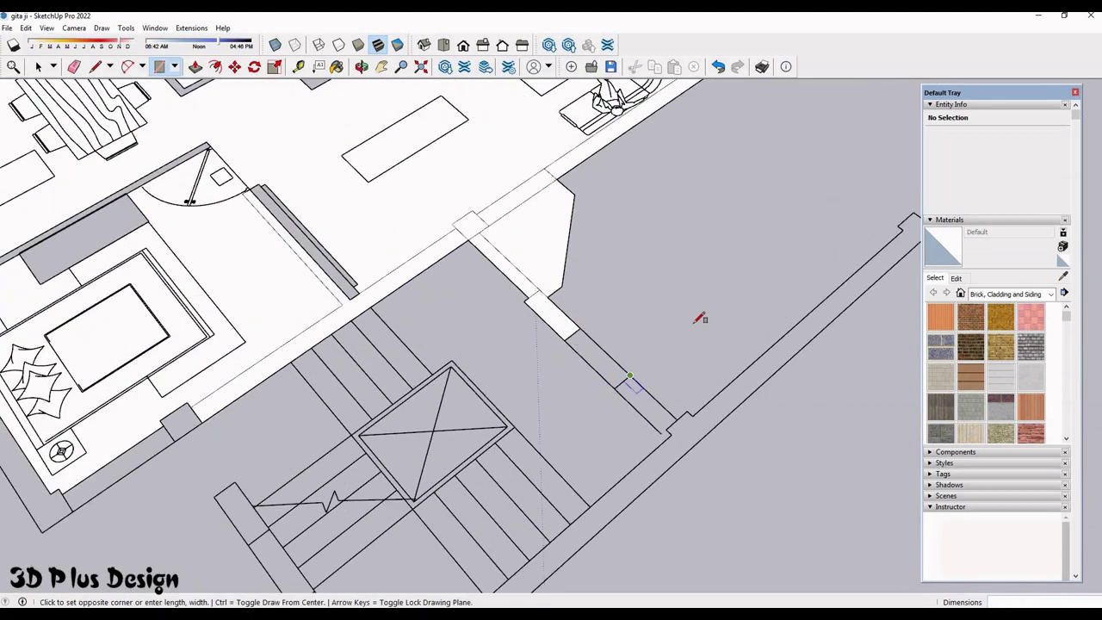
left_click(555, 356)
scroll(556, 356, "down", 3)
scroll(560, 361, "down", 2)
scroll(559, 362, "up", 5)
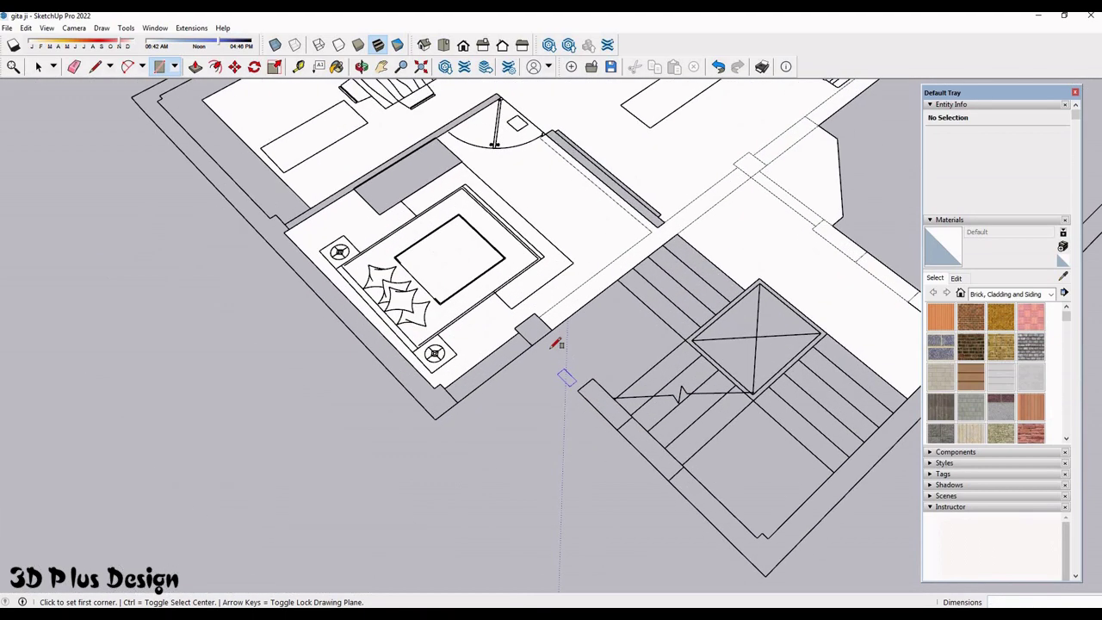
left_click(568, 363)
scroll(561, 364, "down", 3)
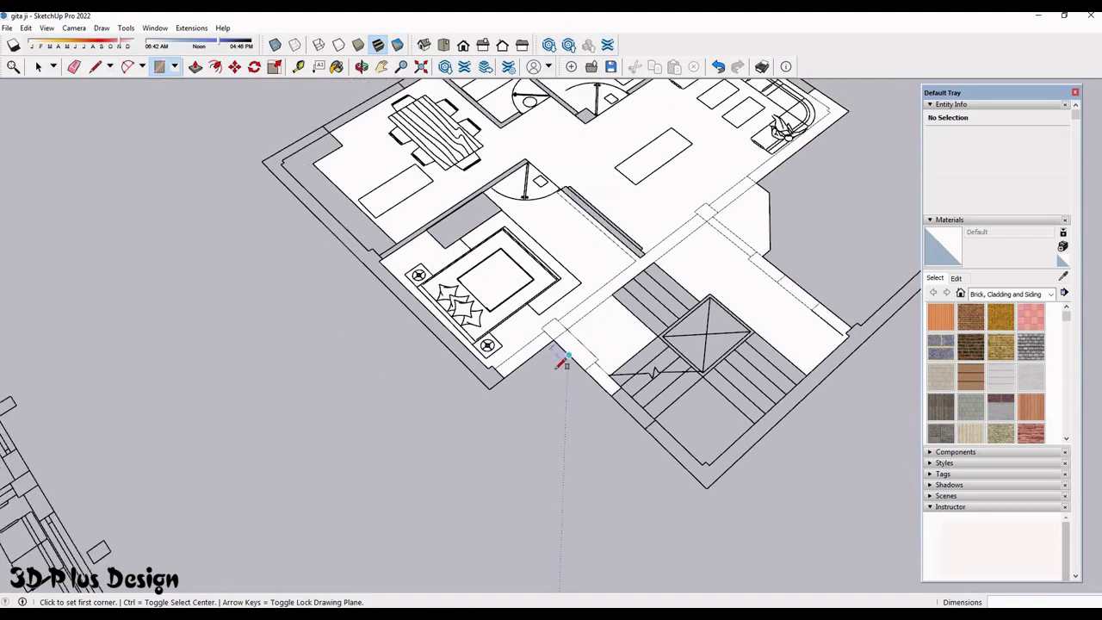
scroll(533, 323, "up", 3)
scroll(508, 285, "down", 4)
scroll(508, 258, "down", 1)
scroll(504, 258, "up", 2)
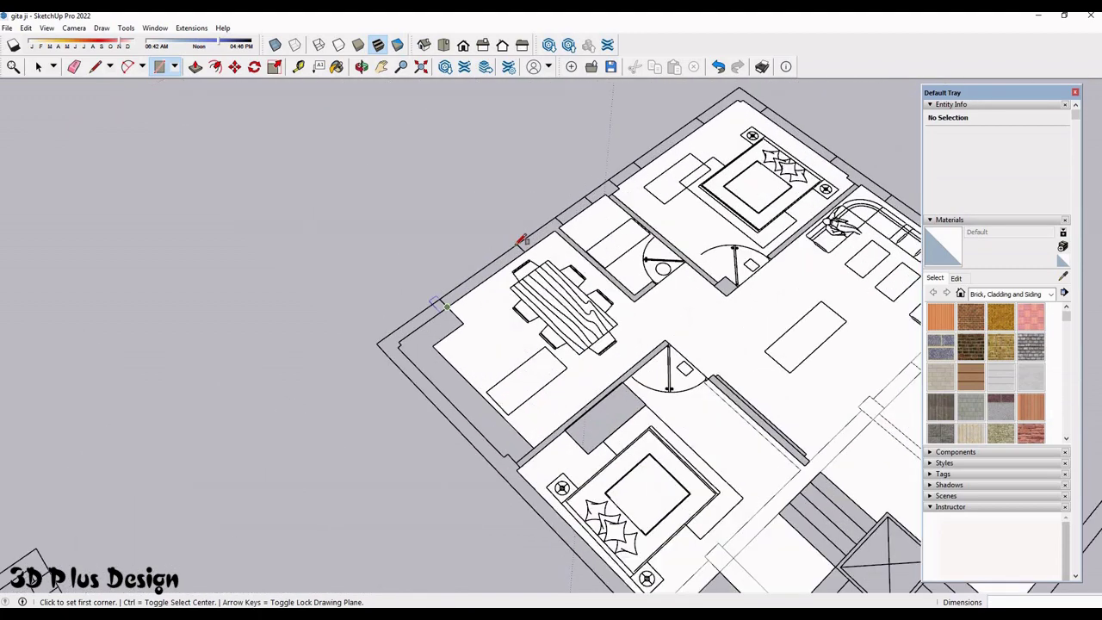
left_click(591, 196)
scroll(603, 181, "up", 2)
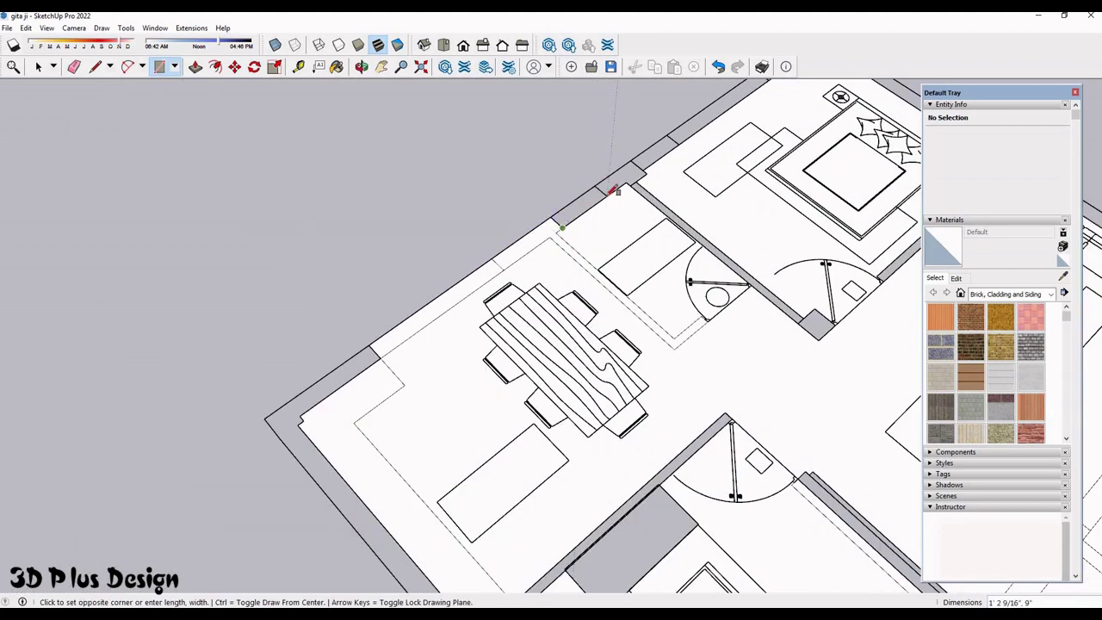
left_click(610, 193)
scroll(612, 185, "down", 3)
scroll(532, 265, "up", 3)
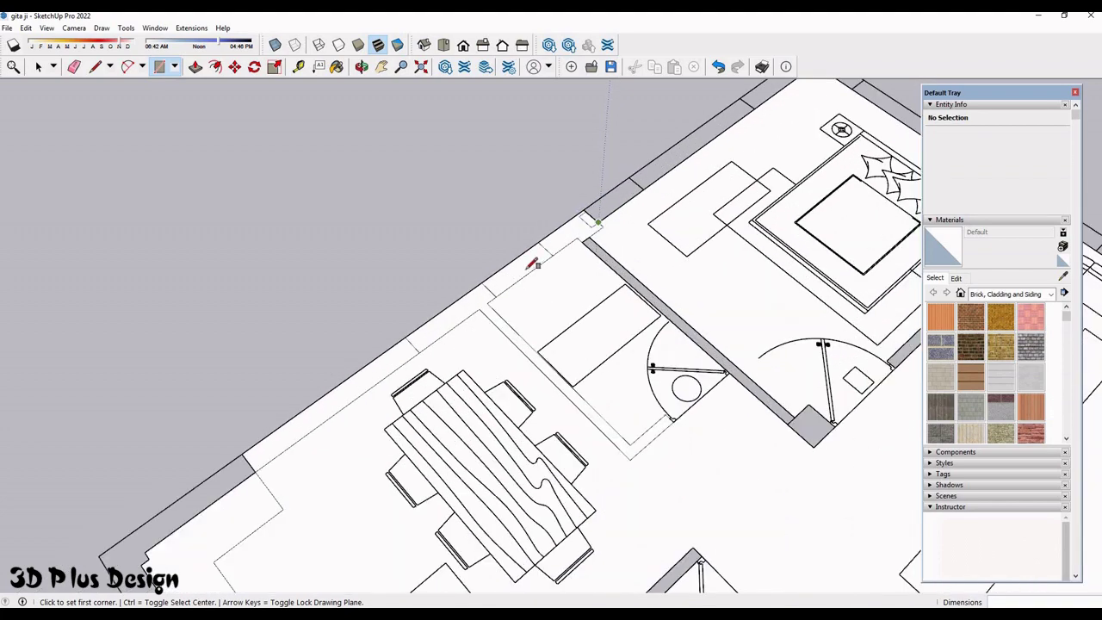
left_click(663, 182)
scroll(663, 183, "down", 3)
scroll(767, 246, "up", 2)
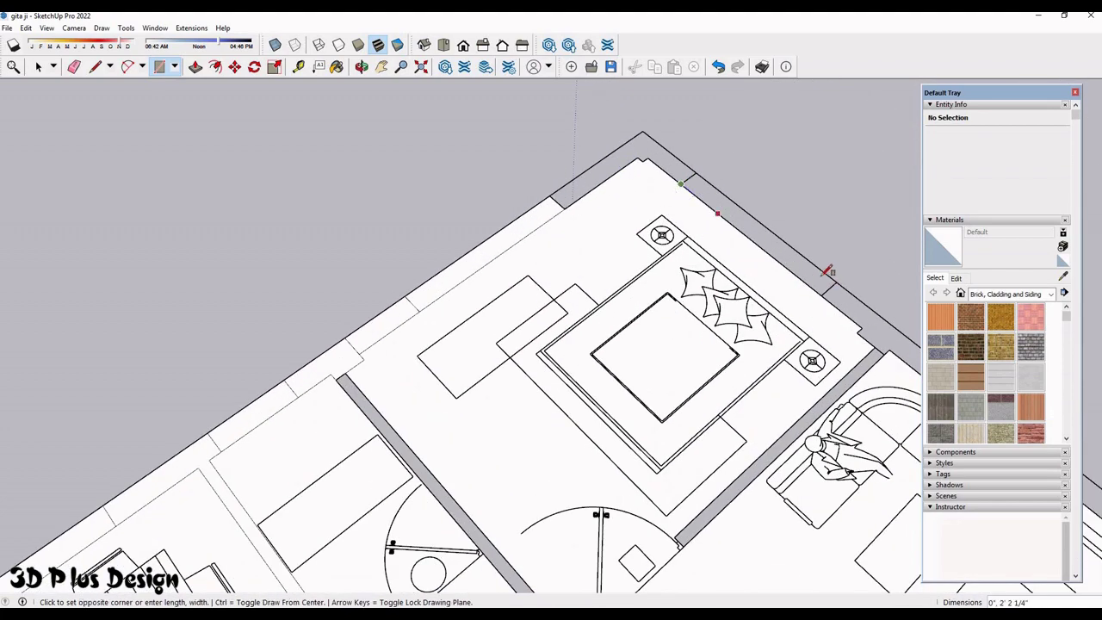
key("Escape")
scroll(508, 228, "down", 3)
scroll(502, 238, "up", 2)
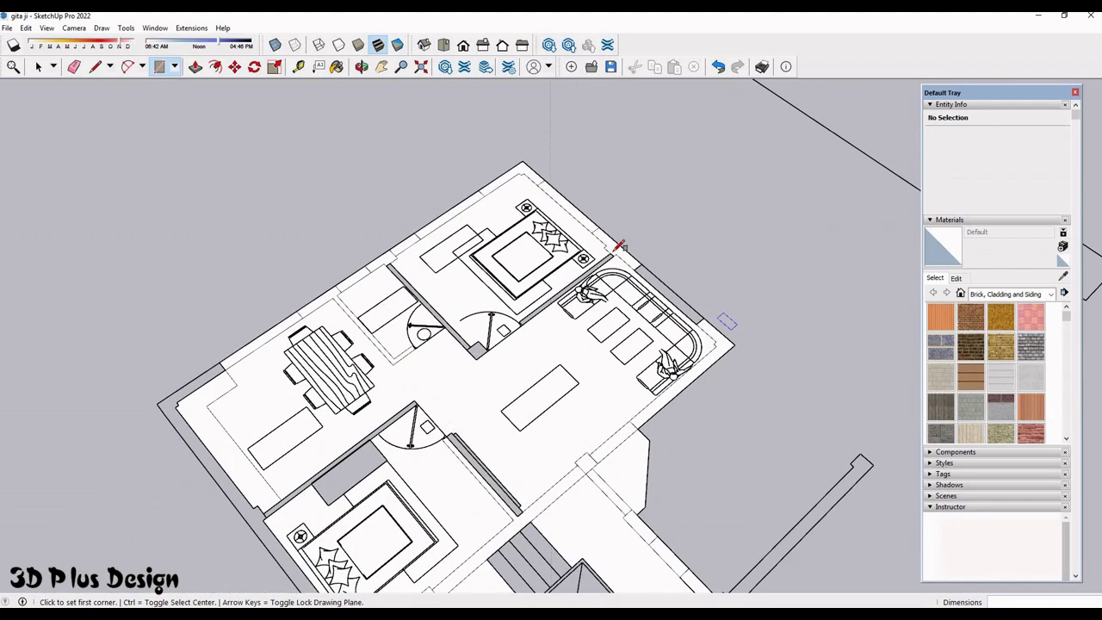
scroll(594, 237, "up", 1)
key("Escape")
scroll(644, 239, "down", 3)
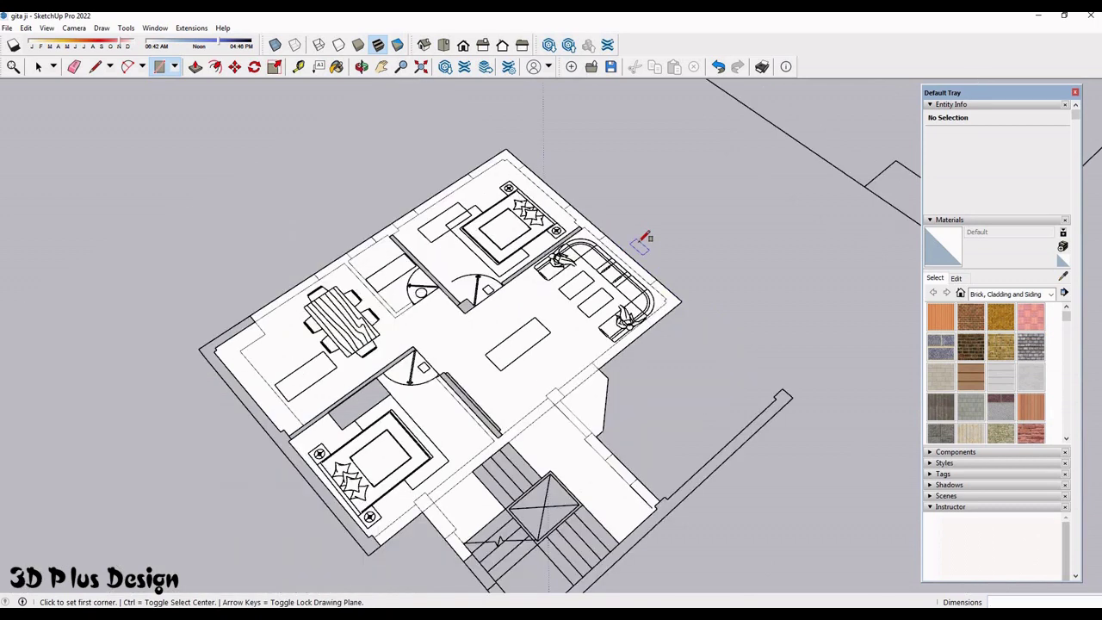
scroll(645, 241, "down", 2)
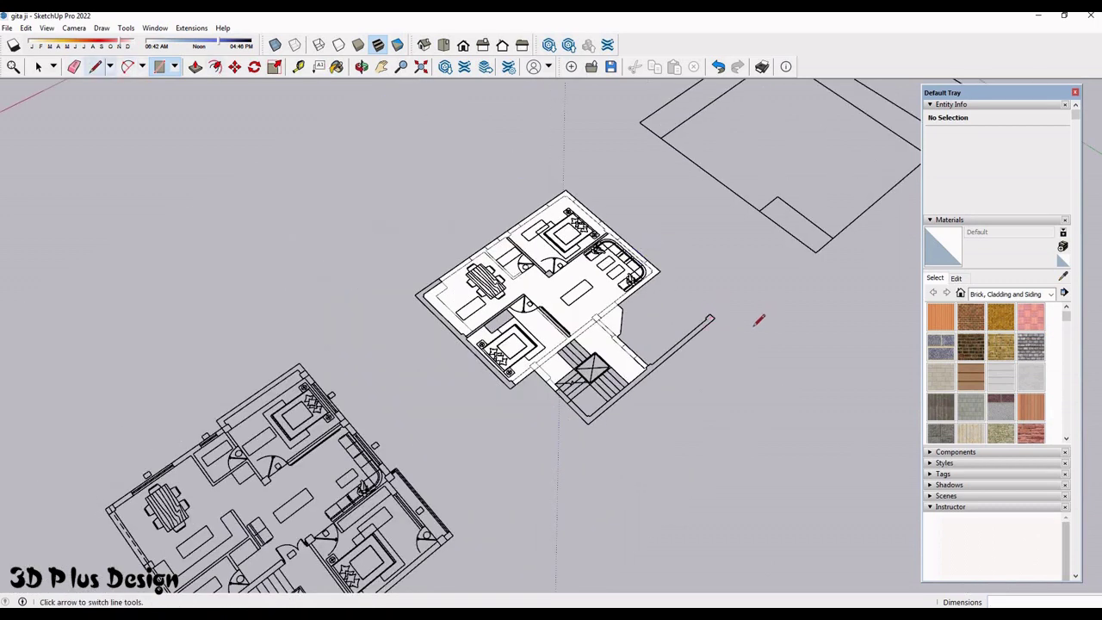
- Orbit and zoom toward the lower bedroom corner, cancelling unfinished line and rectangle attempts
key("l")
scroll(758, 320, "up", 2)
scroll(642, 231, "up", 2)
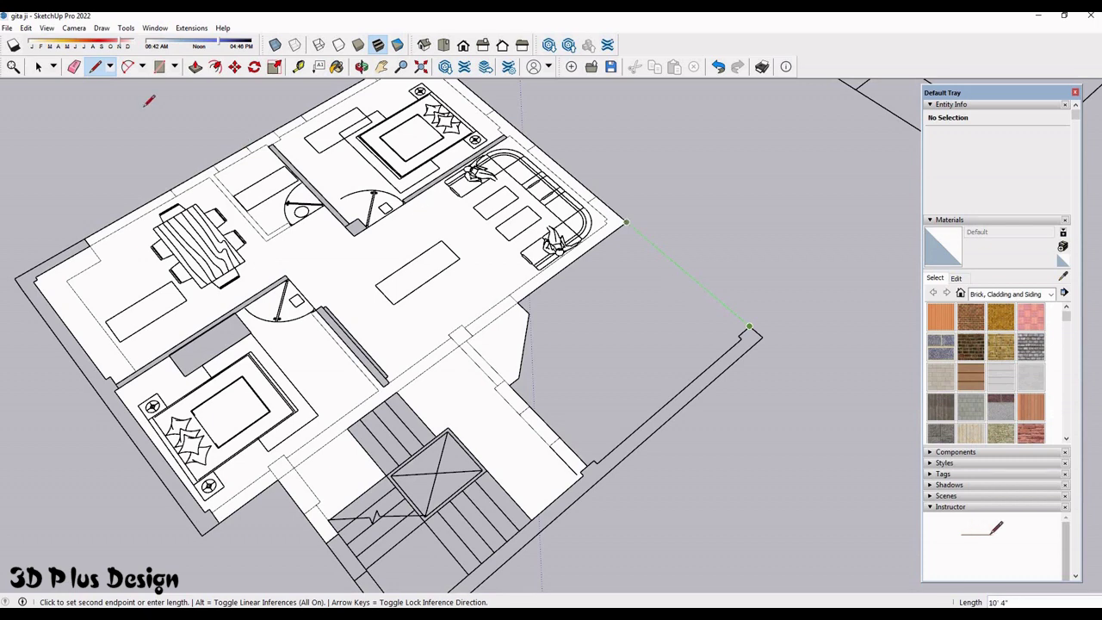
key("Escape")
scroll(687, 301, "down", 3)
scroll(688, 301, "down", 1)
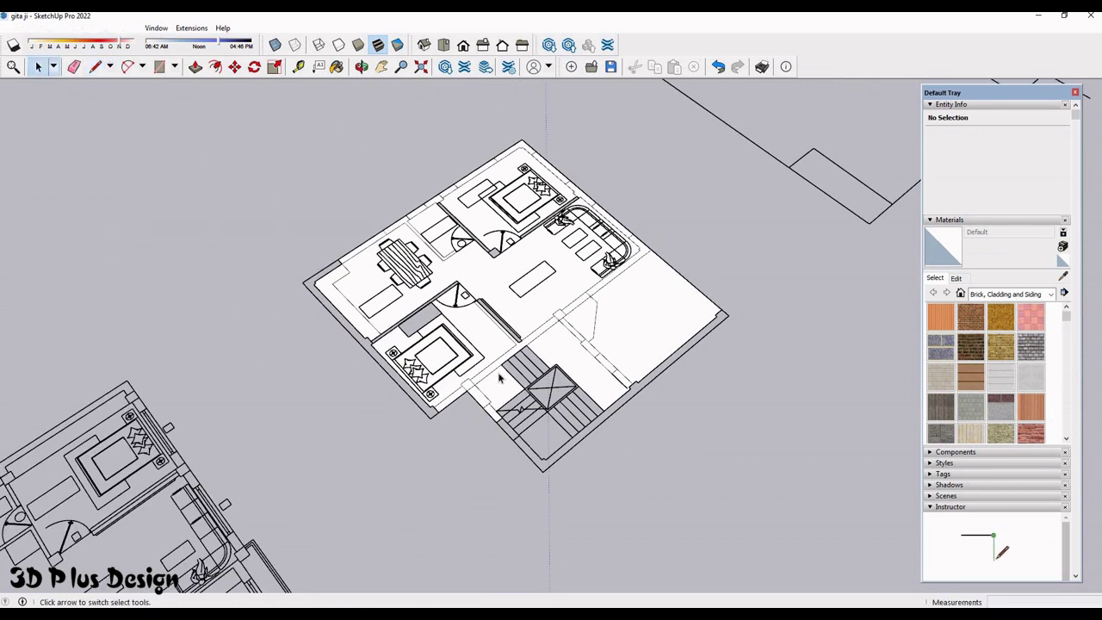
middle_click_drag(562, 371, 561, 372)
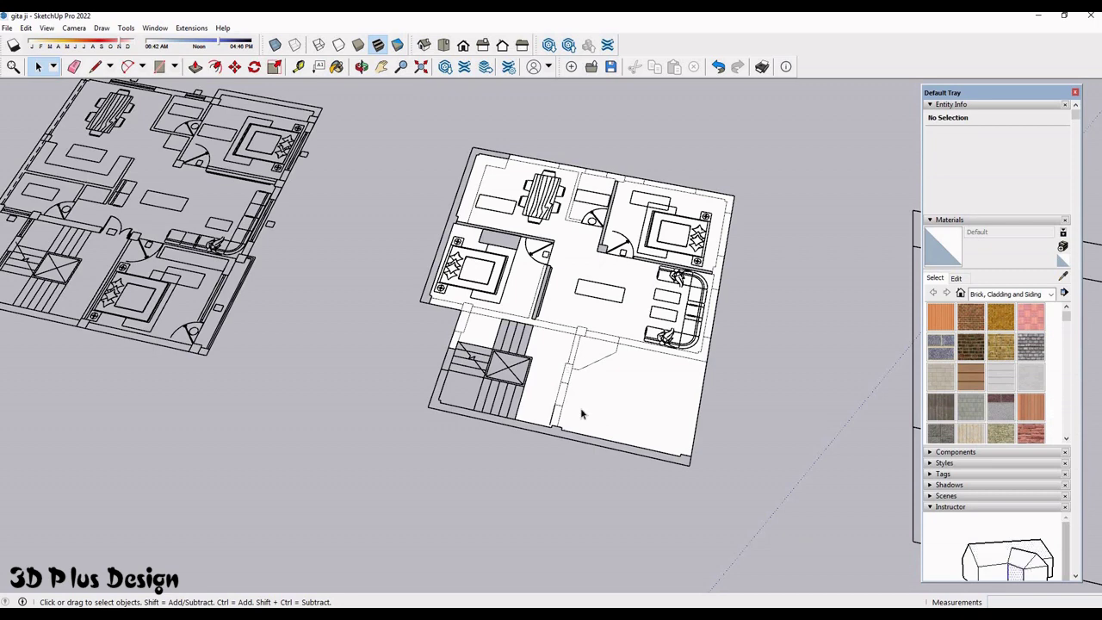
scroll(561, 437, "up", 2)
scroll(509, 433, "up", 2)
scroll(376, 449, "down", 2)
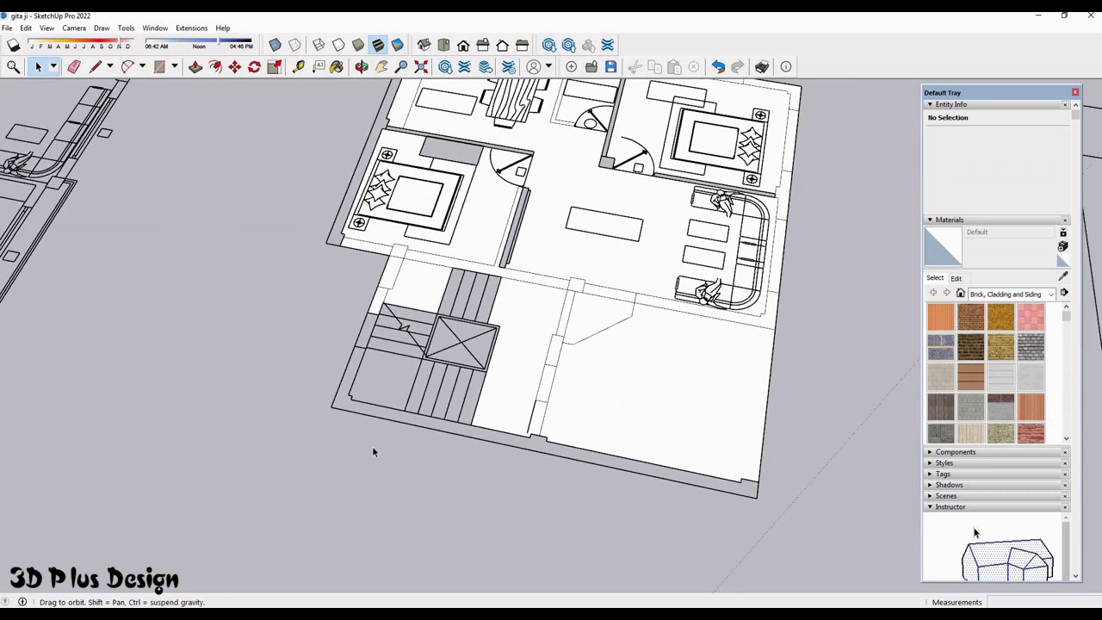
scroll(372, 446, "up", 2)
key("l")
scroll(340, 439, "up", 2)
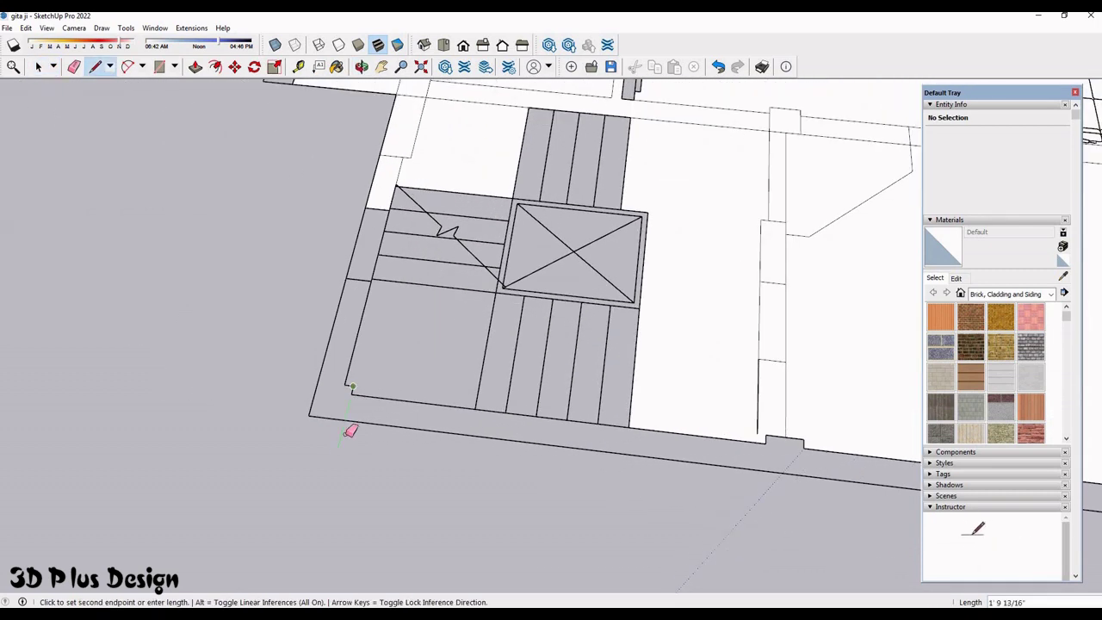
scroll(387, 439, "down", 2)
key("space")
scroll(559, 443, "down", 2)
middle_click_drag(492, 440, 521, 458)
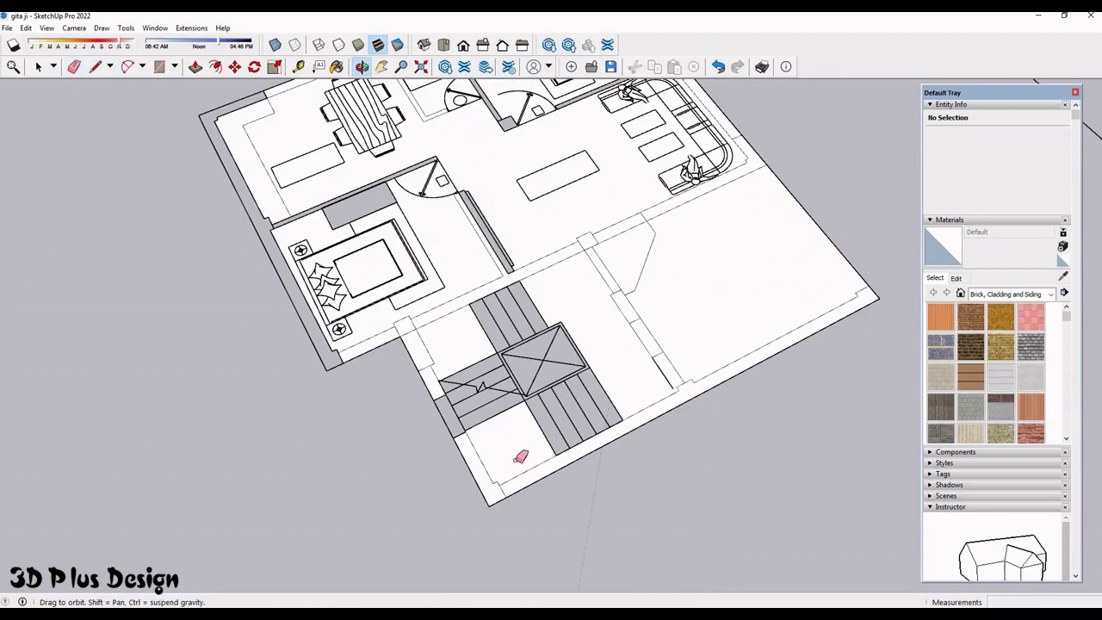
scroll(520, 458, "up", 2)
scroll(519, 456, "up", 2)
key("r")
scroll(359, 371, "up", 2)
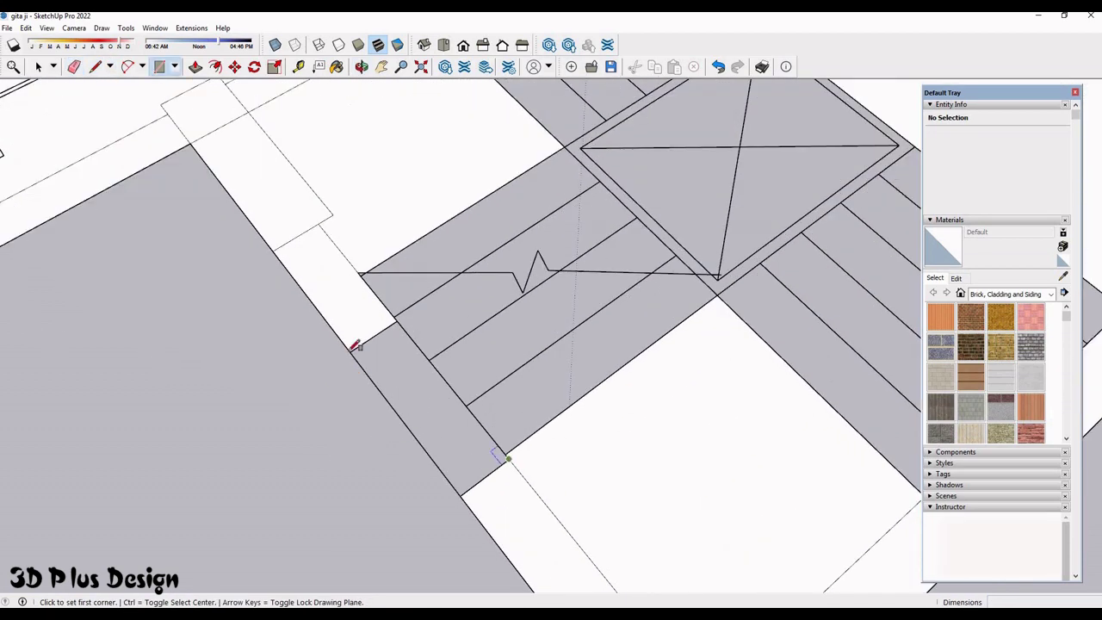
key("Escape")
scroll(505, 475, "down", 2)
scroll(470, 494, "up", 2)
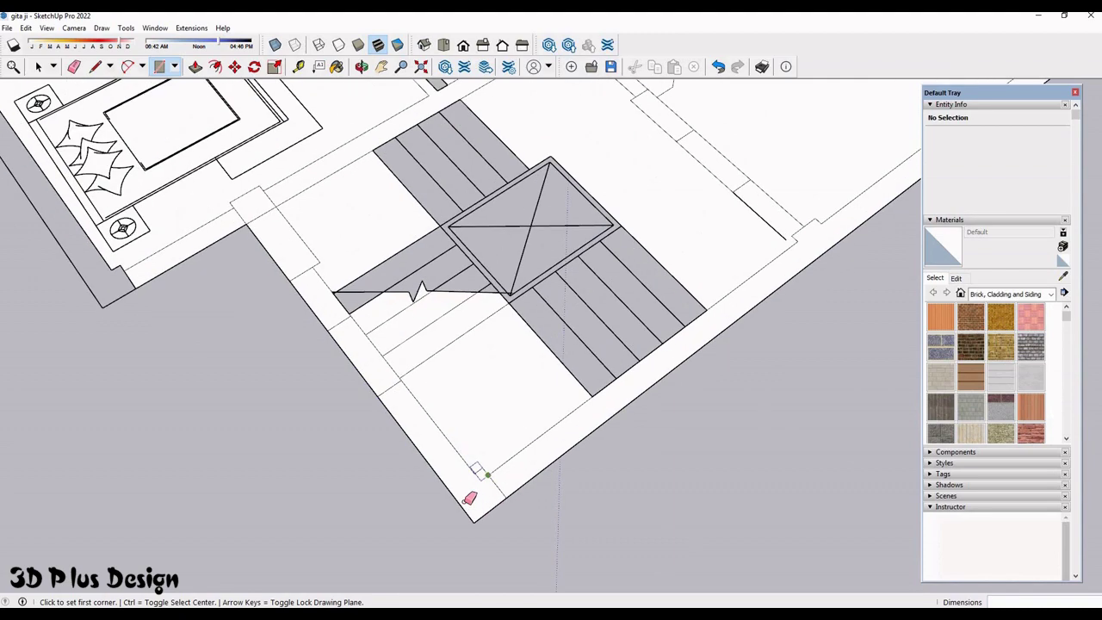
scroll(489, 480, "up", 3)
key("e")
scroll(517, 430, "down", 3)
scroll(396, 433, "down", 2)
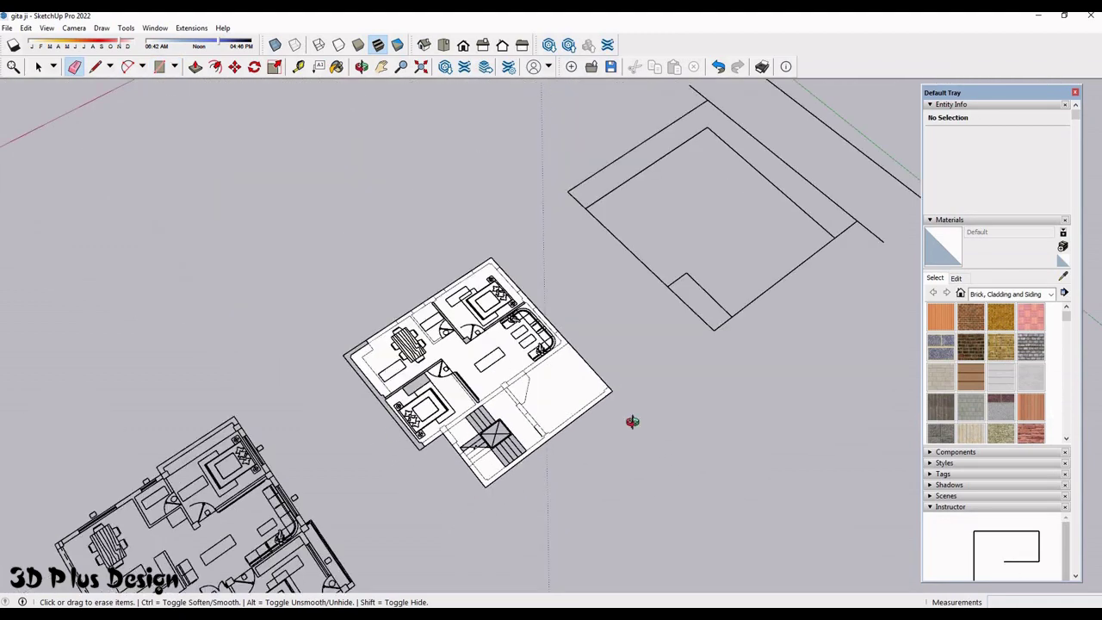
scroll(393, 449, "up", 3)
middle_click_drag(393, 449, 436, 500)
scroll(436, 500, "up", 1)
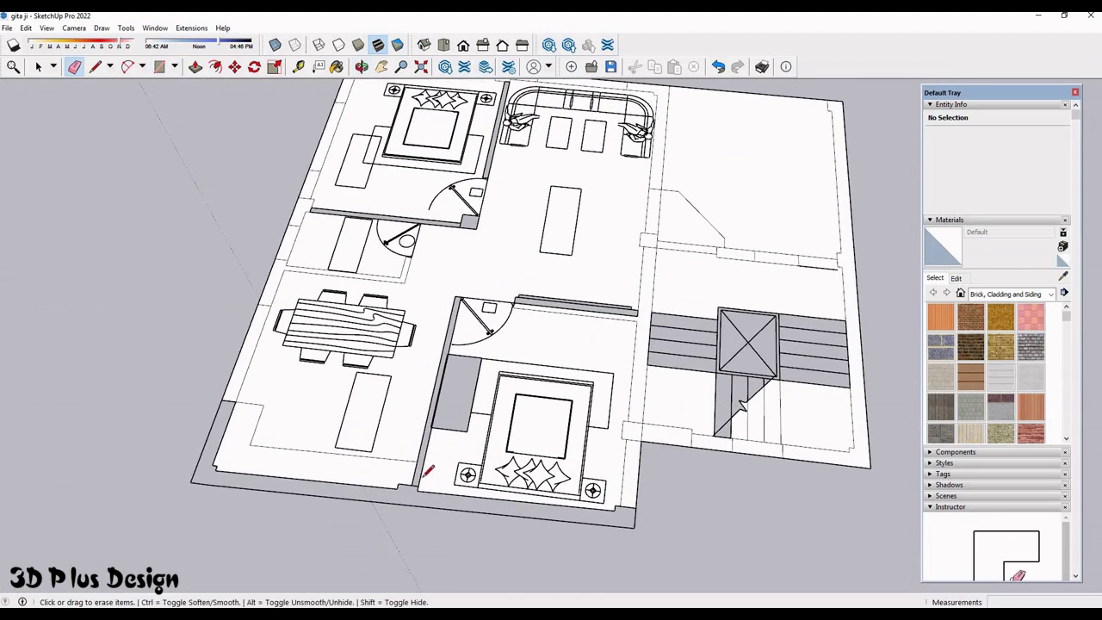
scroll(422, 465, "up", 3)
- Draw a line across the open wall end at the bedroom corner
key("l")
scroll(412, 470, "up", 2)
left_click(404, 471)
scroll(405, 472, "down", 2)
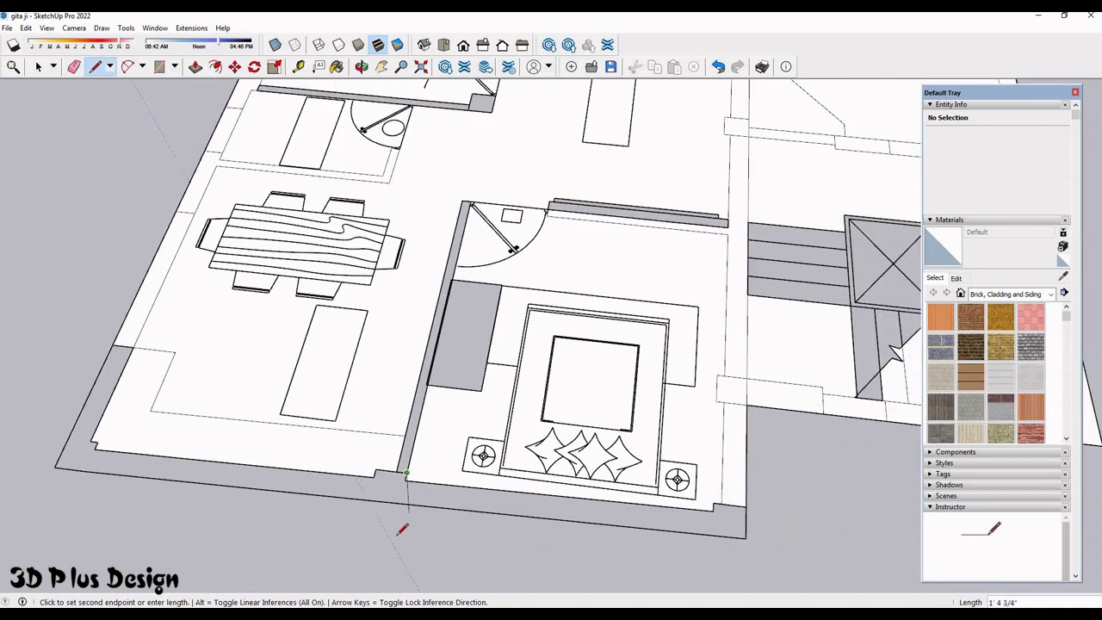
left_click(441, 512)
scroll(442, 514, "down", 3)
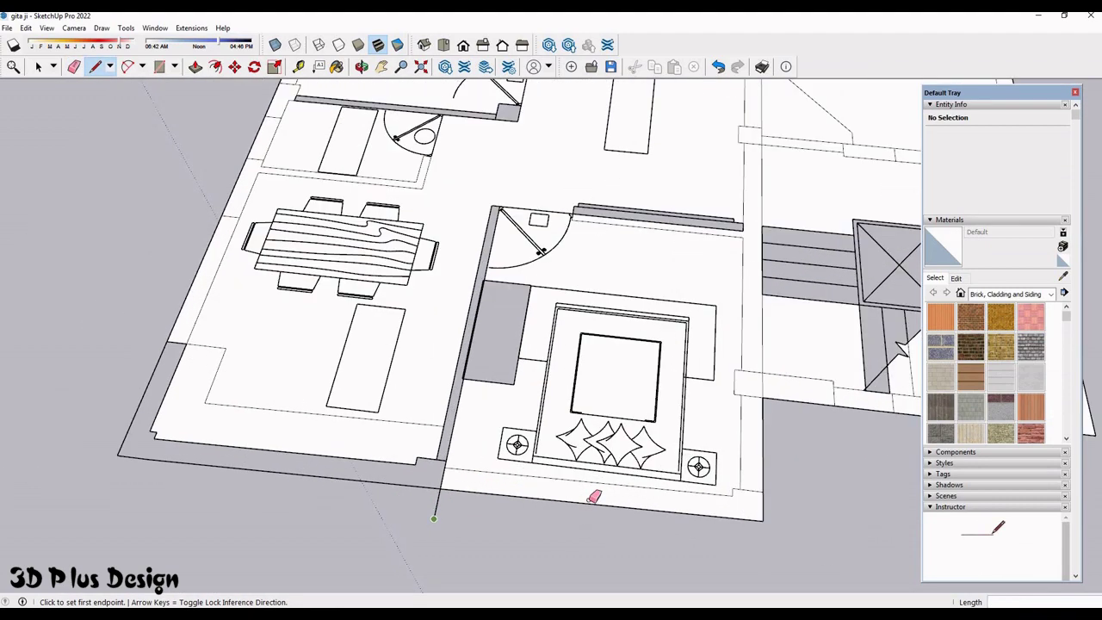
scroll(442, 499, "down", 3)
middle_click_drag(443, 500, 428, 482)
scroll(428, 483, "up", 3)
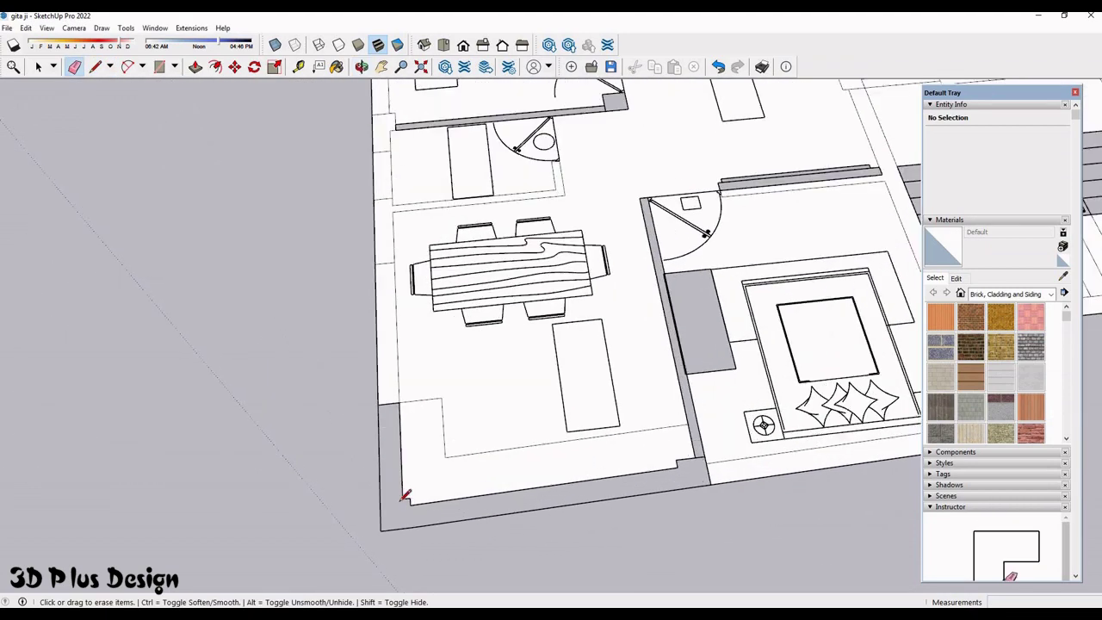
scroll(415, 543, "up", 1)
- Draw a line from the lower-left wall corner to close the dining wall strip into a face
left_click(419, 538)
scroll(419, 538, "down", 2)
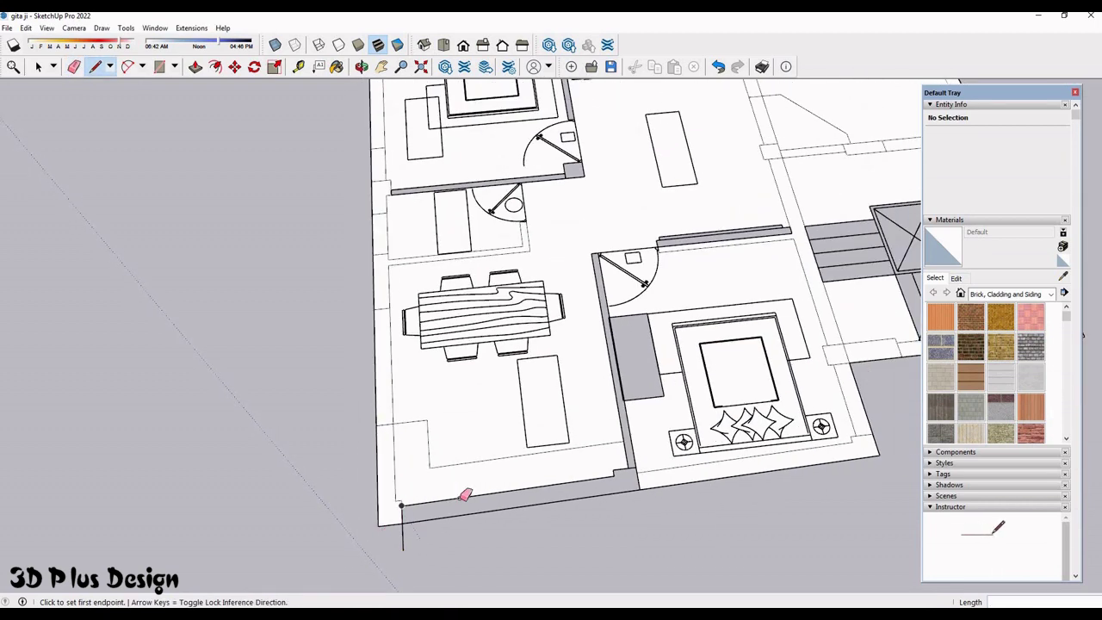
middle_click_drag(462, 498, 591, 492)
scroll(571, 456, "down", 3)
scroll(571, 450, "up", 3)
scroll(579, 518, "up", 2)
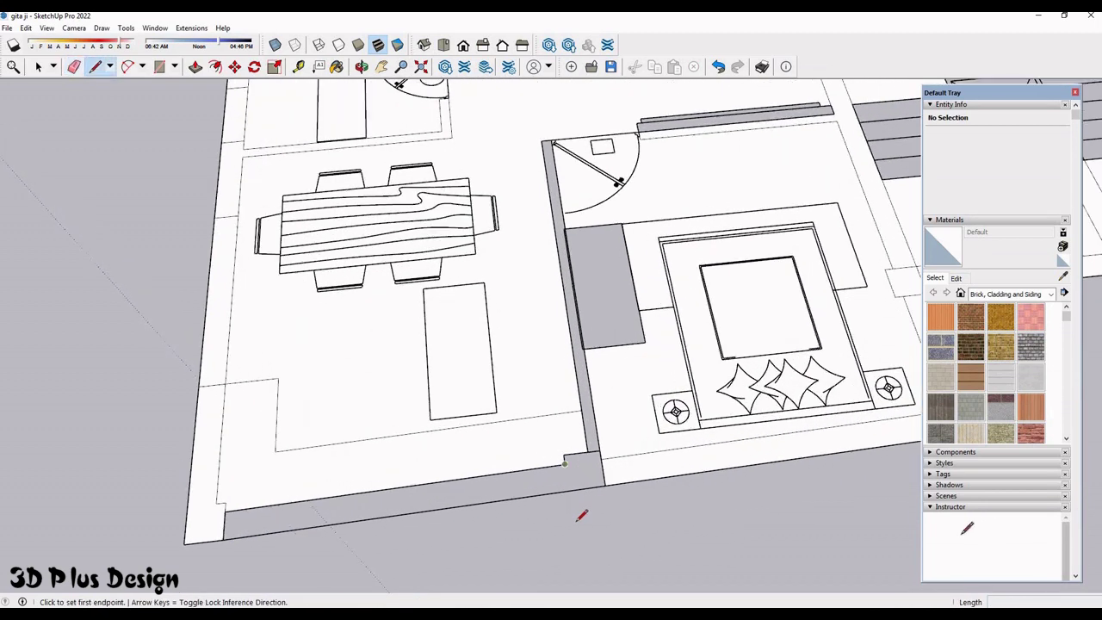
left_click(565, 471)
- Orbit the model so the stairs sit on the left
key("e")
scroll(560, 474, "up", 1)
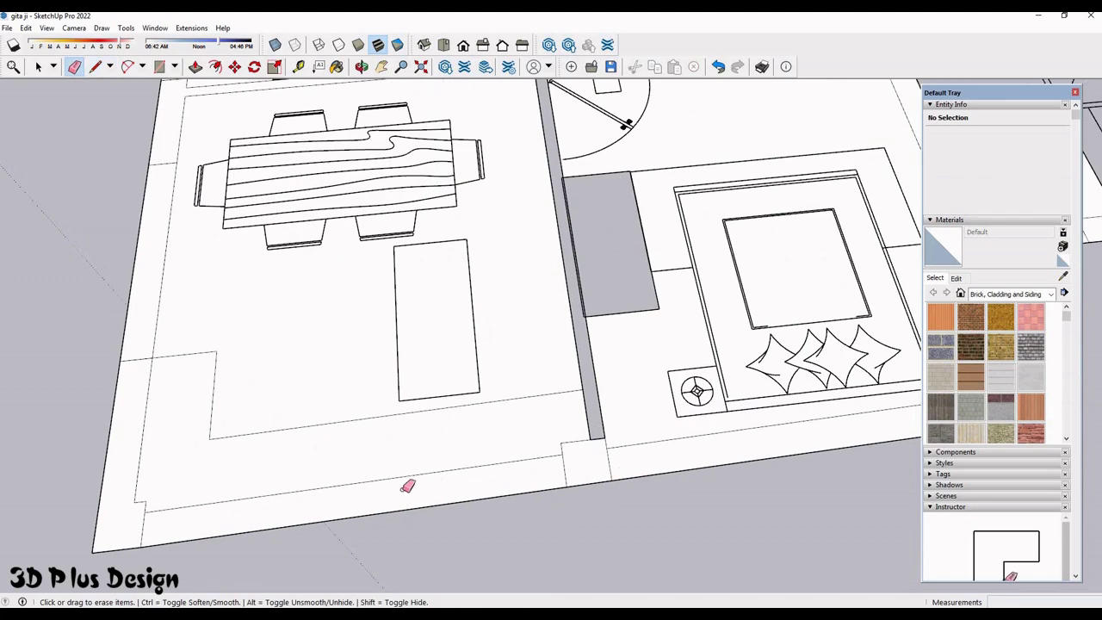
scroll(383, 501, "down", 3)
scroll(608, 393, "up", 1)
scroll(548, 339, "down", 5)
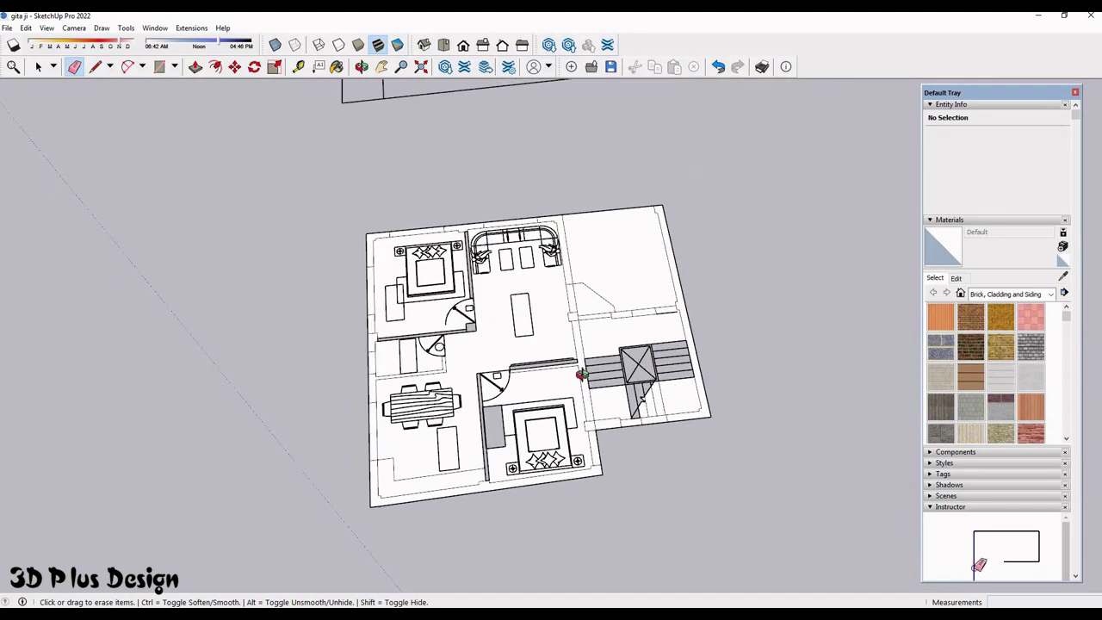
scroll(548, 338, "up", 2)
middle_click_drag(548, 338, 491, 327)
scroll(492, 327, "up", 3)
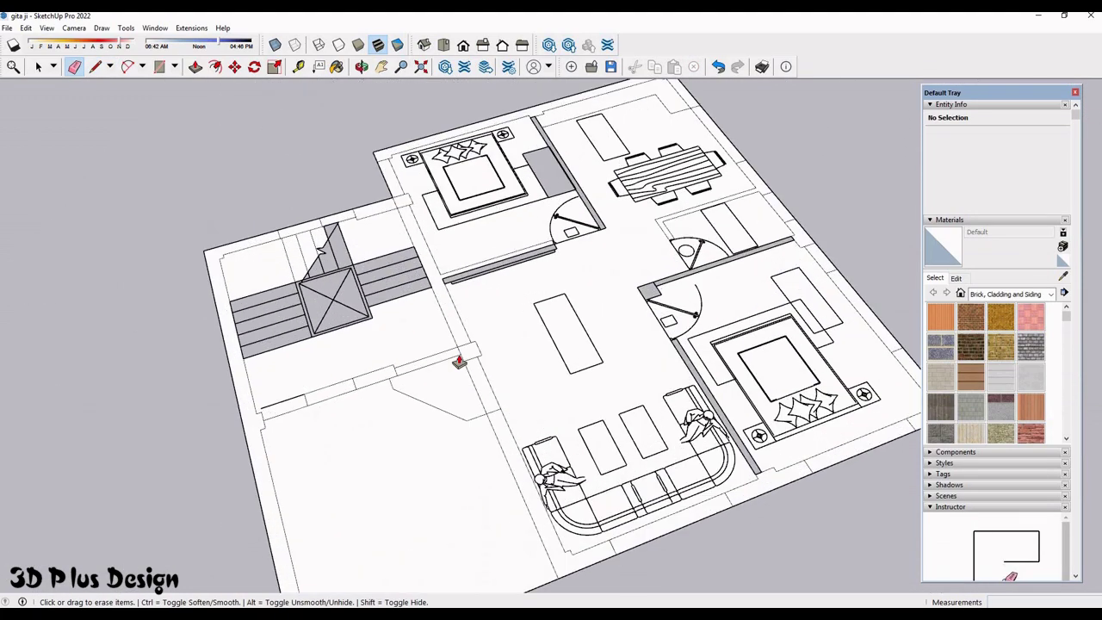
scroll(459, 362, "up", 1)
- Push/Pull the 1 ft² square column face up to 9' 4"
key("p")
scroll(459, 362, "up", 3)
scroll(459, 359, "down", 3)
scroll(460, 360, "up", 4)
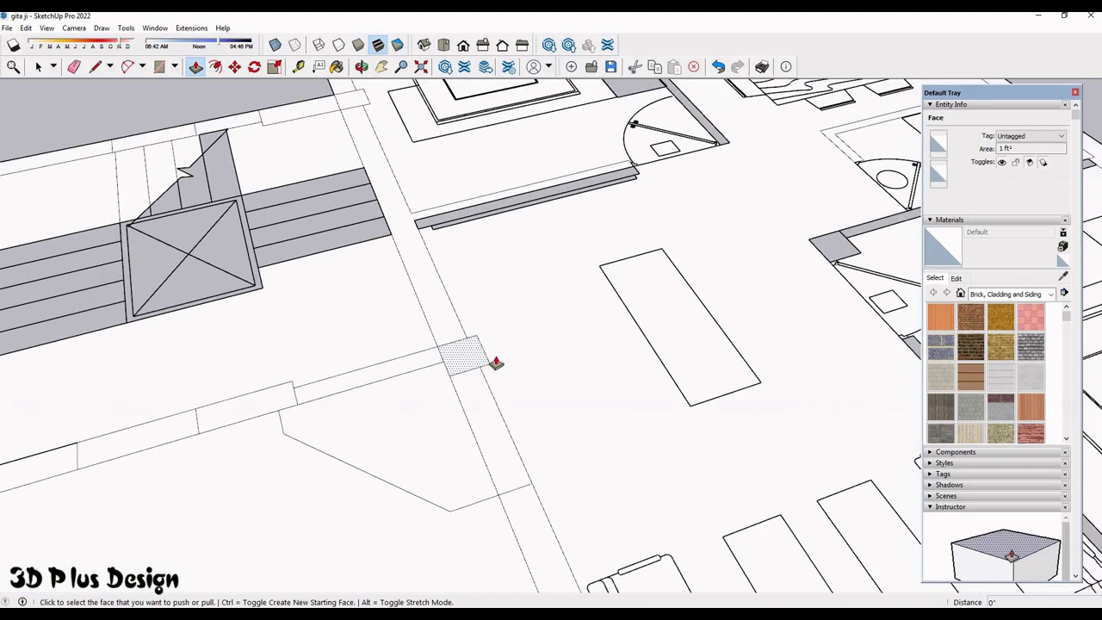
scroll(525, 309, "down", 6)
middle_click_drag(525, 315, 542, 319)
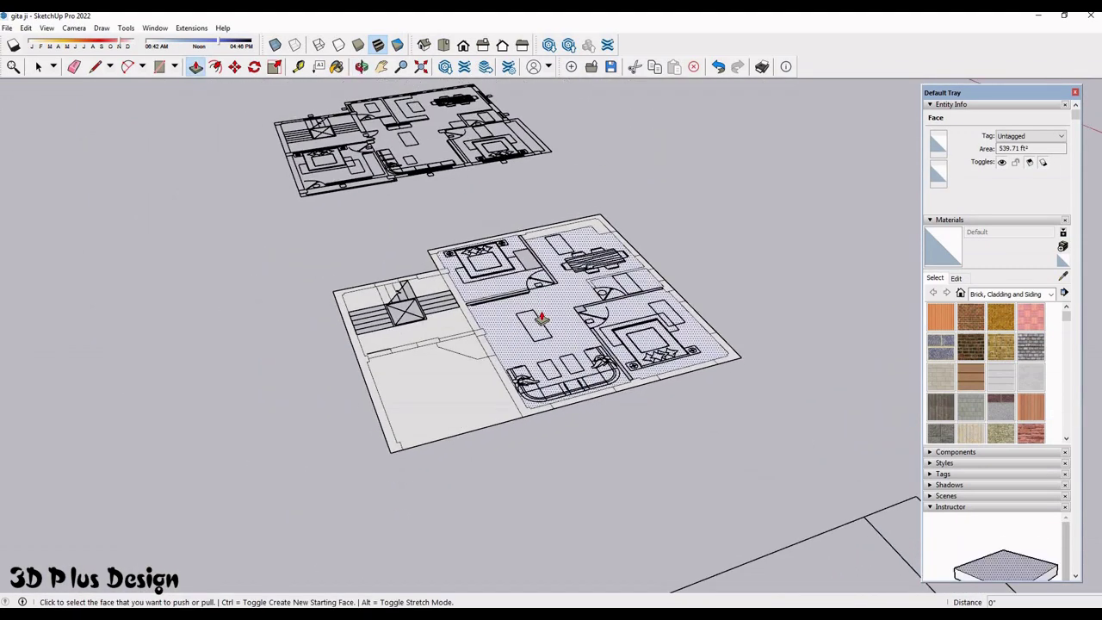
scroll(543, 366, "down", 2)
scroll(543, 371, "up", 1)
scroll(528, 361, "up", 3)
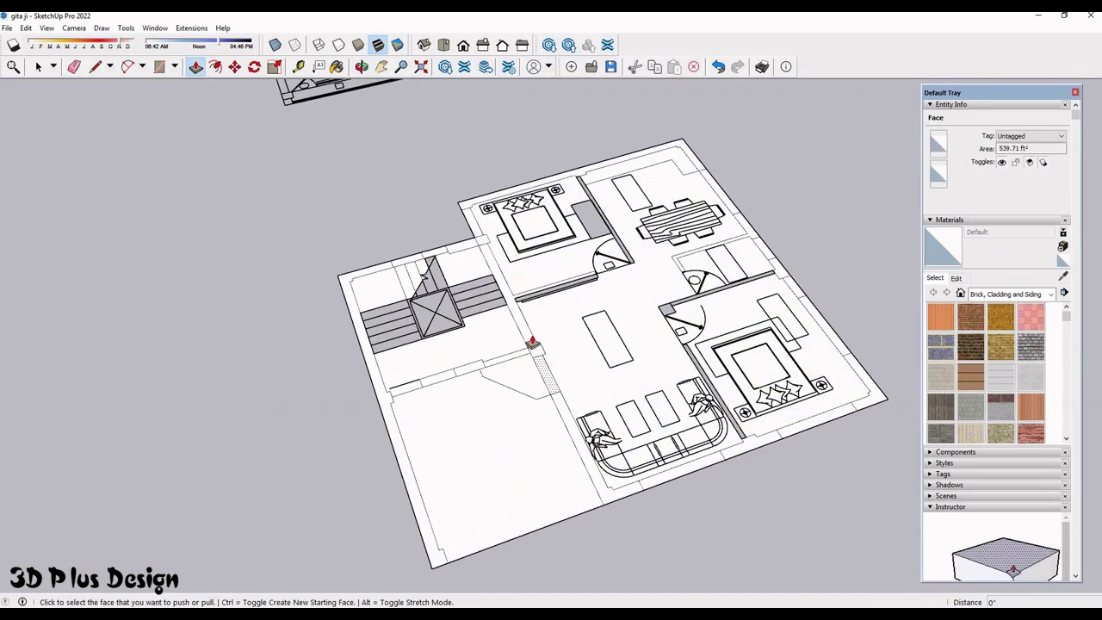
scroll(532, 342, "up", 2)
left_click(533, 341)
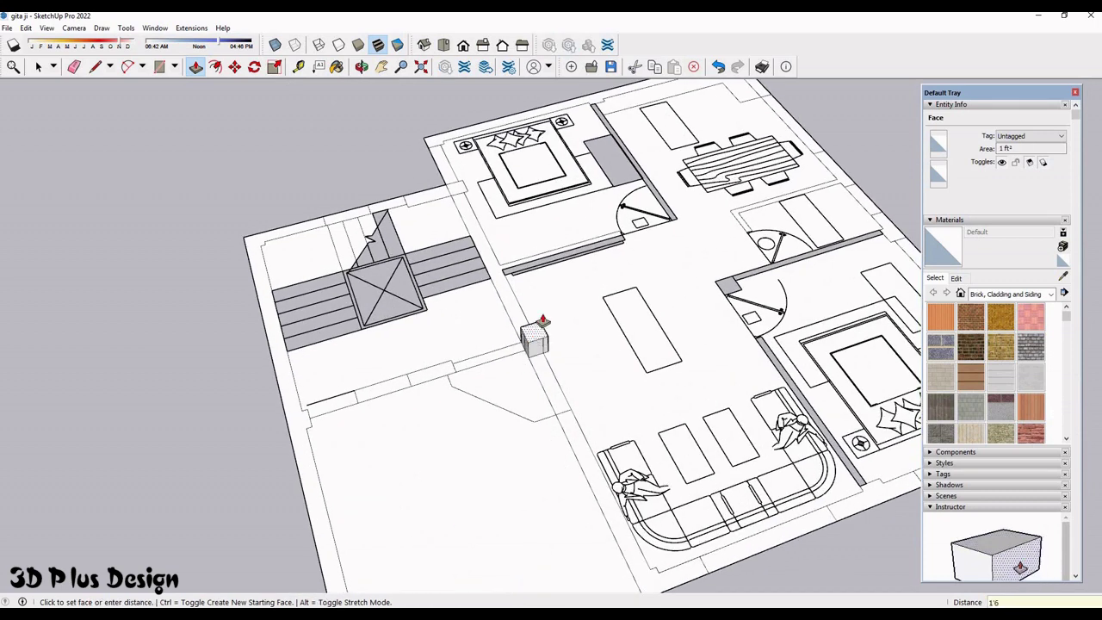
scroll(543, 321, "up", 2)
scroll(551, 301, "up", 1)
left_click(554, 294)
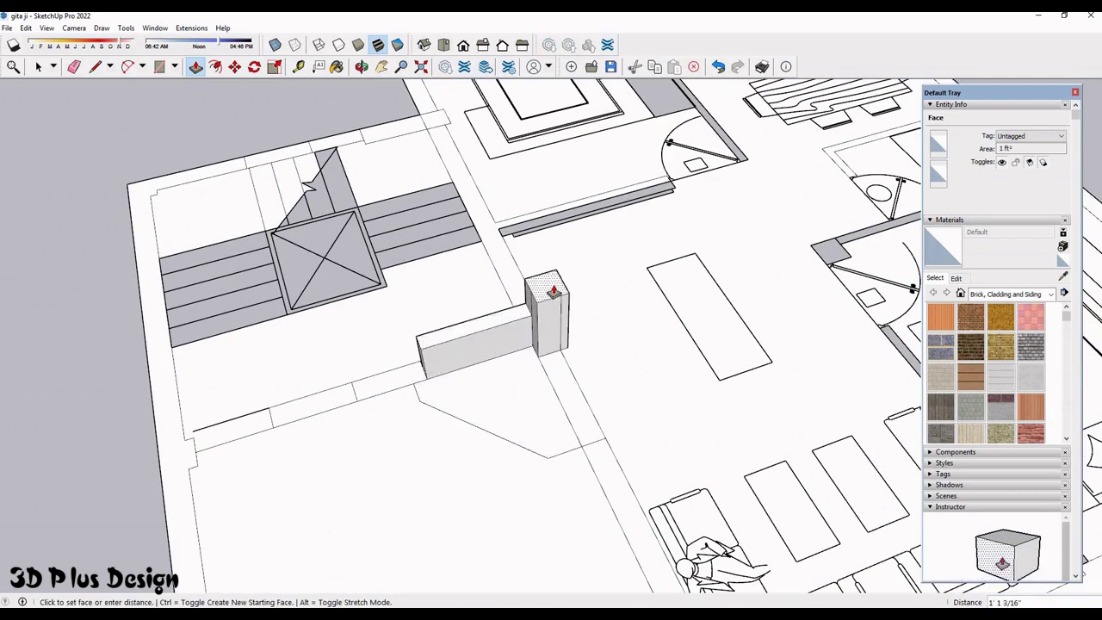
type("'4")
key("Return")
- Extrude the wall block beside the stairs up to 7' 4 5/8"
scroll(438, 406, "down", 3)
scroll(362, 338, "down", 2)
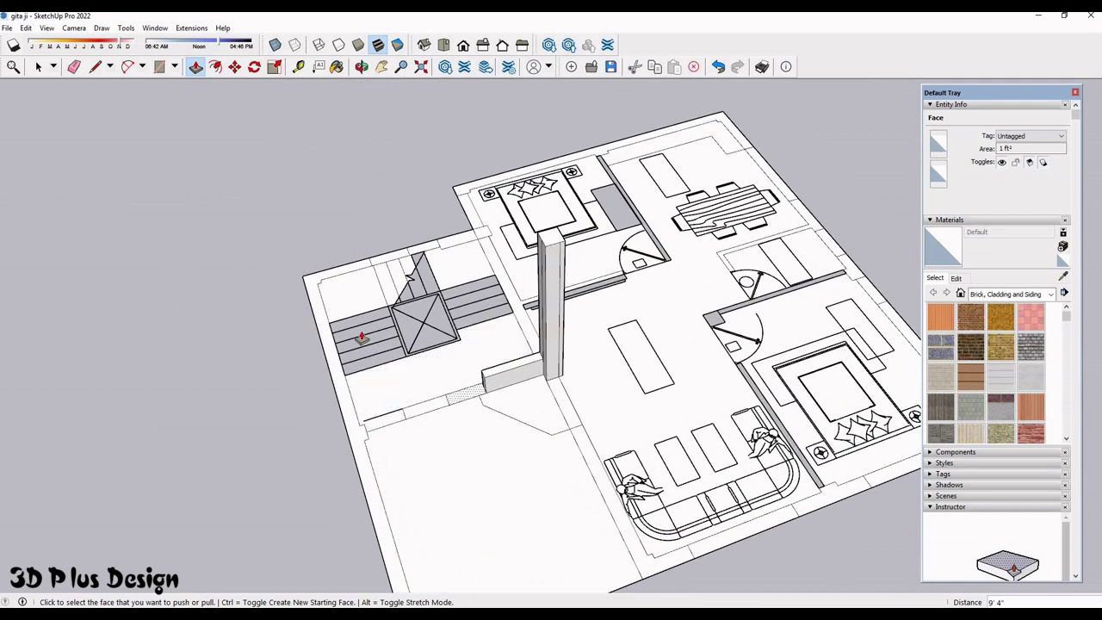
scroll(482, 293, "down", 1)
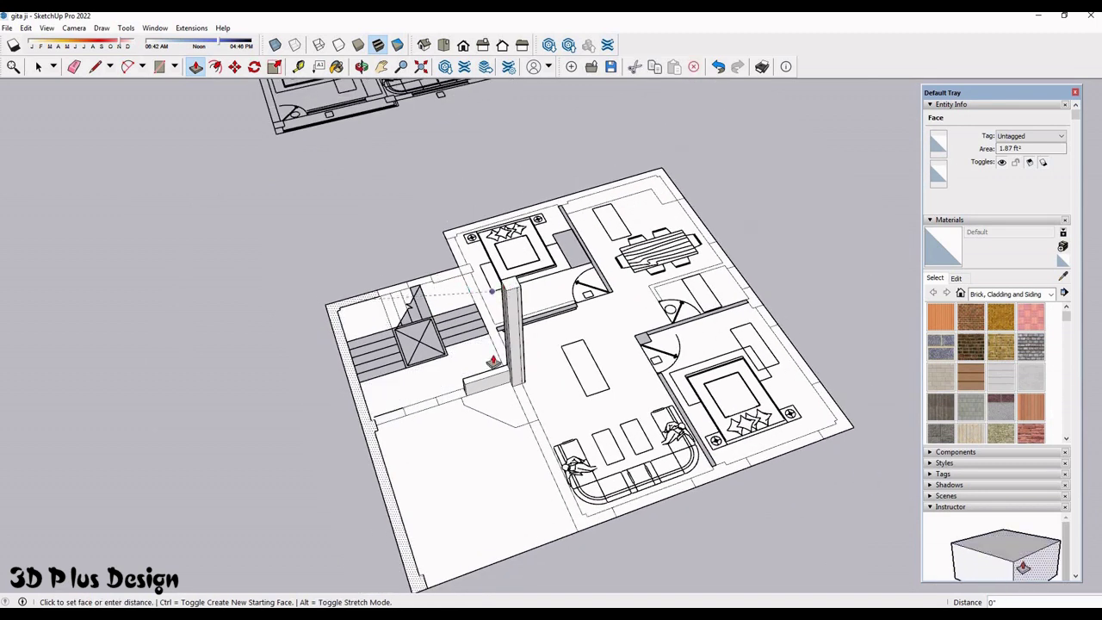
left_click(349, 345)
scroll(396, 275, "up", 3)
left_click(340, 217)
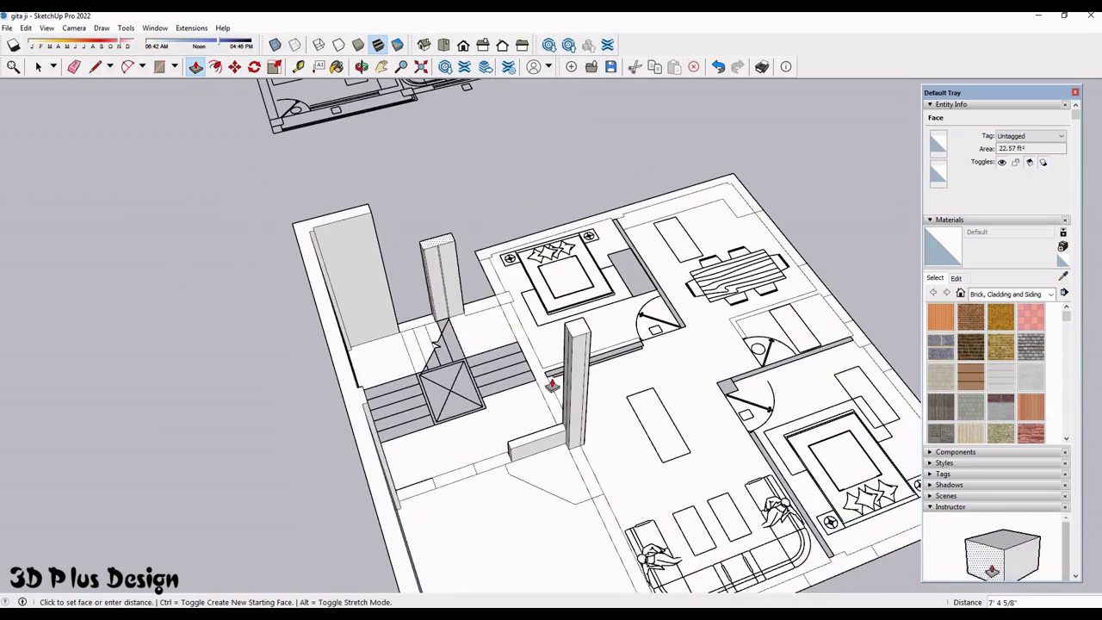
scroll(508, 307, "up", 2)
scroll(420, 228, "up", 1)
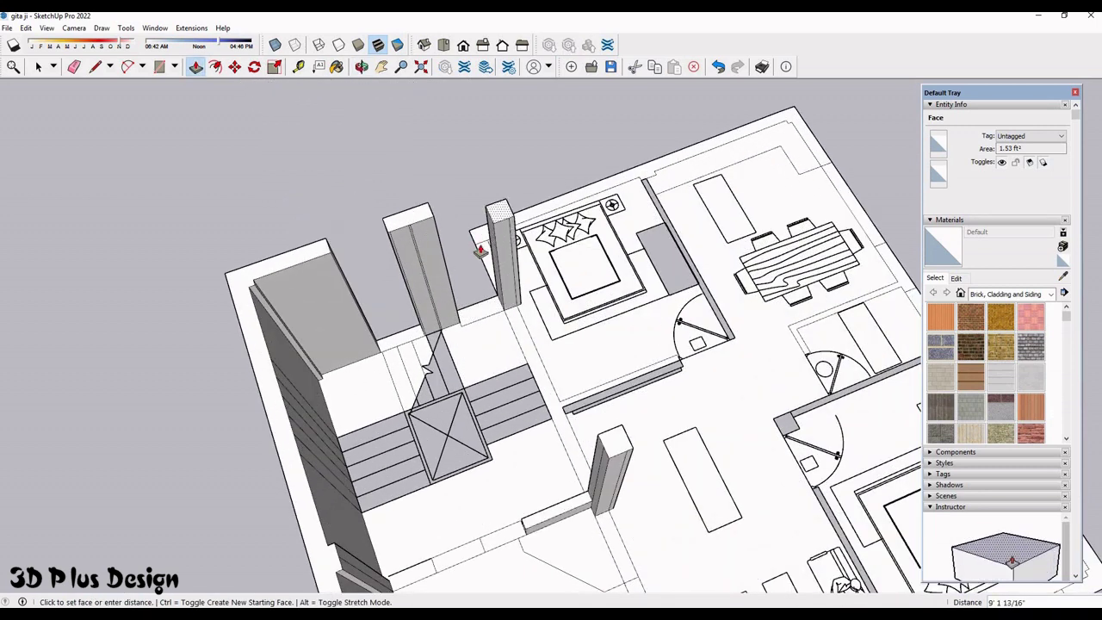
- Orbit and pan the model to bring the right-side bedroom and closet into view
middle_click_drag(540, 235, 469, 297)
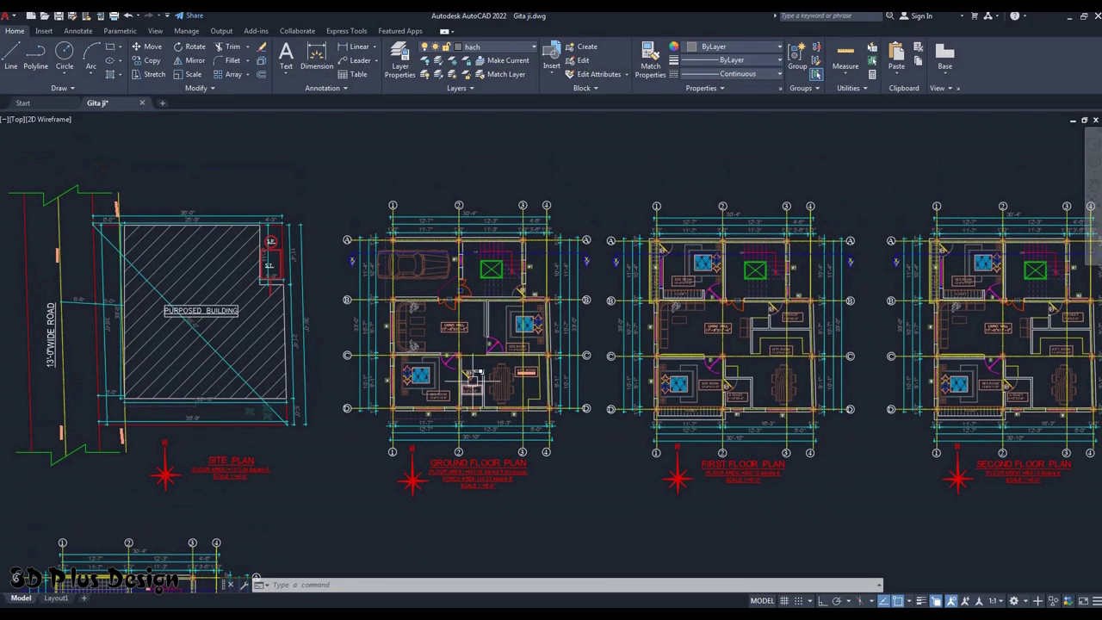
middle_click_drag(662, 343, 499, 340)
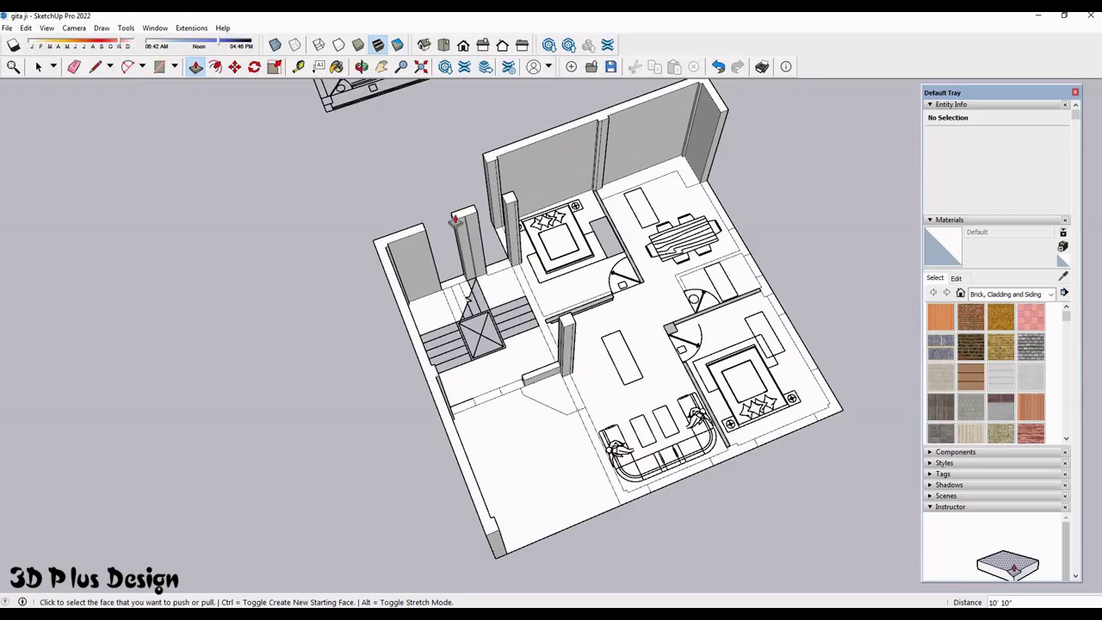
scroll(589, 235, "up", 2)
scroll(589, 236, "up", 3)
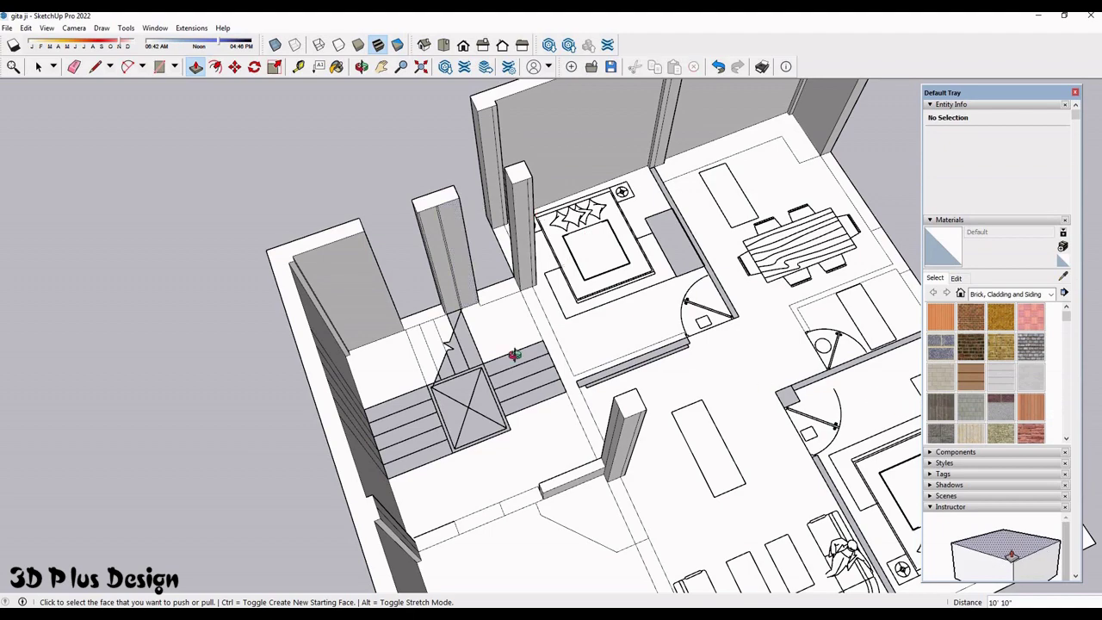
- Cancel a first floor-strip extrusion, then raise the pillar to full wall height
scroll(514, 355, "down", 5)
middle_click_drag(514, 355, 593, 368)
scroll(594, 369, "up", 2)
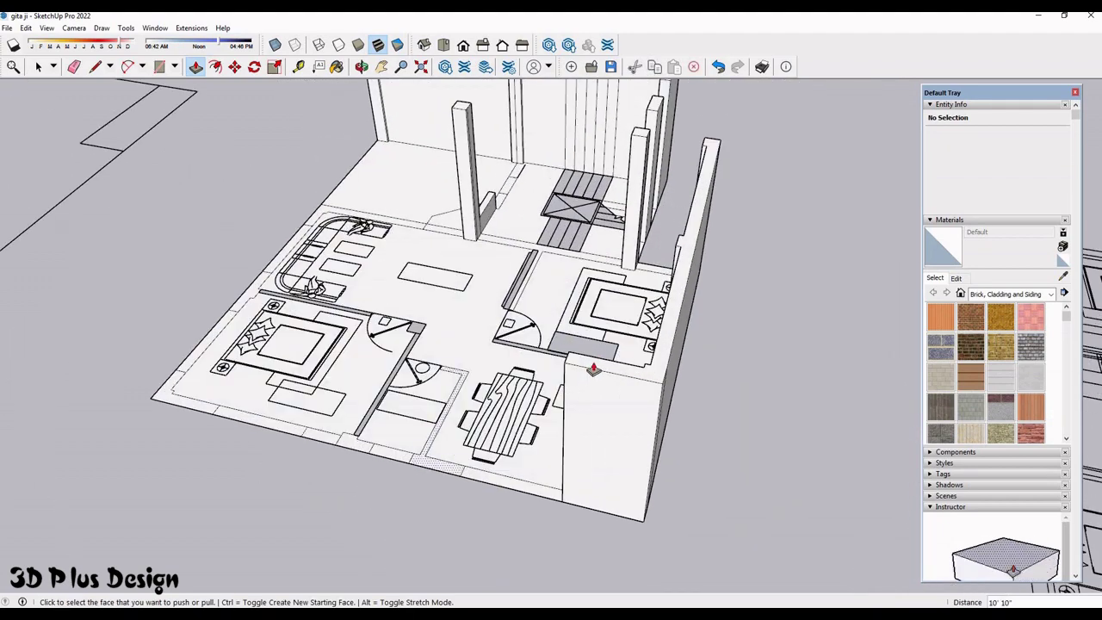
left_click(404, 325)
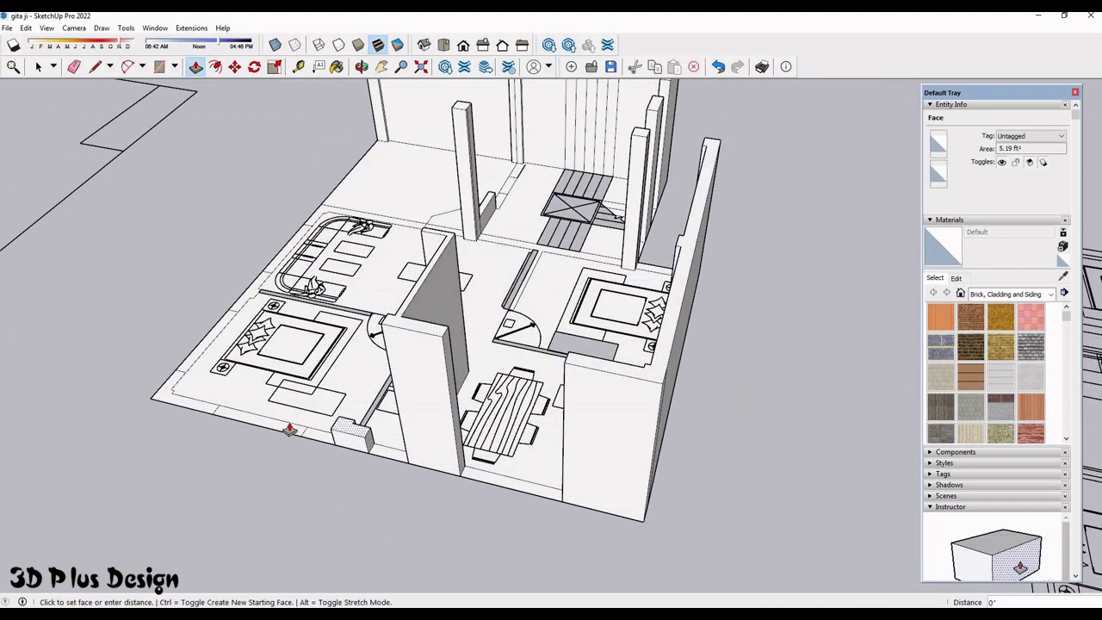
key("Escape")
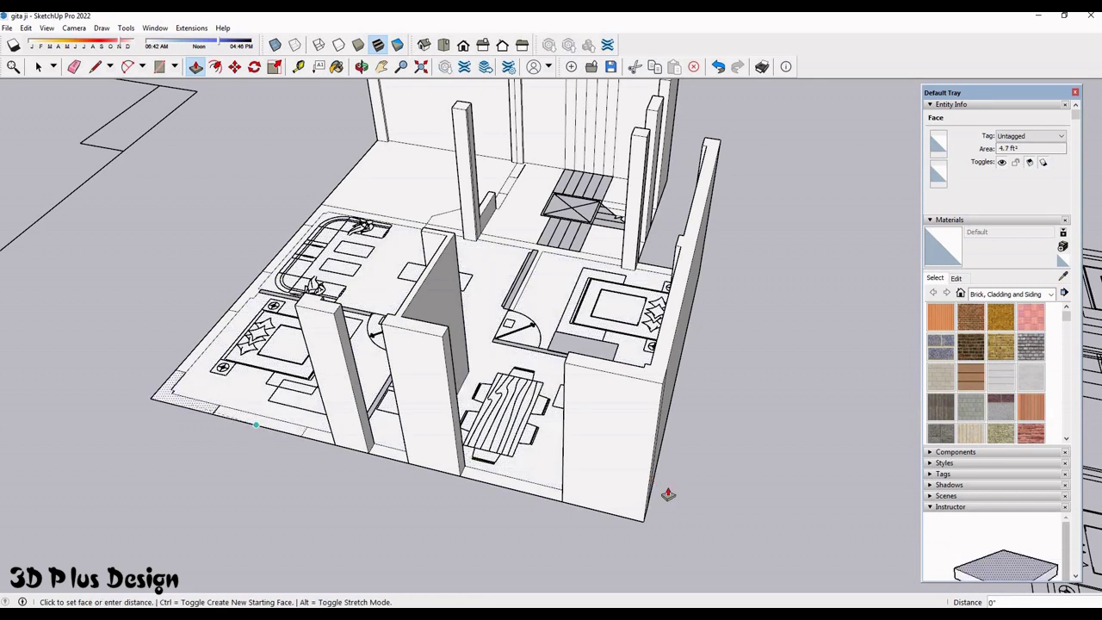
middle_click_drag(669, 494, 536, 460)
scroll(536, 460, "down", 3)
scroll(571, 320, "up", 4)
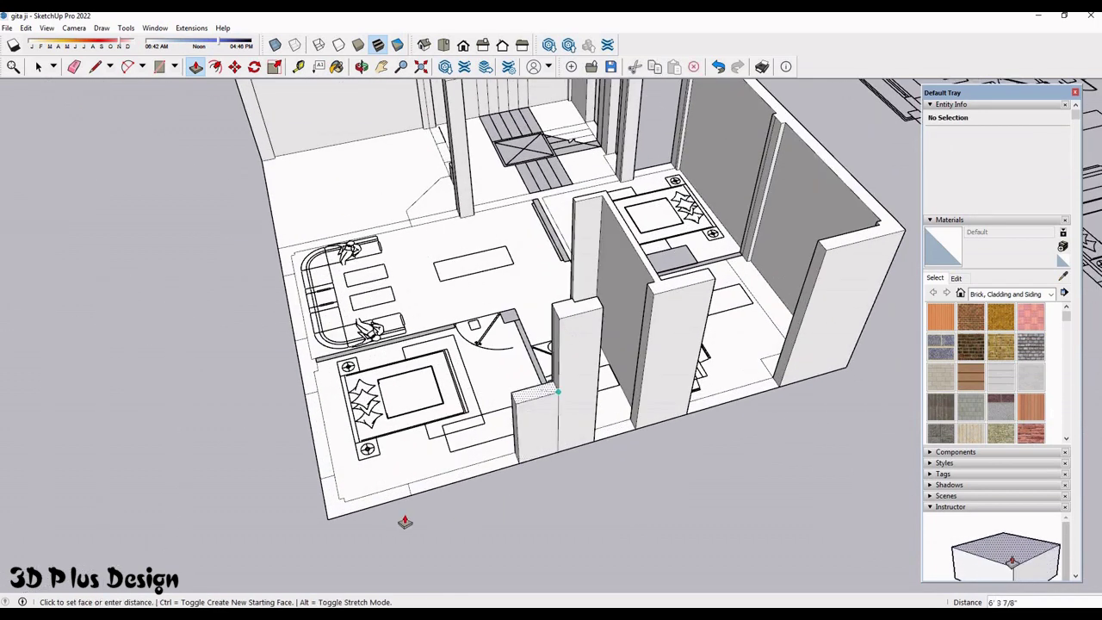
left_click(520, 317)
- Raise the left floor strip and the strip beside the sofa into full-height walls
left_click(366, 504)
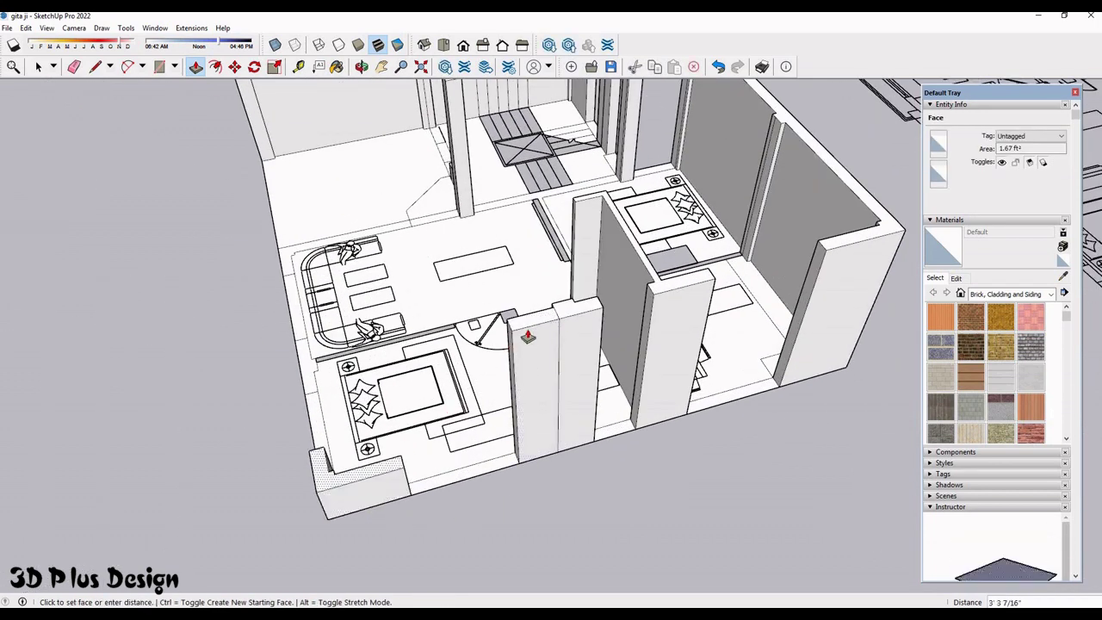
left_click(826, 333)
middle_click_drag(706, 537, 574, 507)
scroll(674, 422, "down", 3)
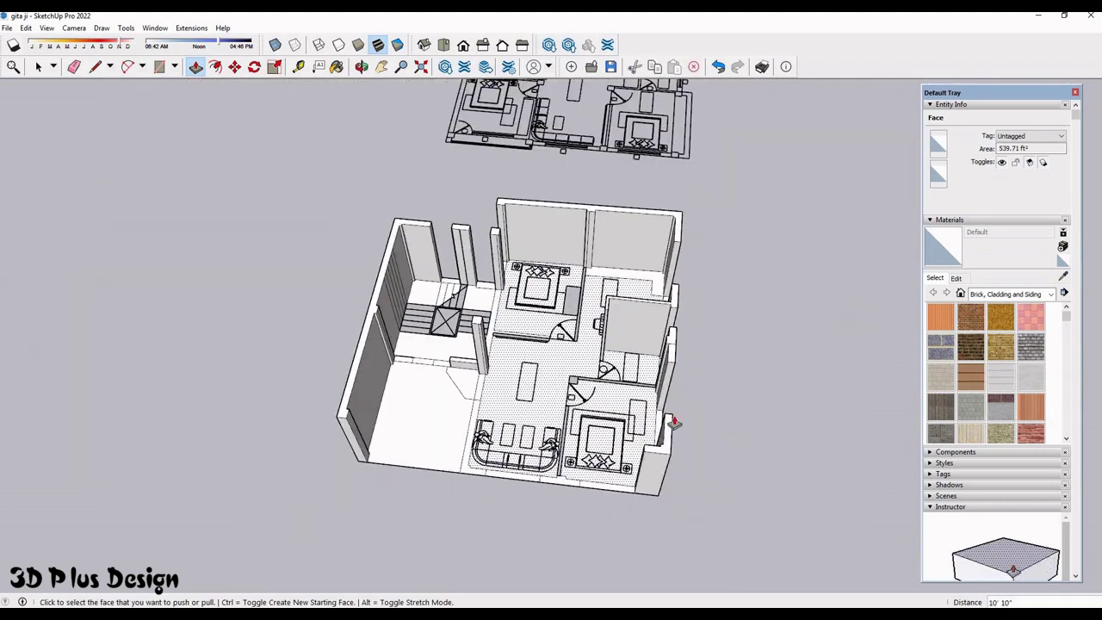
scroll(594, 422, "up", 5)
left_click(491, 469)
left_click(451, 374)
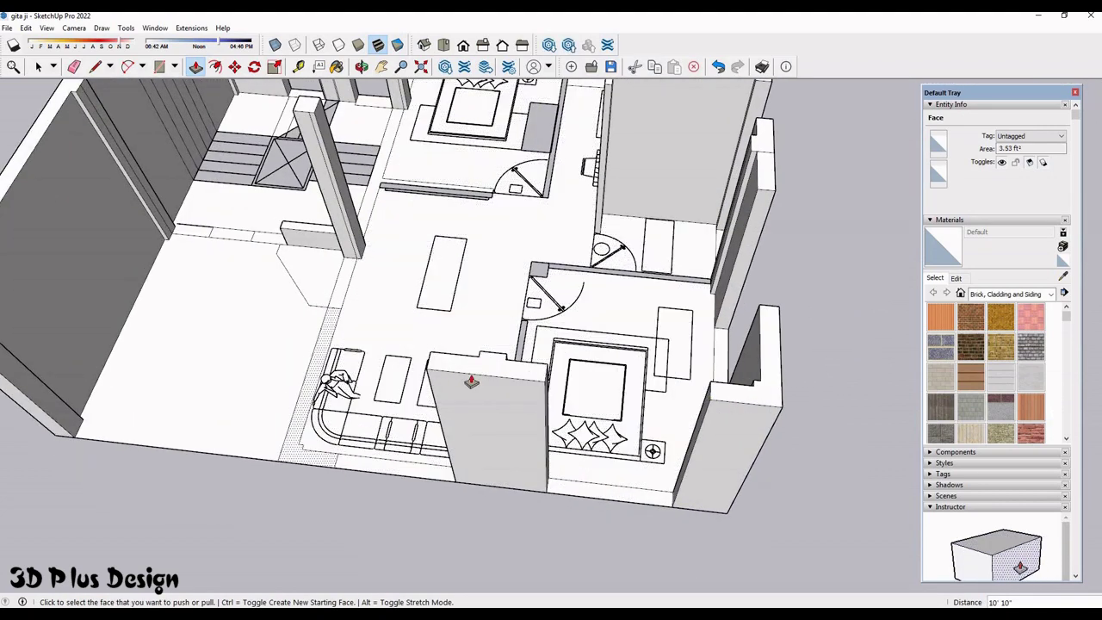
- Orbit to the stair area, abandon an extrusion there, and bring the car and staircase into view
scroll(459, 384, "down", 3)
mouse_move(387, 443)
middle_mouse_down()
mouse_move(295, 414)
mouse_move(485, 361)
middle_mouse_up()
scroll(264, 433, "up", 3)
scroll(497, 344, "up", 3)
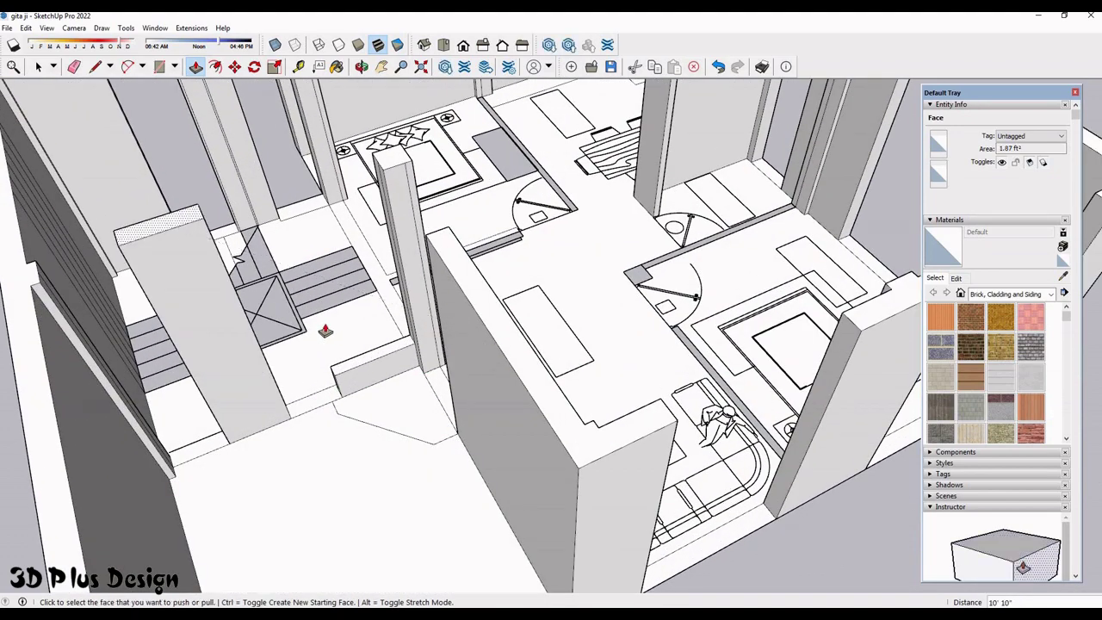
scroll(325, 332, "down", 3)
middle_click_drag(326, 331, 295, 332)
scroll(295, 332, "up", 2)
scroll(288, 333, "up", 2)
left_click(304, 337)
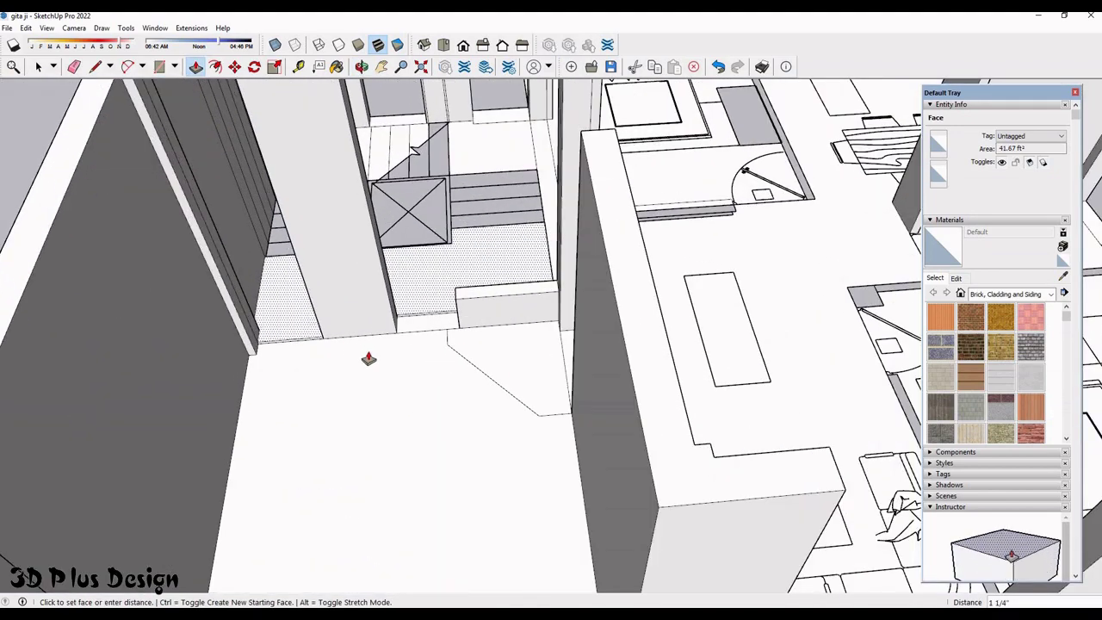
middle_click_drag(368, 358, 405, 405)
key("Escape")
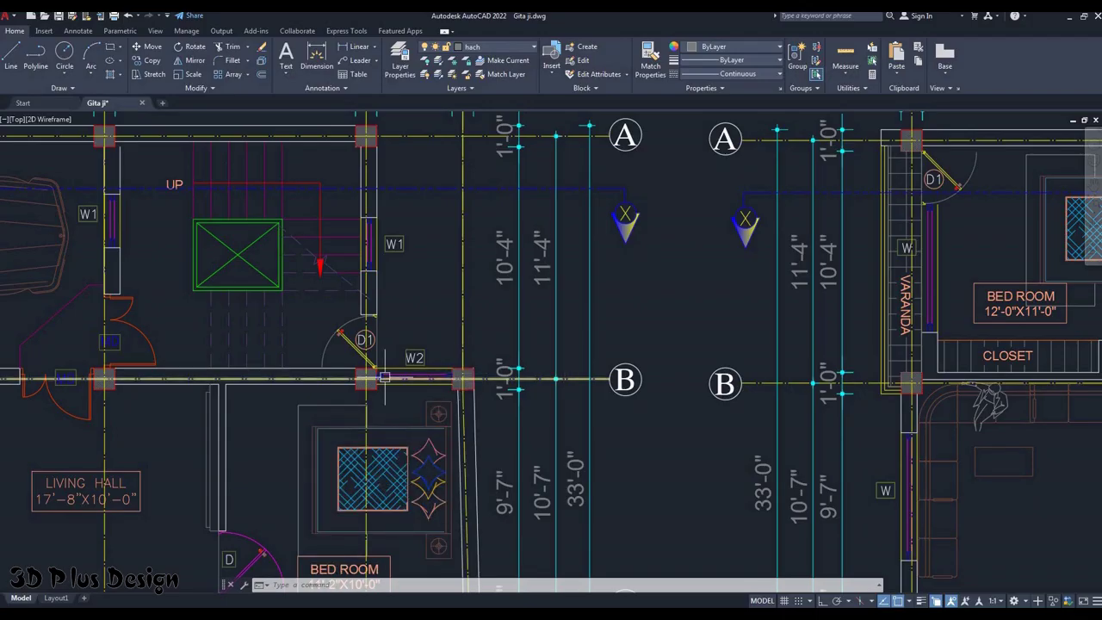
middle_click_drag(384, 377, 557, 413)
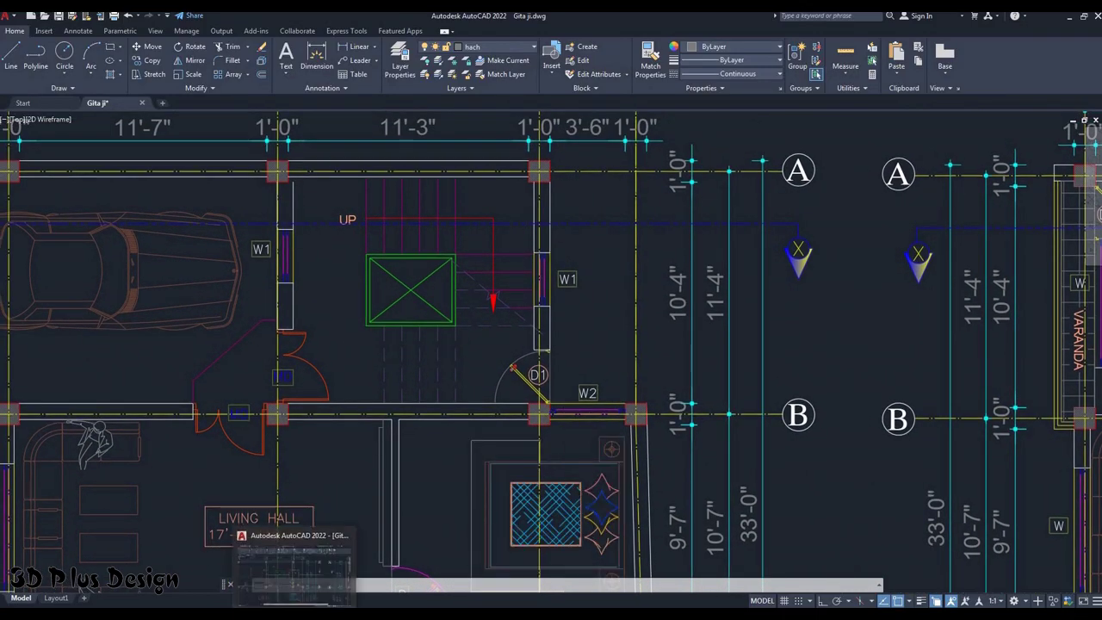
- Draw a small rectangle at the landing edge and raise it 1' 6"
scroll(421, 358, "down", 3)
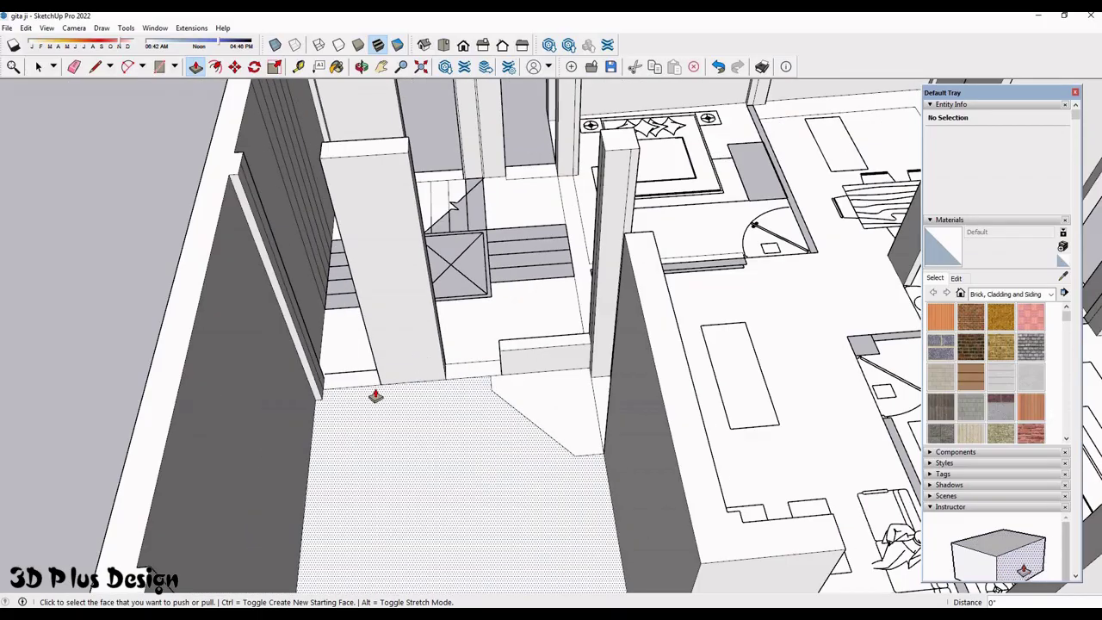
scroll(368, 434, "up", 3)
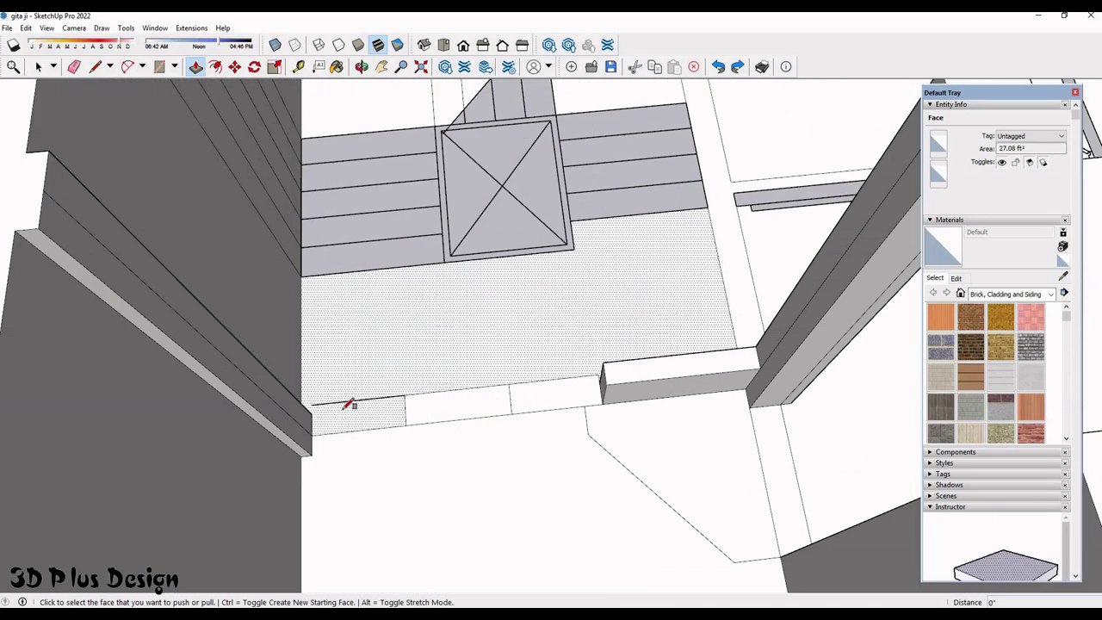
scroll(295, 403, "up", 2)
key("r")
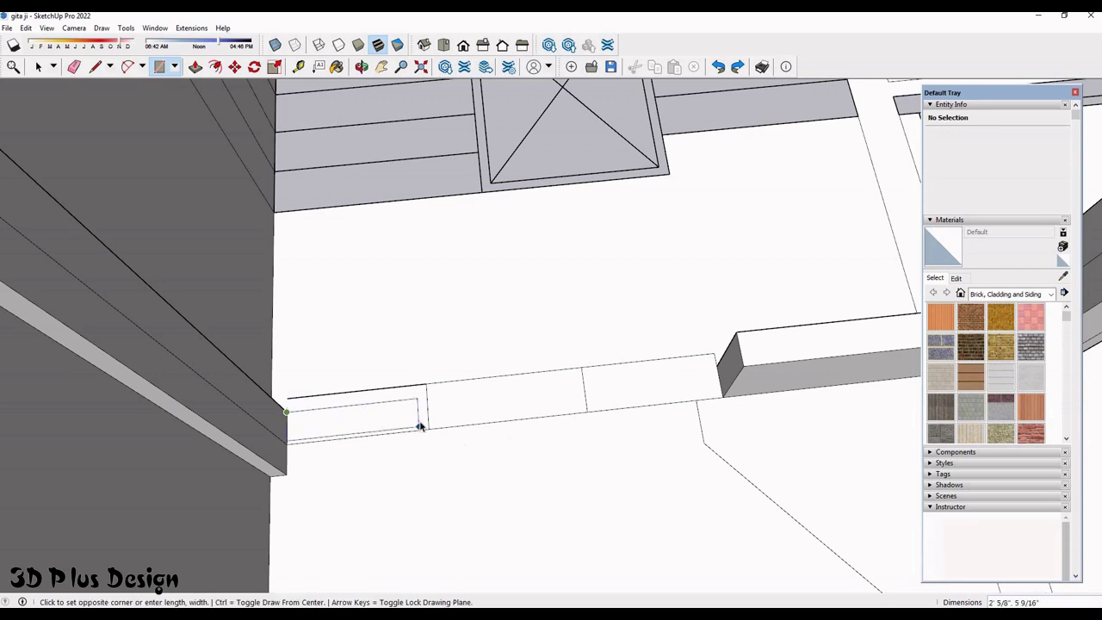
key("space")
scroll(420, 429, "down", 3)
scroll(420, 429, "down", 3)
key("p")
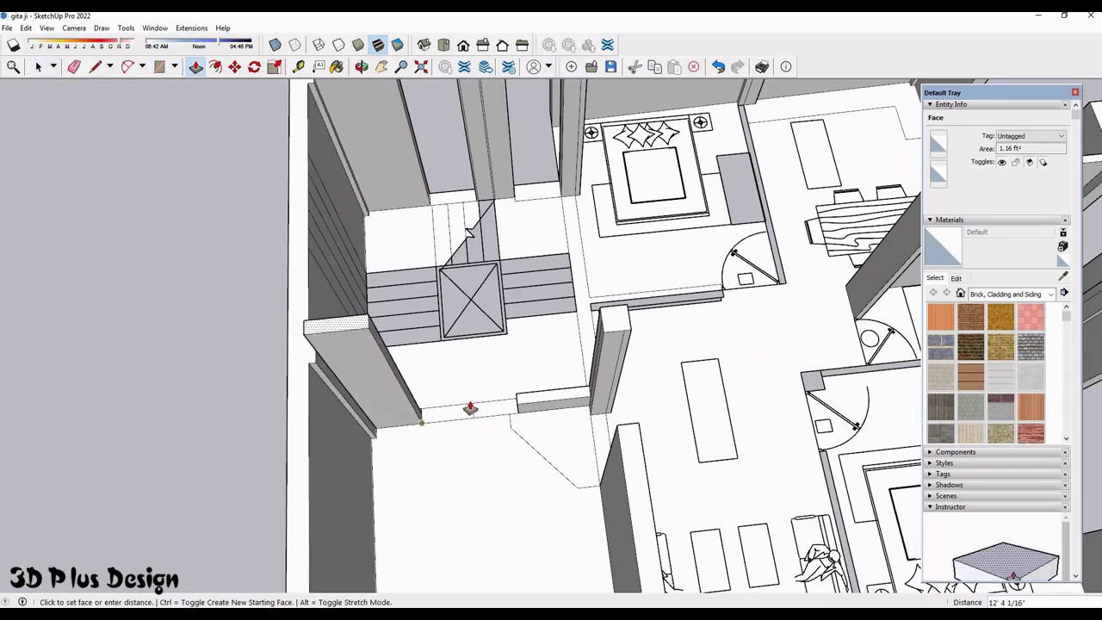
scroll(484, 416, "down", 3)
scroll(504, 411, "up", 3)
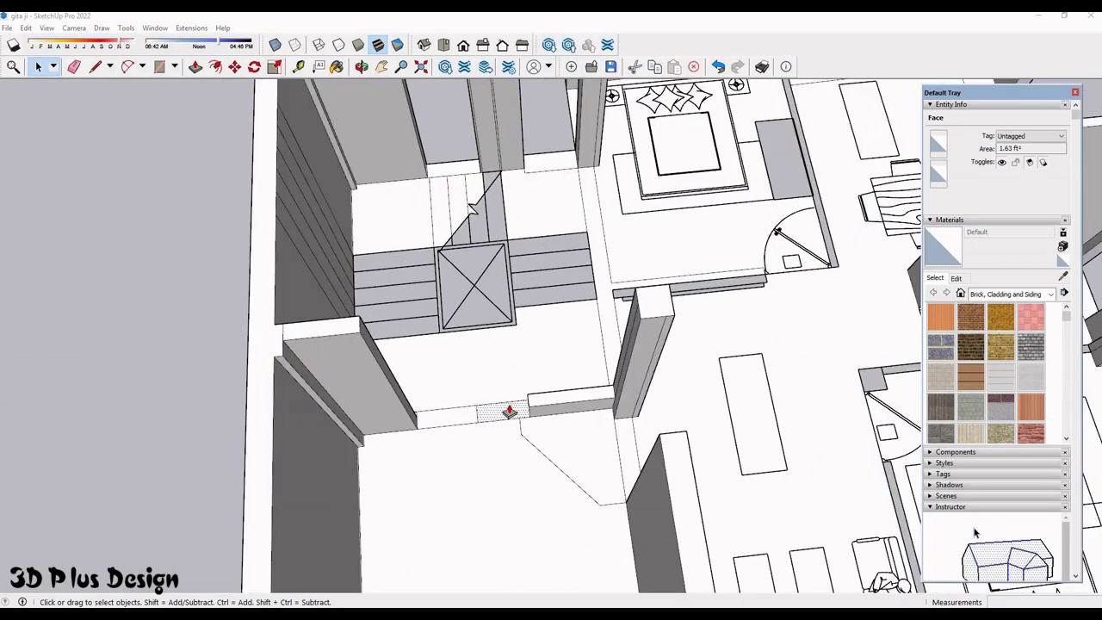
scroll(517, 406, "up", 2)
scroll(518, 405, "down", 1)
left_click(517, 405)
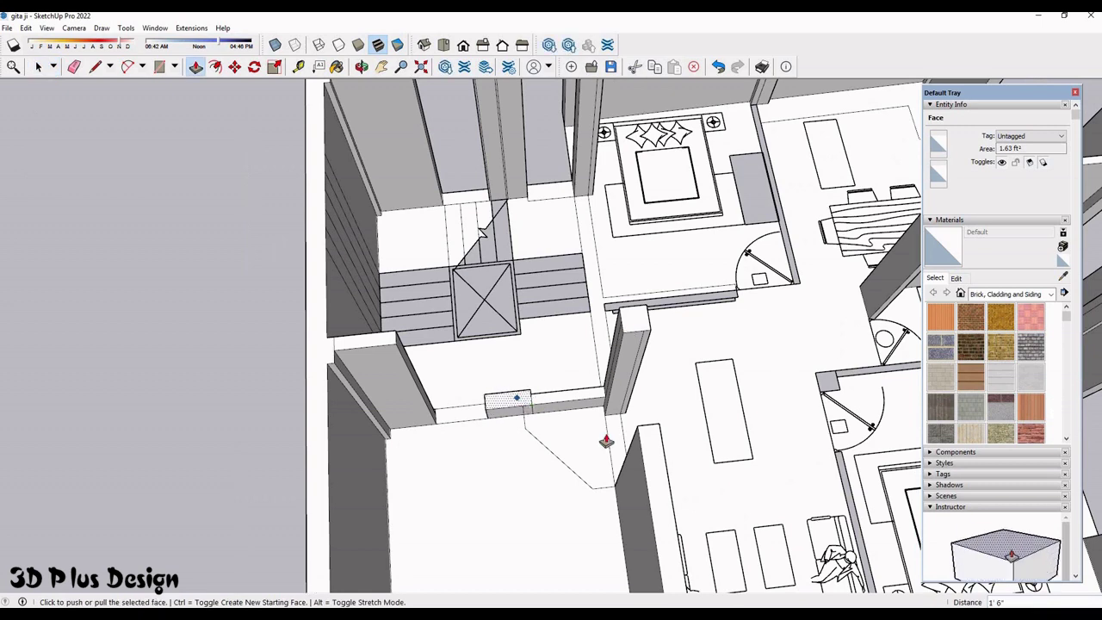
scroll(621, 434, "up", 3)
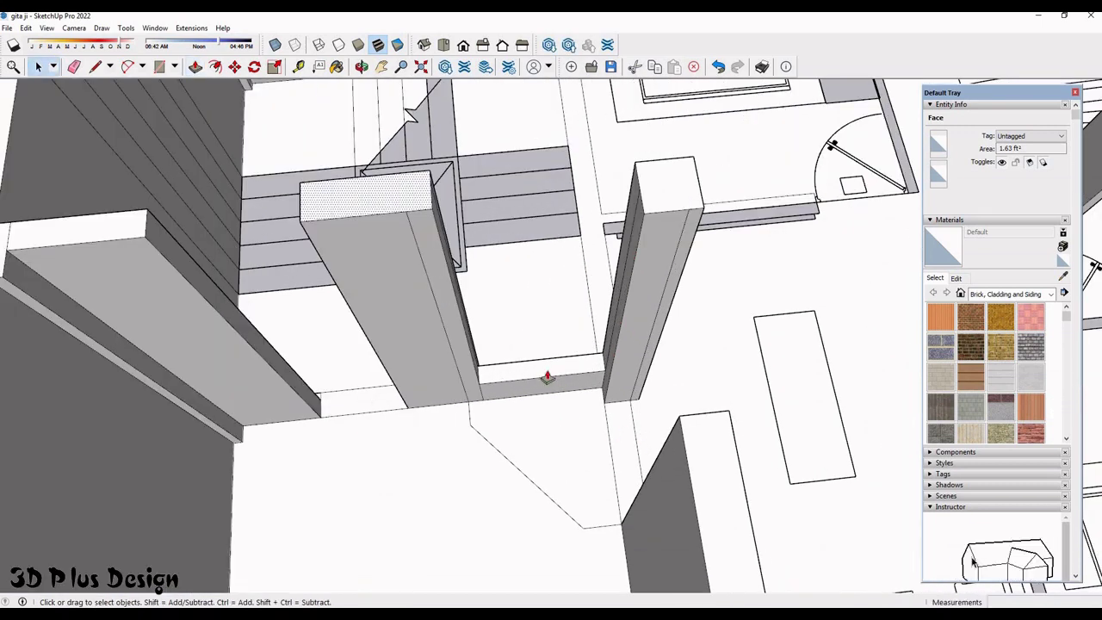
- Delete the angled floor face below the stairs
key("space")
left_click(572, 453)
scroll(573, 453, "down", 5)
scroll(597, 468, "up", 4)
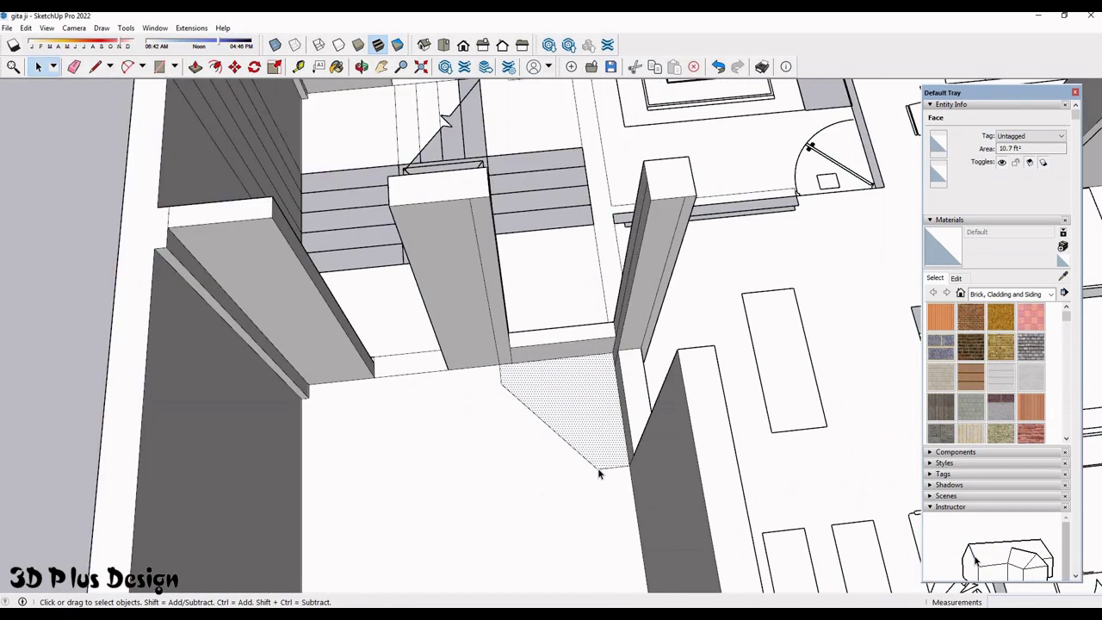
key("Delete")
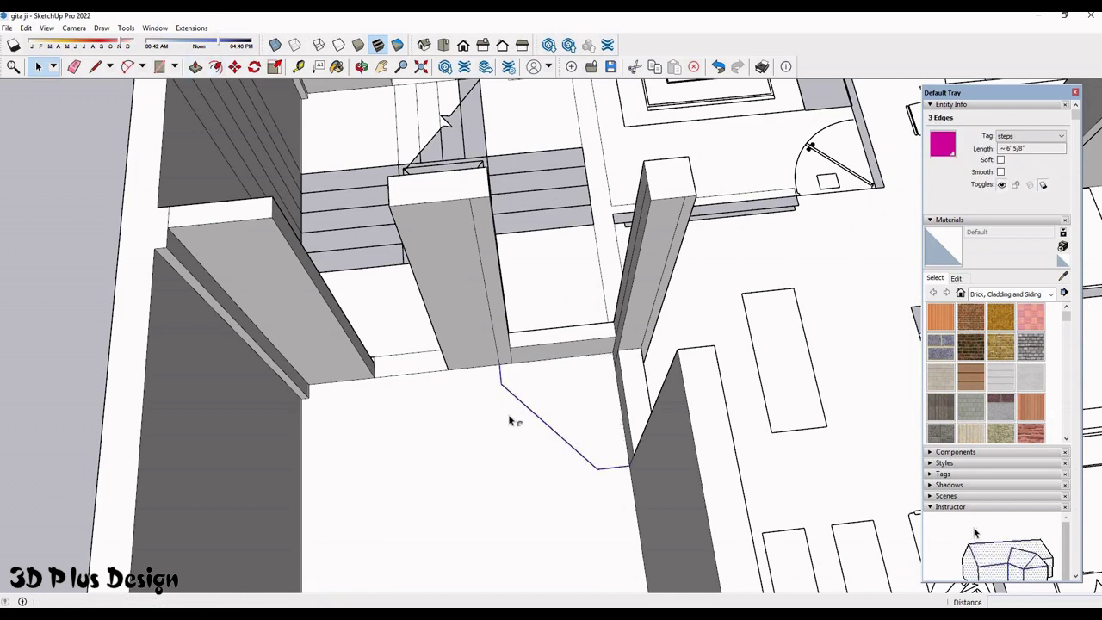
- Offset the angled outline 10" and raise the two tiered step faces
key("f")
scroll(513, 420, "up", 2)
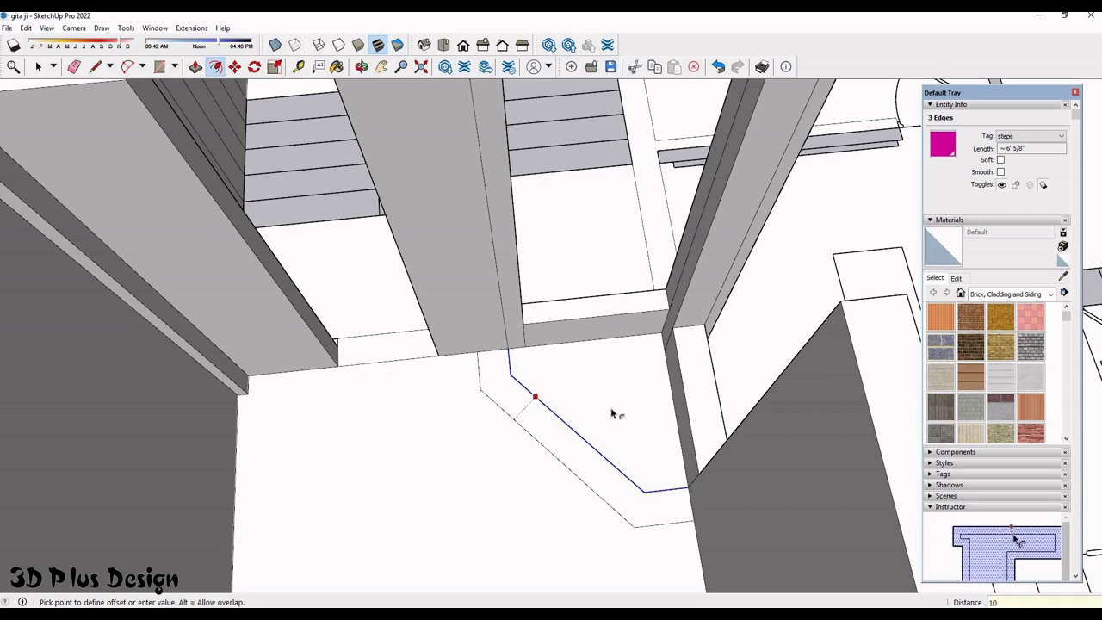
key("ctrl+z")
key("p")
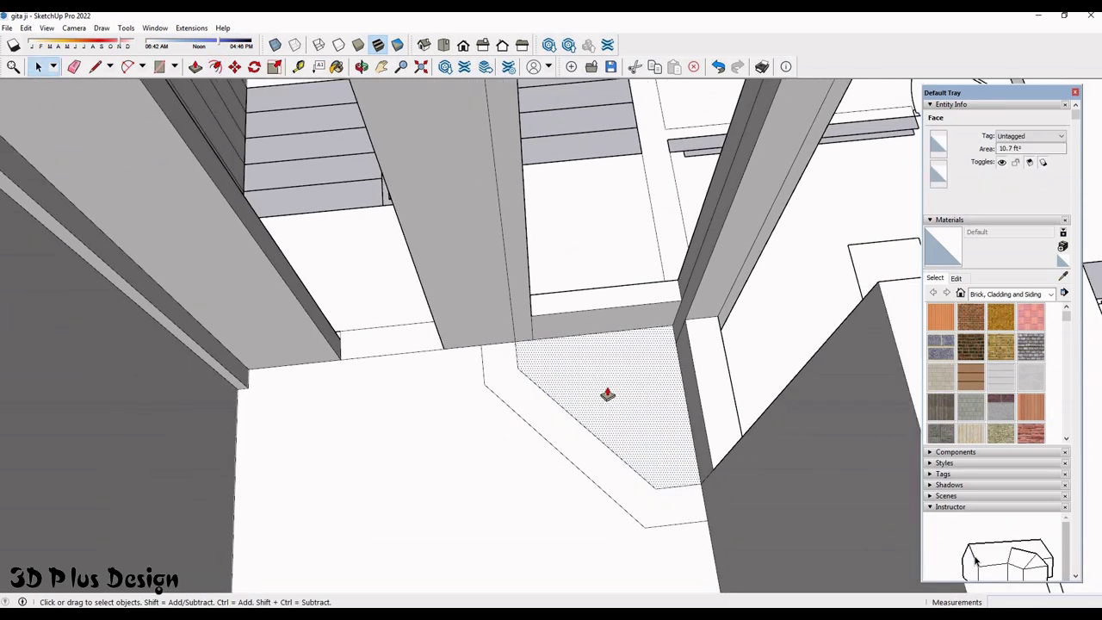
left_click(597, 393)
key("Return")
scroll(583, 457, "up", 2)
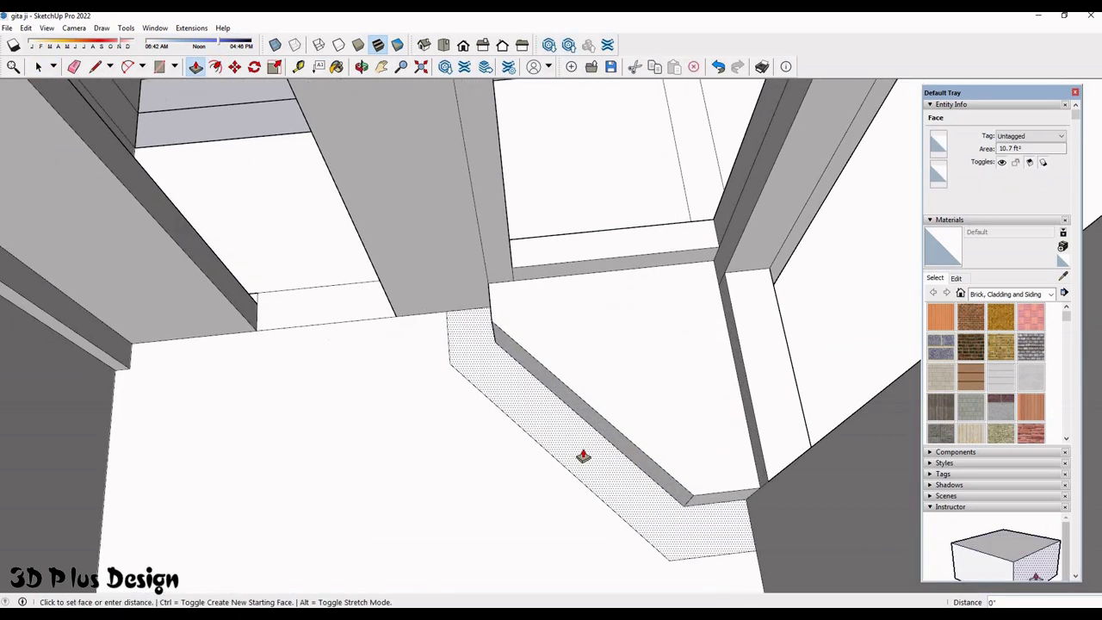
key("Return")
- Begin pulling up a small face at the stair foot
scroll(442, 204, "down", 3)
scroll(499, 352, "down", 3)
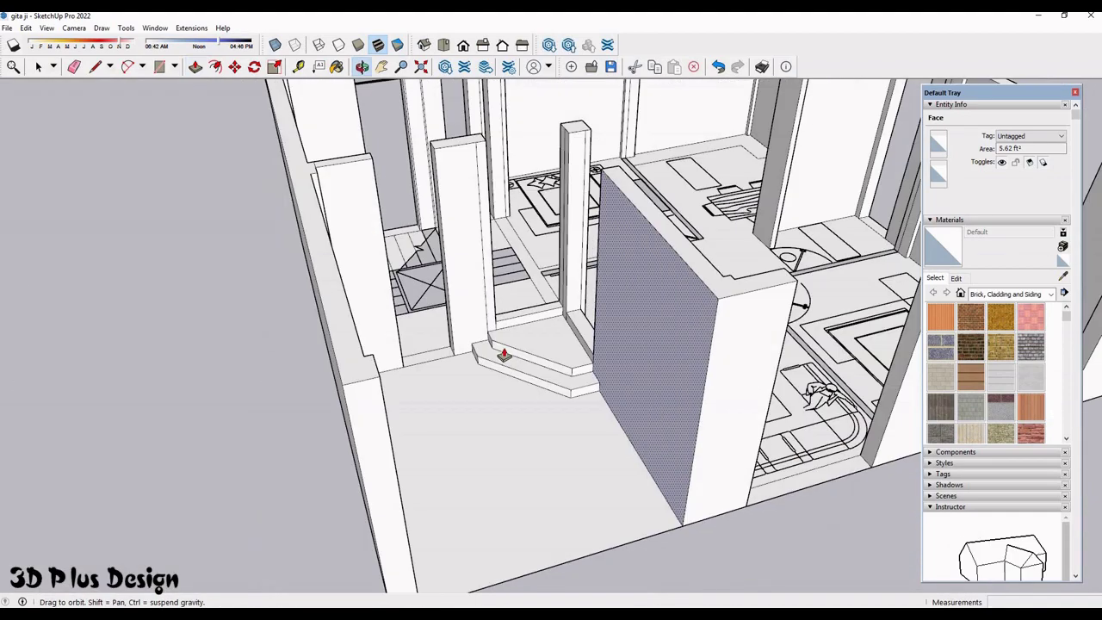
scroll(430, 332, "down", 2)
scroll(423, 296, "down", 2)
scroll(423, 296, "up", 2)
left_click(402, 284)
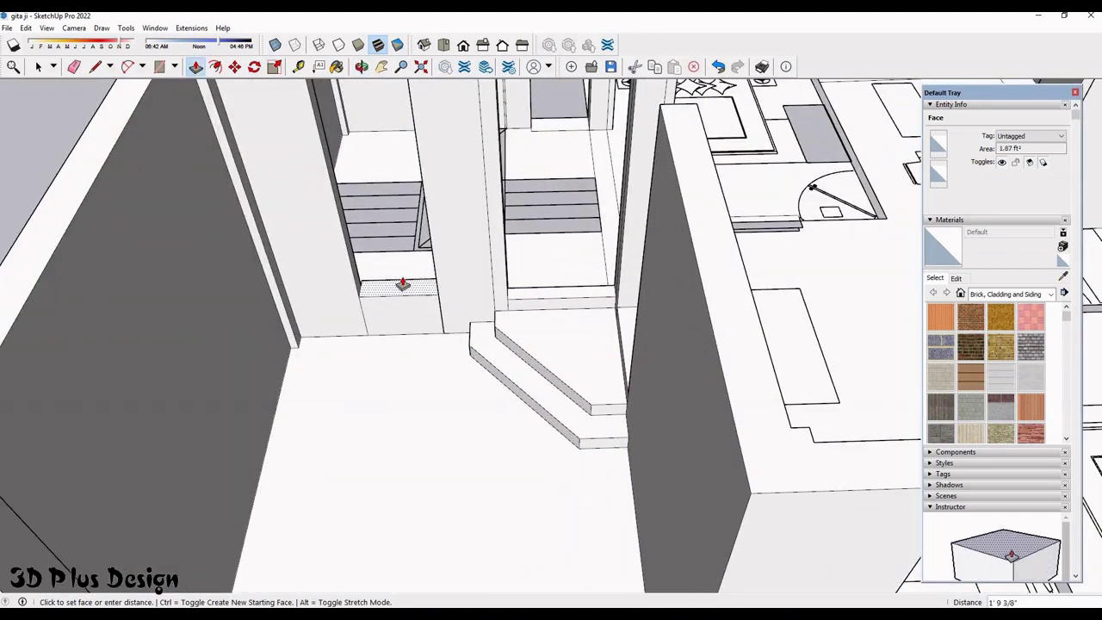
- Finish the small step at the stair foot and orbit out to view the house
key("Return")
scroll(475, 308, "down", 3)
middle_click_drag(475, 307, 351, 221)
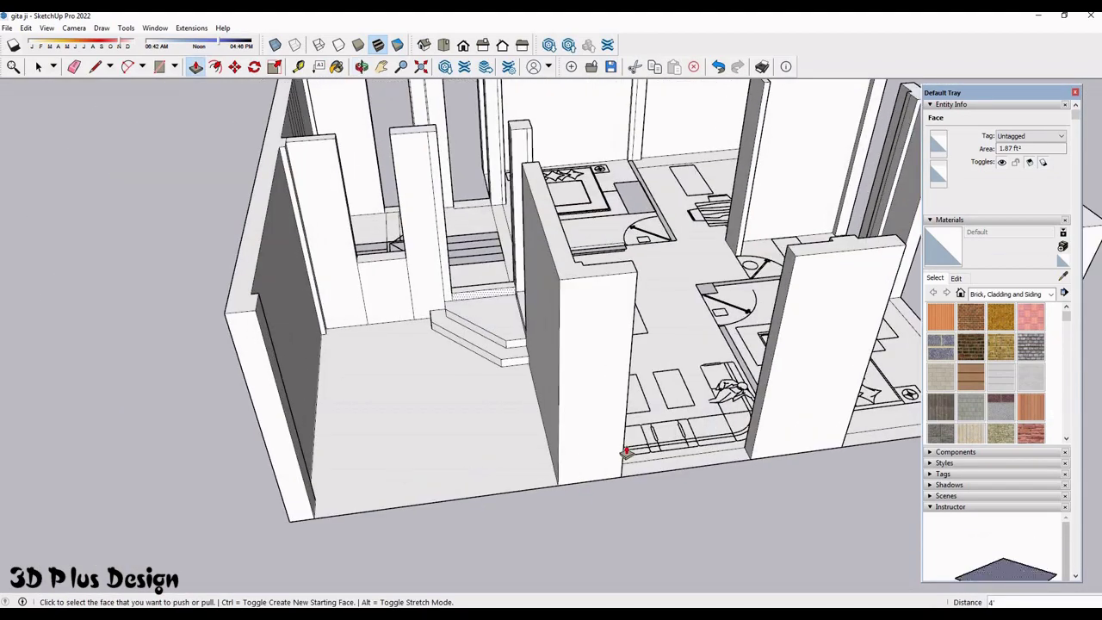
scroll(655, 495, "up", 4)
scroll(468, 344, "down", 3)
scroll(419, 290, "up", 2)
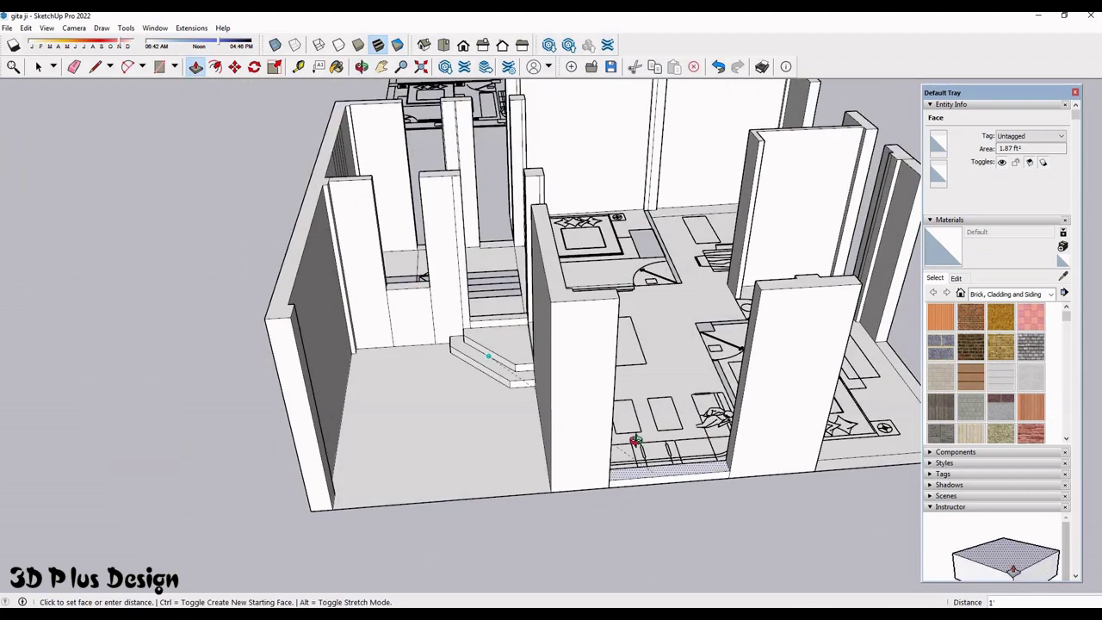
scroll(608, 465, "down", 3)
scroll(521, 420, "up", 3)
- Raise the low sill face in a wall opening to 4'
mouse_move(491, 414)
middle_mouse_down()
mouse_move(521, 421)
mouse_move(371, 376)
middle_mouse_up()
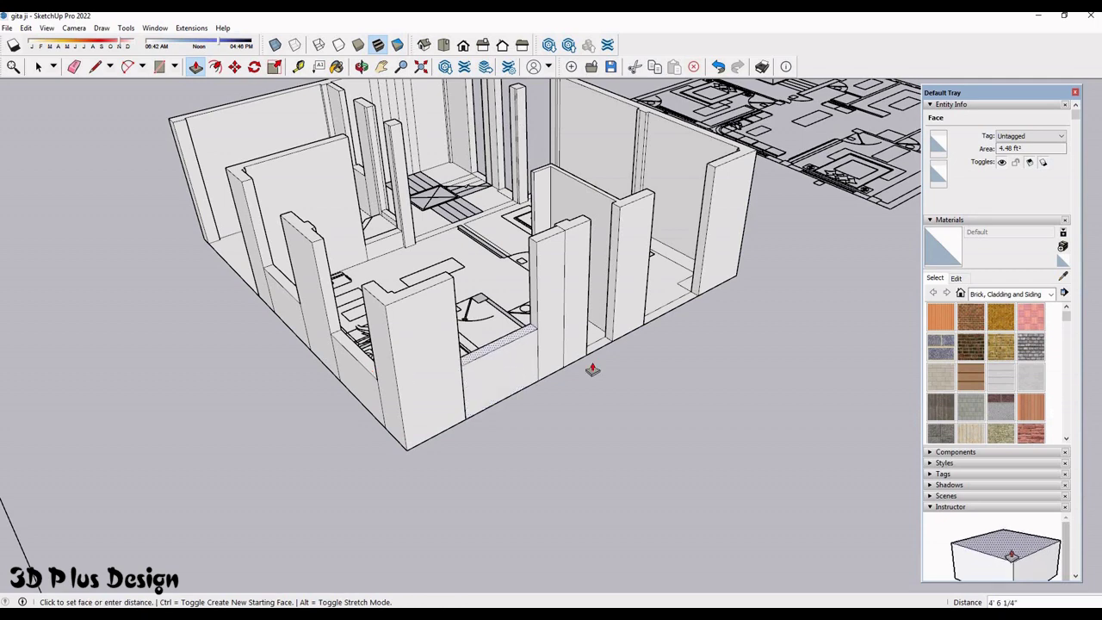
scroll(451, 343, "up", 2)
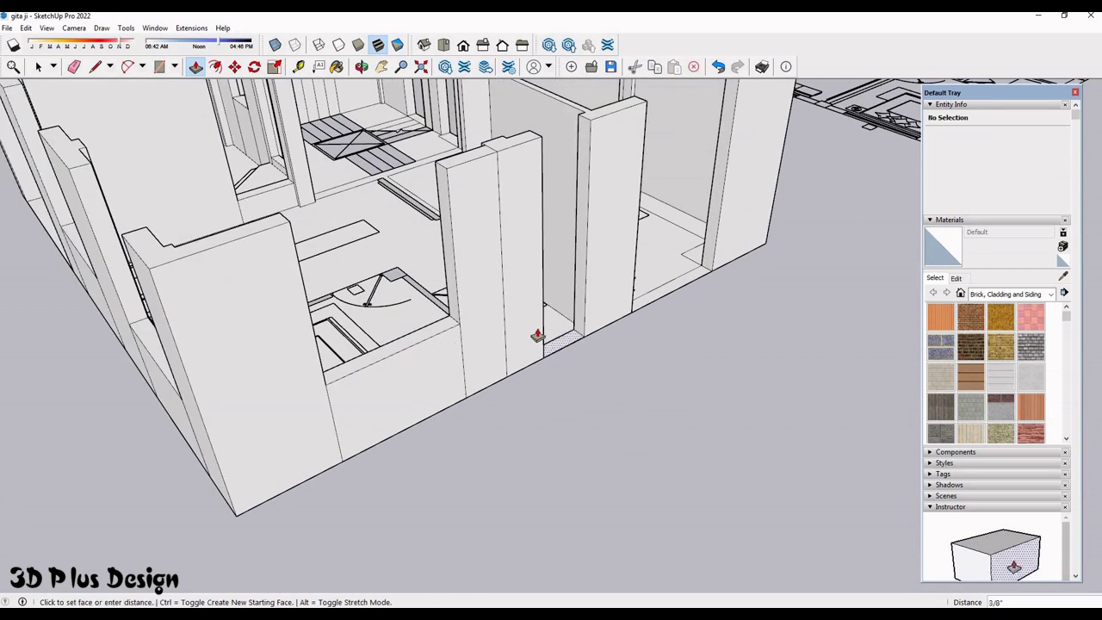
type("4'")
key("Return")
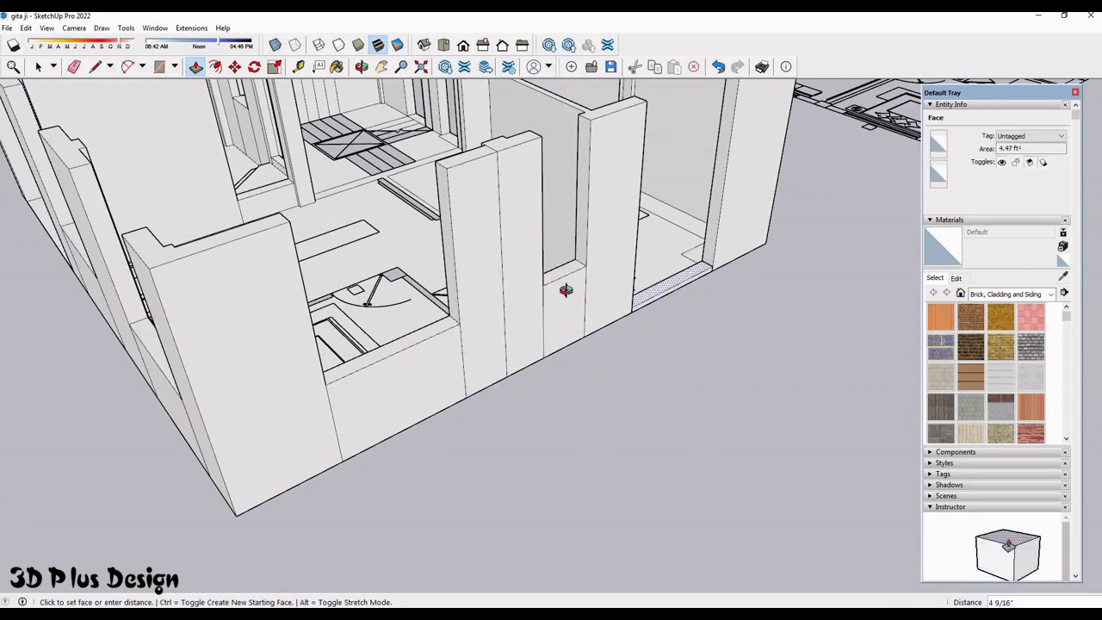
scroll(566, 290, "down", 3)
middle_click_drag(573, 313, 387, 411)
scroll(386, 411, "up", 5)
scroll(383, 401, "up", 2)
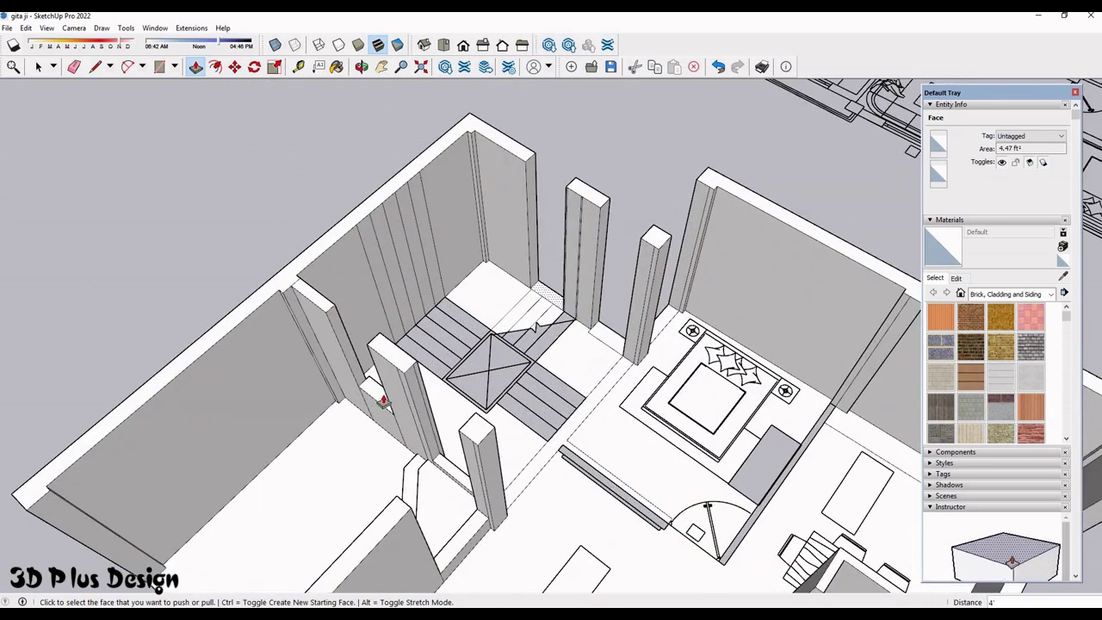
scroll(561, 255, "up", 1)
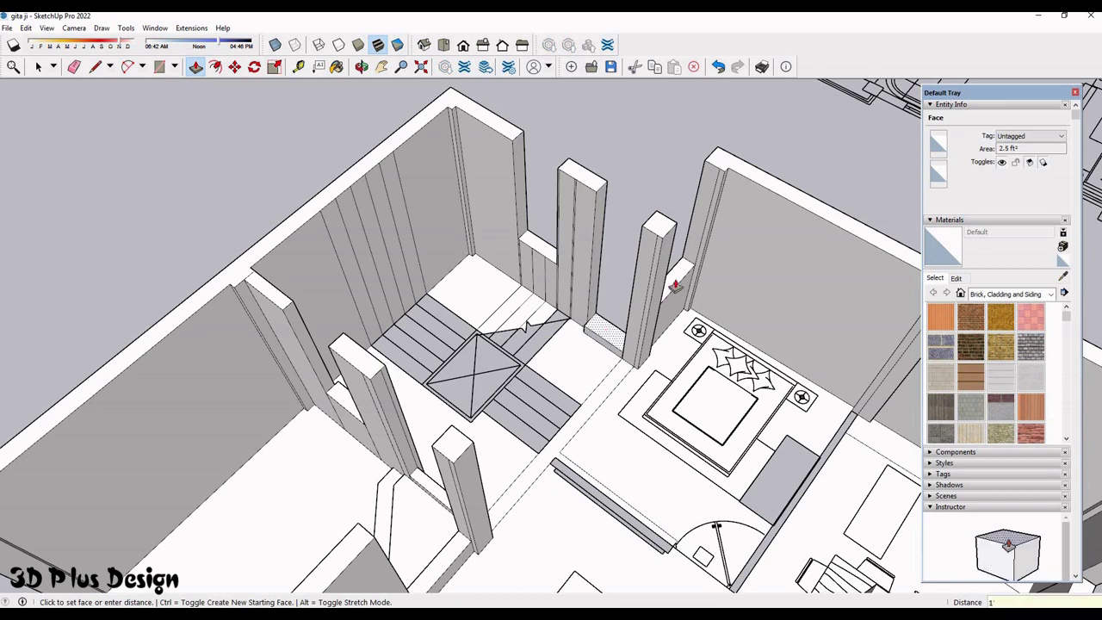
- Switch to Select and orbit around the house to inspect the interior walls
key("space")
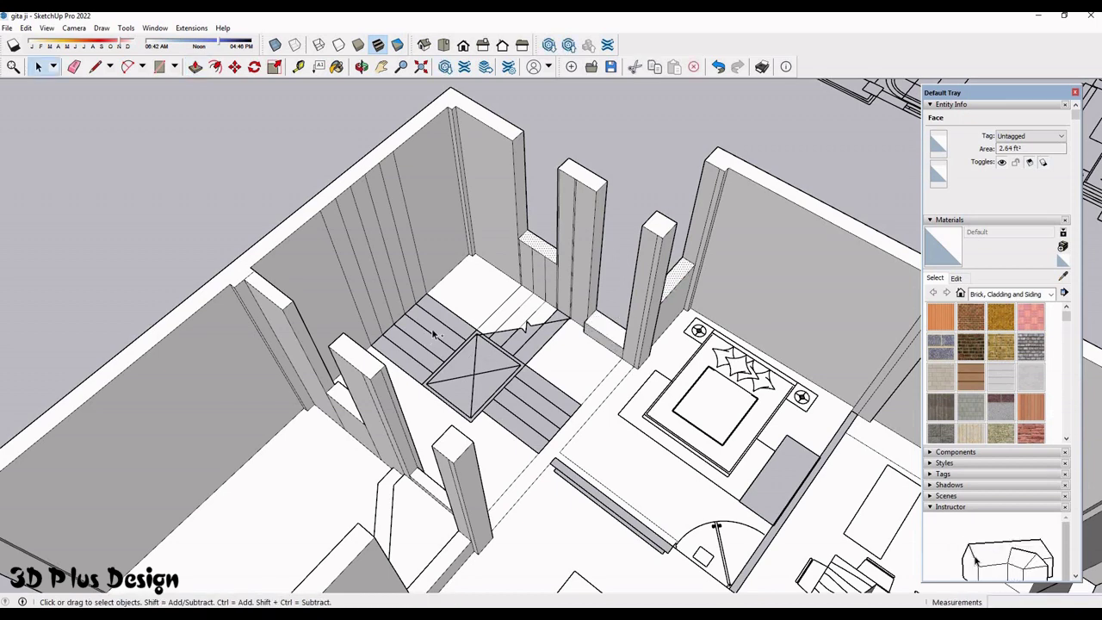
scroll(435, 334, "down", 3)
mouse_move(491, 406)
middle_mouse_down()
mouse_move(516, 370)
mouse_move(722, 515)
mouse_move(551, 546)
mouse_move(657, 511)
middle_mouse_up()
scroll(517, 370, "down", 2)
scroll(721, 515, "up", 3)
scroll(722, 515, "down", 3)
scroll(657, 512, "up", 3)
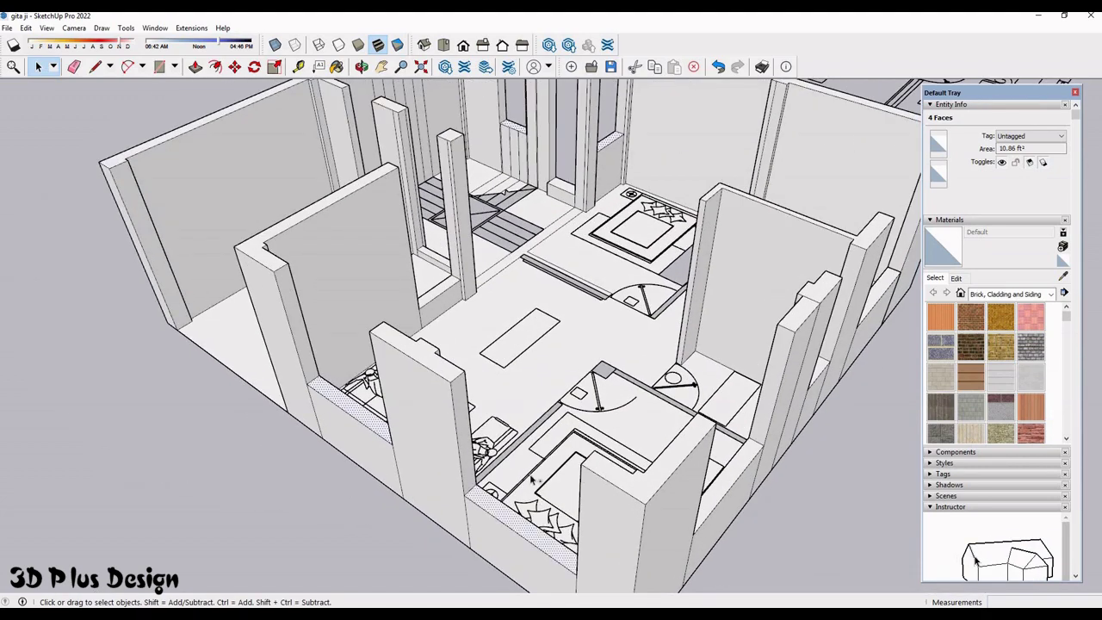
scroll(531, 480, "down", 3)
middle_click_drag(531, 480, 682, 433)
scroll(682, 433, "up", 3)
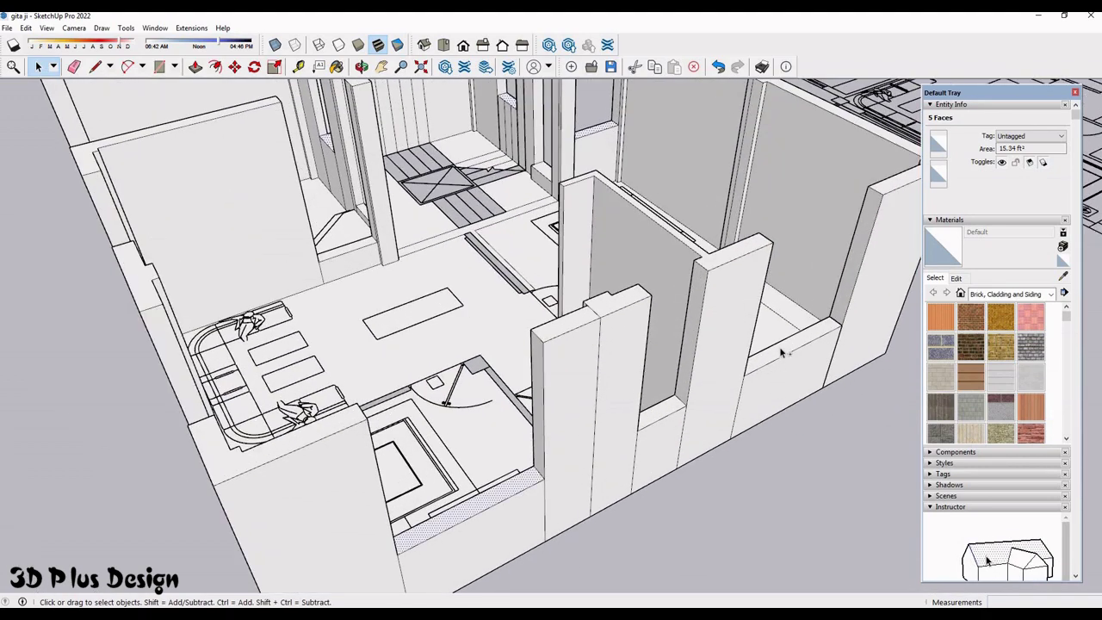
scroll(781, 351, "up", 2)
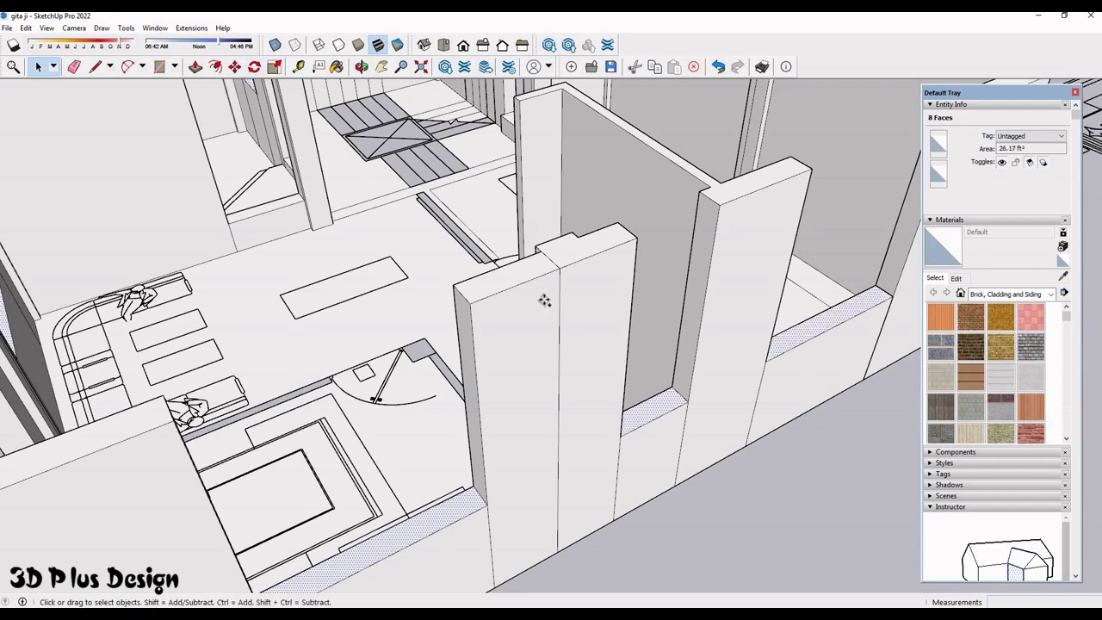
- Copy the sill faces upward and extrude the first two lintels 2'4" to the wall top
key("m")
middle_click_drag(544, 300, 546, 339)
left_click(546, 339)
key("ctrl")
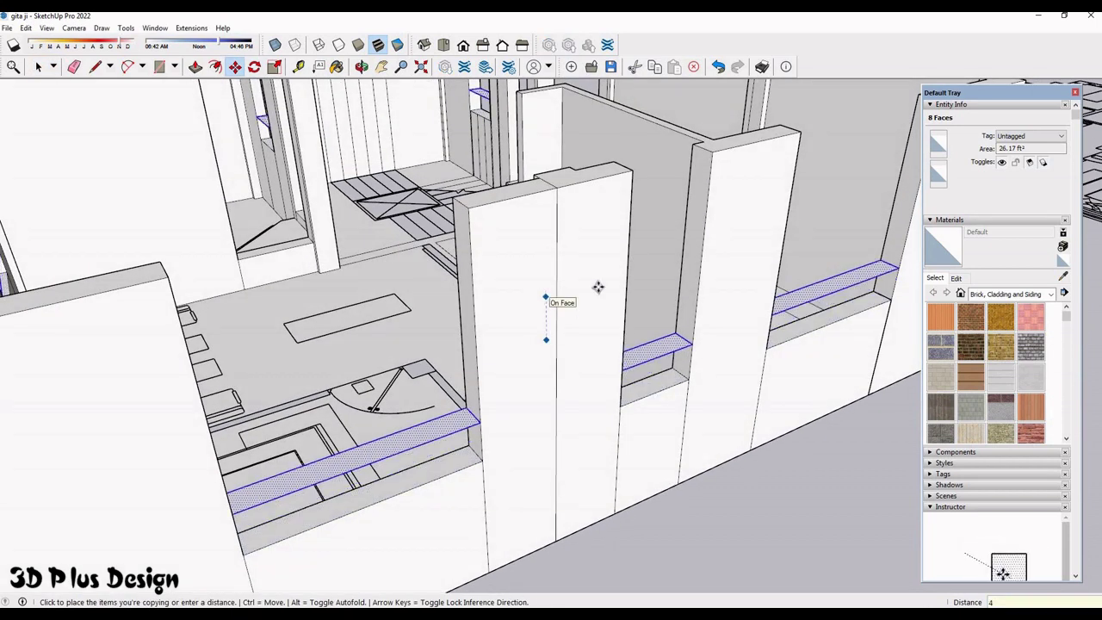
scroll(673, 336, "down", 3)
middle_click_drag(556, 295, 671, 335)
key("p")
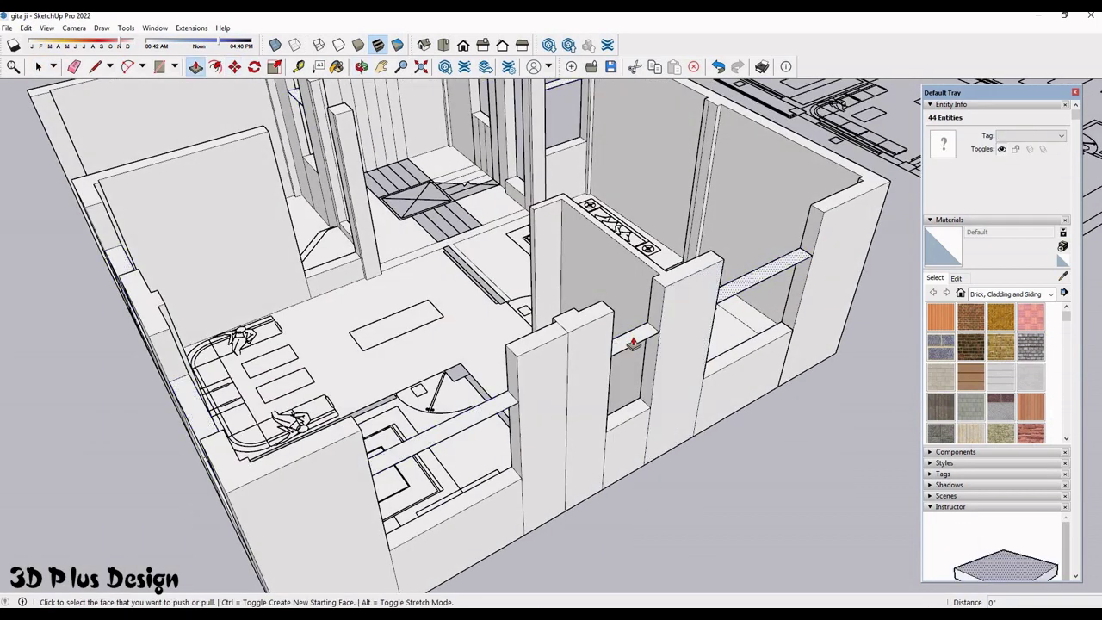
left_click(632, 337)
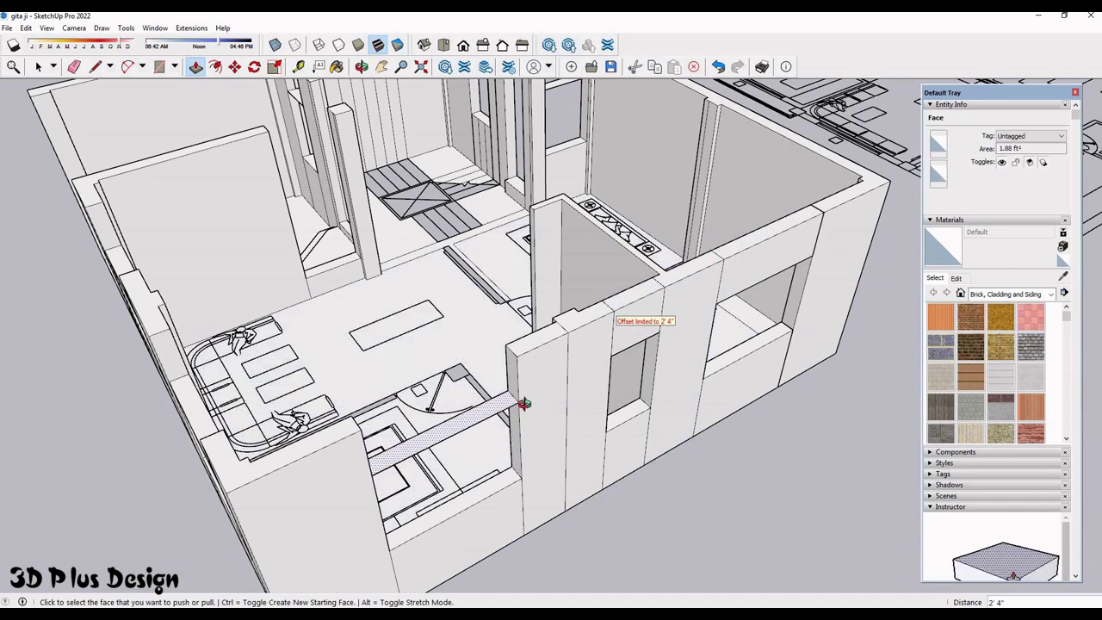
scroll(697, 387, "down", 3)
scroll(586, 376, "up", 3)
mouse_move(746, 376)
middle_mouse_down()
mouse_move(586, 377)
mouse_move(546, 352)
mouse_move(437, 368)
middle_mouse_up()
left_click(602, 402)
- Copy the face above the opening on the left interior wall upward and extrude it to close the wall
scroll(602, 401, "down", 3)
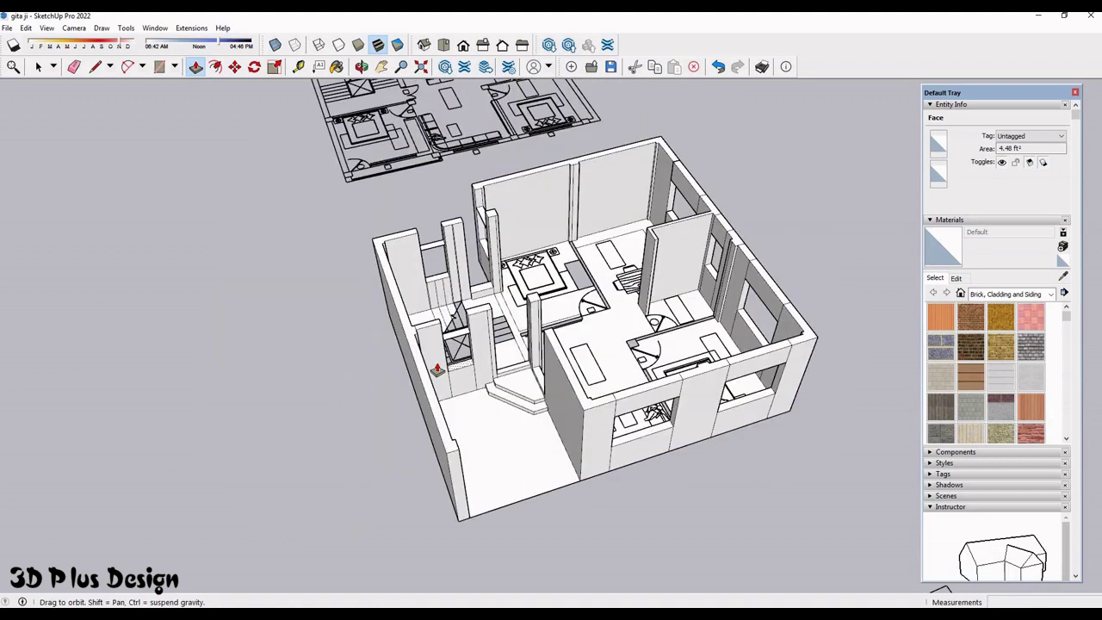
scroll(437, 369, "up", 2)
scroll(423, 315, "up", 1)
scroll(468, 393, "up", 1)
scroll(388, 247, "up", 1)
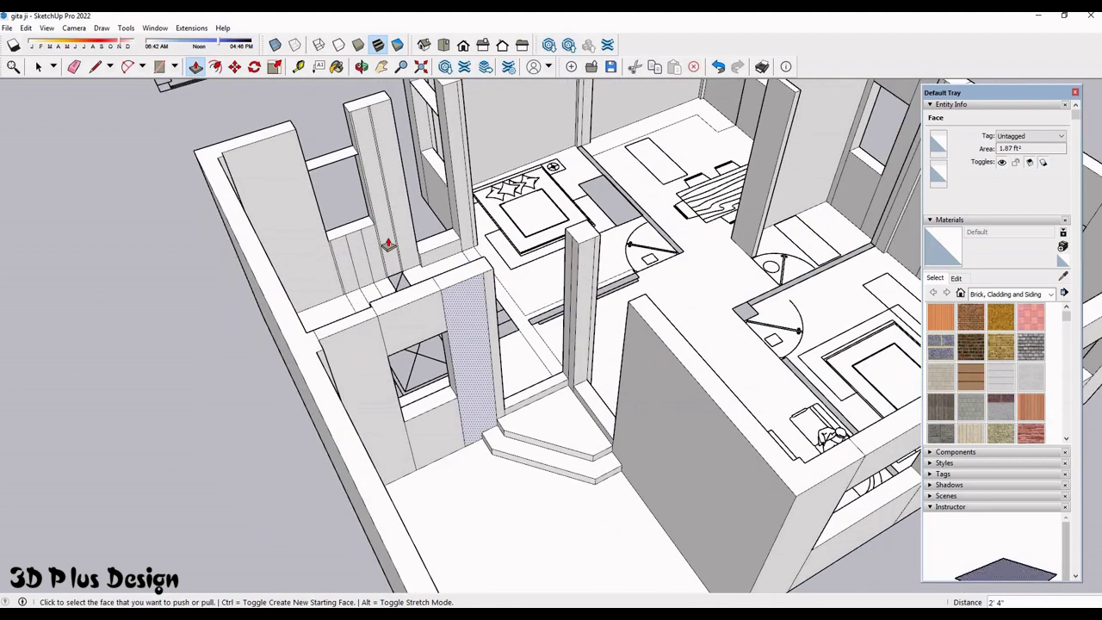
middle_click_drag(388, 246, 456, 187)
key("space")
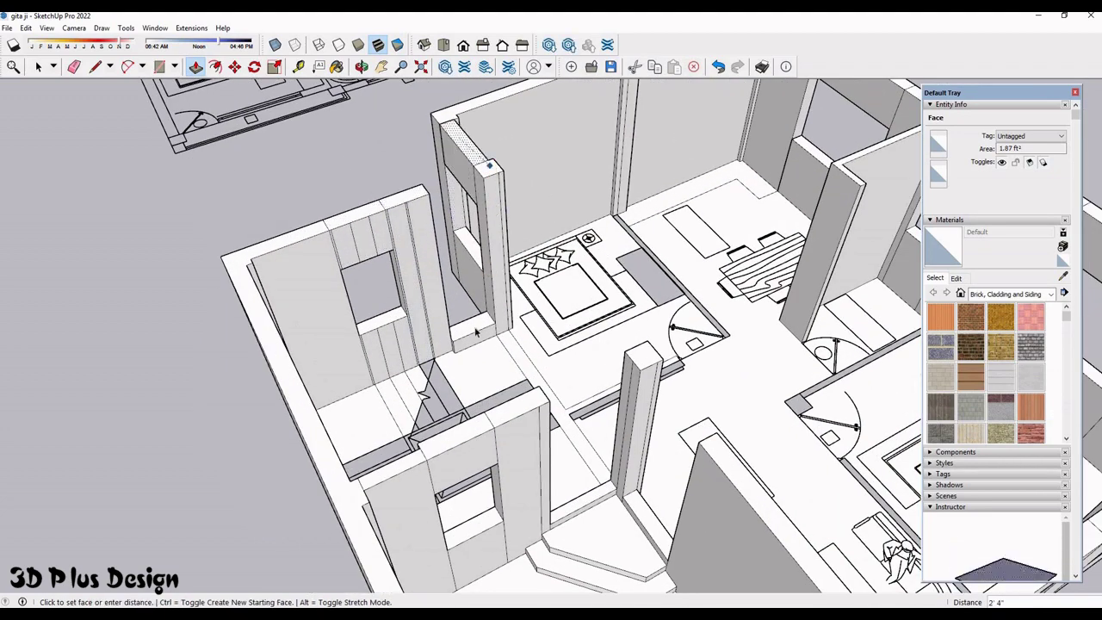
scroll(484, 324, "up", 2)
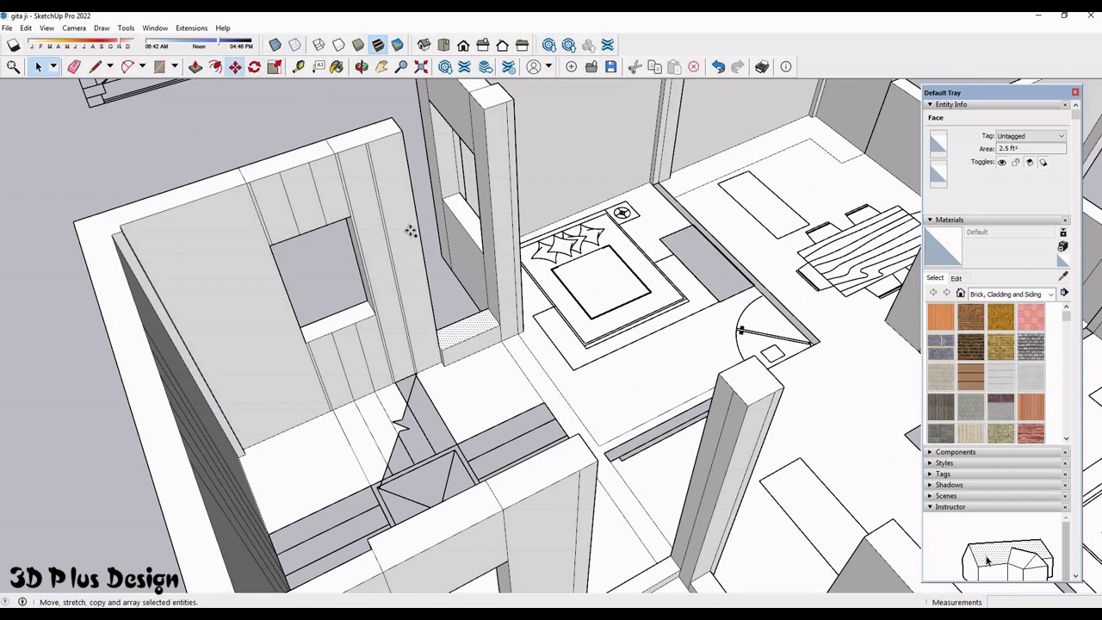
key("ctrl")
scroll(410, 231, "up", 2)
left_click(414, 265)
left_click(460, 226)
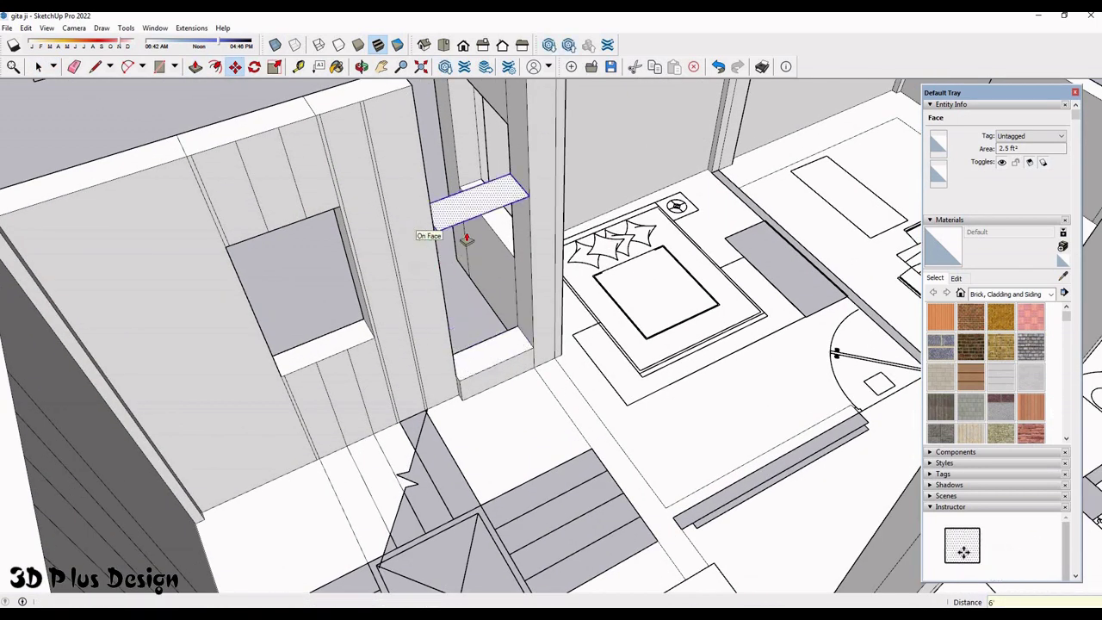
middle_click_drag(460, 246, 345, 129)
key("p")
left_click(455, 217)
- Copy the next sill faces above their window opening and extrude them up to the wall top
key("space")
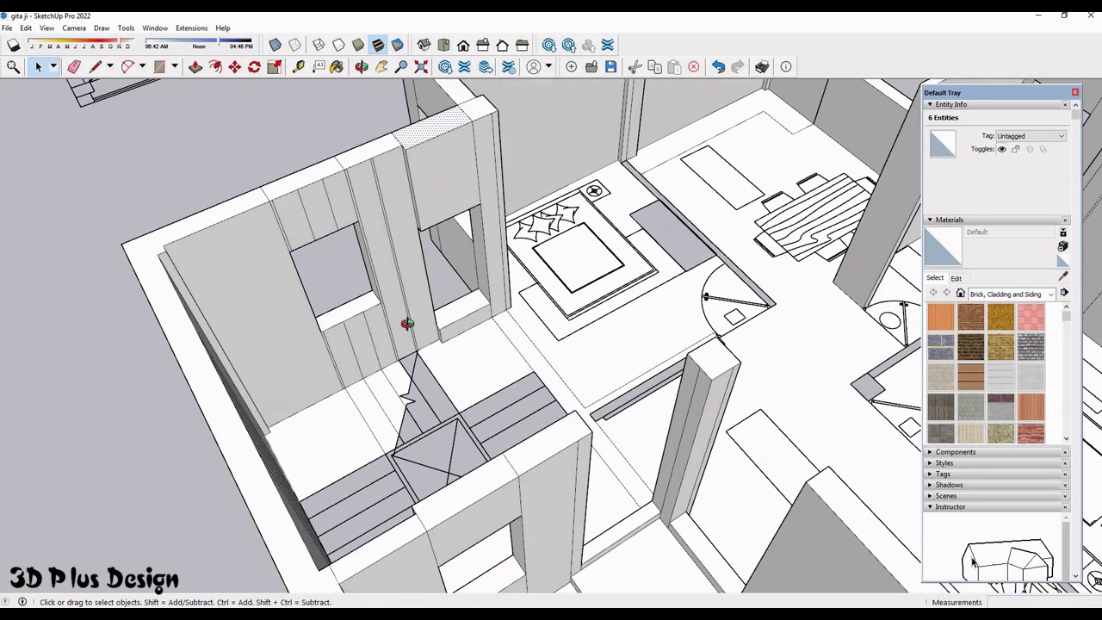
scroll(495, 325, "down", 5)
middle_click_drag(499, 323, 508, 320)
scroll(508, 321, "up", 3)
scroll(509, 320, "up", 8)
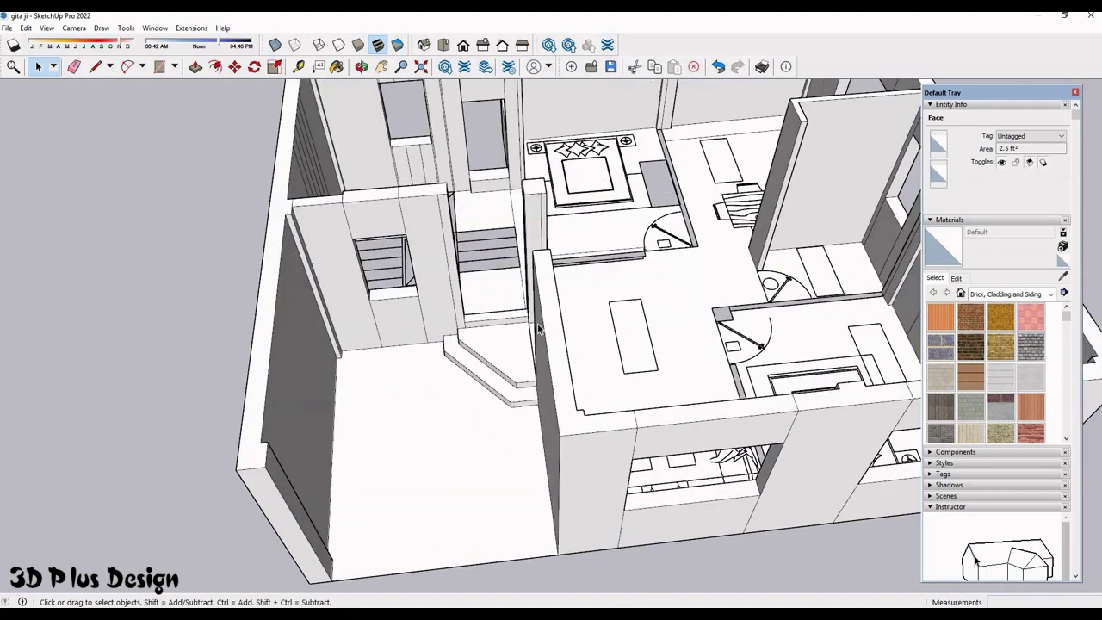
key("m")
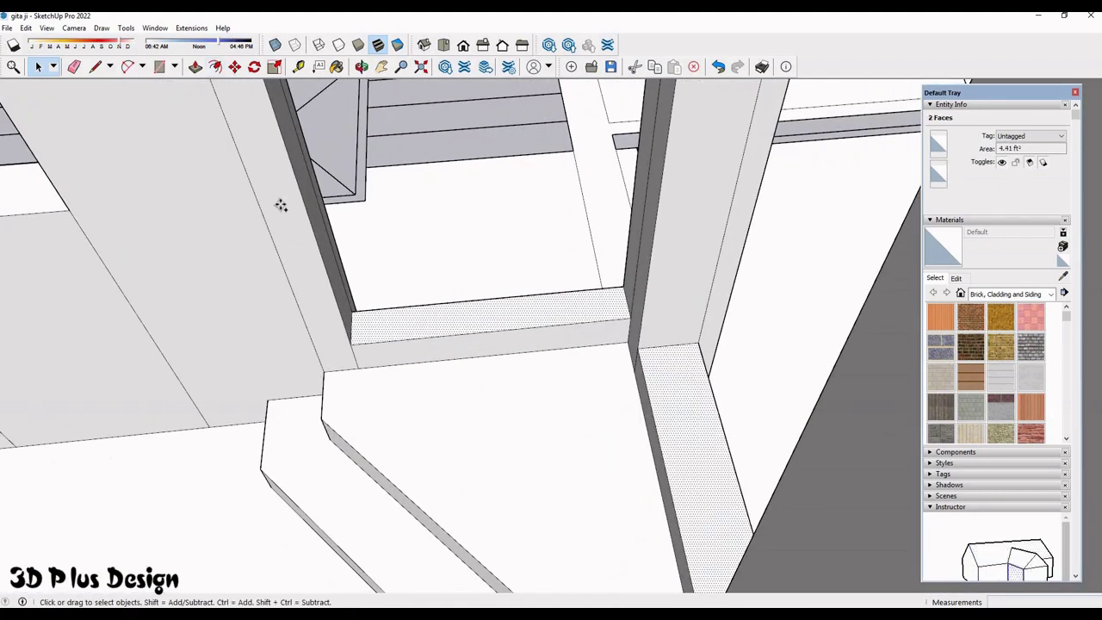
key("m")
left_click(281, 205)
middle_click_drag(281, 205, 281, 204)
type("8")
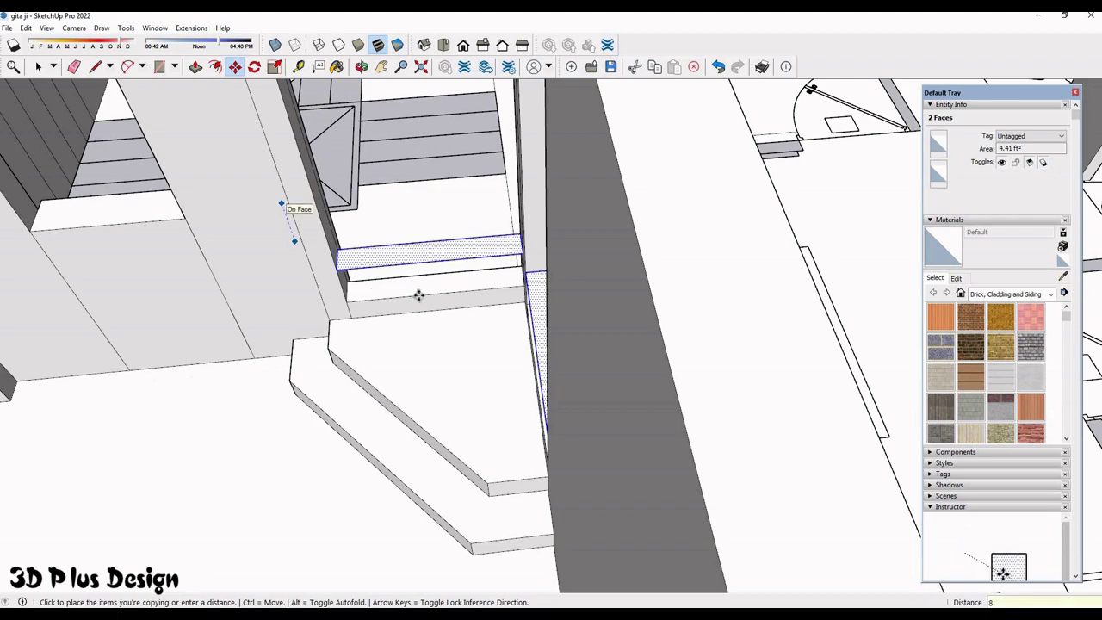
key("Return")
scroll(422, 278, "down", 5)
middle_click_drag(443, 258, 462, 319)
scroll(404, 204, "up", 5)
key("p")
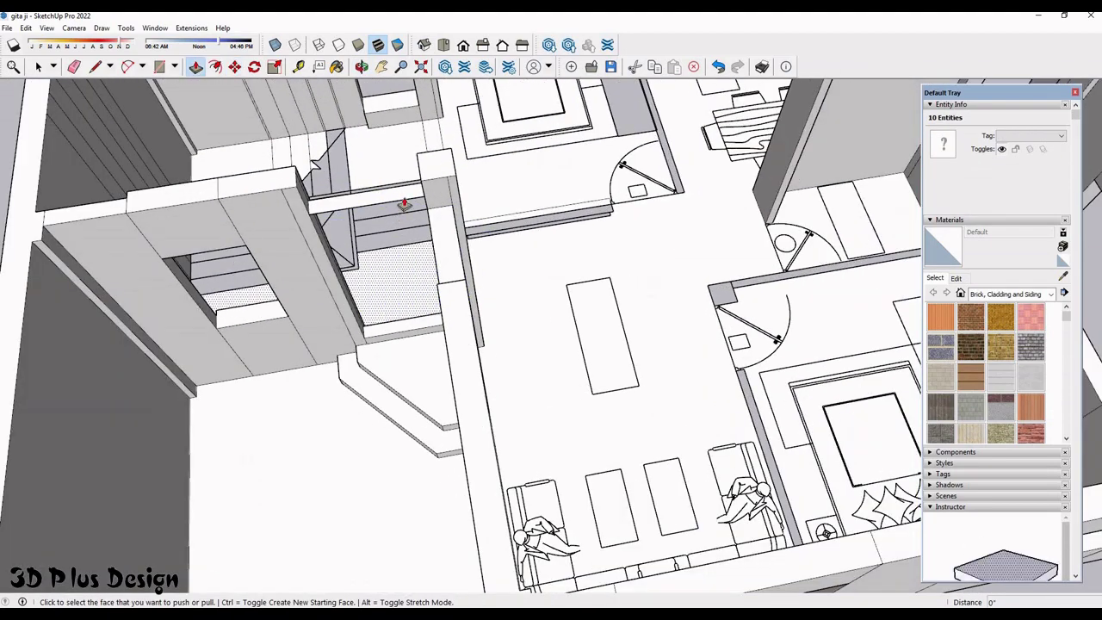
left_click(404, 204)
- Zoom to the whole model, clear the face selection and orbit to a top-down view of the plans
key("space")
key("shift+z")
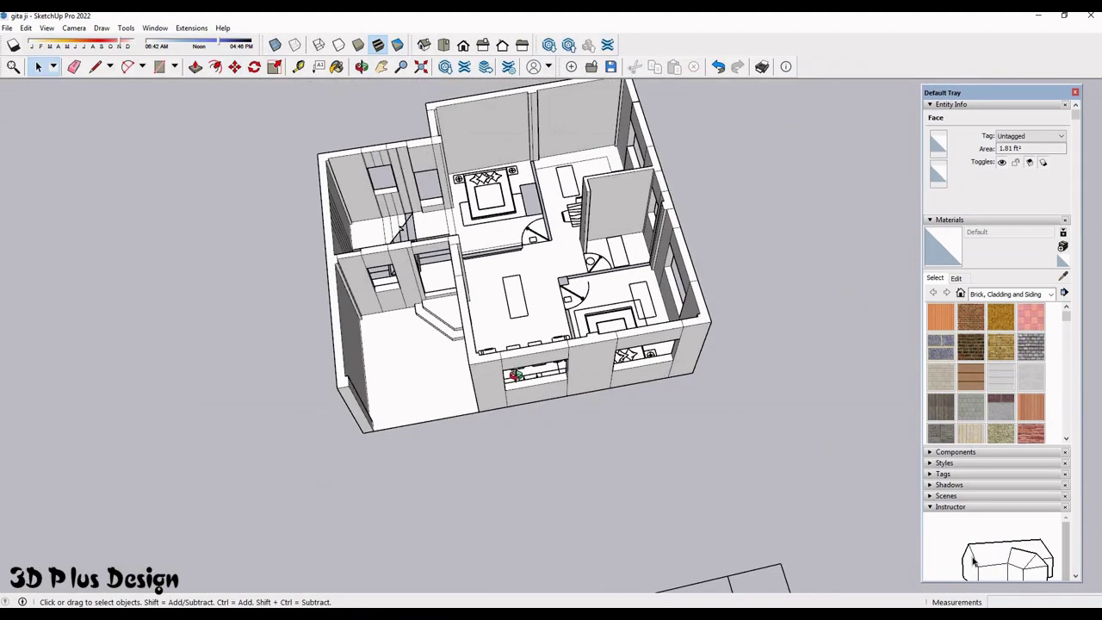
left_click(387, 225)
scroll(387, 226, "down", 3)
middle_click_drag(386, 226, 599, 388)
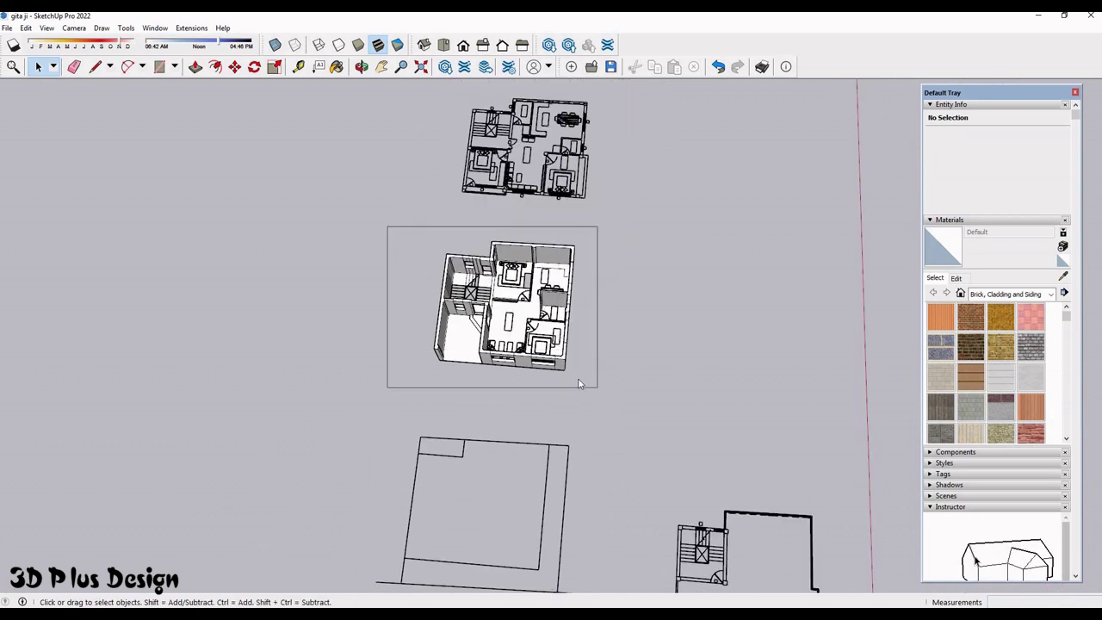
- Select the middle house model, open its context menu, then clear the selection
left_click_drag(386, 225, 587, 417)
right_click(540, 418)
mouse_move(602, 226)
middle_mouse_down()
mouse_move(288, 295)
mouse_move(669, 376)
mouse_move(813, 357)
mouse_move(549, 460)
mouse_move(347, 426)
middle_mouse_up()
left_click(290, 295)
- Orbit and zoom across the flat floor plan toward the stair area and left walls
scroll(669, 360, "up", 3)
scroll(669, 360, "down", 3)
scroll(345, 370, "up", 3)
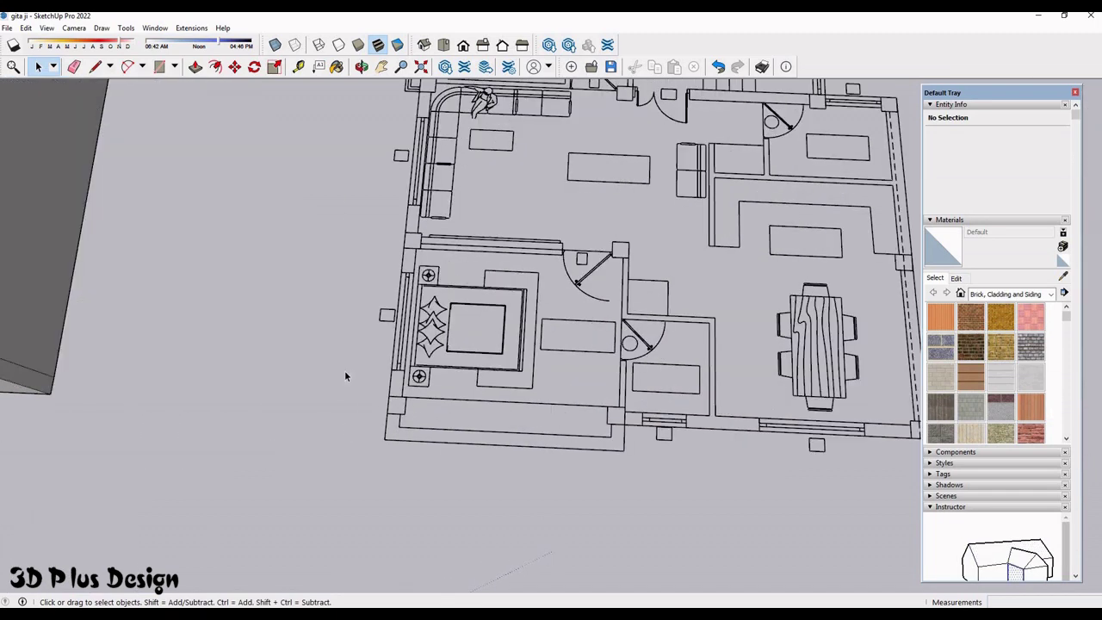
scroll(362, 396, "up", 2)
scroll(412, 435, "up", 2)
middle_click_drag(364, 507, 441, 424)
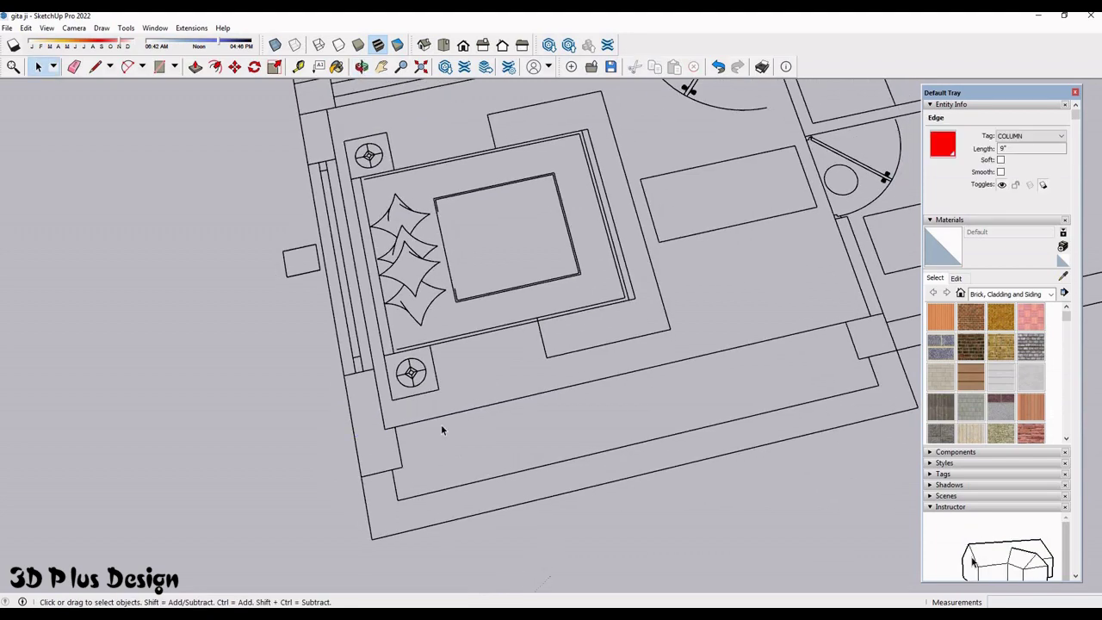
scroll(445, 459, "up", 3)
scroll(473, 460, "down", 3)
middle_click_drag(473, 460, 521, 461)
scroll(521, 460, "up", 3)
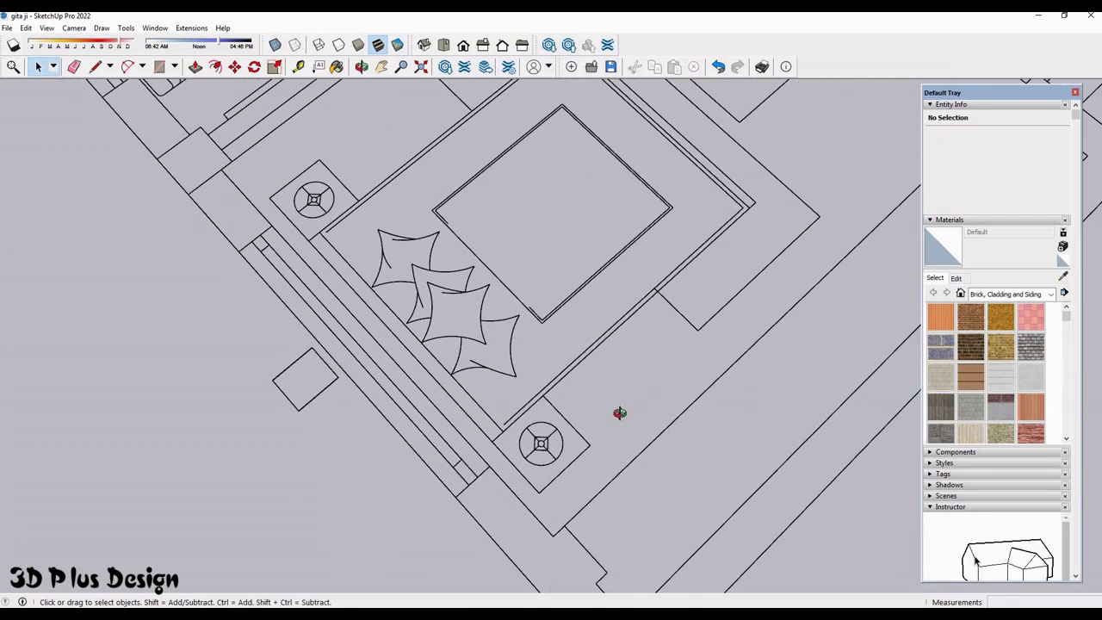
scroll(620, 411, "down", 2)
middle_click_drag(620, 411, 531, 443)
scroll(532, 443, "up", 2)
scroll(532, 444, "up", 2)
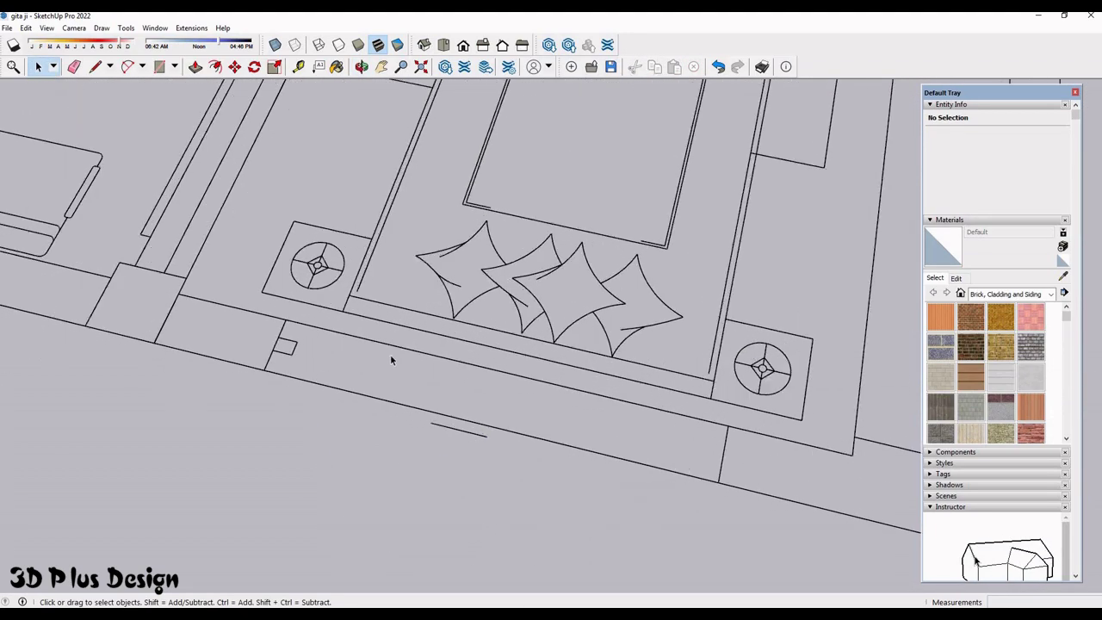
scroll(369, 381, "down", 2)
mouse_move(391, 356)
middle_mouse_down()
mouse_move(370, 381)
mouse_move(669, 508)
middle_mouse_up()
scroll(669, 509, "up", 3)
scroll(618, 515, "down", 1)
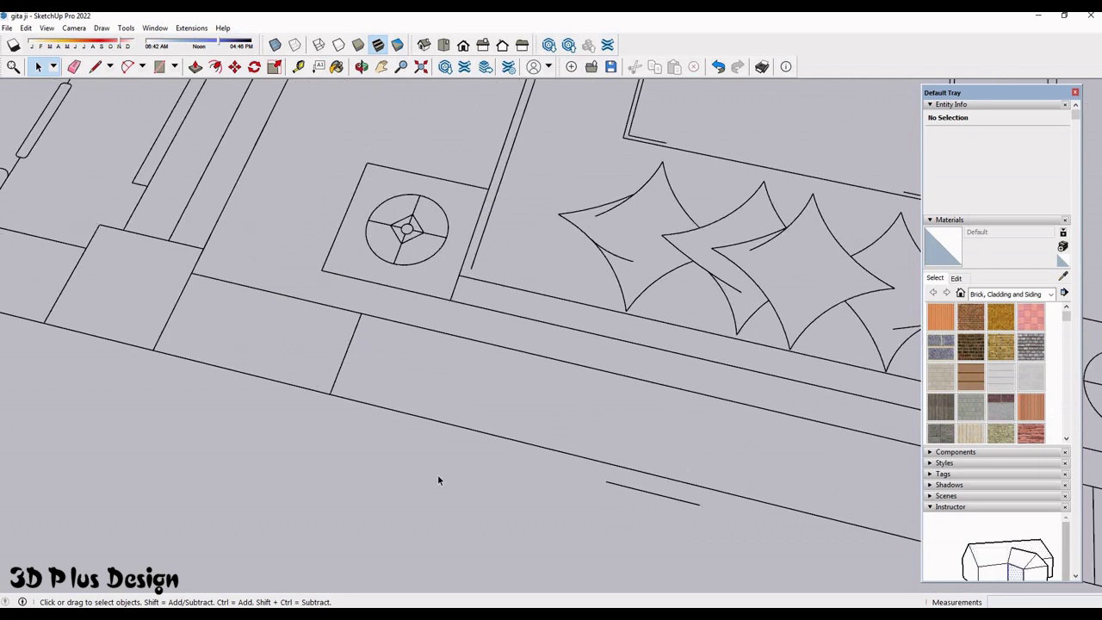
scroll(566, 431, "down", 3)
scroll(349, 452, "up", 2)
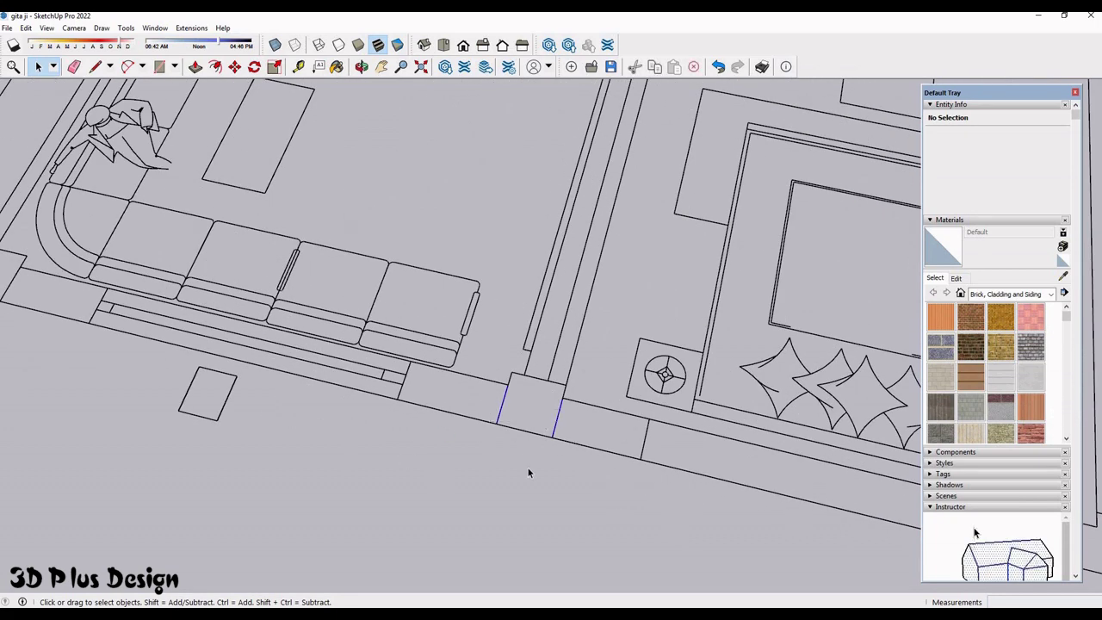
scroll(511, 463, "down", 3)
scroll(511, 464, "up", 2)
scroll(457, 414, "up", 2)
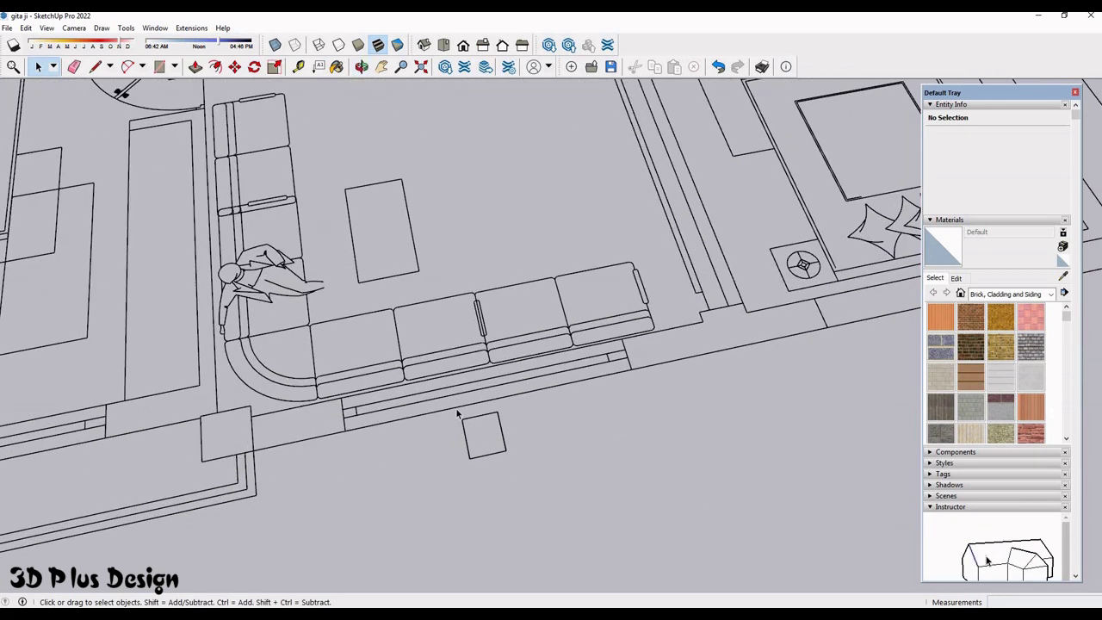
scroll(457, 414, "up", 1)
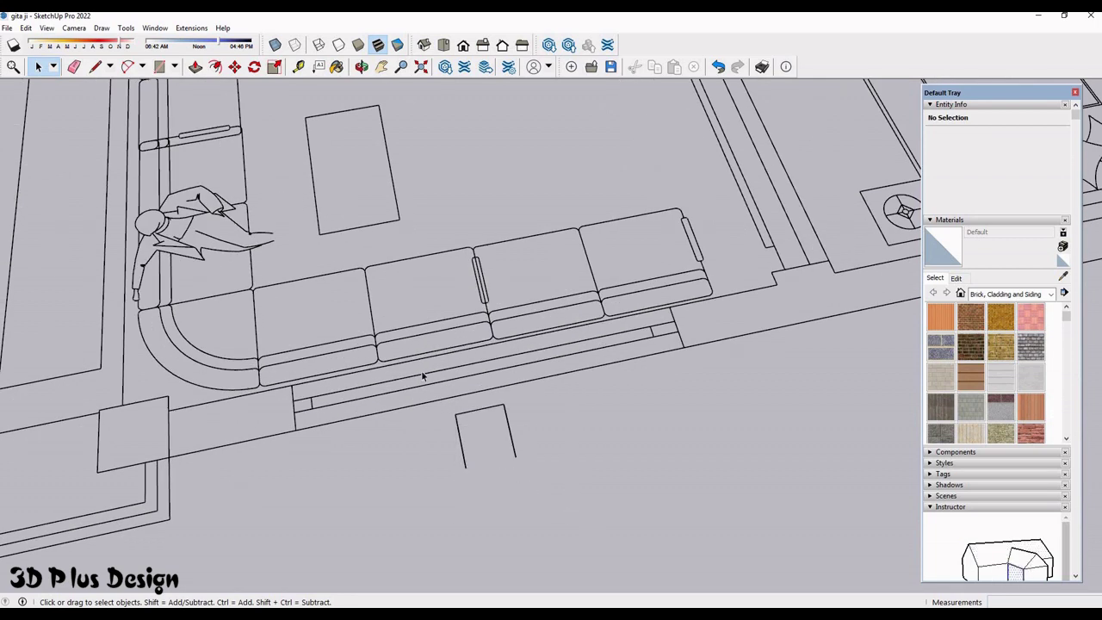
scroll(517, 344, "up", 2)
scroll(383, 407, "down", 3)
scroll(388, 405, "up", 2)
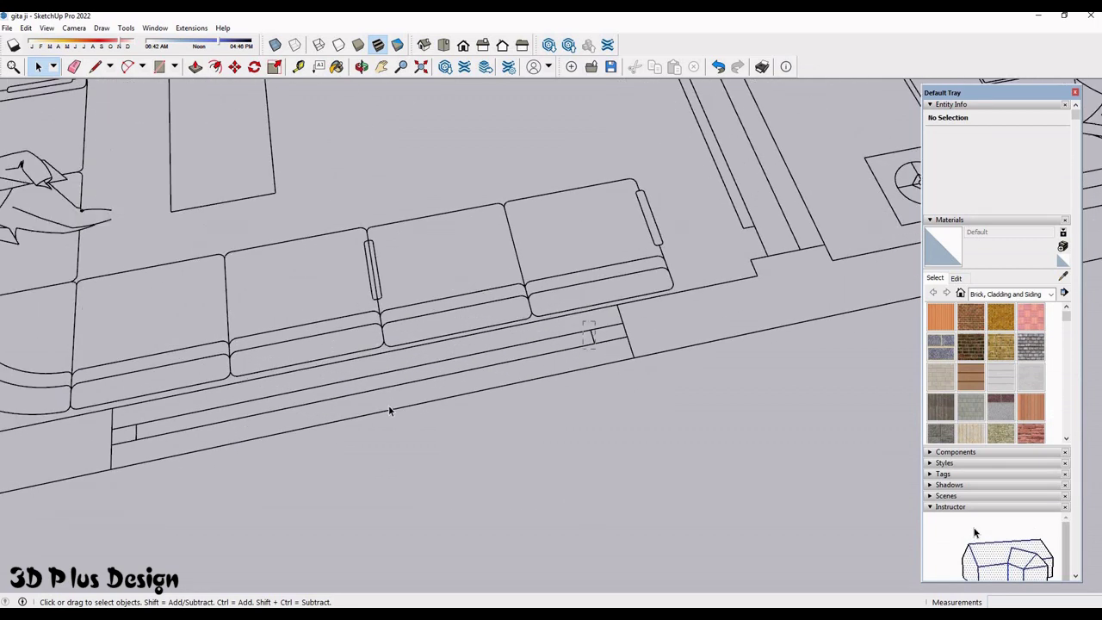
scroll(485, 415, "down", 2)
scroll(416, 422, "up", 2)
scroll(416, 422, "down", 3)
scroll(443, 460, "up", 1)
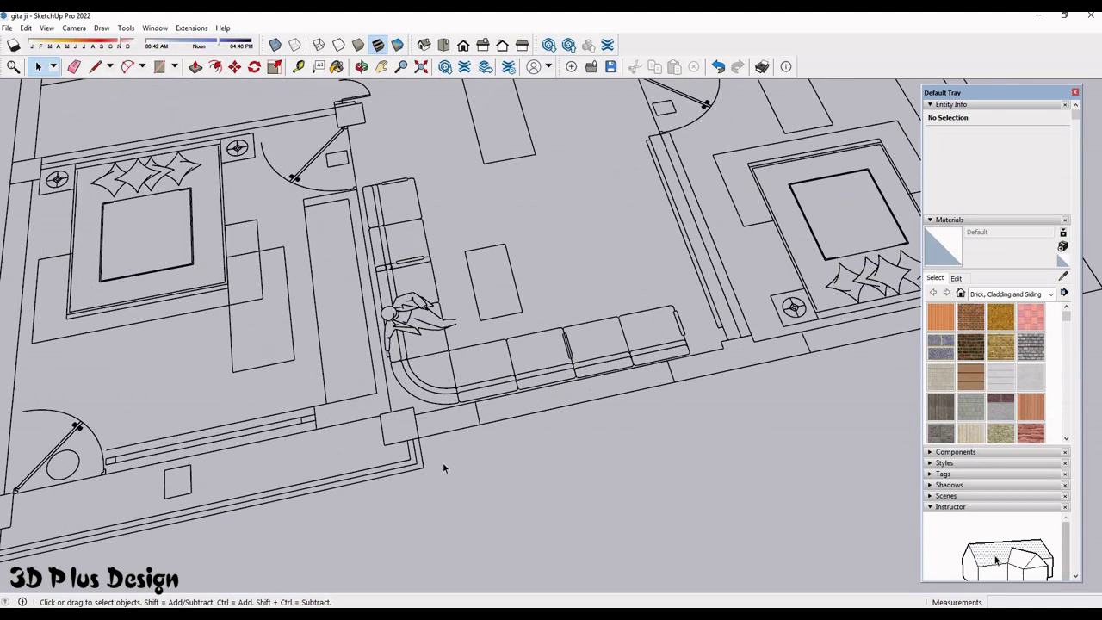
scroll(459, 442, "up", 1)
scroll(516, 451, "down", 1)
scroll(517, 451, "up", 2)
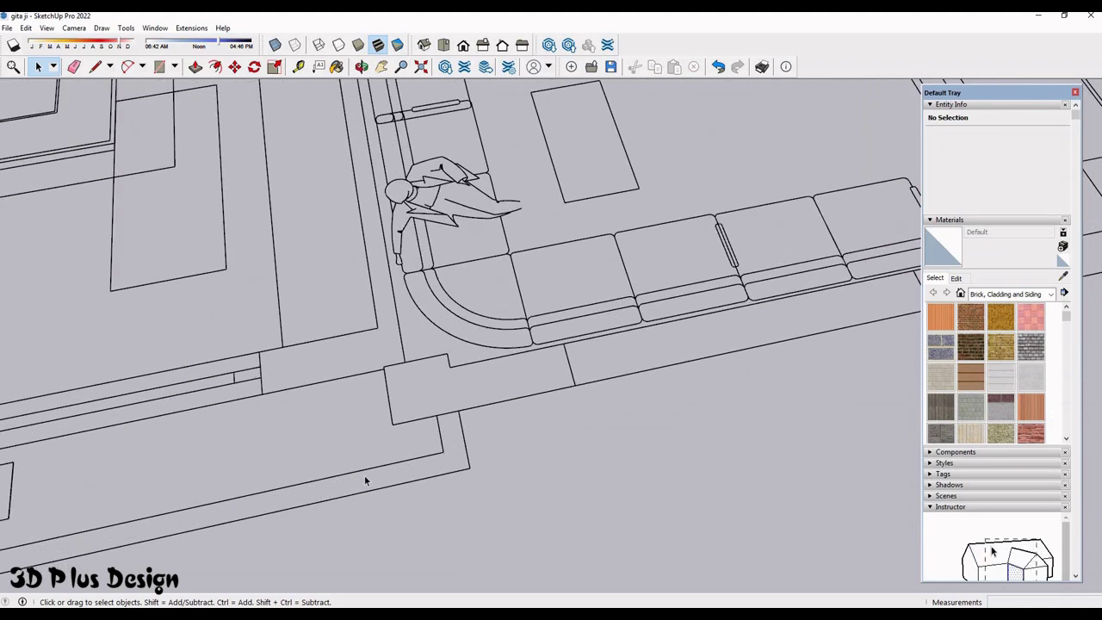
scroll(370, 478, "down", 3)
scroll(310, 471, "up", 1)
scroll(317, 499, "down", 3)
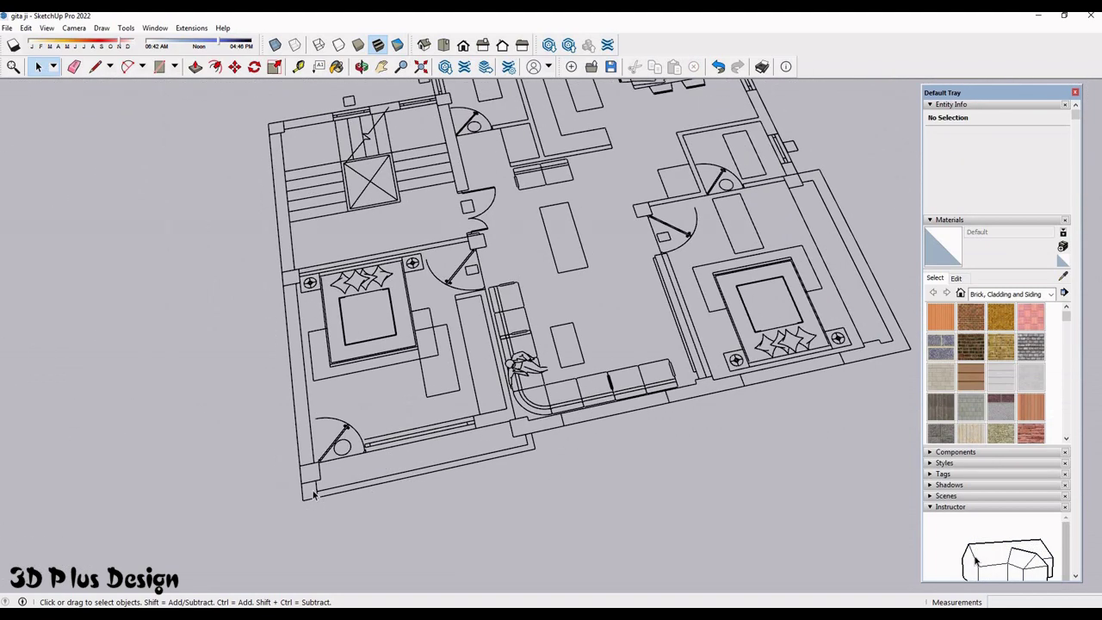
scroll(357, 452, "up", 4)
scroll(363, 448, "down", 2)
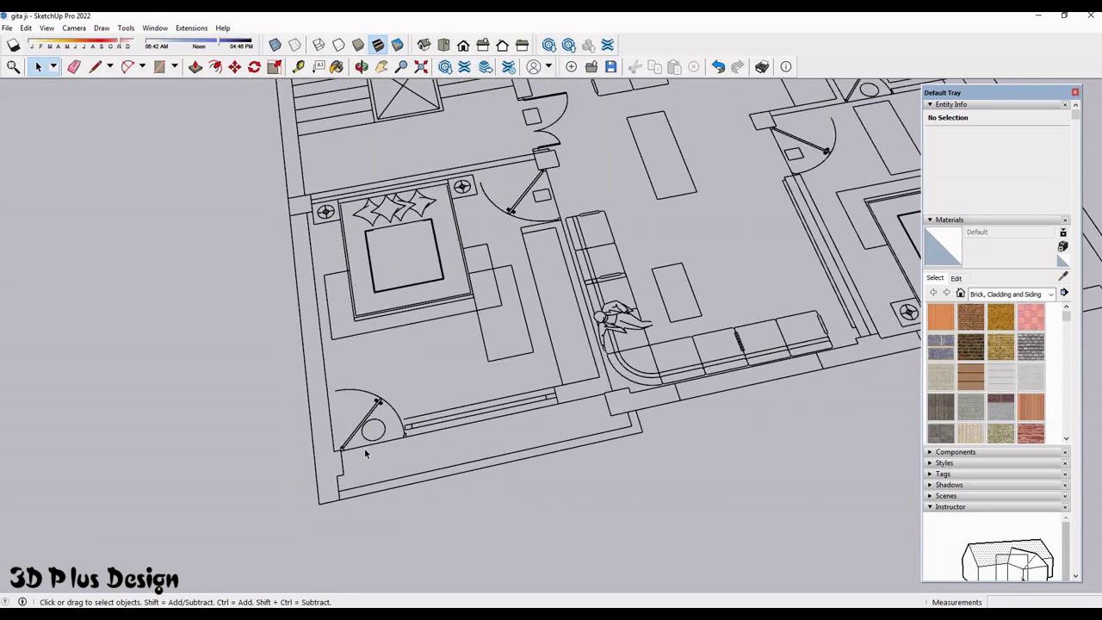
scroll(364, 448, "down", 2)
scroll(427, 507, "down", 2)
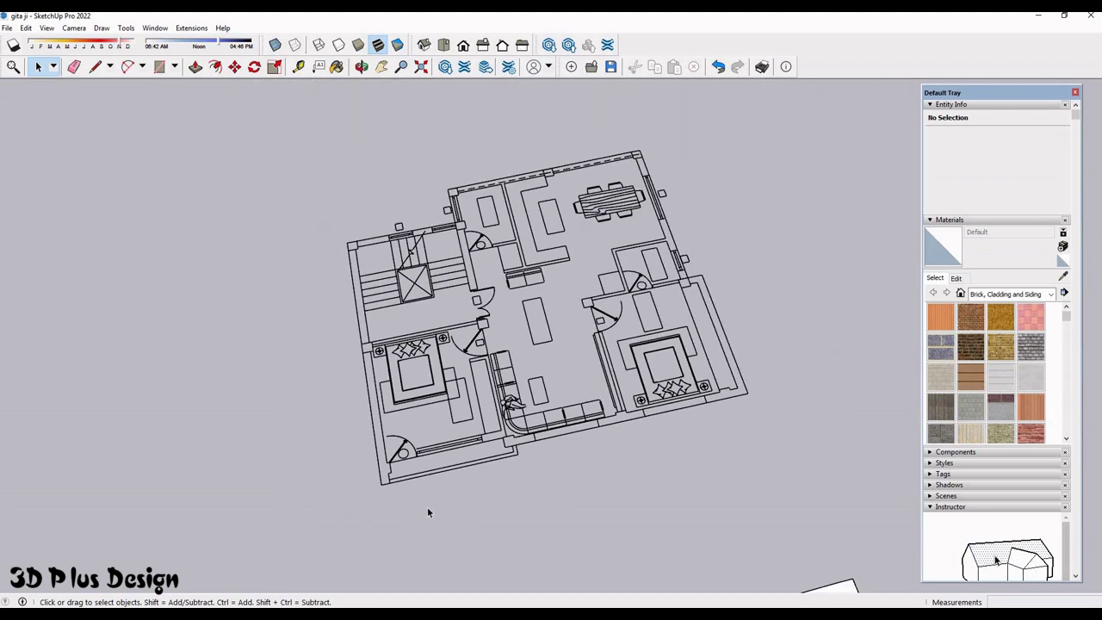
middle_click_drag(427, 506, 426, 514)
scroll(426, 514, "up", 4)
scroll(470, 511, "up", 2)
scroll(529, 529, "down", 2)
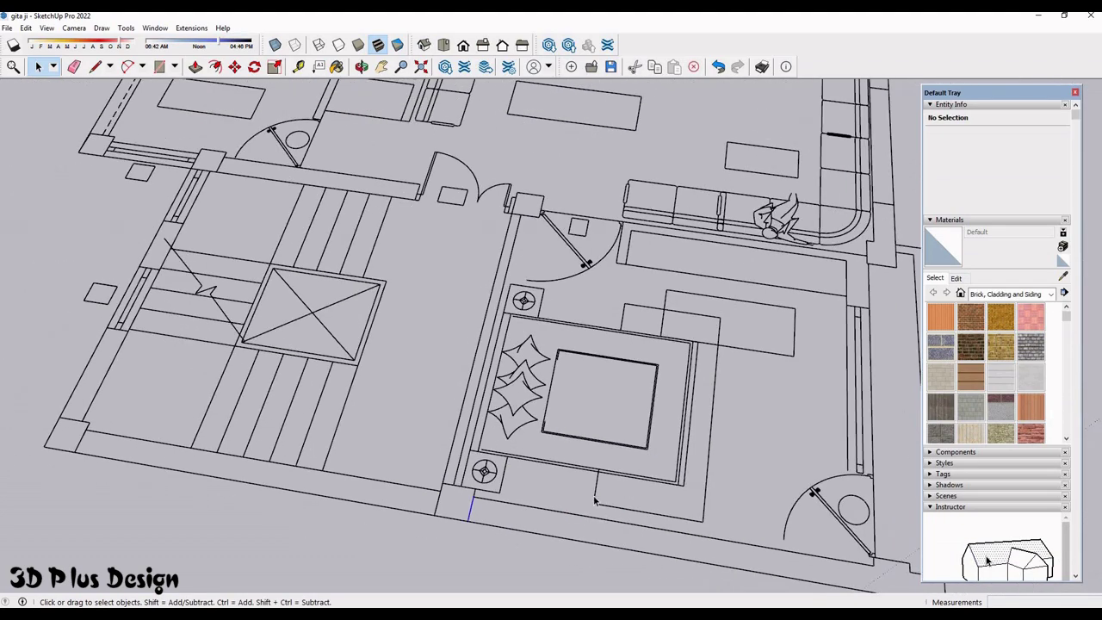
middle_click_drag(529, 529, 482, 520)
scroll(482, 520, "up", 3)
scroll(482, 520, "down", 3)
scroll(469, 460, "up", 3)
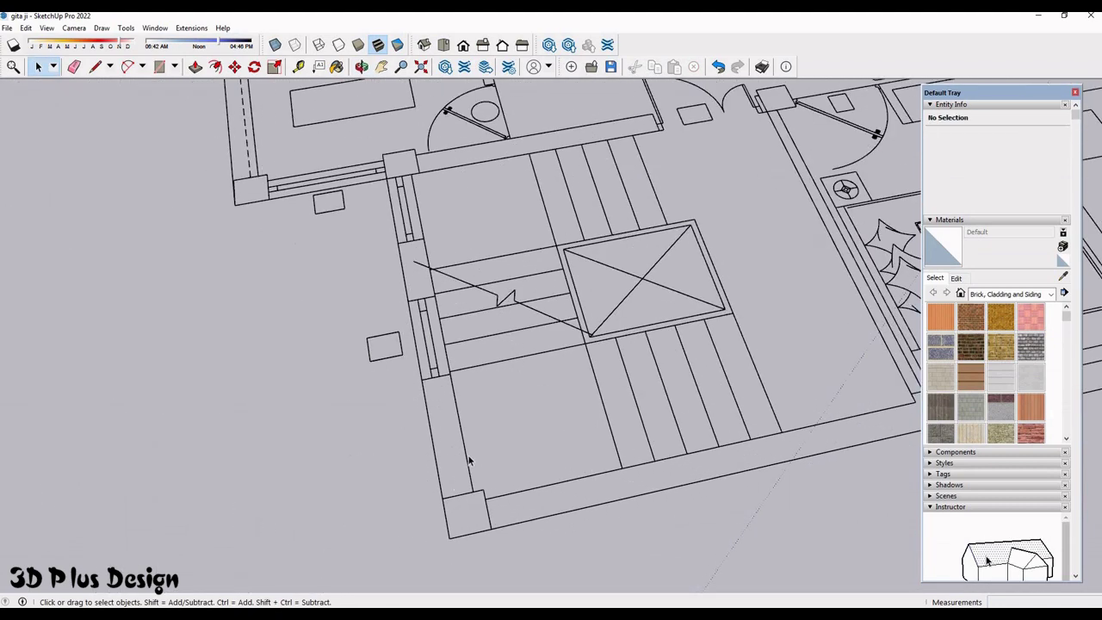
scroll(725, 428, "up", 2)
scroll(576, 468, "down", 2)
middle_click_drag(576, 467, 669, 492)
scroll(669, 492, "up", 2)
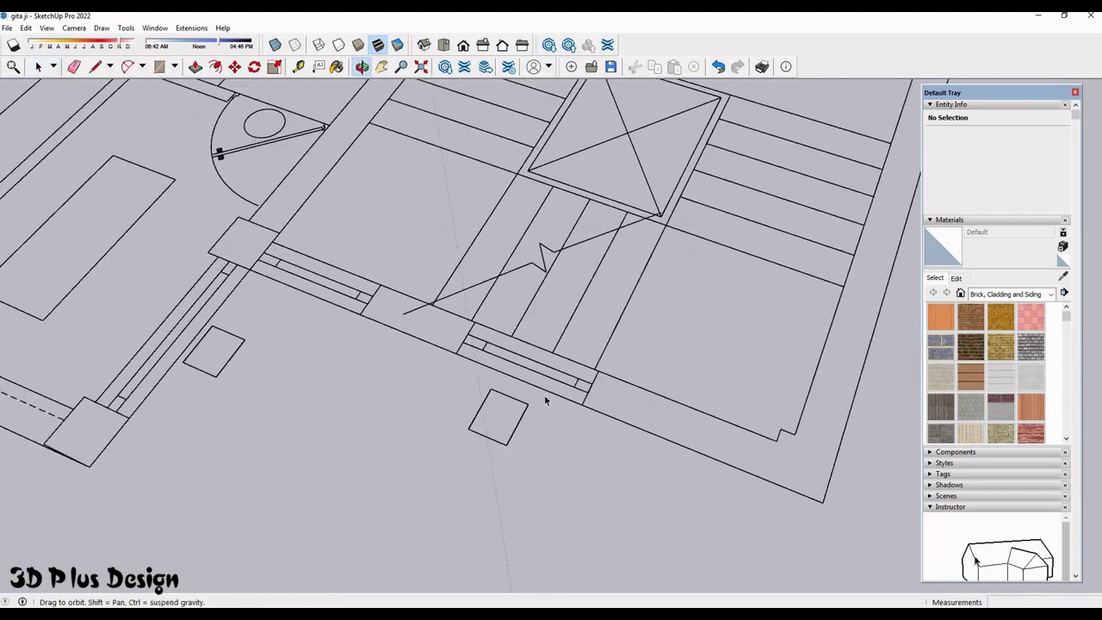
scroll(546, 401, "up", 2)
scroll(566, 382, "up", 3)
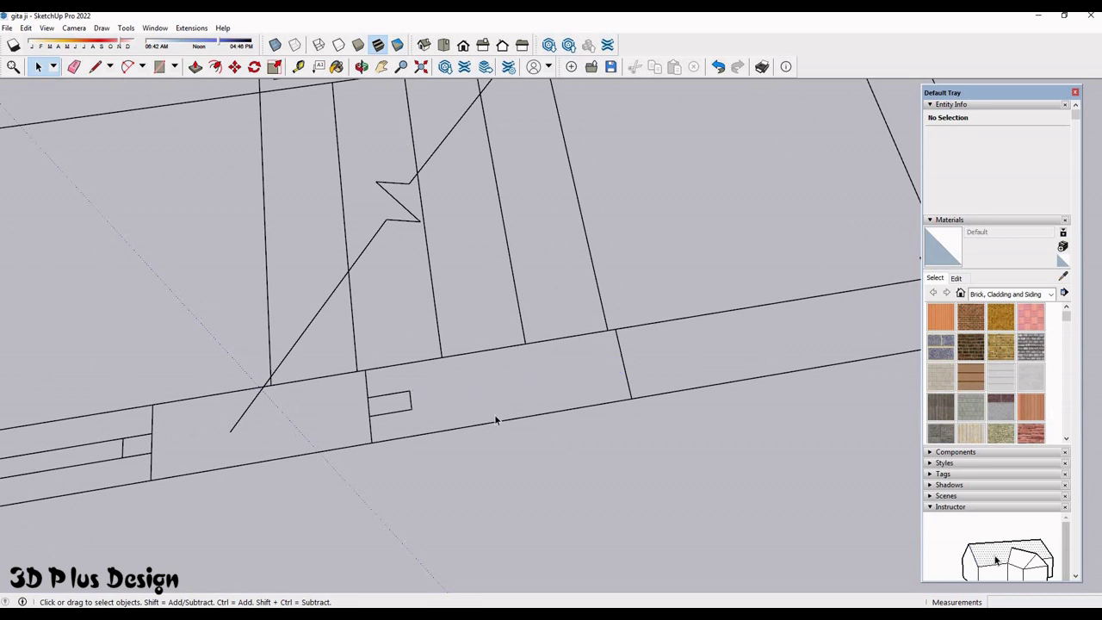
middle_click_drag(497, 423, 398, 394)
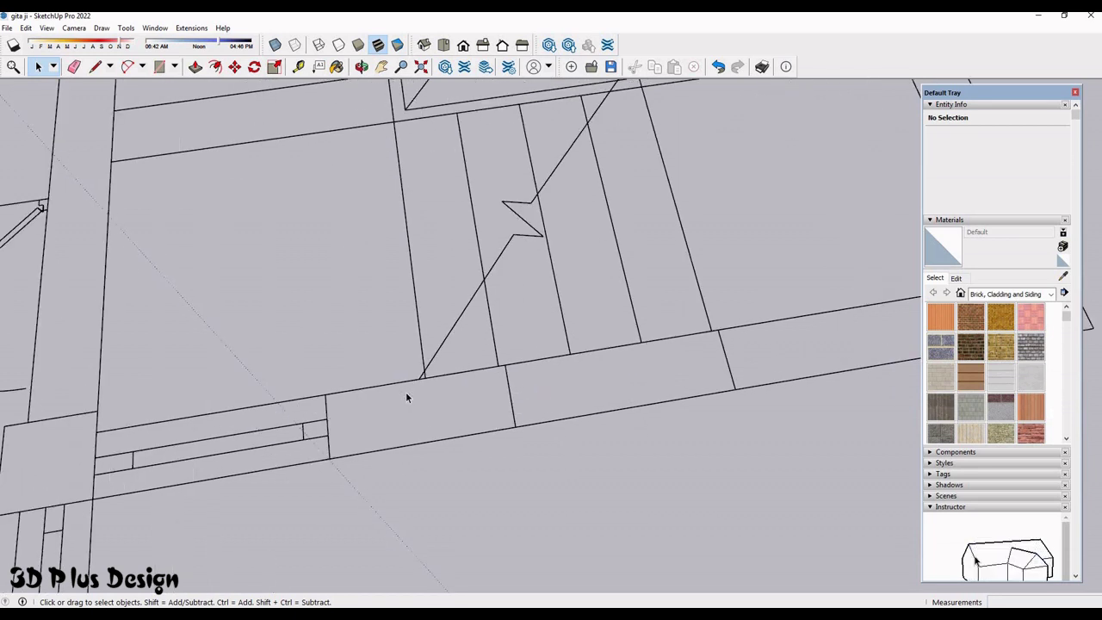
scroll(355, 410, "down", 2)
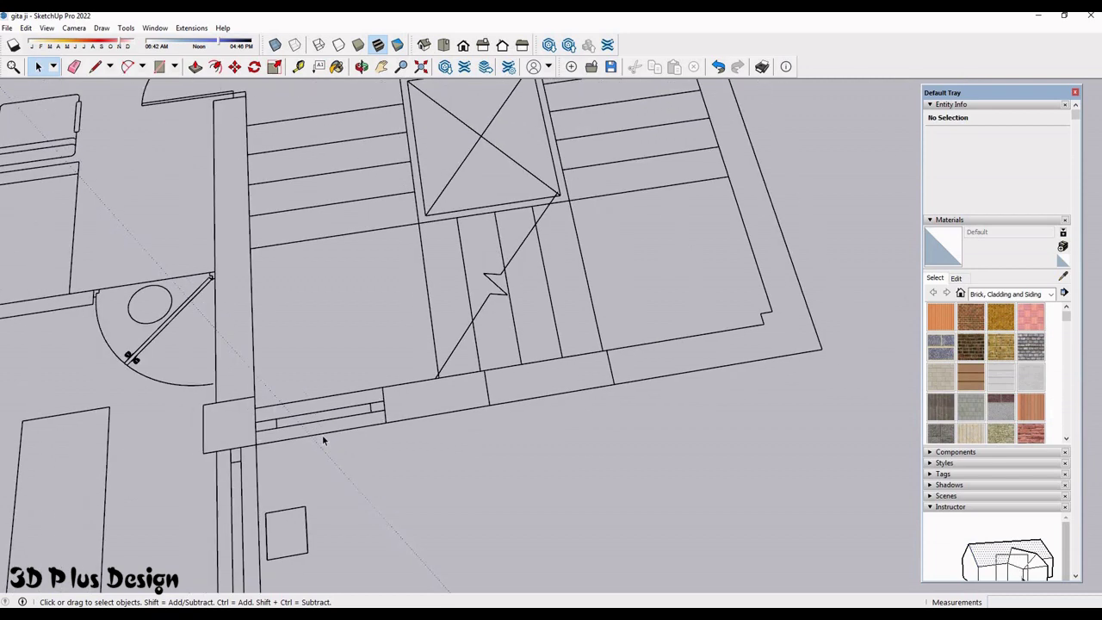
scroll(267, 419, "up", 2)
scroll(267, 422, "down", 2)
scroll(269, 448, "up", 2)
- Delete the small stray rectangle and dot near the wall, then undo the deletion
left_click(268, 448)
key("Delete")
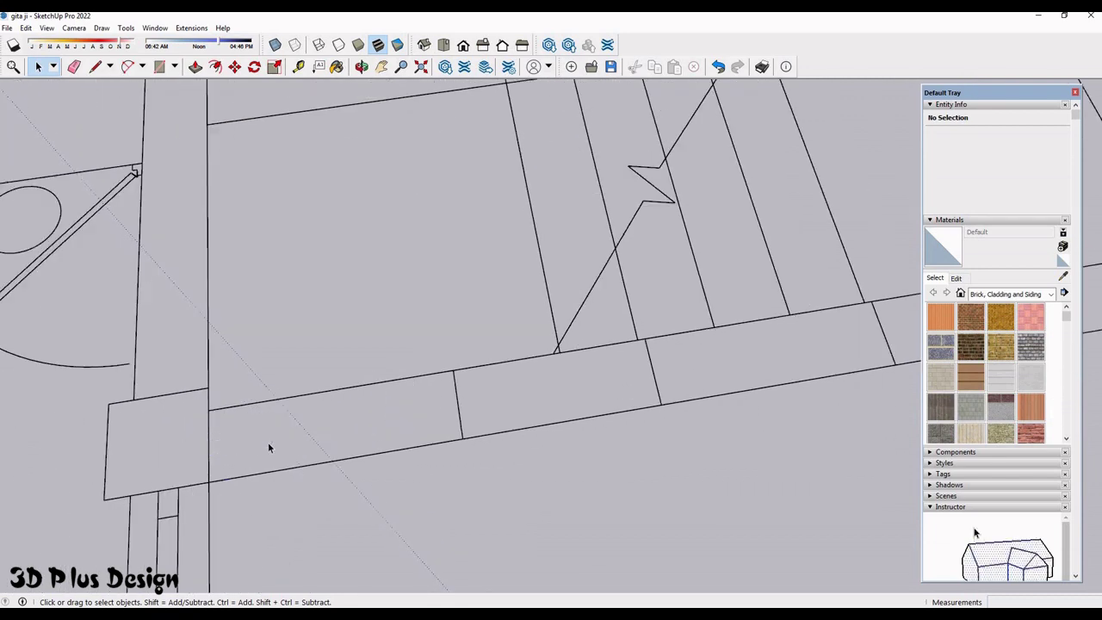
scroll(344, 423, "down", 1)
scroll(319, 387, "down", 1)
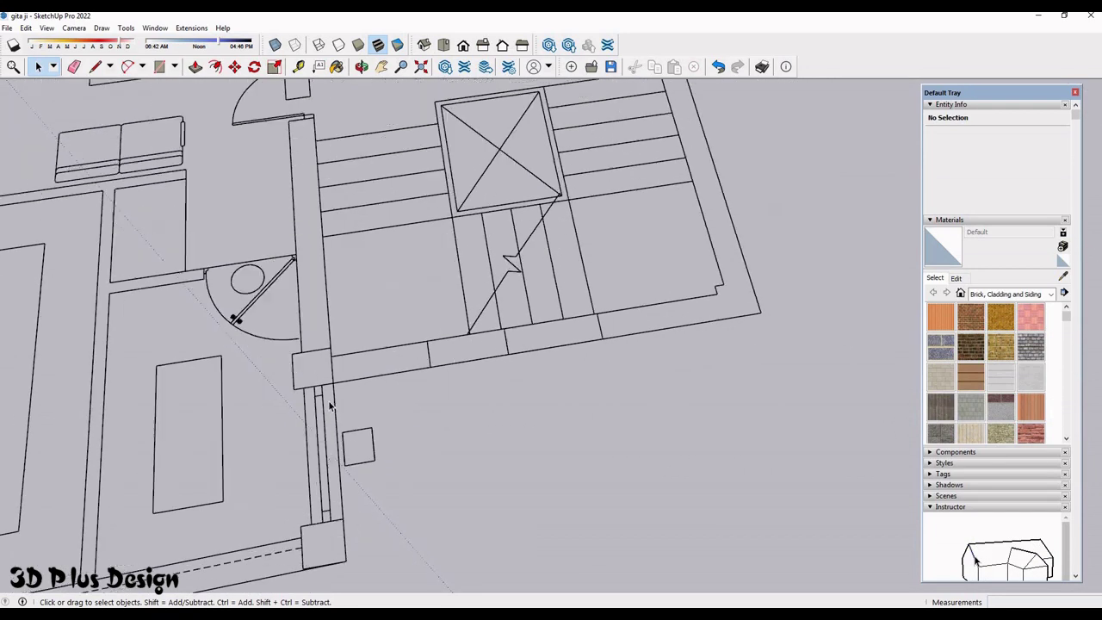
scroll(305, 366, "down", 1)
scroll(379, 349, "up", 1)
scroll(370, 422, "down", 1)
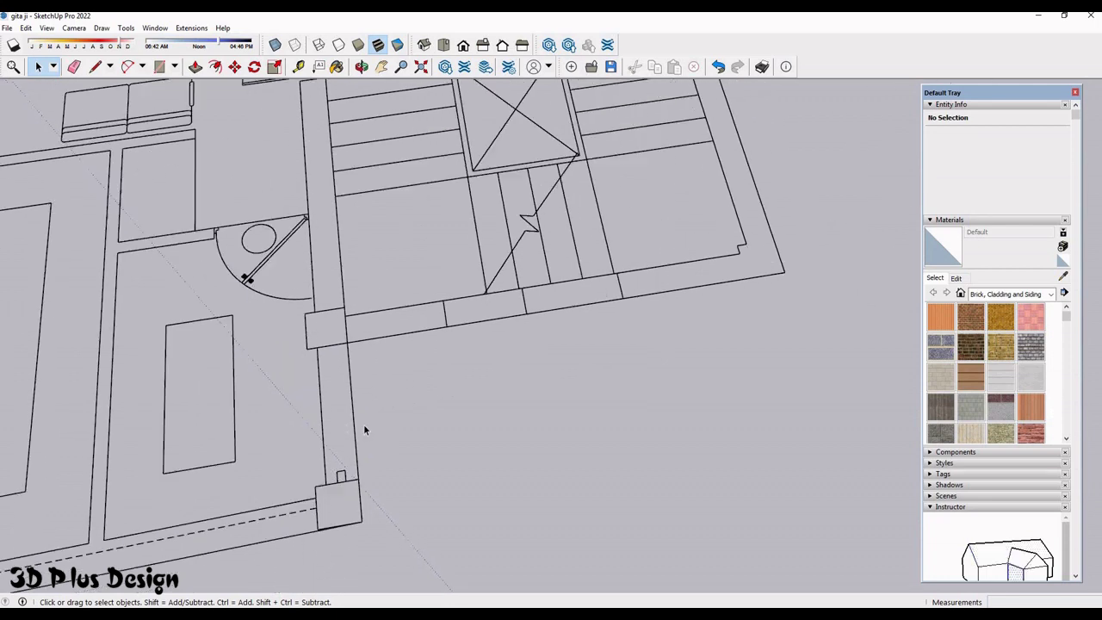
scroll(365, 431, "down", 1)
scroll(365, 430, "up", 1)
scroll(365, 430, "up", 1)
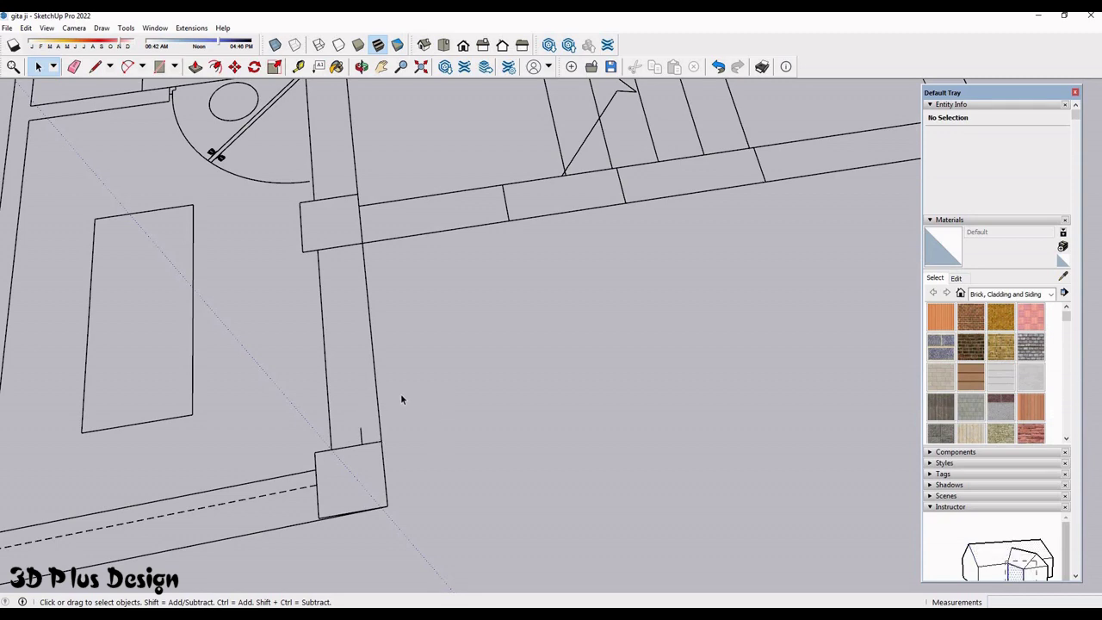
scroll(400, 398, "down", 3)
scroll(398, 396, "up", 4)
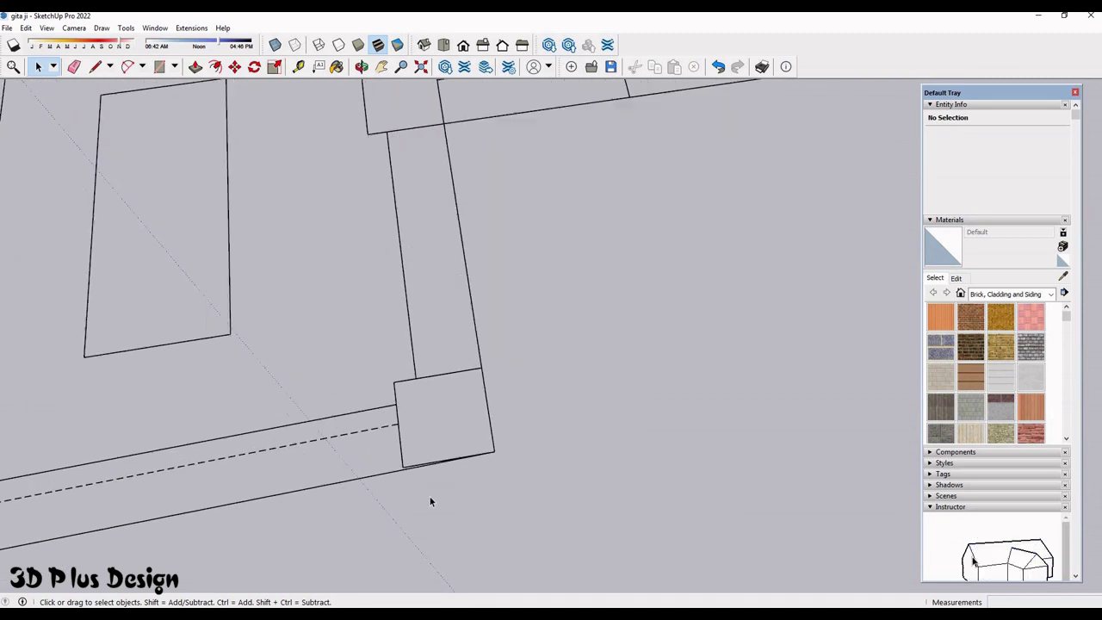
scroll(419, 502, "up", 2)
scroll(419, 502, "up", 2)
scroll(477, 441, "down", 3)
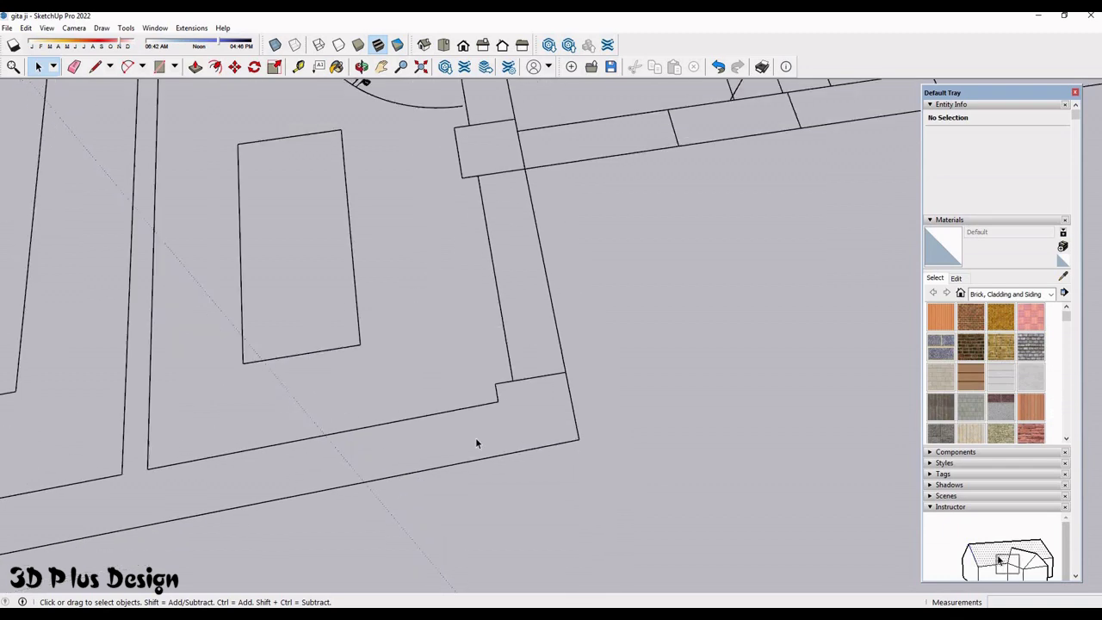
scroll(508, 447, "down", 2)
scroll(514, 457, "up", 2)
scroll(437, 491, "up", 4)
scroll(437, 491, "up", 2)
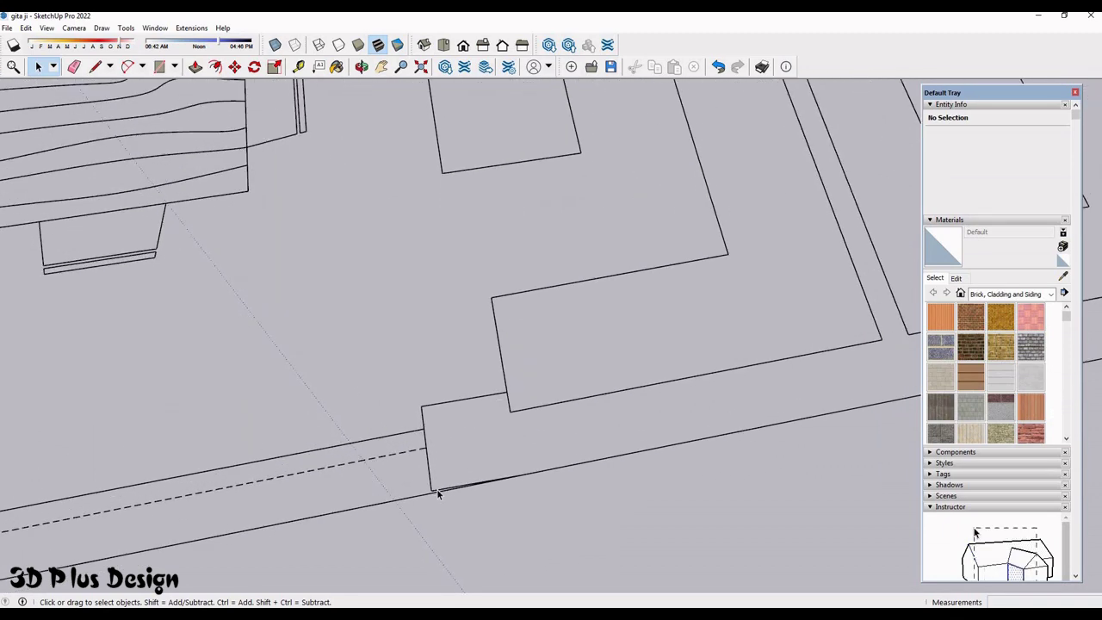
scroll(437, 491, "up", 2)
scroll(366, 511, "down", 3)
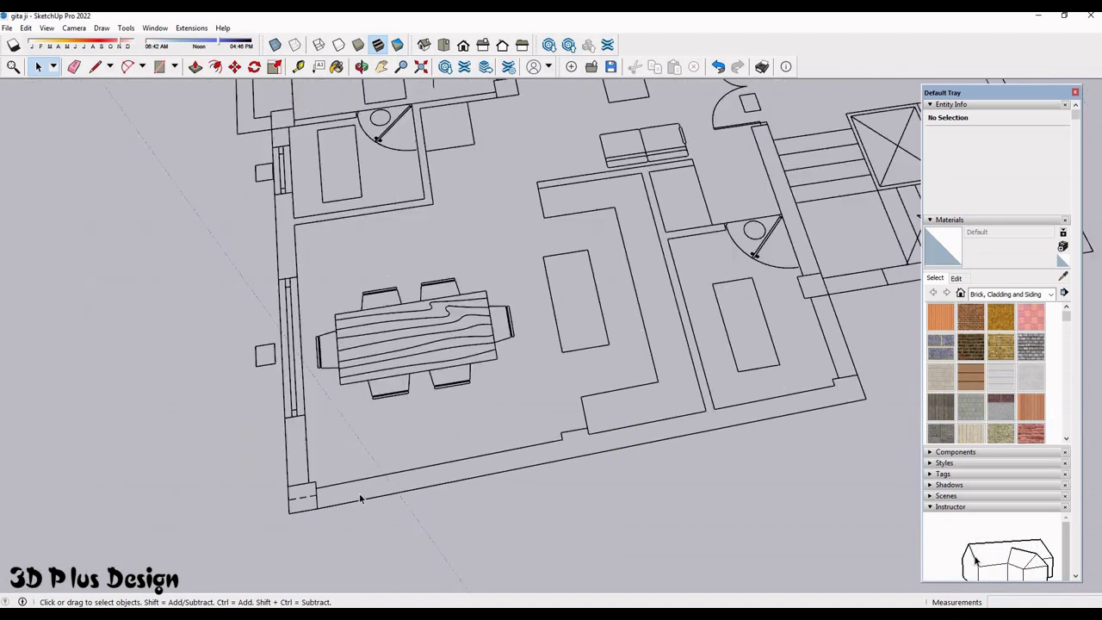
scroll(405, 499, "up", 2)
scroll(432, 493, "up", 3)
key("ctrl+z")
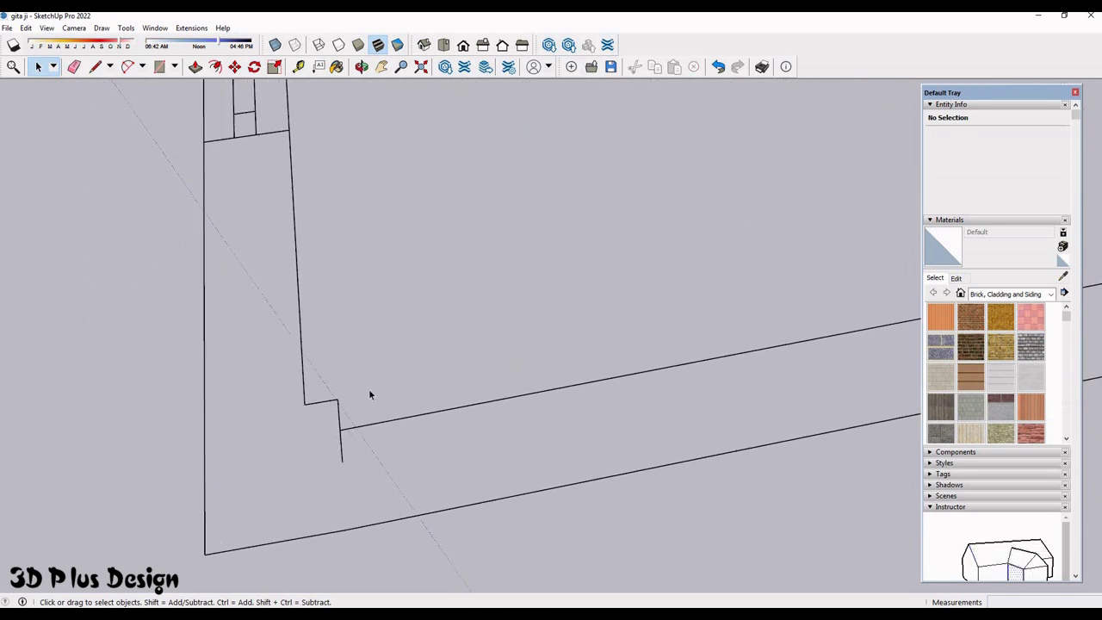
- Erase the small stray square below the doorway's wall line
scroll(560, 391, "down", 3)
scroll(624, 405, "up", 2)
scroll(594, 430, "up", 2)
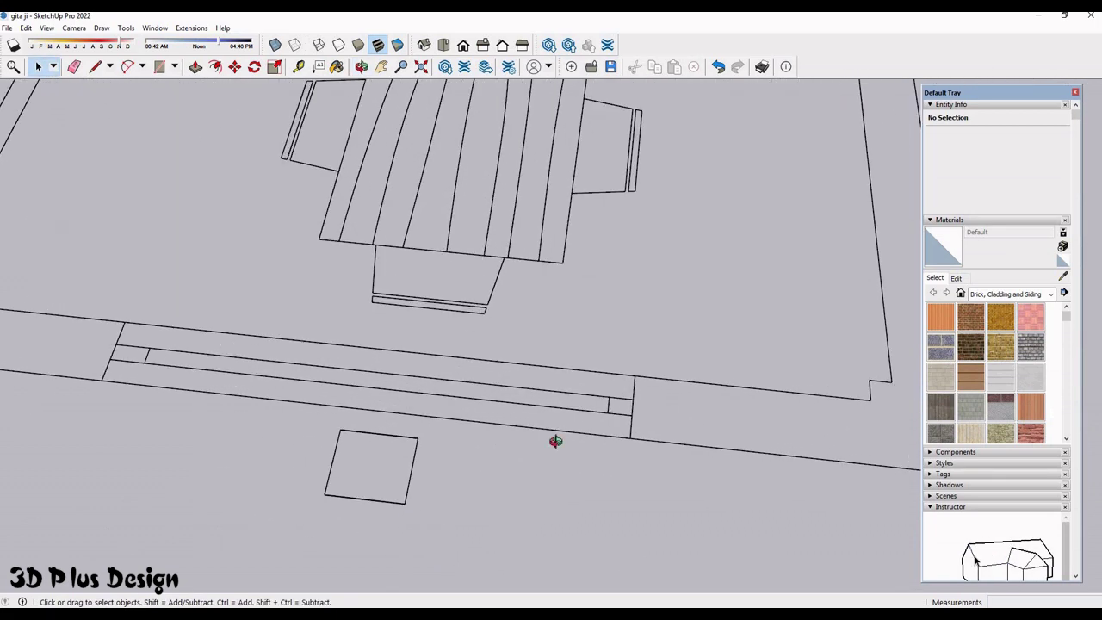
scroll(473, 435, "down", 3)
scroll(435, 423, "up", 1)
scroll(379, 409, "up", 2)
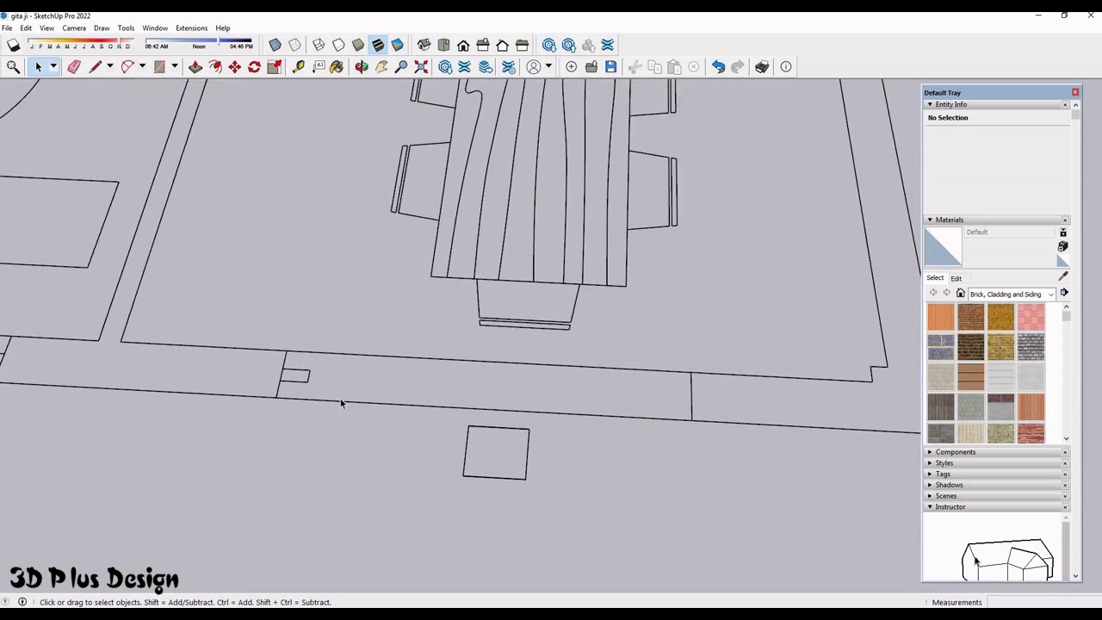
scroll(324, 387, "up", 2)
scroll(471, 433, "down", 3)
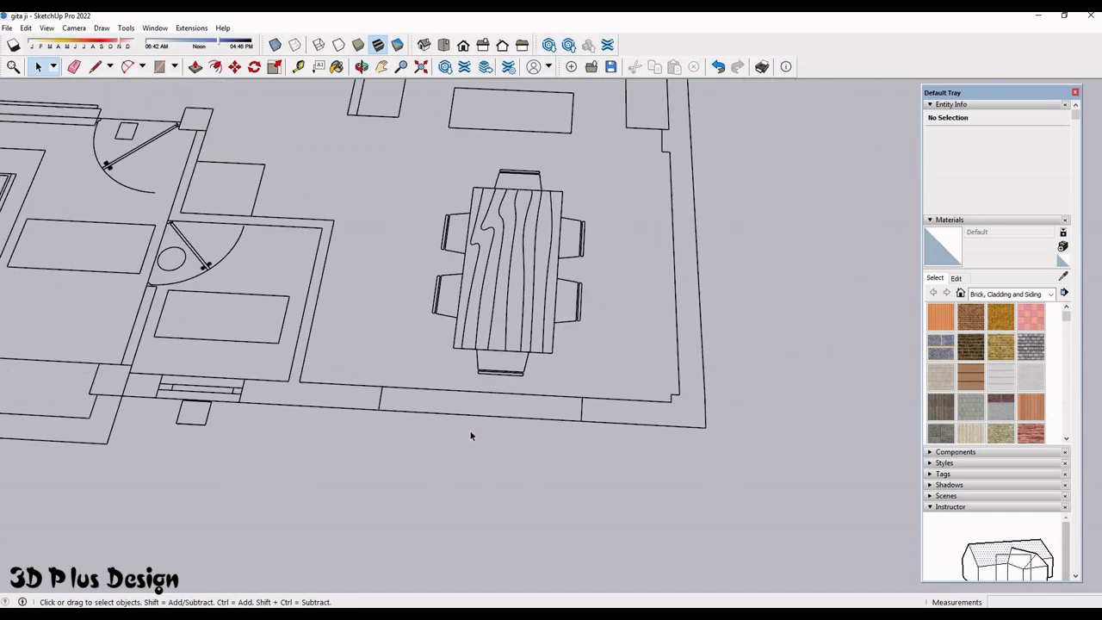
scroll(469, 430, "down", 1)
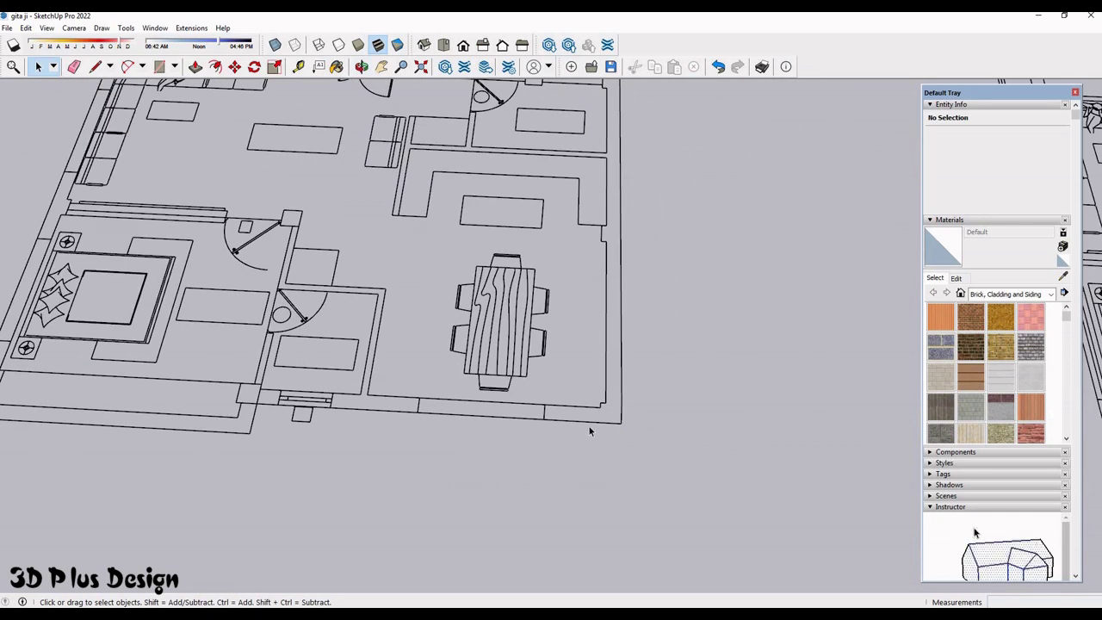
scroll(410, 404, "down", 1)
scroll(401, 422, "up", 2)
scroll(362, 430, "up", 3)
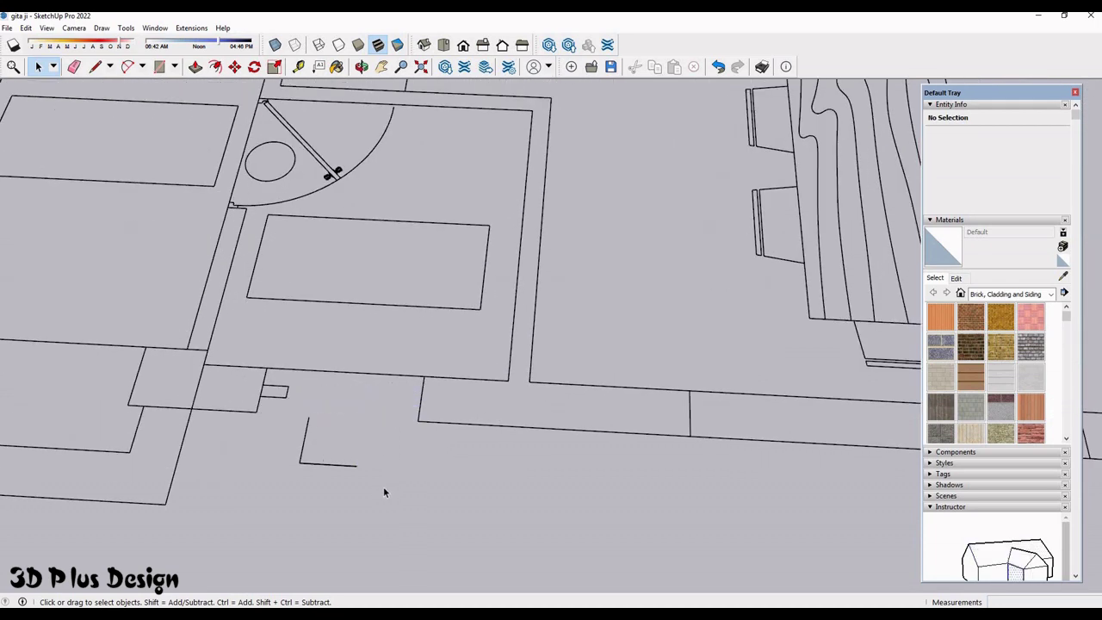
scroll(381, 487, "up", 2)
left_click(348, 413)
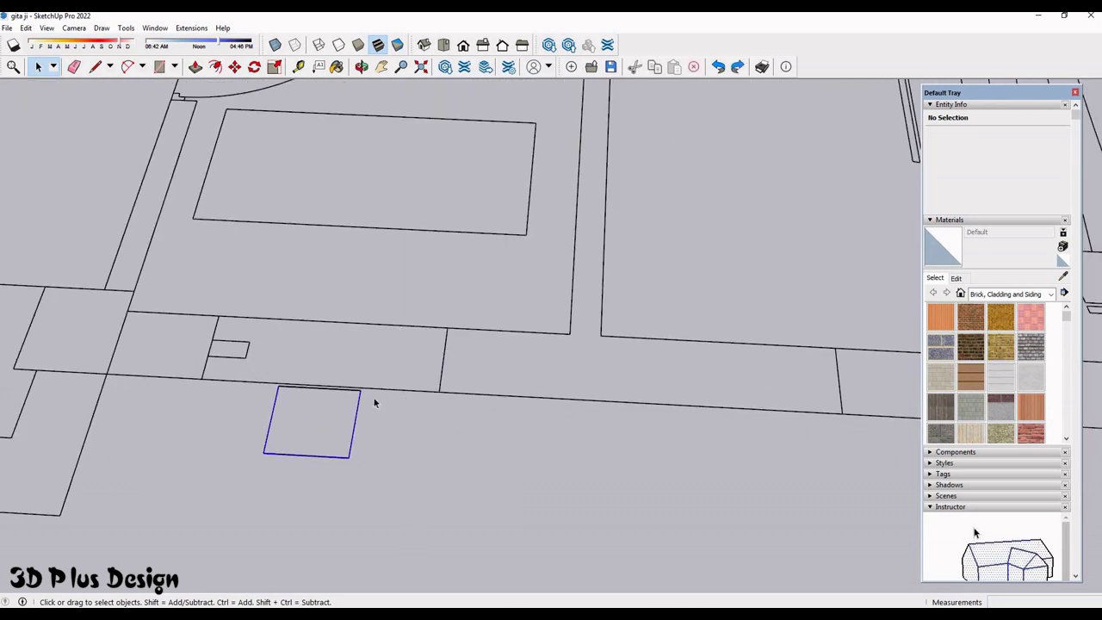
scroll(322, 405, "down", 2)
key("Delete")
- Zoom out and orbit to a tilted view of the whole floor plan
scroll(345, 409, "up", 3)
scroll(421, 431, "down", 3)
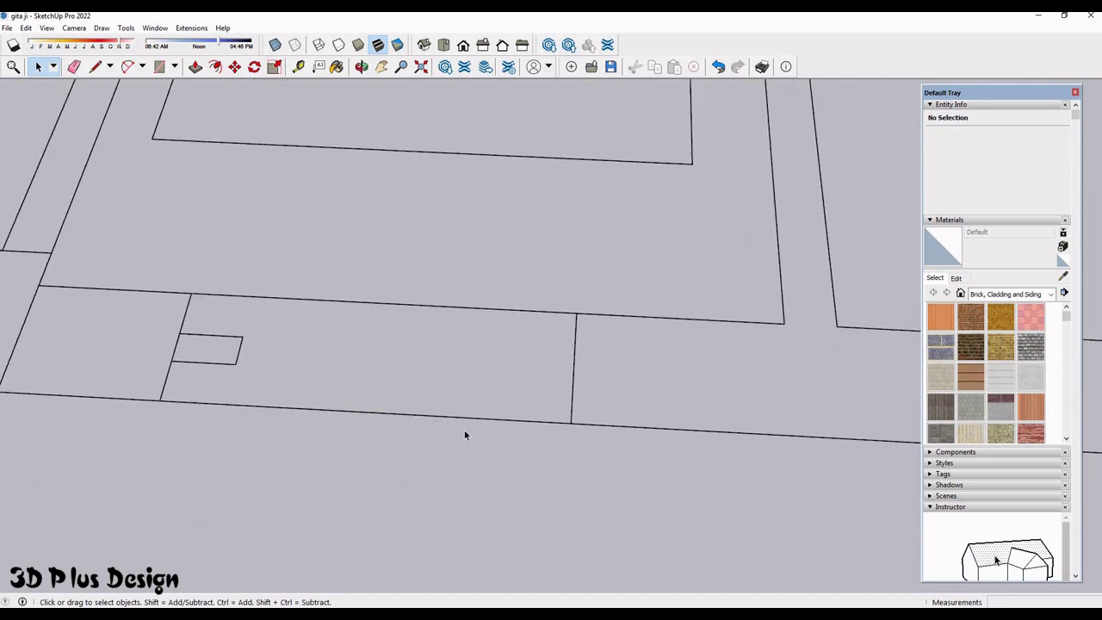
scroll(371, 365, "up", 1)
scroll(508, 400, "down", 1)
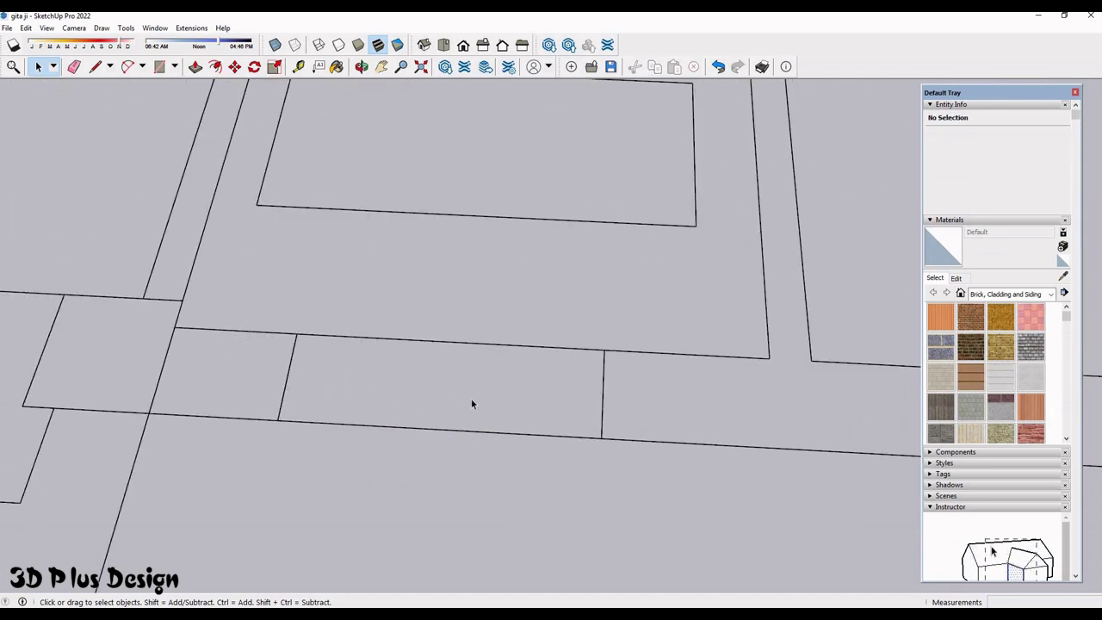
scroll(448, 408, "down", 3)
scroll(546, 415, "up", 2)
scroll(448, 422, "up", 1)
scroll(465, 435, "down", 3)
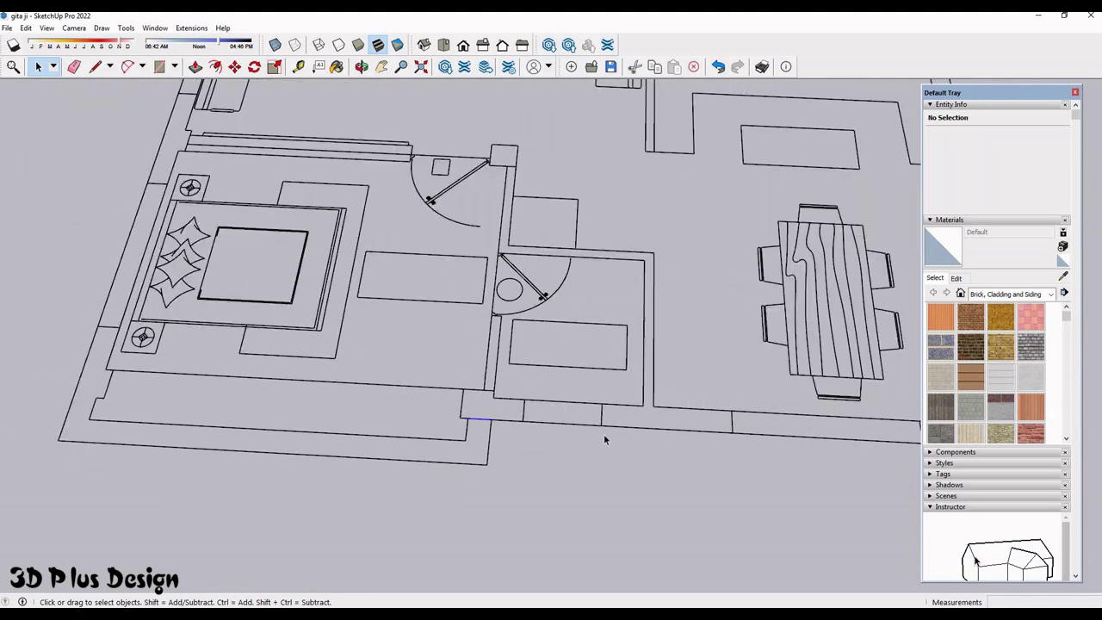
scroll(606, 438, "down", 2)
mouse_move(620, 444)
middle_mouse_down()
mouse_move(642, 468)
mouse_move(650, 506)
mouse_move(602, 448)
mouse_move(551, 465)
middle_mouse_up()
- Start a rectangle on the bedroom's bottom wall strip, then cancel it
key("r")
scroll(510, 472, "up", 3)
left_click(504, 473)
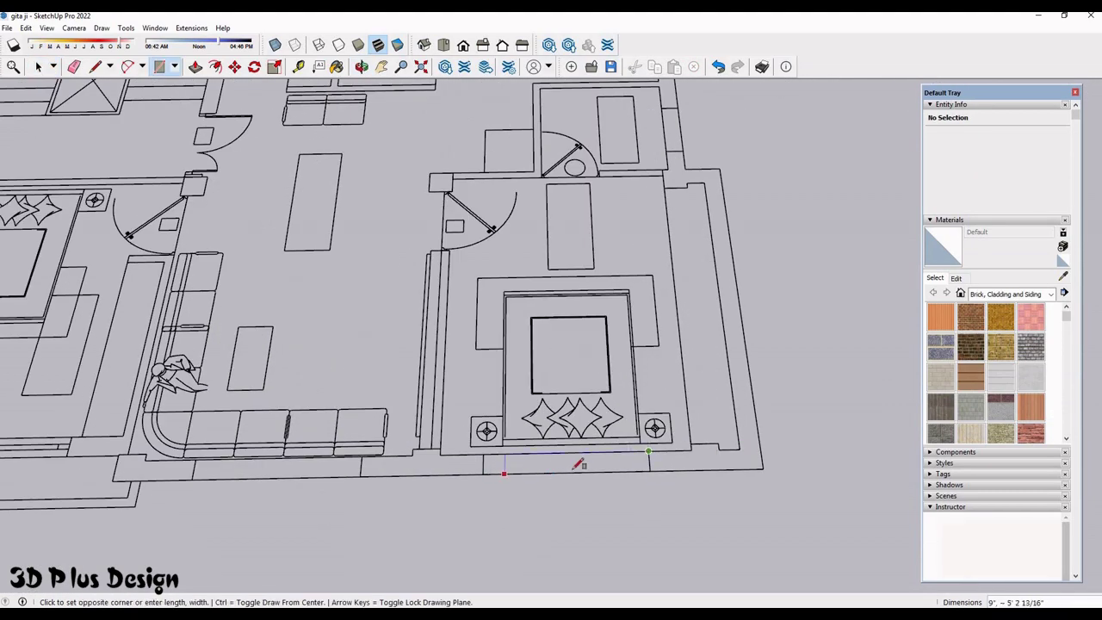
scroll(511, 449, "down", 3)
scroll(337, 457, "up", 3)
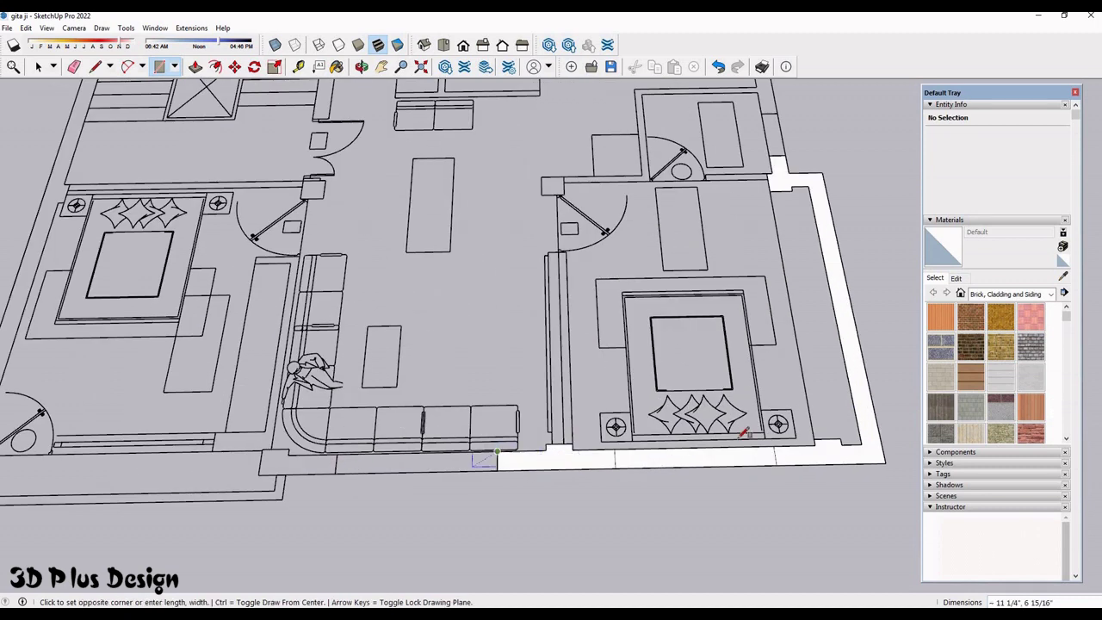
scroll(446, 430, "down", 3)
scroll(215, 448, "up", 3)
scroll(178, 455, "up", 3)
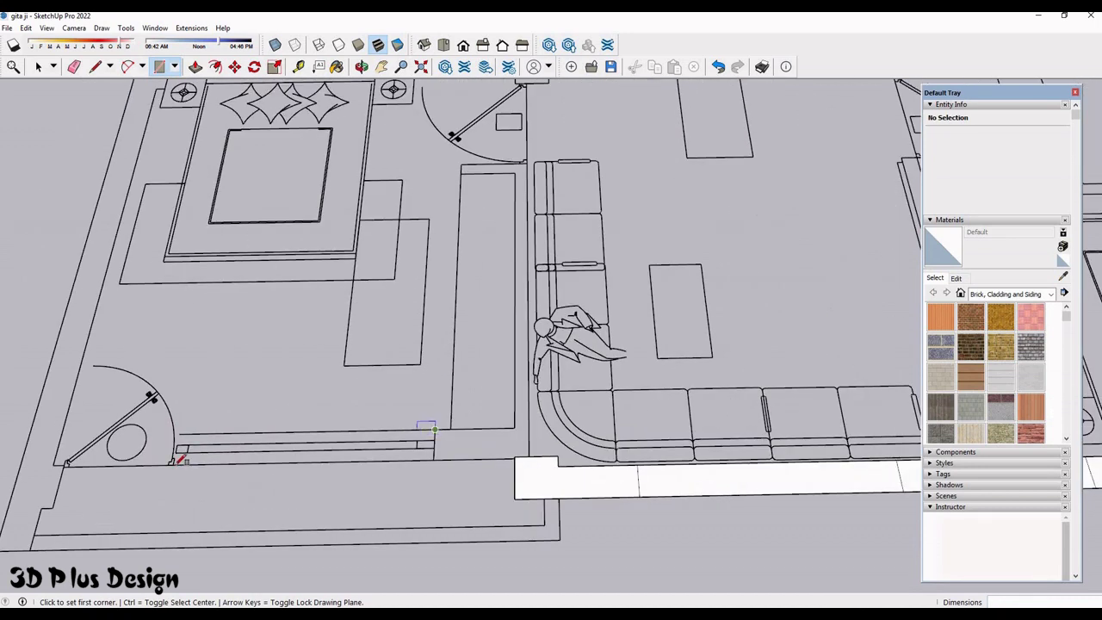
scroll(190, 441, "up", 2)
scroll(376, 450, "up", 2)
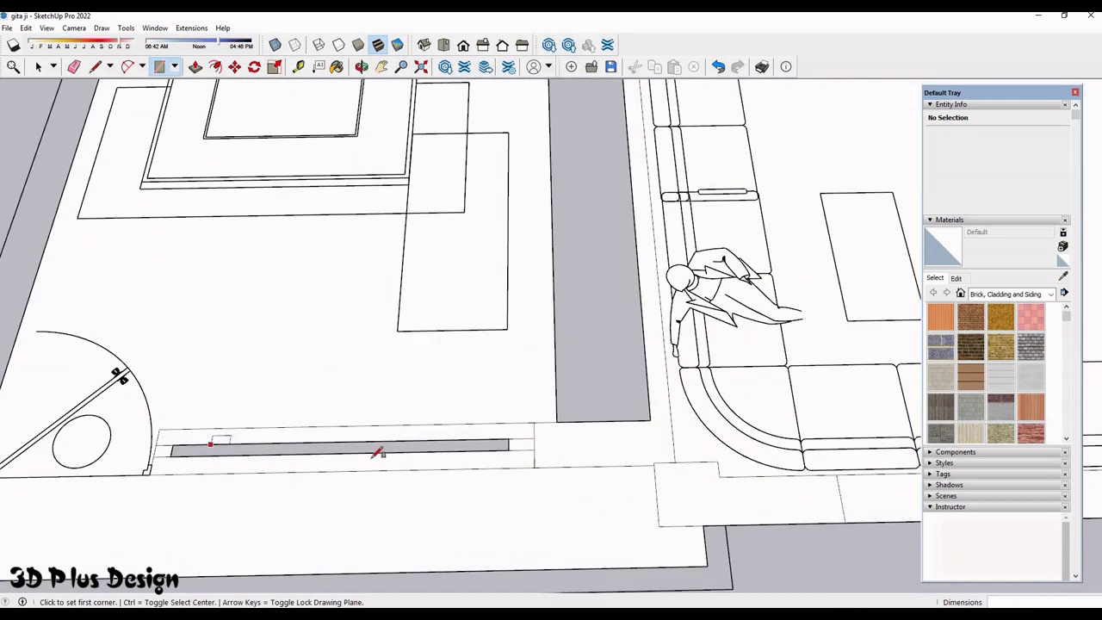
scroll(419, 448, "up", 1)
key("Escape")
- Erase the inner edges along the bottom wall strip, including the small leftover at its end
key("e")
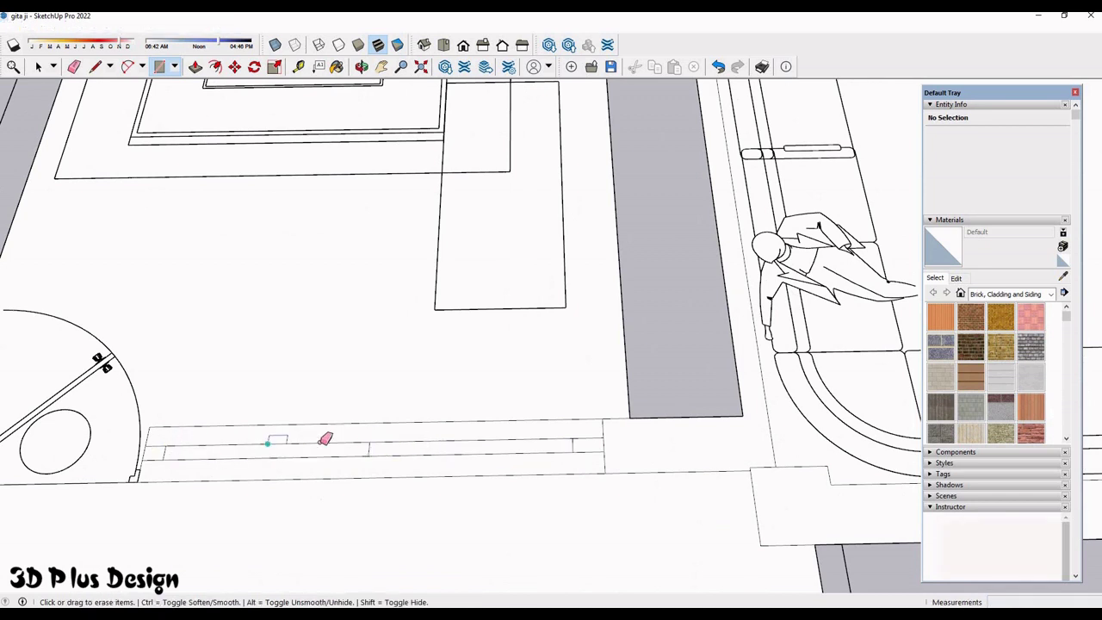
left_click(371, 445)
left_click_drag(457, 454, 583, 446)
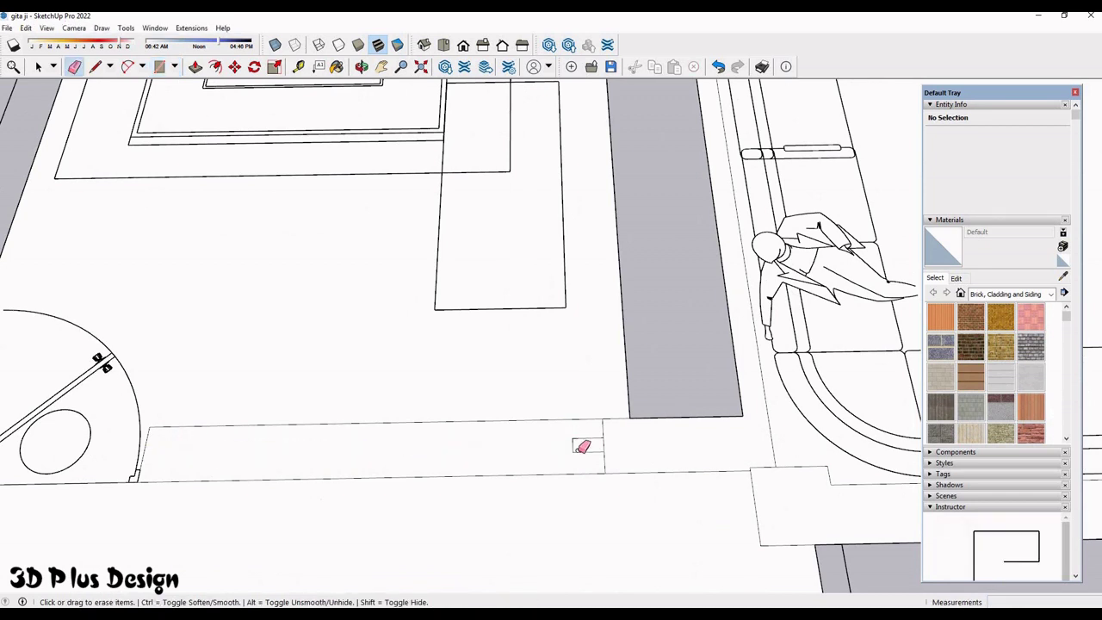
left_click(575, 439)
scroll(413, 451, "down", 5)
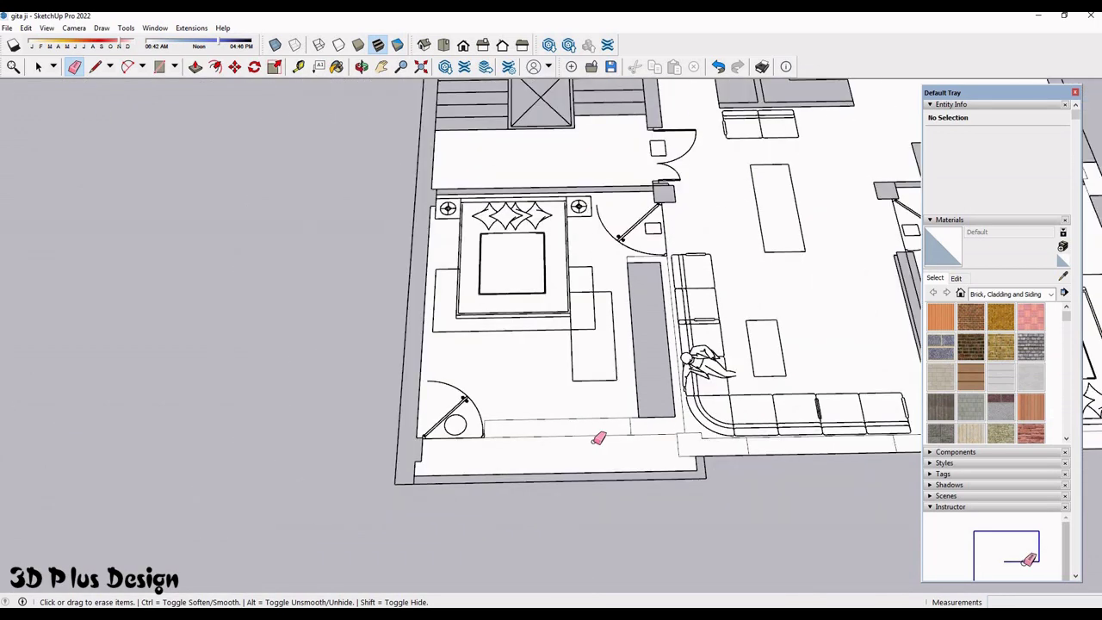
scroll(593, 435, "up", 2)
mouse_move(546, 406)
middle_mouse_down()
mouse_move(561, 422)
mouse_move(556, 443)
middle_mouse_up()
scroll(547, 439, "up", 2)
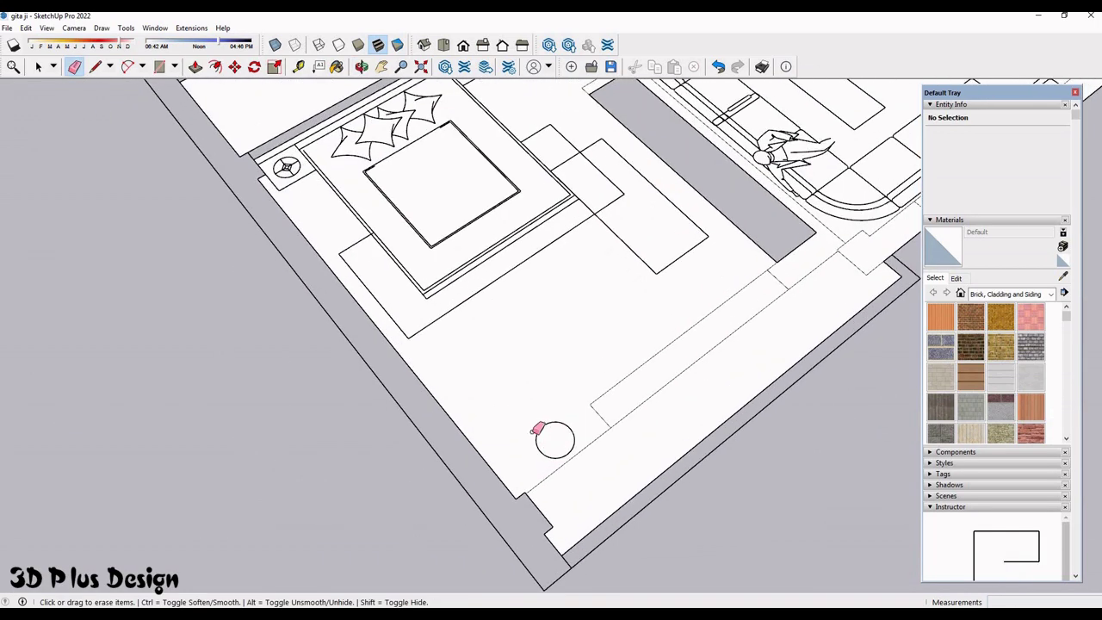
scroll(536, 433, "up", 1)
scroll(538, 430, "up", 1)
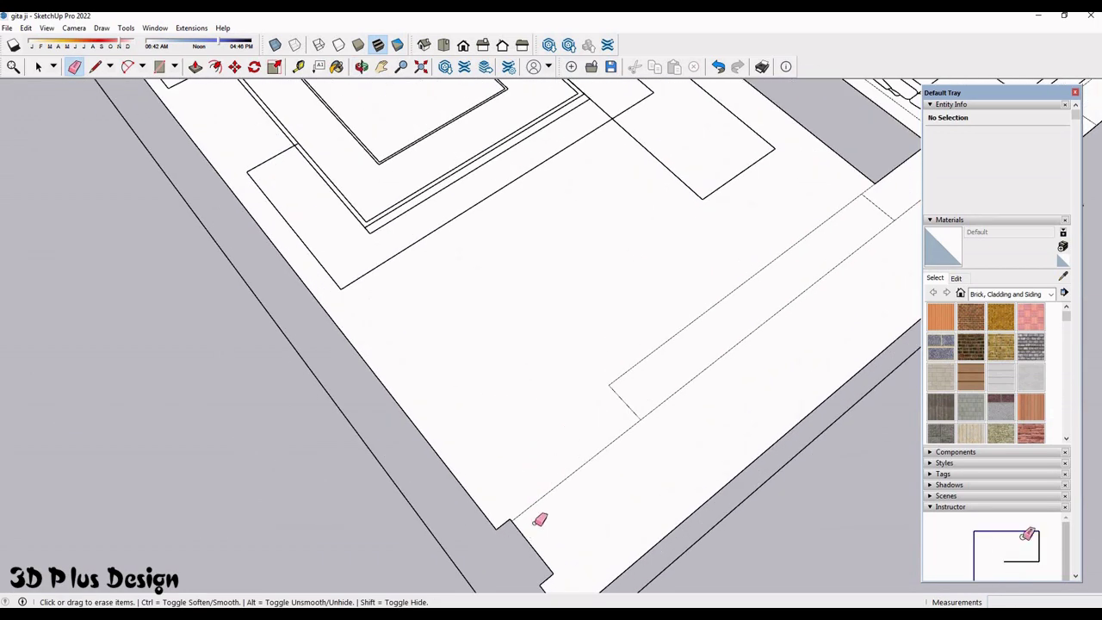
- Draw new edges from the wall's outer corner to close the end of the strip
key("l")
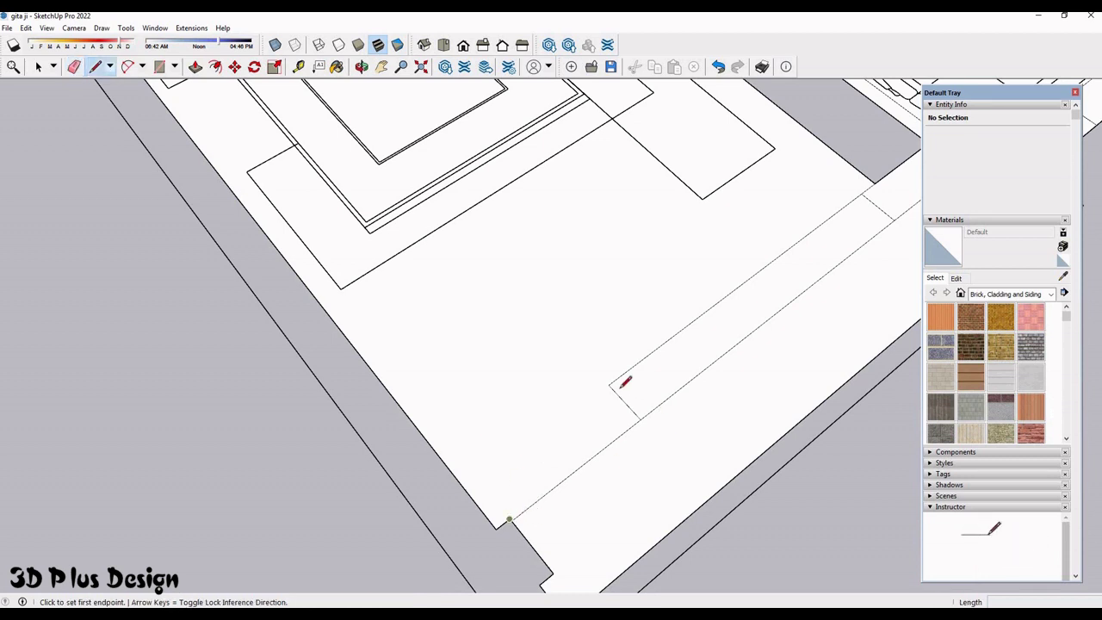
left_click(608, 385)
left_click(493, 471)
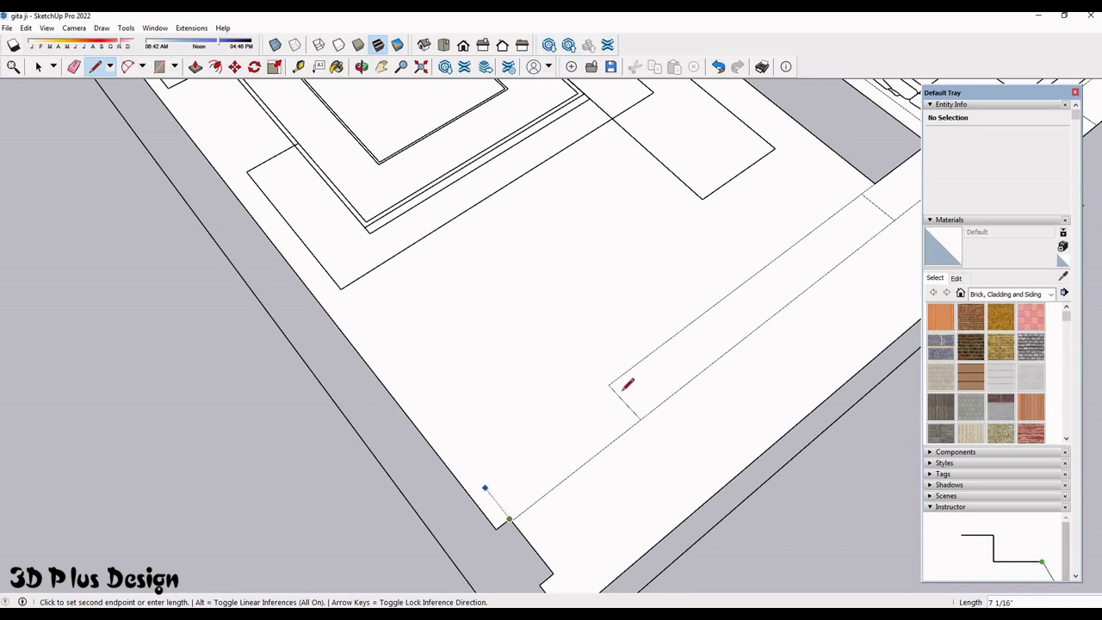
left_click(482, 472)
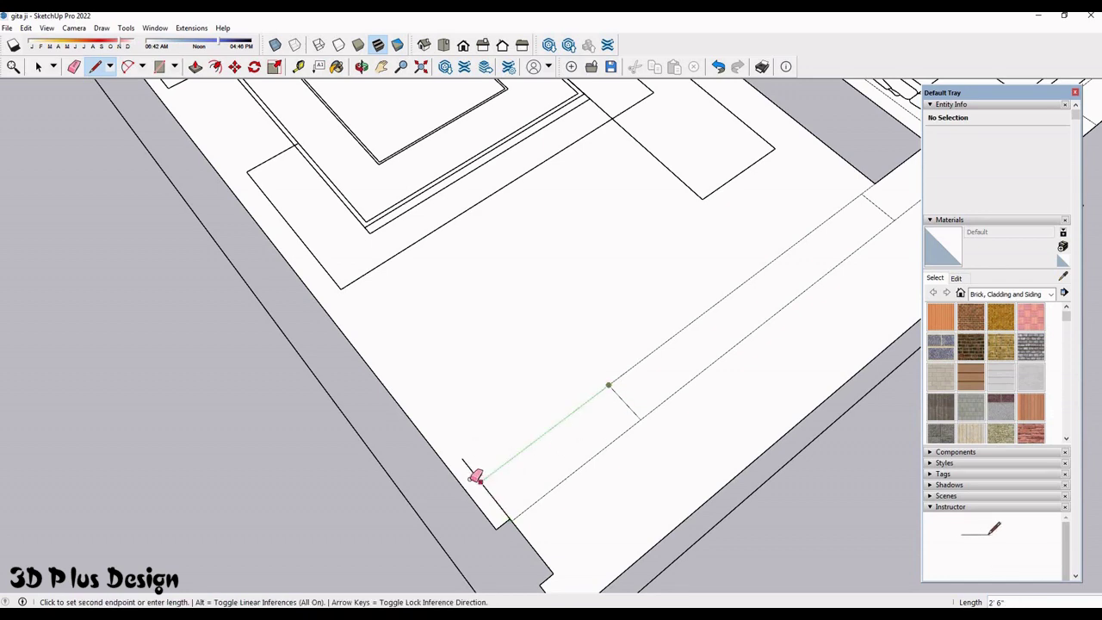
left_click(479, 479)
key("e")
scroll(524, 475, "down", 3)
- Line up the three floor plans and fill the grey gap by the stairwell door with a rectangle
scroll(568, 467, "down", 3)
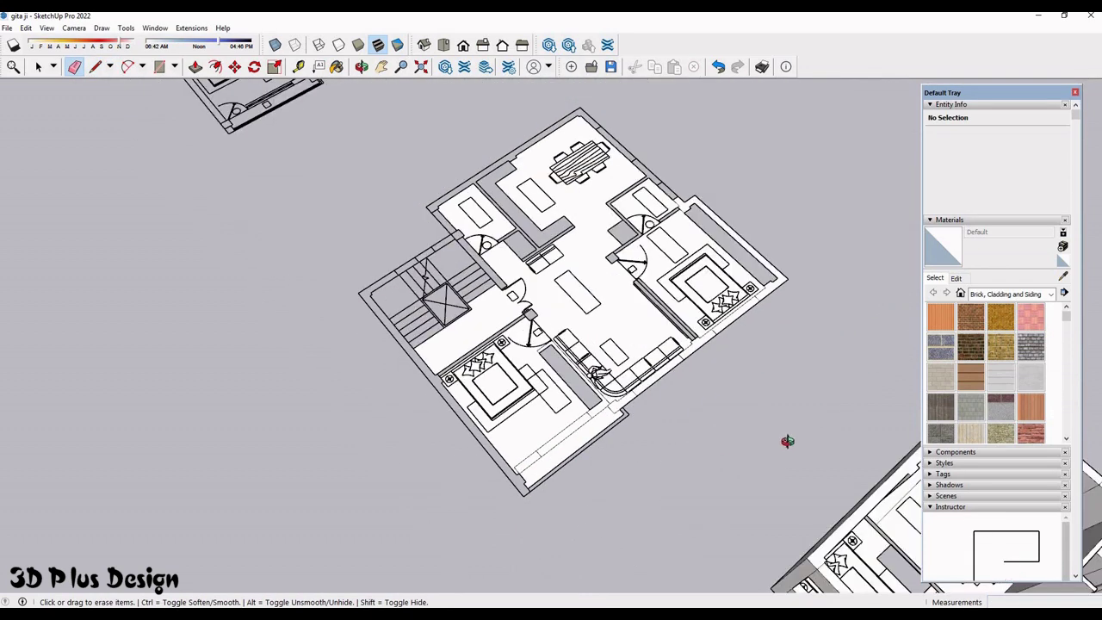
scroll(787, 438, "down", 3)
middle_click_drag(787, 434, 615, 405)
scroll(615, 405, "up", 2)
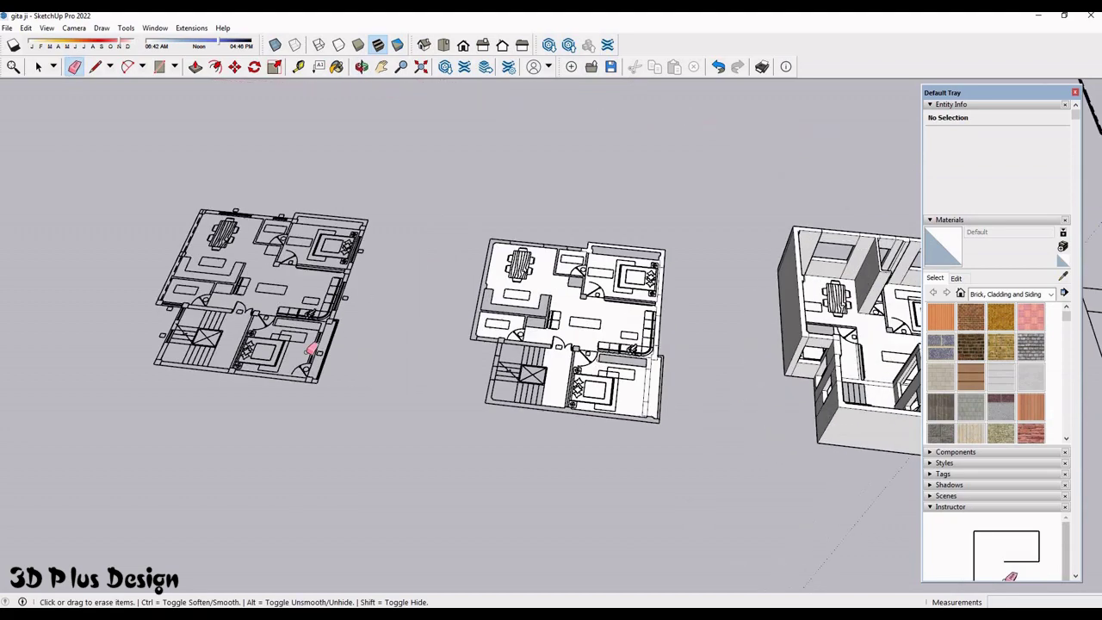
scroll(311, 349, "up", 5)
scroll(313, 358, "down", 2)
scroll(312, 364, "up", 5)
key("r")
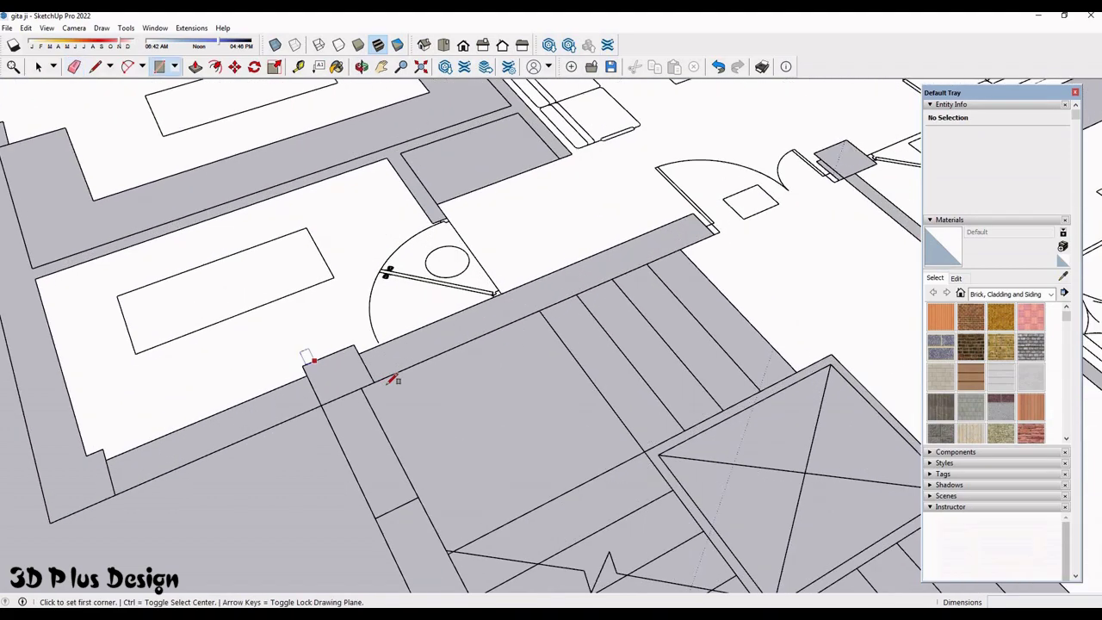
scroll(310, 360, "up", 1)
left_click(296, 367)
left_click(487, 367)
- Zoom to the middle plan's lower-left room wall to trace its edges with lines
scroll(534, 368, "down", 2)
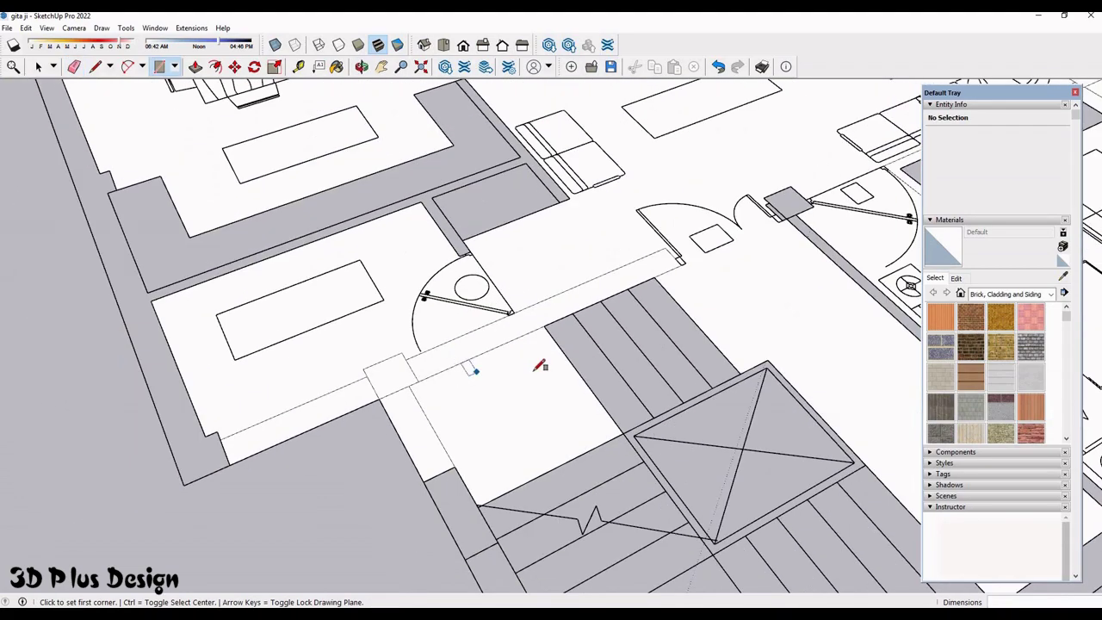
scroll(534, 368, "down", 2)
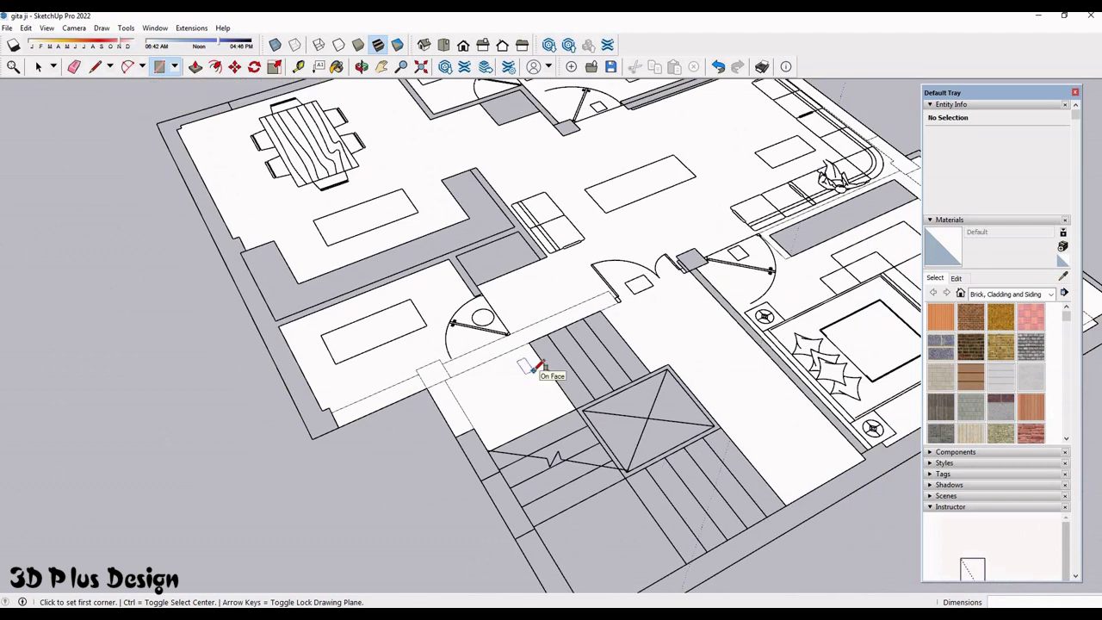
scroll(422, 349, "down", 3)
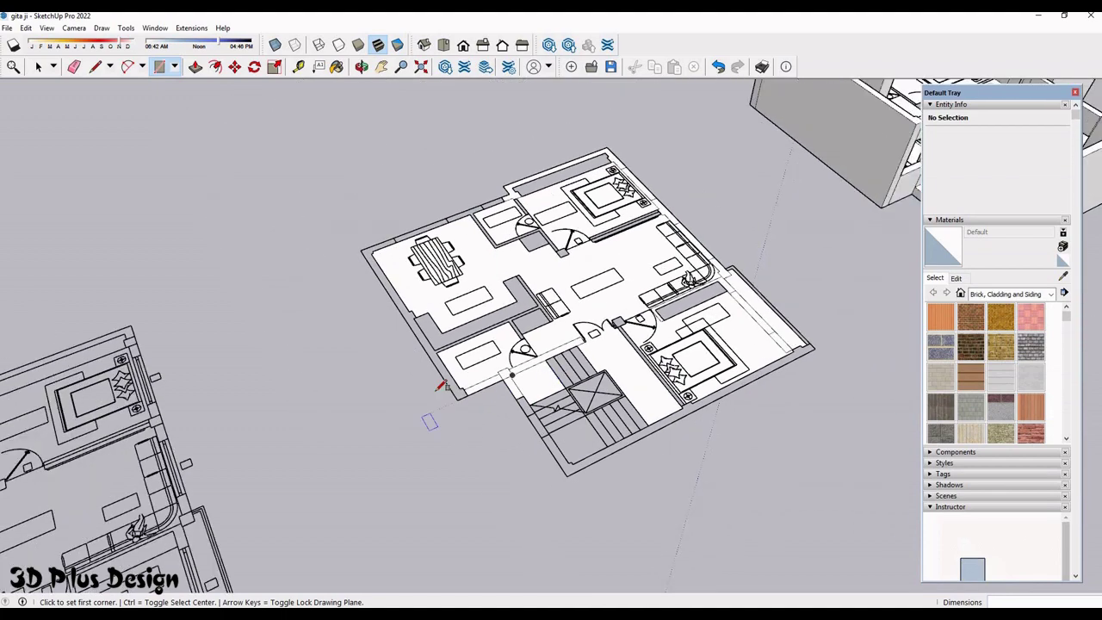
scroll(439, 382, "up", 2)
scroll(519, 388, "up", 3)
scroll(511, 405, "up", 2)
key("l")
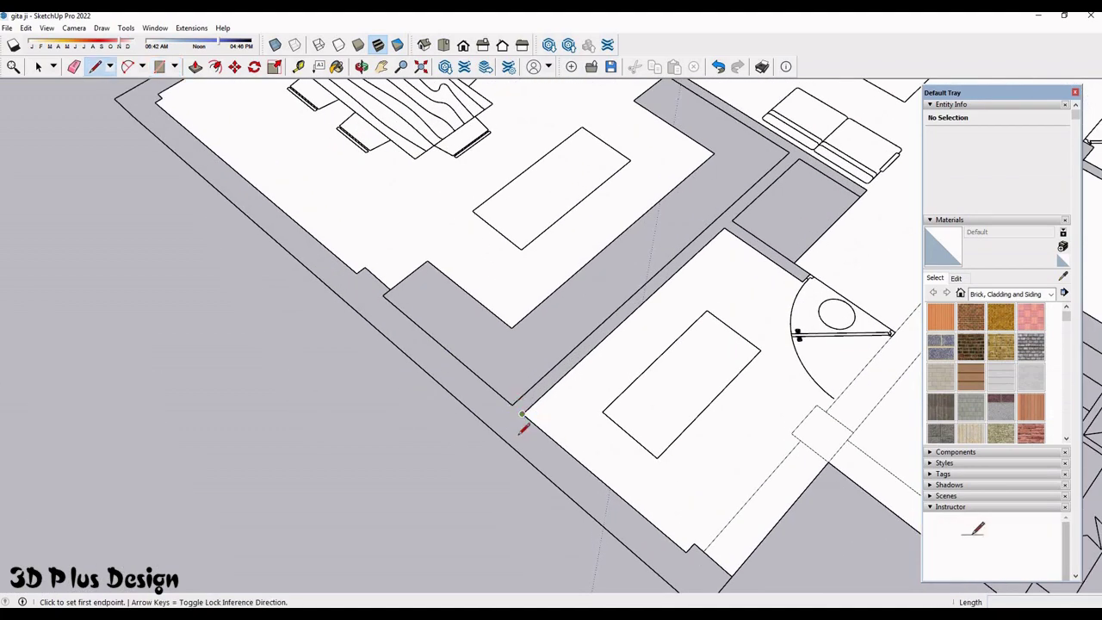
scroll(522, 422, "down", 2)
scroll(522, 423, "down", 3)
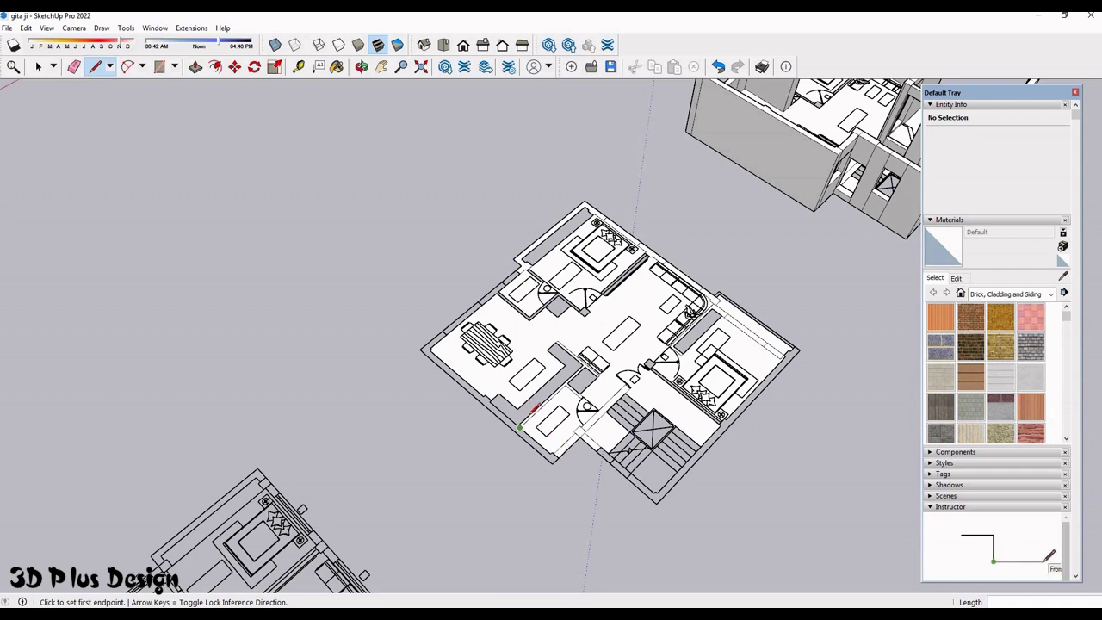
- Draw two rectangles that turn the upper wall tops around the dining room into faces
scroll(532, 412, "up", 2)
scroll(465, 336, "up", 2)
scroll(413, 331, "up", 2)
scroll(372, 327, "up", 2)
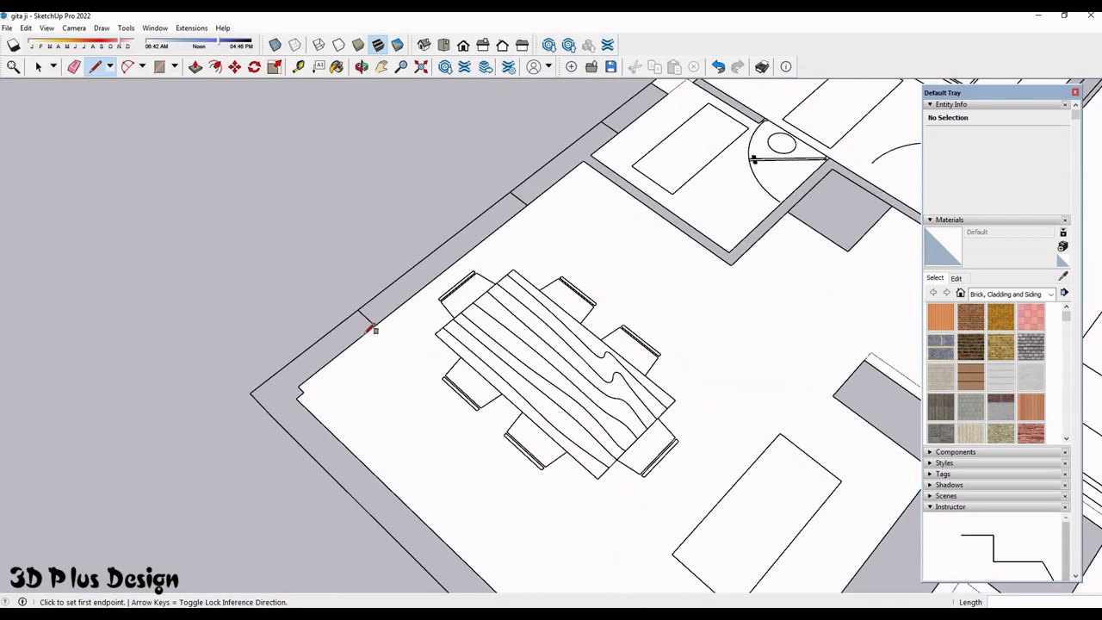
scroll(372, 329, "up", 2)
key("r")
left_click(362, 331)
left_click(573, 238)
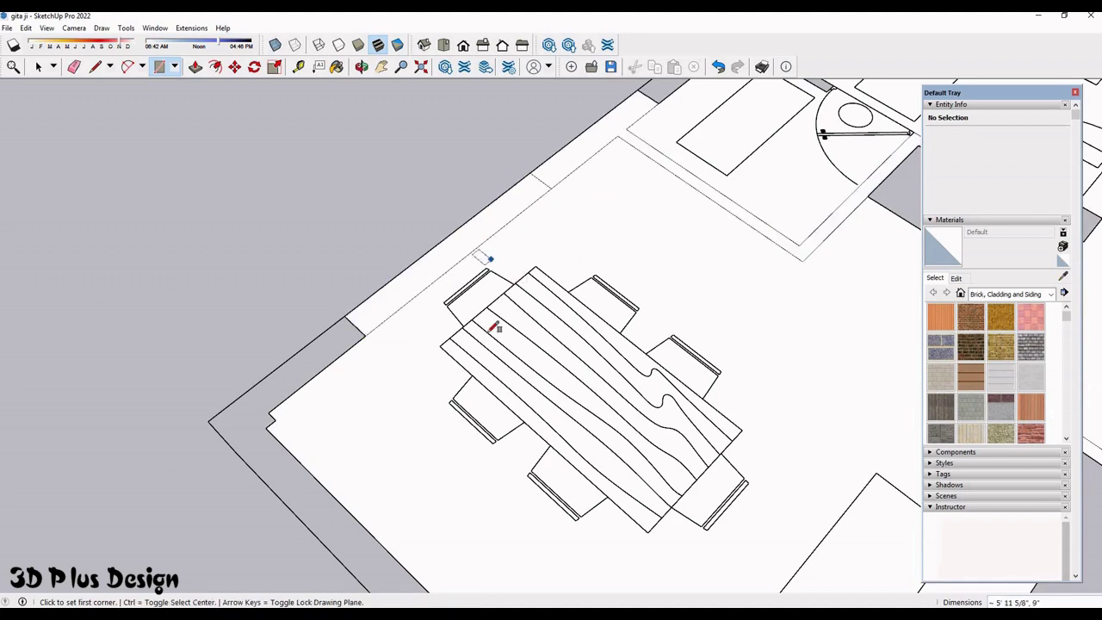
scroll(493, 328, "down", 3)
scroll(543, 267, "up", 4)
left_click(533, 325)
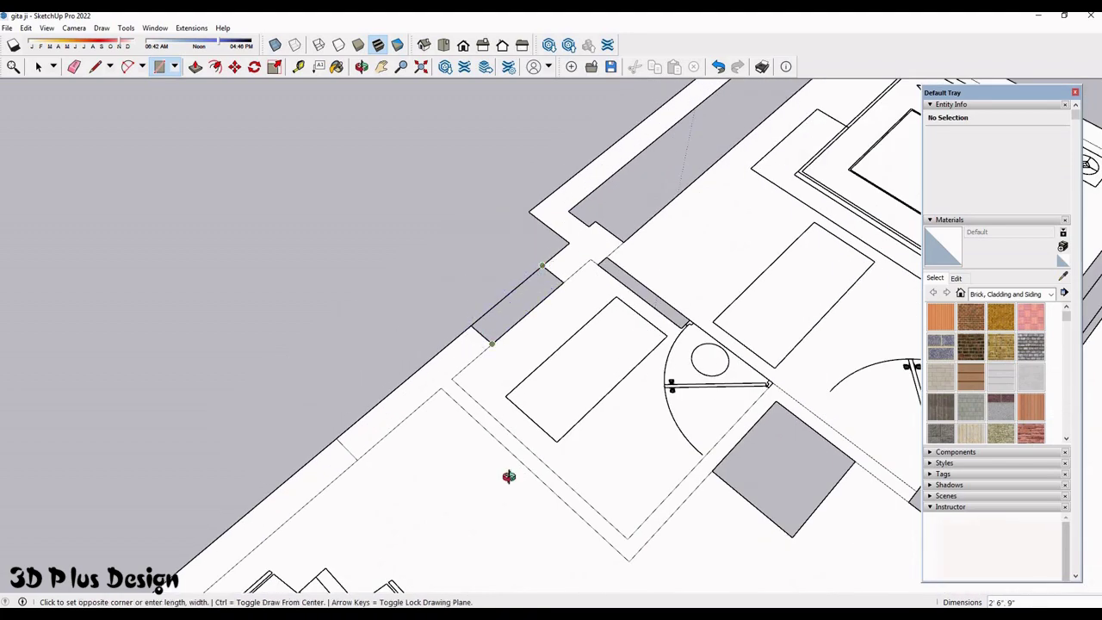
left_click(472, 328)
- Draw a closing edge beside the lower-left wall corner
scroll(508, 465, "down", 3)
scroll(497, 480, "down", 3)
scroll(517, 465, "up", 2)
scroll(492, 460, "up", 3)
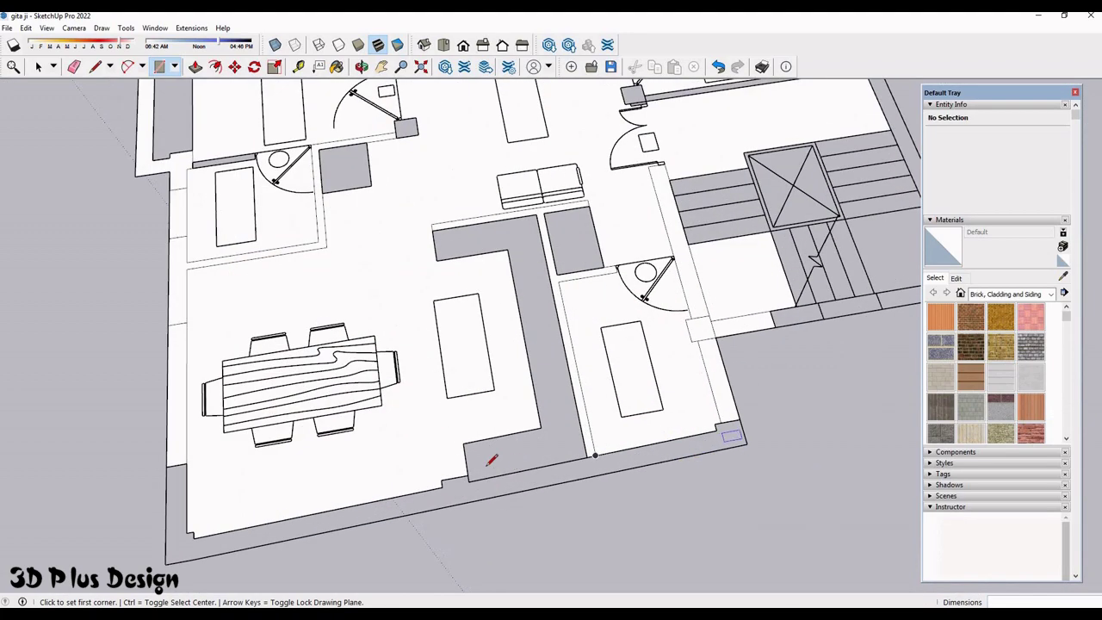
key("l")
scroll(517, 469, "up", 2)
scroll(451, 525, "down", 4)
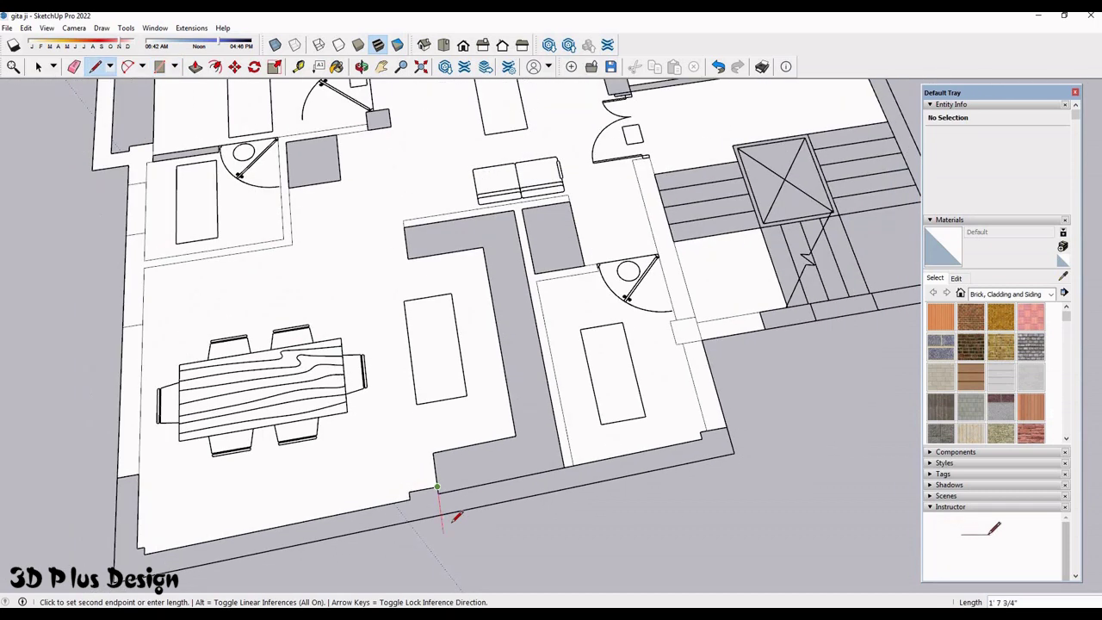
scroll(566, 461, "up", 2)
scroll(329, 499, "down", 1)
scroll(301, 430, "down", 2)
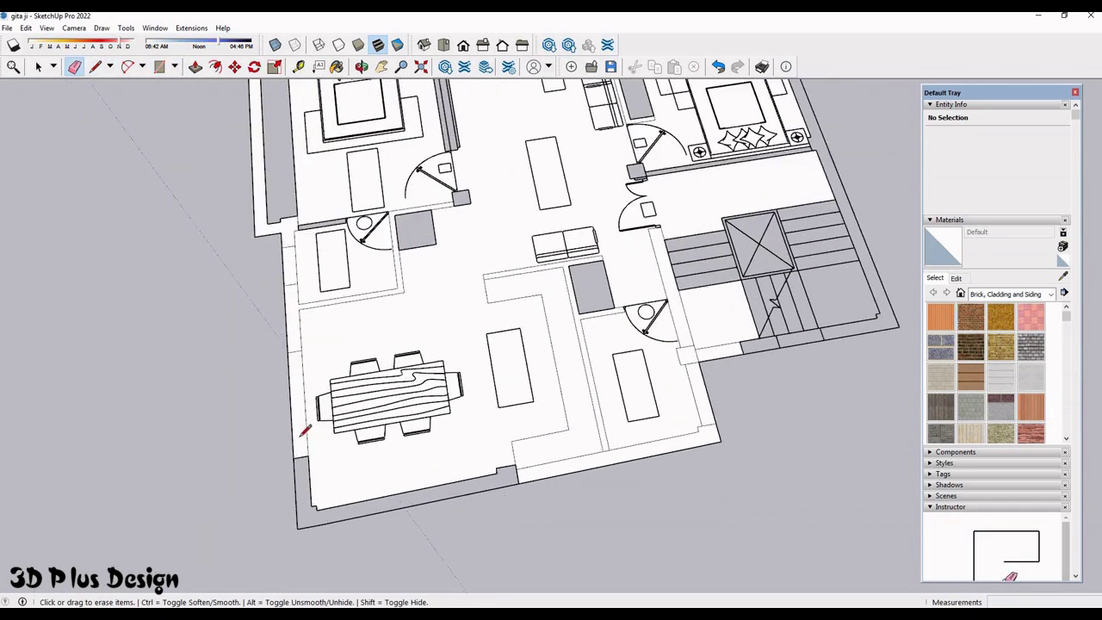
scroll(202, 430, "up", 3)
left_click(239, 445)
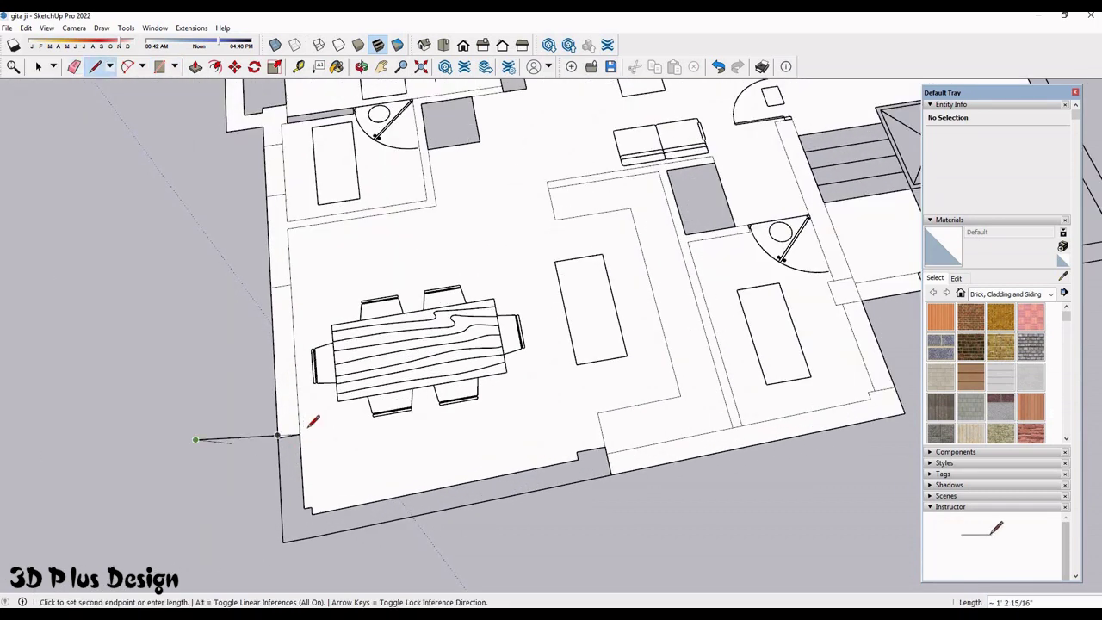
key("Escape")
scroll(284, 435, "up", 2)
left_click(135, 458)
left_click(273, 435)
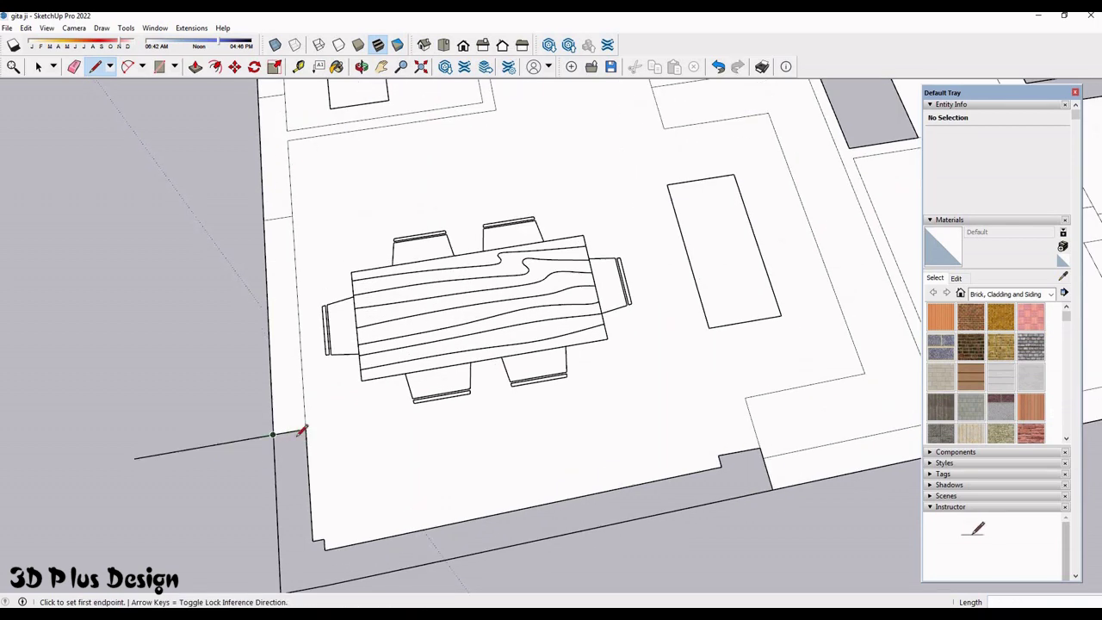
scroll(283, 430, "down", 2)
- Draw rectangle faces over the left wall top and along the bottom wall
key("r")
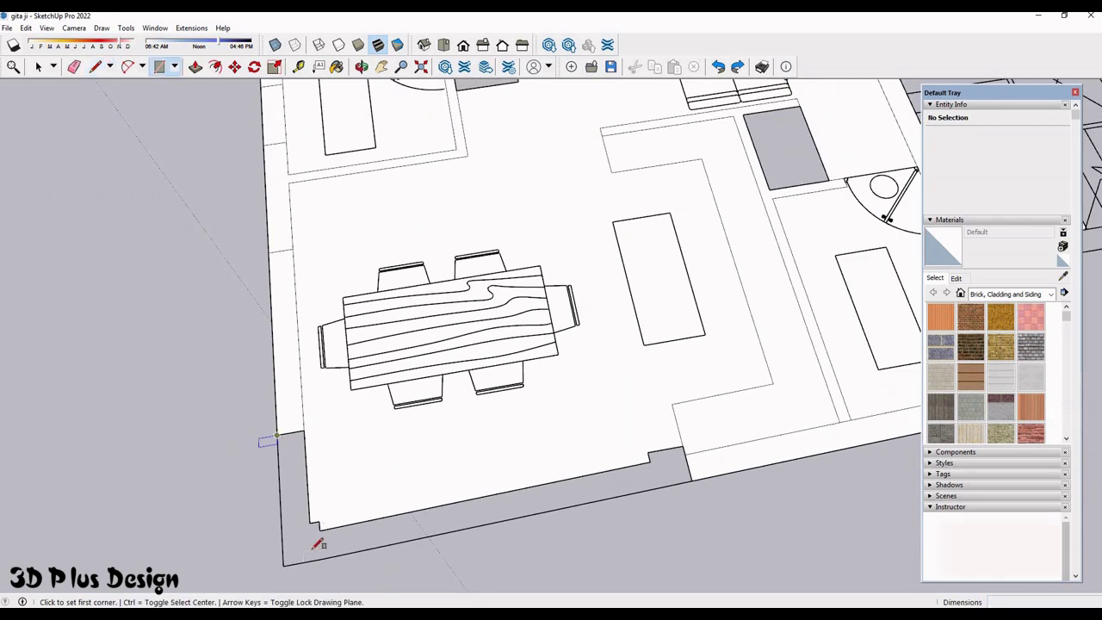
left_click(311, 561)
left_click(281, 432)
scroll(778, 461, "up", 2)
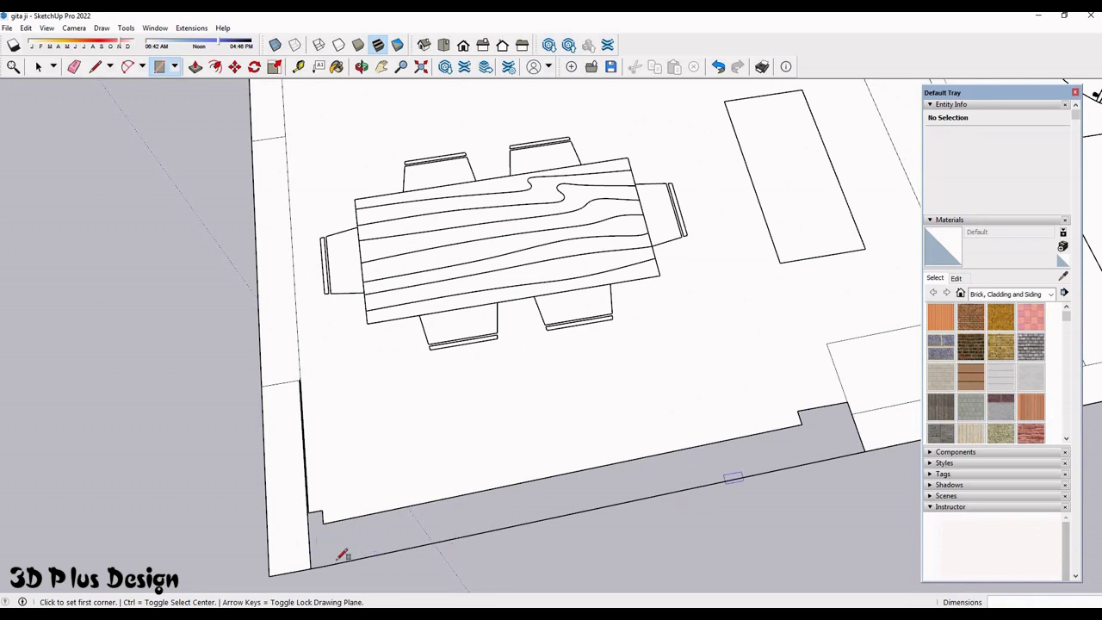
left_click(310, 568)
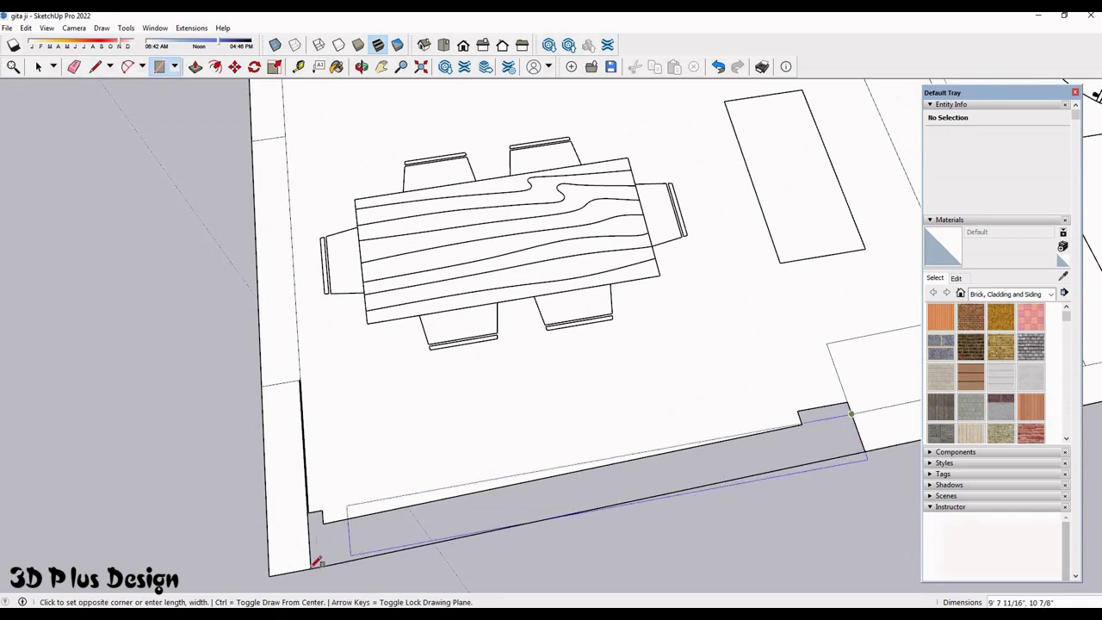
left_click(594, 497)
scroll(689, 426, "down", 2)
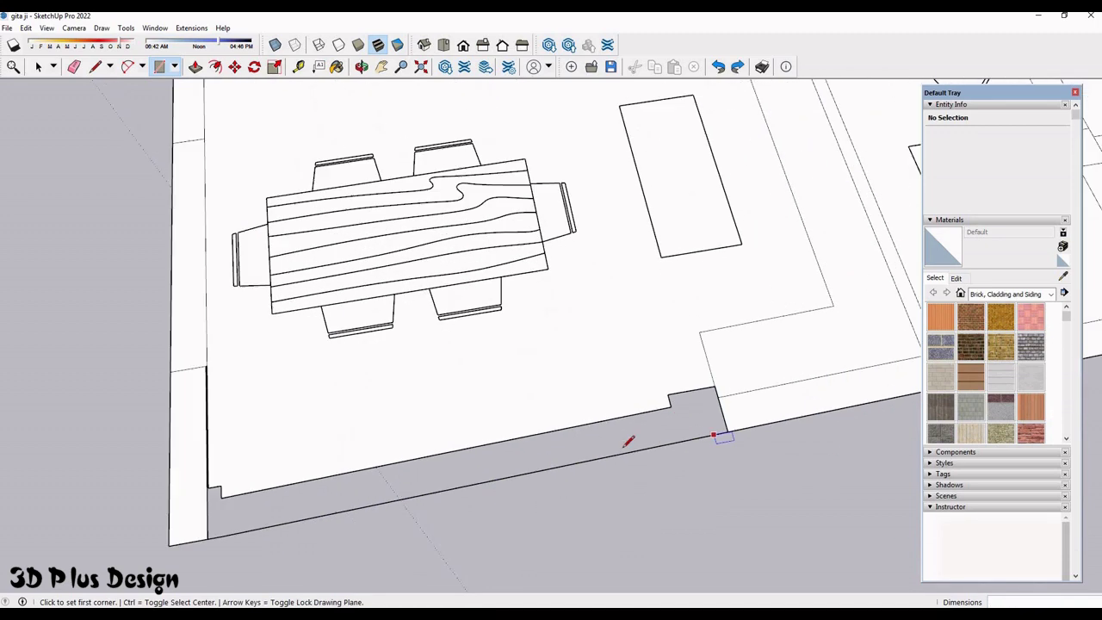
scroll(718, 387, "down", 2)
key("l")
scroll(412, 453, "up", 3)
left_click(303, 476)
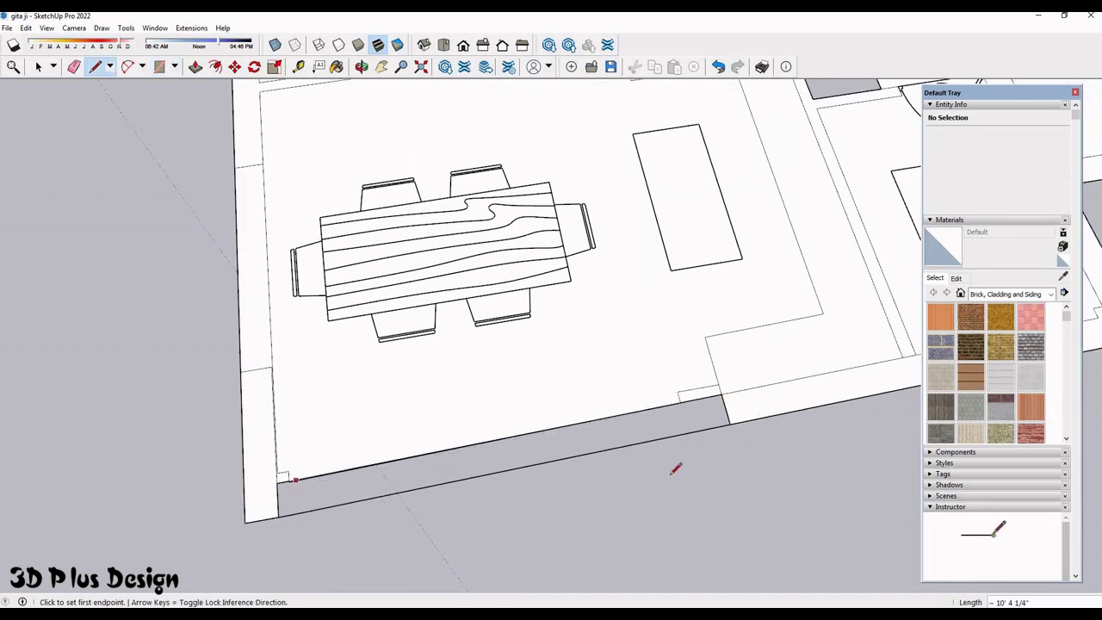
- Draw an edge from the wall notch to close a strip along the wall
scroll(770, 319, "down", 2)
middle_click_drag(770, 320, 824, 295)
scroll(738, 201, "up", 3)
scroll(762, 232, "up", 2)
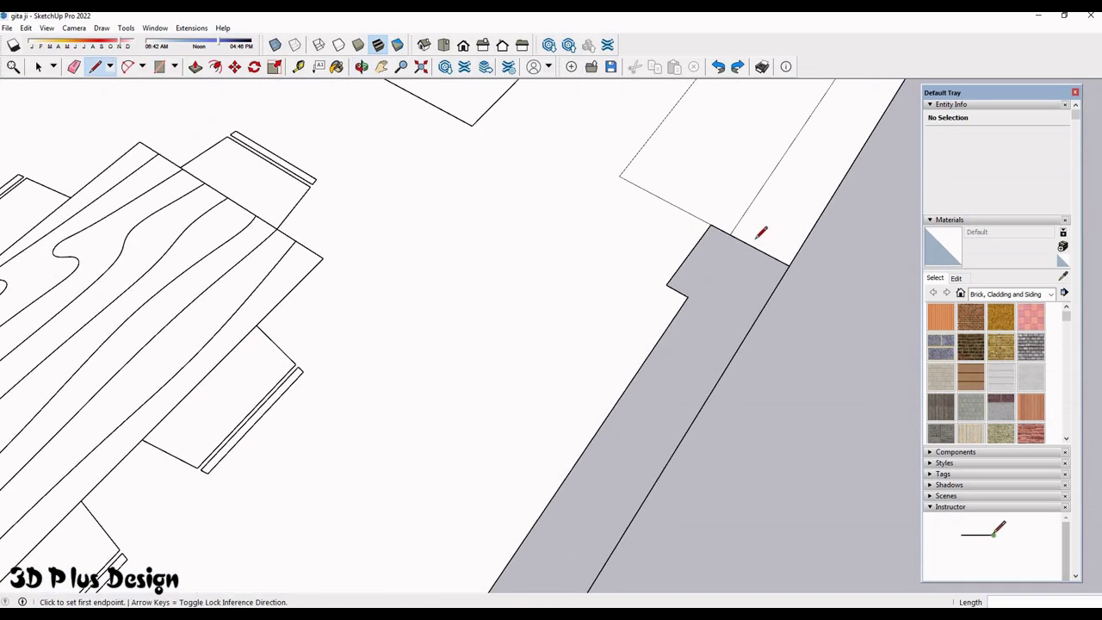
scroll(761, 232, "up", 2)
scroll(750, 302, "up", 2)
scroll(509, 216, "down", 2)
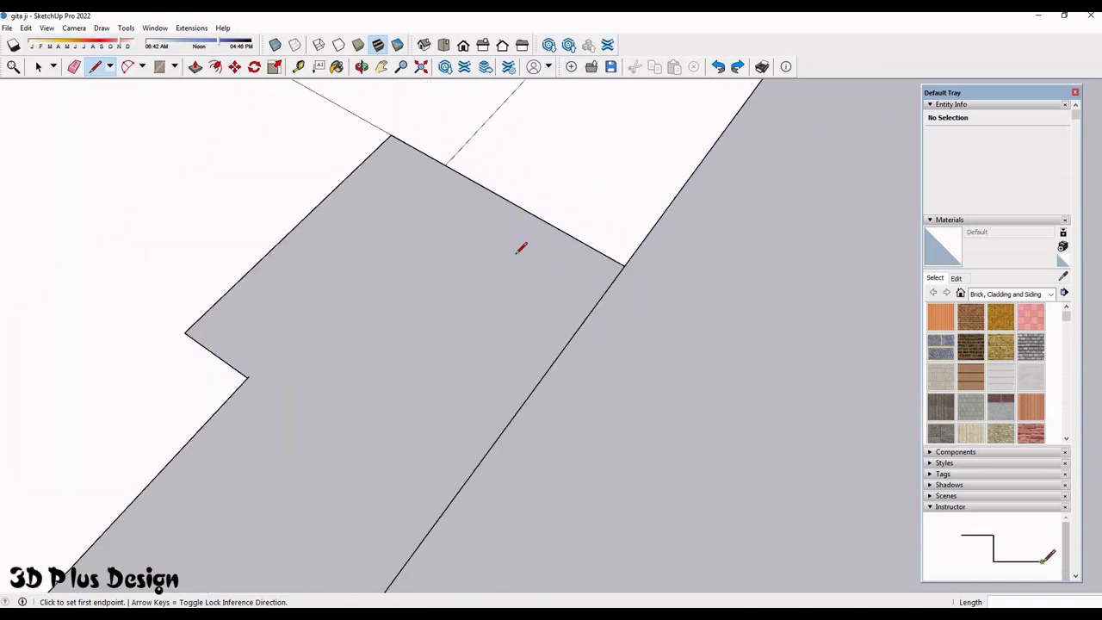
left_click(492, 192)
scroll(388, 409, "down", 3)
scroll(376, 401, "down", 2)
scroll(385, 411, "down", 1)
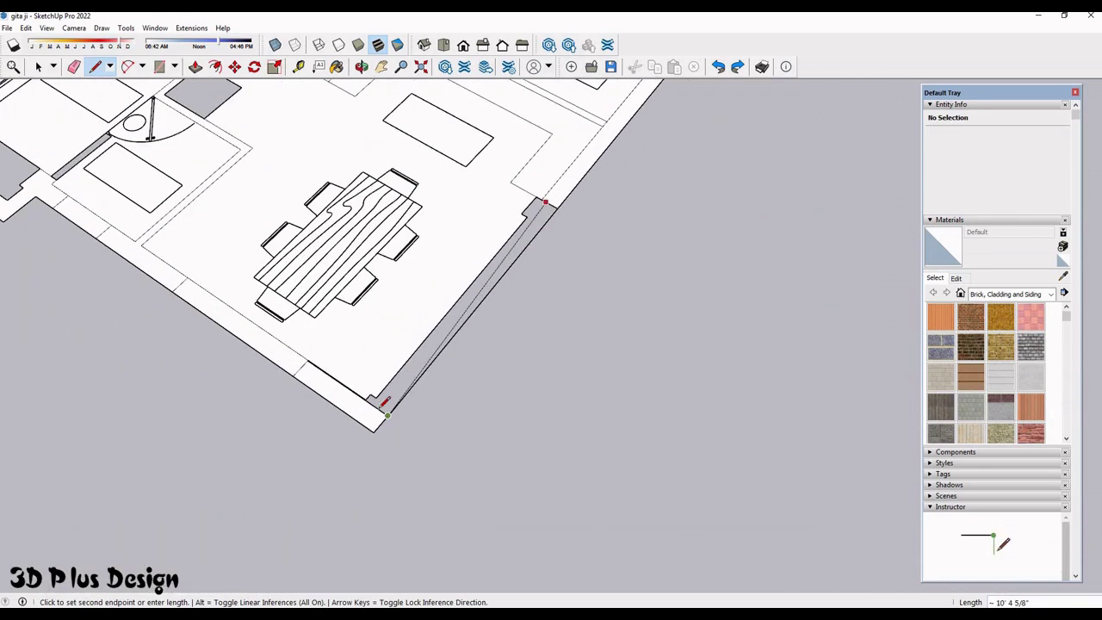
scroll(381, 407, "up", 1)
left_click(370, 406)
scroll(373, 452, "up", 3)
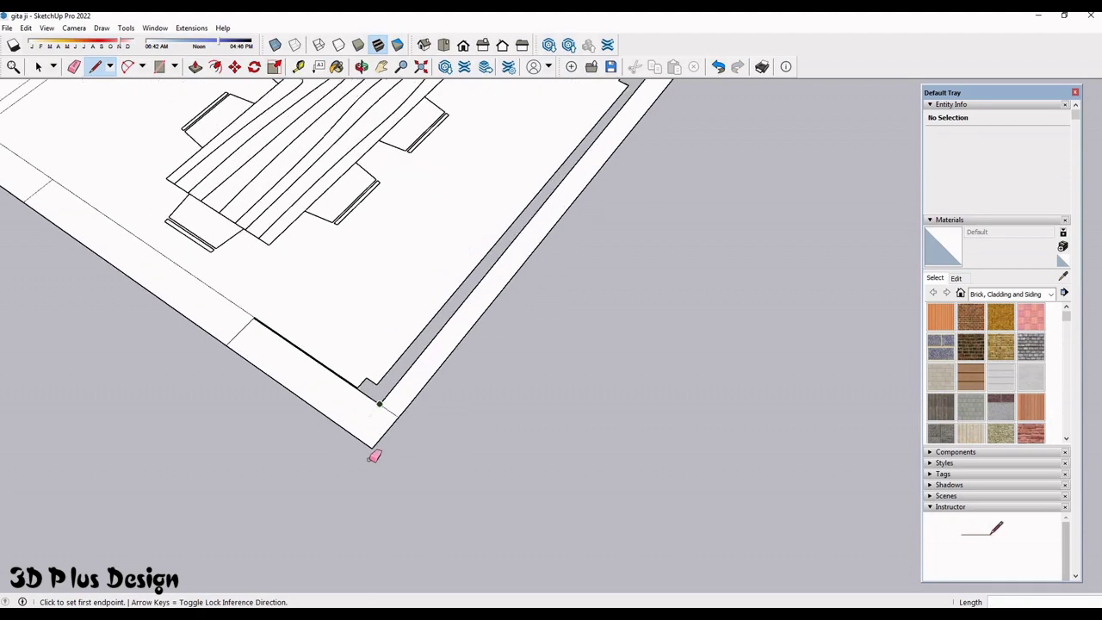
- Erase stray edges and orbit to view the whole floor plan
key("e")
scroll(448, 362, "down", 1)
scroll(500, 293, "down", 2)
scroll(482, 345, "up", 2)
scroll(517, 344, "up", 2)
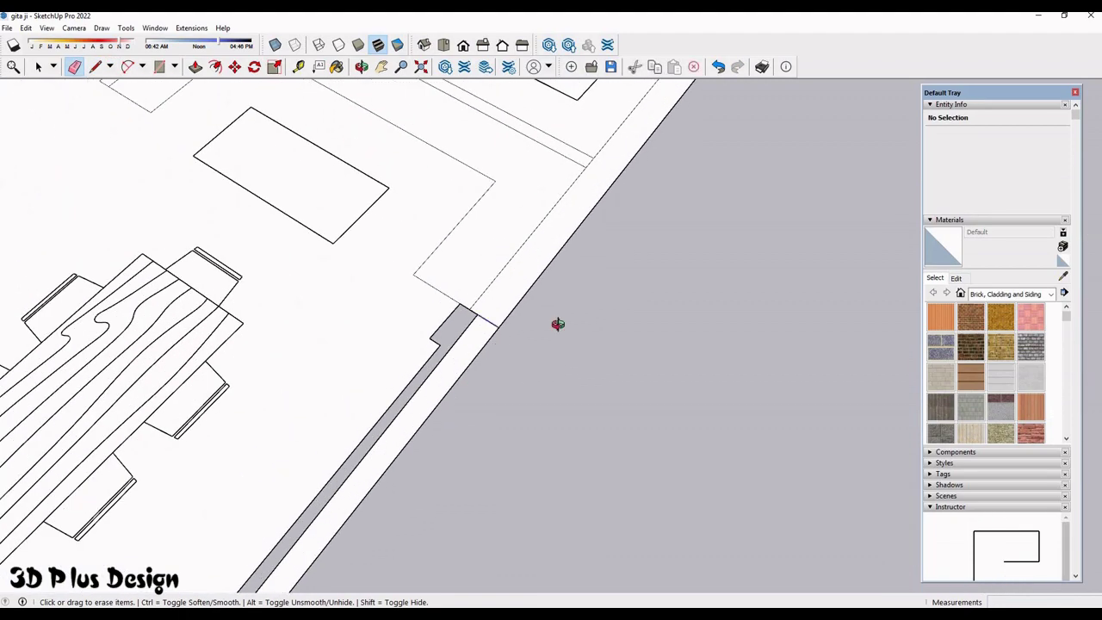
scroll(558, 324, "down", 5)
mouse_move(460, 353)
middle_mouse_down()
mouse_move(526, 298)
mouse_move(526, 315)
mouse_move(545, 284)
middle_mouse_up()
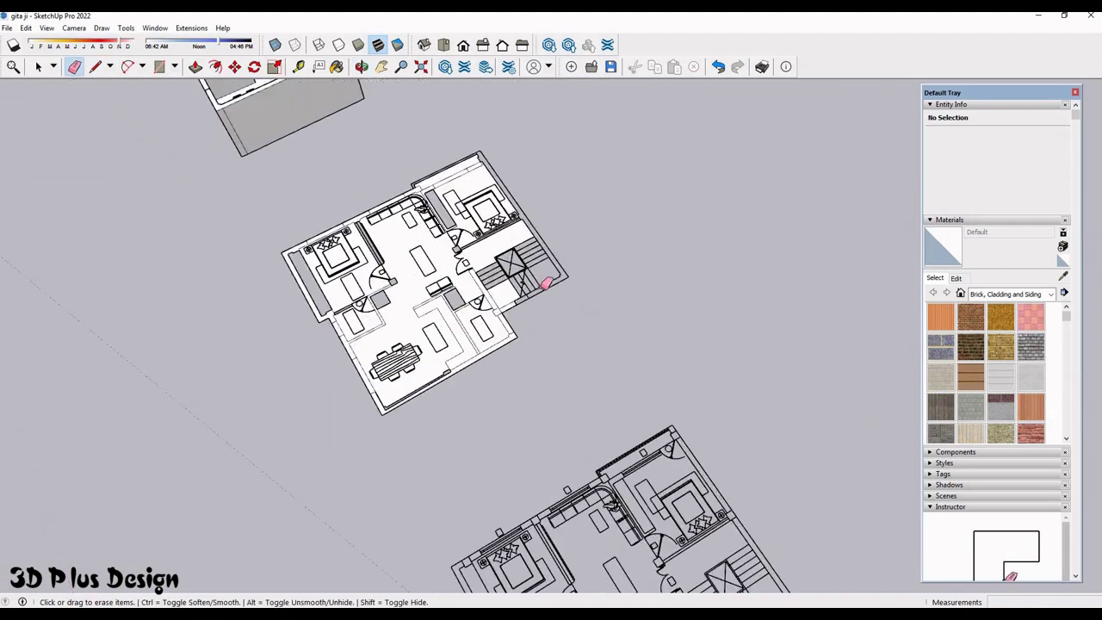
scroll(545, 284, "up", 2)
scroll(582, 282, "up", 3)
scroll(517, 263, "up", 3)
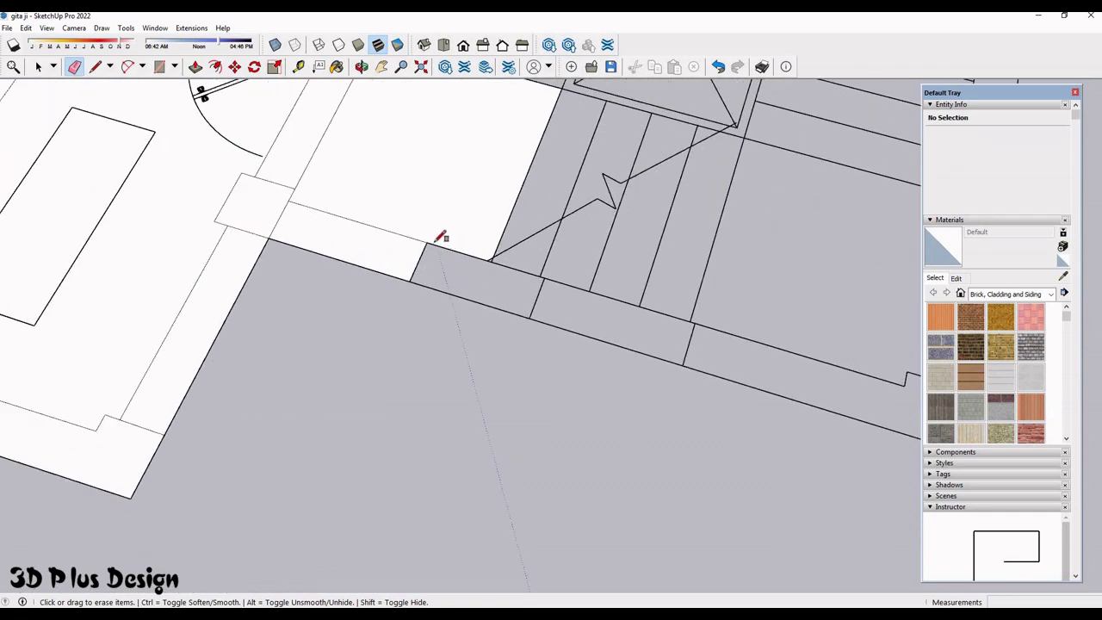
- Fill the stair-side wall gap with a rectangle face
key("r")
left_click(534, 319)
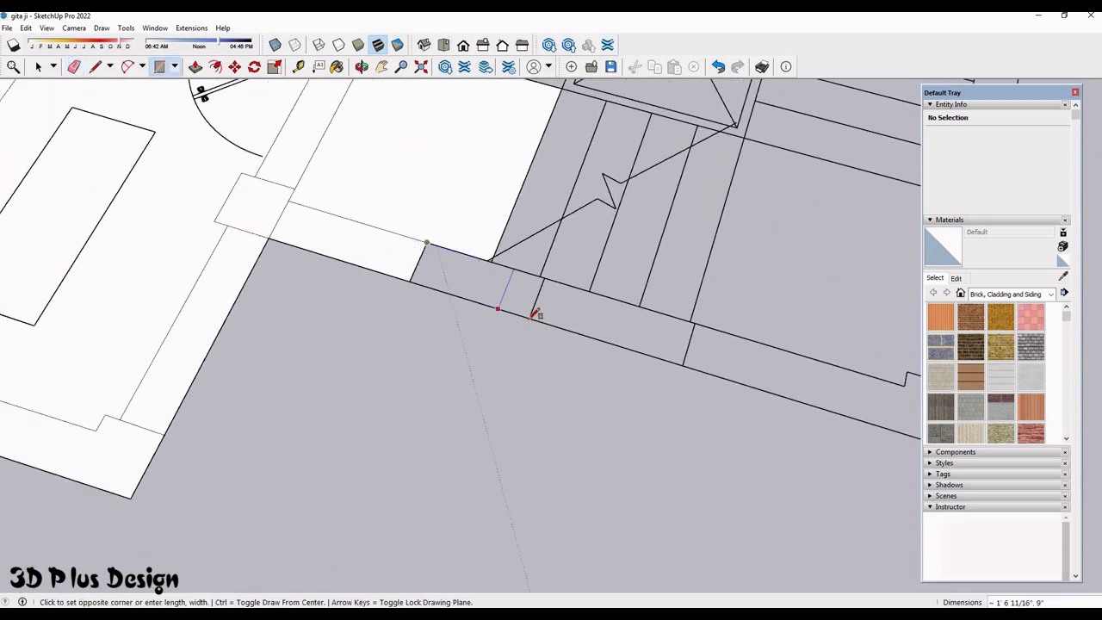
left_click(644, 316)
scroll(586, 350, "down", 3)
scroll(743, 327, "down", 2)
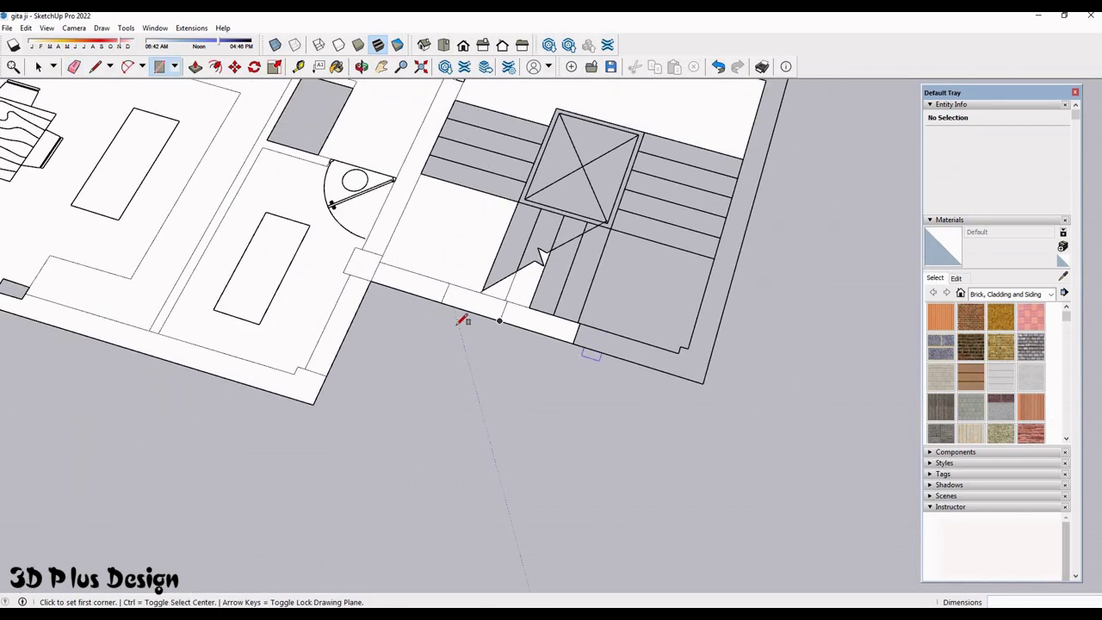
scroll(646, 250, "down", 2)
scroll(647, 249, "down", 3)
middle_click_drag(648, 249, 627, 414)
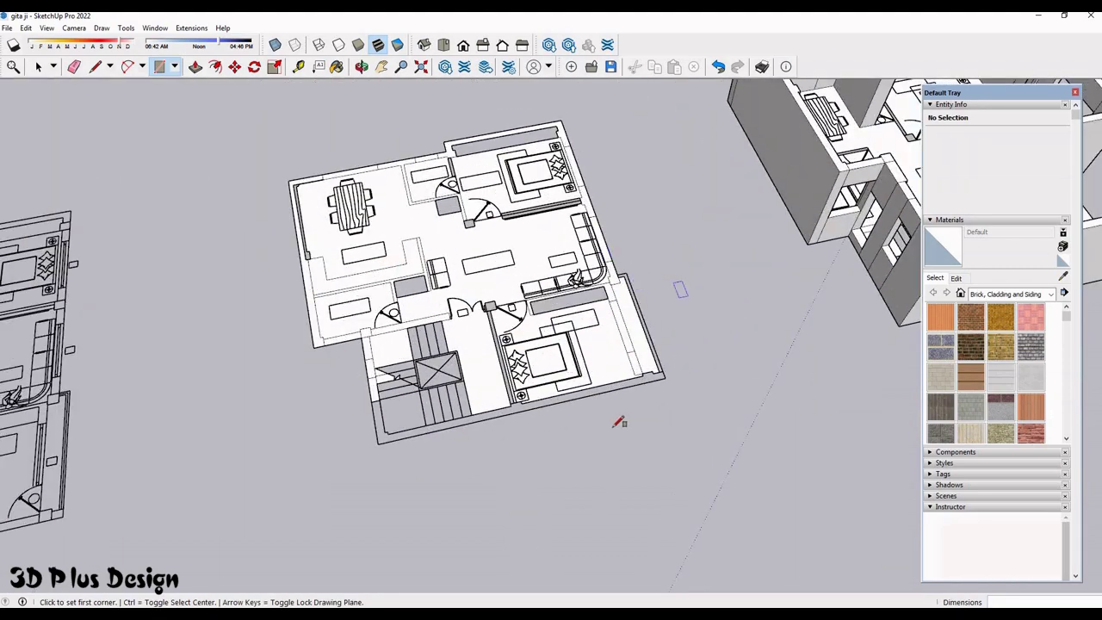
scroll(626, 413, "up", 3)
scroll(627, 402, "up", 3)
scroll(603, 419, "up", 2)
- Clean up stray edges around the lower-right wall corner
key("l")
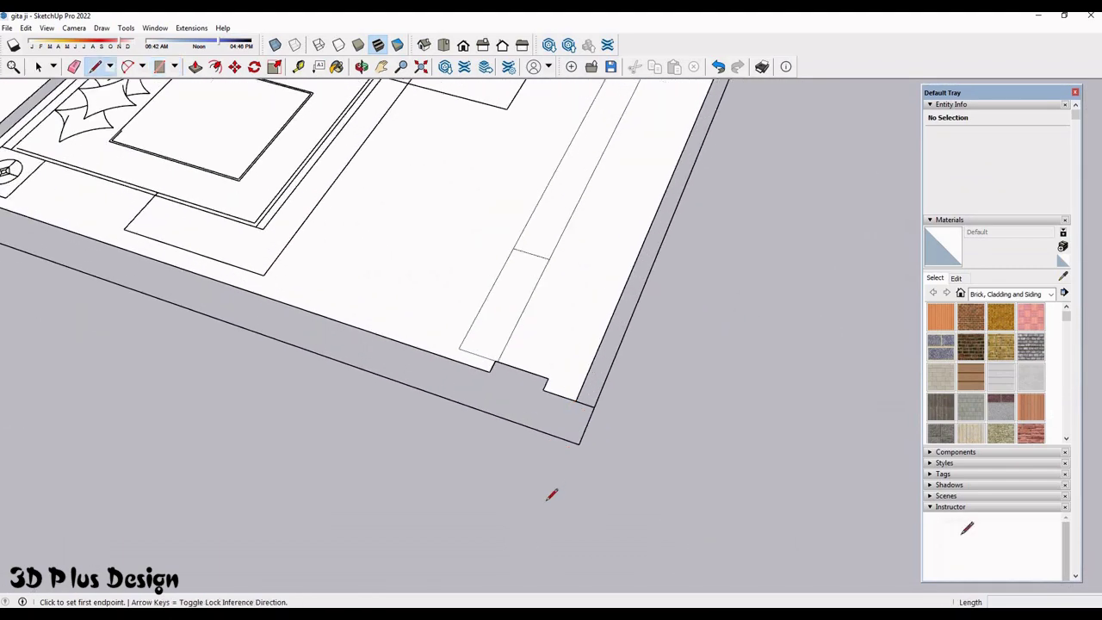
left_click(579, 465)
scroll(514, 477, "down", 2)
scroll(571, 374, "down", 2)
key("Escape")
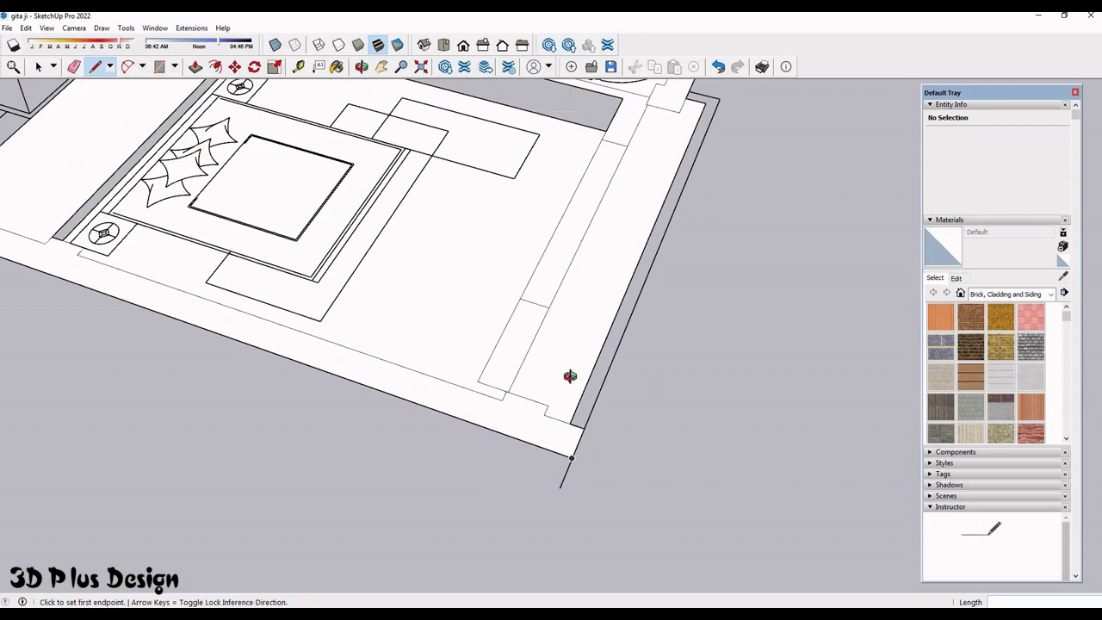
key("e")
scroll(552, 325, "down", 3)
scroll(528, 383, "up", 3)
scroll(525, 381, "up", 2)
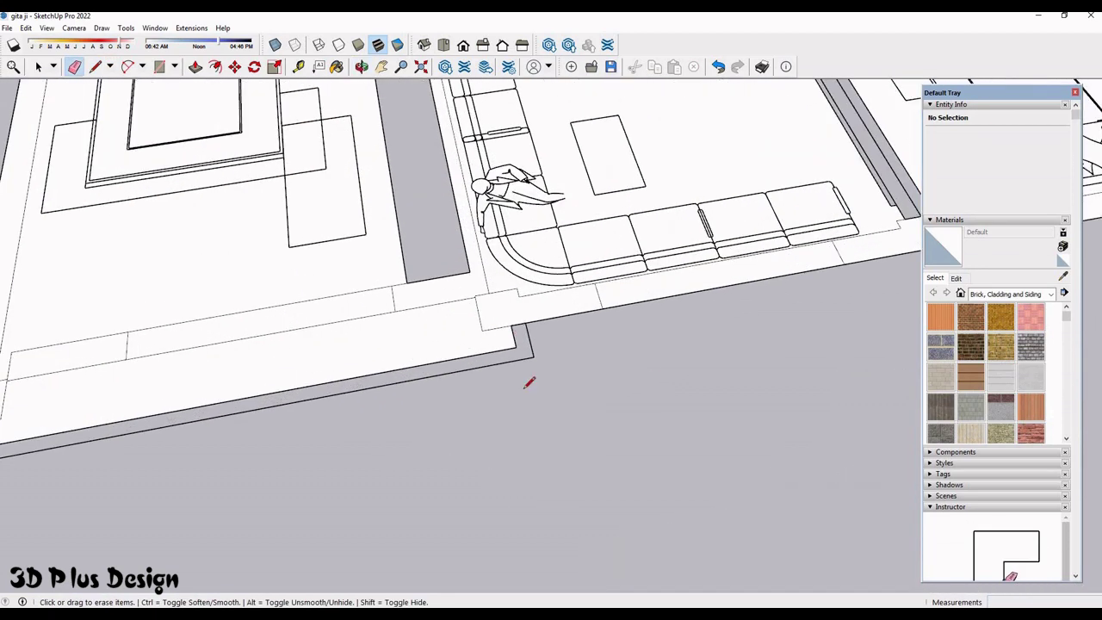
scroll(527, 384, "up", 1)
- Draw a closing edge at the outer wall corner and review the plan from a tilted view
key("l")
left_click(527, 391)
left_click(515, 352)
key("e")
scroll(534, 362, "up", 1)
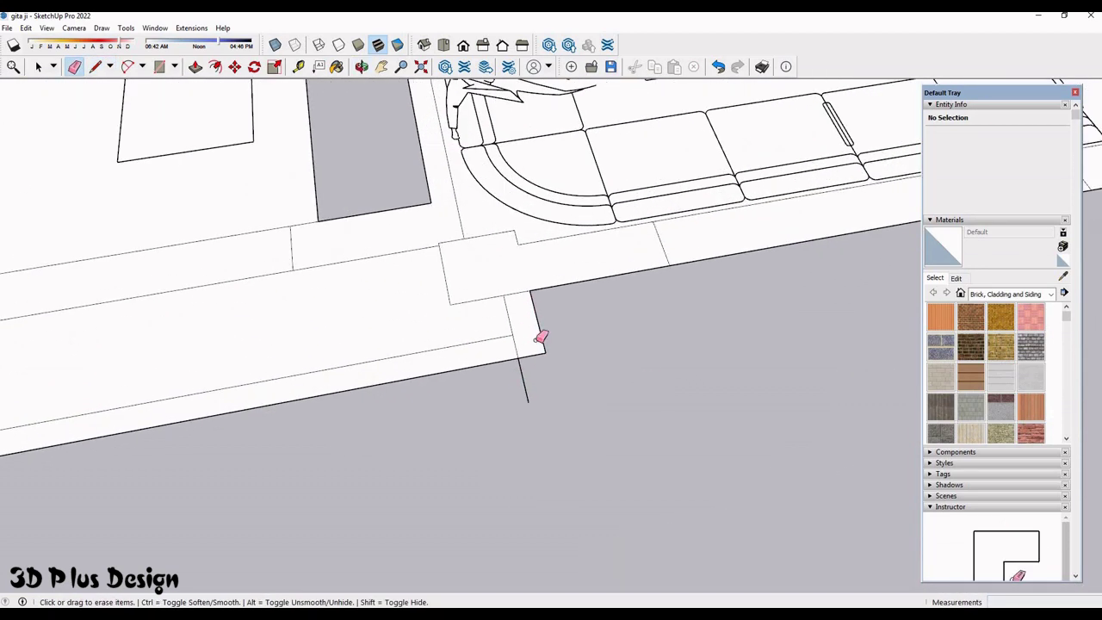
scroll(648, 370, "down", 3)
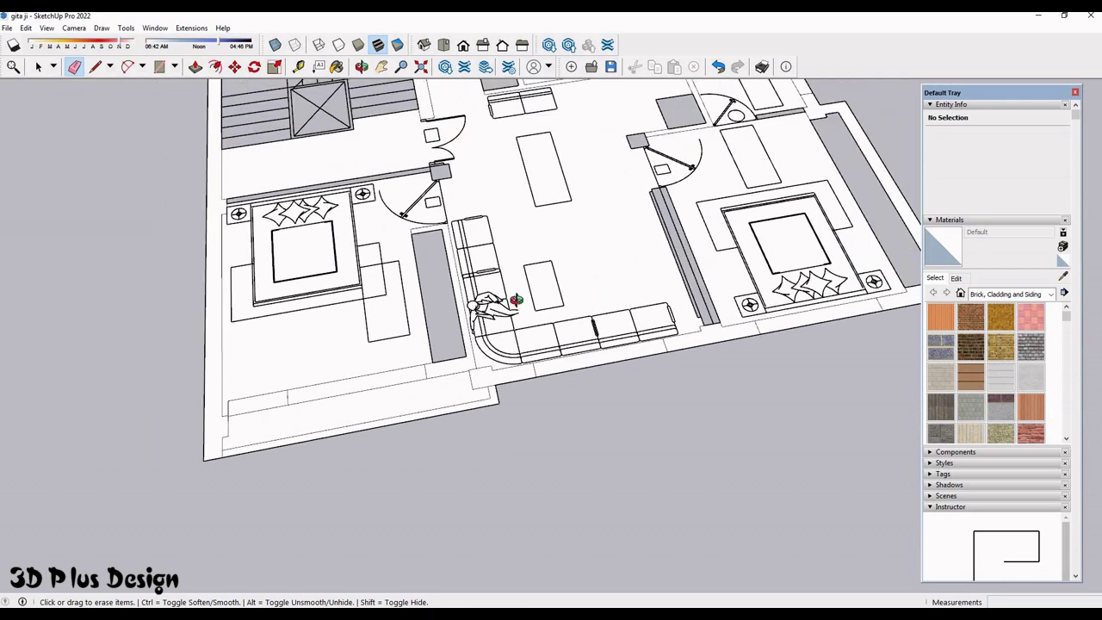
scroll(645, 234, "down", 3)
middle_click_drag(644, 233, 563, 329)
scroll(588, 426, "up", 3)
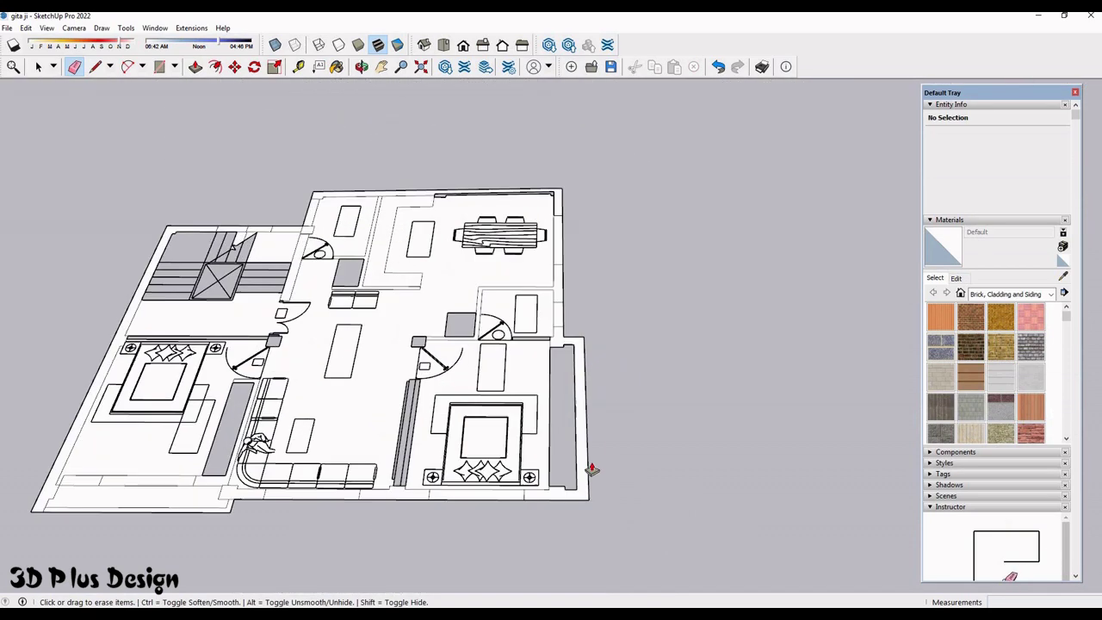
scroll(591, 468, "up", 1)
- Push/Pull the face along the right-hand wall upward
key("p")
left_click(583, 469)
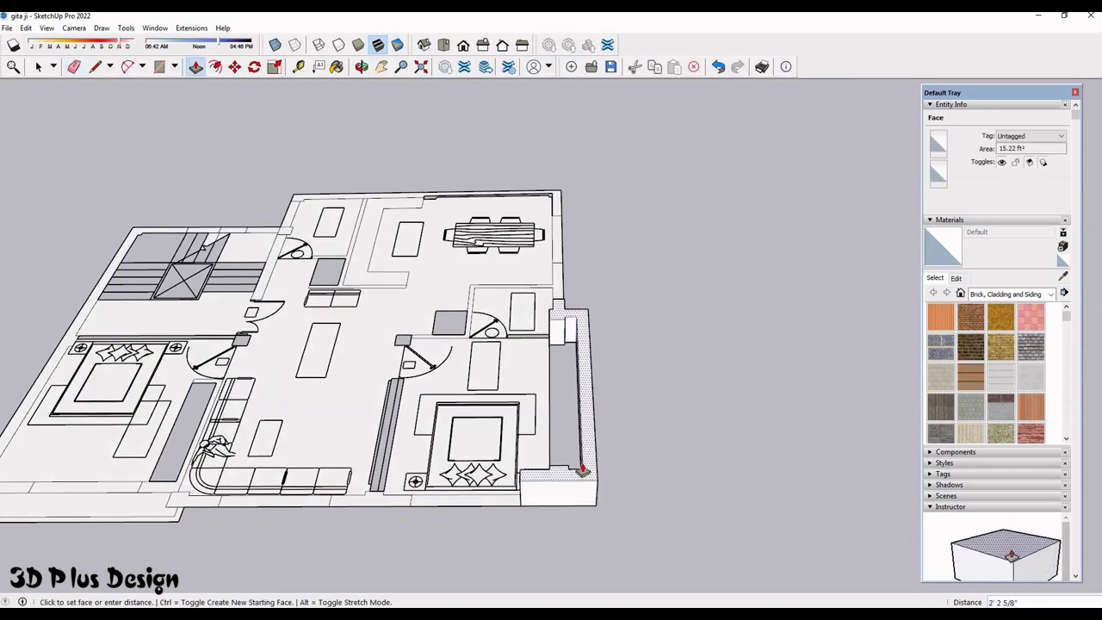
left_click(450, 505)
scroll(388, 508, "down", 3)
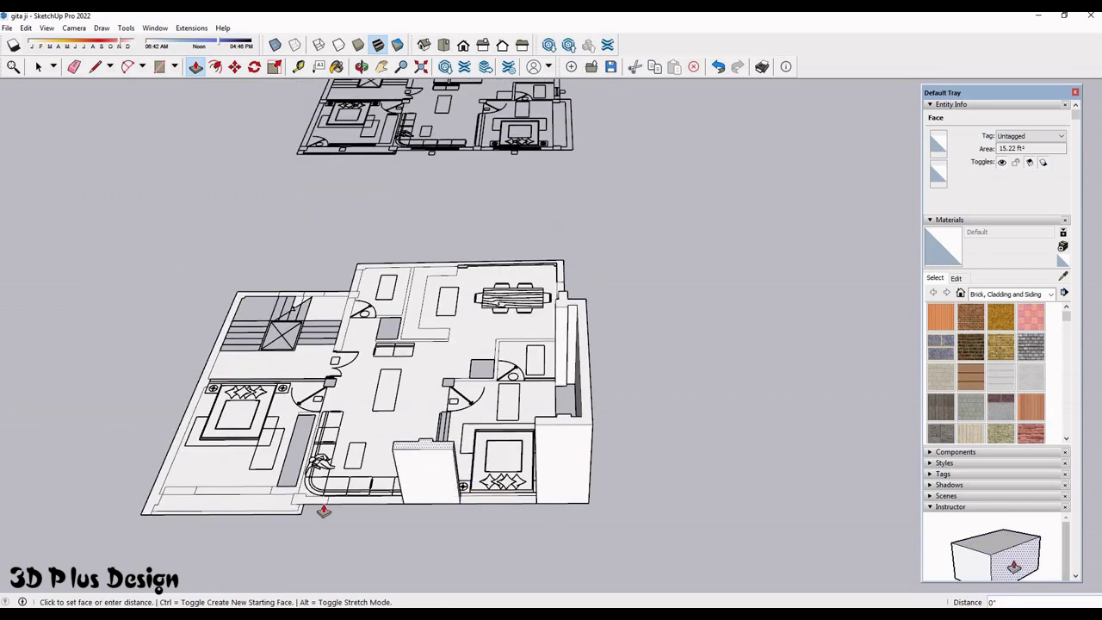
left_click(372, 457)
- Raise the ground-floor pillar squares to 9'4"
left_click(341, 485)
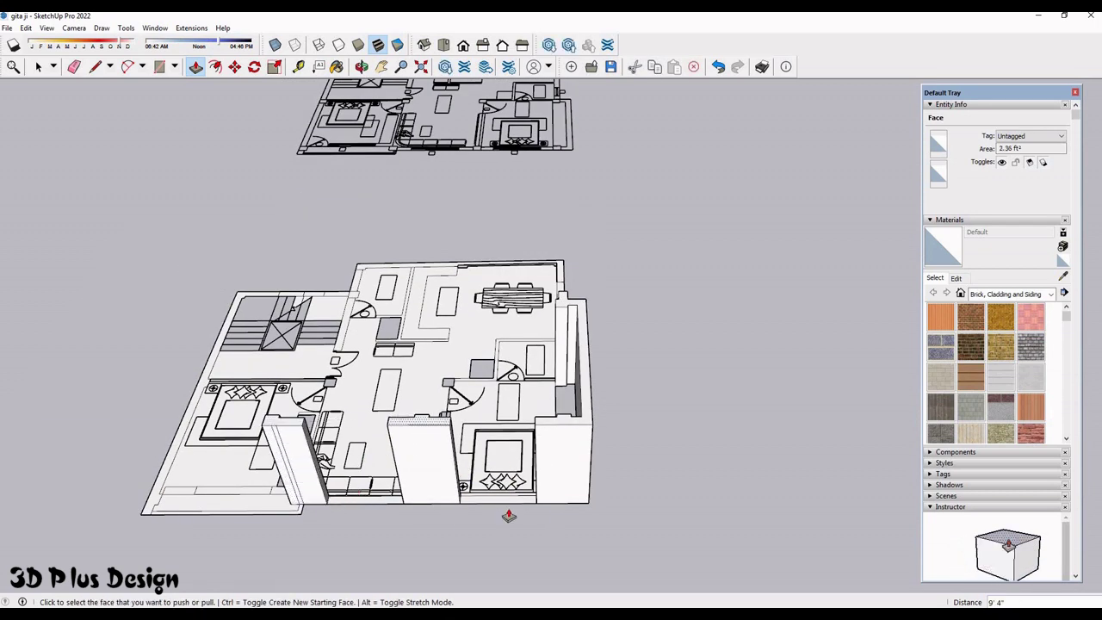
middle_click_drag(509, 515, 484, 561)
left_click(484, 561)
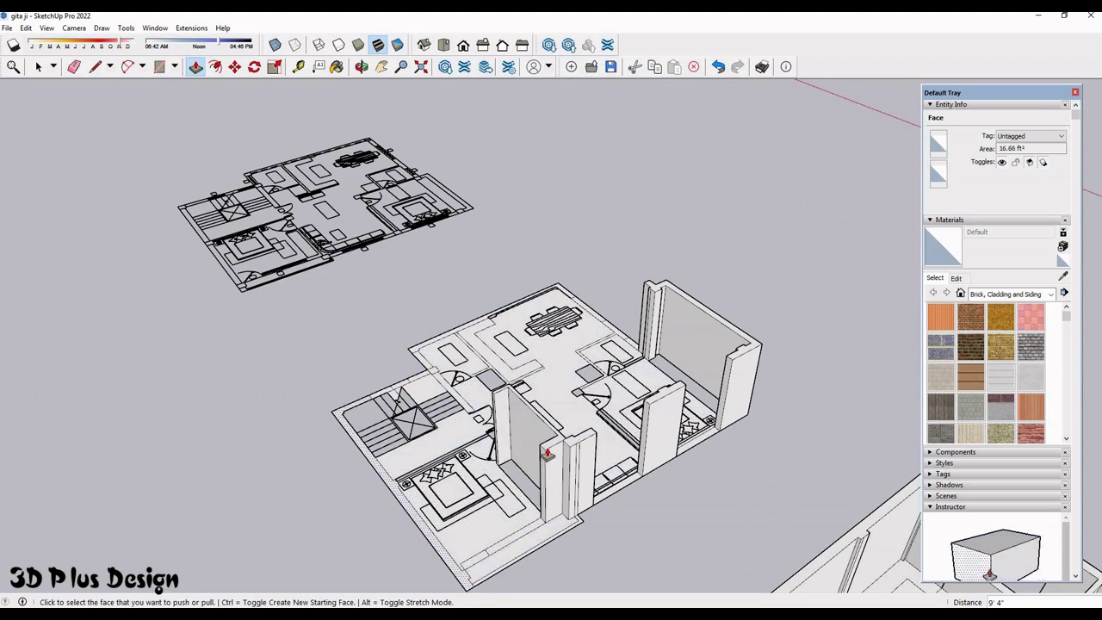
middle_click_drag(547, 454, 669, 461)
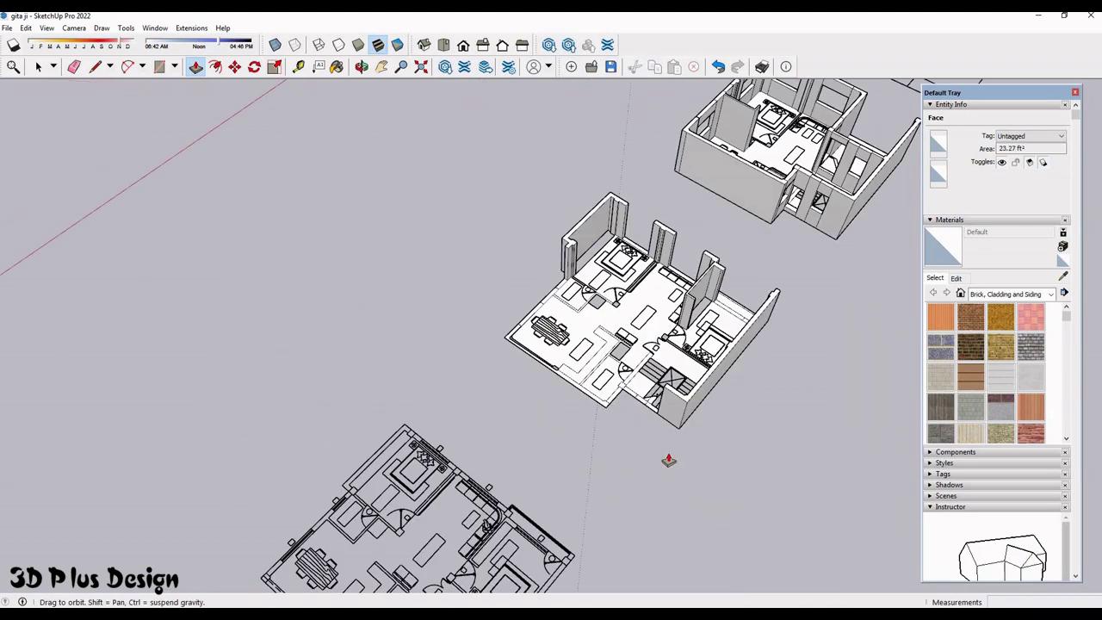
scroll(668, 460, "up", 3)
scroll(844, 443, "up", 3)
left_click(673, 447)
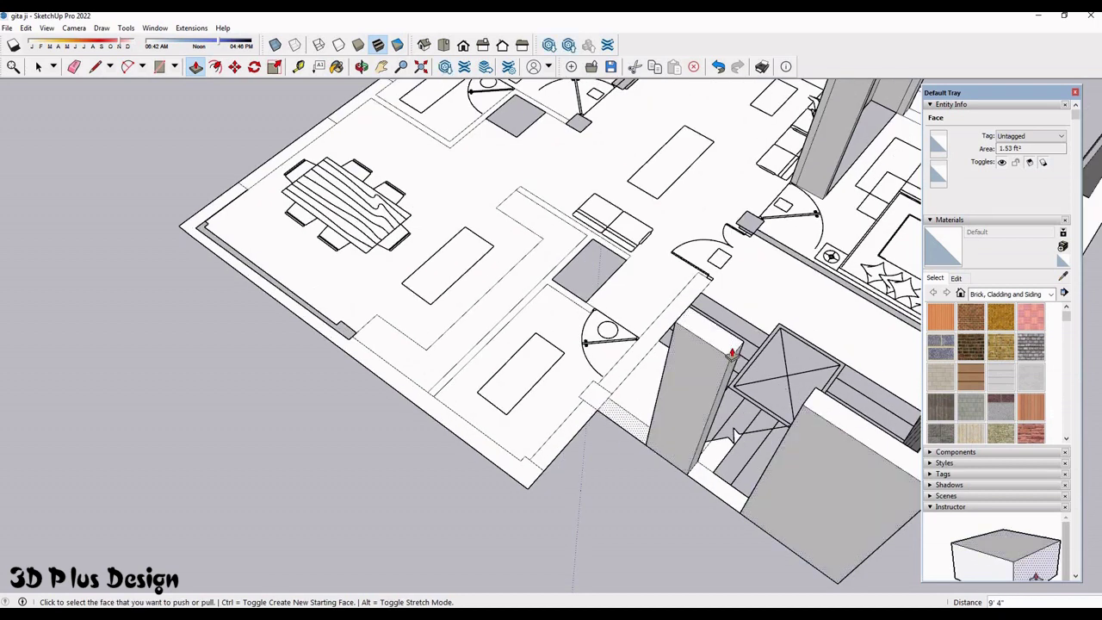
double_click(593, 398)
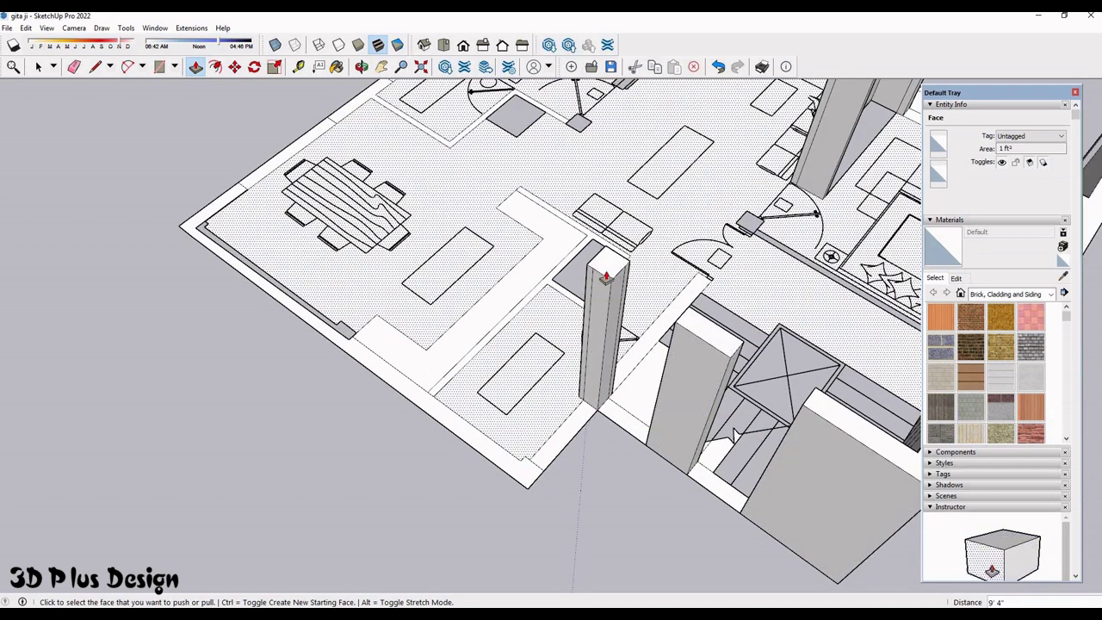
scroll(301, 389, "down", 5)
middle_click_drag(369, 492, 344, 467)
scroll(459, 445, "up", 3)
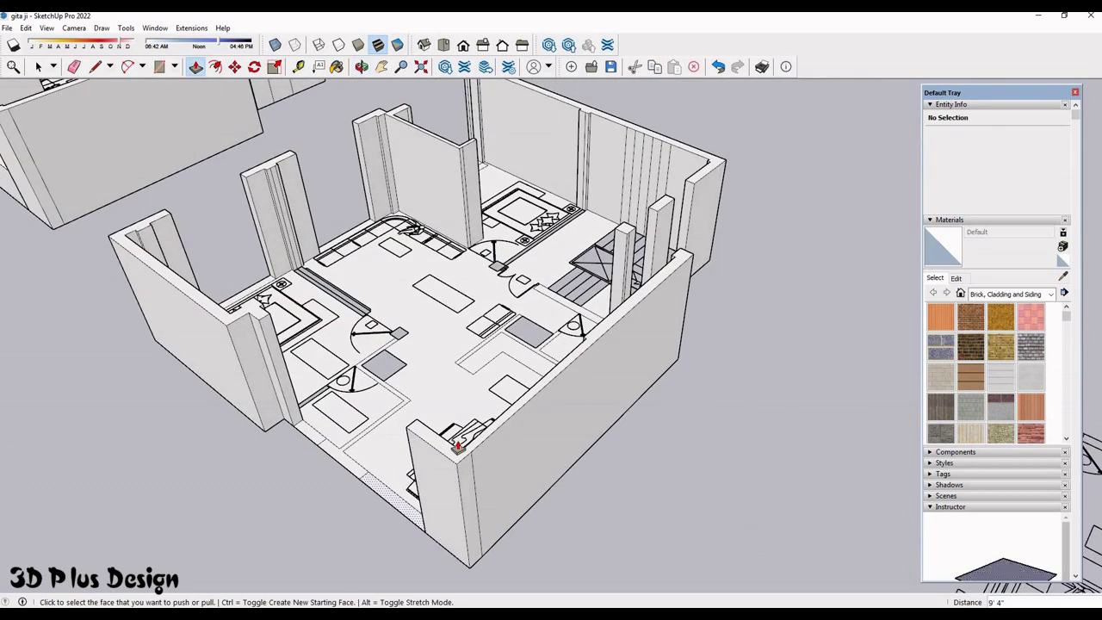
scroll(459, 444, "up", 3)
double_click(450, 455)
scroll(448, 456, "down", 3)
scroll(448, 458, "up", 3)
- Pull the opening floor strips up into 2'6" low walls
left_click(446, 461)
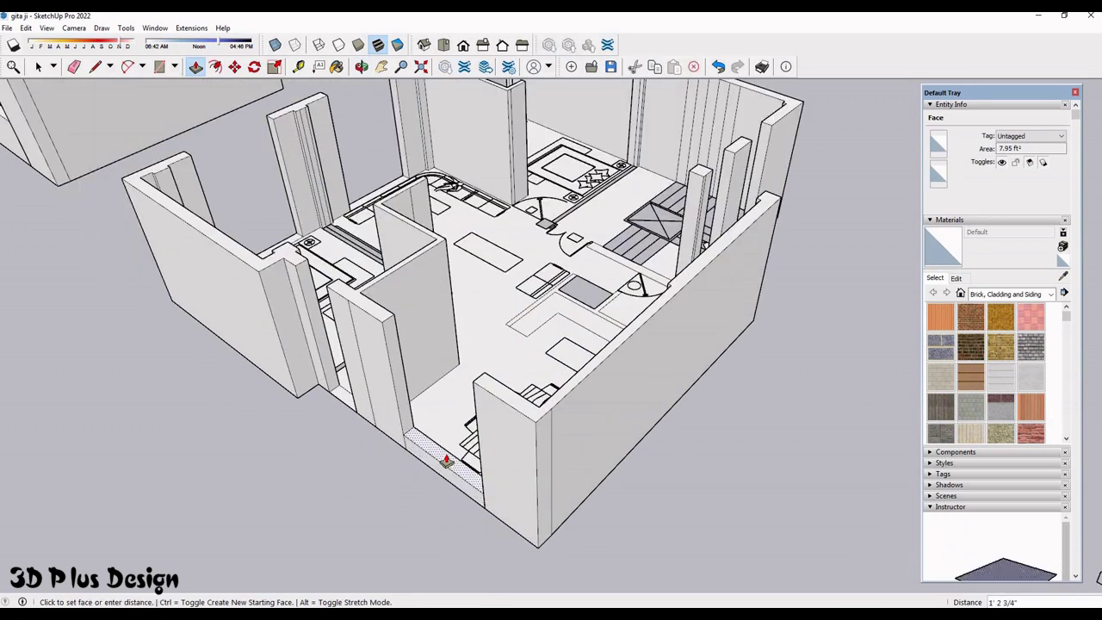
left_click(413, 429)
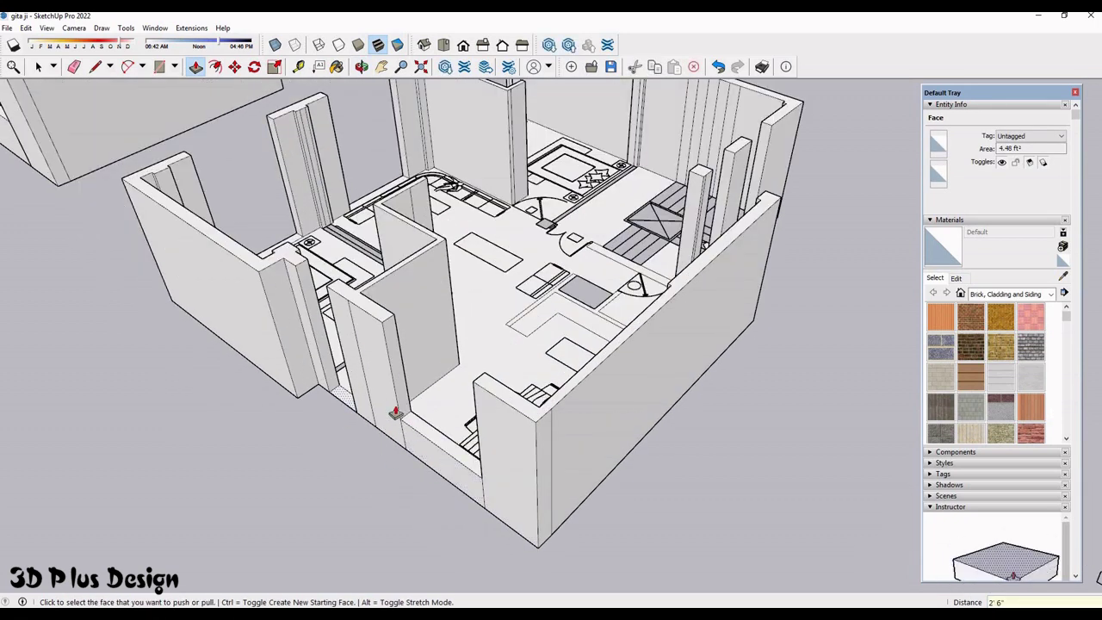
scroll(574, 382, "down", 4)
mouse_move(482, 514)
middle_mouse_down()
mouse_move(423, 445)
mouse_move(436, 505)
middle_mouse_up()
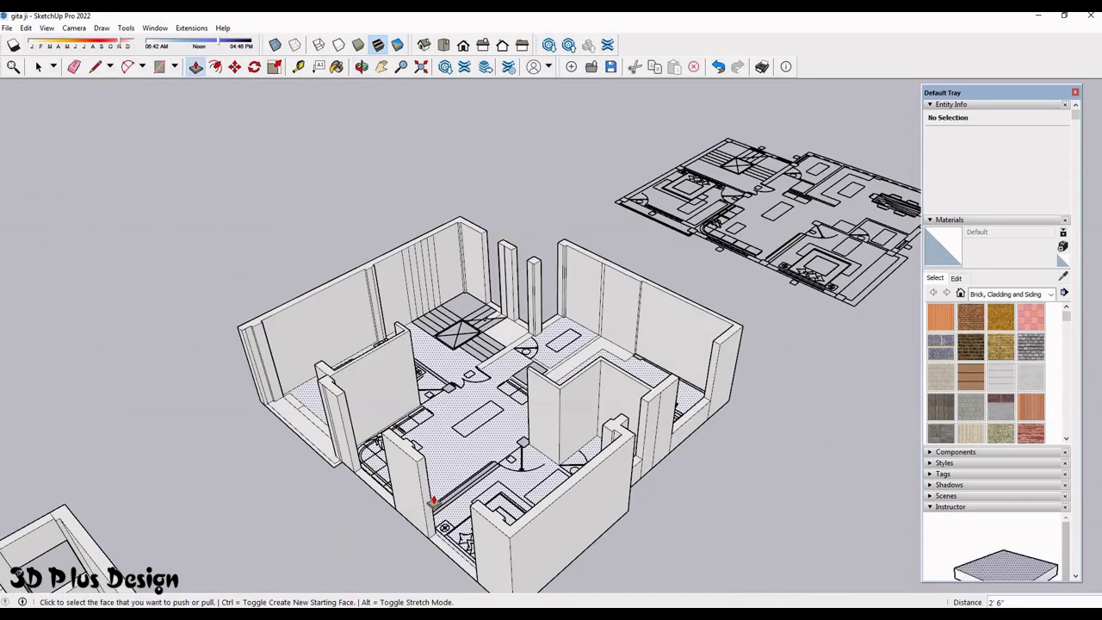
scroll(723, 379, "up", 4)
double_click(420, 455)
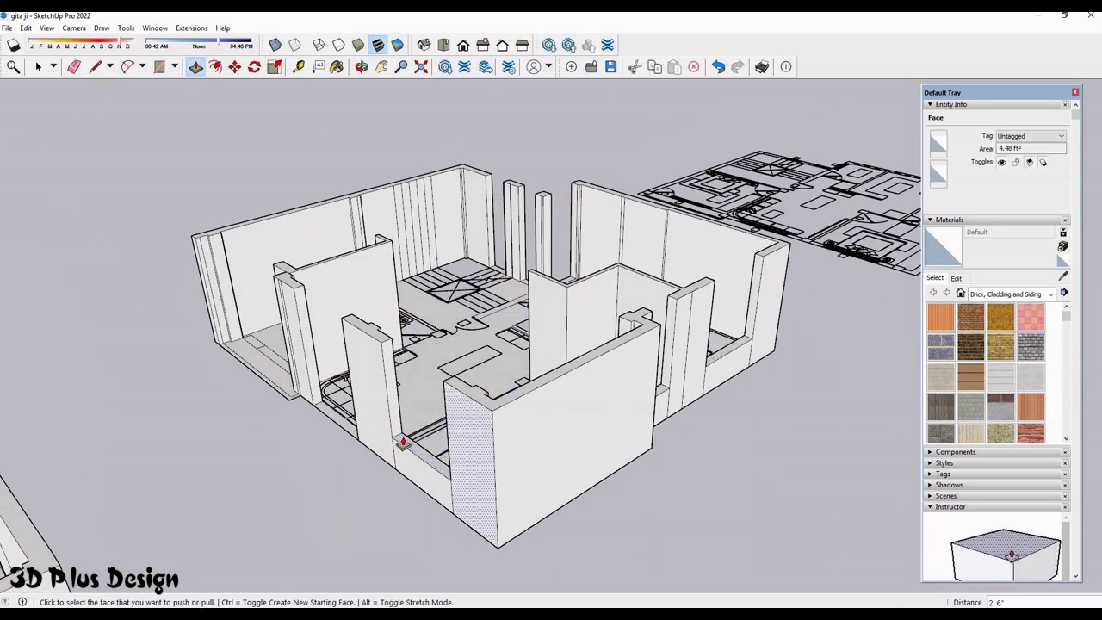
left_click(338, 393)
scroll(345, 396, "up", 2)
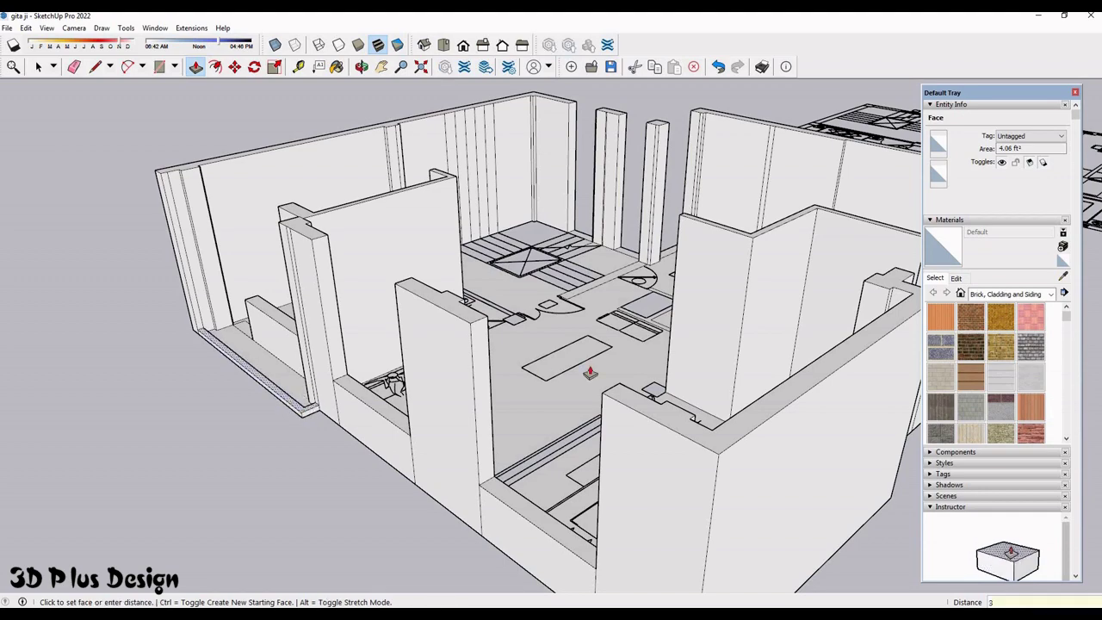
- Raise the strips between the pillar and wall into matching 2'6" low wall pieces
middle_click_drag(590, 373, 448, 305)
scroll(476, 362, "down", 3)
middle_click_drag(475, 361, 468, 369)
scroll(685, 546, "up", 4)
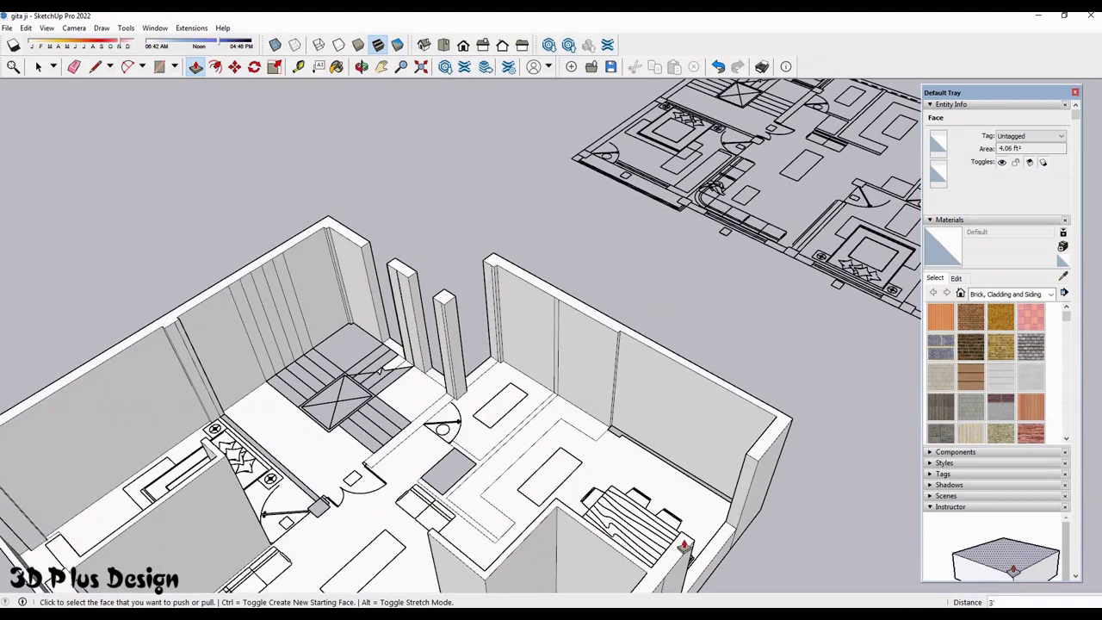
left_click(476, 376)
left_click(485, 370)
scroll(430, 377, "up", 2)
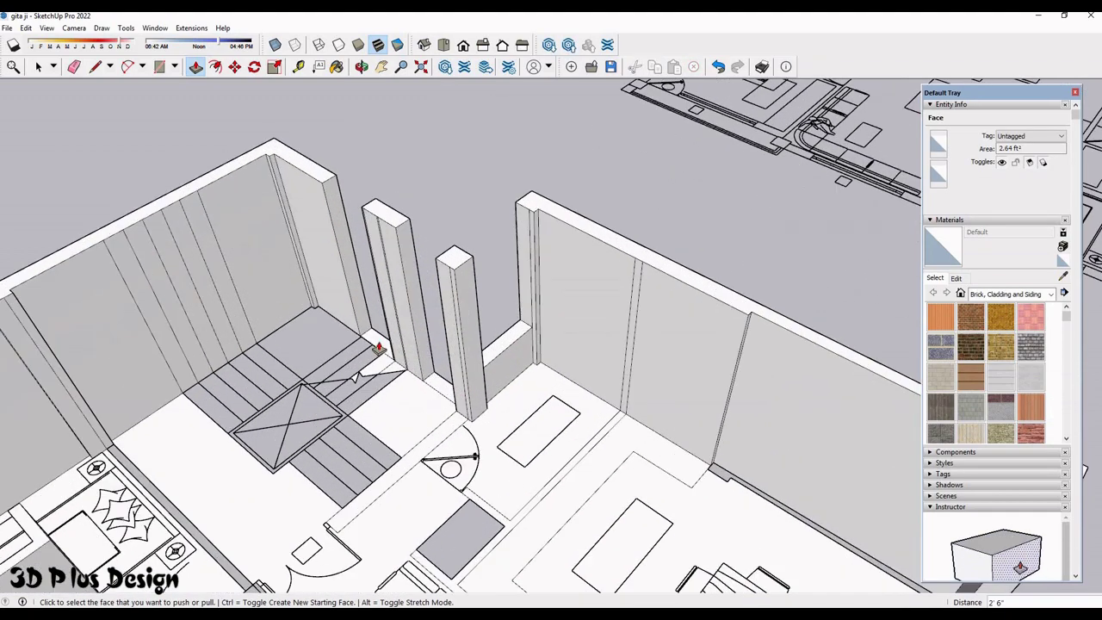
left_click(412, 353)
left_click(385, 320)
- Select the sill faces on top of the low walls
key("space")
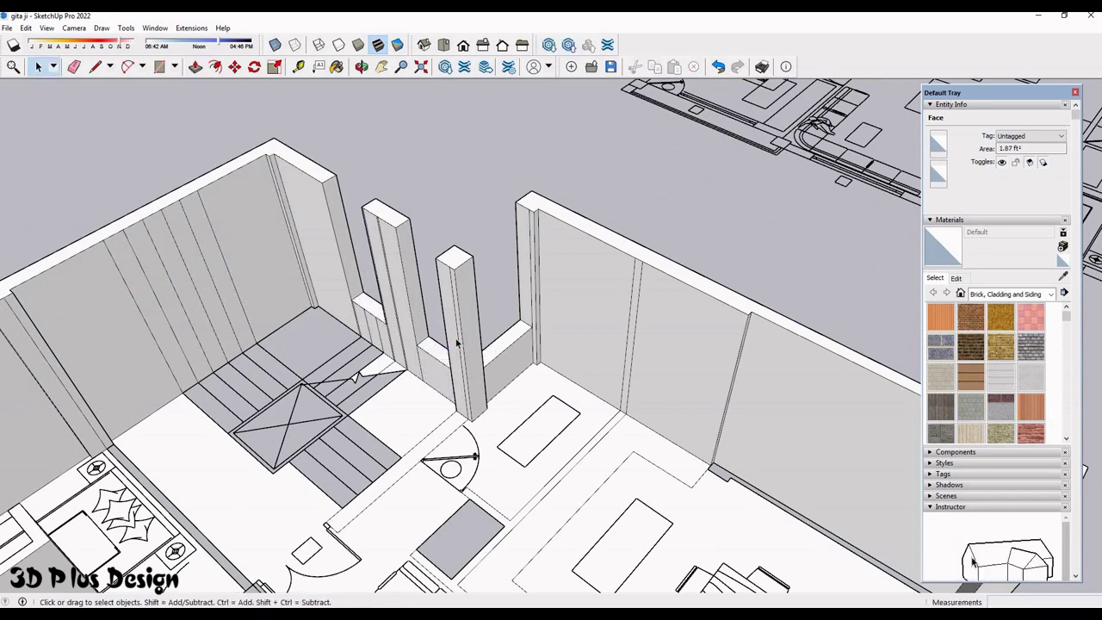
scroll(495, 371, "down", 5)
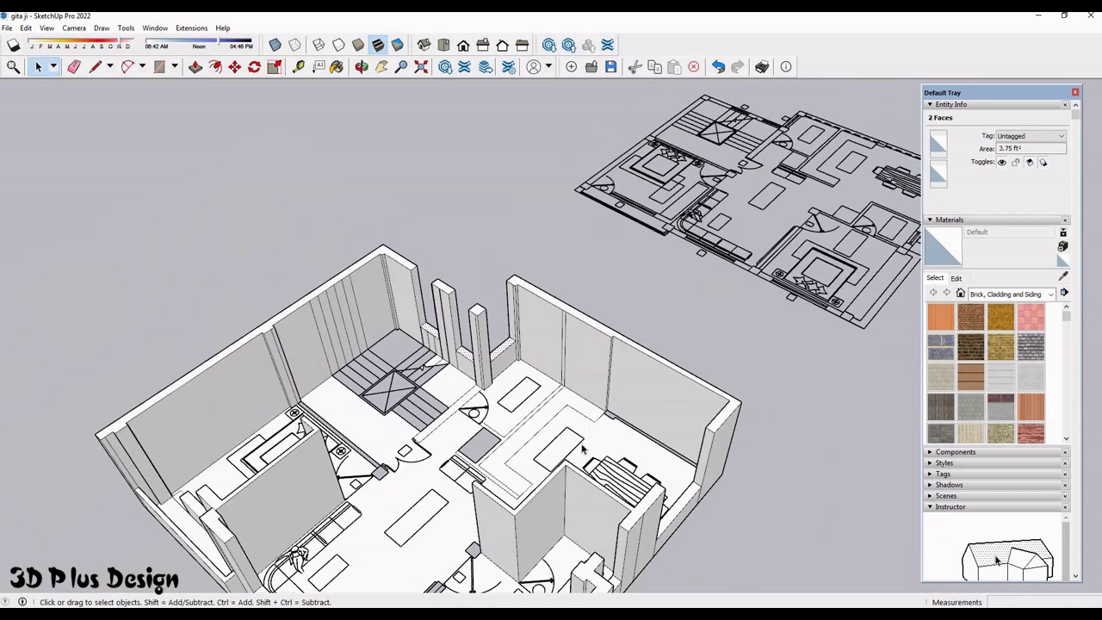
middle_click_drag(495, 370, 579, 382)
scroll(580, 382, "up", 3)
scroll(580, 381, "up", 3)
scroll(579, 381, "up", 2)
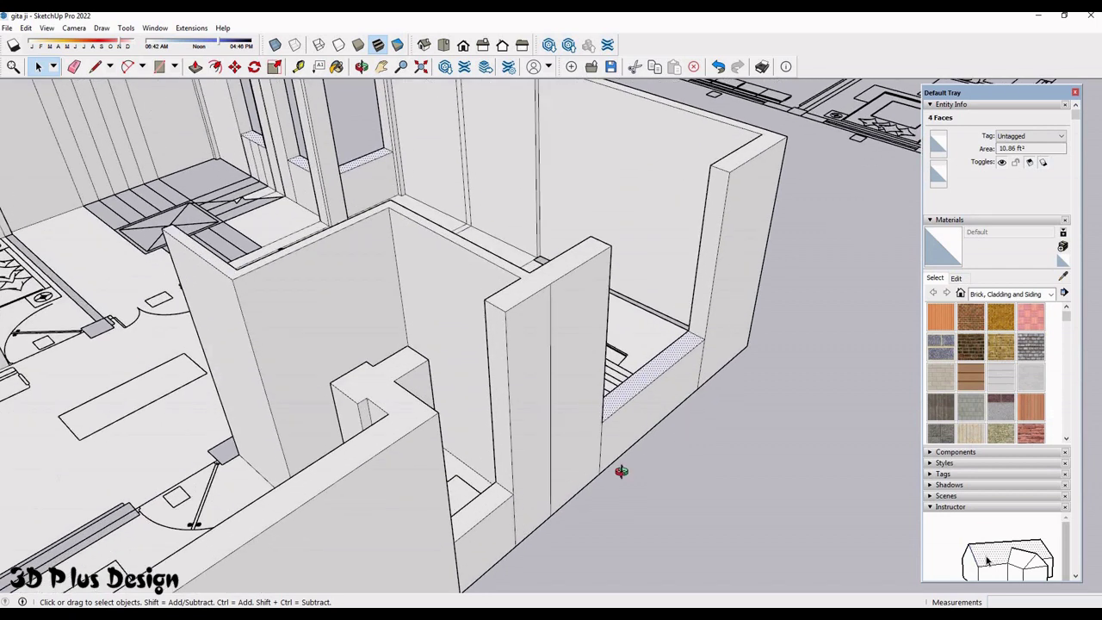
scroll(622, 468, "down", 3)
scroll(504, 445, "down", 3)
mouse_move(504, 445)
middle_mouse_down()
mouse_move(357, 433)
mouse_move(162, 376)
middle_mouse_up()
scroll(162, 376, "up", 2)
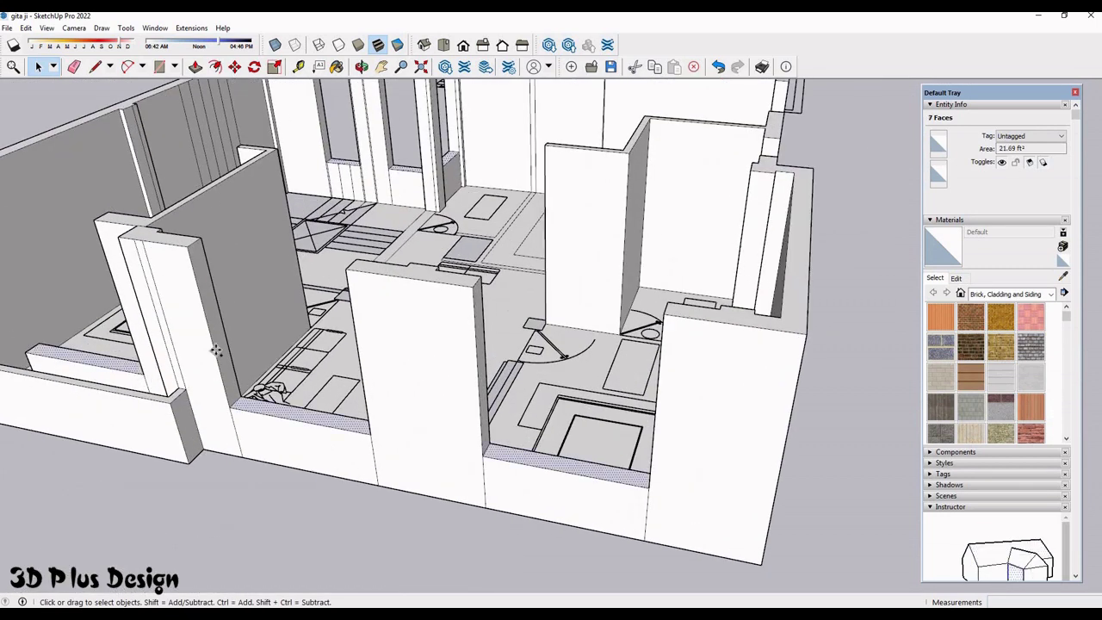
- Copy the selected sill faces up to lintel level with Move and Ctrl
key("m")
scroll(200, 302, "up", 2)
key("ctrl")
left_click(201, 301)
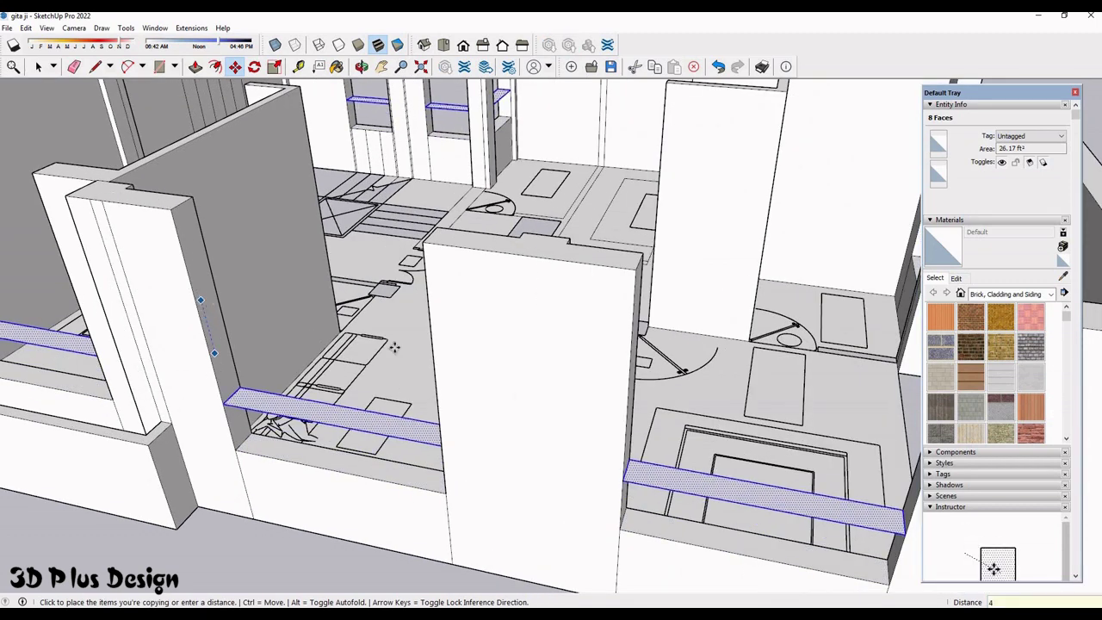
scroll(222, 319, "down", 3)
middle_click_drag(222, 320, 229, 288)
- Push/Pull the copied strip and a wall-top strip into beams
key("p")
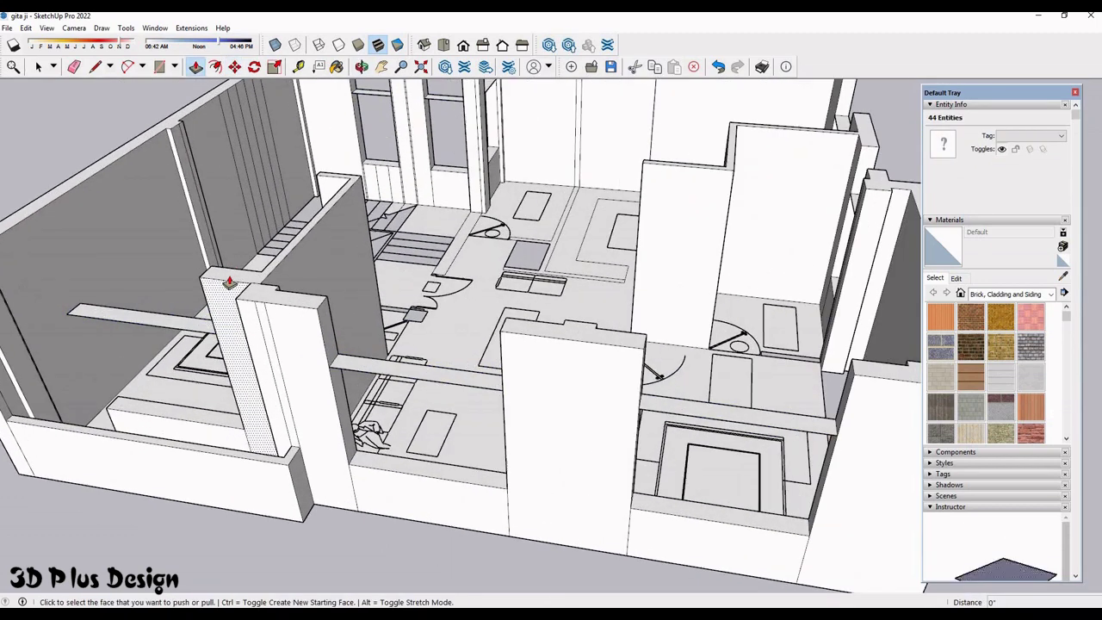
scroll(207, 310, "up", 2)
left_click(215, 301)
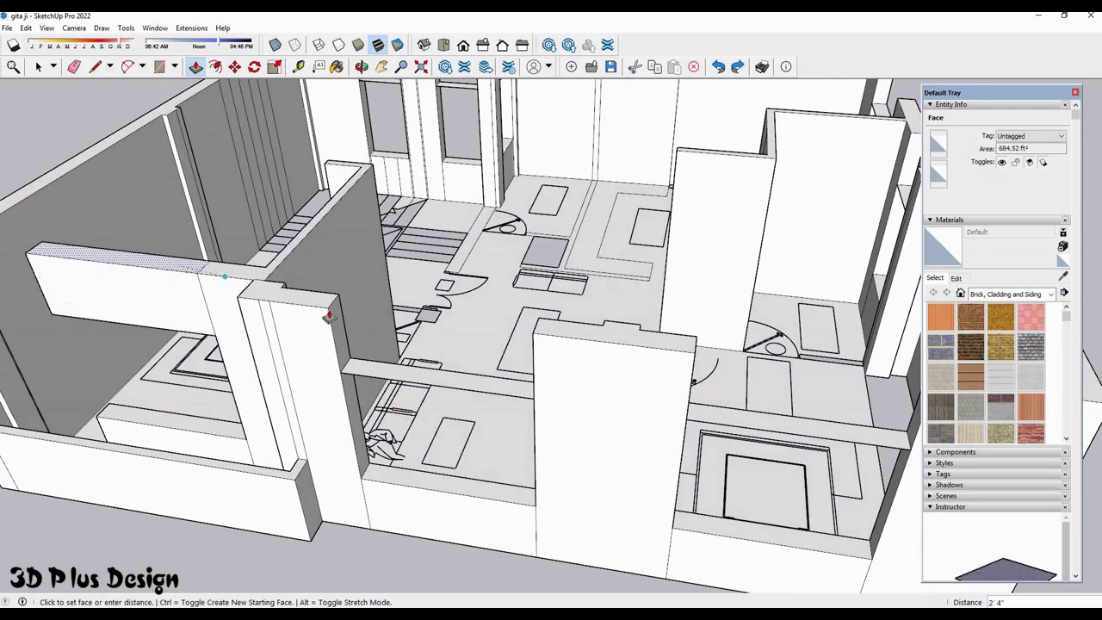
scroll(492, 398, "down", 3)
scroll(429, 315, "up", 2)
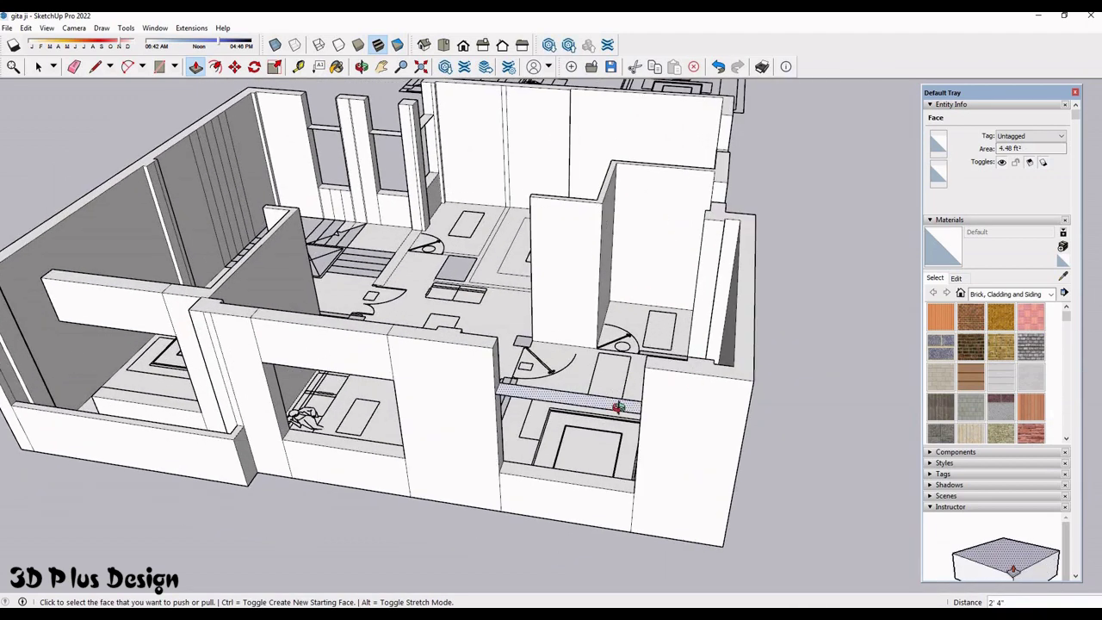
left_click(429, 314)
scroll(429, 315, "down", 3)
middle_click_drag(428, 314, 393, 253)
scroll(458, 253, "up", 3)
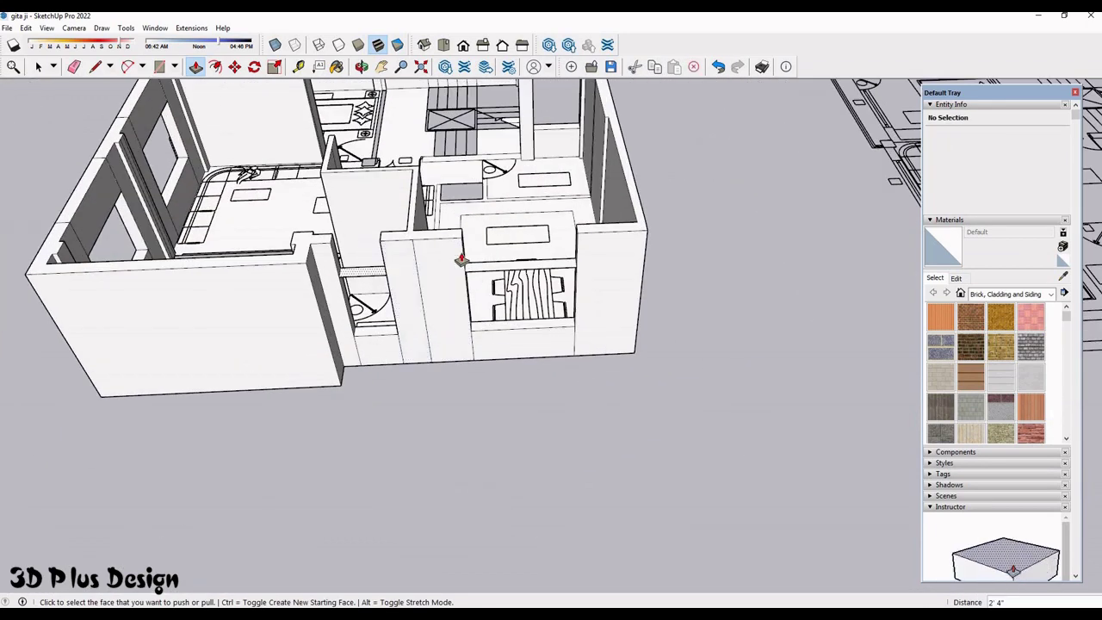
left_click(656, 272)
- Raise the corner wall top to beam height and extend the beam across the opening
scroll(574, 244, "down", 3)
middle_click_drag(573, 244, 581, 234)
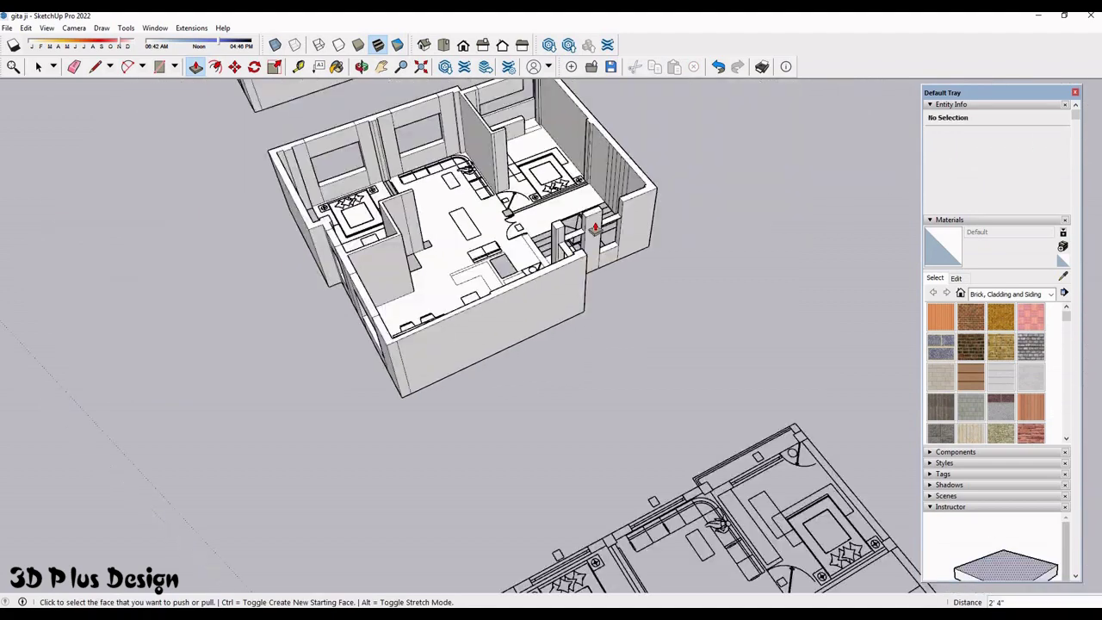
scroll(574, 295, "up", 4)
middle_click_drag(575, 294, 585, 284)
left_click(603, 219)
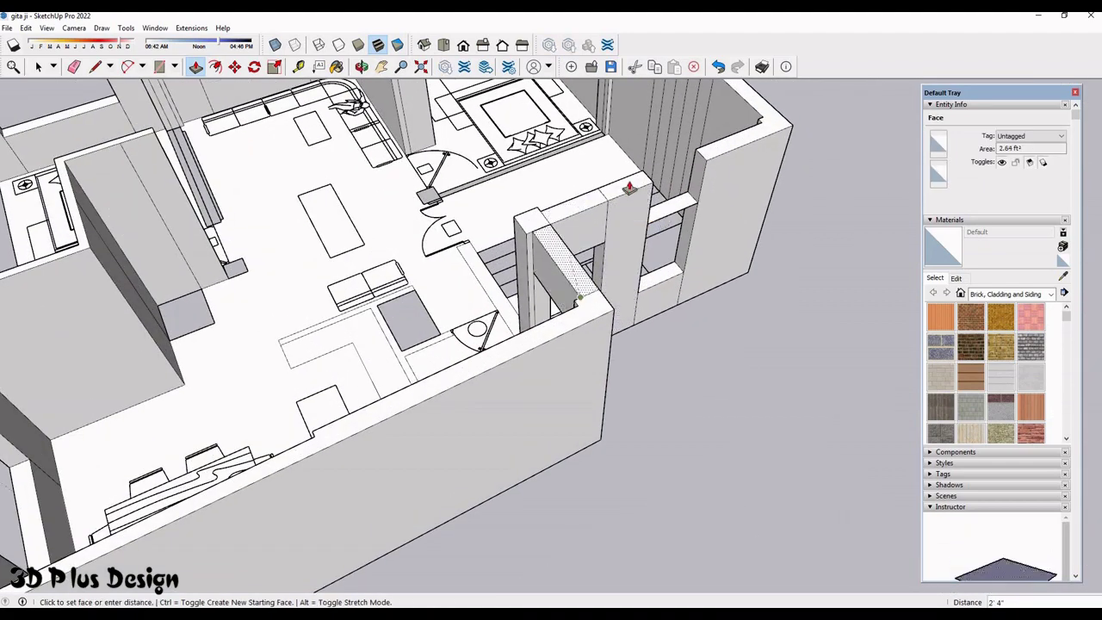
left_click(574, 387)
scroll(593, 336, "down", 3)
mouse_move(593, 336)
middle_mouse_down()
mouse_move(443, 419)
mouse_move(667, 450)
middle_mouse_up()
scroll(666, 450, "up", 5)
scroll(674, 460, "up", 3)
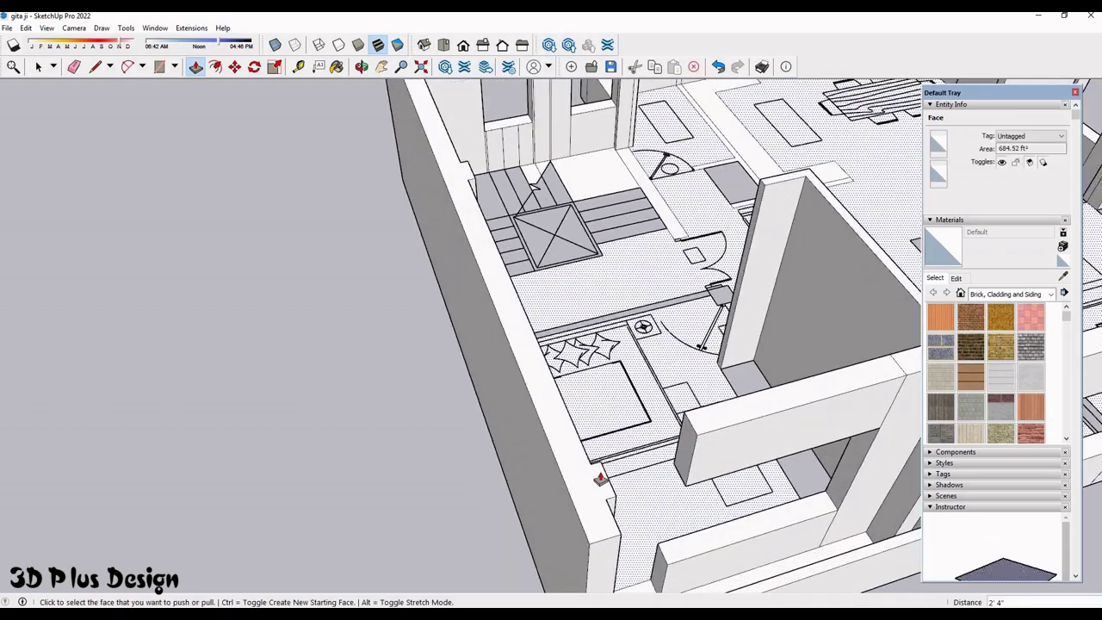
left_click(588, 465)
scroll(349, 373, "down", 5)
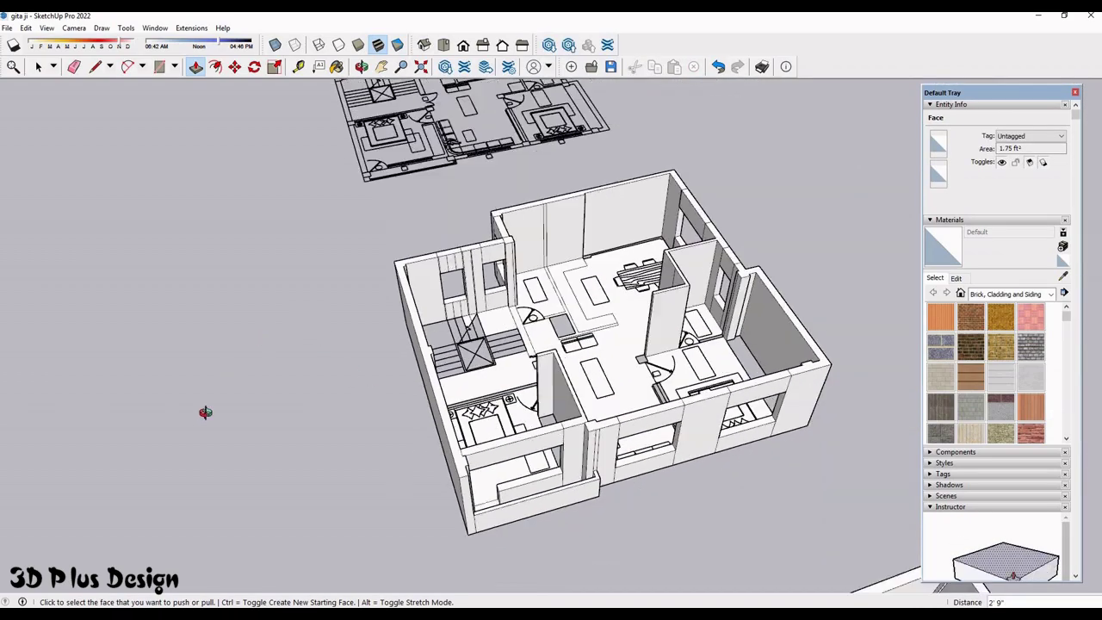
mouse_move(207, 393)
middle_mouse_down()
mouse_move(494, 398)
mouse_move(385, 277)
middle_mouse_up()
- Group the selected building model and open the group for editing
scroll(542, 469, "down", 3)
key("space")
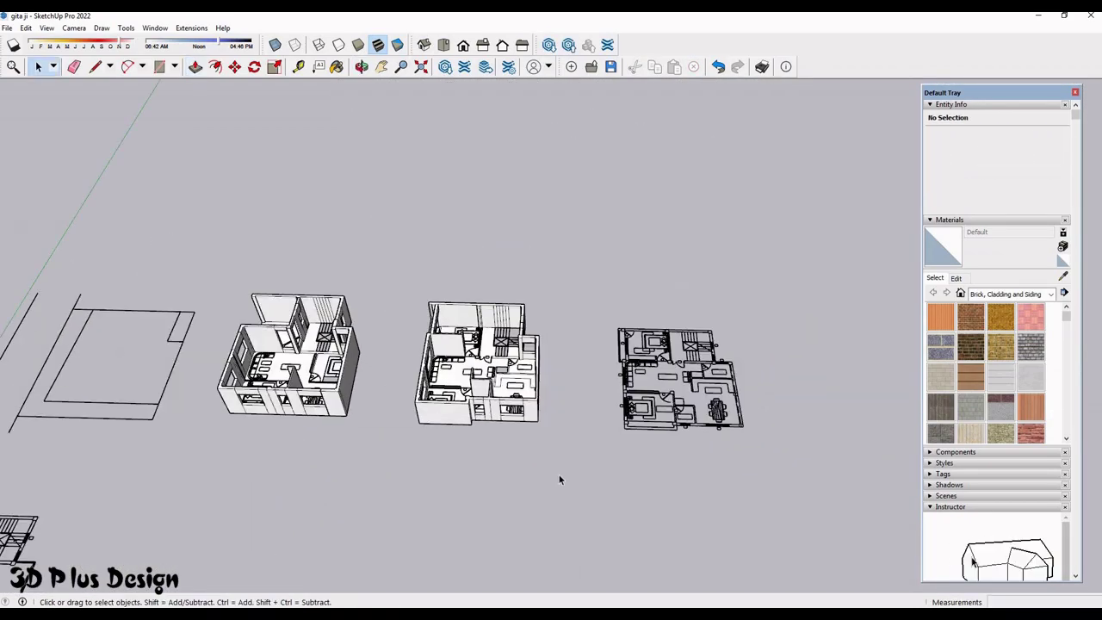
right_click(510, 362)
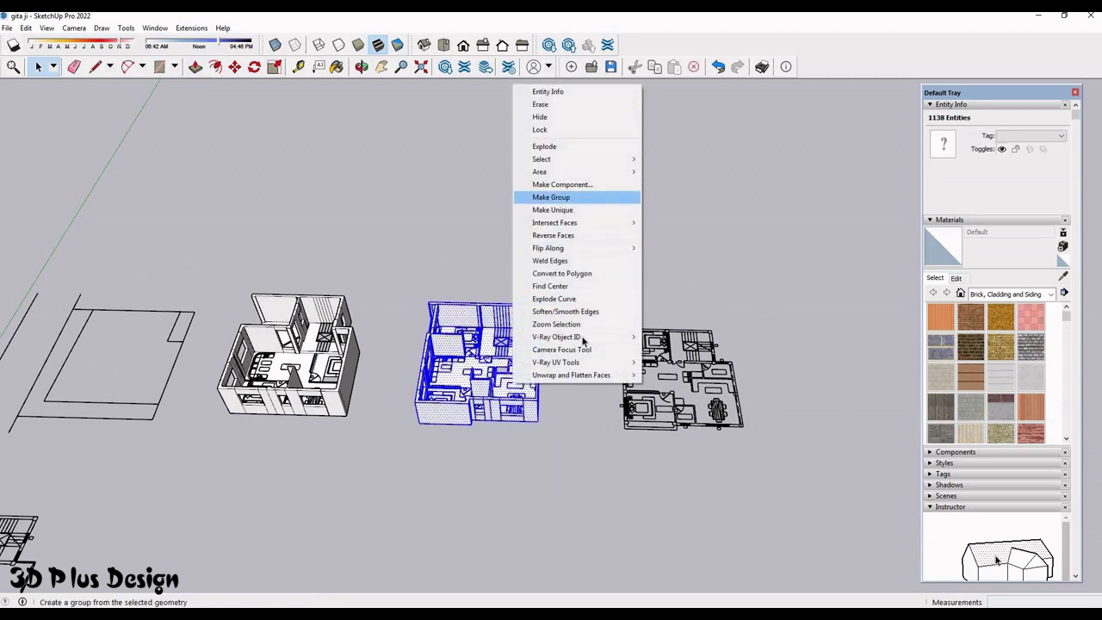
left_click(559, 197)
scroll(431, 387, "down", 2)
scroll(342, 483, "down", 3)
scroll(402, 488, "up", 3)
scroll(411, 488, "up", 3)
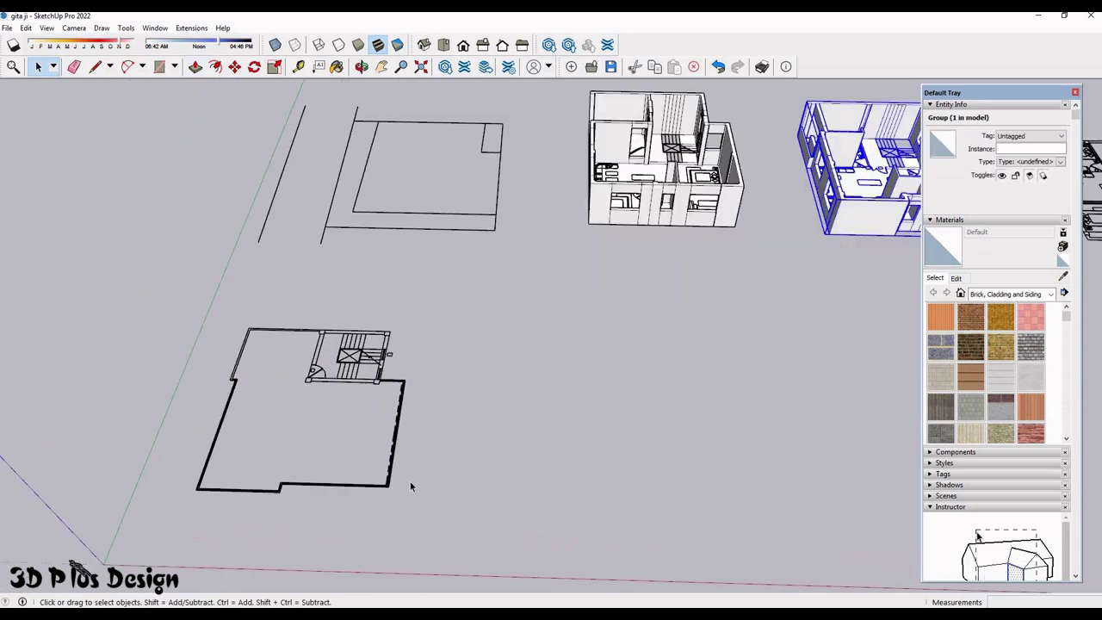
scroll(388, 419, "up", 3)
scroll(422, 449, "up", 3)
double_click(394, 438)
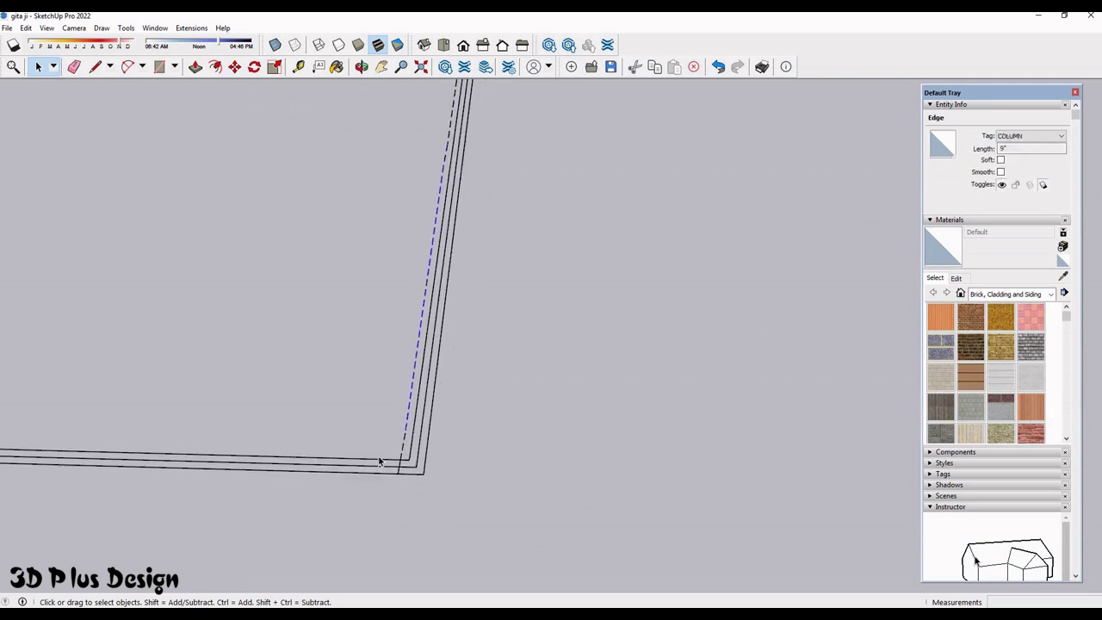
- Zoom and orbit to frame the stray rectangle beside the stair wall
scroll(344, 431, "up", 3)
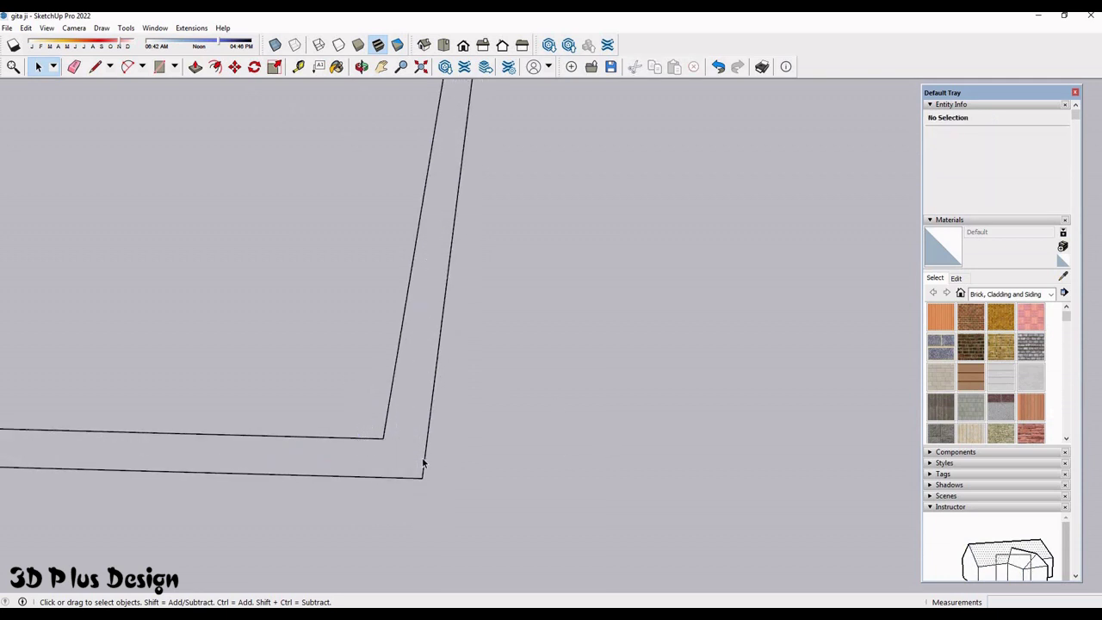
scroll(400, 462, "down", 1)
scroll(379, 459, "down", 4)
scroll(512, 460, "up", 4)
scroll(341, 438, "up", 2)
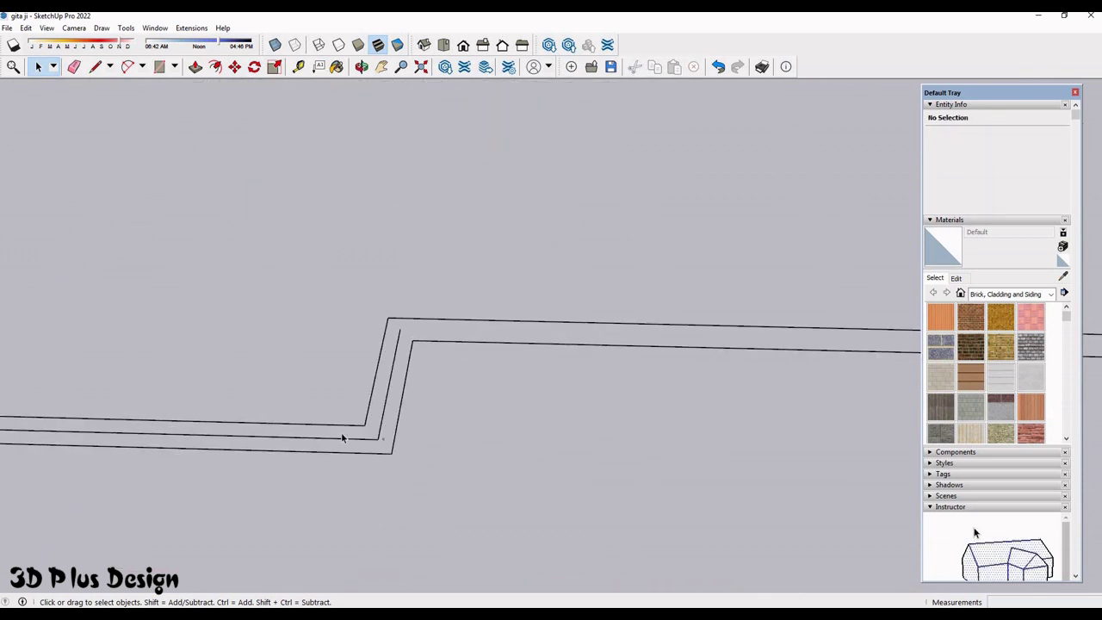
scroll(352, 232, "down", 2)
scroll(359, 225, "down", 2)
scroll(359, 226, "up", 3)
scroll(295, 388, "up", 2)
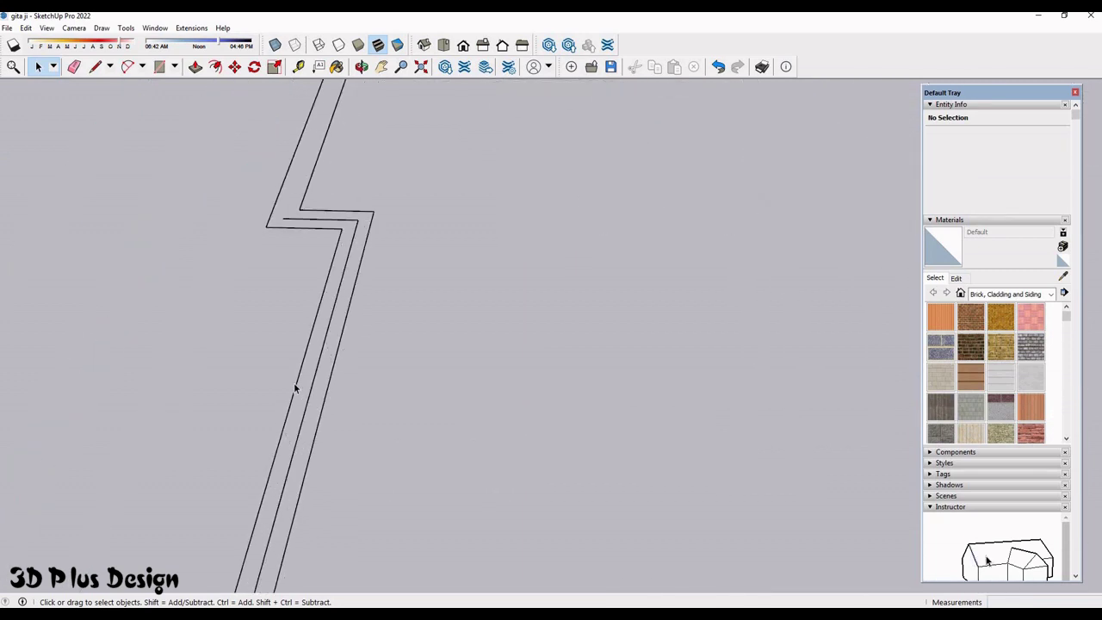
scroll(295, 388, "down", 1)
scroll(519, 468, "down", 3)
scroll(511, 385, "down", 2)
mouse_move(512, 385)
middle_mouse_down()
mouse_move(529, 402)
mouse_move(513, 457)
middle_mouse_up()
scroll(512, 456, "up", 2)
scroll(500, 482, "up", 3)
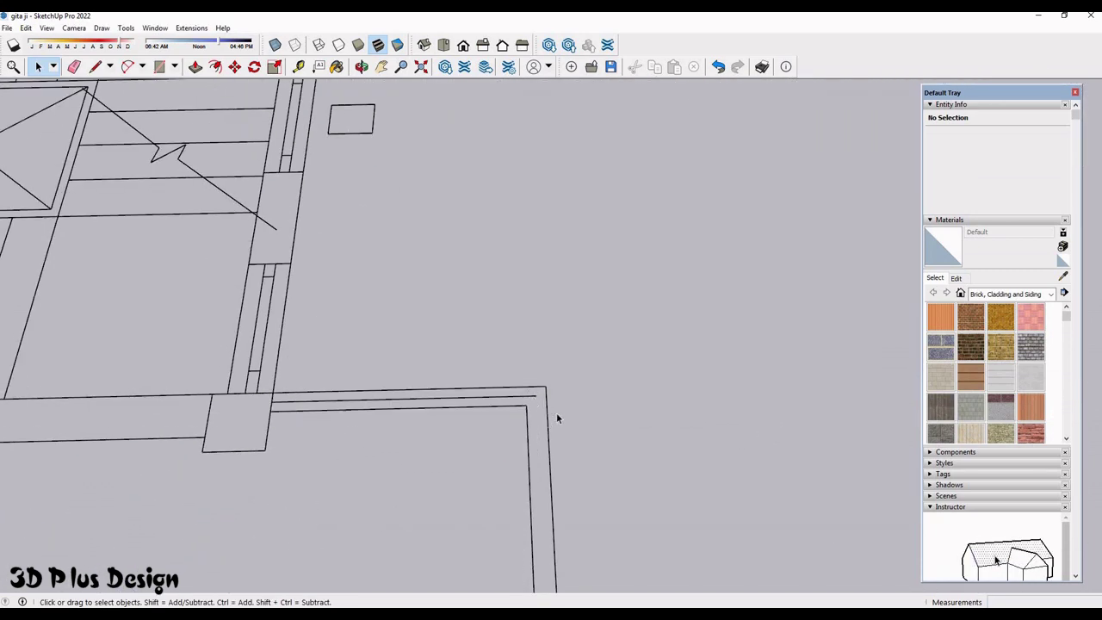
scroll(464, 460, "down", 2)
scroll(466, 397, "down", 2)
scroll(448, 358, "up", 1)
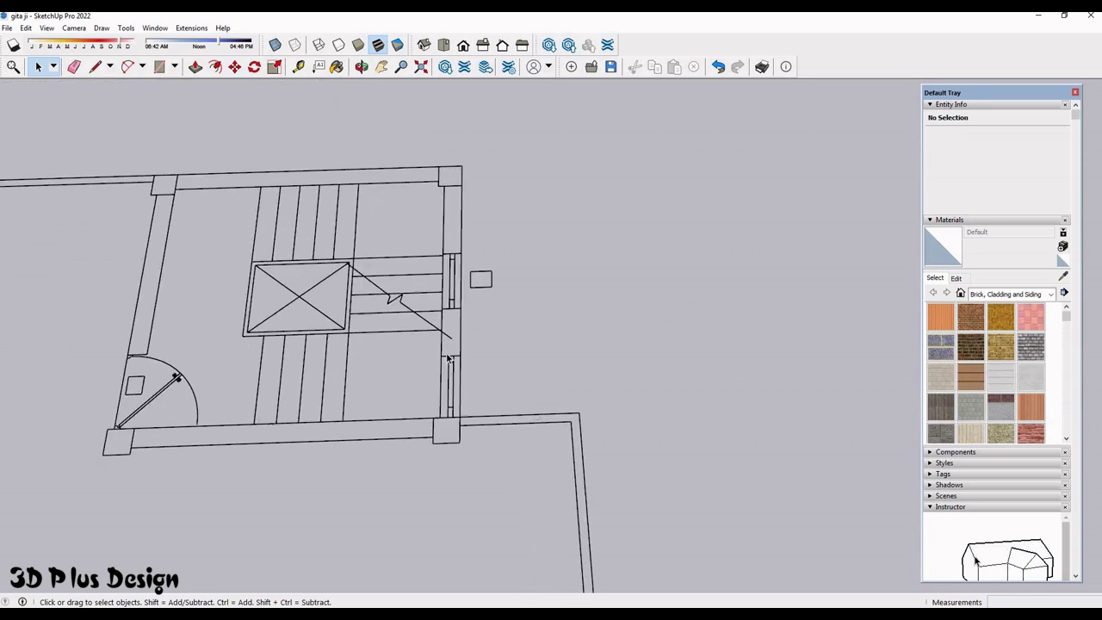
scroll(433, 364, "up", 2)
scroll(469, 414, "up", 1)
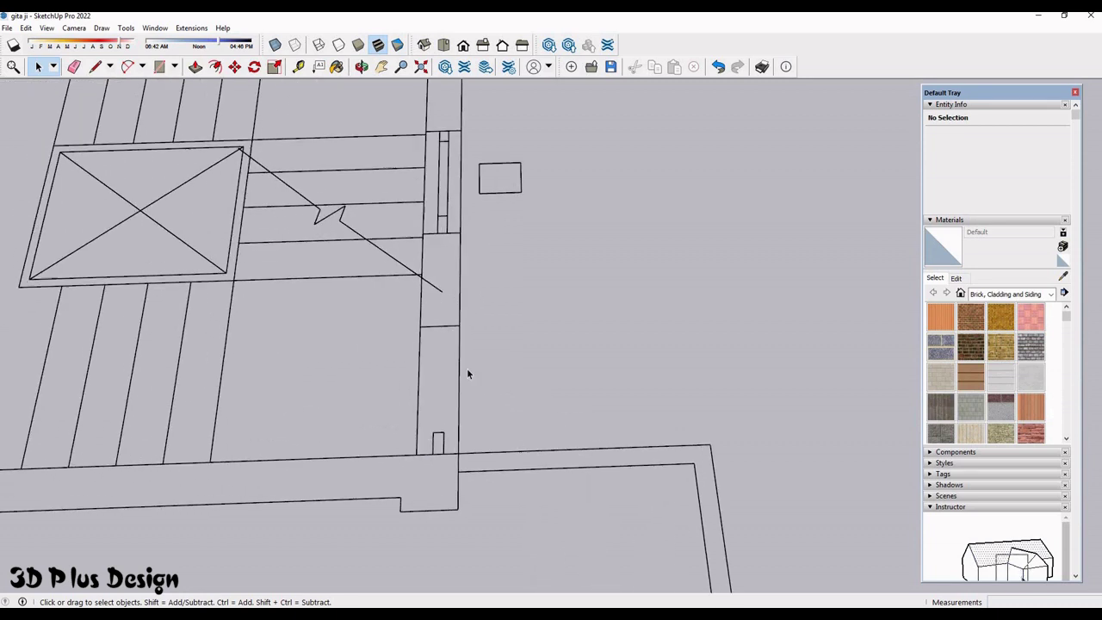
middle_click_drag(464, 354, 588, 307)
scroll(589, 307, "up", 2)
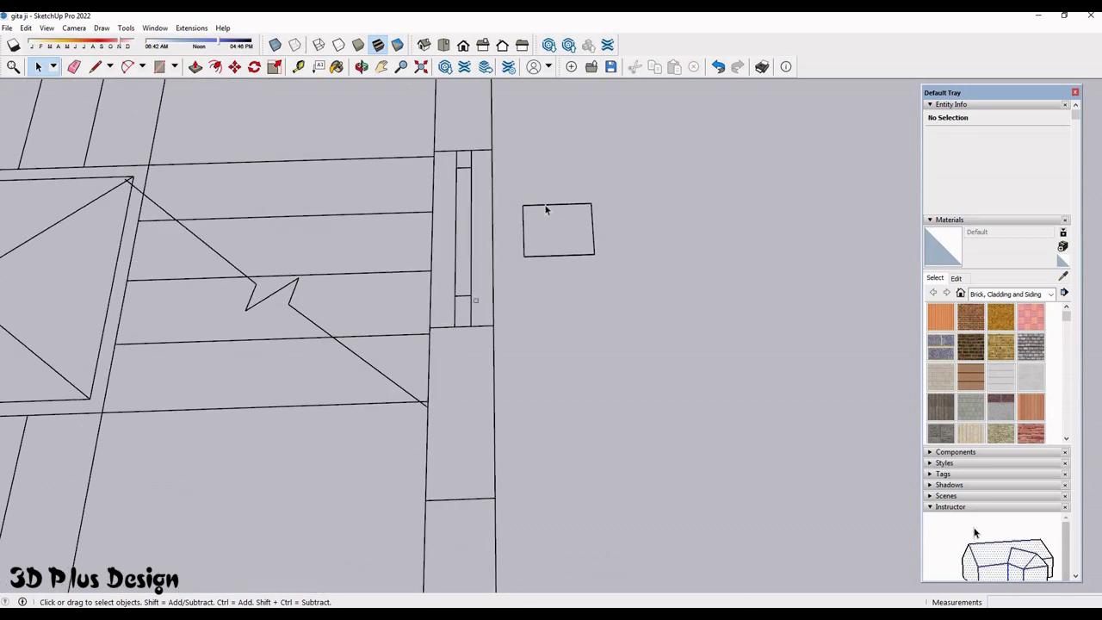
- Undo the stray rectangle's edges with Ctrl+Z twice and clear the selection
key("ctrl+z")
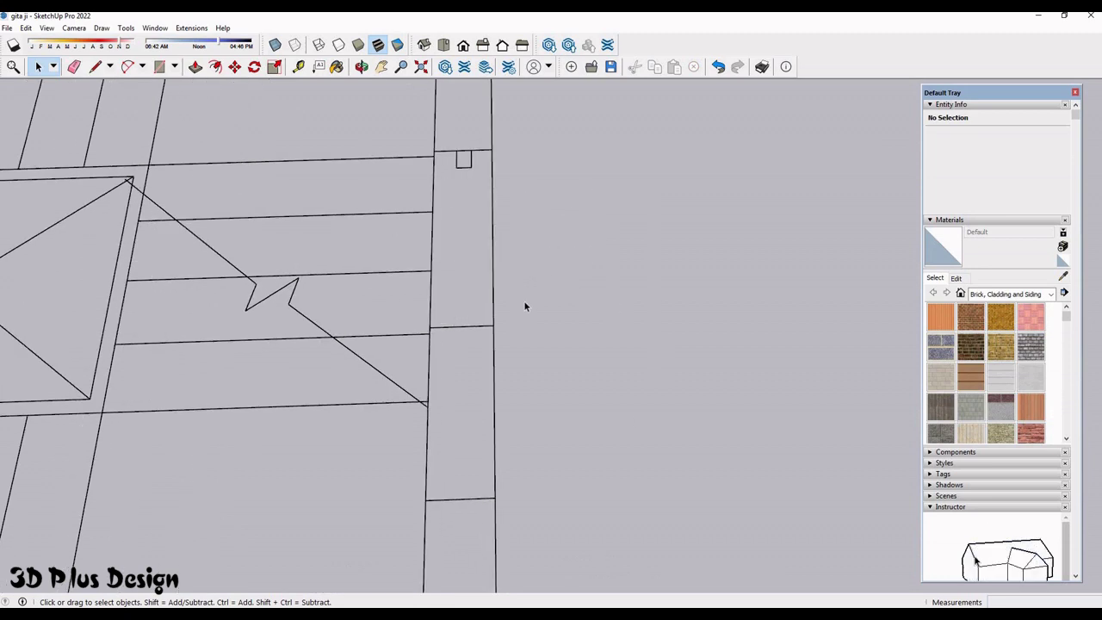
middle_click_drag(525, 306, 523, 347)
key("ctrl+z")
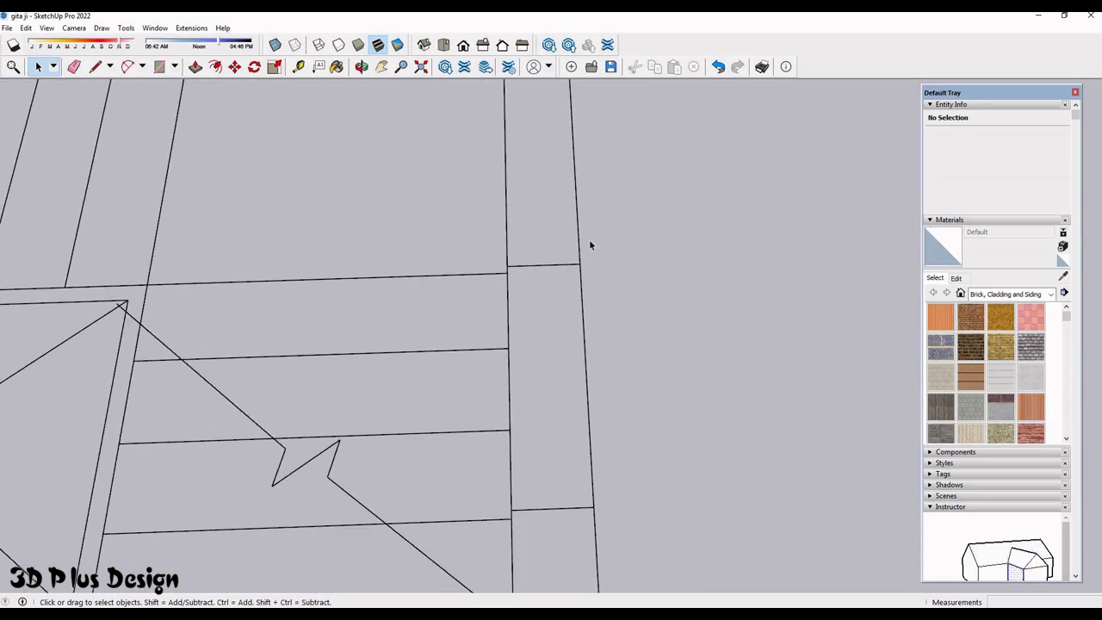
scroll(589, 246, "down", 4)
scroll(580, 290, "up", 3)
scroll(593, 290, "up", 1)
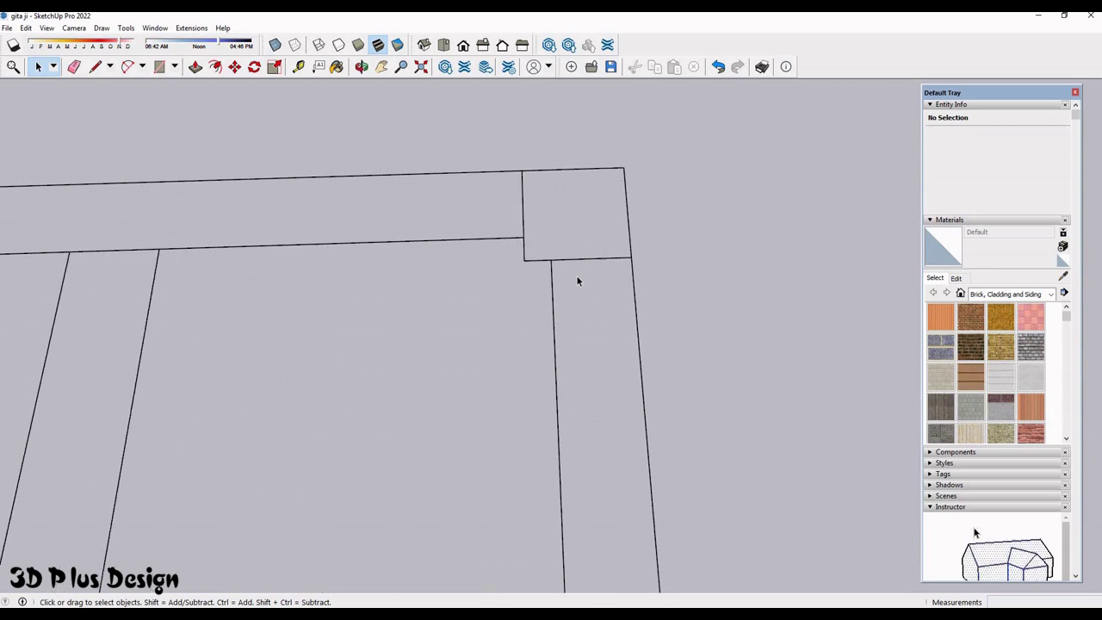
scroll(551, 285, "down", 1)
scroll(362, 293, "down", 3)
scroll(514, 232, "up", 3)
left_click(514, 233)
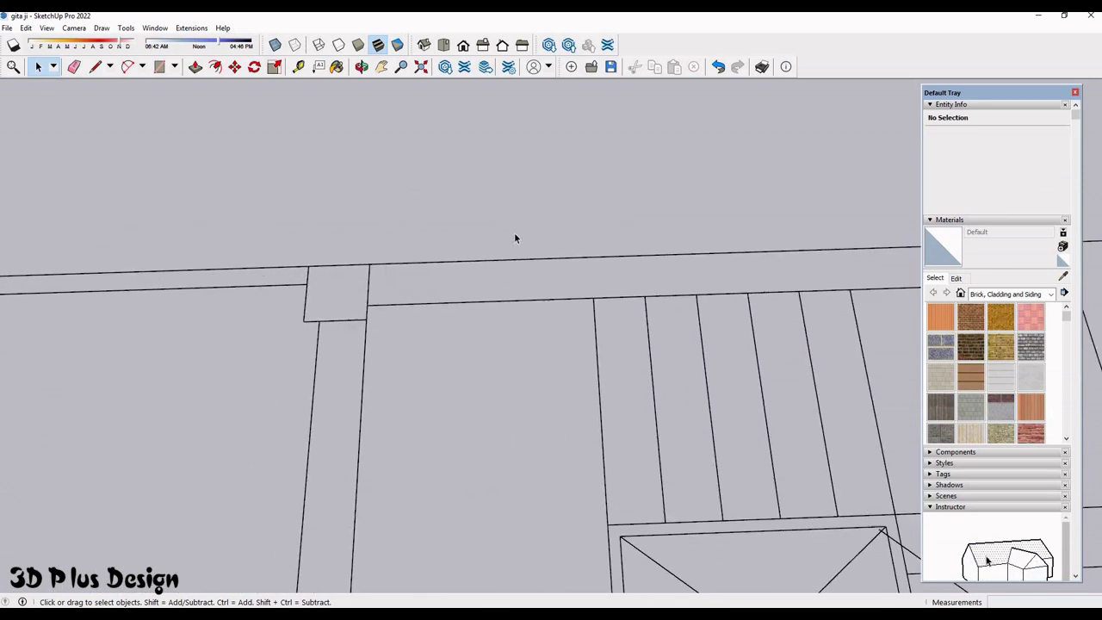
scroll(512, 349, "down", 1)
scroll(513, 353, "down", 3)
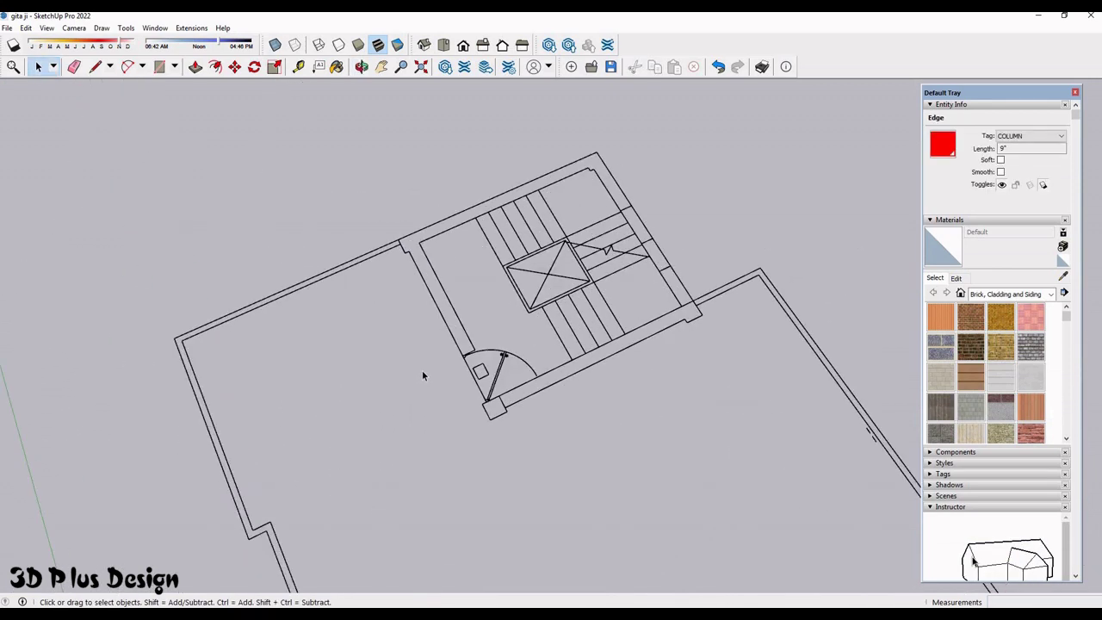
middle_click_drag(422, 374, 448, 357)
scroll(451, 353, "up", 3)
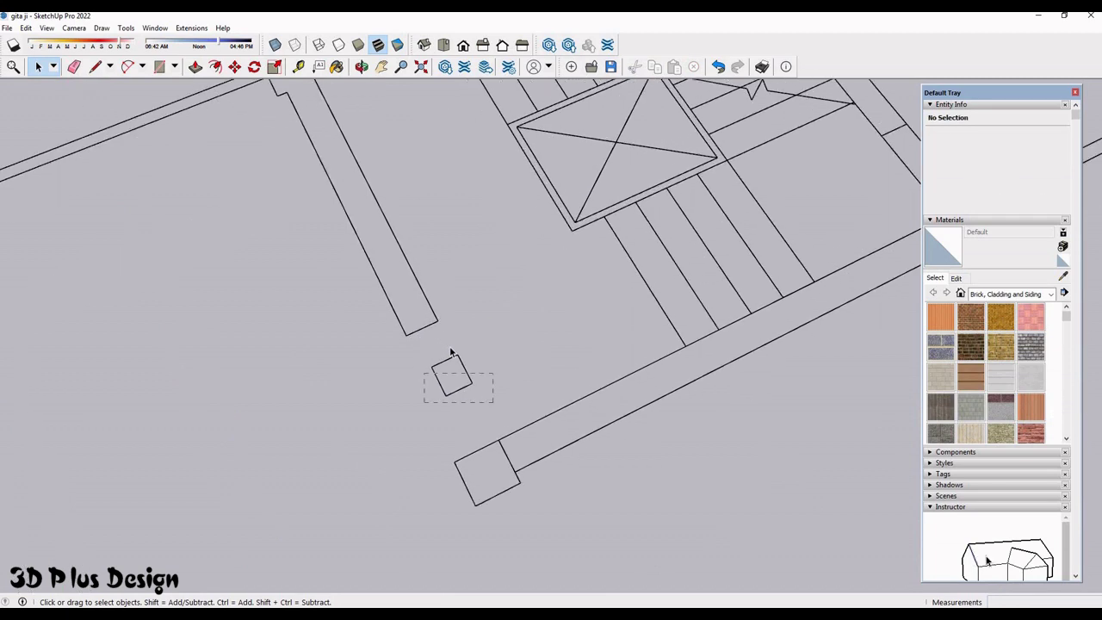
- Draw rectangles closing the wall outline into a floor face and the wall notch into a face
key("r")
left_click(498, 440)
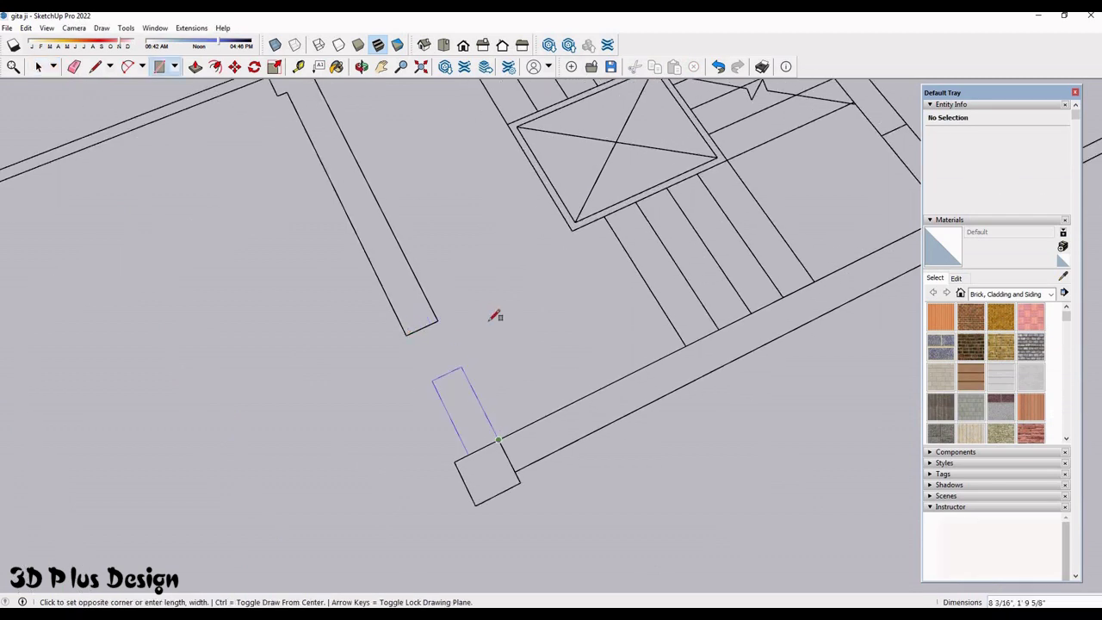
left_click(441, 416)
scroll(512, 485, "down", 3)
mouse_move(512, 485)
middle_mouse_down()
mouse_move(505, 519)
mouse_move(512, 485)
middle_mouse_up()
scroll(468, 495, "up", 4)
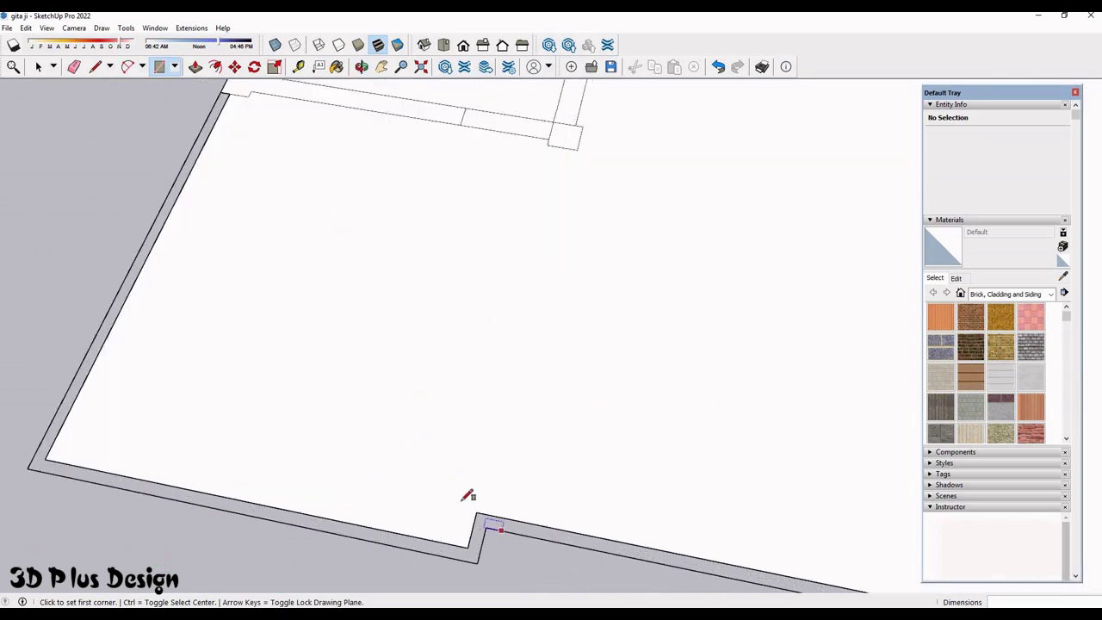
scroll(485, 522, "up", 2)
left_click(478, 526)
- Draw a thin rectangular wall strip at the wall corner
key("e")
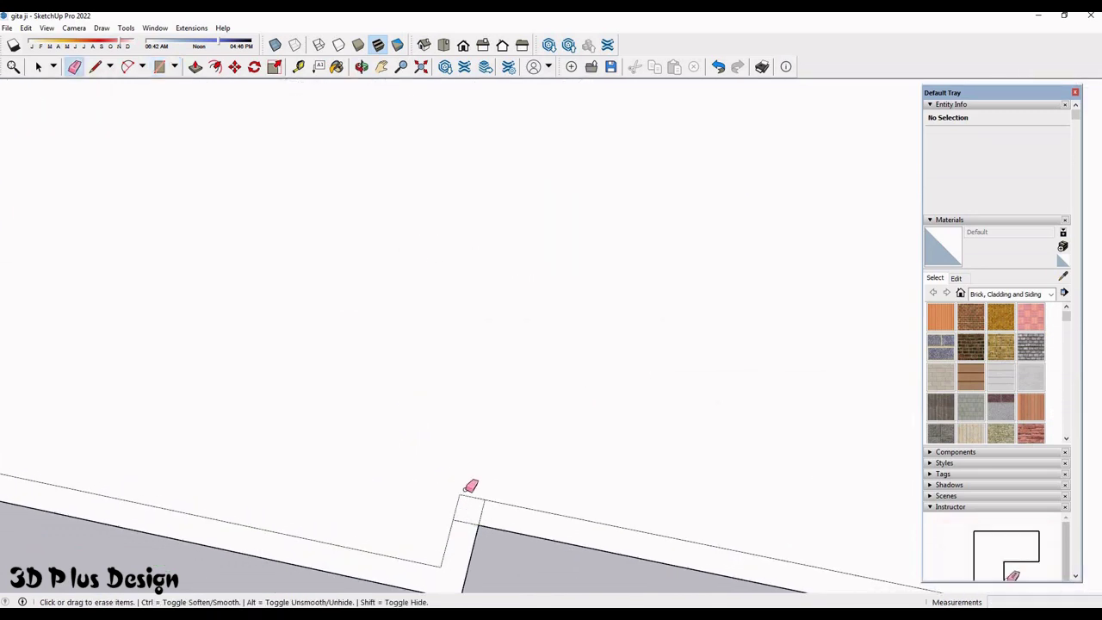
scroll(623, 296, "down", 3)
scroll(640, 336, "down", 3)
scroll(681, 352, "up", 4)
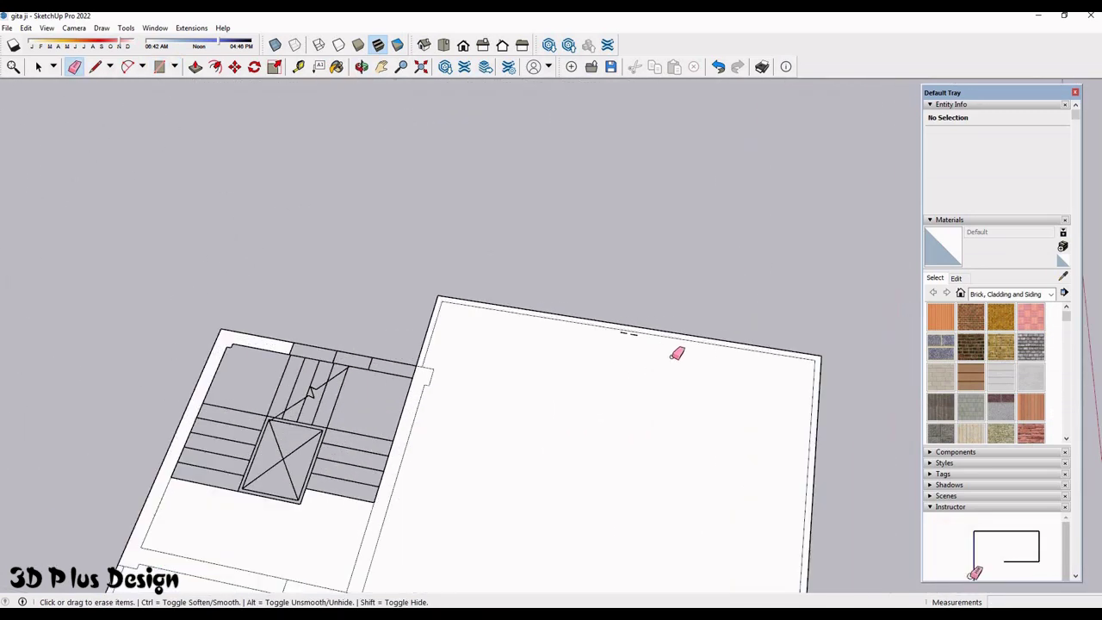
scroll(663, 353, "up", 3)
scroll(663, 353, "down", 2)
scroll(568, 373, "down", 3)
scroll(552, 352, "up", 3)
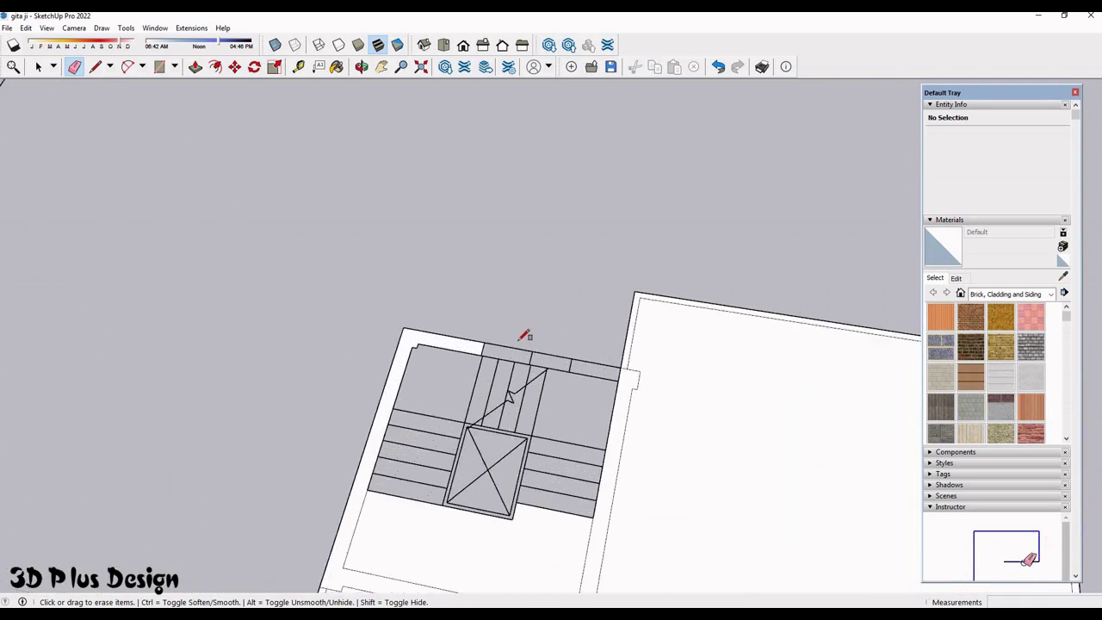
scroll(522, 337, "up", 2)
scroll(422, 348, "up", 2)
key("r")
left_click(600, 353)
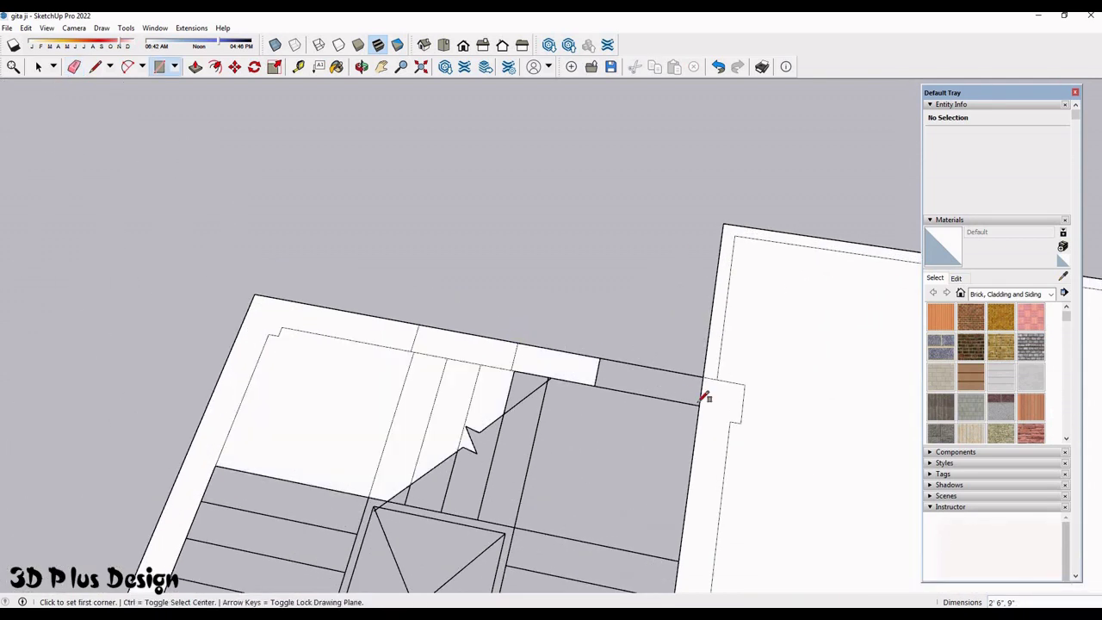
left_click(577, 385)
scroll(549, 336, "down", 3)
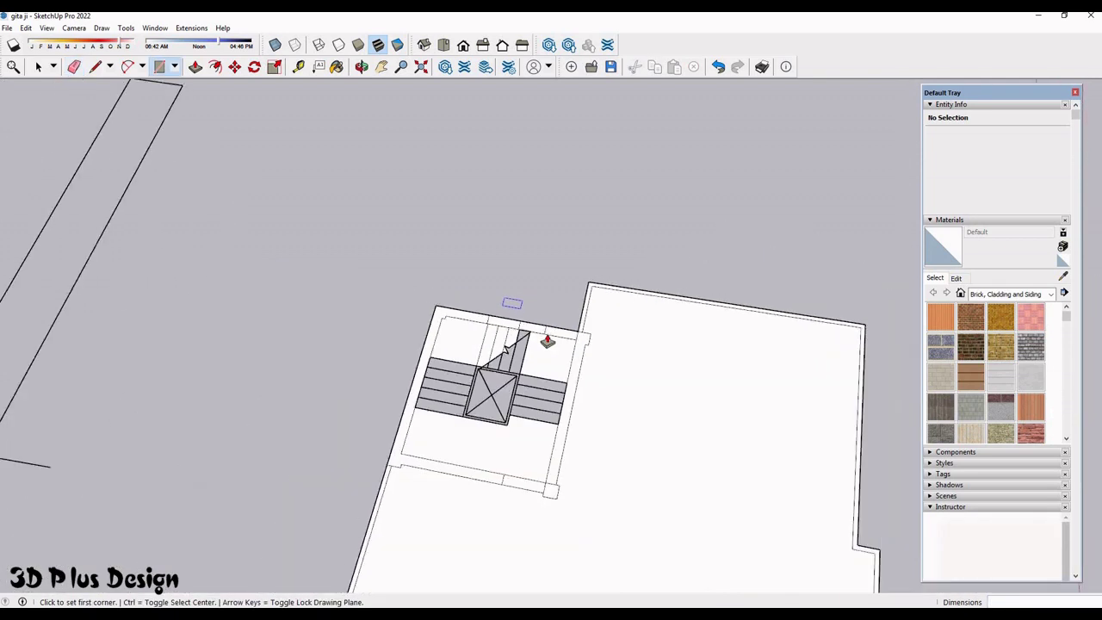
- Push/Pull the thin strip face up into a 9' 4" tall wall
key("space")
key("p")
scroll(545, 314, "up", 2)
left_click(545, 314)
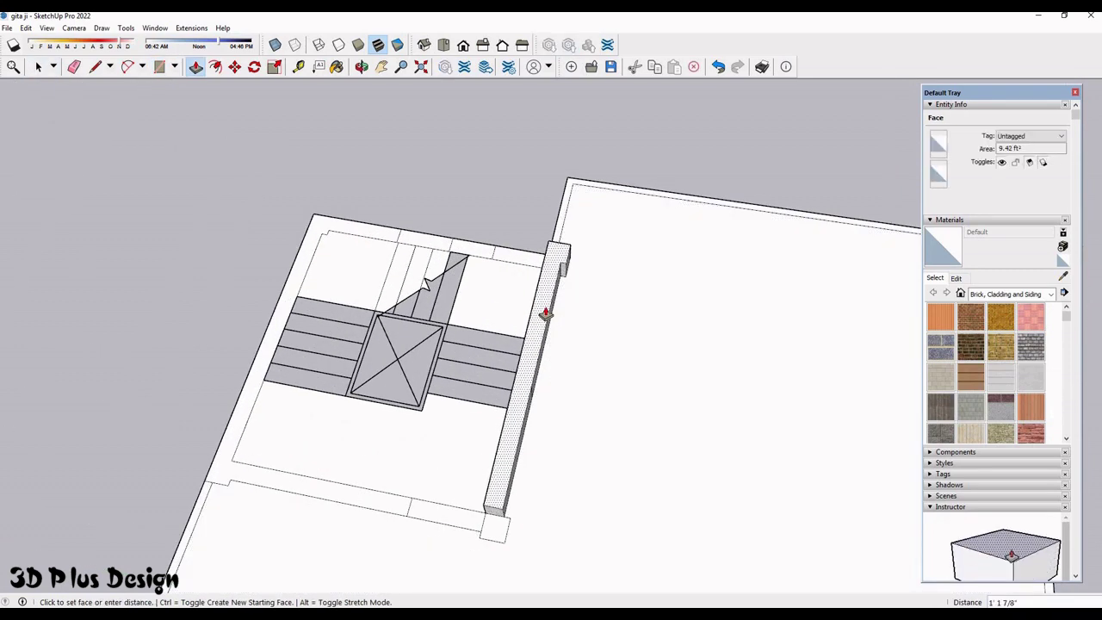
type("9' 4")
key("Return")
scroll(396, 249, "down", 2)
scroll(521, 228, "up", 2)
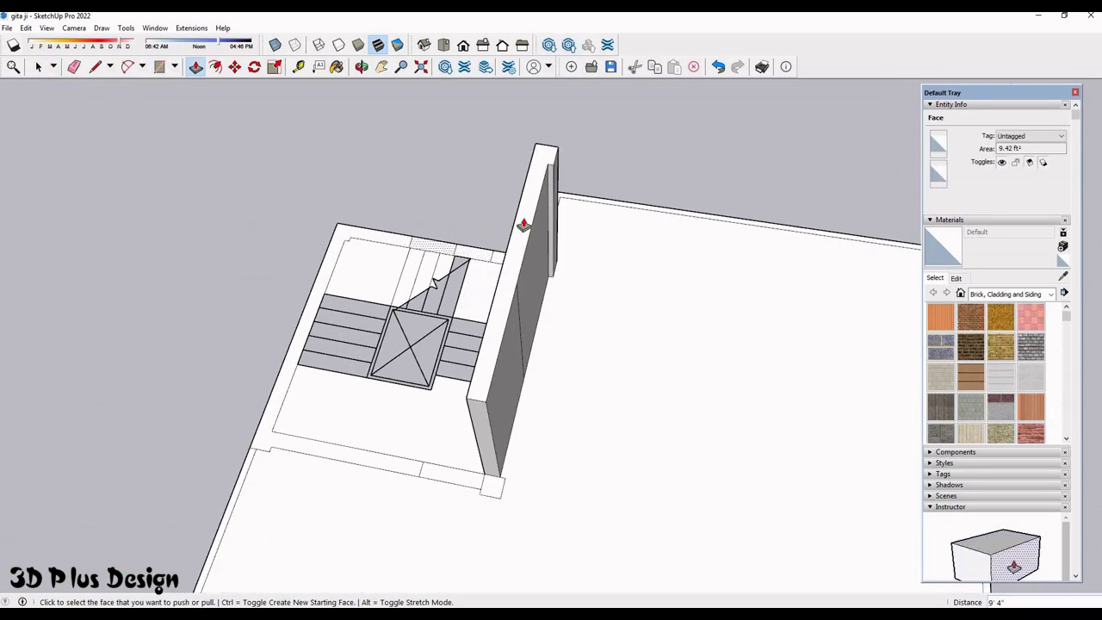
- Raise the left and front walls and the strip column to the same height
double_click(301, 336)
double_click(379, 465)
scroll(491, 285, "down", 3)
scroll(560, 253, "up", 3)
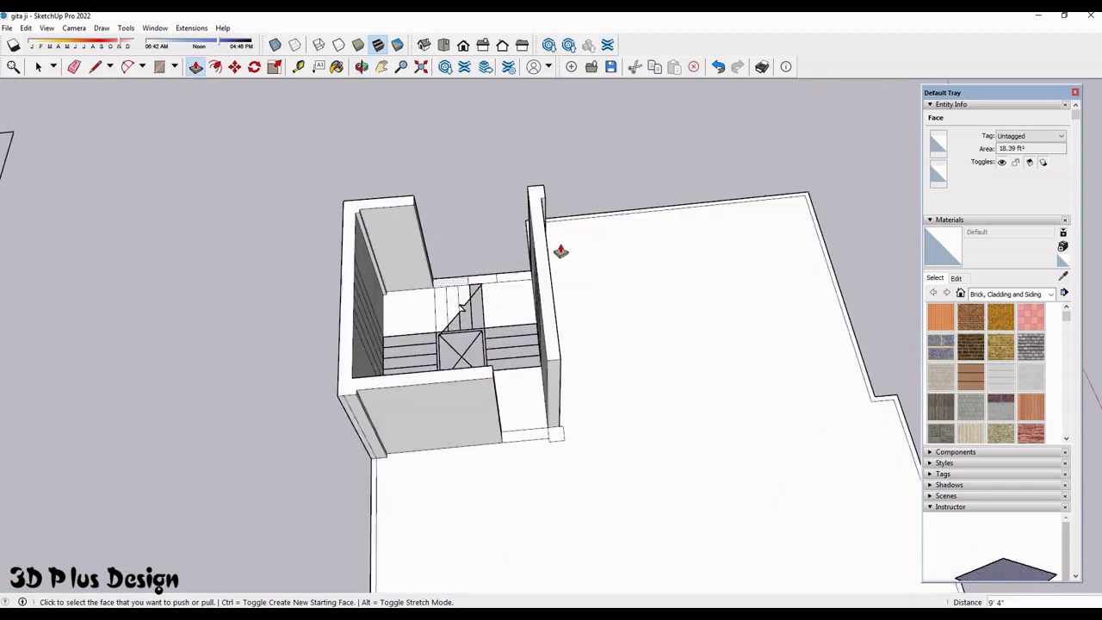
left_click(517, 279)
double_click(532, 280)
scroll(531, 270, "up", 3)
- Push the hatched face between the columns and extrude the strip beside the column into a lintel
left_click(534, 271)
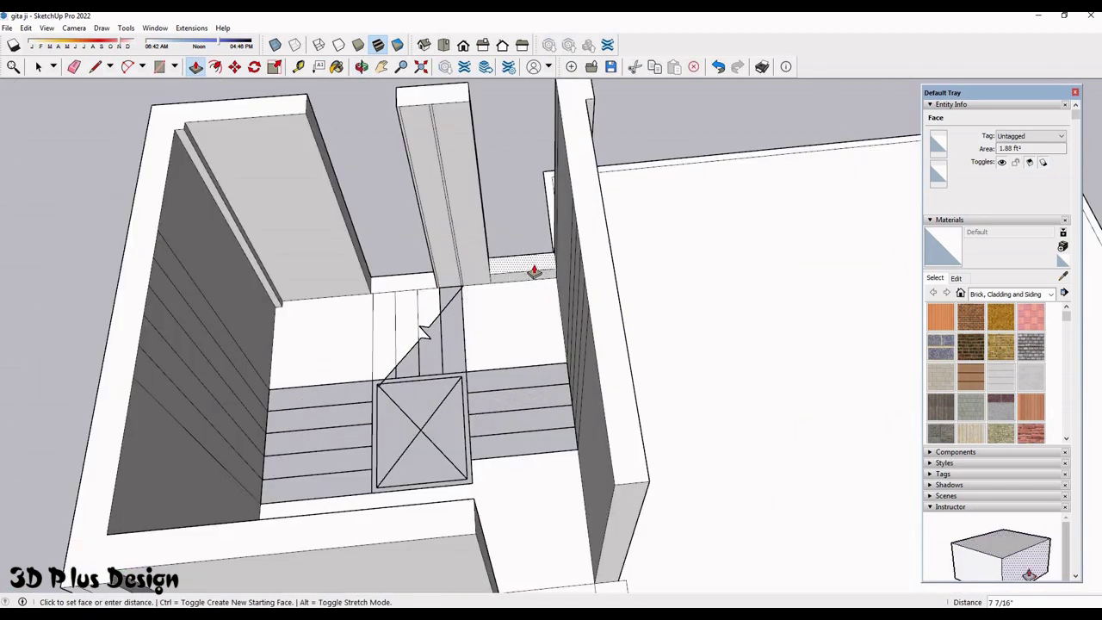
key("Return")
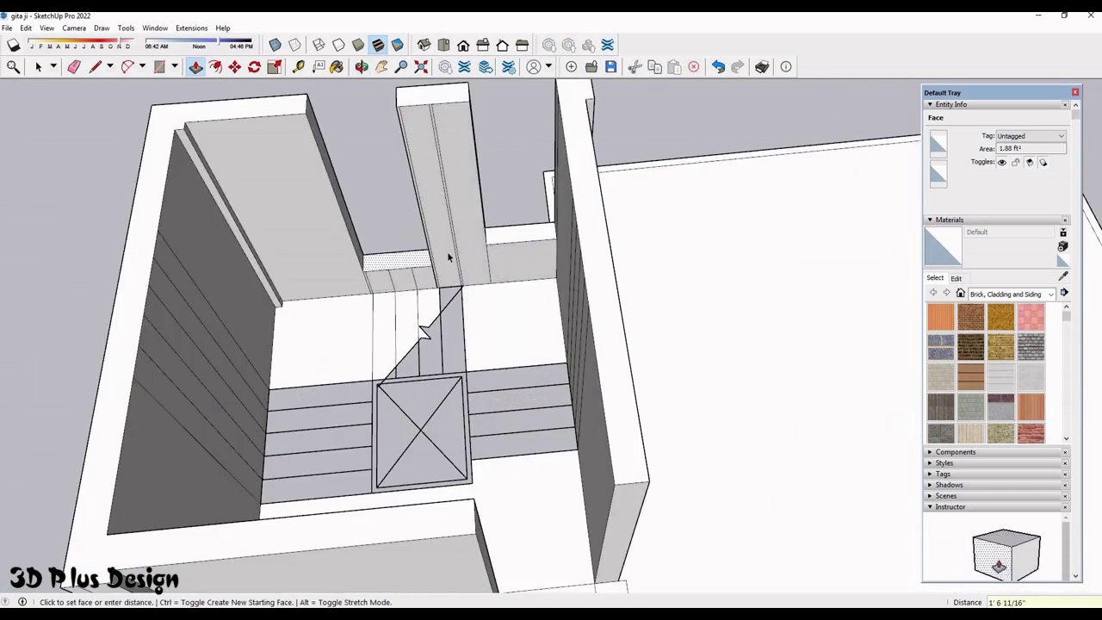
double_click(418, 267)
- Copy the selected lintel faces lower down the wall
key("space")
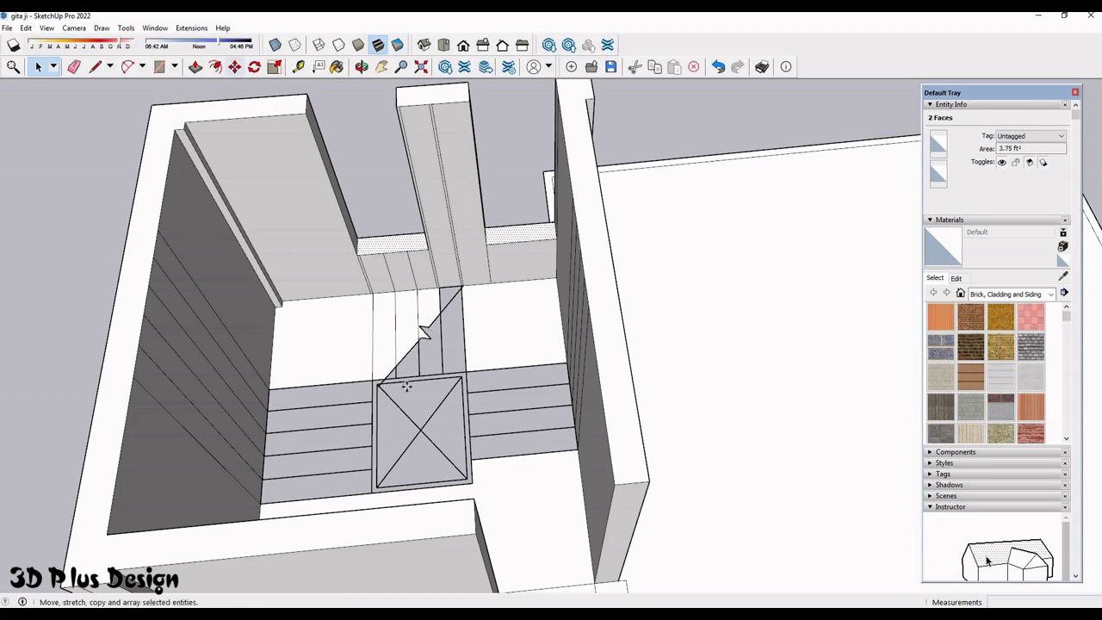
key("m")
middle_click_drag(407, 387, 402, 352)
scroll(401, 352, "up", 3)
left_click(409, 389)
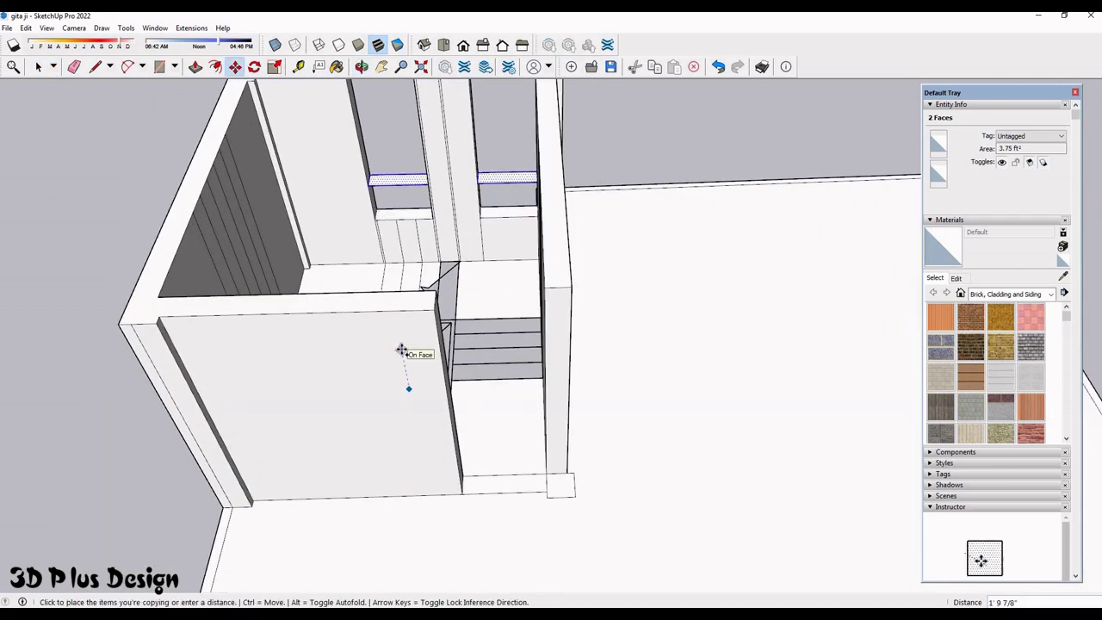
left_click(446, 305)
scroll(446, 305, "down", 3)
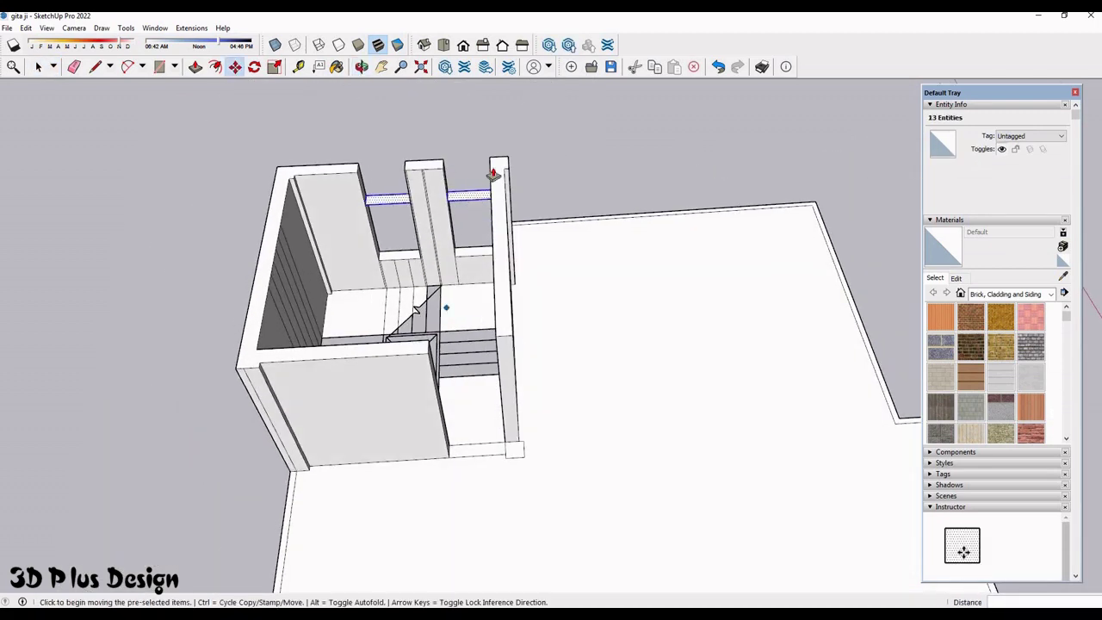
- Push/Pull the column's top face to raise the pillar
key("p")
left_click(424, 169)
left_click(424, 169)
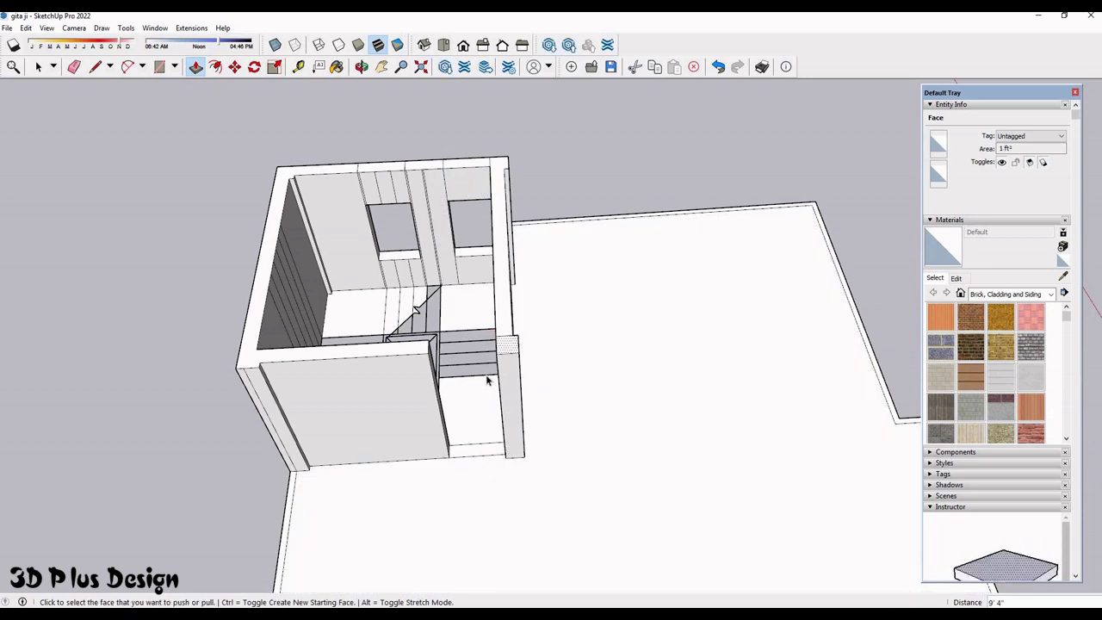
scroll(502, 453, "down", 3)
key("space")
scroll(483, 344, "up", 5)
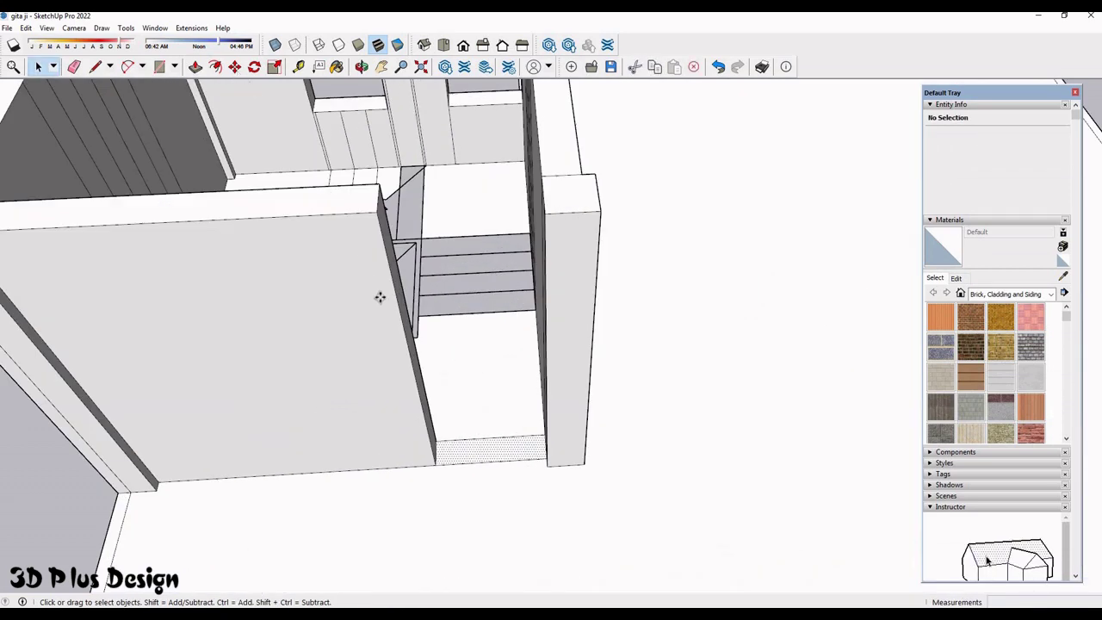
- Move the face into place at the stair landing inside the stairwell
left_click(334, 330)
scroll(312, 252, "up", 4)
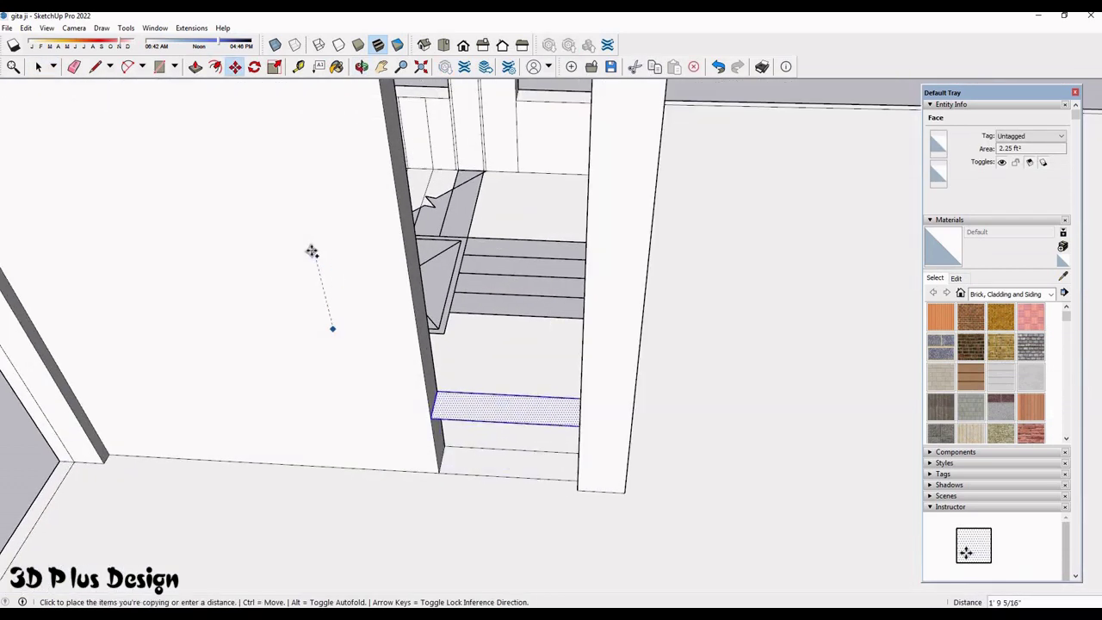
left_click(313, 251)
middle_click_drag(342, 267, 369, 180)
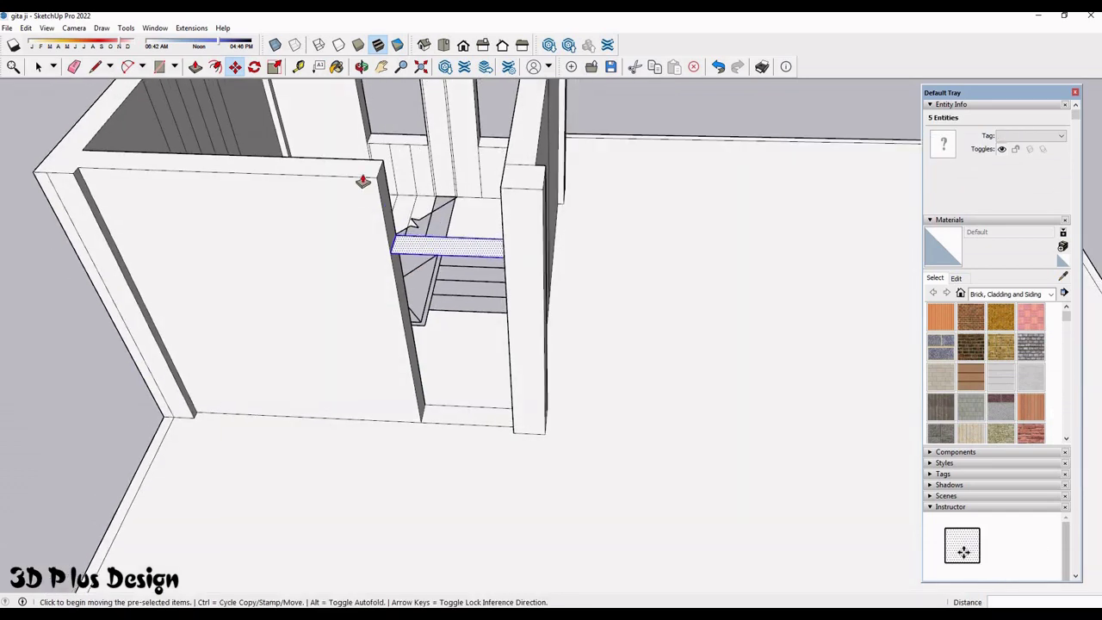
key("p")
key("space")
scroll(715, 336, "down", 5)
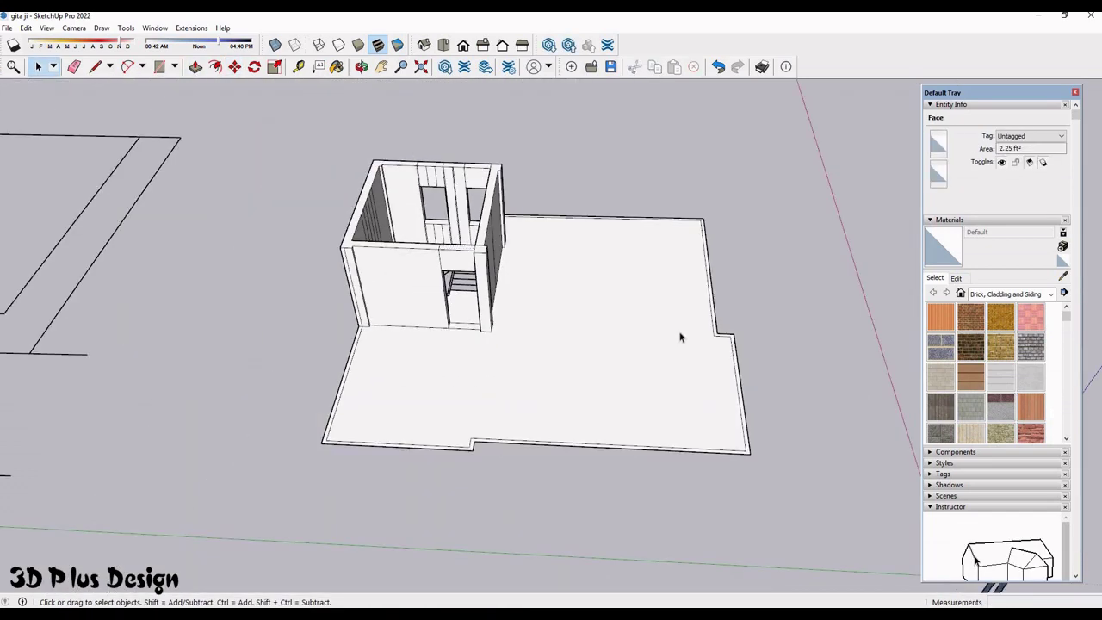
- Push the slab's corner notch face up 3 so the edge wall continues around it
scroll(681, 338, "up", 5)
scroll(685, 339, "up", 2)
left_click(683, 343)
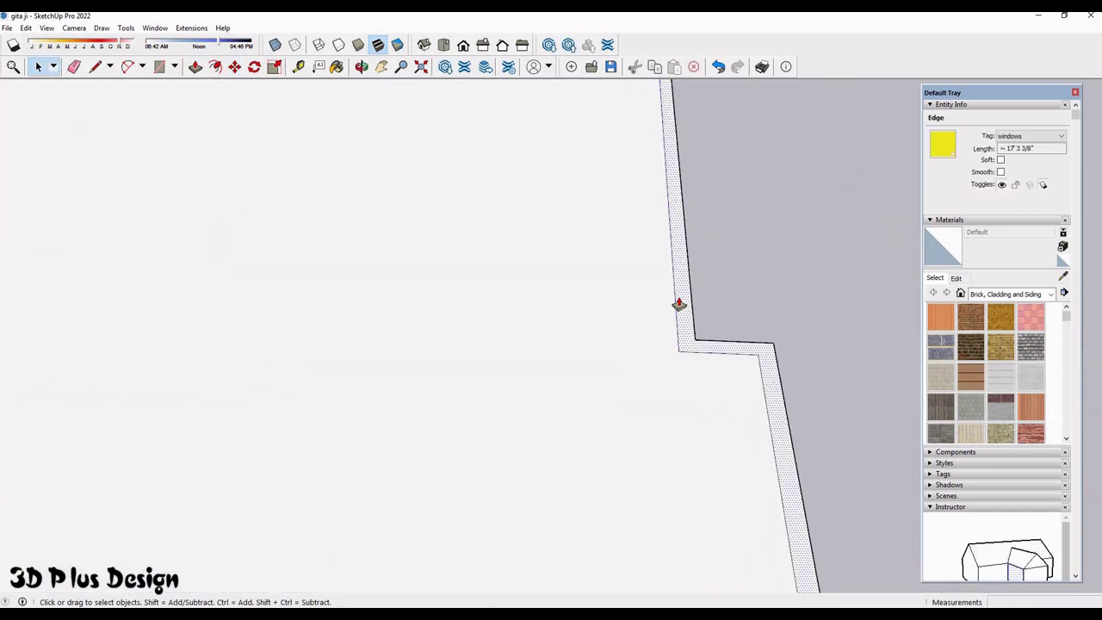
middle_click_drag(683, 343, 689, 276)
key("p")
left_click(681, 339)
type("3")
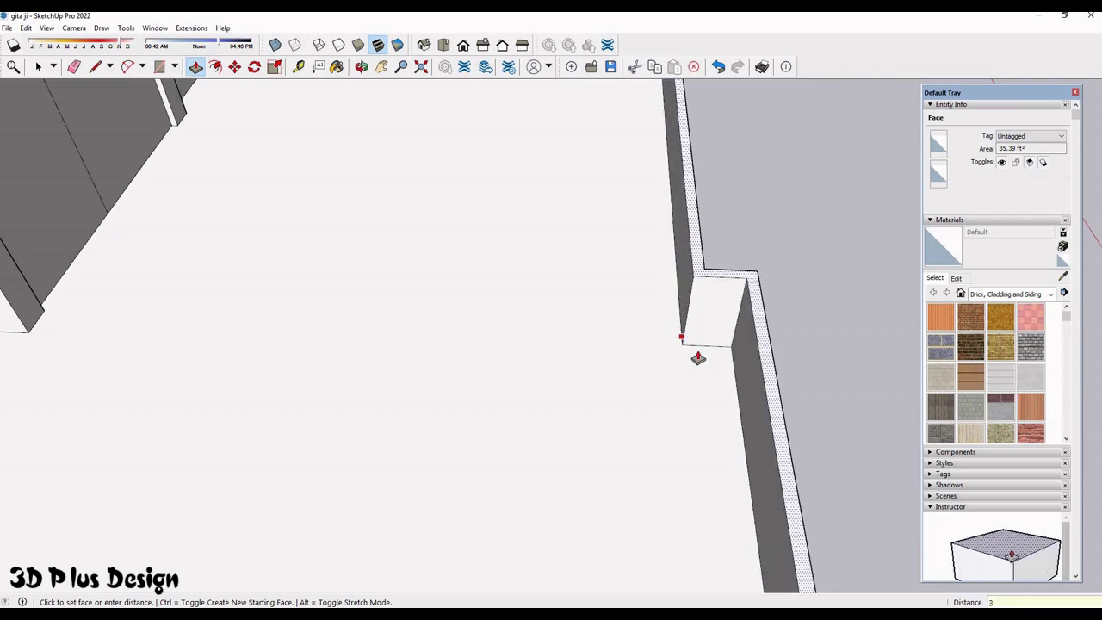
key("Return")
scroll(808, 305, "down", 5)
scroll(809, 305, "down", 2)
key("space")
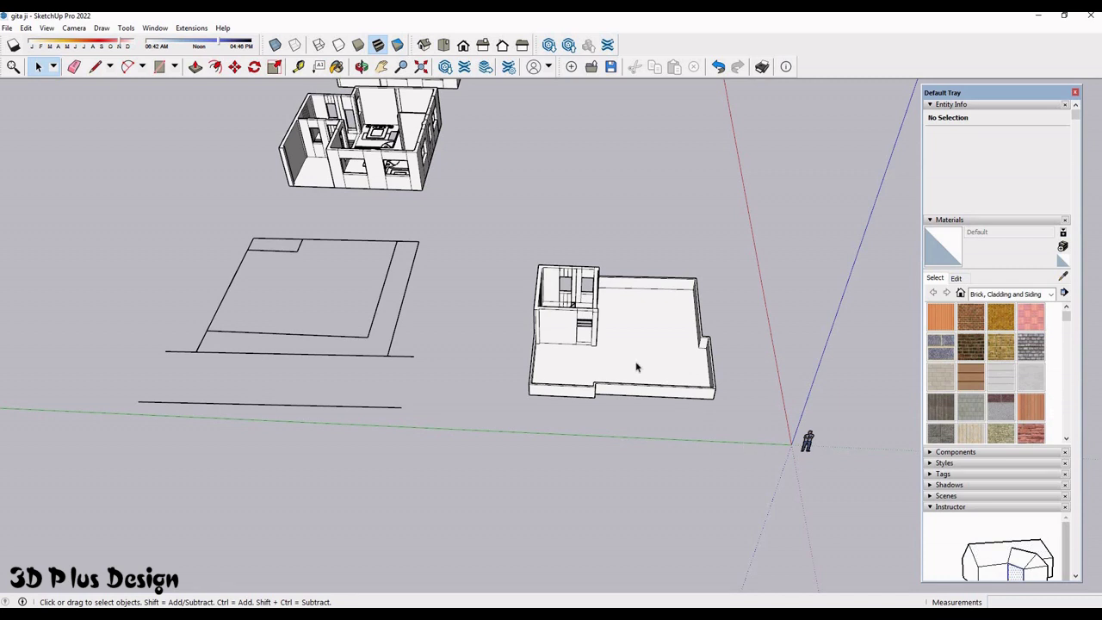
- Make the selected slab and stair-core geometry into one group
right_click(685, 286)
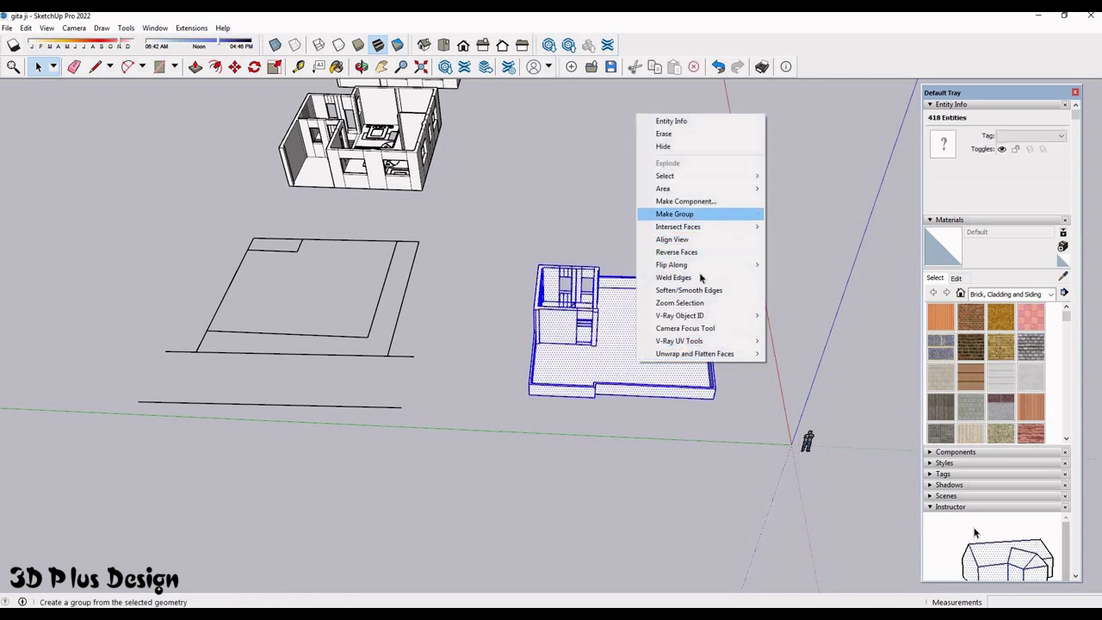
left_click(675, 214)
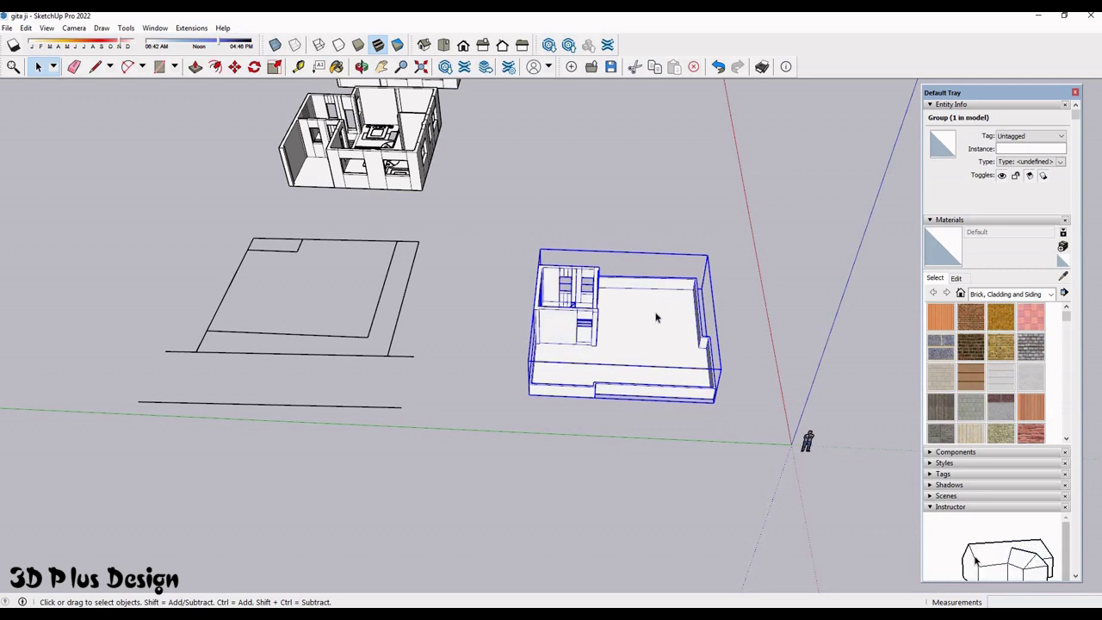
- Orbit the view to line up the floor models and the roof slab group
scroll(661, 308, "down", 5)
mouse_move(708, 344)
middle_mouse_down()
mouse_move(680, 319)
mouse_move(561, 320)
middle_mouse_up()
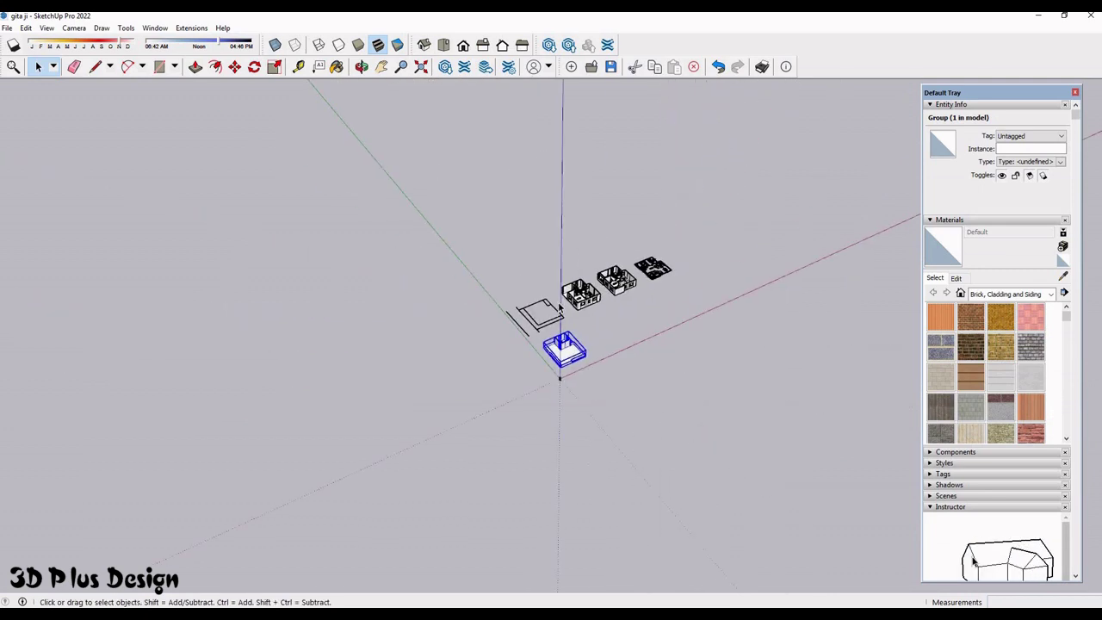
scroll(426, 416, "up", 5)
scroll(426, 416, "up", 3)
scroll(474, 385, "down", 5)
middle_click_drag(474, 385, 460, 392)
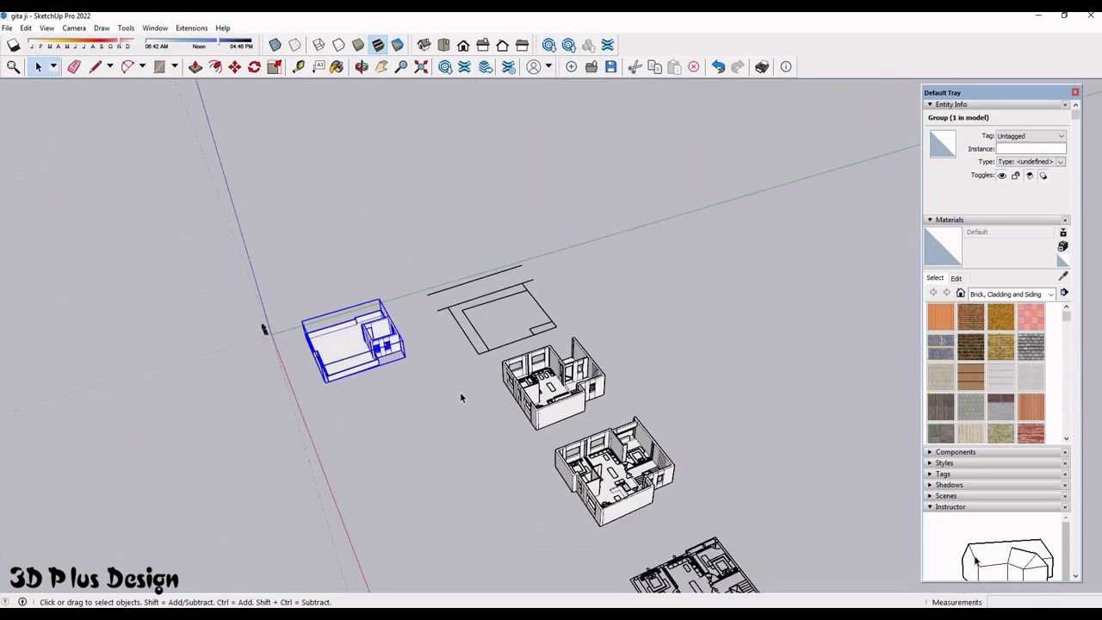
scroll(350, 457, "down", 3)
middle_click_drag(350, 457, 320, 487)
scroll(320, 488, "up", 3)
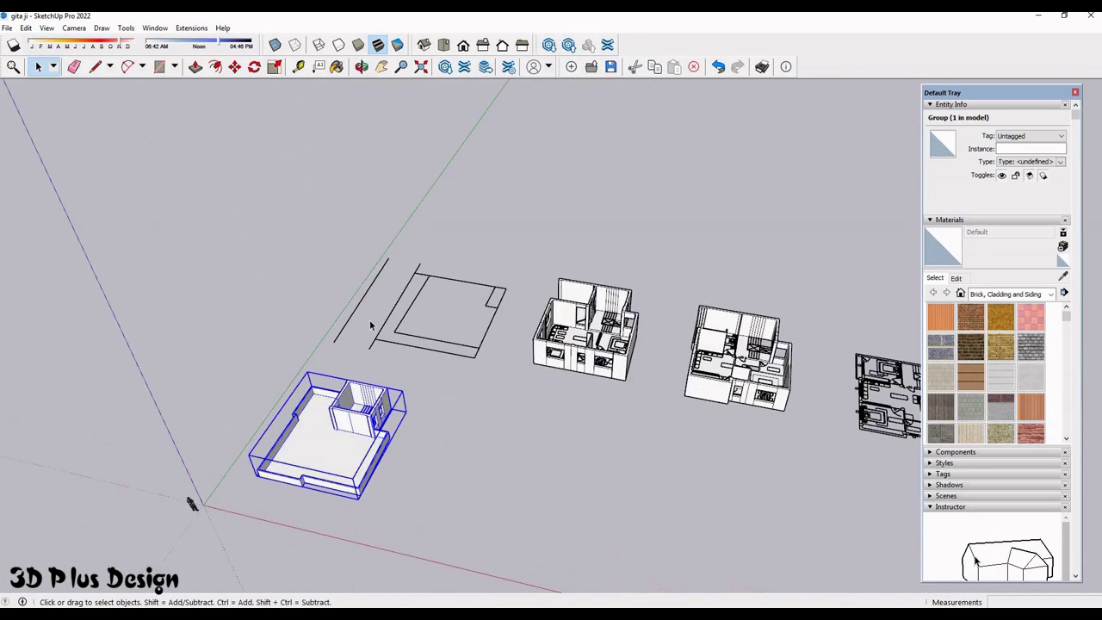
scroll(320, 487, "up", 3)
scroll(487, 395, "down", 3)
middle_click_drag(277, 349, 345, 258)
scroll(289, 297, "up", 3)
- Pick up the roof slab group, then cancel that move
left_click(596, 303)
scroll(596, 302, "down", 5)
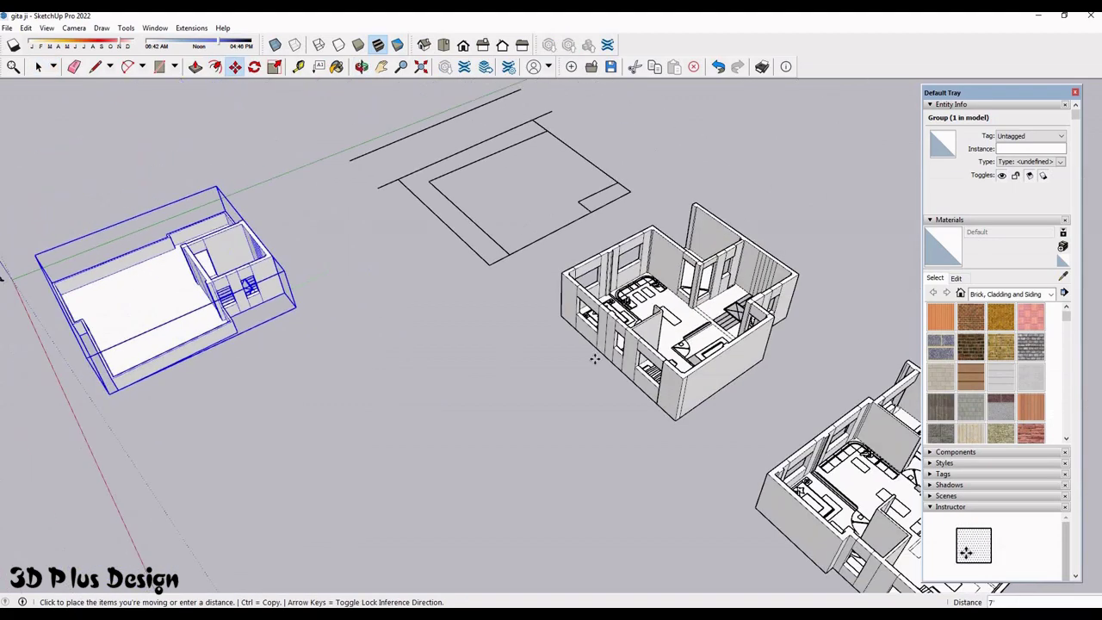
scroll(430, 301, "down", 2)
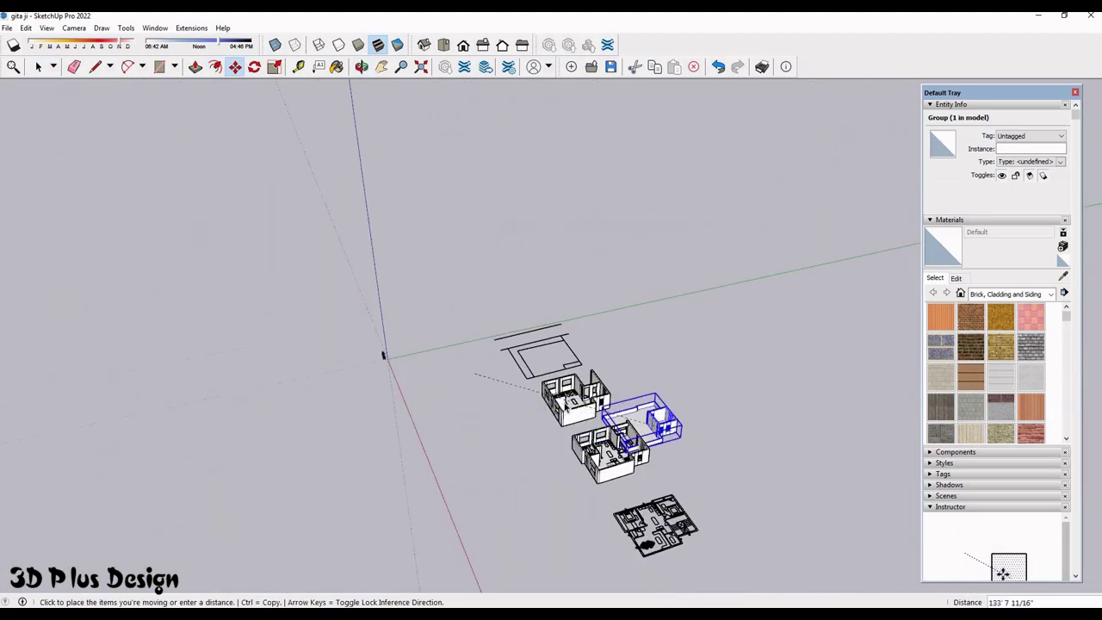
key("Escape")
scroll(290, 186, "up", 2)
scroll(290, 186, "up", 3)
key("space")
- Move the first house floor onto the plot outline, snapping its corner
left_click(603, 353)
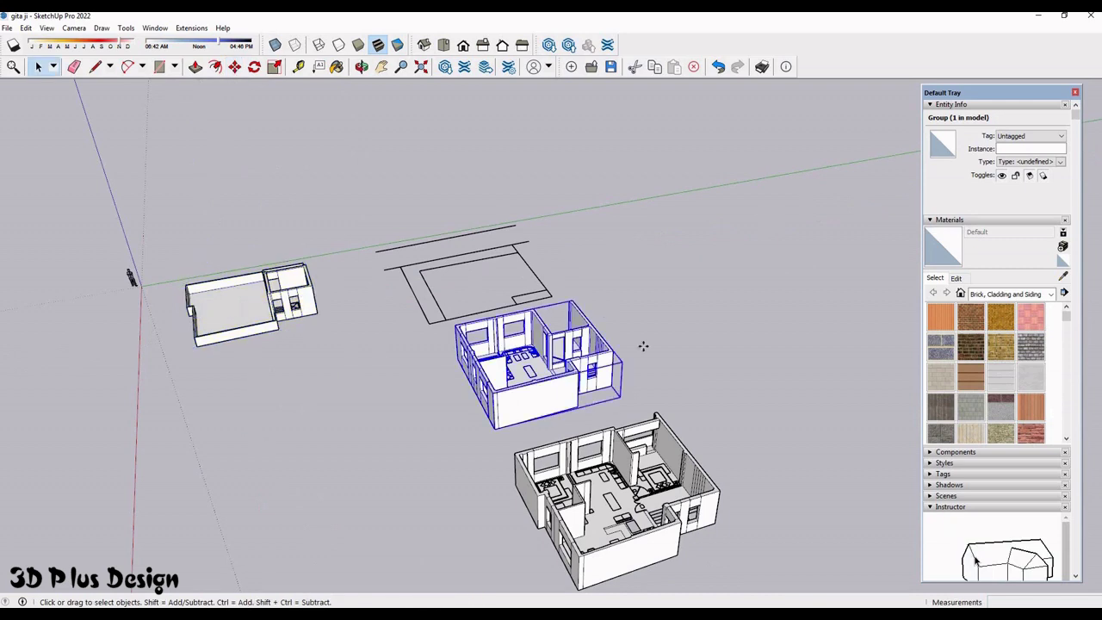
scroll(594, 416, "up", 2)
scroll(594, 415, "up", 2)
left_click(603, 421)
scroll(569, 304, "down", 2)
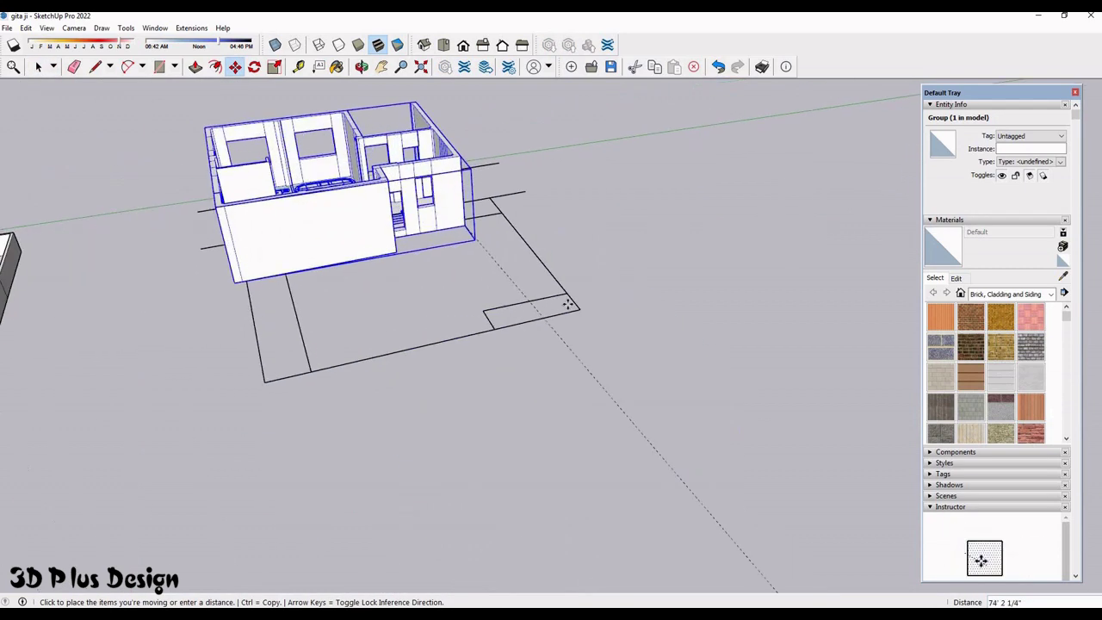
scroll(569, 304, "up", 2)
scroll(564, 308, "up", 1)
scroll(558, 312, "up", 2)
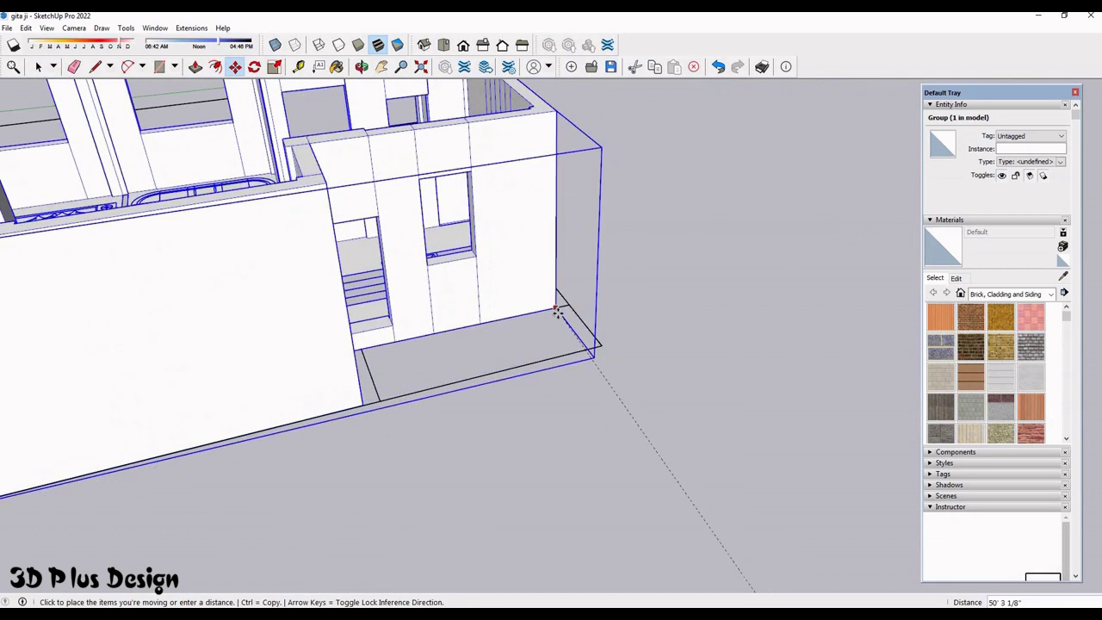
scroll(558, 311, "up", 2)
left_click(558, 312)
middle_click_drag(524, 261, 505, 247)
left_click(586, 310)
scroll(583, 307, "up", 1)
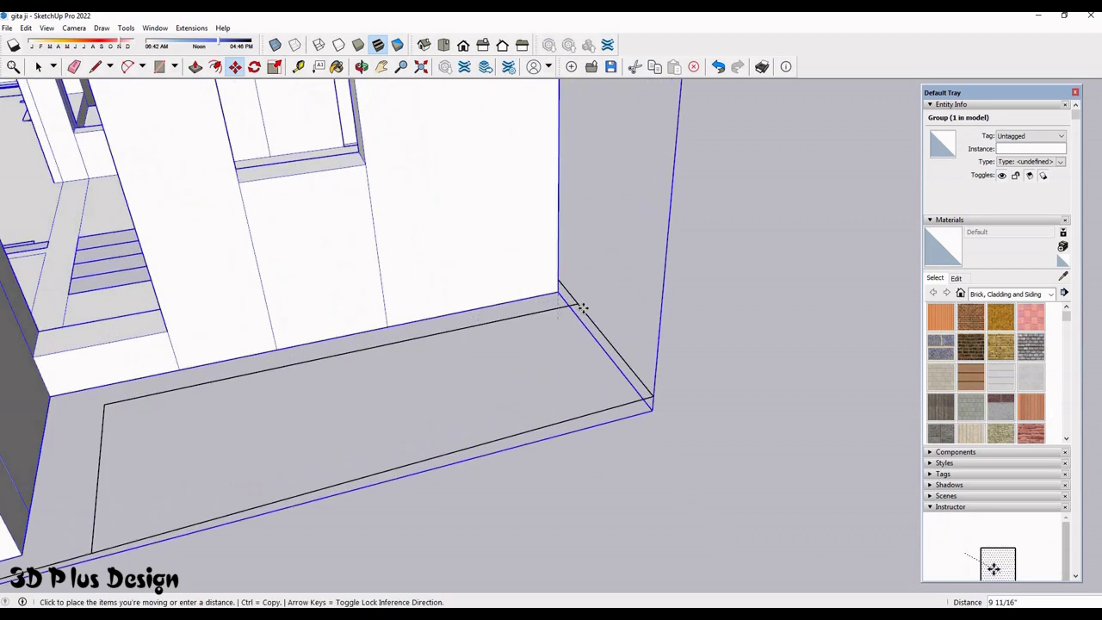
scroll(583, 308, "up", 1)
scroll(646, 350, "down", 3)
key("space")
scroll(657, 555, "down", 3)
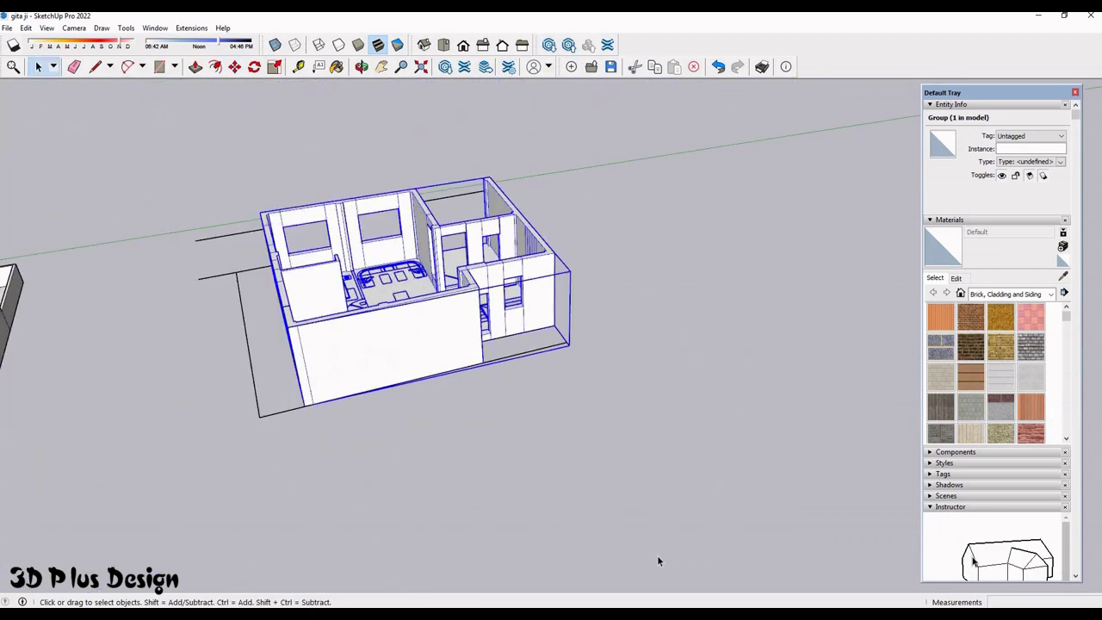
- Move the next floor model on top of the first storey
left_click(657, 554)
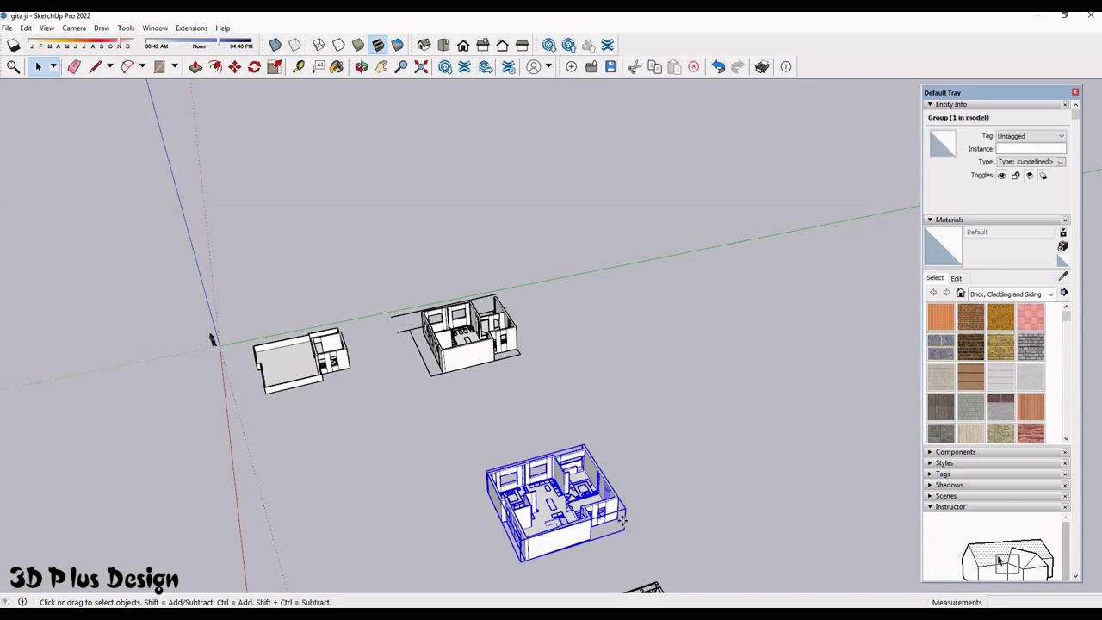
key("m")
scroll(669, 509, "up", 2)
scroll(507, 241, "up", 3)
left_click(508, 241)
scroll(456, 229, "down", 3)
left_click(482, 259)
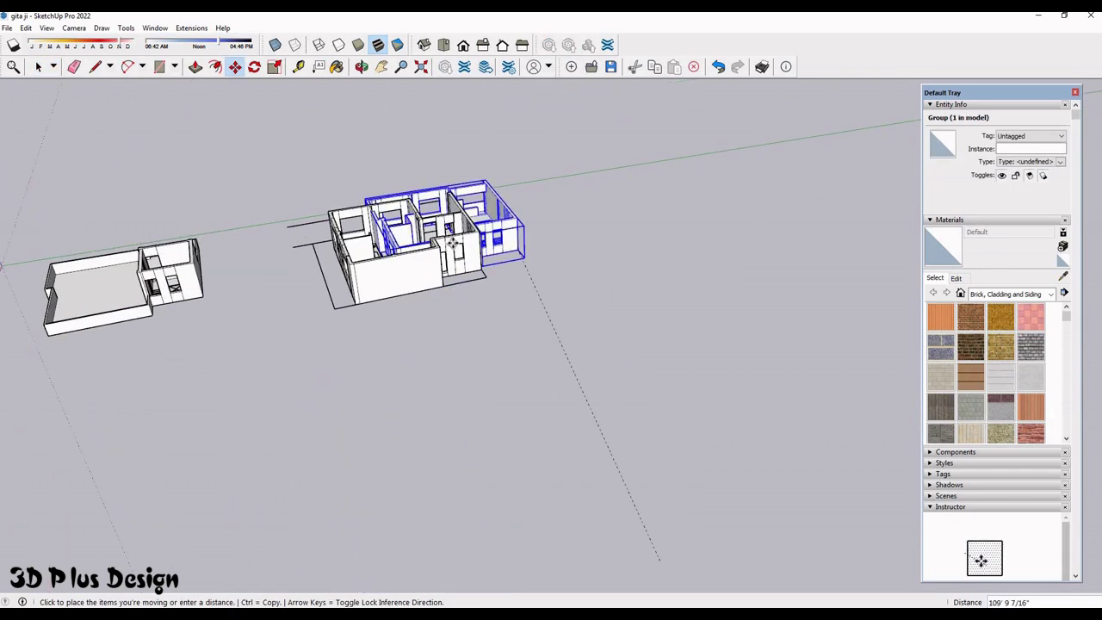
scroll(610, 298, "up", 2)
scroll(494, 418, "up", 2)
key("space")
scroll(618, 319, "down", 3)
scroll(603, 310, "down", 2)
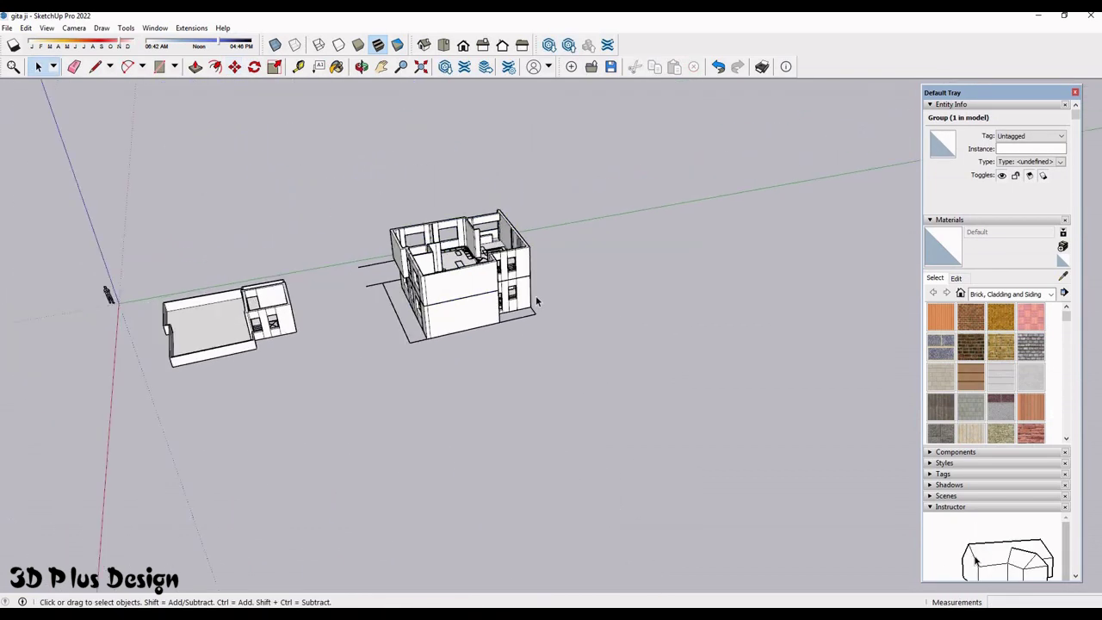
- Ctrl-copy the upper floor group upward as an additional storey
left_click(536, 295)
scroll(362, 189, "down", 2)
scroll(258, 99, "up", 4)
left_click(235, 69)
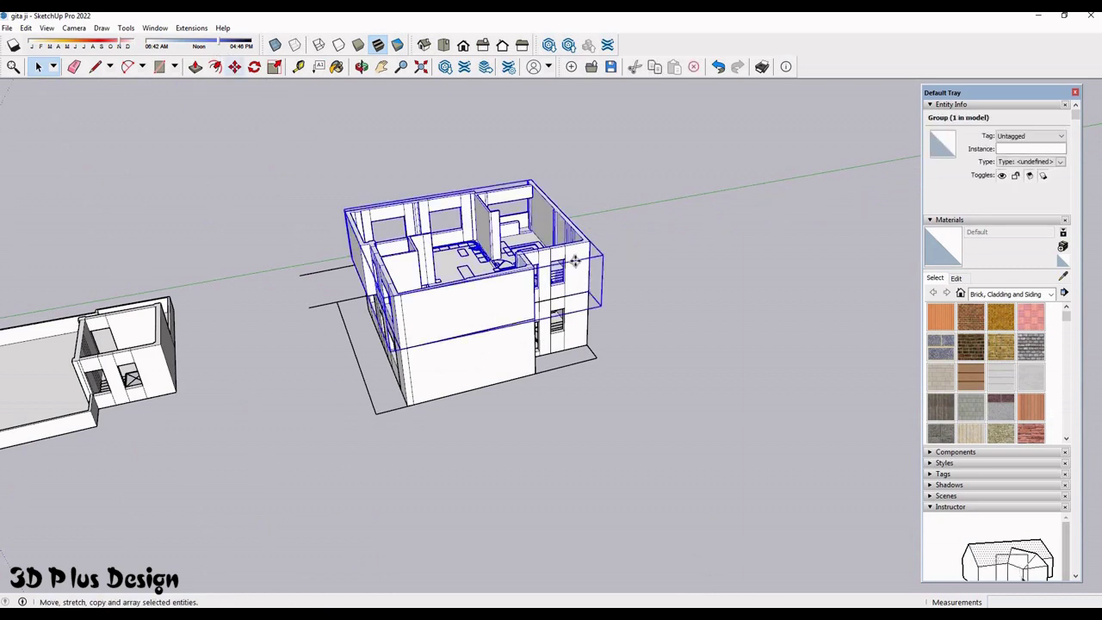
scroll(600, 339, "up", 2)
scroll(590, 313, "up", 3)
left_click(597, 172)
key("ctrl")
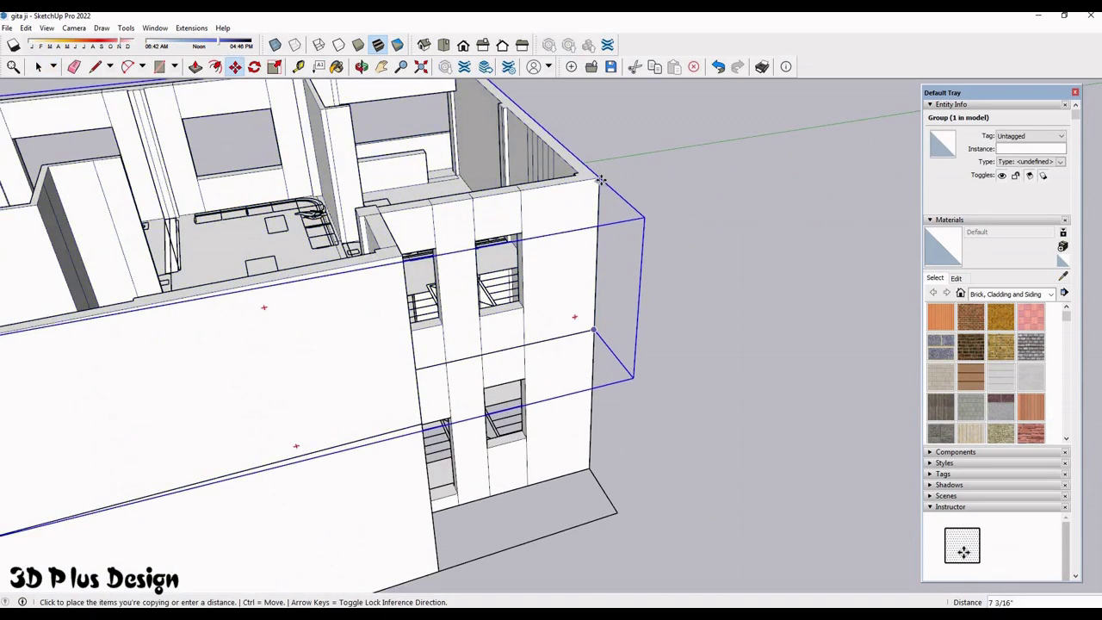
scroll(232, 356, "down", 3)
scroll(258, 259, "down", 3)
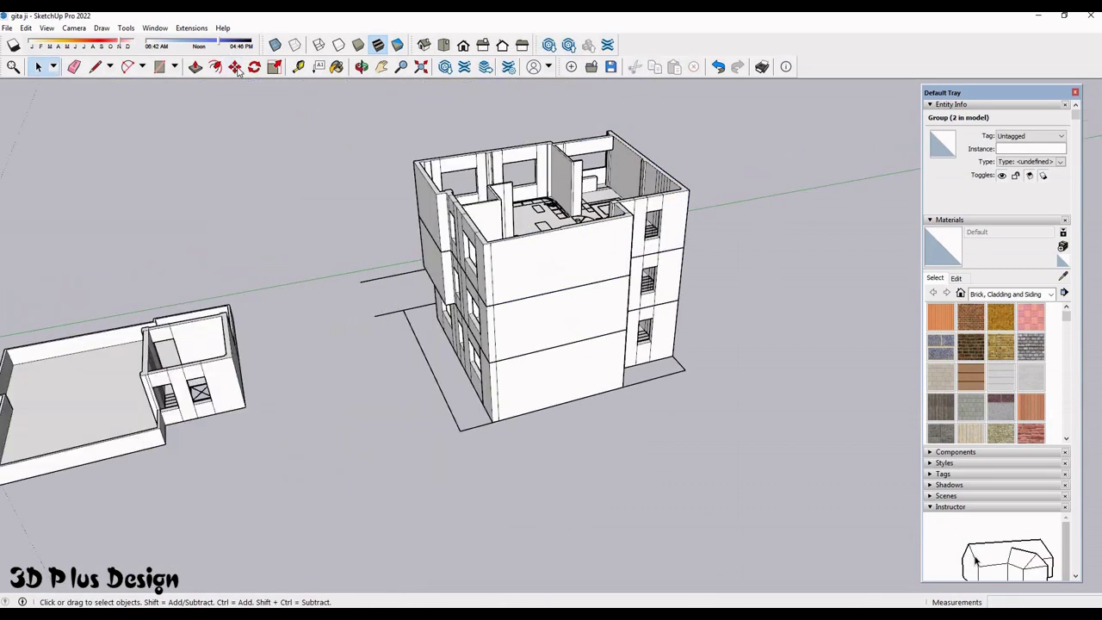
left_click(247, 411)
key("space")
- Set the roof slab group on top of the stacked storeys
key("m")
scroll(345, 430, "up", 2)
scroll(411, 454, "up", 2)
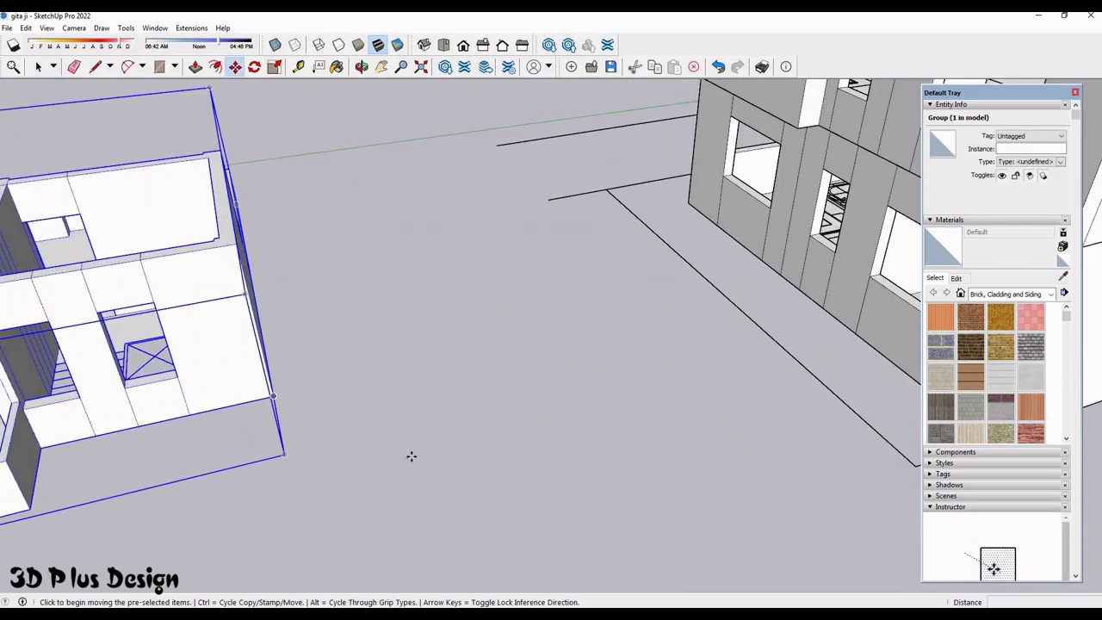
scroll(472, 380, "up", 2)
left_click(270, 398)
scroll(387, 344, "down", 3)
scroll(516, 301, "down", 3)
scroll(603, 259, "up", 3)
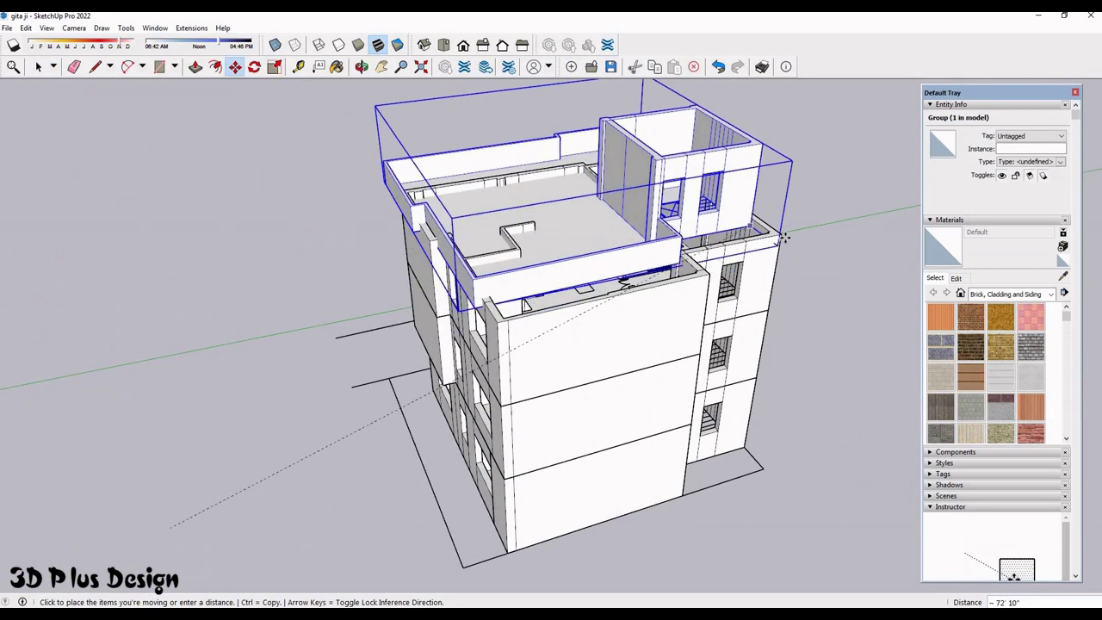
scroll(517, 345, "up", 1)
left_click(392, 429)
scroll(566, 319, "down", 4)
mouse_move(672, 379)
middle_mouse_down()
mouse_move(767, 393)
mouse_move(779, 449)
mouse_move(675, 386)
middle_mouse_up()
key("space")
scroll(663, 430, "down", 2)
scroll(654, 468, "up", 1)
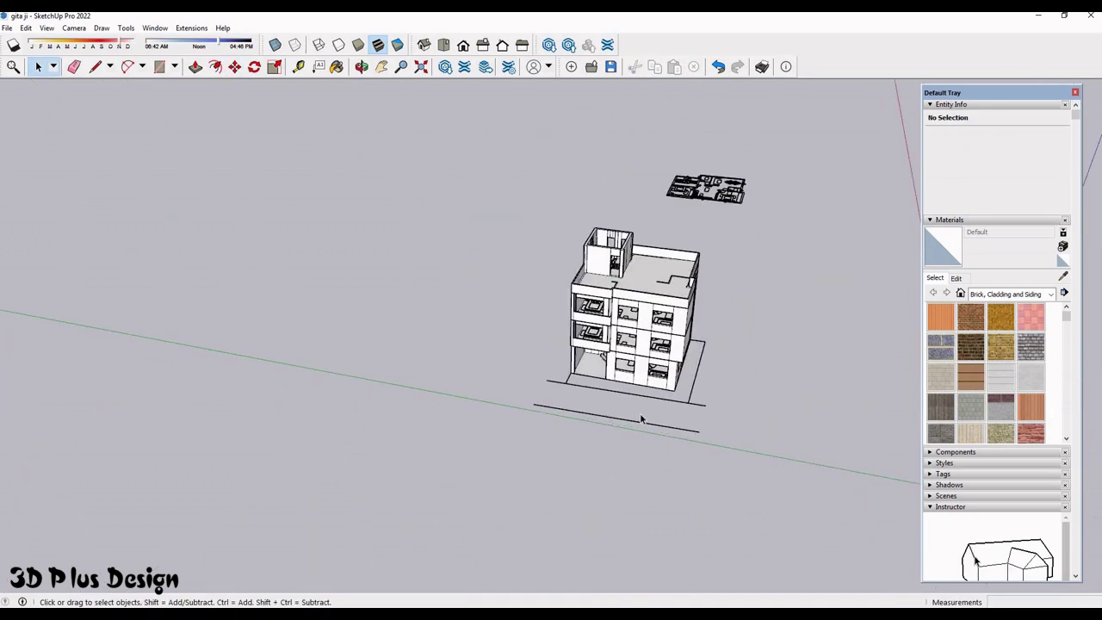
mouse_move(642, 418)
middle_mouse_down()
mouse_move(525, 281)
mouse_move(726, 560)
mouse_move(684, 525)
mouse_move(534, 278)
mouse_move(488, 268)
middle_mouse_up()
- Hide the four building groups from the right-click menu
scroll(526, 282, "down", 2)
right_click(488, 268)
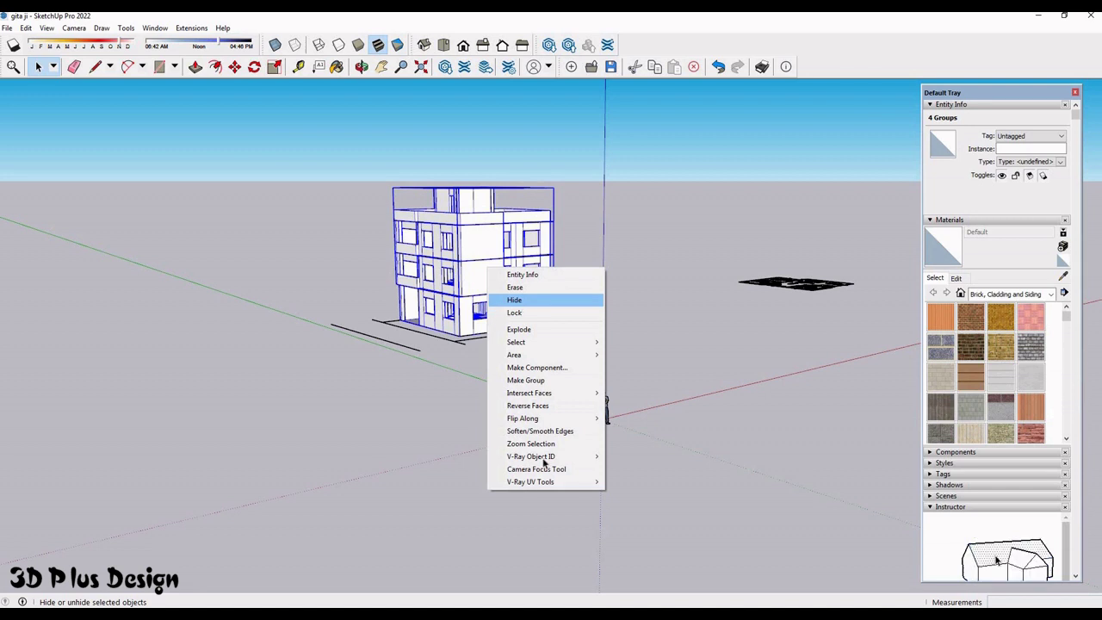
mouse_move(520, 407)
middle_mouse_down()
mouse_move(507, 482)
mouse_move(463, 508)
middle_mouse_up()
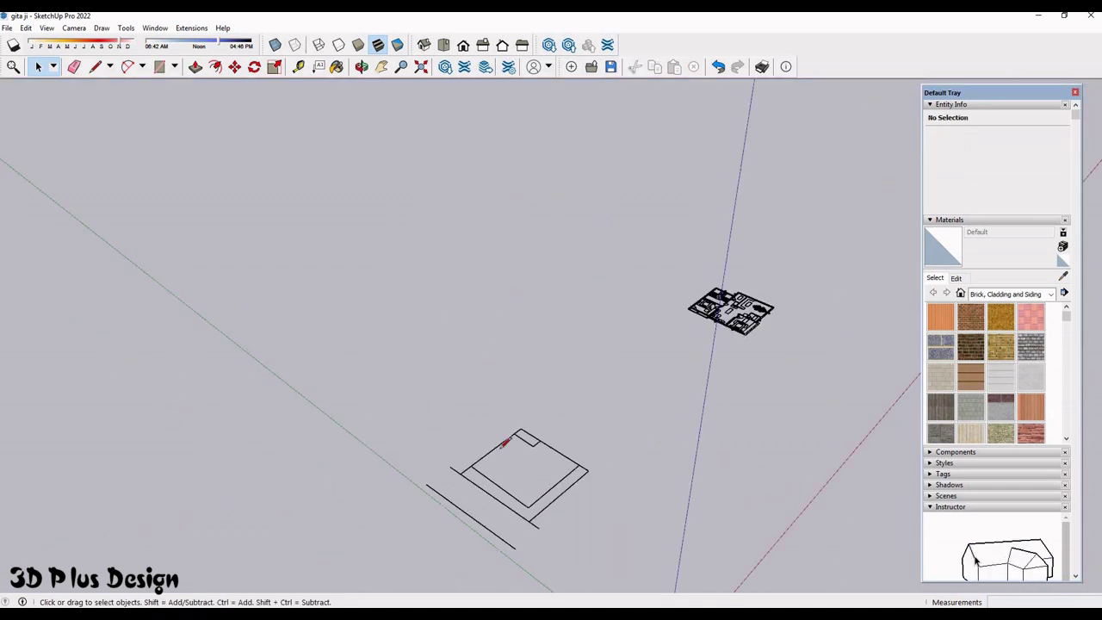
- Draw a line from the plot outline corner to close the ground face
key("l")
left_click(520, 428)
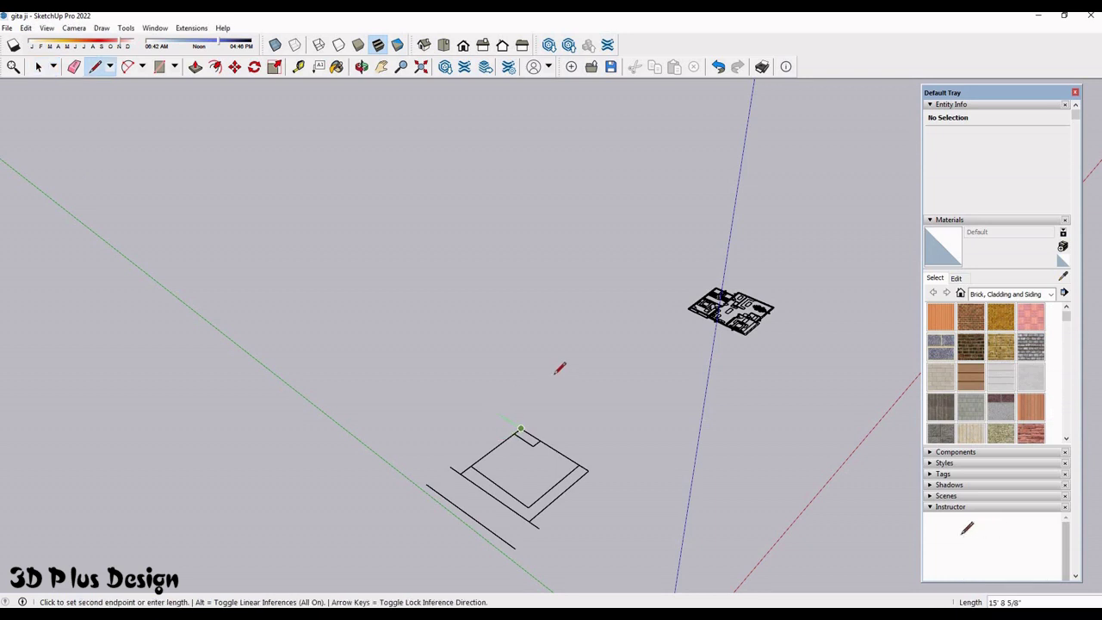
scroll(671, 419, "down", 2)
scroll(555, 546, "down", 1)
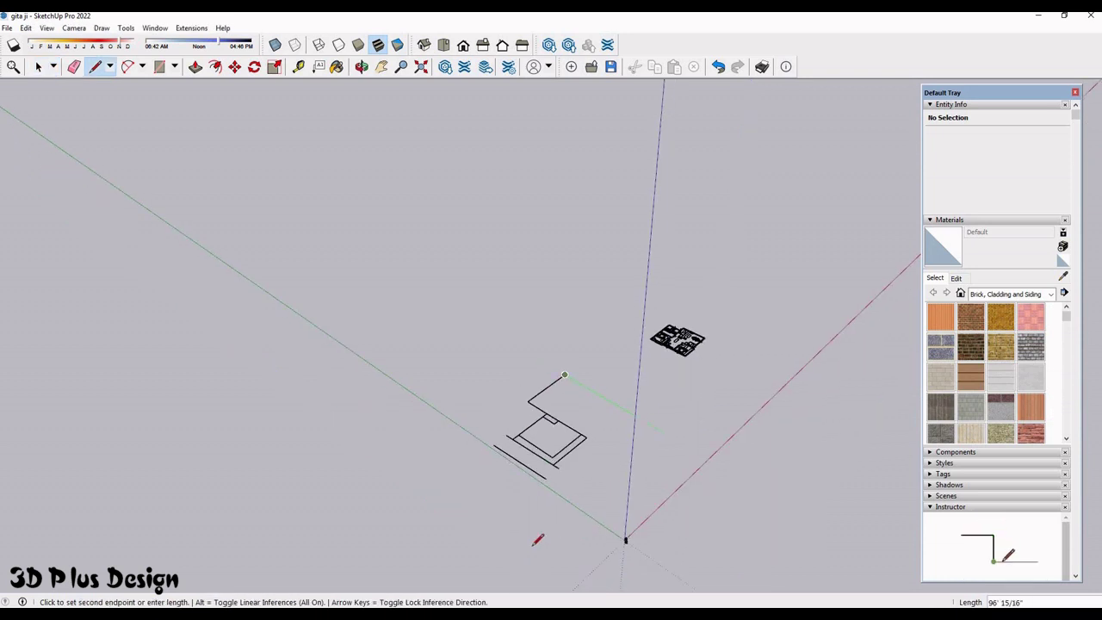
left_click(551, 392)
key("e")
scroll(543, 385, "up", 2)
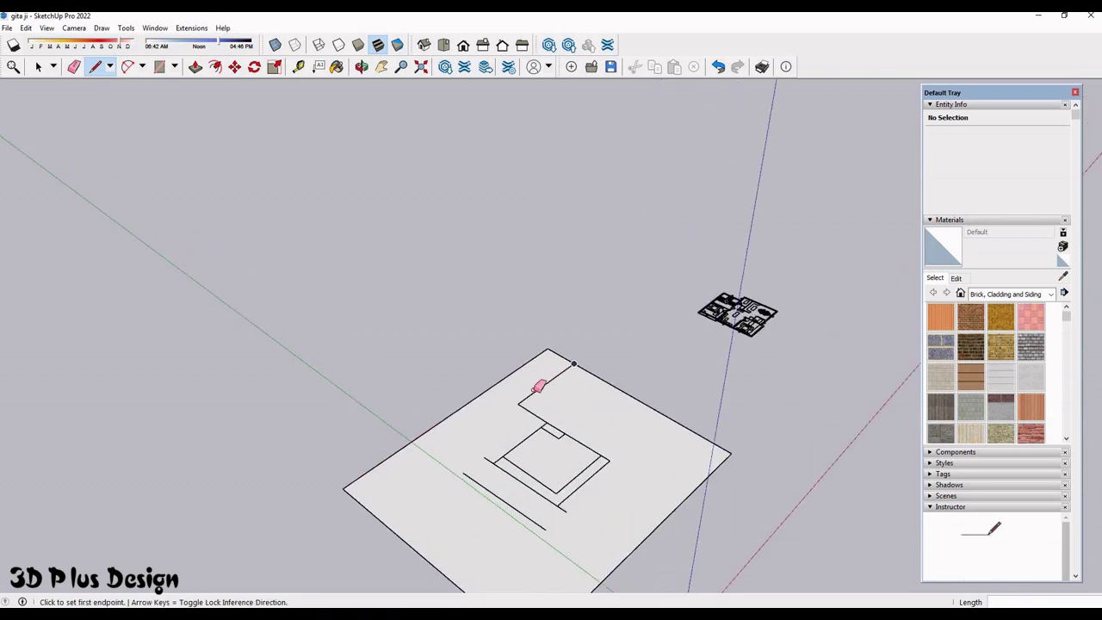
scroll(539, 382, "up", 2)
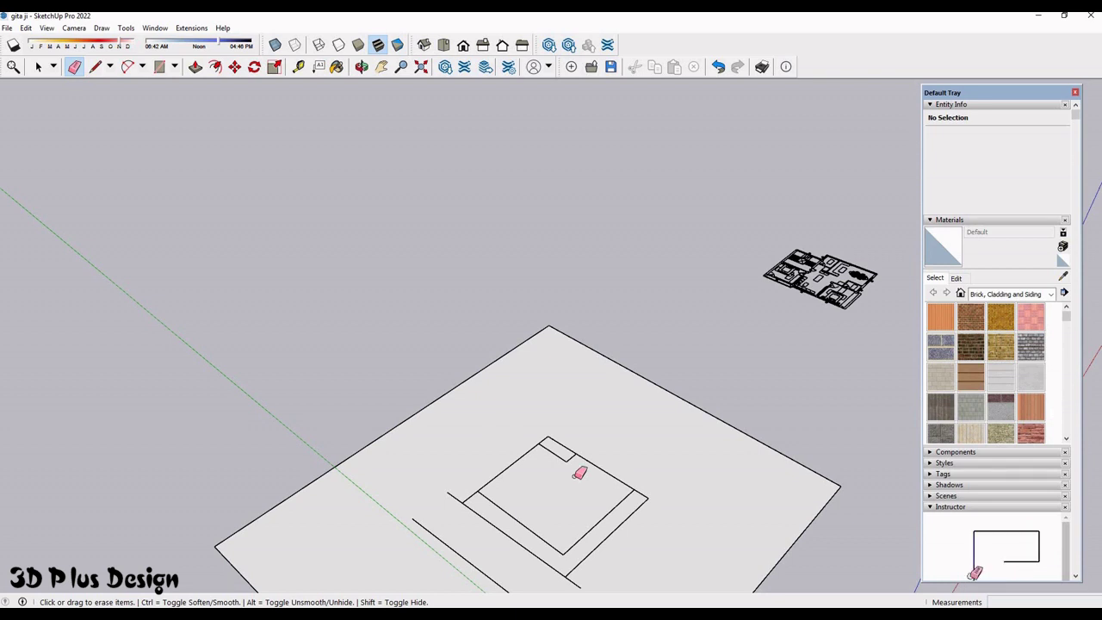
scroll(574, 480, "down", 3)
scroll(585, 489, "down", 3)
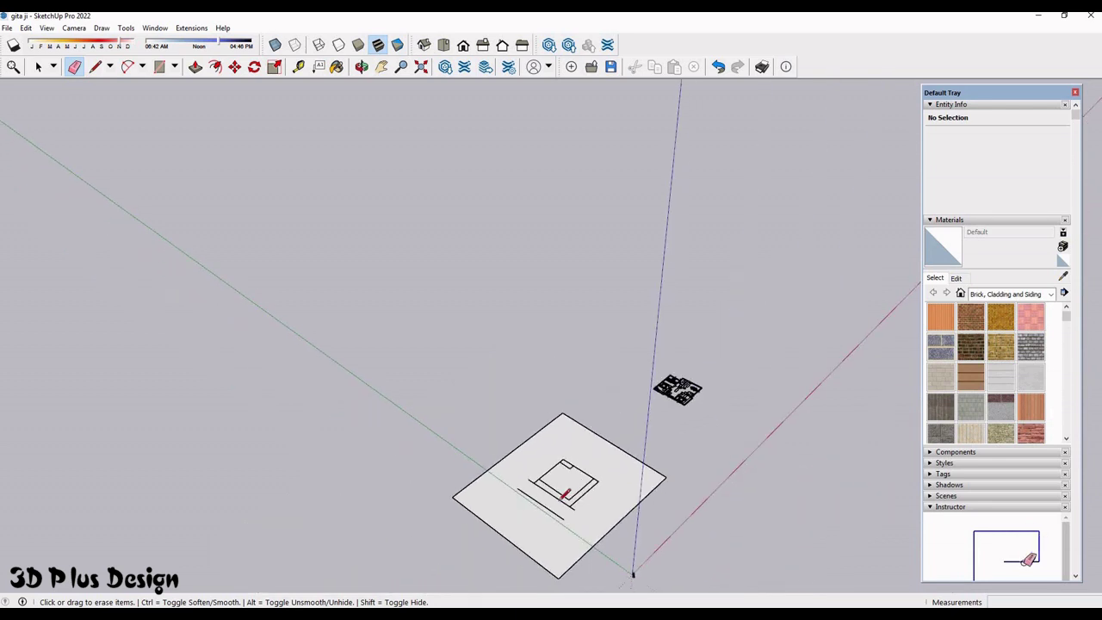
- Draw a line across the plot to mark one edge of the road strip
key("l")
scroll(603, 503, "up", 3)
left_click(697, 518)
scroll(598, 502, "down", 2)
scroll(694, 516, "up", 2)
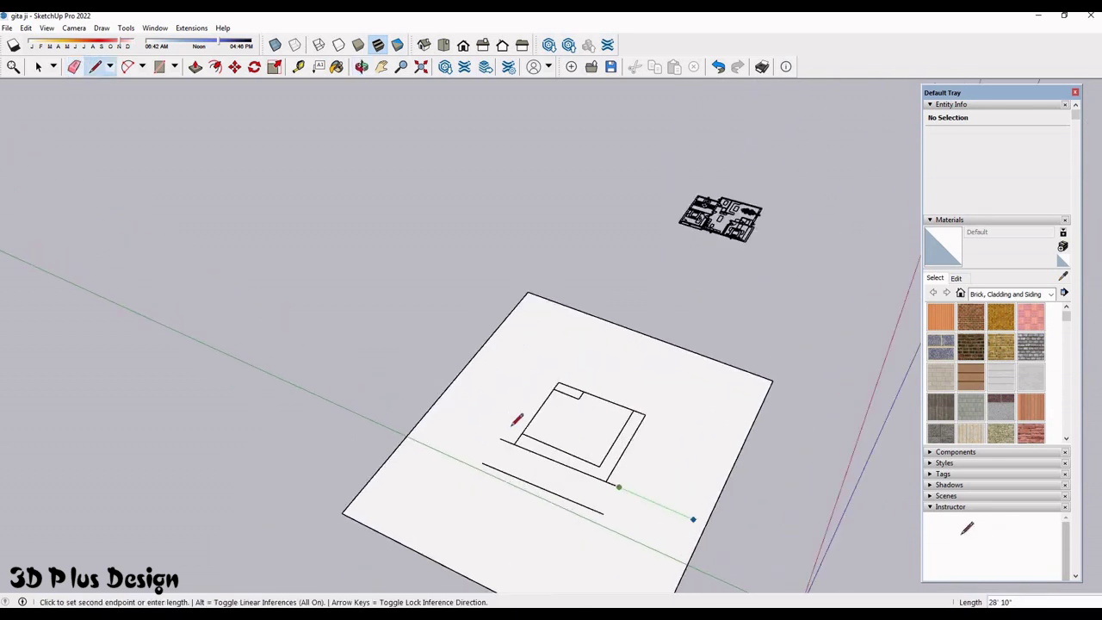
middle_click_drag(694, 517, 481, 428)
left_click(426, 432)
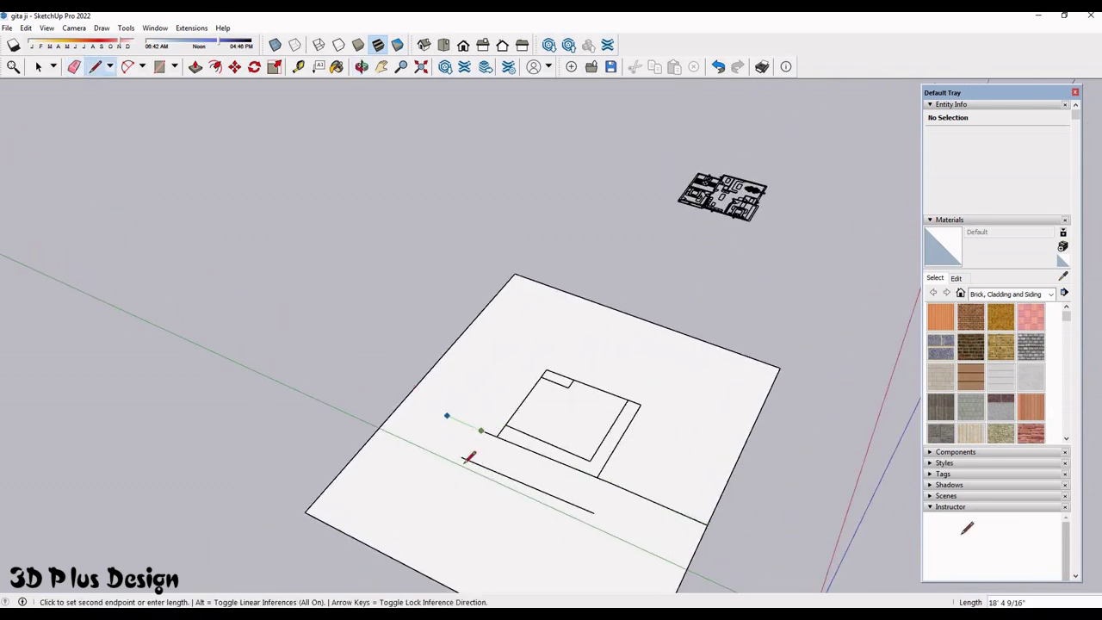
scroll(465, 456, "up", 2)
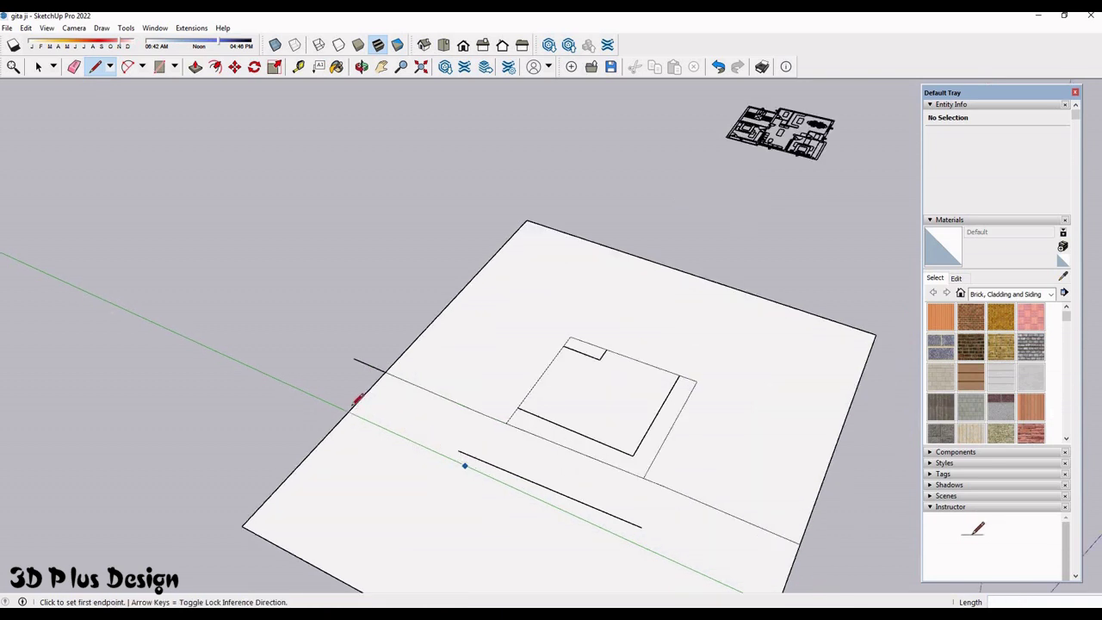
left_click(554, 482)
scroll(554, 482, "down", 2)
key("Escape")
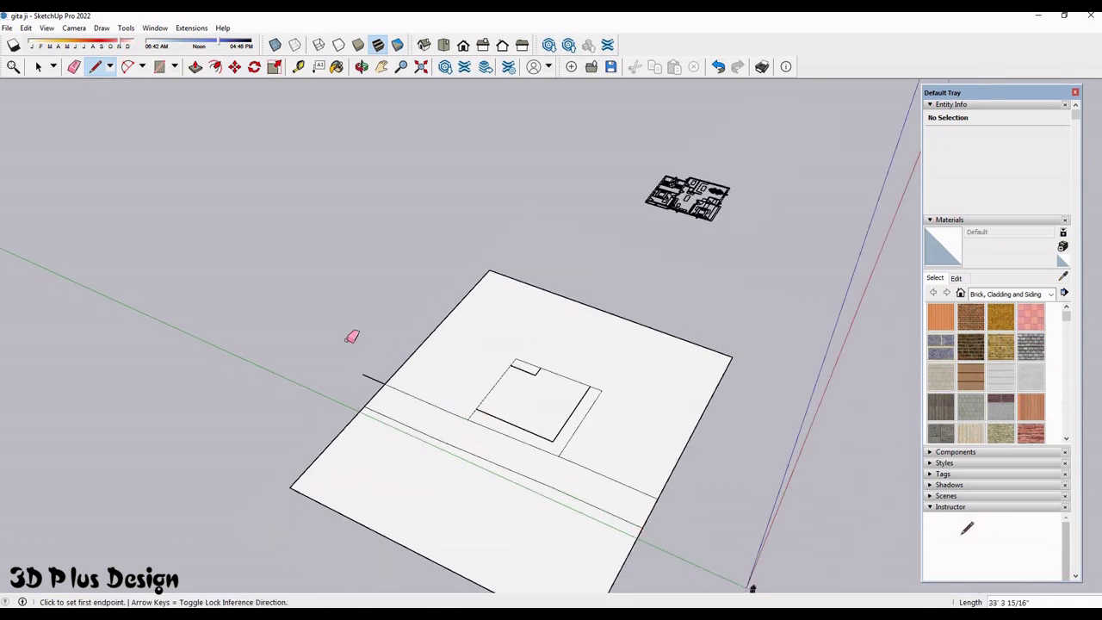
- Clean up stray edges and select the large ground face, dropping a pending line
key("e")
scroll(594, 422, "up", 2)
scroll(435, 387, "down", 2)
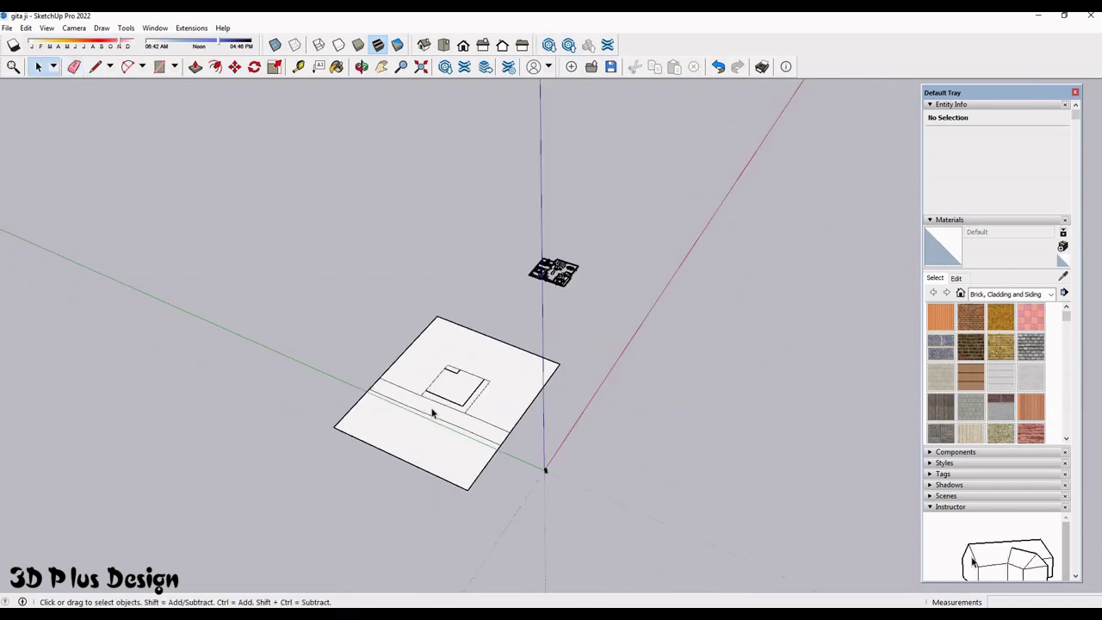
key("space")
left_click(528, 488)
scroll(529, 487, "up", 4)
key("l")
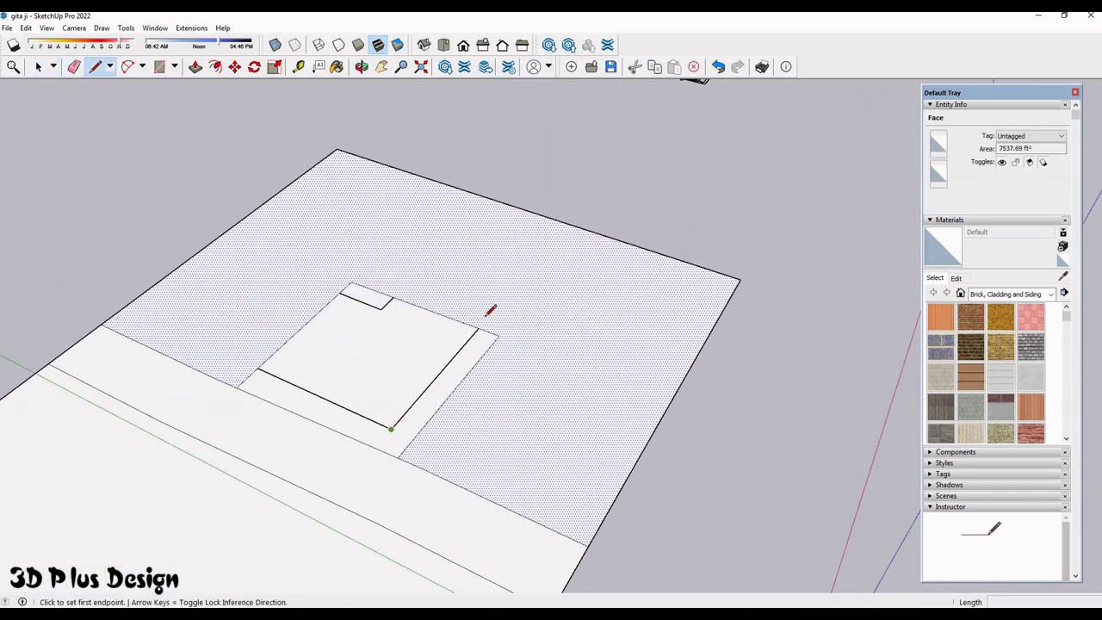
left_click(392, 428)
key("Escape")
key("space")
scroll(485, 322, "down", 1)
scroll(576, 384, "down", 2)
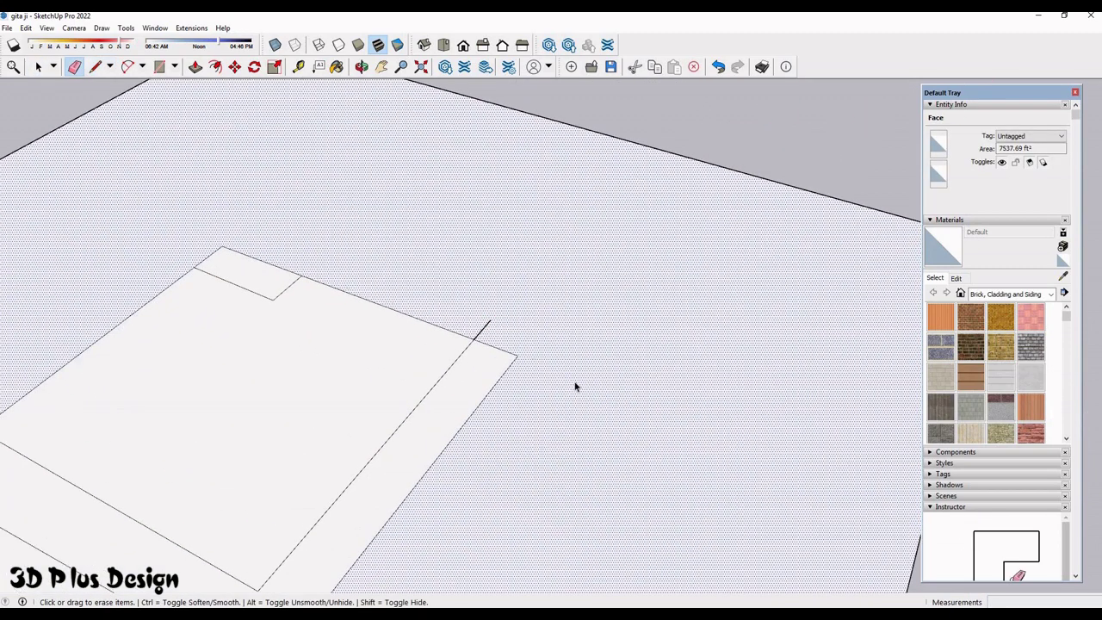
scroll(473, 450, "down", 2)
scroll(453, 417, "down", 2)
mouse_move(453, 417)
middle_mouse_down()
mouse_move(246, 364)
mouse_move(270, 238)
mouse_move(604, 410)
mouse_move(441, 231)
middle_mouse_up()
- Select the plot, undo a trial move, and unhide all to reveal the building
left_click_drag(225, 182, 615, 411)
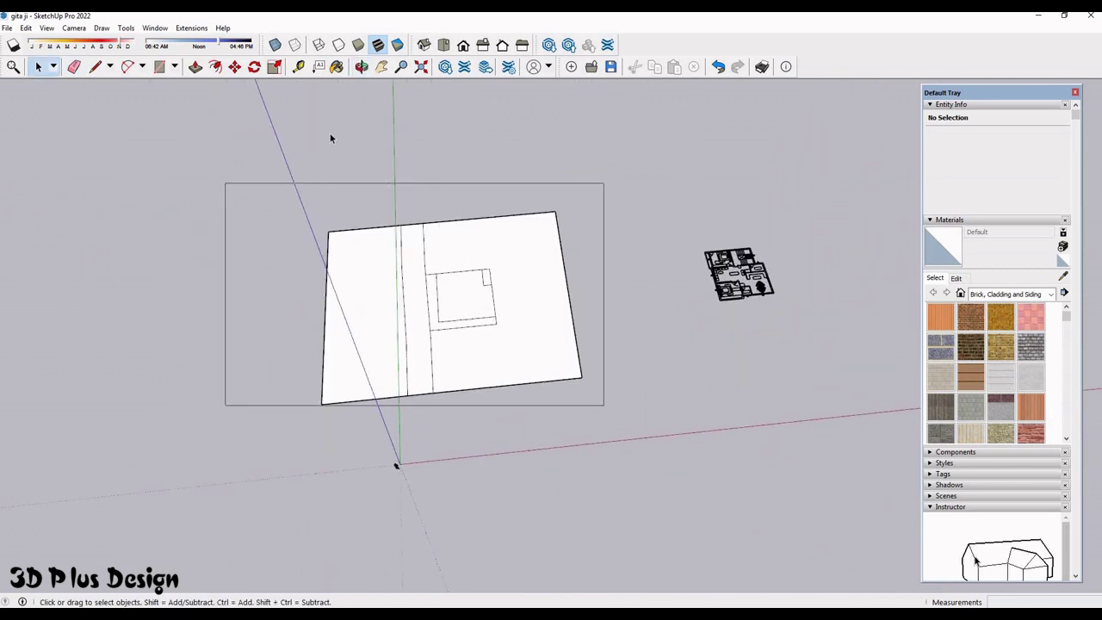
left_click(480, 185)
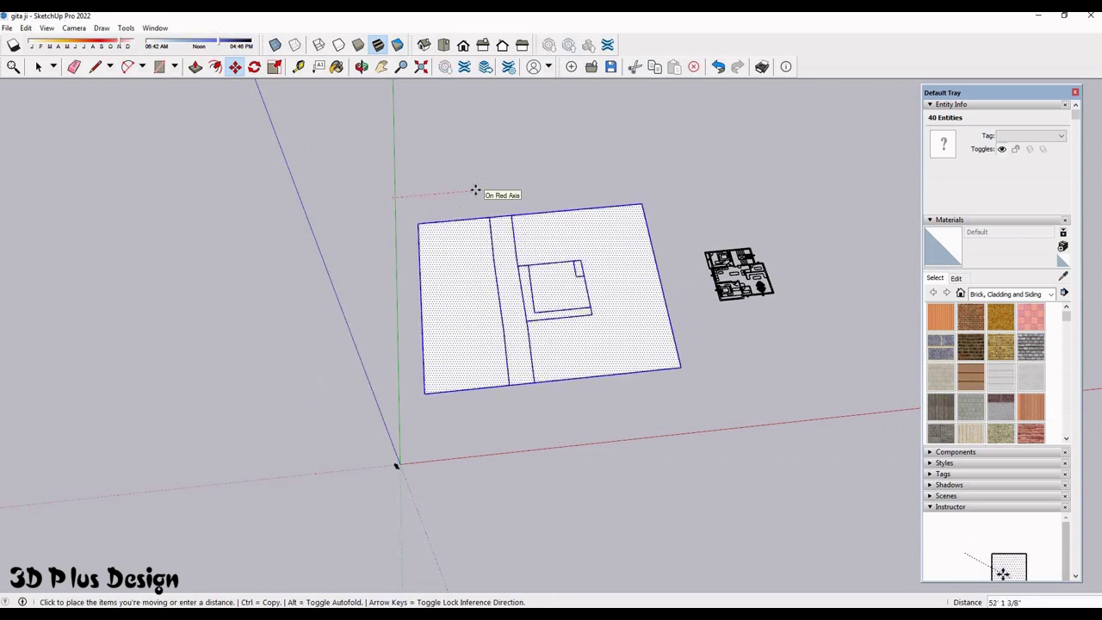
key("ctrl+z")
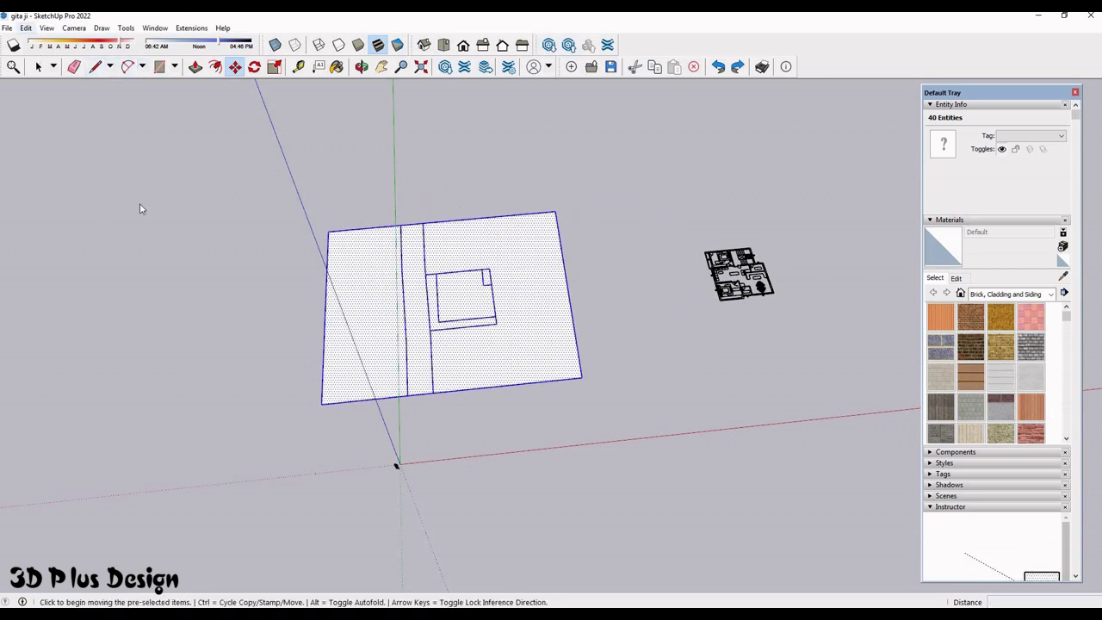
left_click(26, 27)
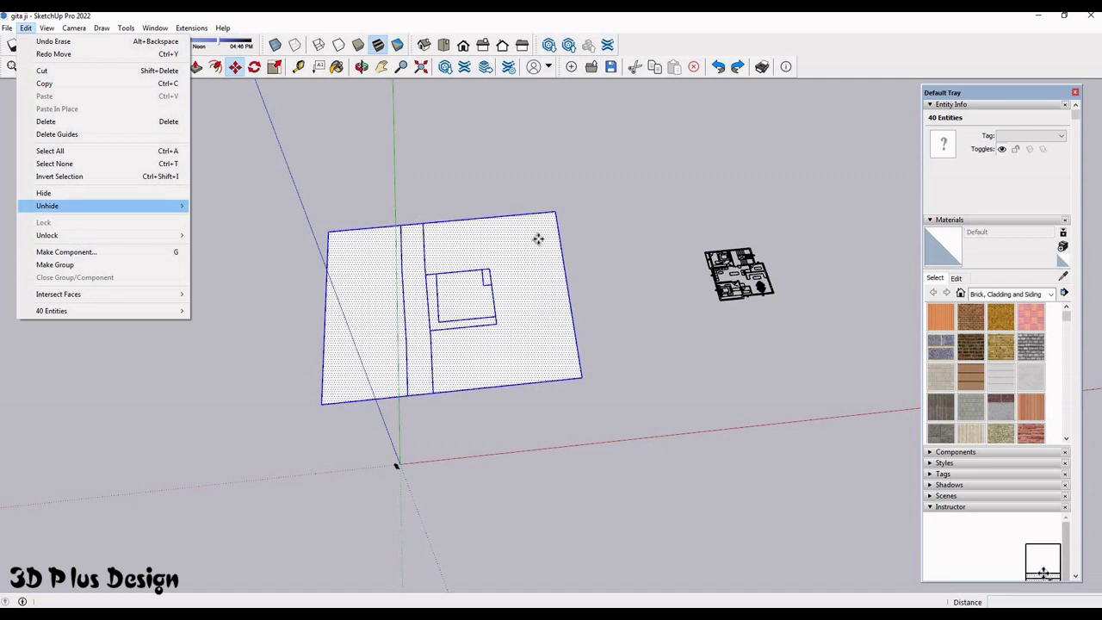
mouse_move(103, 206)
left_click(211, 231)
- Select the plot and building together and move them to the new position
key("space")
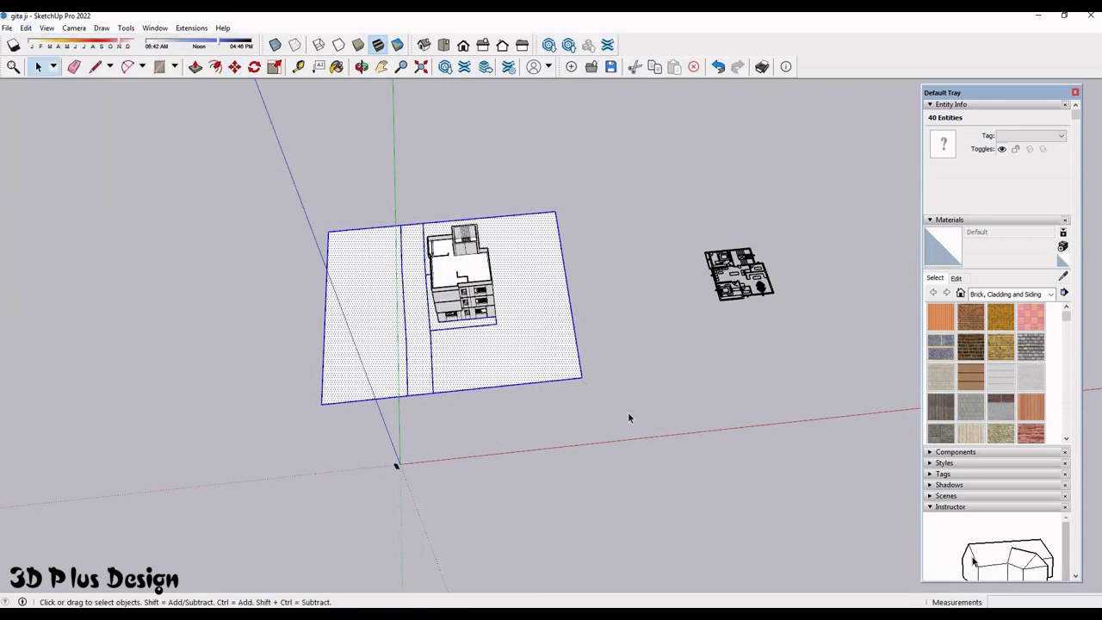
left_click_drag(628, 412, 272, 177, "shift")
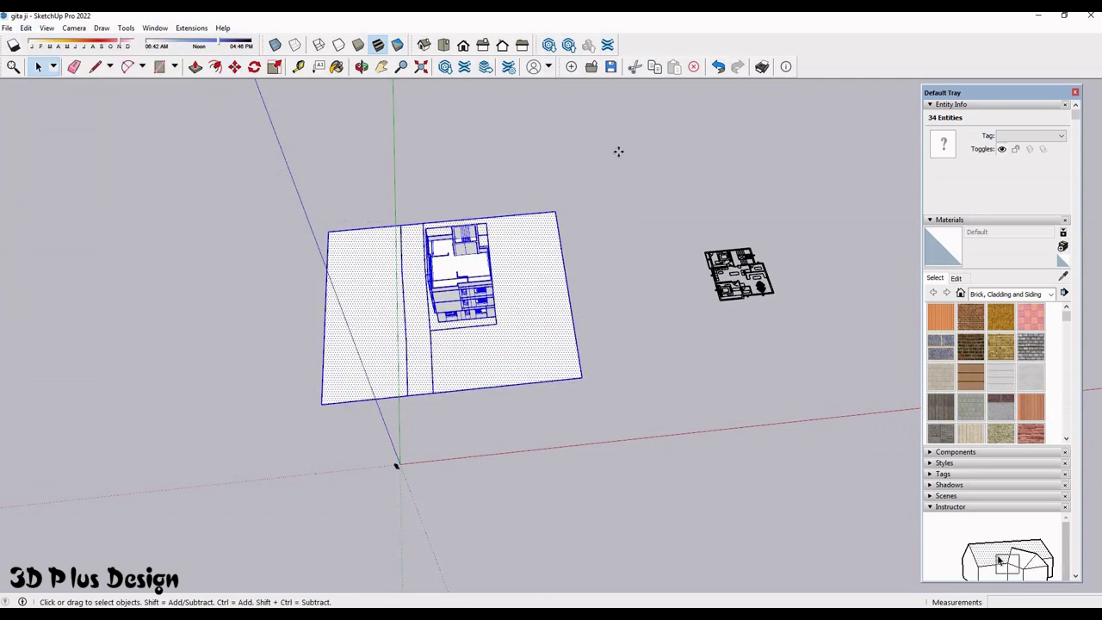
key("m")
left_click(635, 250)
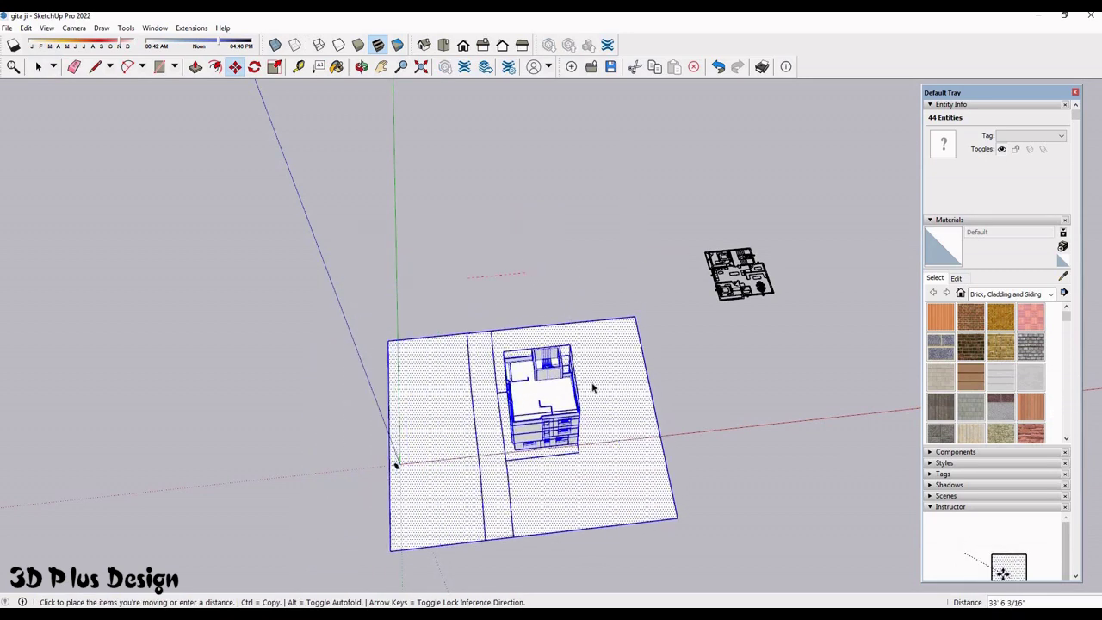
left_click(623, 235)
key("space")
left_click(624, 235)
middle_click_drag(623, 235, 1055, 297)
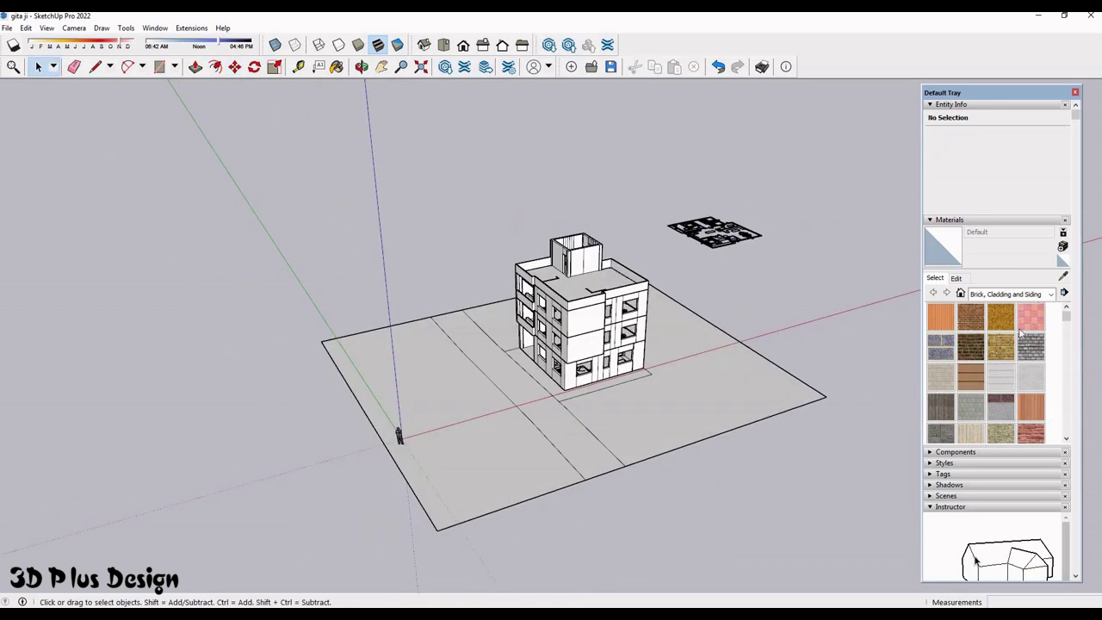
- Paint the left and right ground areas with Grass Dark Green from Landscaping, Fencing and Vegetation
left_click(1051, 293)
left_click(999, 322)
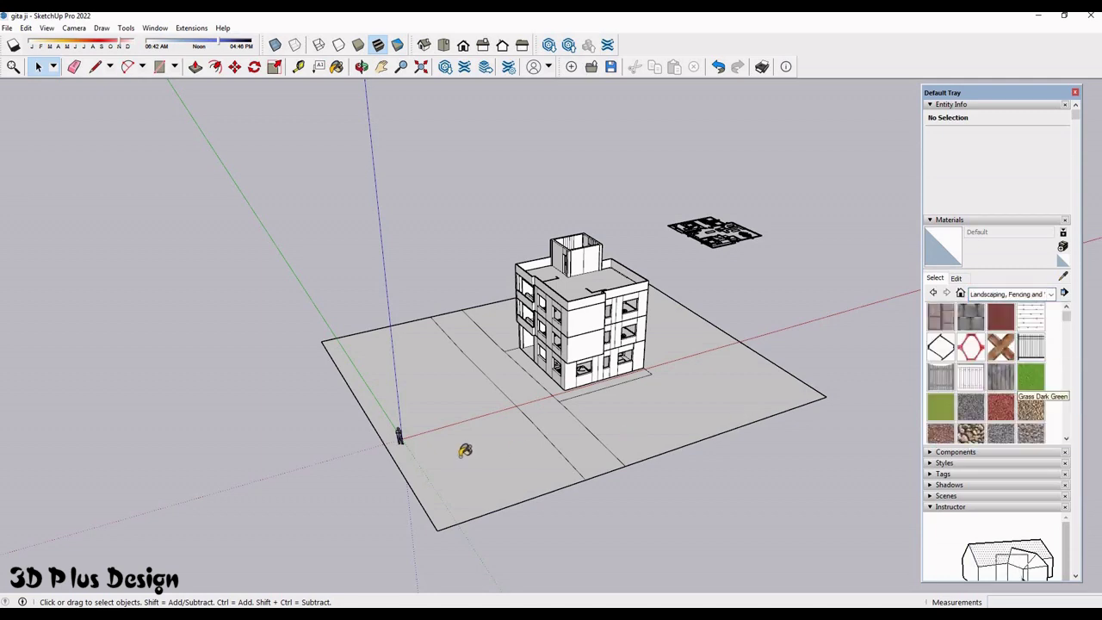
left_click(1031, 376)
left_click(575, 396)
left_click(448, 465)
- Paint the road strip with the Groundcover Bark Chips material
middle_click_drag(603, 448, 775, 414)
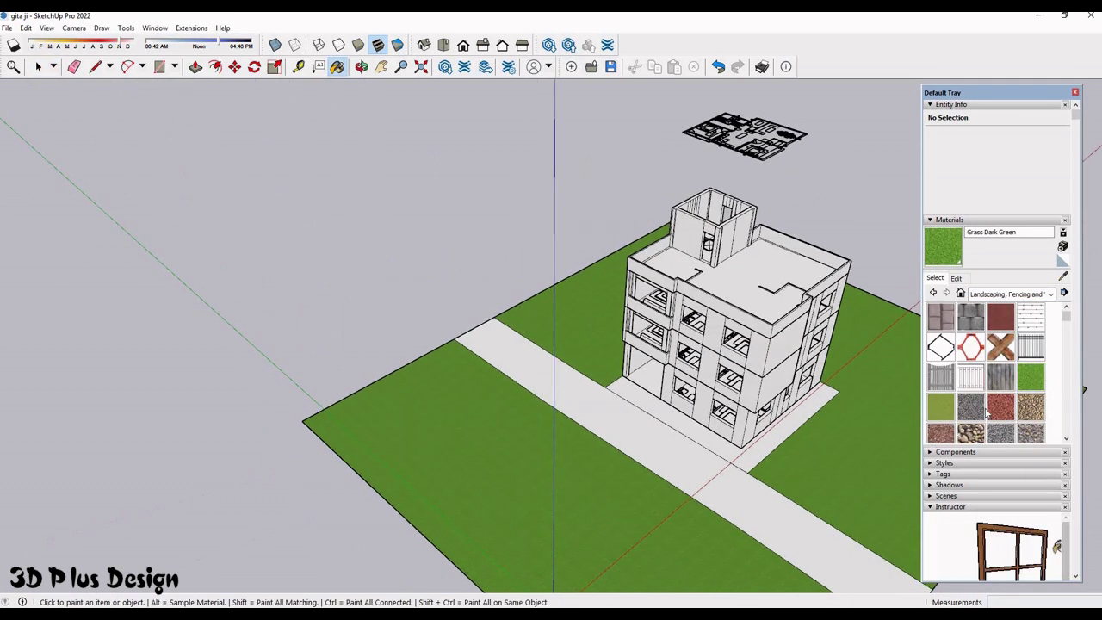
scroll(766, 507, "up", 3)
left_click(941, 318)
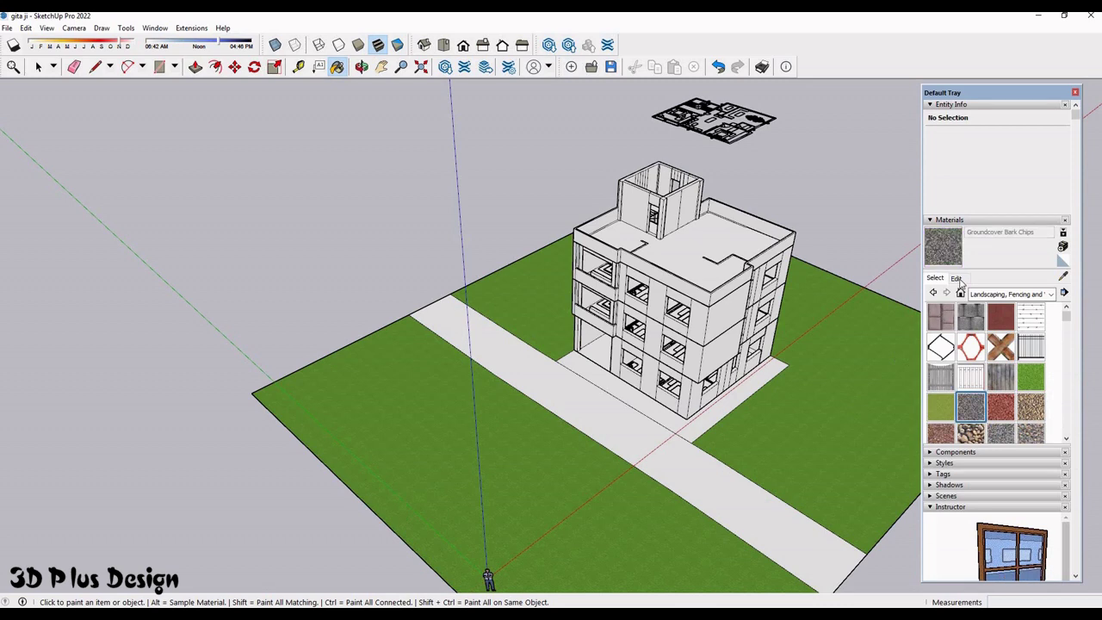
left_click(603, 379)
left_click(956, 278)
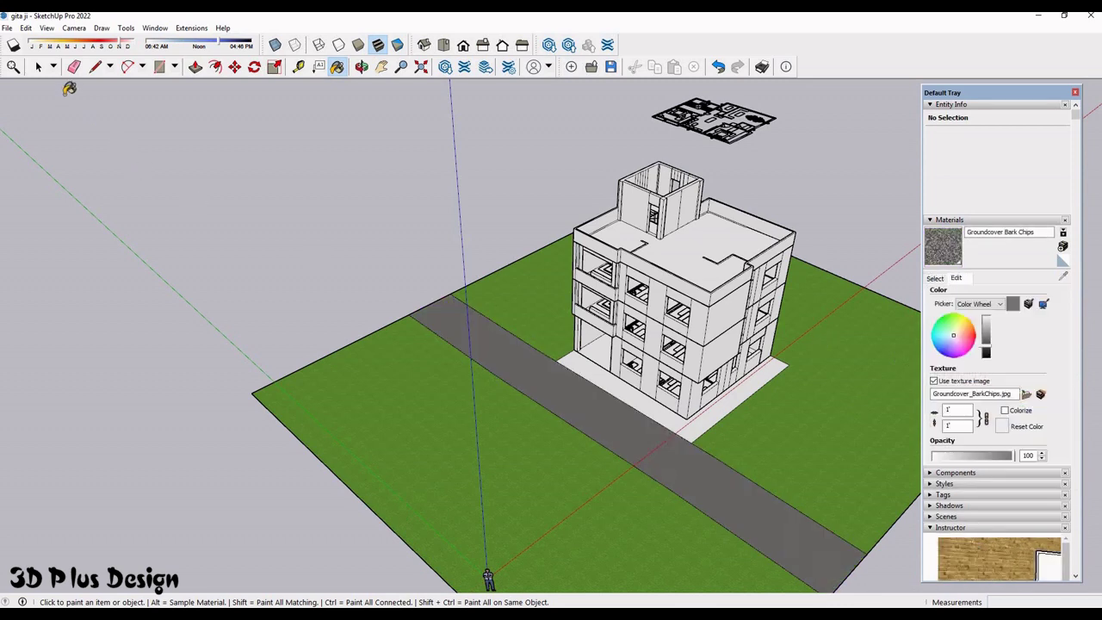
key("space")
scroll(591, 437, "down", 3)
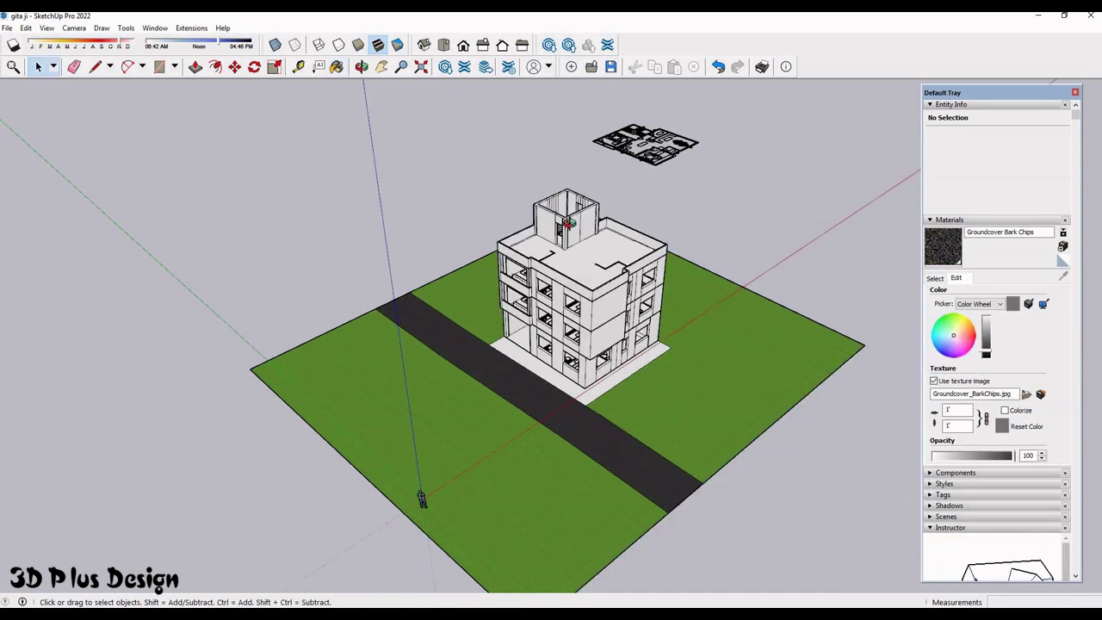
mouse_move(590, 438)
middle_mouse_down()
mouse_move(584, 257)
mouse_move(622, 226)
mouse_move(818, 249)
mouse_move(612, 302)
mouse_move(932, 280)
middle_mouse_up()
scroll(584, 257, "up", 3)
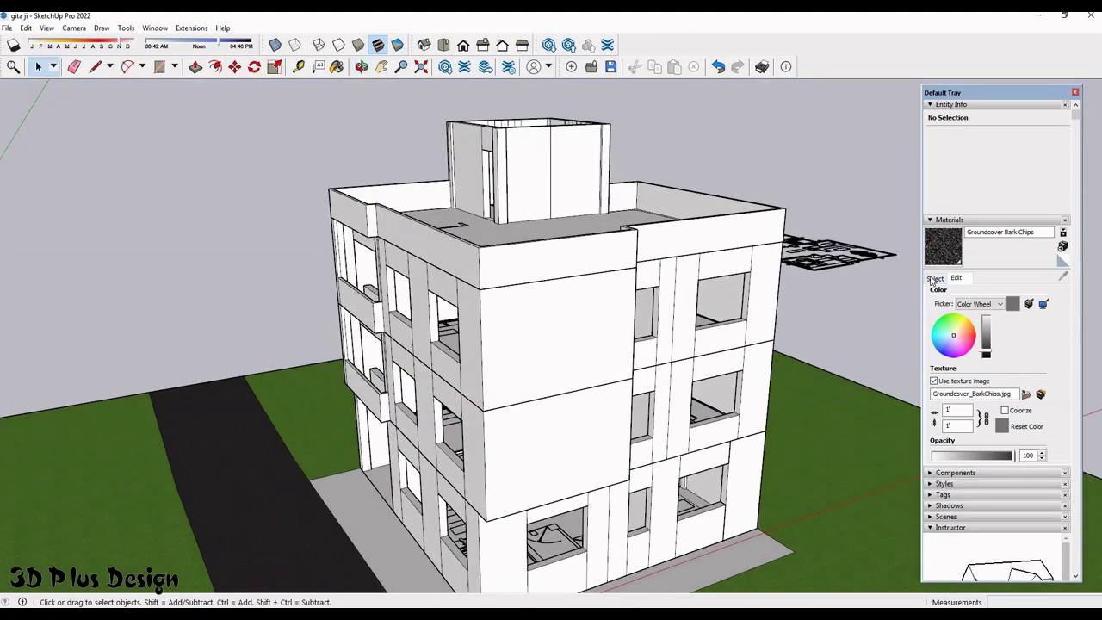
- Browse the material categories, including In Model, to reach the Colors set
left_click(934, 278)
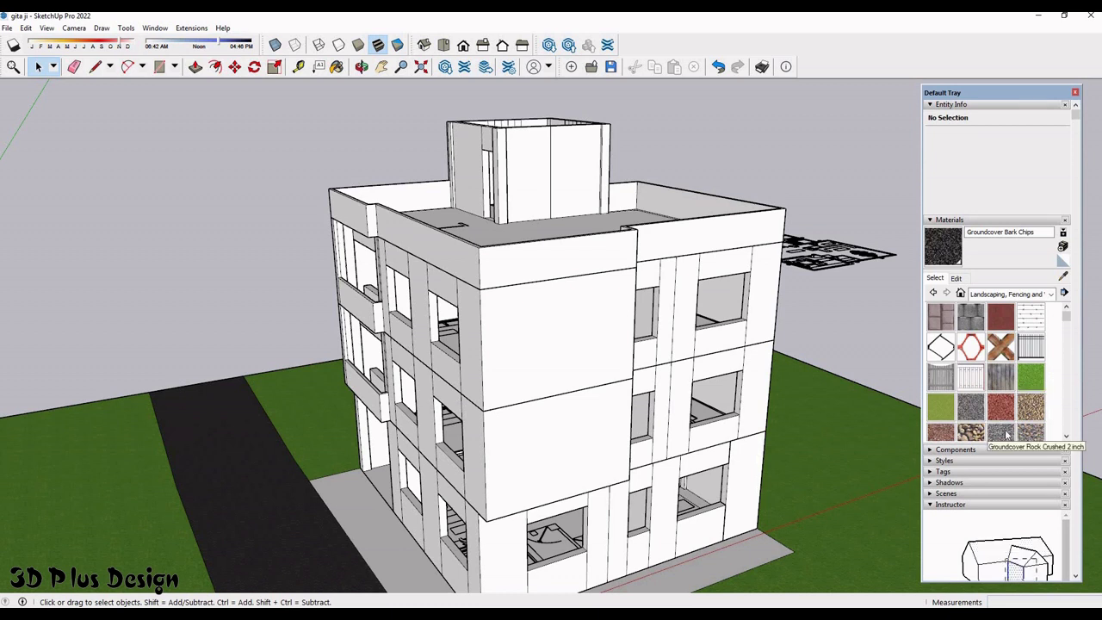
left_click(1007, 423)
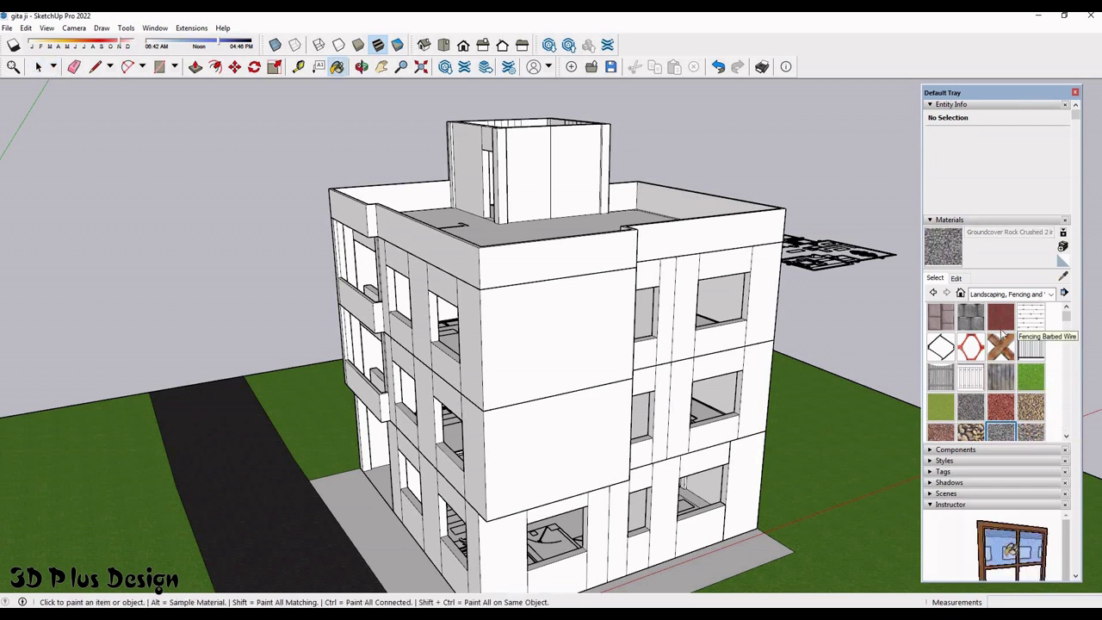
left_click(1009, 294)
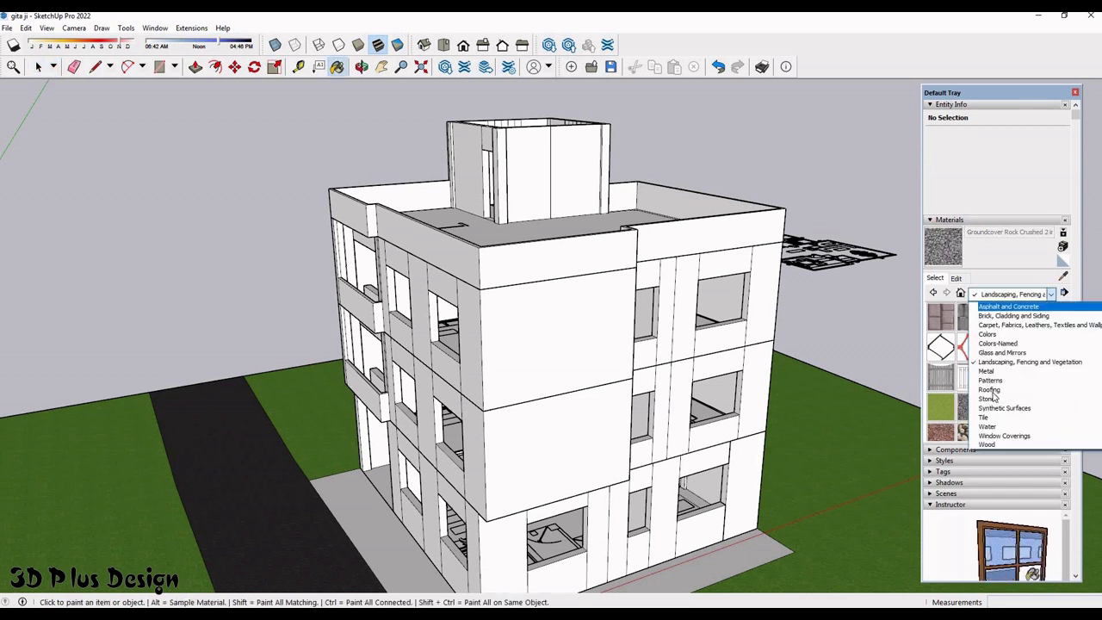
scroll(989, 388, "up", 1)
left_click(990, 307)
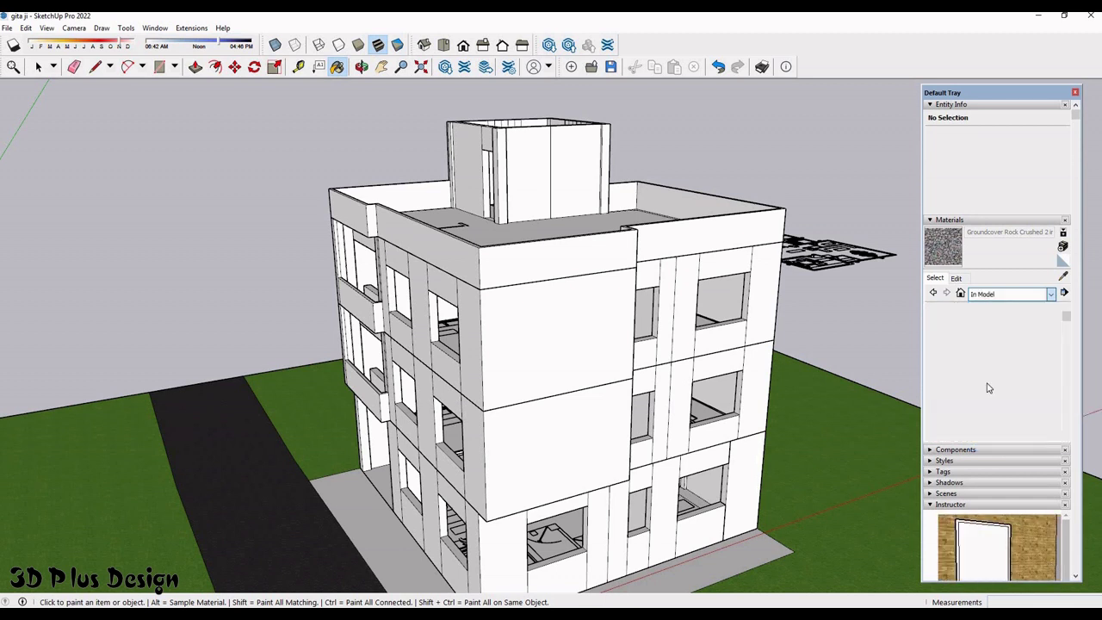
scroll(1002, 372, "down", 5)
scroll(981, 362, "up", 3)
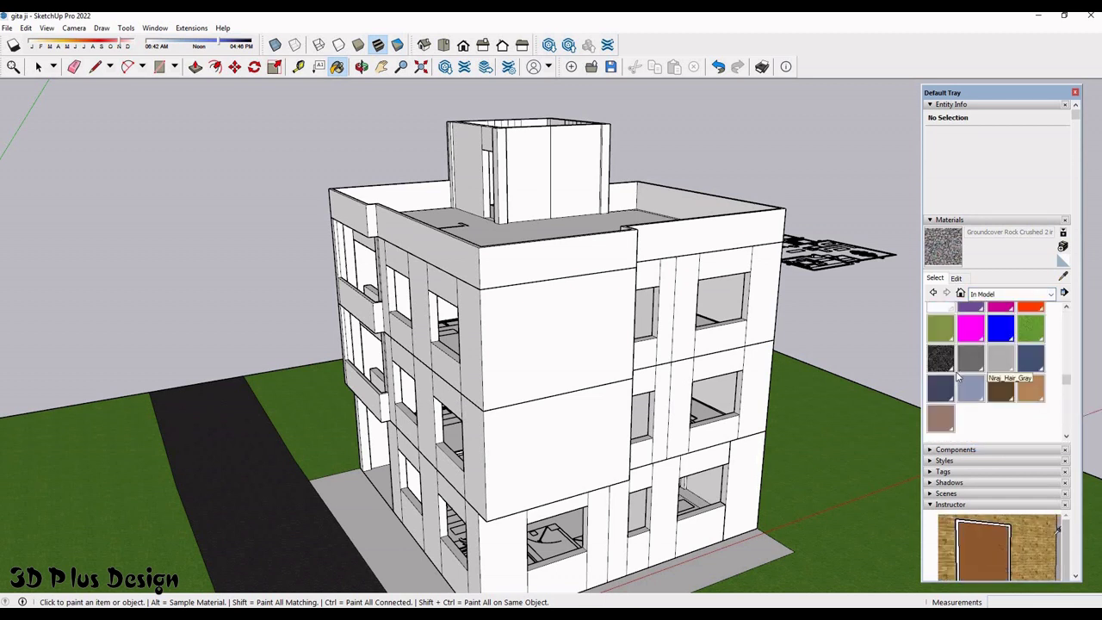
scroll(1016, 336, "up", 2)
left_click(1029, 293)
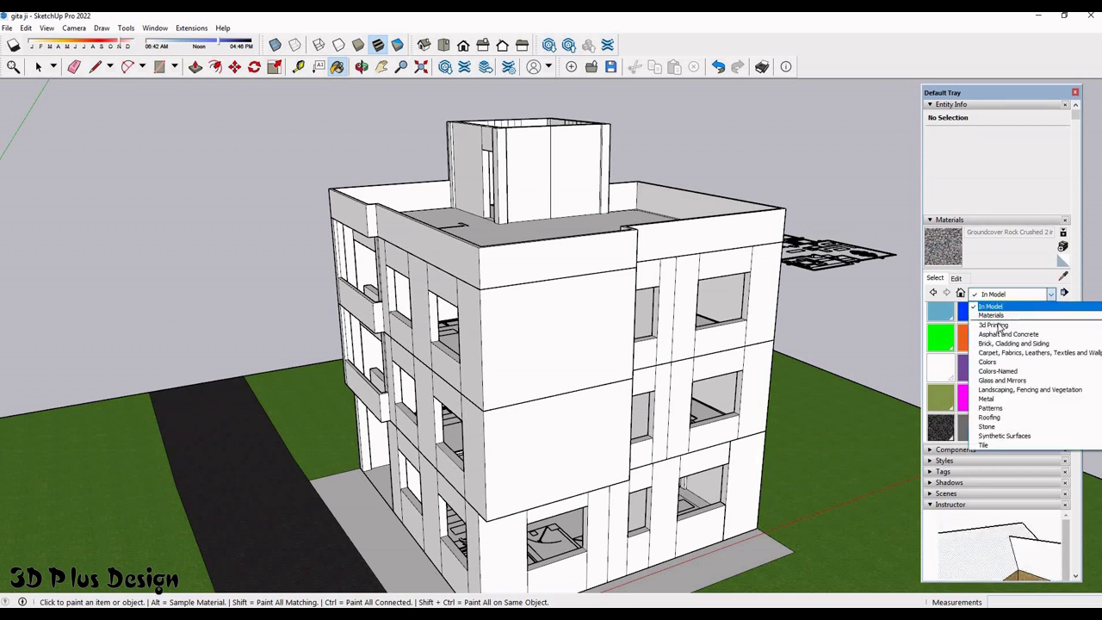
left_click(996, 363)
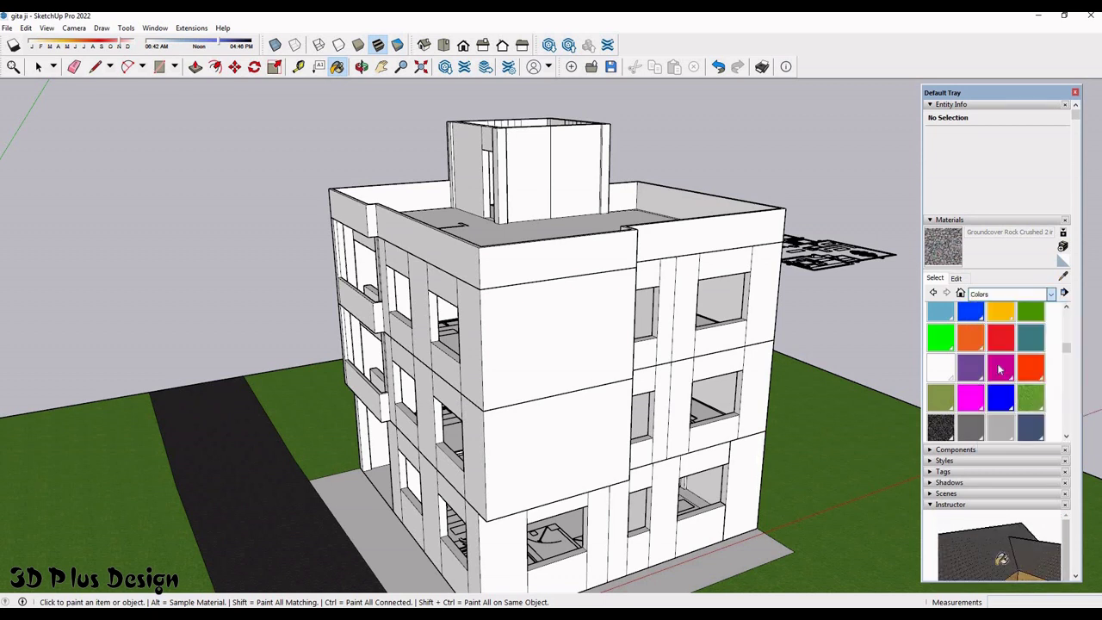
scroll(998, 365, "down", 3)
scroll(997, 366, "down", 3)
scroll(997, 366, "down", 3)
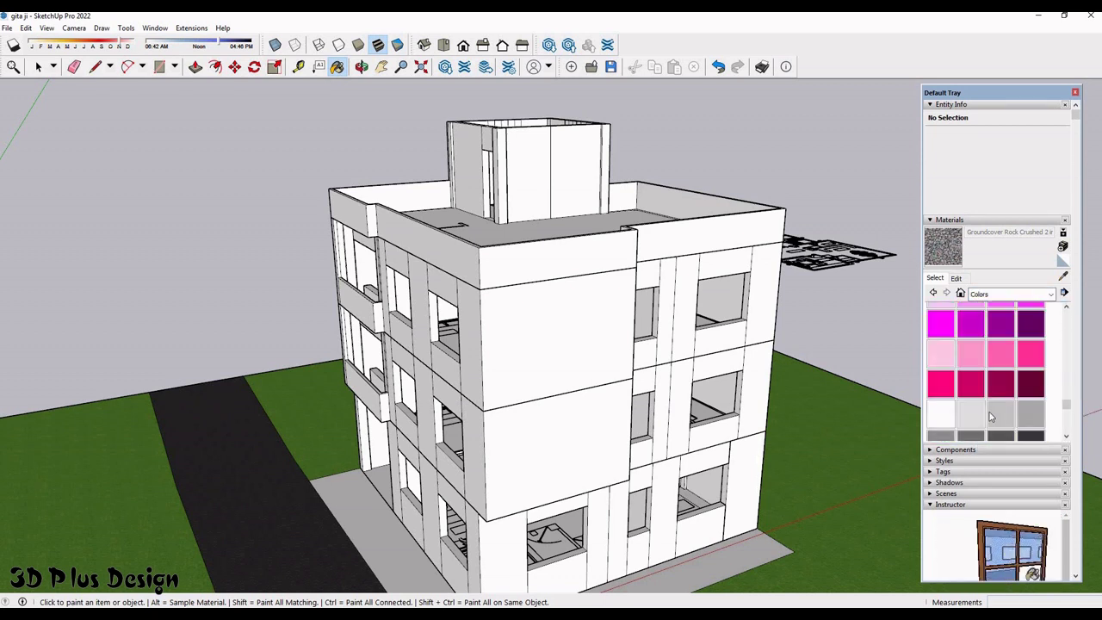
scroll(997, 366, "down", 2)
- Paint the building faces light grey with Color M01 and inspect it on the plot
left_click(635, 393)
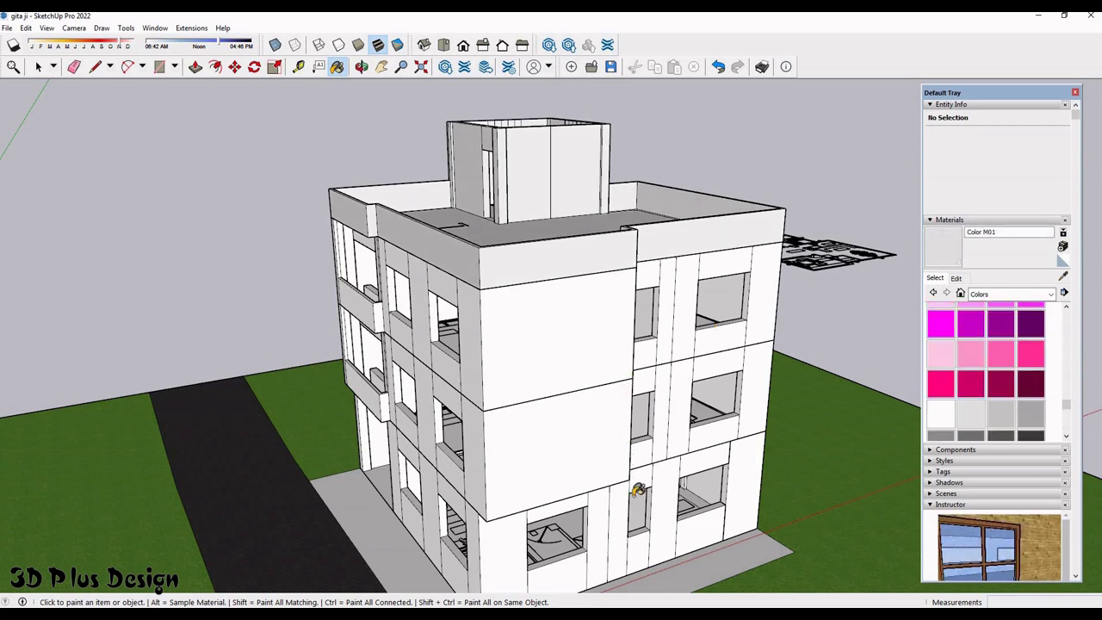
scroll(796, 347, "down", 3)
key("space")
middle_click_drag(654, 387, 522, 436)
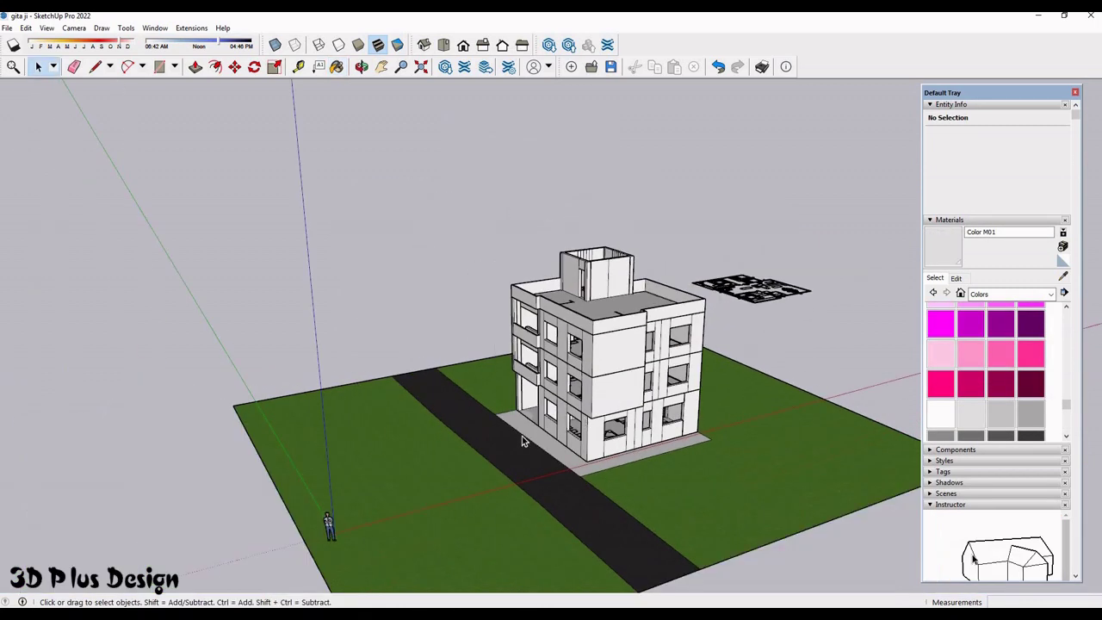
scroll(719, 423, "up", 3)
scroll(654, 410, "down", 2)
scroll(603, 249, "up", 3)
scroll(603, 249, "up", 3)
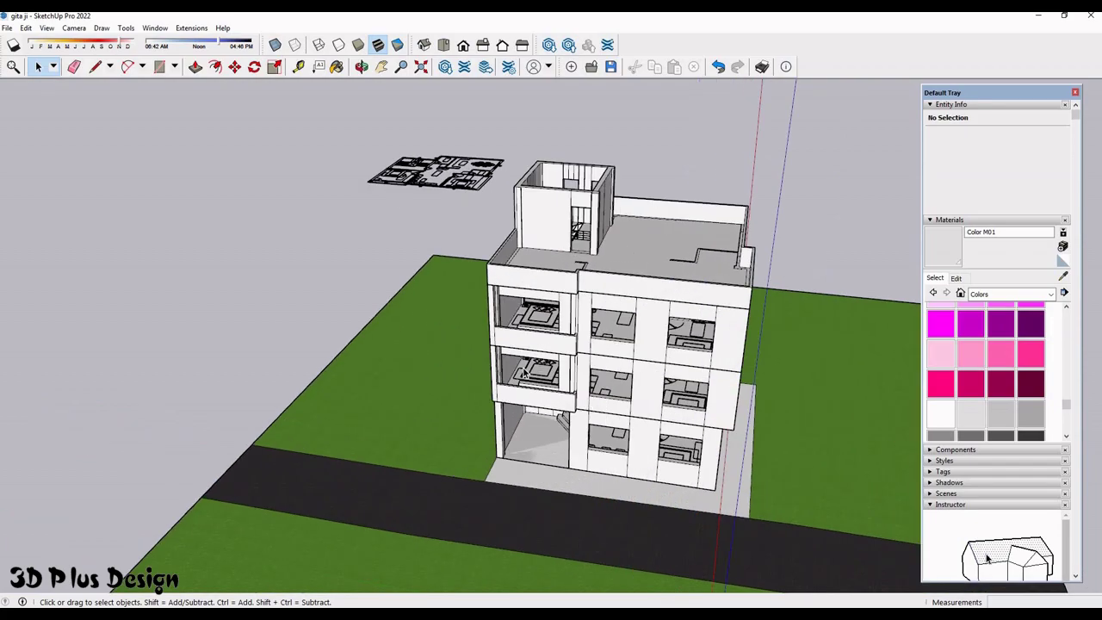
middle_click_drag(603, 249, 551, 275)
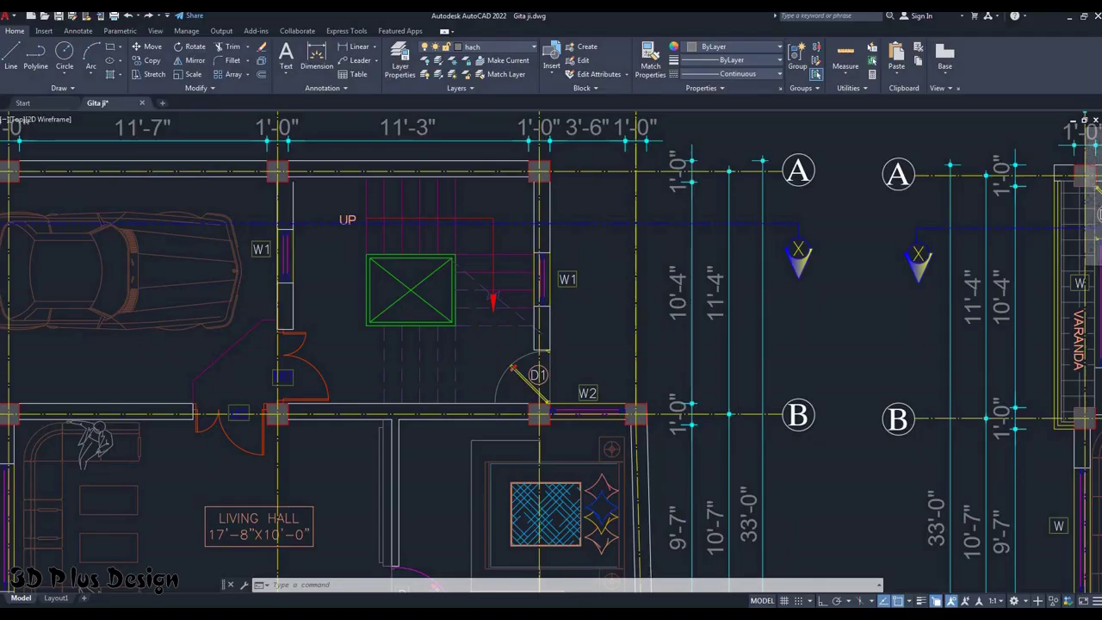
- Pan past the site plan and zoom in on the first-floor plan
scroll(492, 295, "down", 3)
scroll(560, 349, "down", 2)
middle_click_drag(607, 461, 607, 392)
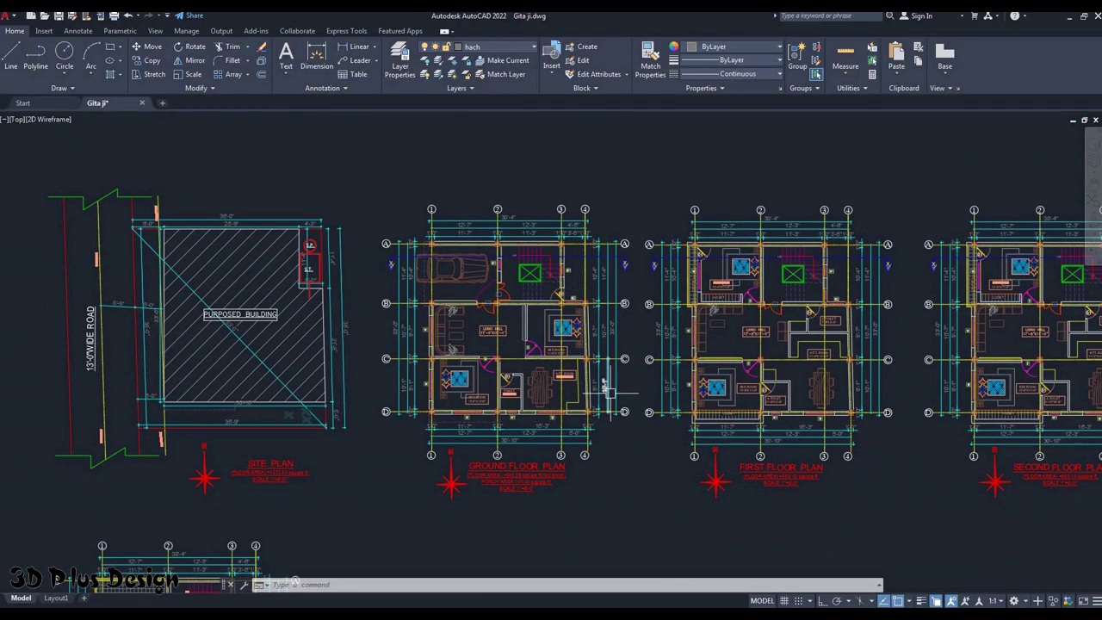
middle_click_drag(694, 411, 623, 404)
middle_click_drag(812, 449, 685, 448)
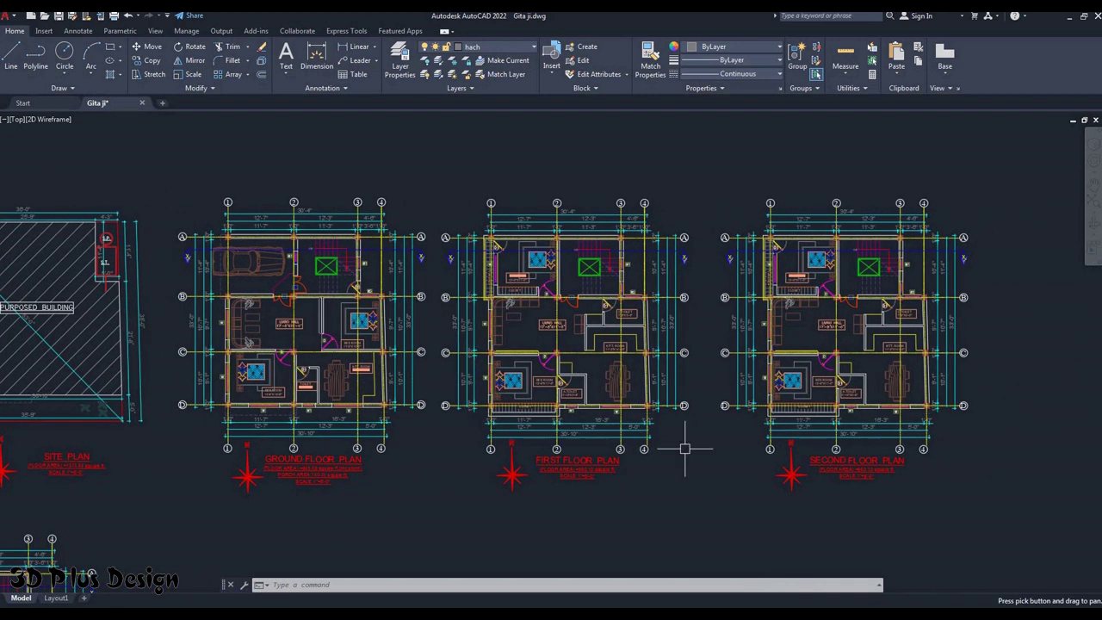
middle_click_drag(899, 419, 766, 407)
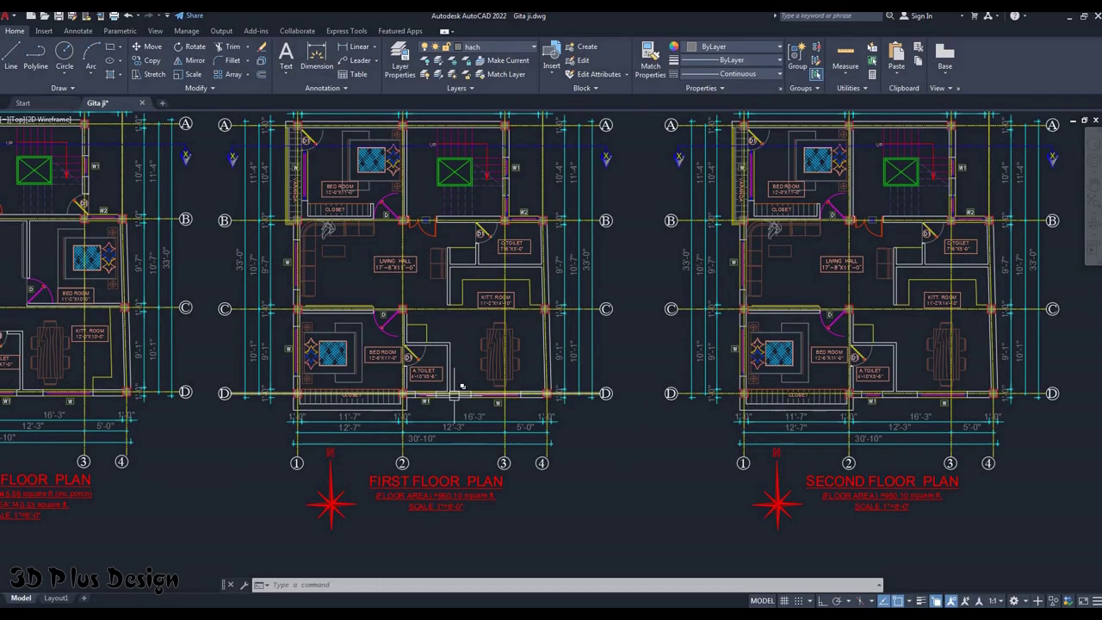
scroll(461, 386, "up", 2)
middle_click_drag(463, 407, 463, 439)
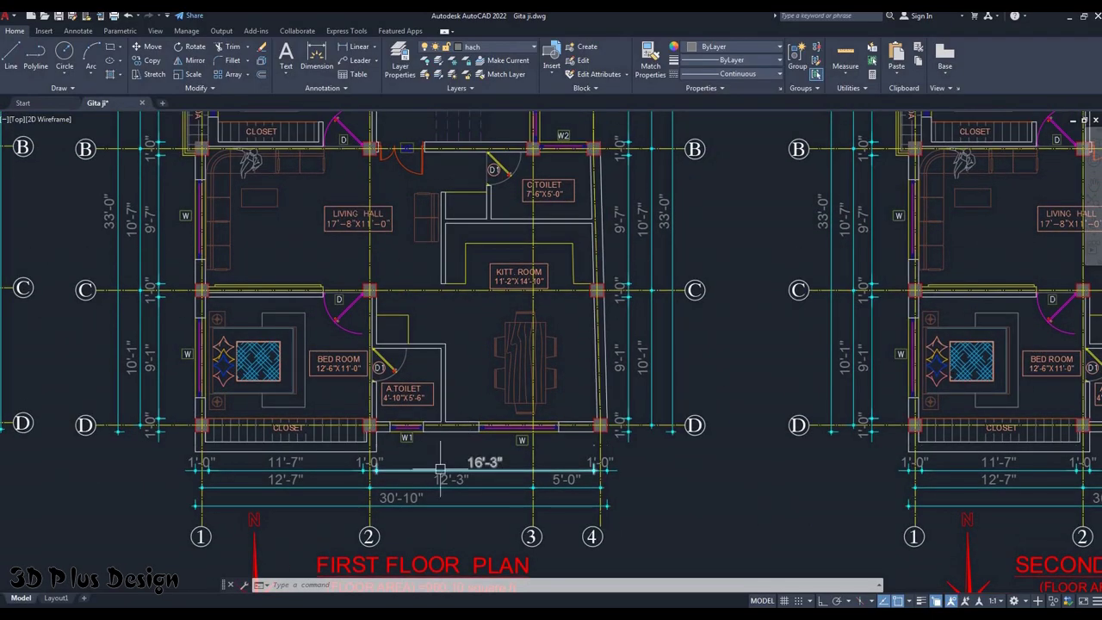
middle_click_drag(605, 440, 609, 422)
scroll(610, 422, "up", 4)
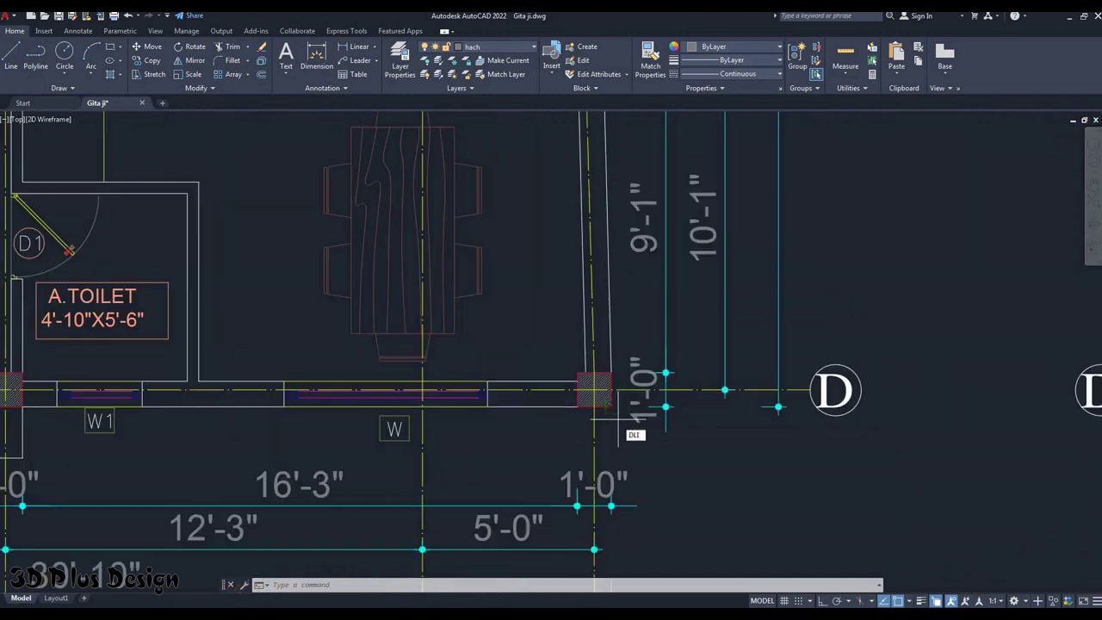
- Dimension the windowed wall between its two corners as 12'-5" using DIMLINEAR
type("li")
key("Return")
left_click(595, 389)
left_click(187, 382)
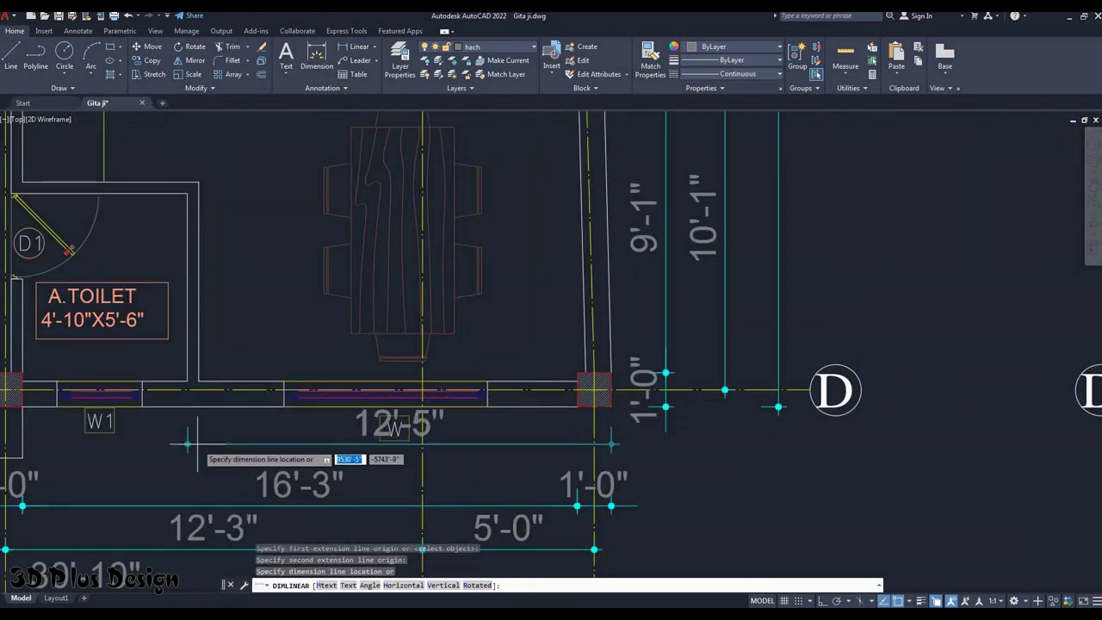
left_click(370, 372)
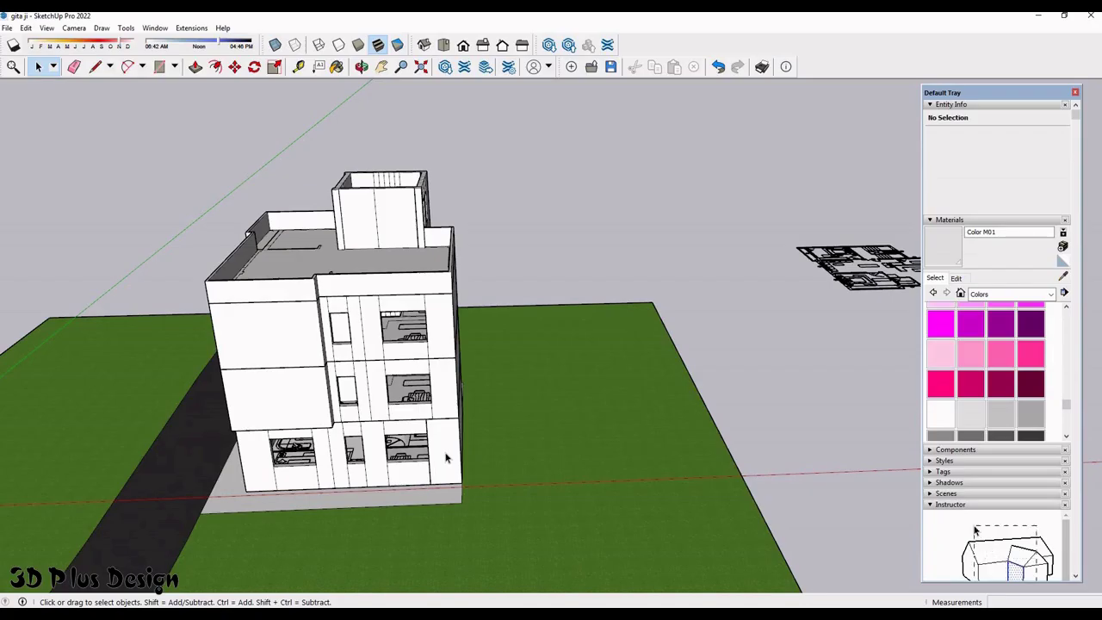
- Orbit down to the building's corner and start a line at its bottom corner
mouse_move(446, 457)
middle_mouse_down()
mouse_move(381, 548)
mouse_move(552, 352)
mouse_move(706, 210)
middle_mouse_up()
scroll(565, 351, "down", 5)
mouse_move(455, 434)
middle_mouse_down()
mouse_move(374, 502)
mouse_move(430, 465)
middle_mouse_up()
scroll(374, 502, "up", 5)
scroll(452, 450, "up", 3)
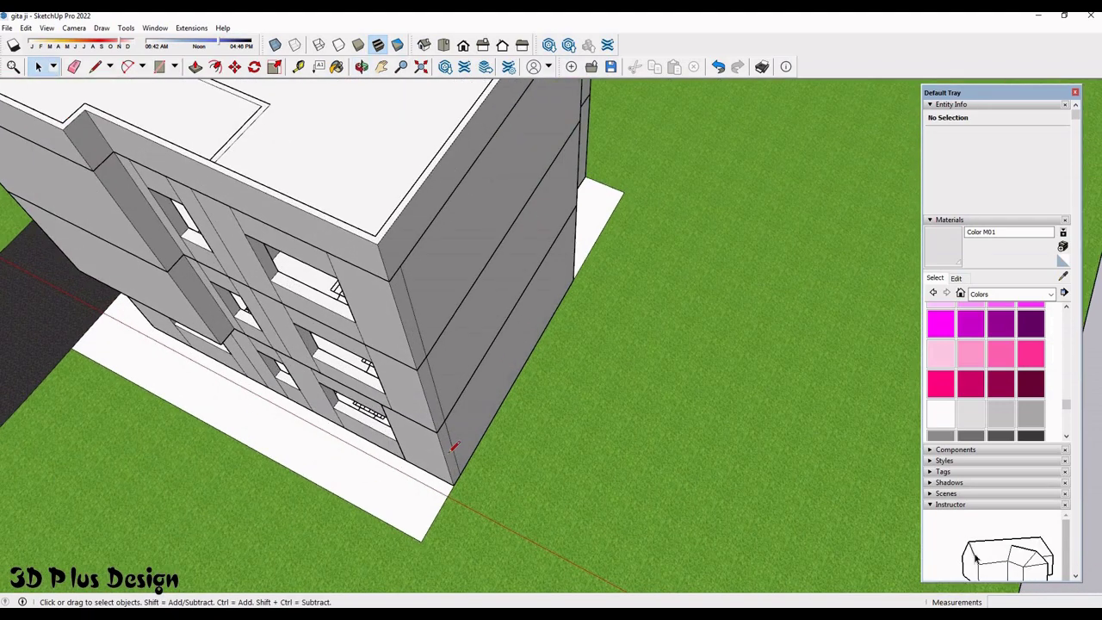
key("l")
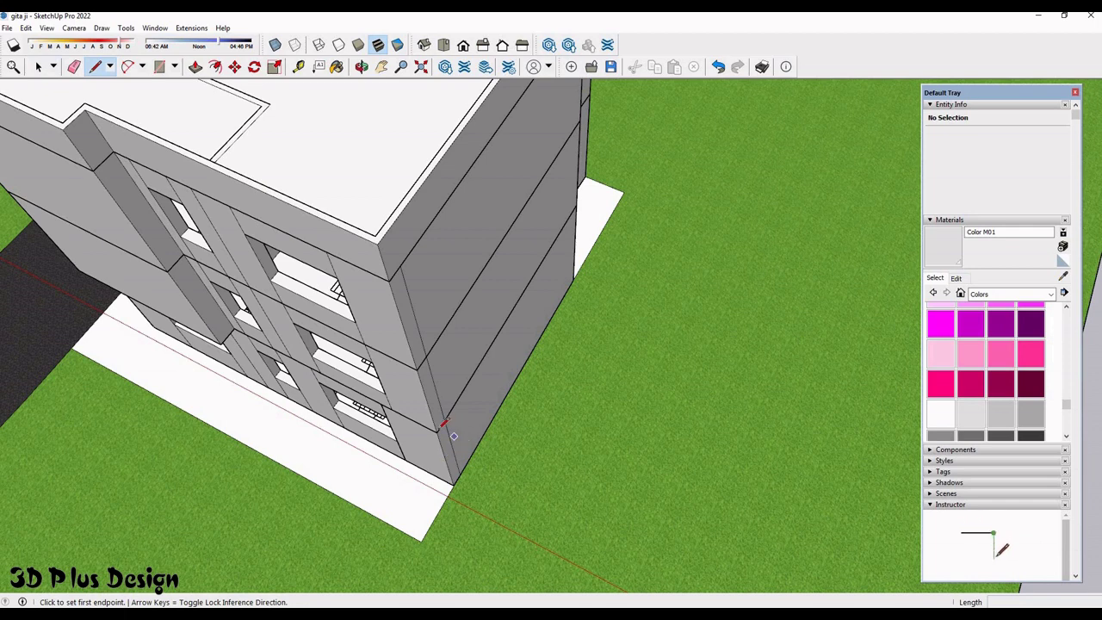
left_click(437, 434)
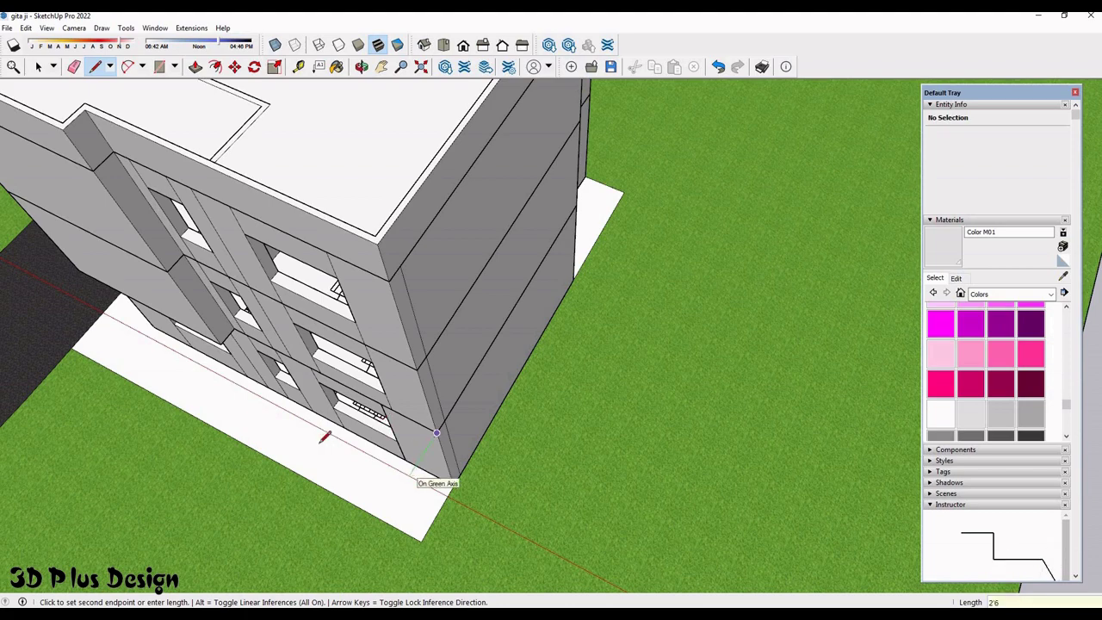
- Draw a 12'6" by 2'6" rectangle beside the building and select the new face
scroll(308, 419, "up", 2)
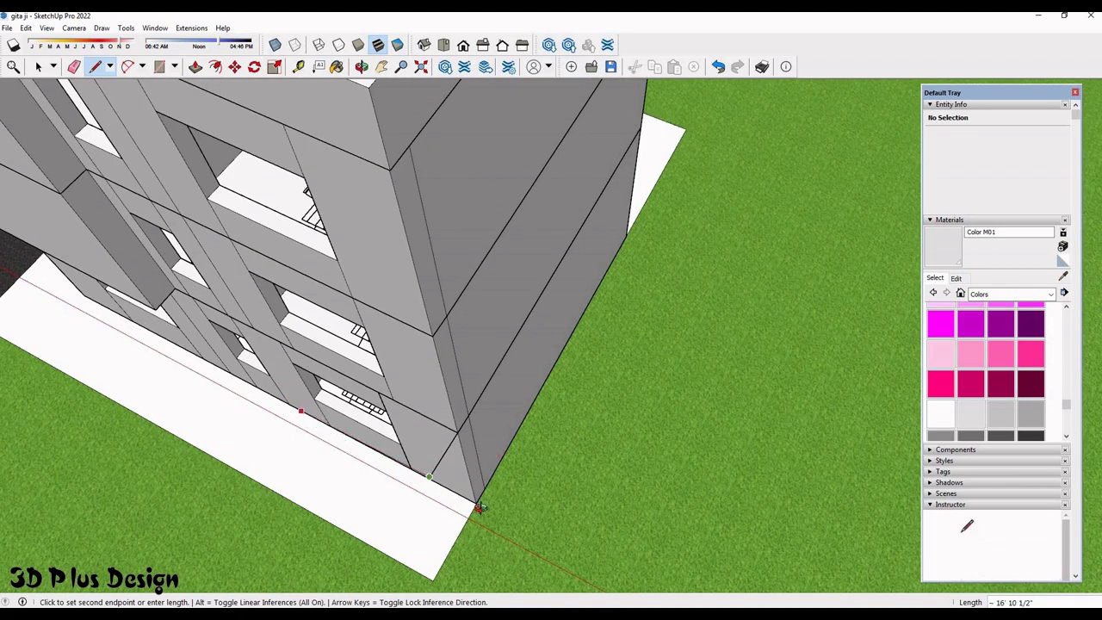
scroll(480, 508, "down", 3)
middle_click_drag(465, 482, 405, 460)
scroll(398, 456, "up", 3)
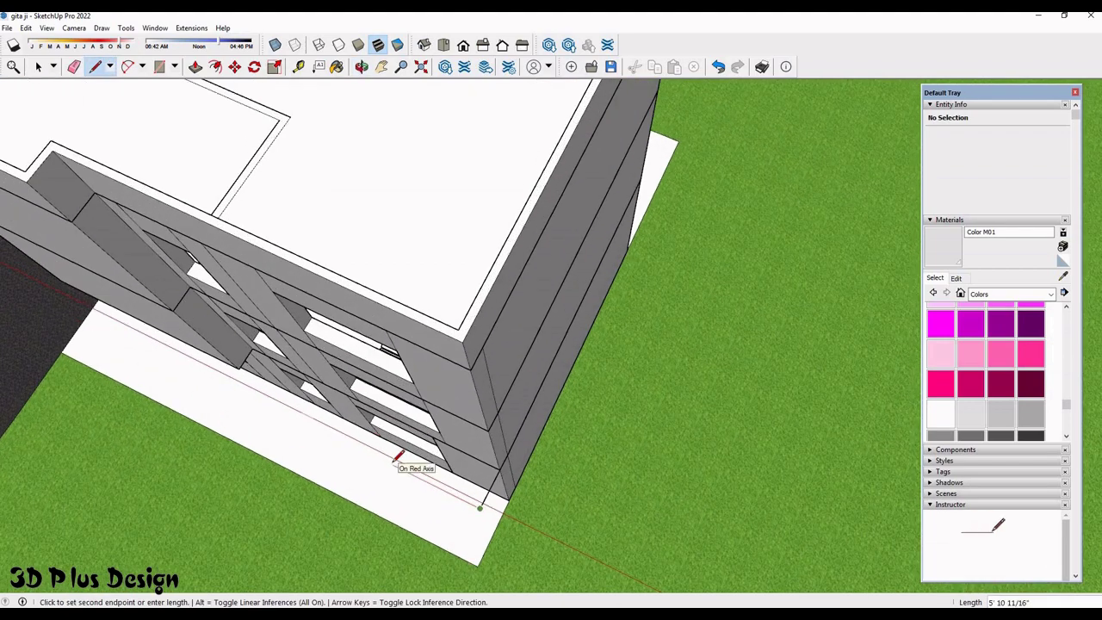
key("r")
left_click(295, 416)
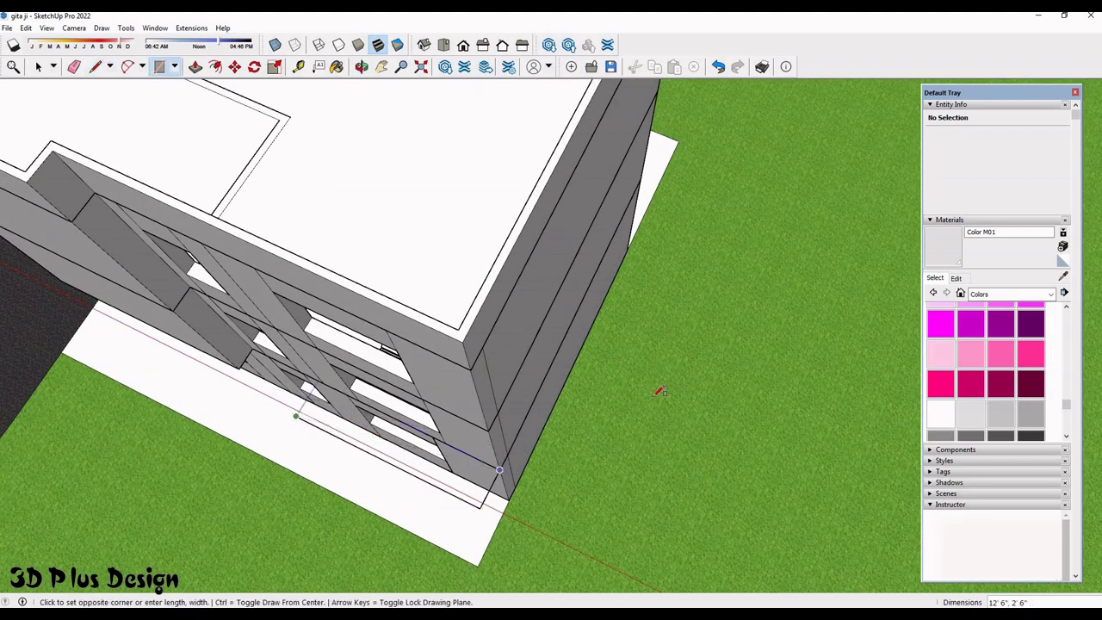
left_click(500, 469)
middle_click_drag(500, 469, 633, 328)
key("space")
left_click(583, 430)
- Align the view to the new face and offset an inner outline inside its edge
right_click(583, 435)
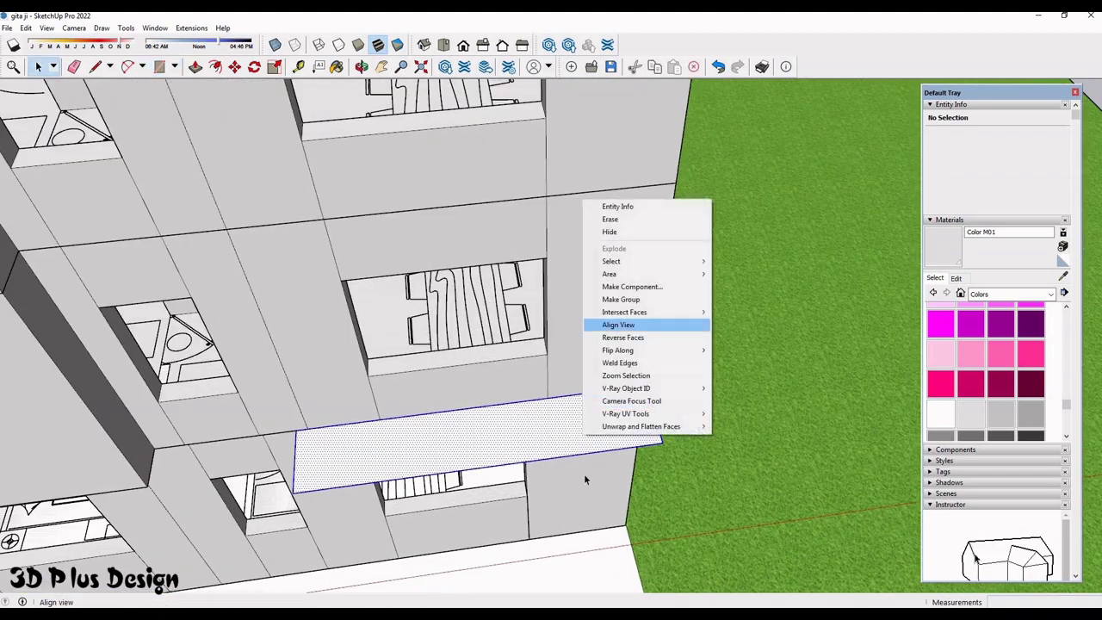
left_click(618, 325)
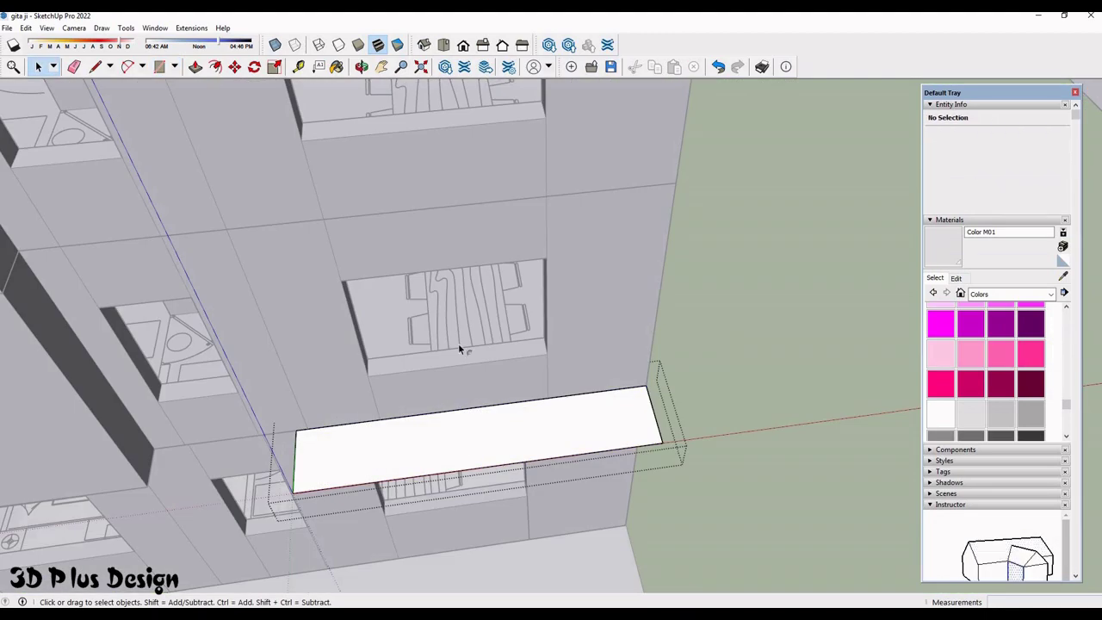
key("f")
scroll(535, 485, "up", 3)
left_click(535, 491)
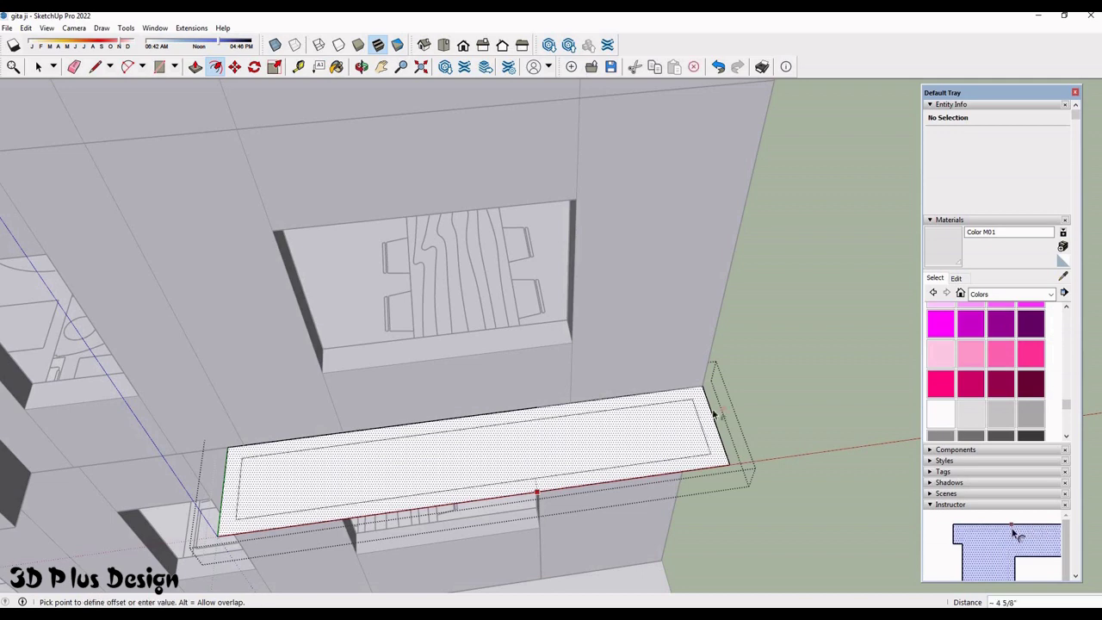
type("4")
key("Return")
- Clean up stray lines on the ledge with the Line and Eraser tools
scroll(663, 370, "up", 5)
key("l")
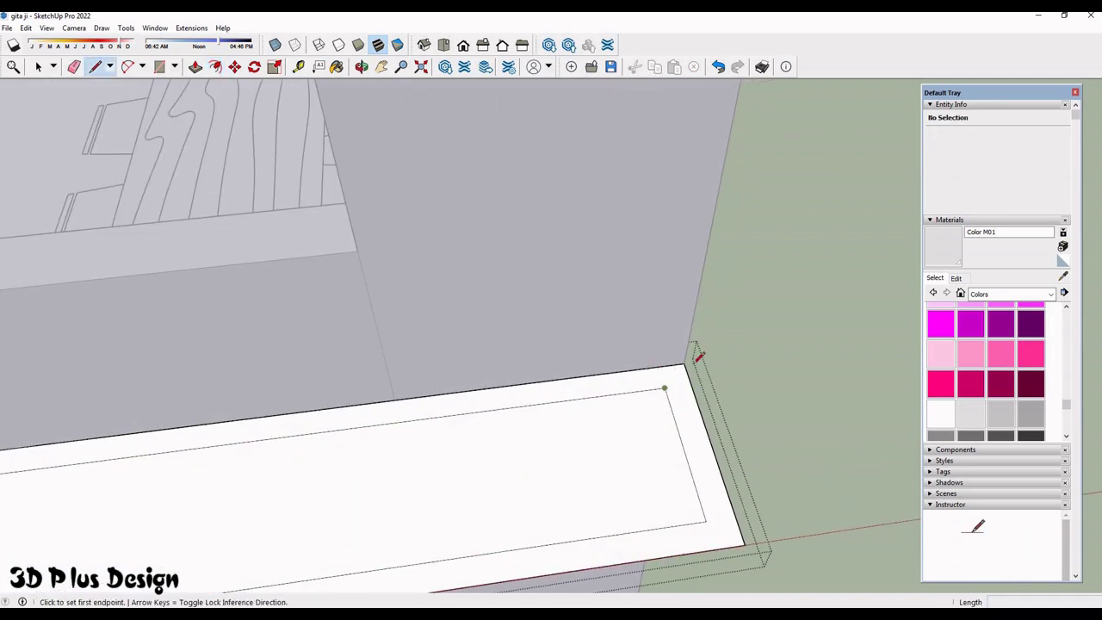
left_click(665, 389)
key("Escape")
scroll(566, 406, "down", 5)
scroll(522, 430, "up", 4)
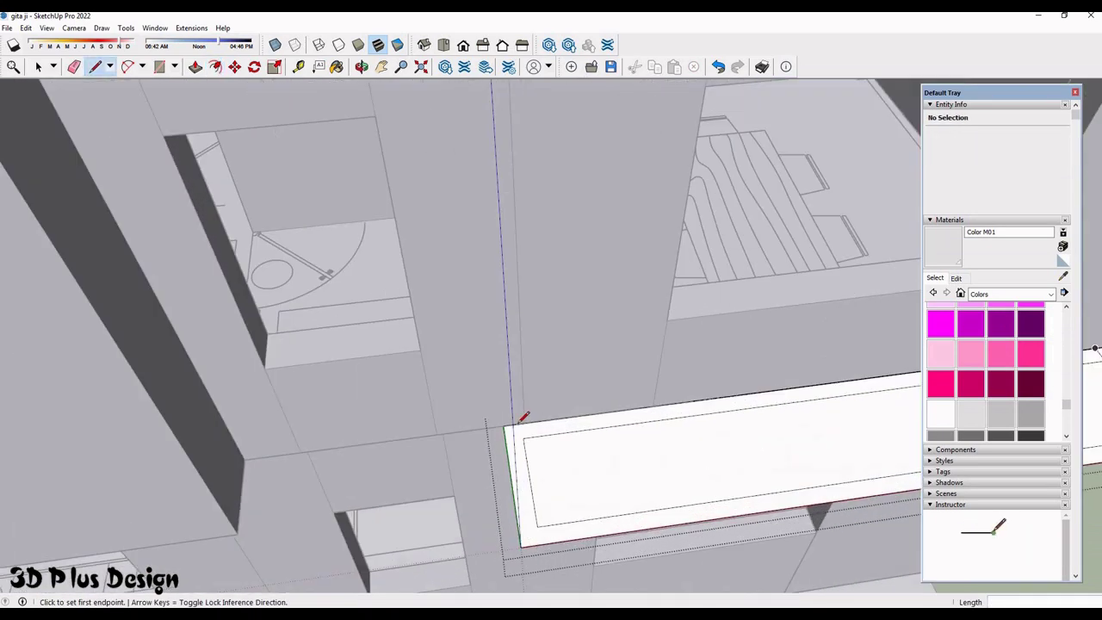
key("Escape")
scroll(595, 418, "down", 5)
key("e")
scroll(775, 449, "up", 3)
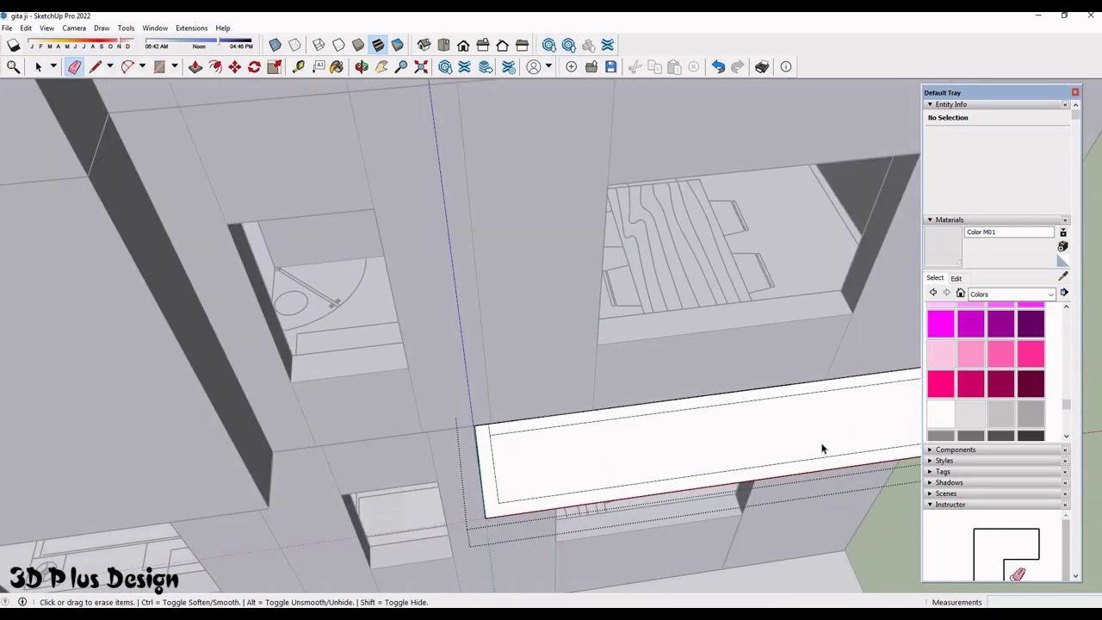
scroll(824, 447, "down", 2)
- Push/Pull the ledge's outer rim upward into a low parapet wall
middle_click_drag(827, 448, 836, 423)
key("p")
left_click(836, 423)
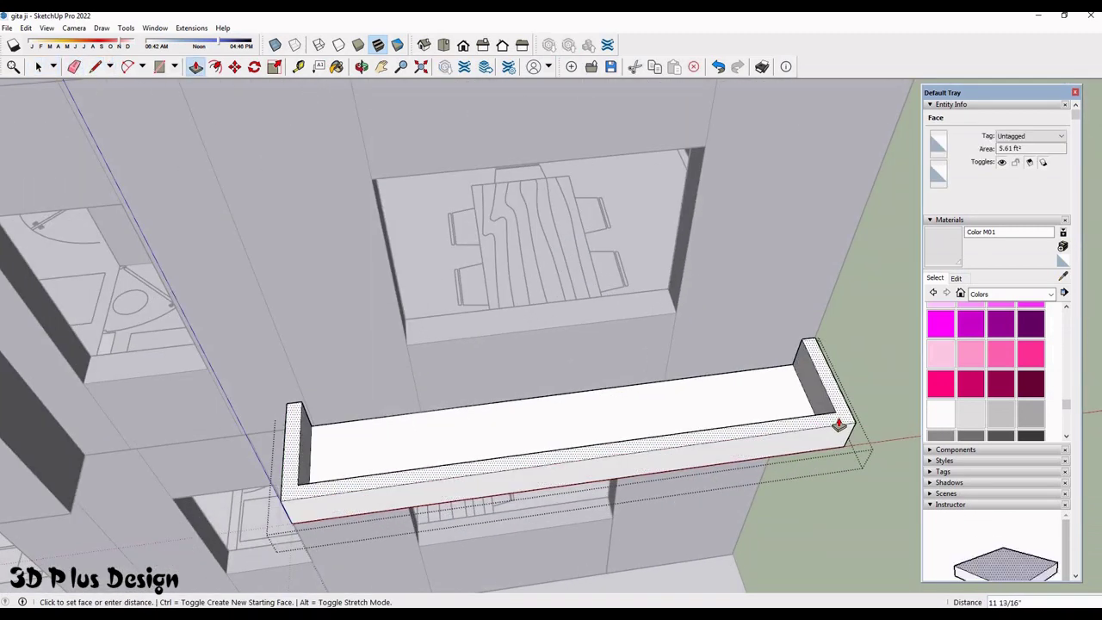
type("3")
key("Return")
scroll(622, 436, "down", 5)
key("space")
scroll(623, 436, "down", 3)
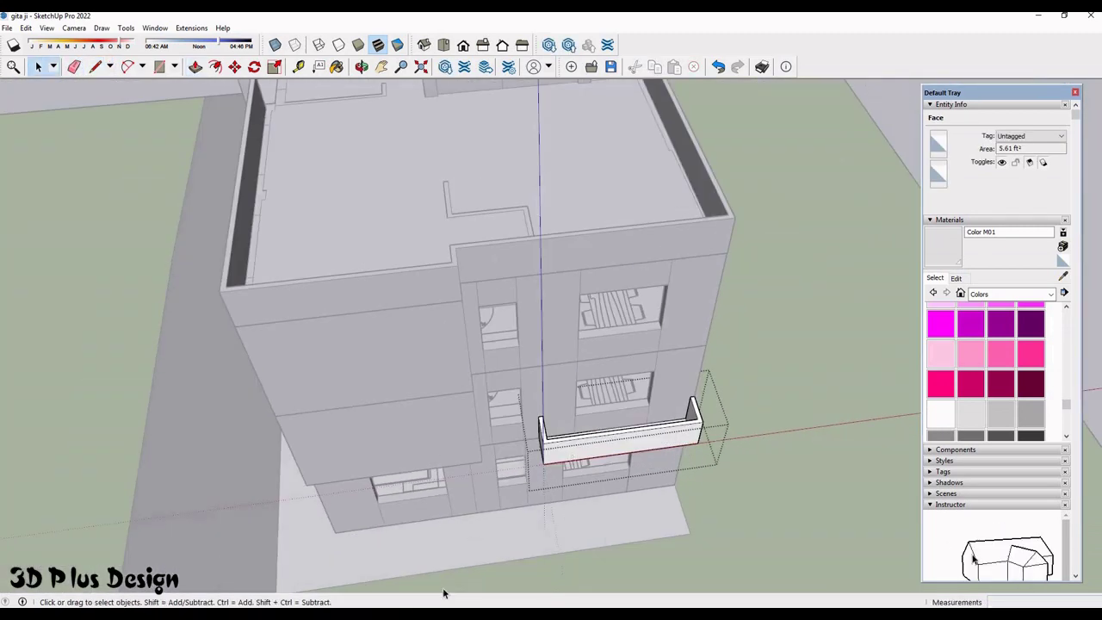
middle_click_drag(443, 345, 465, 327)
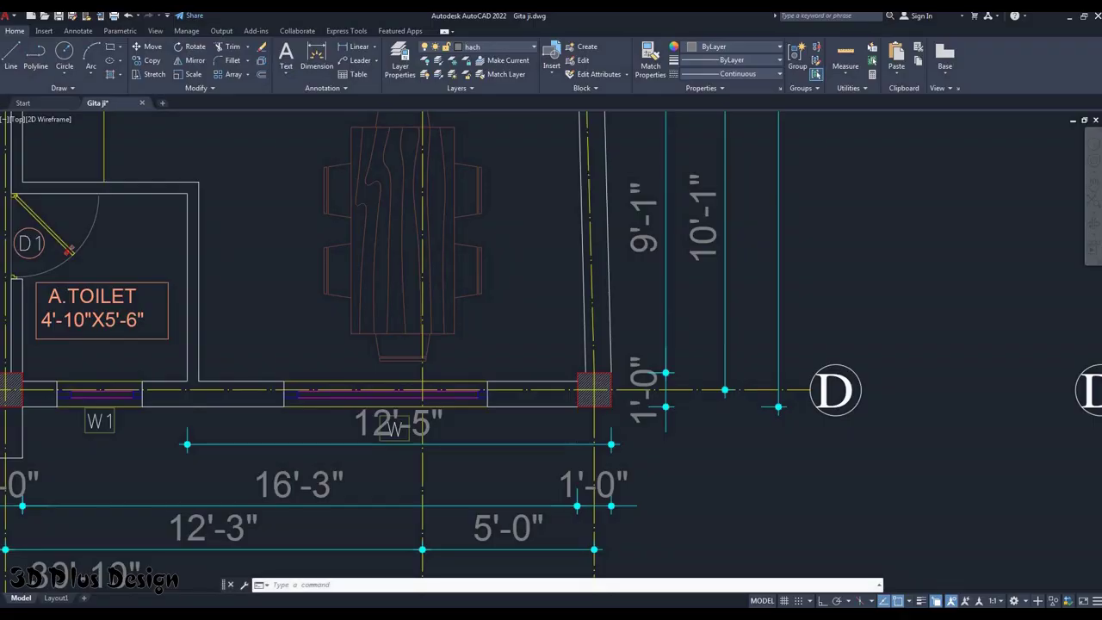
scroll(472, 417, "down", 2)
scroll(472, 417, "down", 4)
scroll(472, 418, "up", 5)
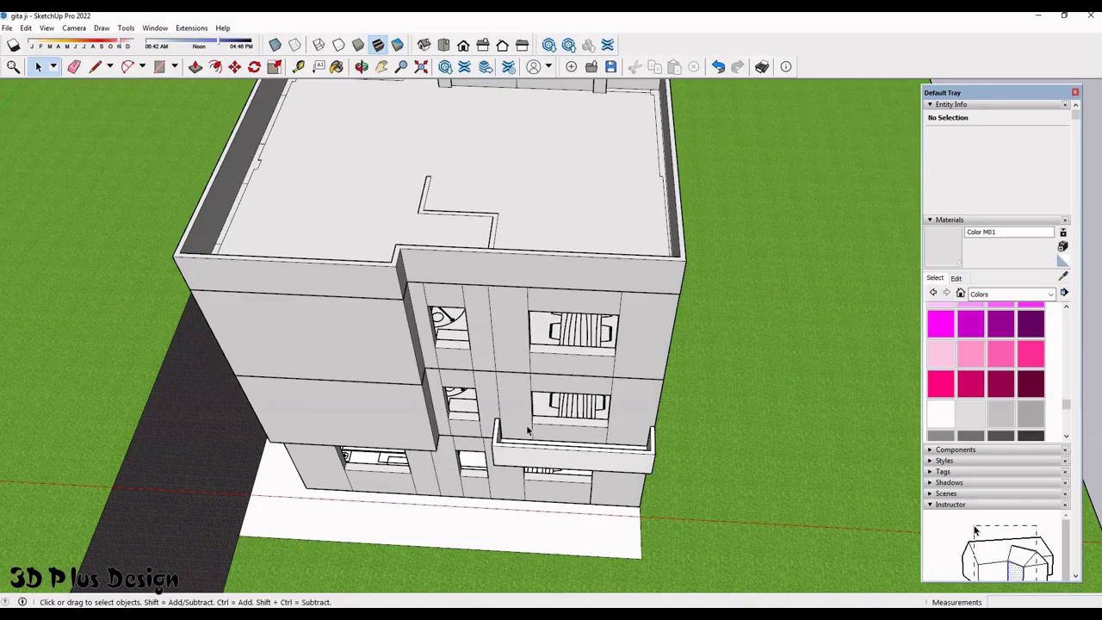
scroll(492, 430, "up", 3)
- Extend the window's left jamb face 2'6" with Push/Pull, then undo it
scroll(495, 428, "up", 3)
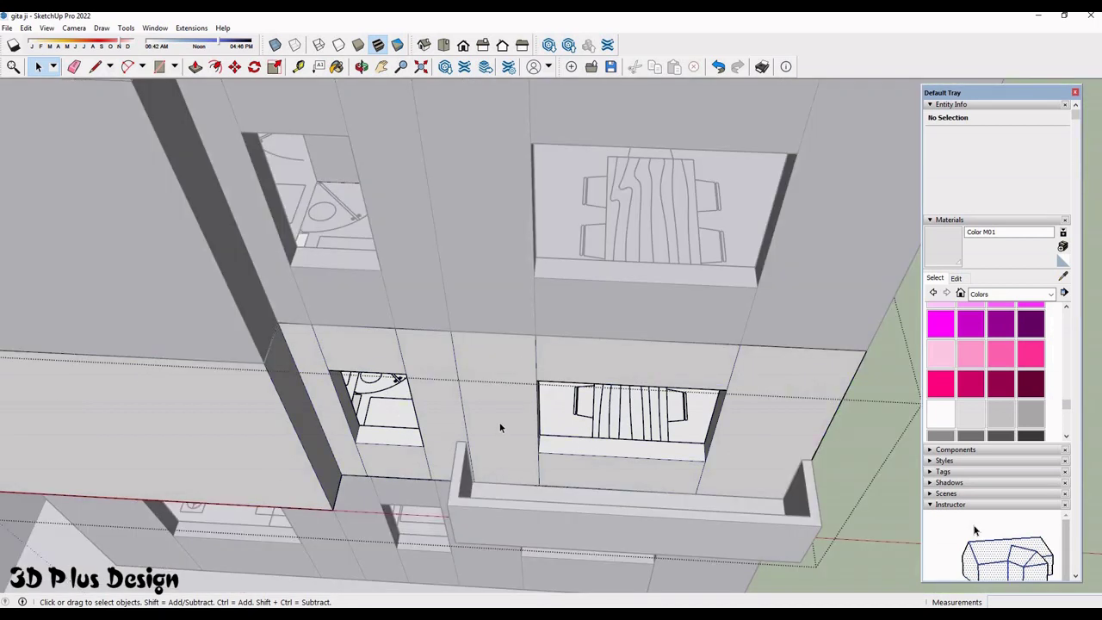
scroll(503, 423, "up", 3)
scroll(504, 422, "up", 3)
key("p")
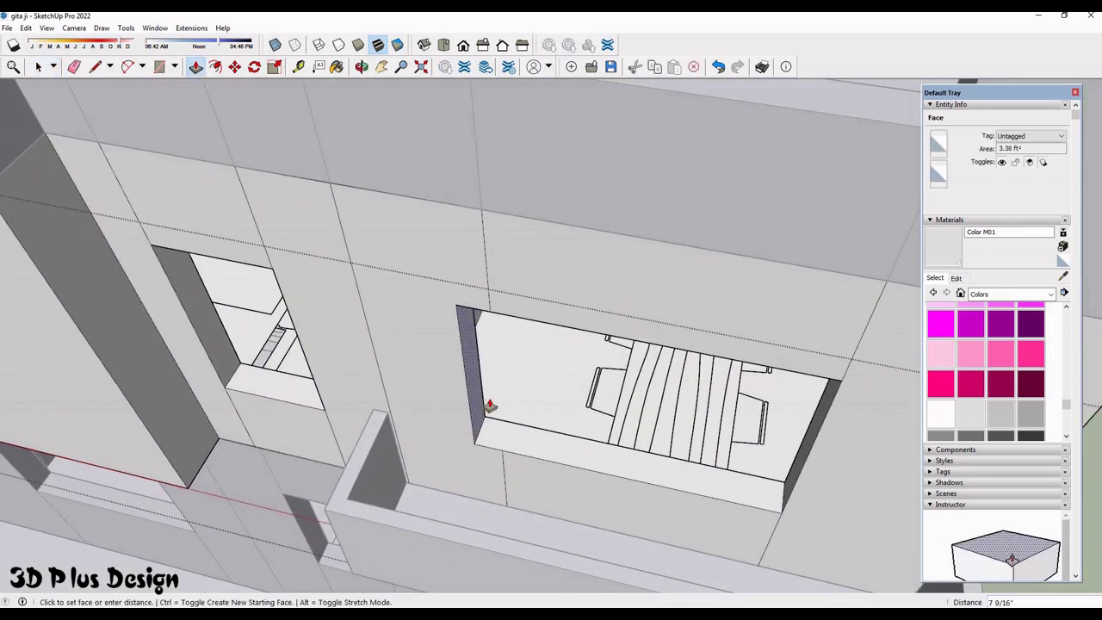
left_click(504, 418)
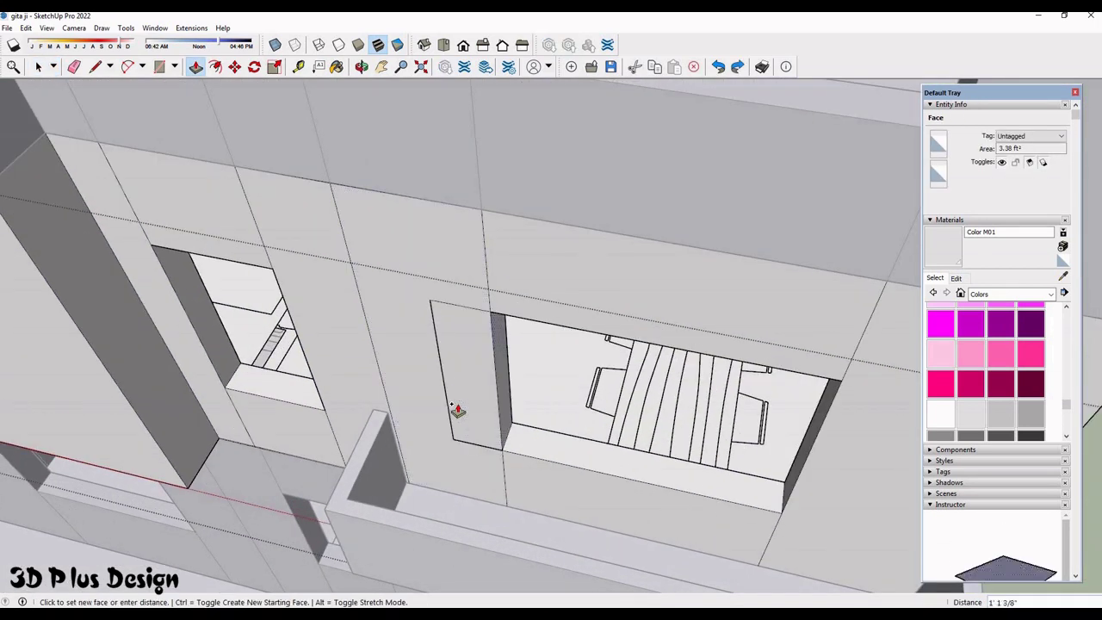
key("Return")
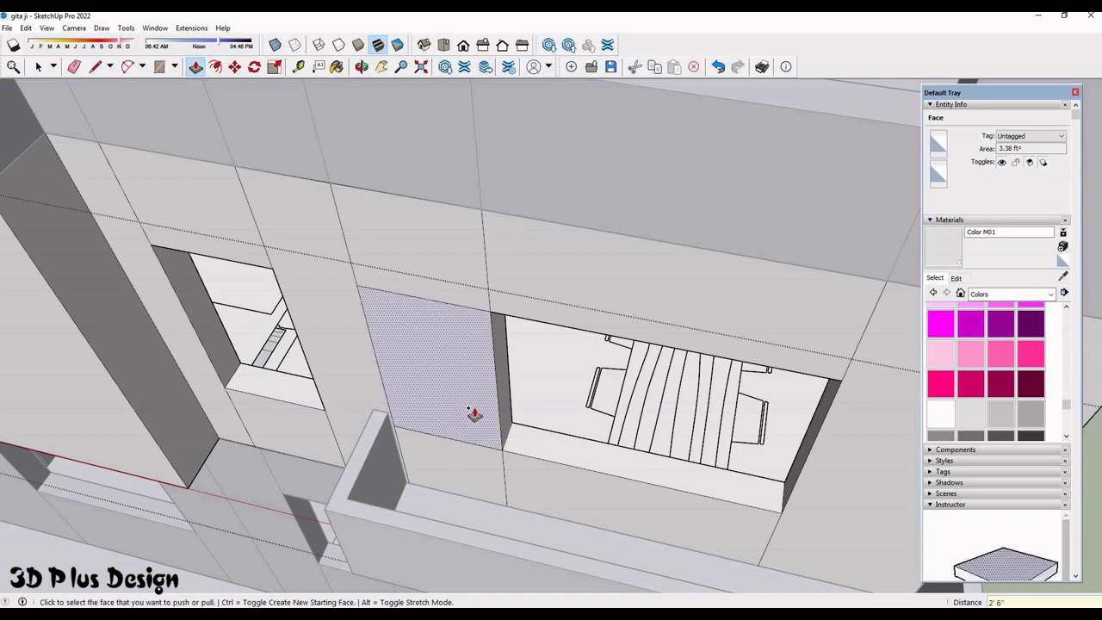
key("ctrl+z")
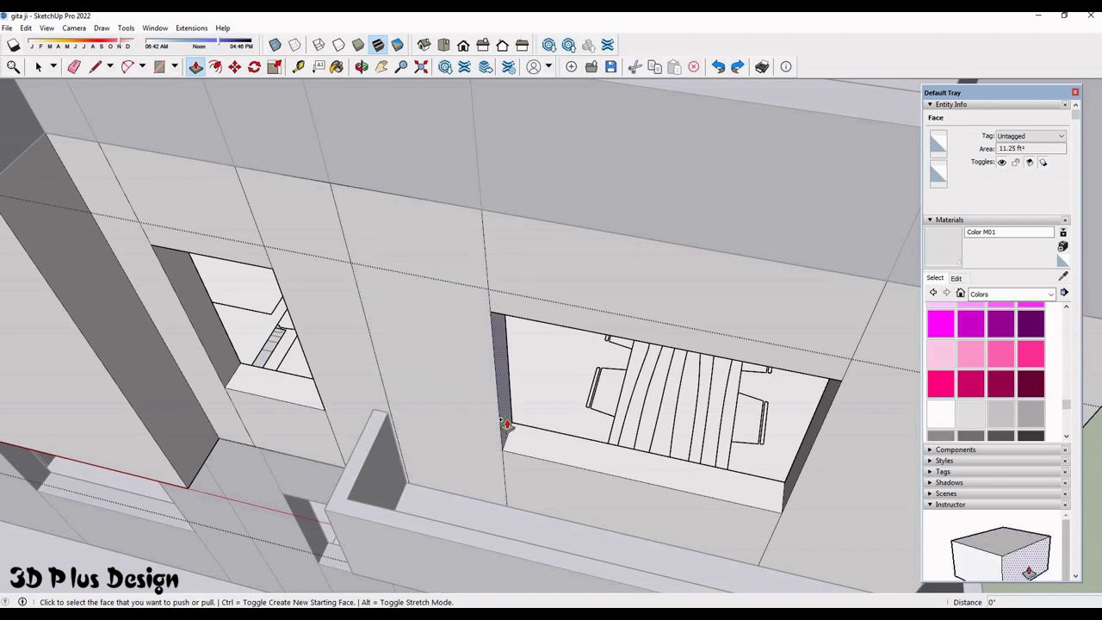
- Push the wall panel beside the opening back into a recess
scroll(508, 420, "up", 3)
scroll(508, 420, "up", 2)
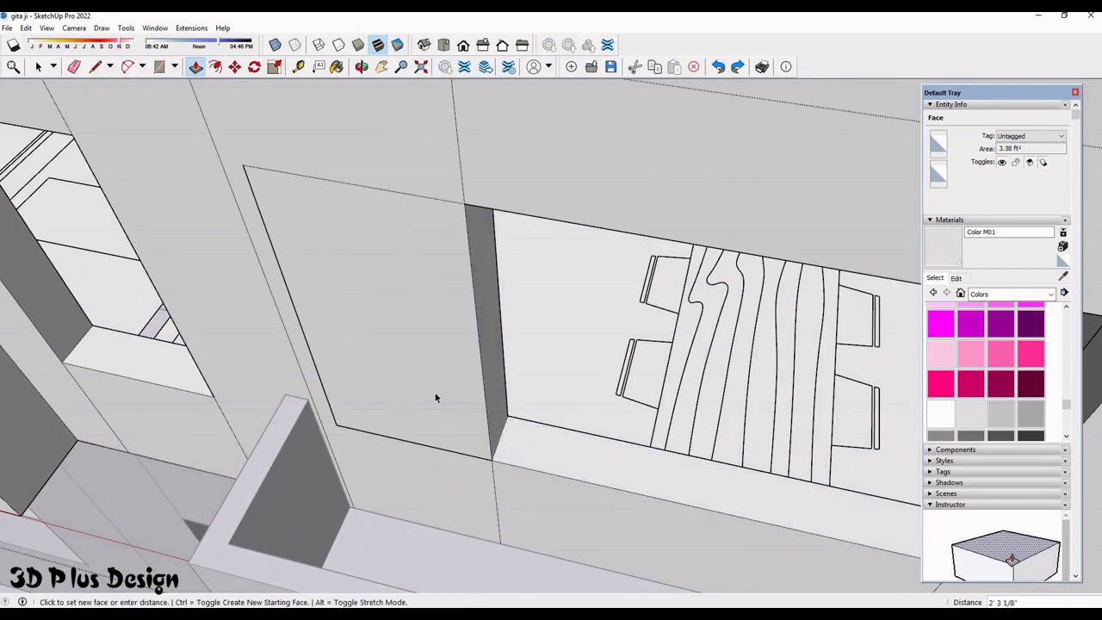
left_click(479, 392)
key("space")
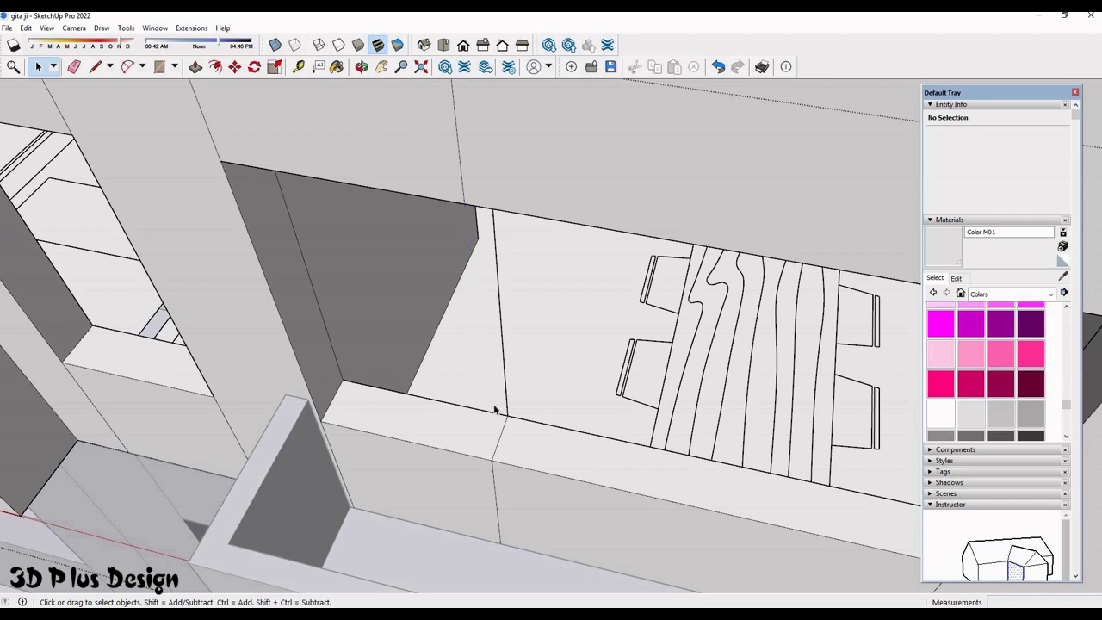
scroll(467, 432, "down", 2)
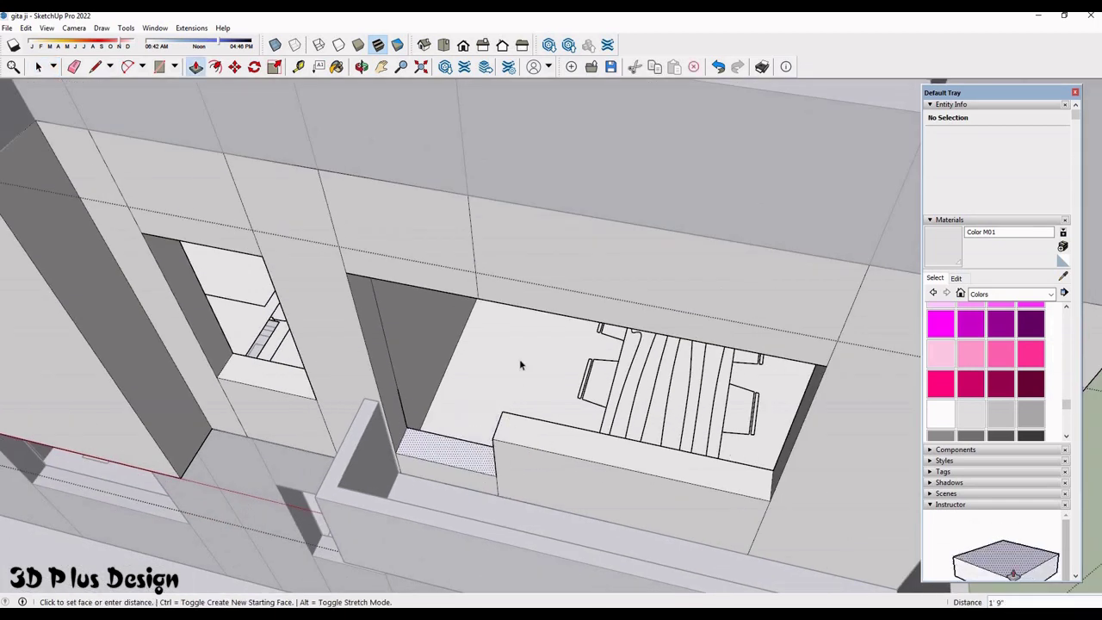
key("space")
scroll(762, 183, "down", 5)
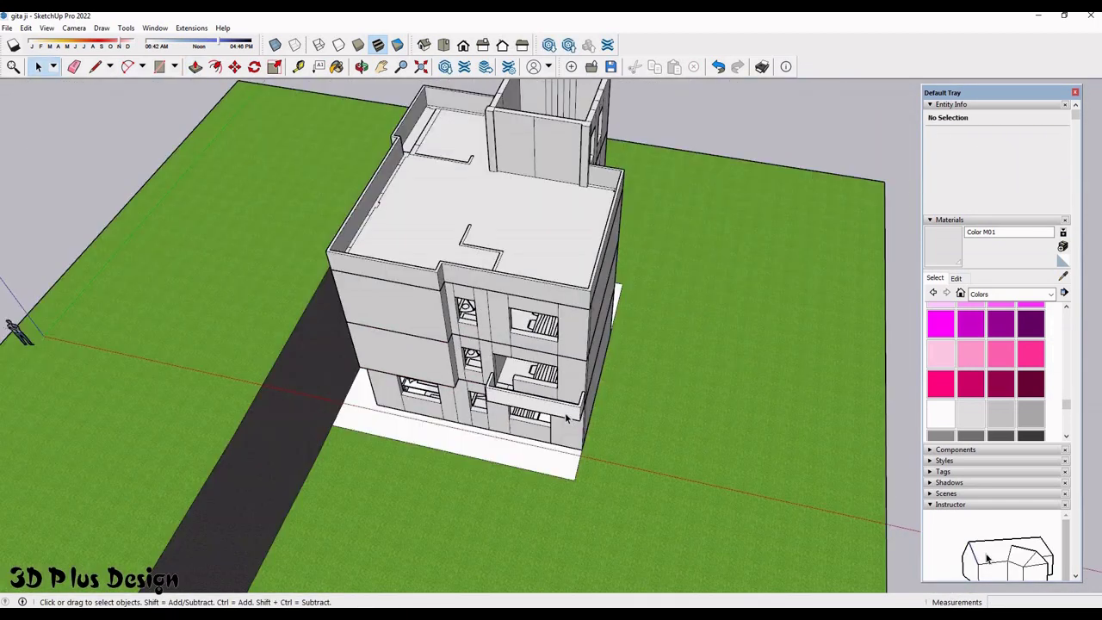
- Copy the lower balcony up onto the next floor
scroll(564, 432, "up", 5)
middle_click_drag(542, 244, 540, 240)
key("ctrl")
left_click(540, 240)
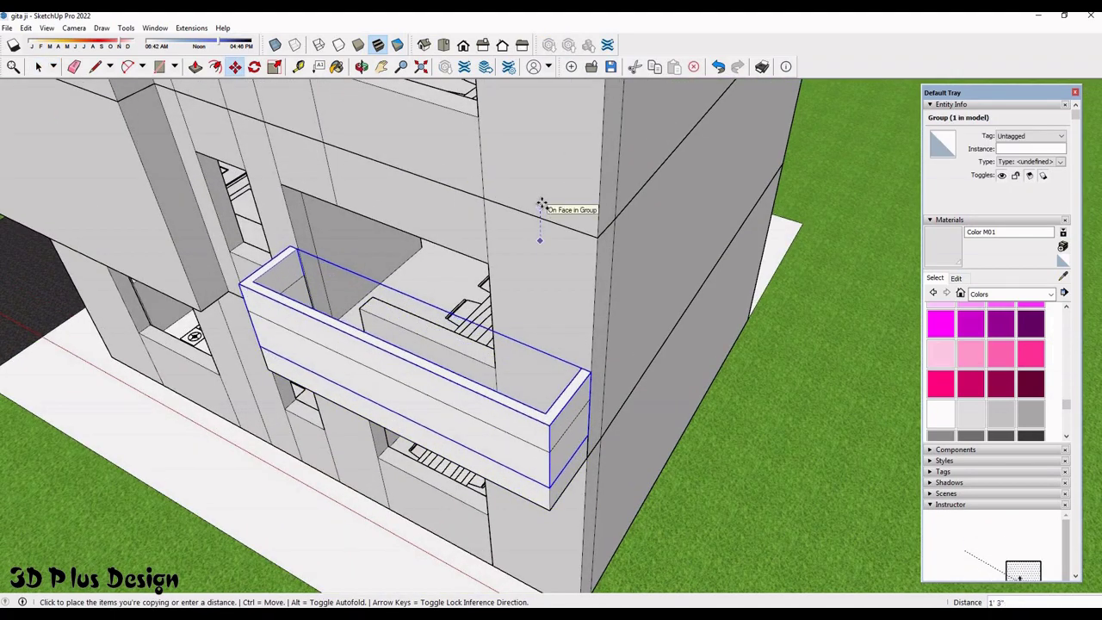
left_click(832, 127)
scroll(832, 127, "down", 5)
key("space")
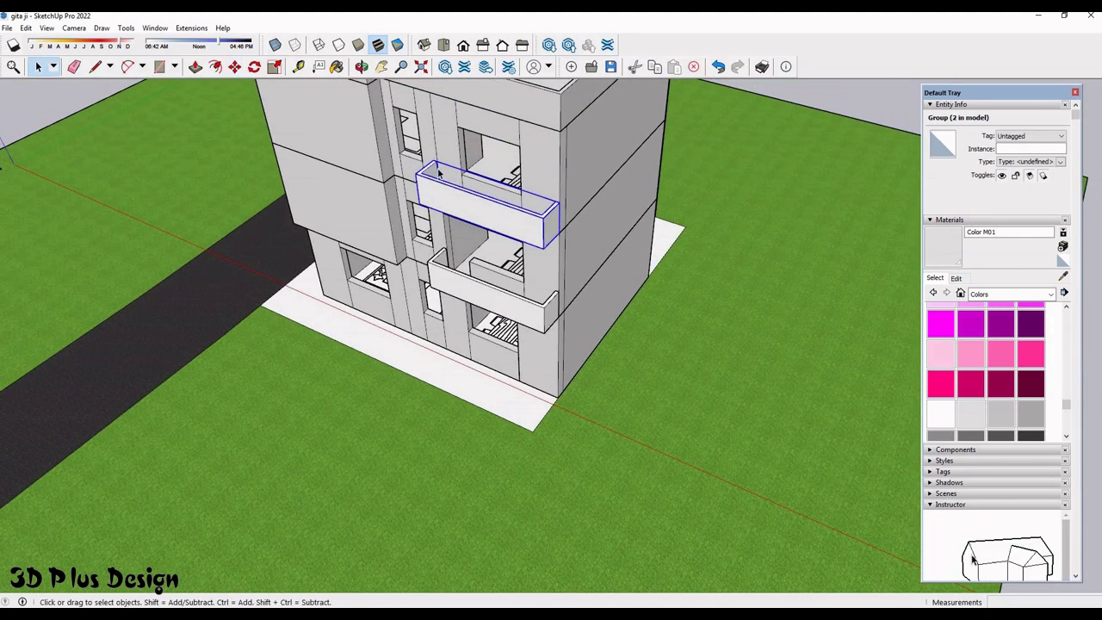
- Extend the faces beside the upper opening with Push/Pull to fit the copied balcony
scroll(447, 233, "up", 5)
scroll(438, 252, "up", 3)
key("p")
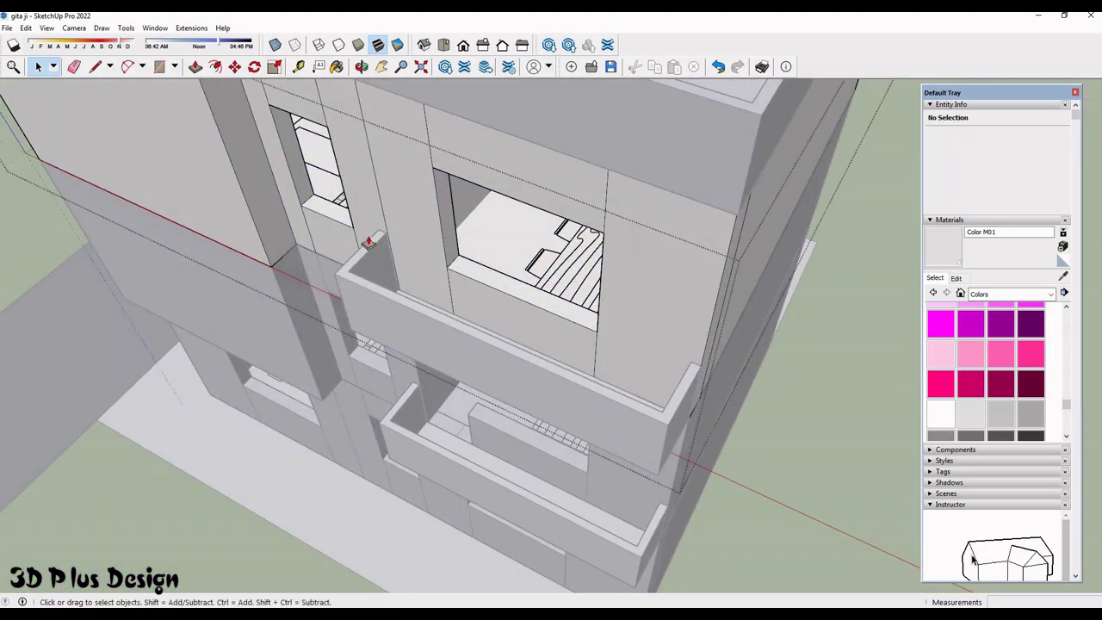
scroll(366, 237, "up", 3)
left_click(454, 318)
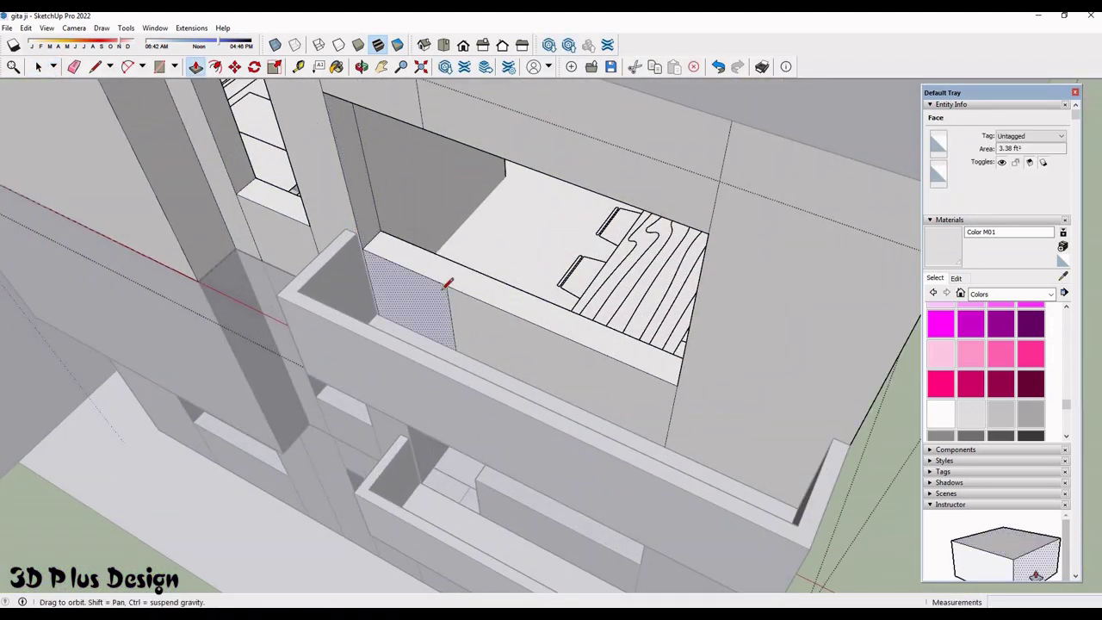
scroll(465, 258, "up", 3)
scroll(470, 252, "up", 2)
key("l")
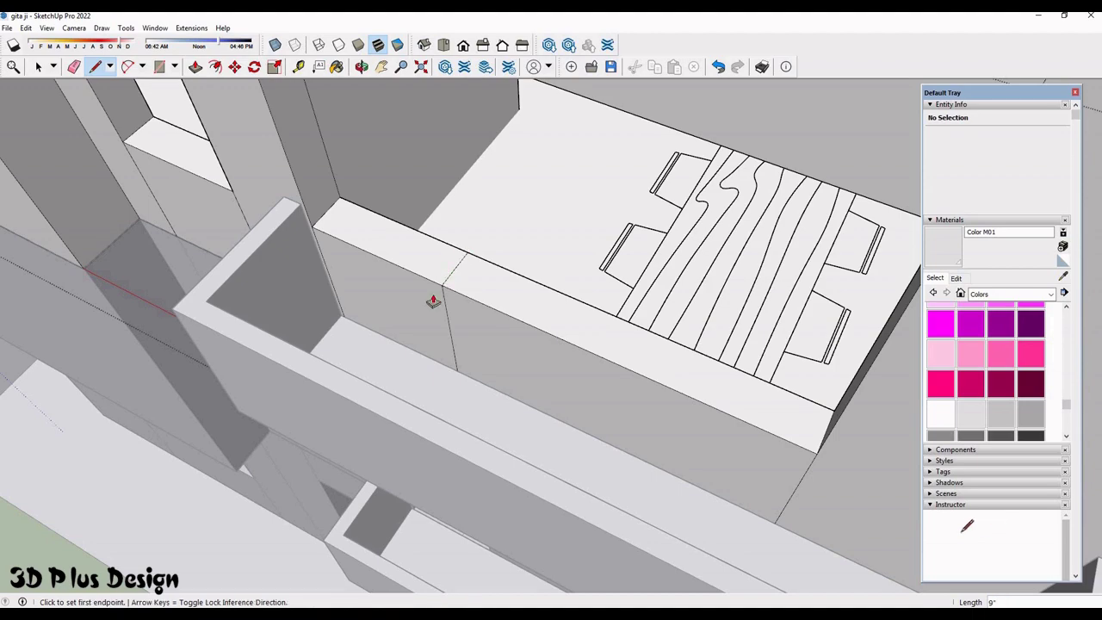
scroll(434, 301, "down", 3)
key("space")
key("p")
left_click(426, 285)
scroll(409, 297, "down", 5)
key("space")
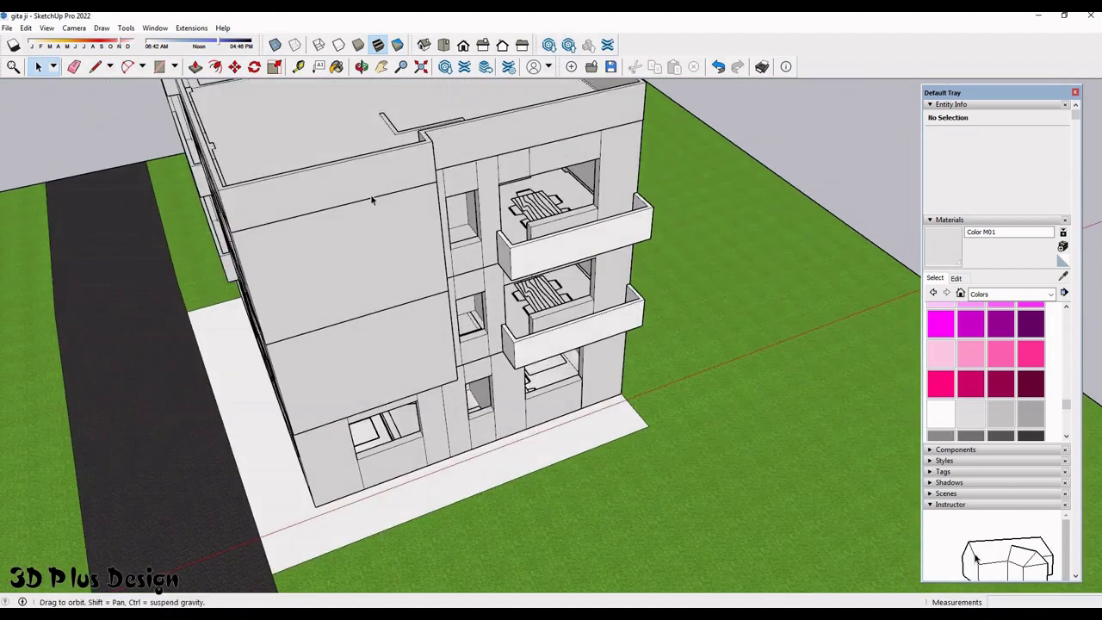
- Place another balcony copy on the top storey
key("m")
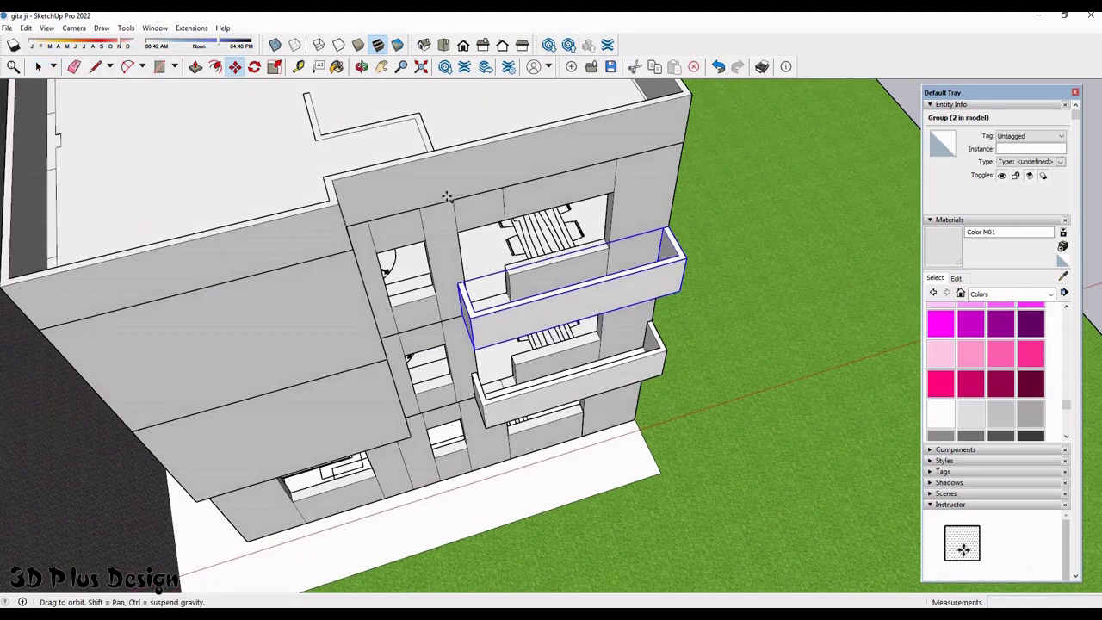
left_click(445, 193)
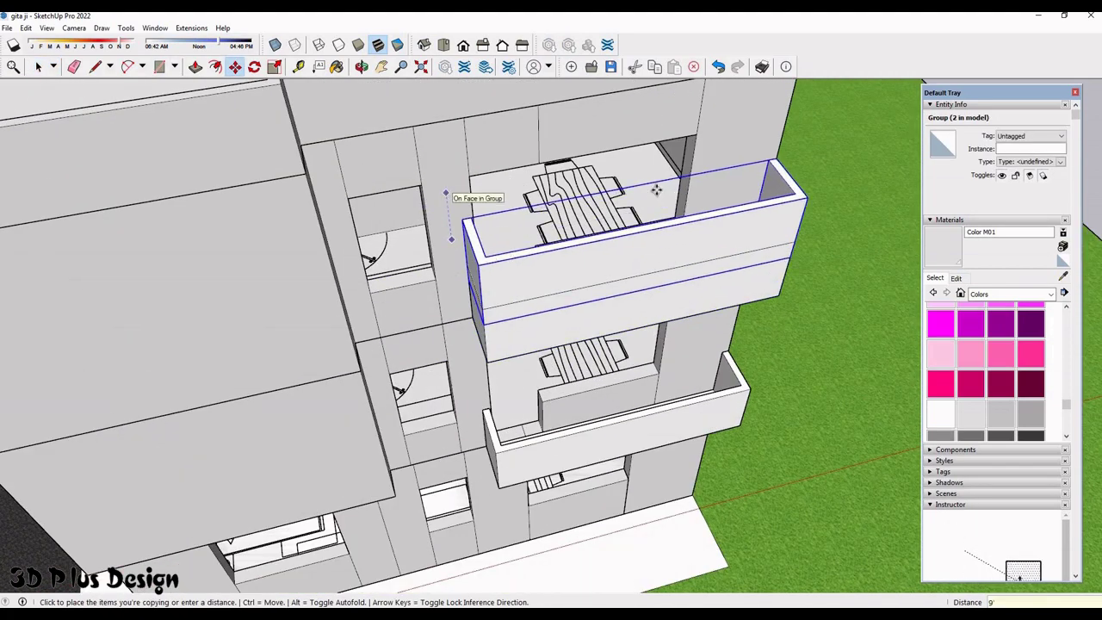
left_click(656, 190)
scroll(459, 242, "up", 5)
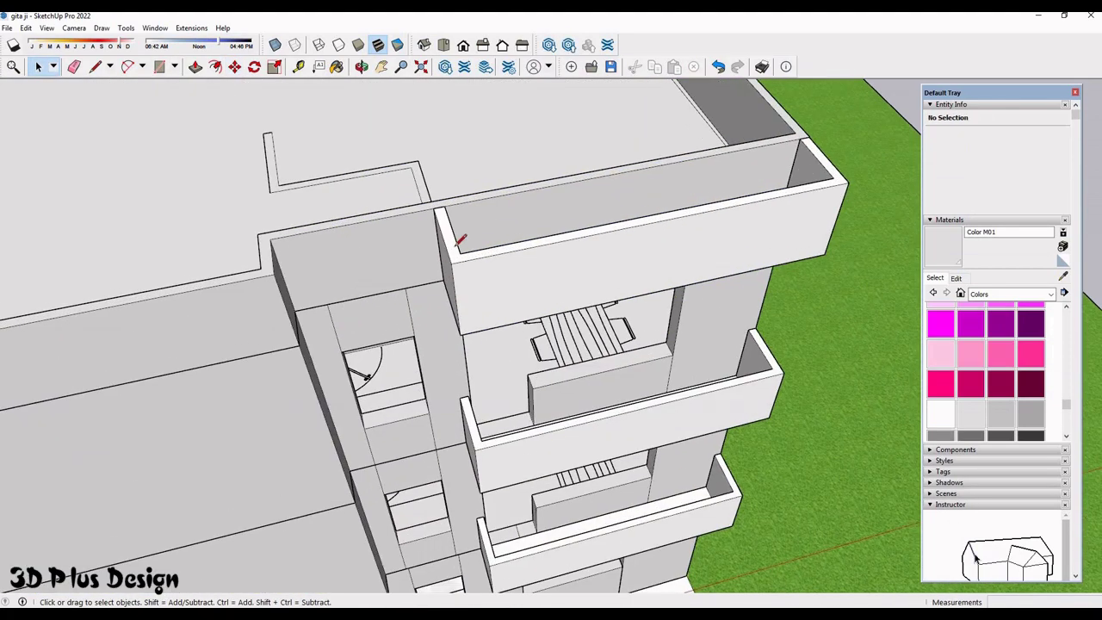
middle_click_drag(451, 238, 436, 209)
- Push the thin roof-edge strip up 3" to extend the parapet, then orbit to the front facade
key("l")
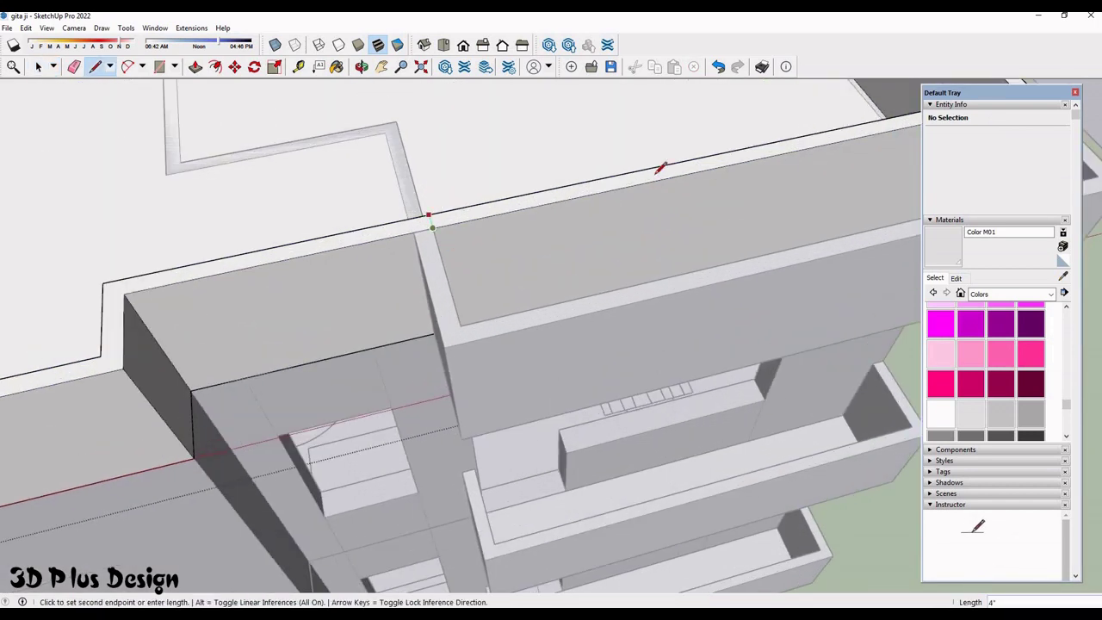
key("Escape")
scroll(689, 168, "down", 5)
middle_click_drag(694, 164, 697, 177)
scroll(687, 194, "up", 5)
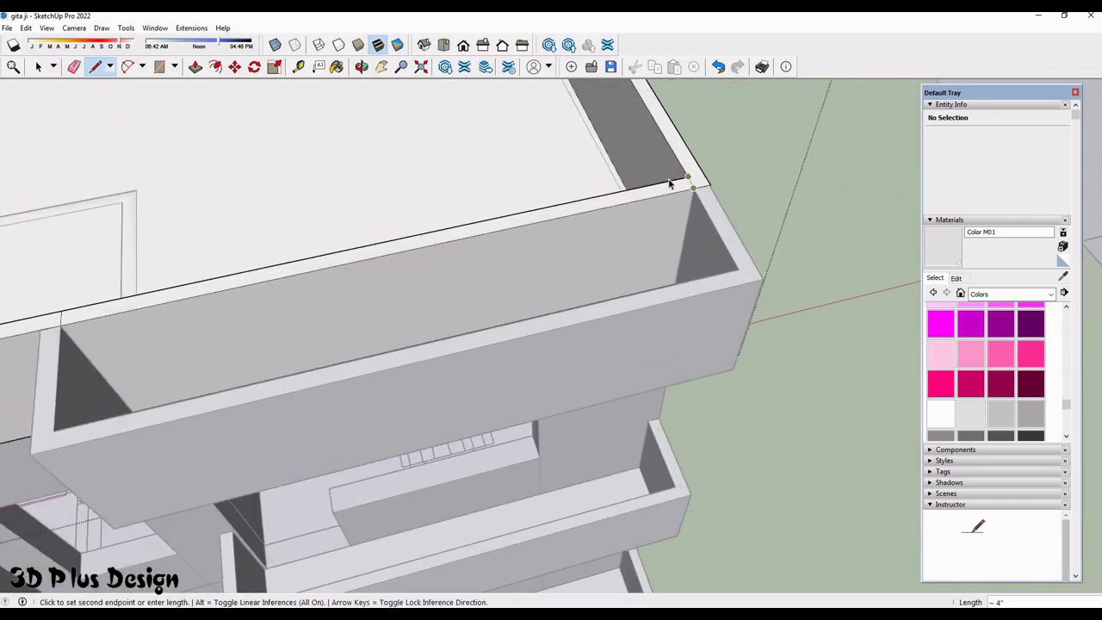
scroll(502, 270, "down", 2)
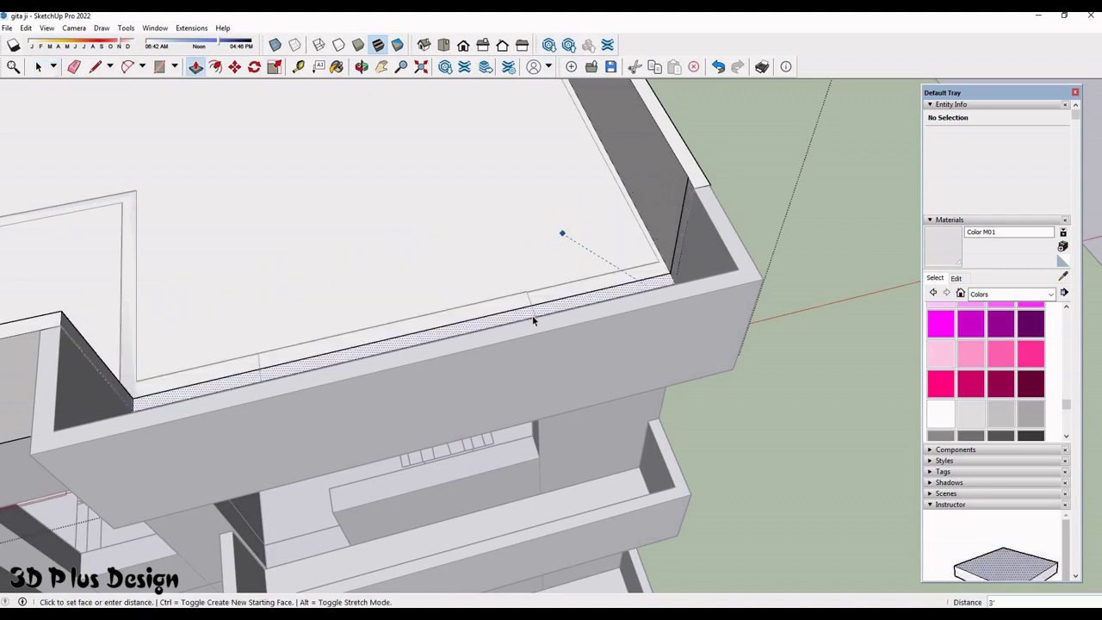
left_click(566, 233)
scroll(602, 224, "down", 5)
scroll(556, 201, "up", 2)
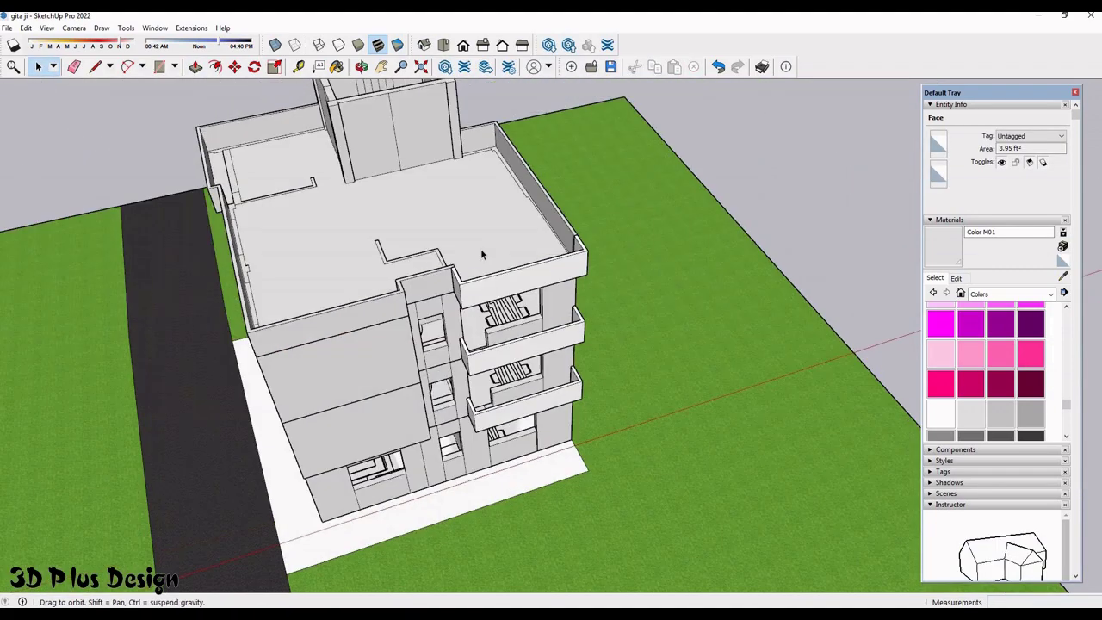
scroll(481, 248, "down", 5)
mouse_move(481, 248)
middle_mouse_down()
mouse_move(430, 284)
mouse_move(493, 352)
mouse_move(465, 345)
middle_mouse_up()
scroll(401, 298, "up", 4)
scroll(494, 351, "down", 6)
- Save the model from the File menu
left_click(7, 28)
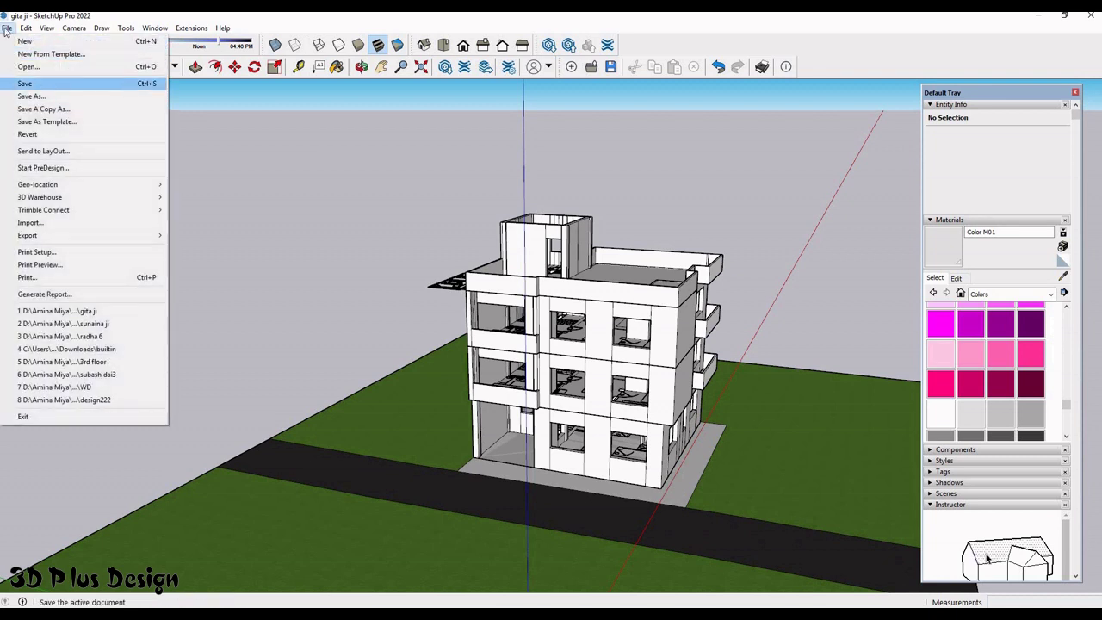
left_click(24, 84)
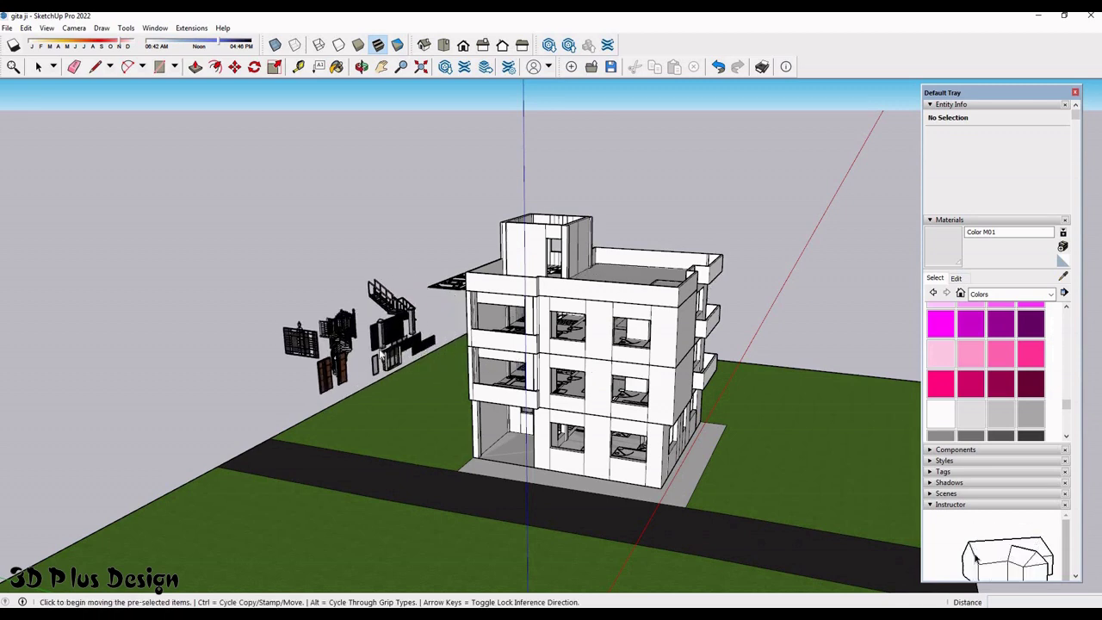
- Place the imported collection beside the building and explode it into separate components
left_click(382, 355)
scroll(444, 316, "up", 2)
right_click(393, 348)
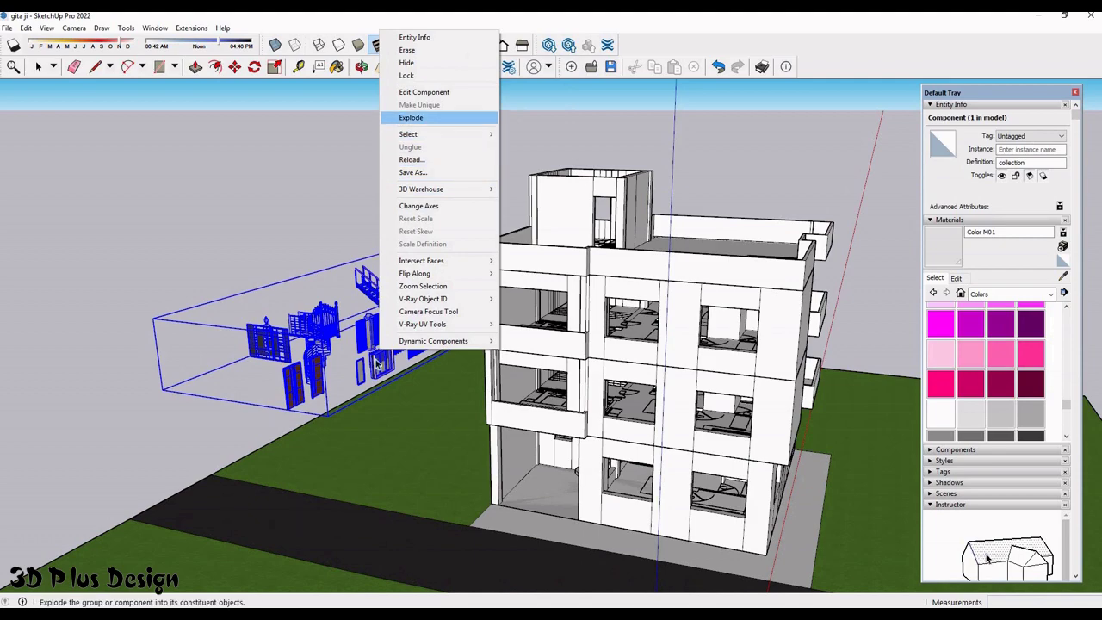
left_click(411, 117)
scroll(255, 119, "up", 3)
- Move a window from the collection into the upper balcony opening
key("m")
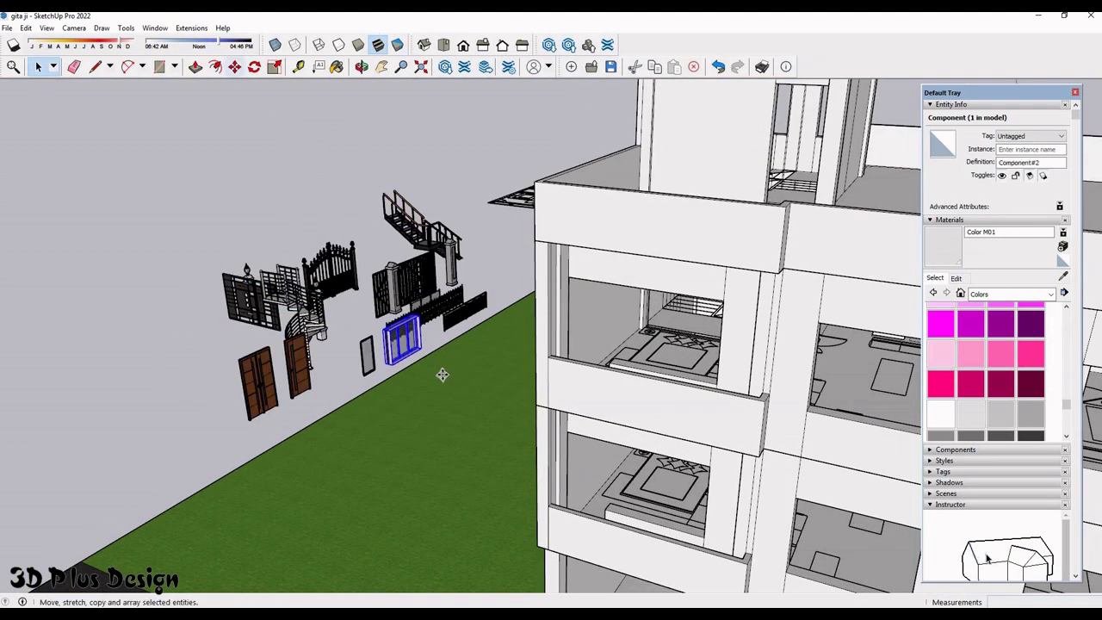
scroll(442, 374, "up", 3)
left_click(398, 374)
scroll(461, 380, "down", 3)
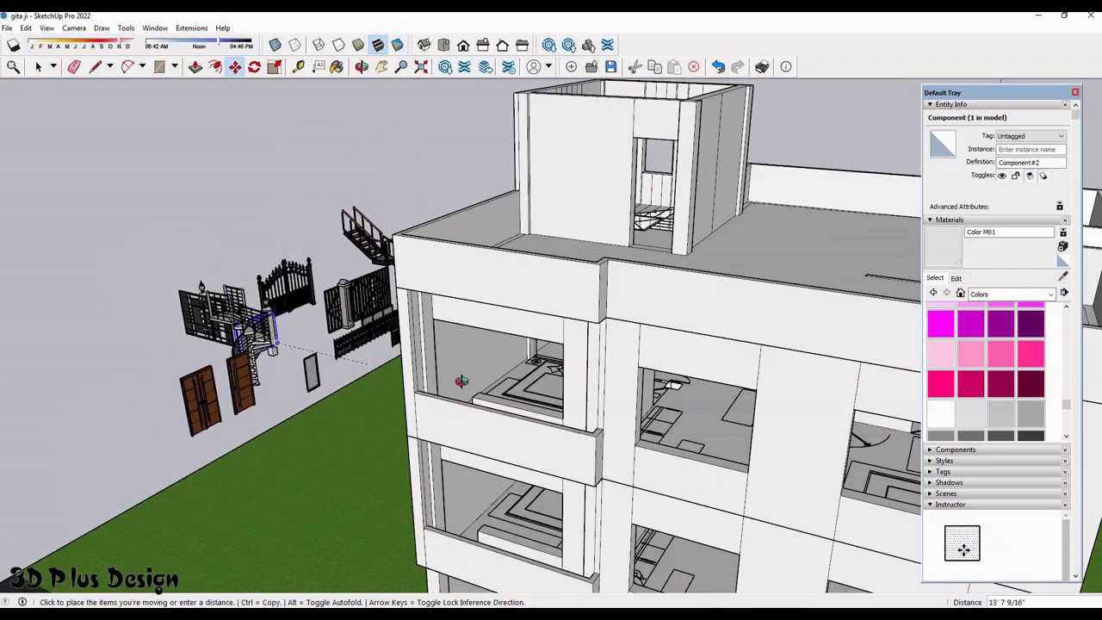
scroll(462, 381, "down", 5)
middle_click_drag(461, 381, 499, 344)
scroll(467, 364, "up", 3)
scroll(248, 414, "up", 2)
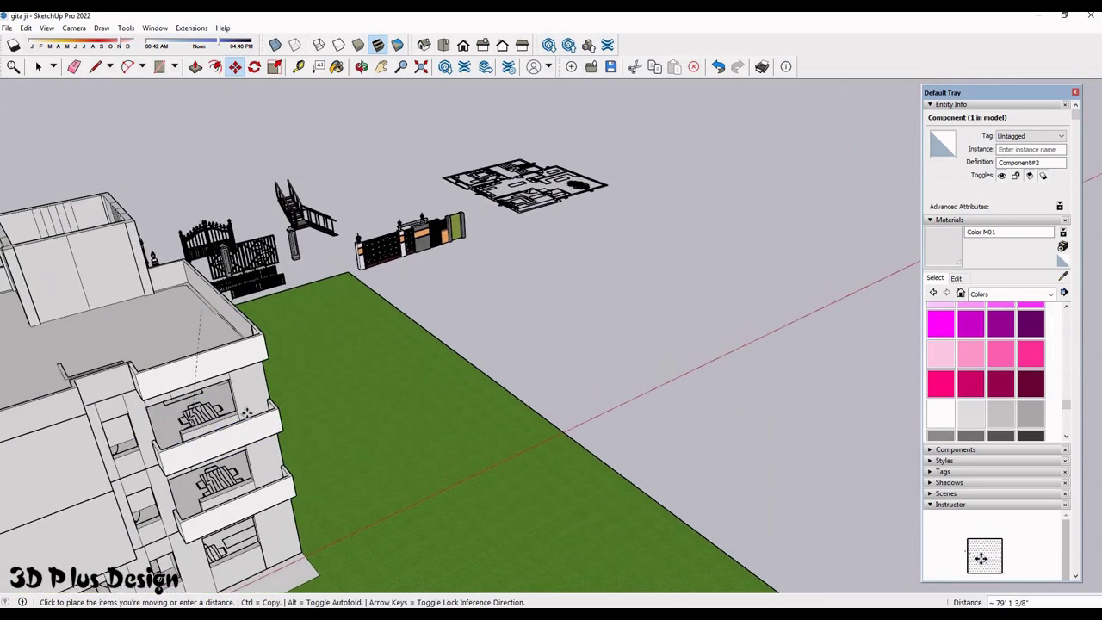
scroll(247, 414, "up", 2)
- Copy the placed window down into the lower balcony opening
scroll(330, 339, "up", 2)
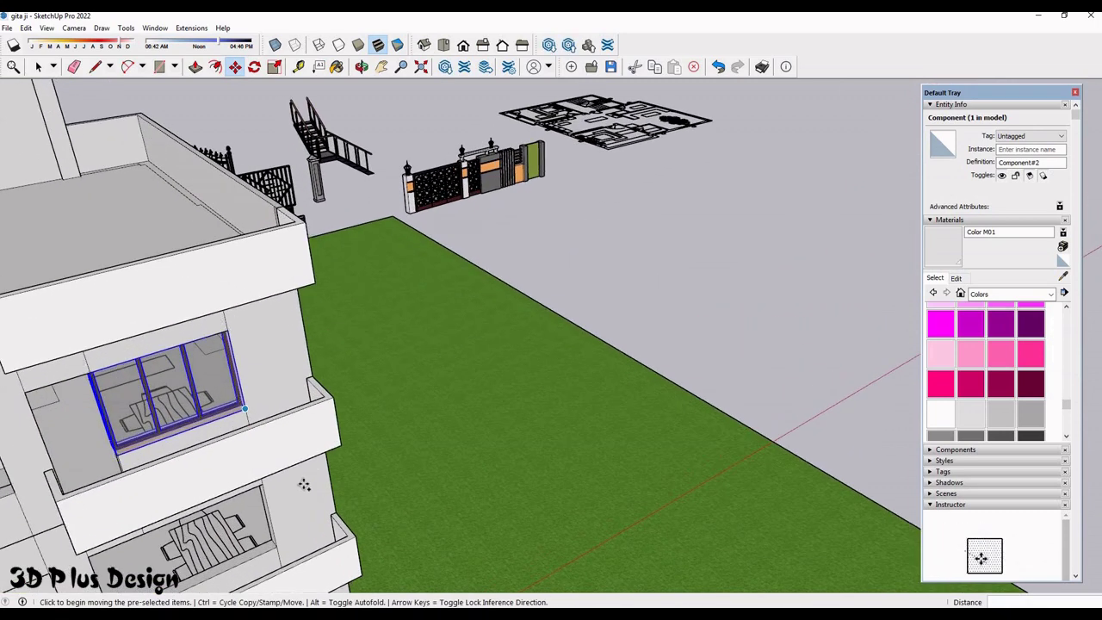
key("ctrl")
left_click(241, 418)
scroll(410, 350, "up", 2)
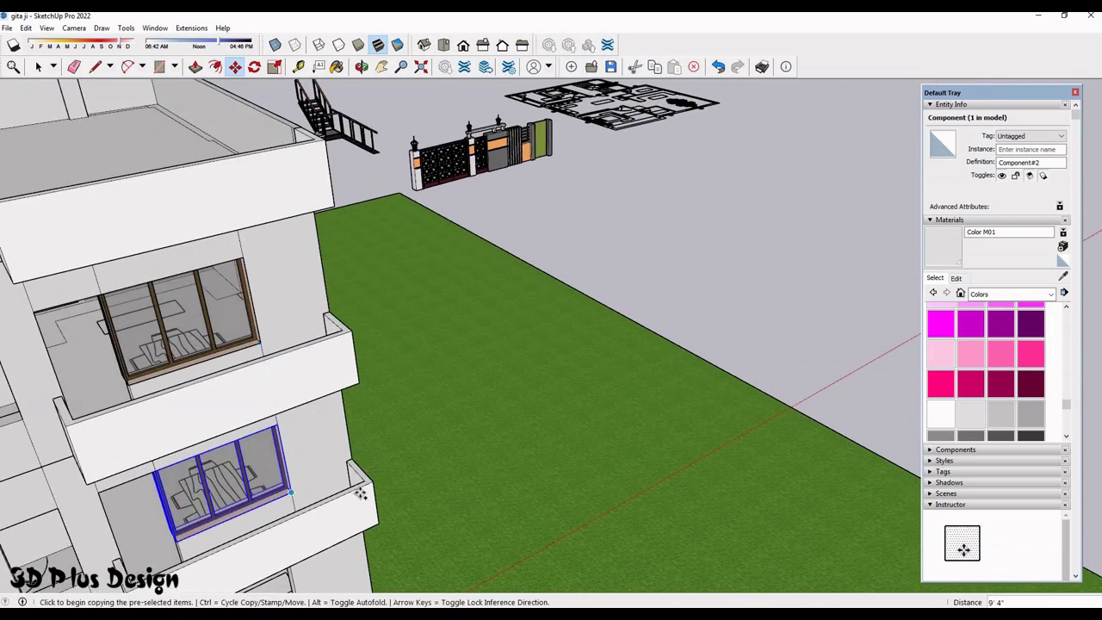
scroll(341, 512, "down", 3)
scroll(345, 512, "up", 2)
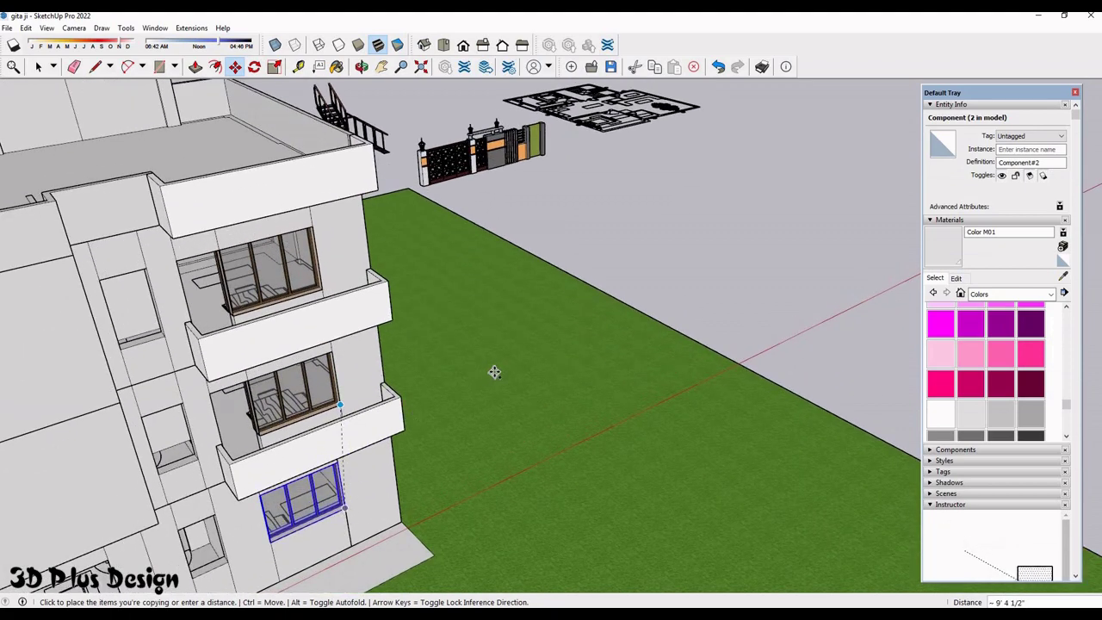
scroll(284, 507, "down", 3)
left_click(349, 462)
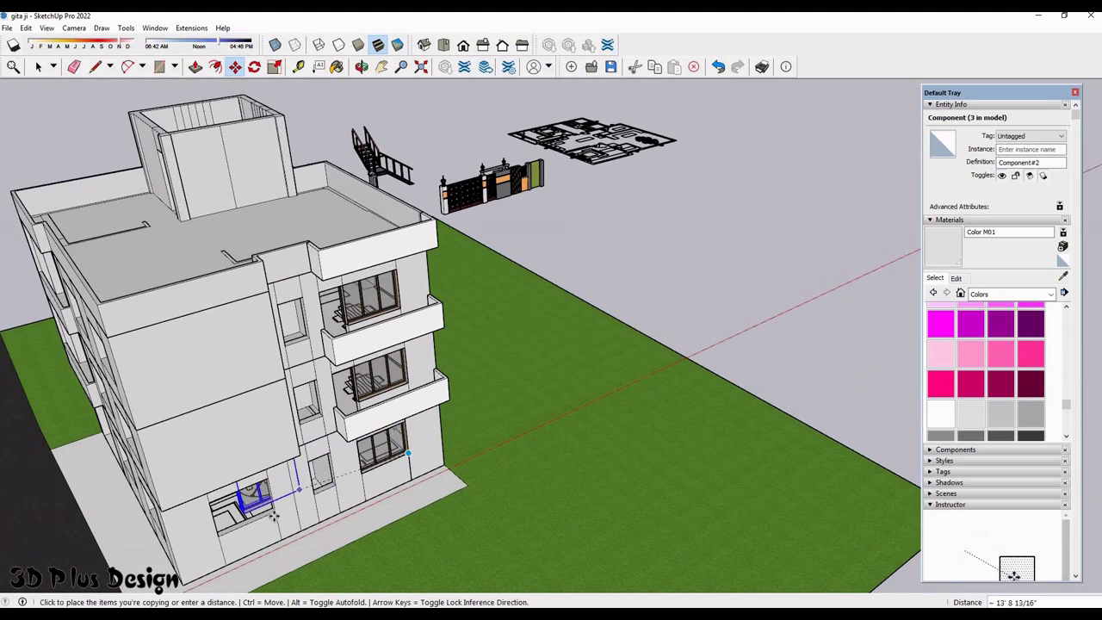
scroll(552, 347, "up", 3)
scroll(646, 431, "down", 3)
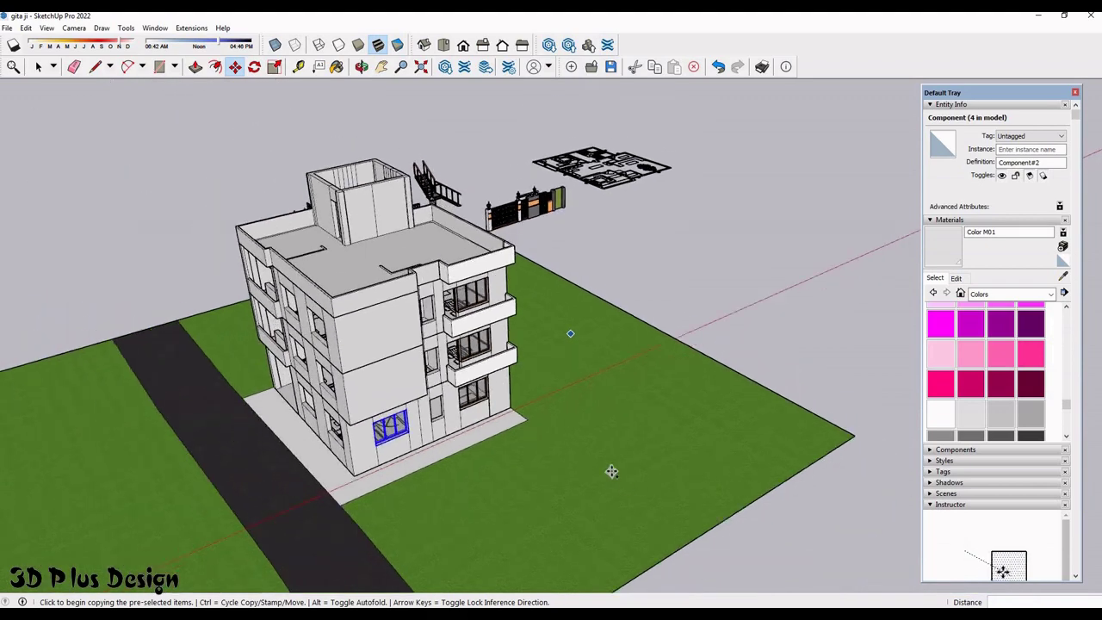
- Orbit to the other side of the building and pick up another window copy
middle_click_drag(646, 432, 662, 479)
scroll(662, 479, "up", 2)
scroll(662, 480, "up", 2)
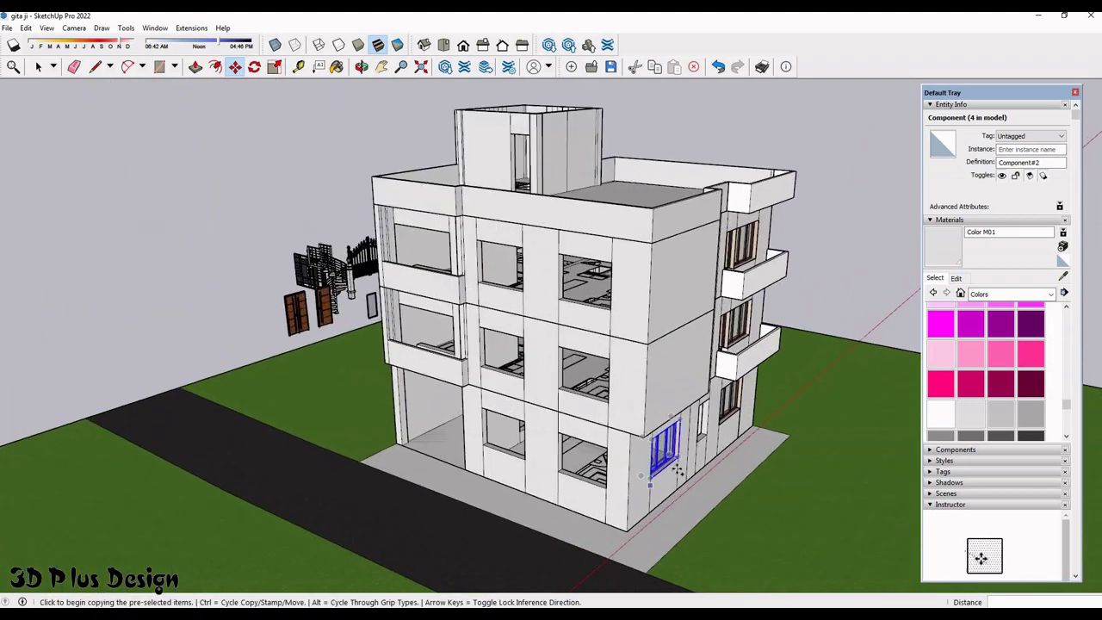
scroll(662, 480, "up", 2)
scroll(662, 480, "up", 2)
scroll(417, 511, "up", 1)
scroll(417, 512, "down", 2)
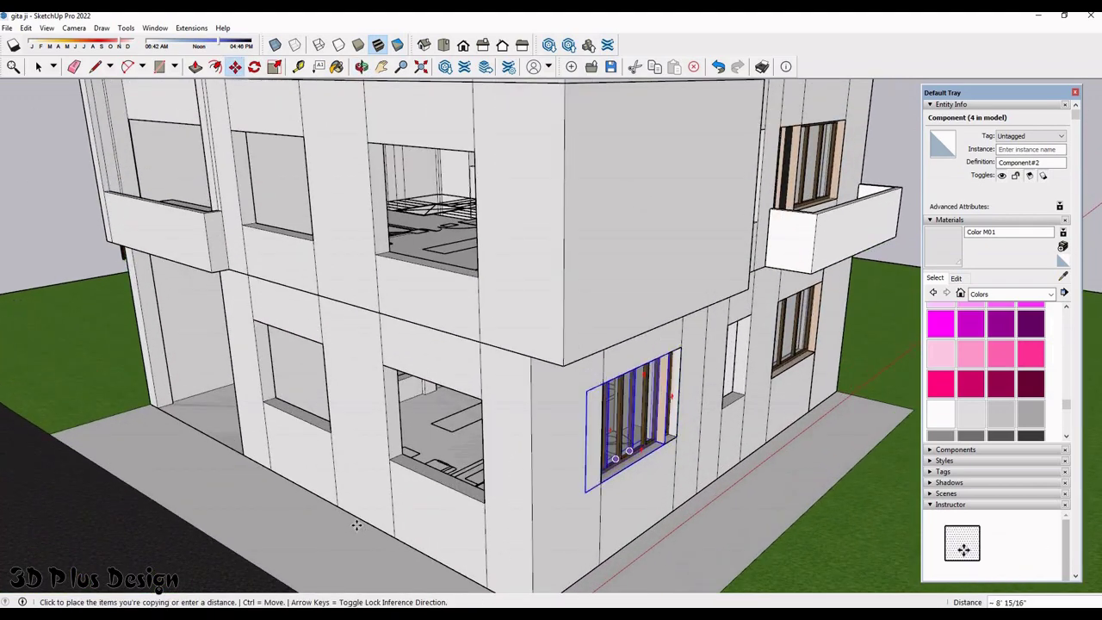
left_click(607, 435)
scroll(517, 483, "up", 2)
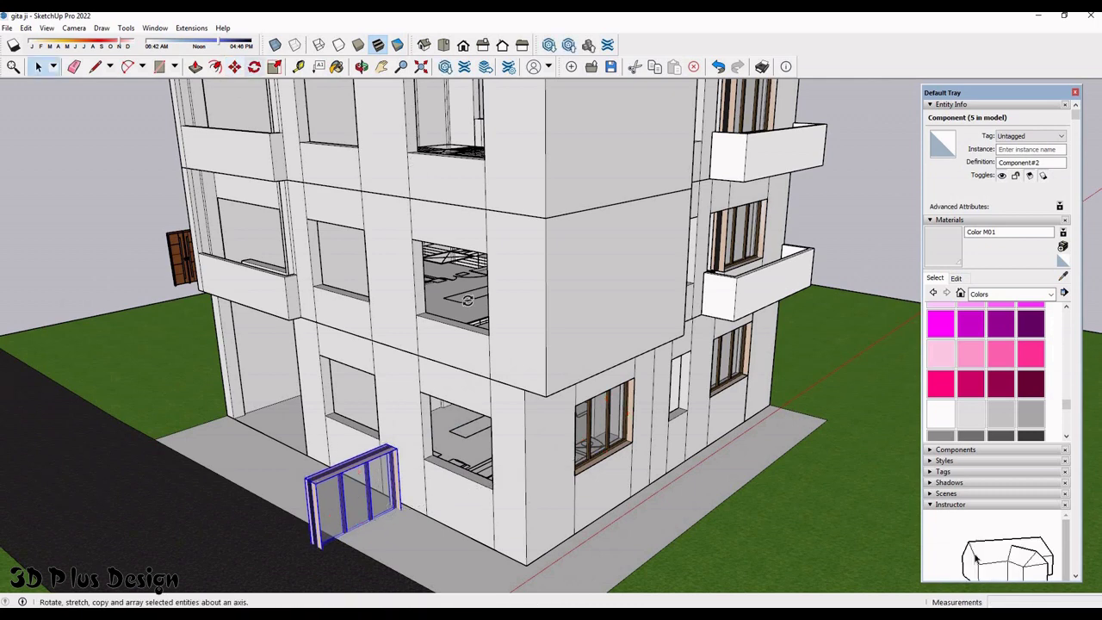
- Rotate the window 90° about a point on the road and move it into the ground-floor front opening
scroll(507, 400, "down", 2)
middle_click_drag(382, 448, 382, 469)
left_click(379, 468)
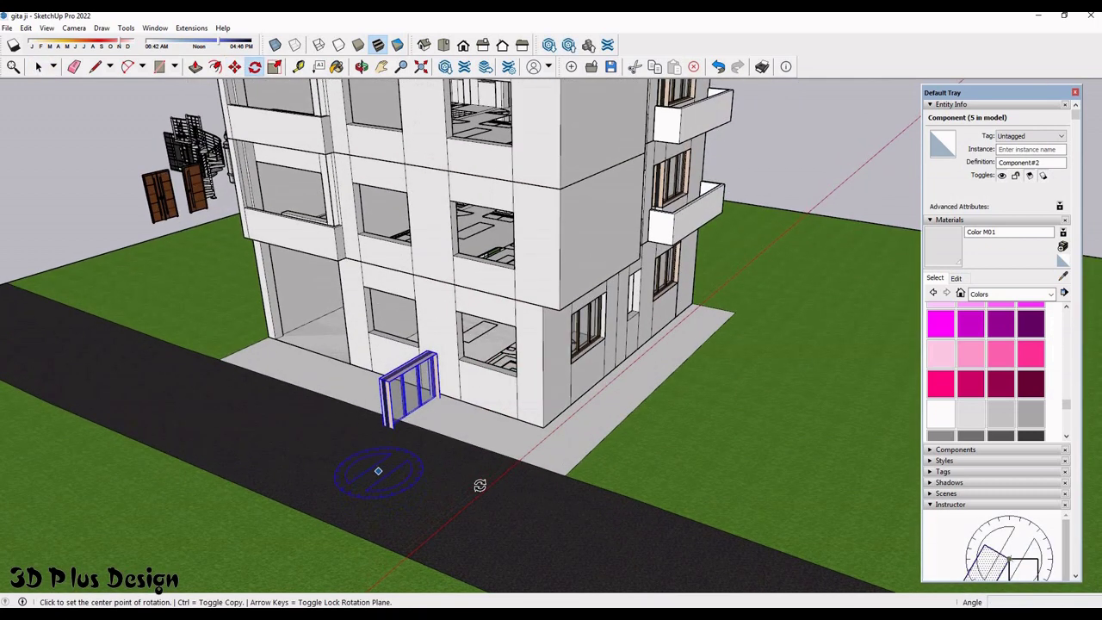
scroll(480, 484, "up", 2)
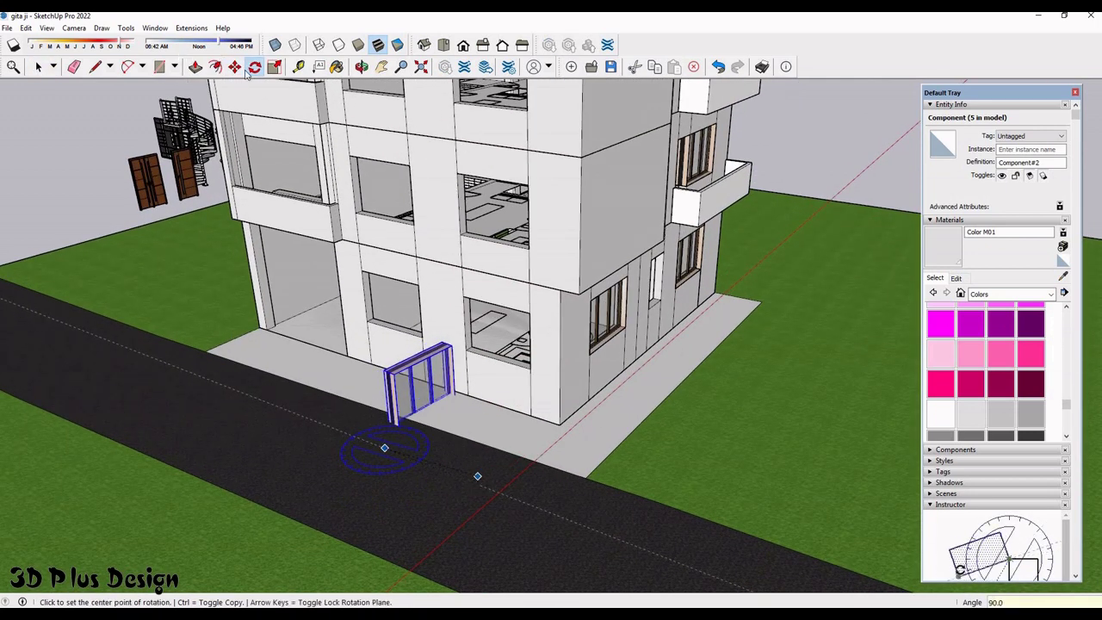
middle_click_drag(509, 435, 529, 362)
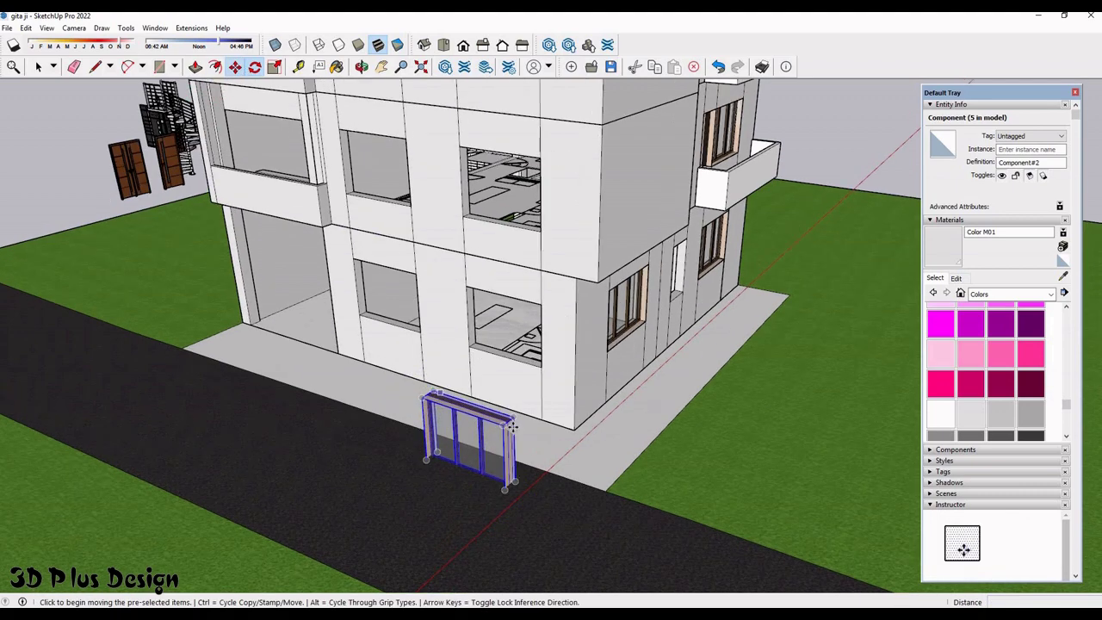
scroll(549, 287, "up", 2)
left_click(513, 424)
scroll(540, 273, "up", 2)
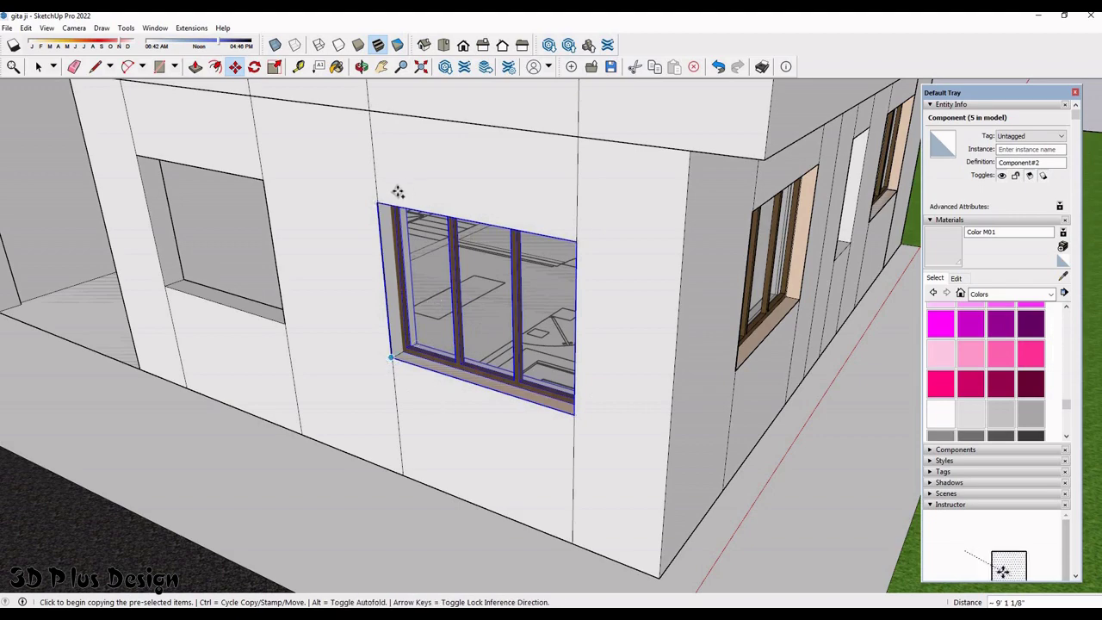
- Start copying the window from its bottom corner and bring the front facade into view
left_click(391, 356)
scroll(387, 198, "down", 3)
scroll(387, 212, "up", 3)
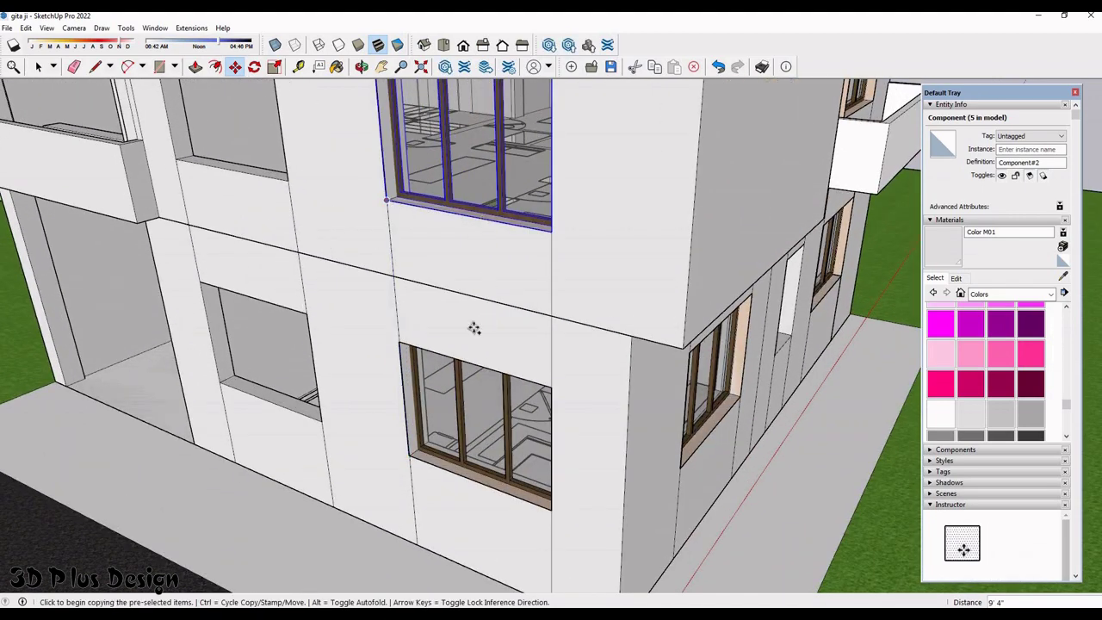
scroll(474, 328, "down", 5)
middle_click_drag(467, 333, 423, 153)
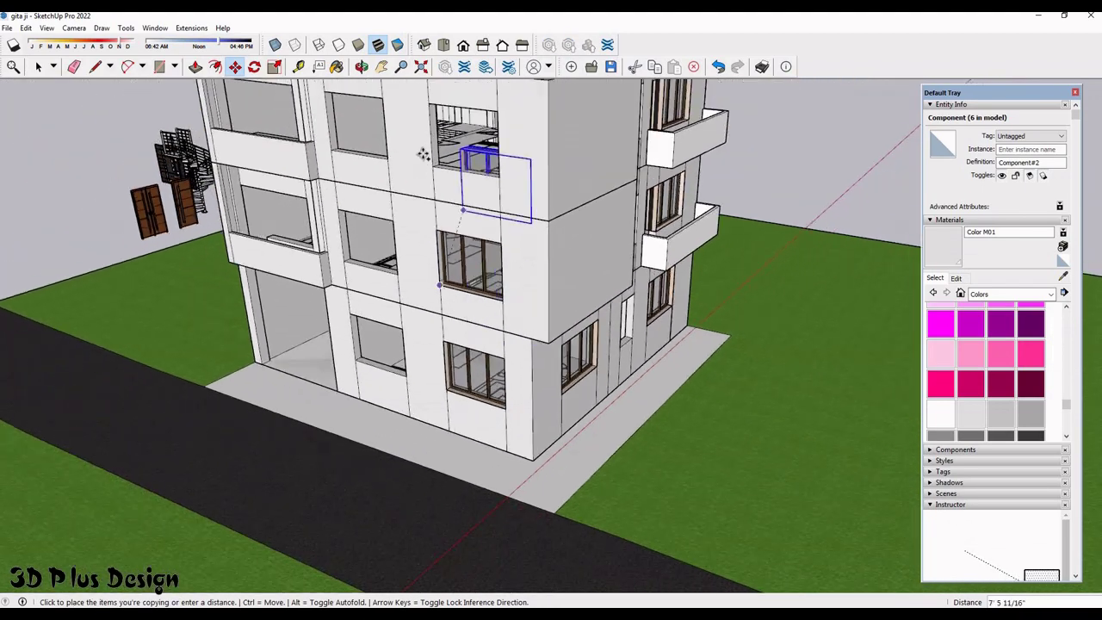
scroll(423, 153, "up", 2)
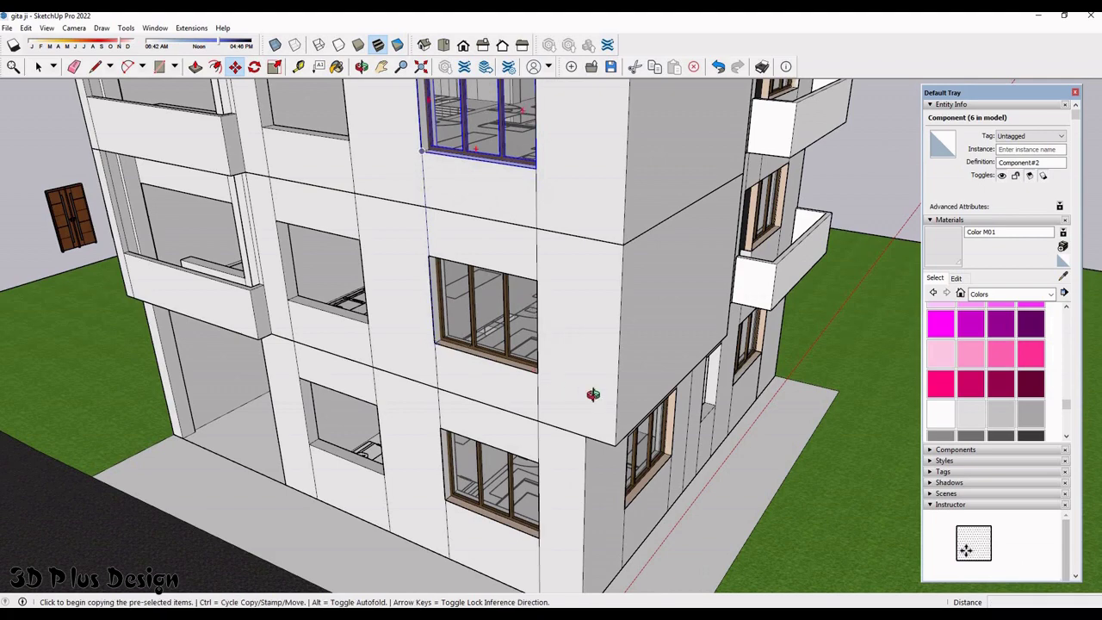
scroll(594, 394, "down", 3)
middle_click_drag(566, 284, 357, 246)
scroll(365, 246, "up", 3)
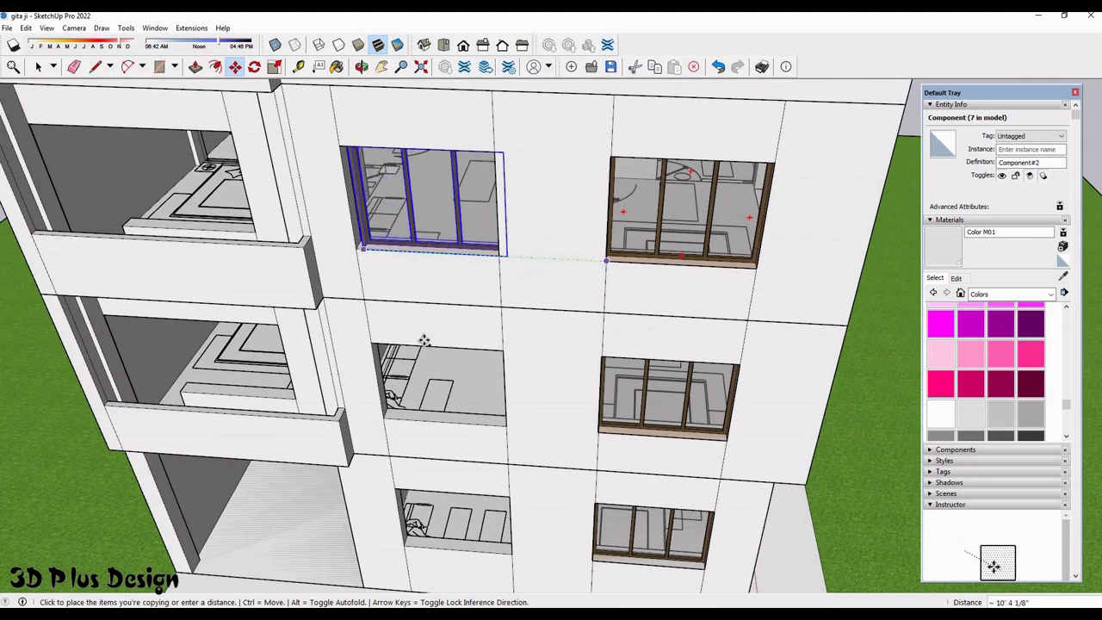
- Drop a window copy into the ground-floor front opening, then check the roof and balconies
key("ctrl")
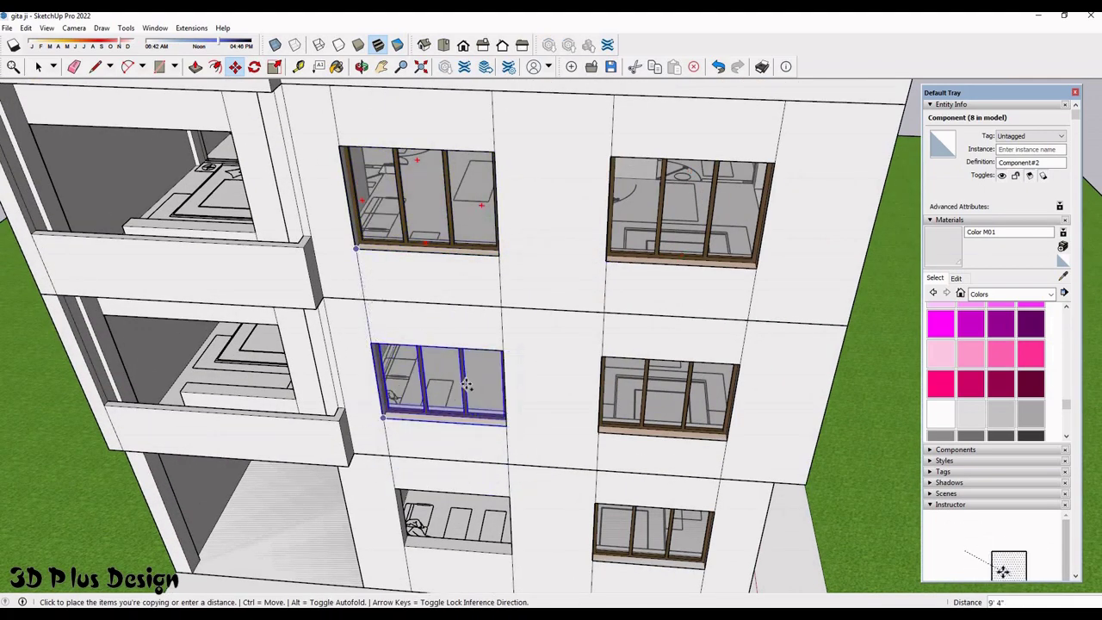
scroll(464, 380, "down", 3)
scroll(516, 524, "up", 3)
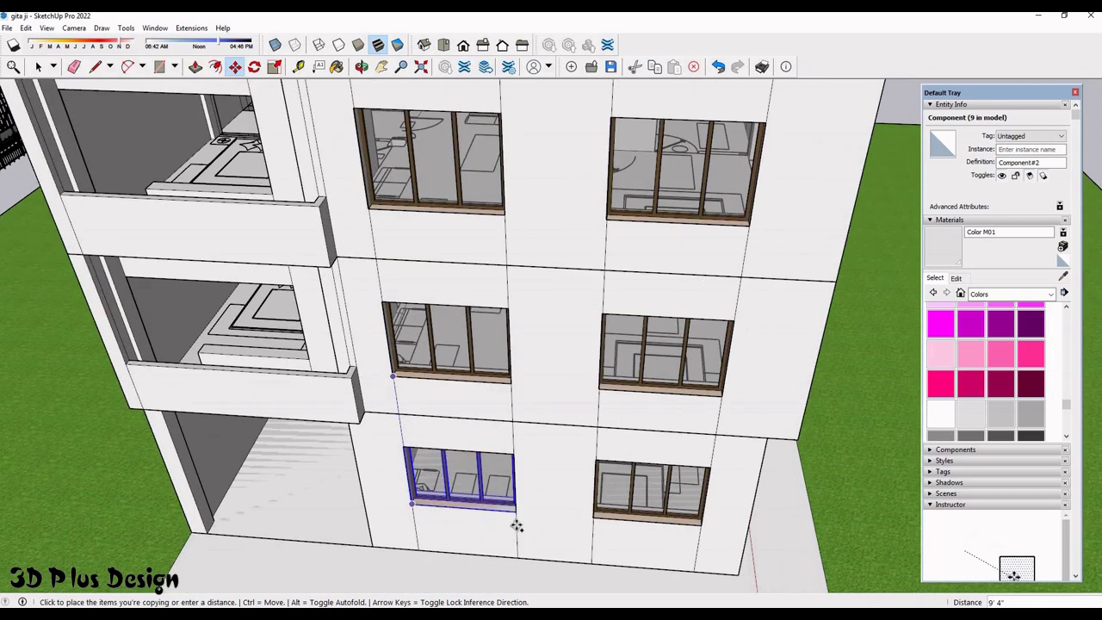
left_click(495, 497)
scroll(495, 497, "down", 3)
middle_click_drag(516, 491, 369, 332)
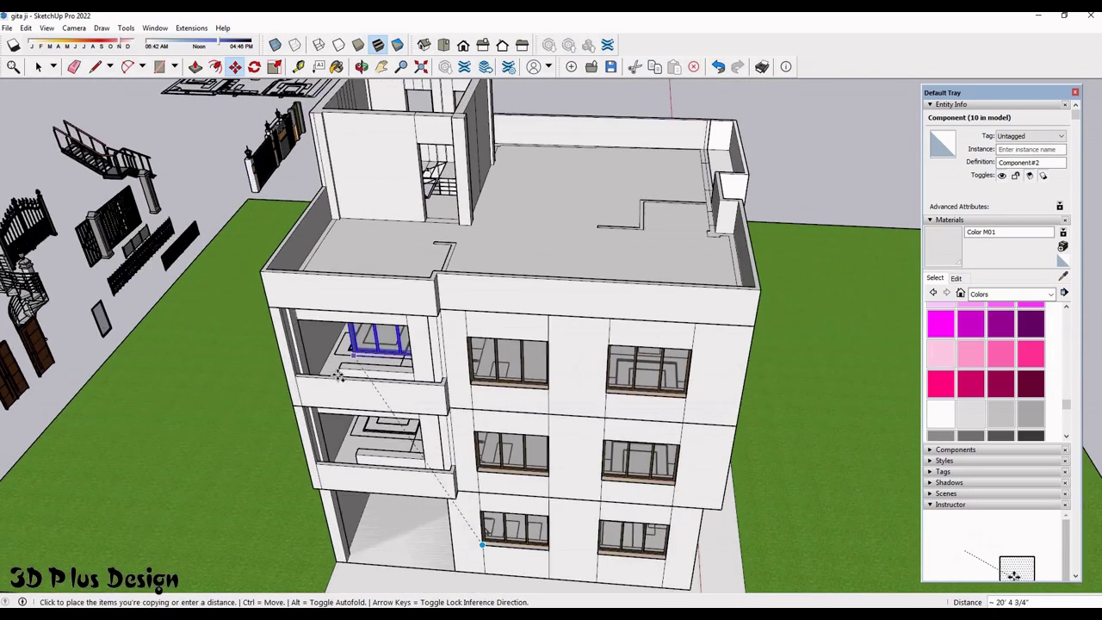
scroll(353, 361, "up", 3)
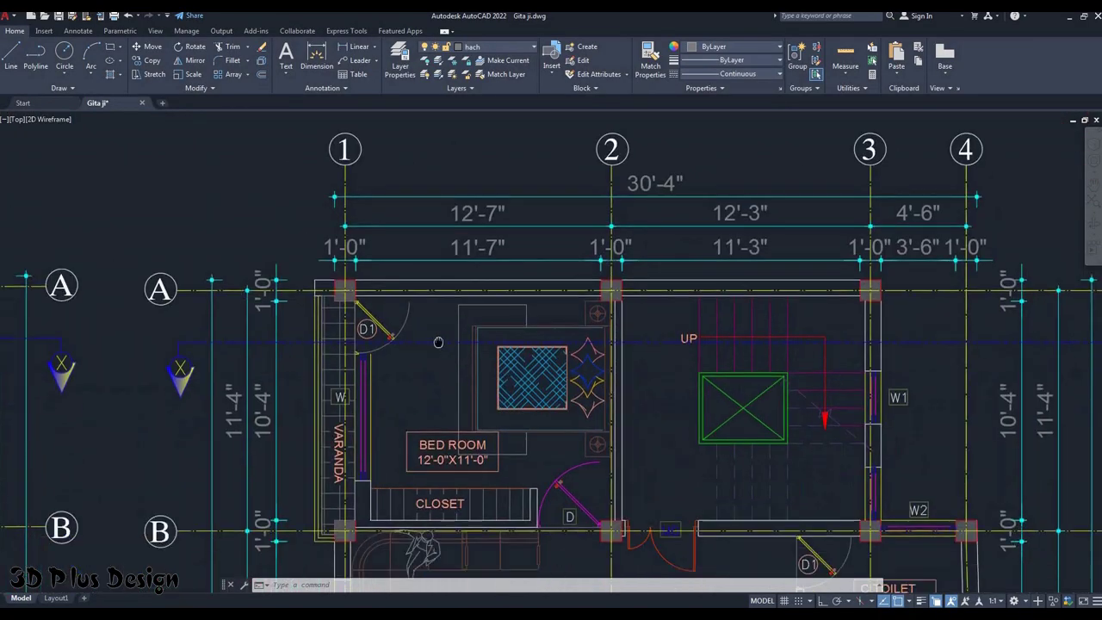
middle_click_drag(438, 341, 436, 328)
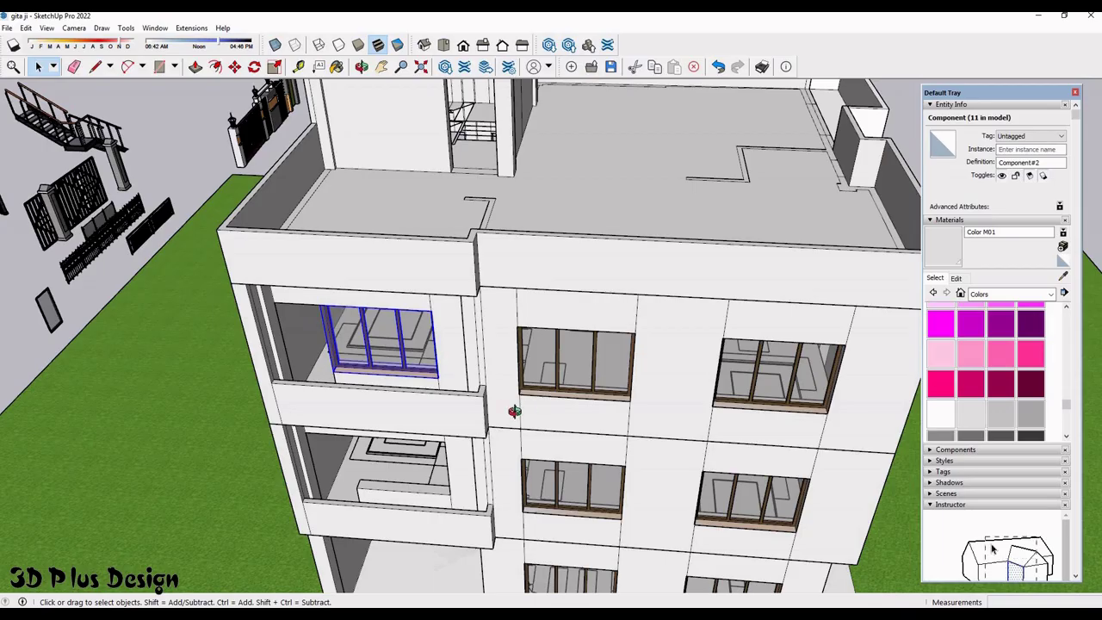
- Copy the upper balcony window down into the middle-floor balcony opening
middle_click_drag(509, 402, 470, 409)
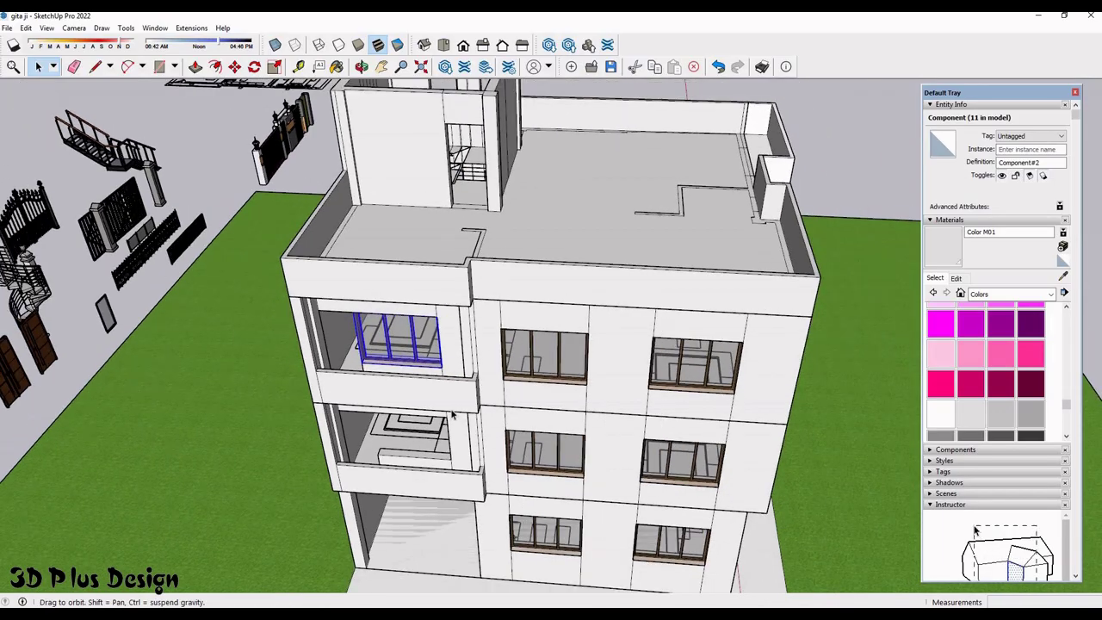
scroll(462, 410, "up", 5)
scroll(454, 431, "up", 3)
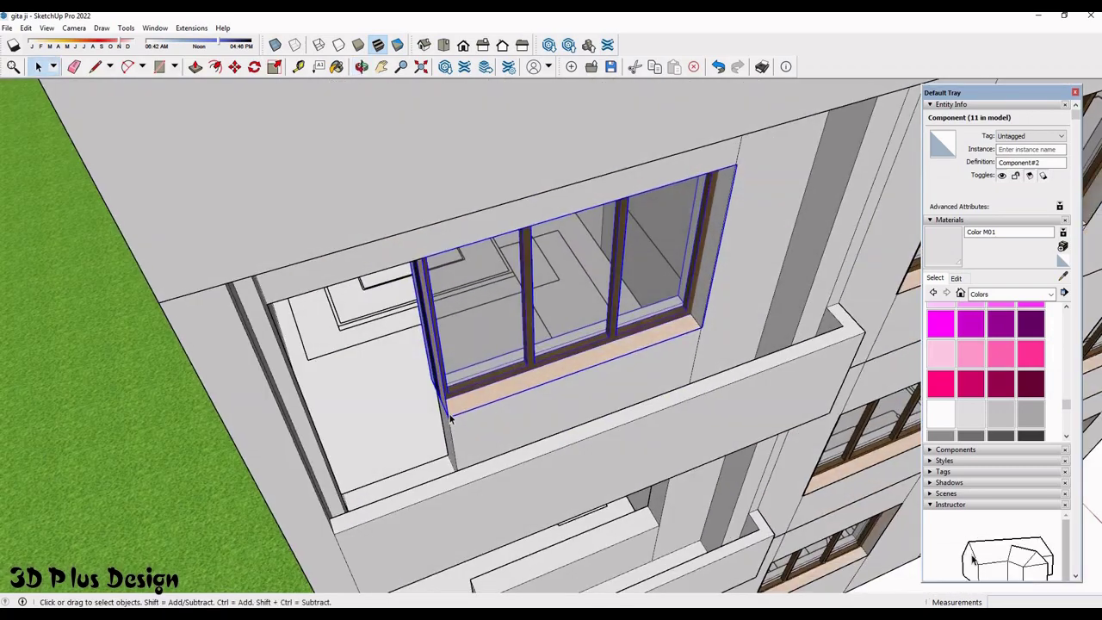
scroll(449, 418, "up", 4)
scroll(429, 369, "down", 6)
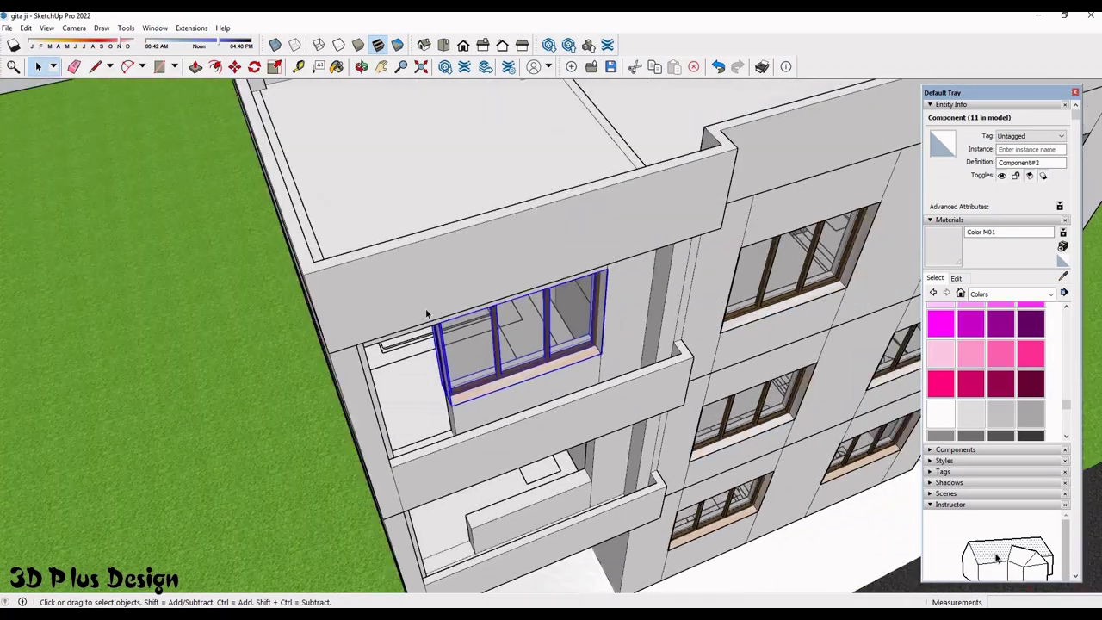
middle_click_drag(429, 368, 404, 310)
scroll(414, 294, "up", 2)
scroll(413, 295, "up", 3)
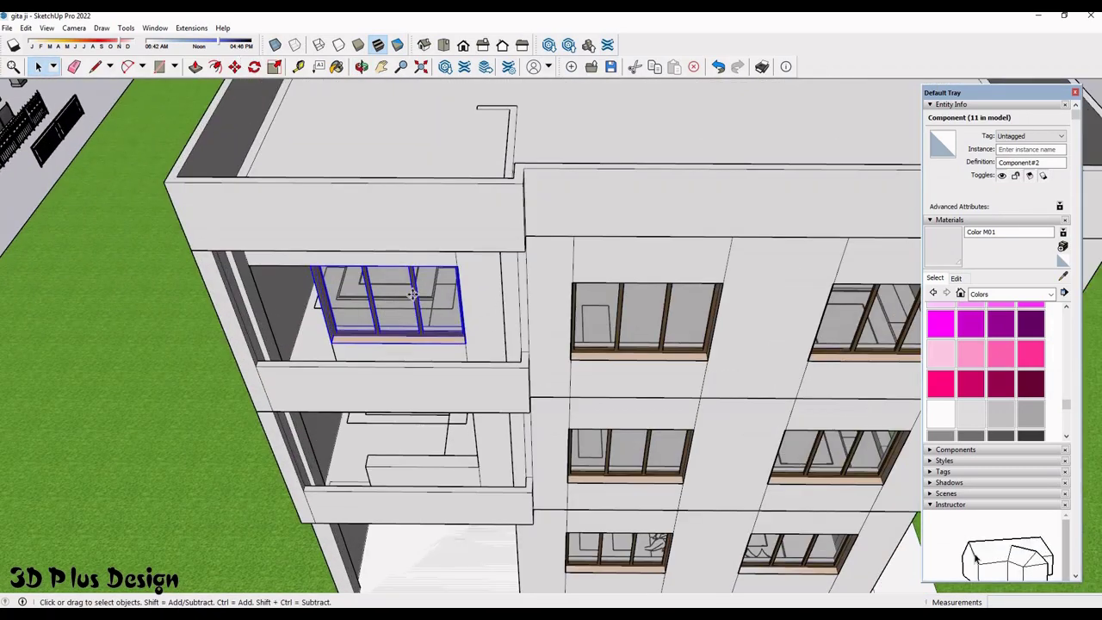
scroll(482, 358, "up", 3)
left_click(481, 353)
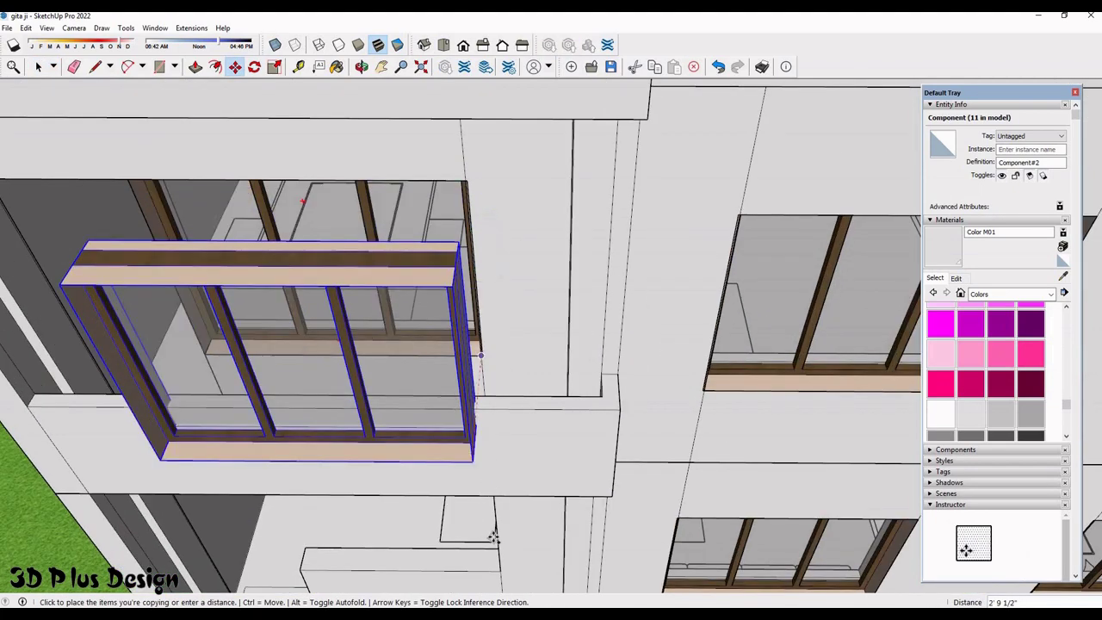
middle_click_drag(474, 482, 471, 517)
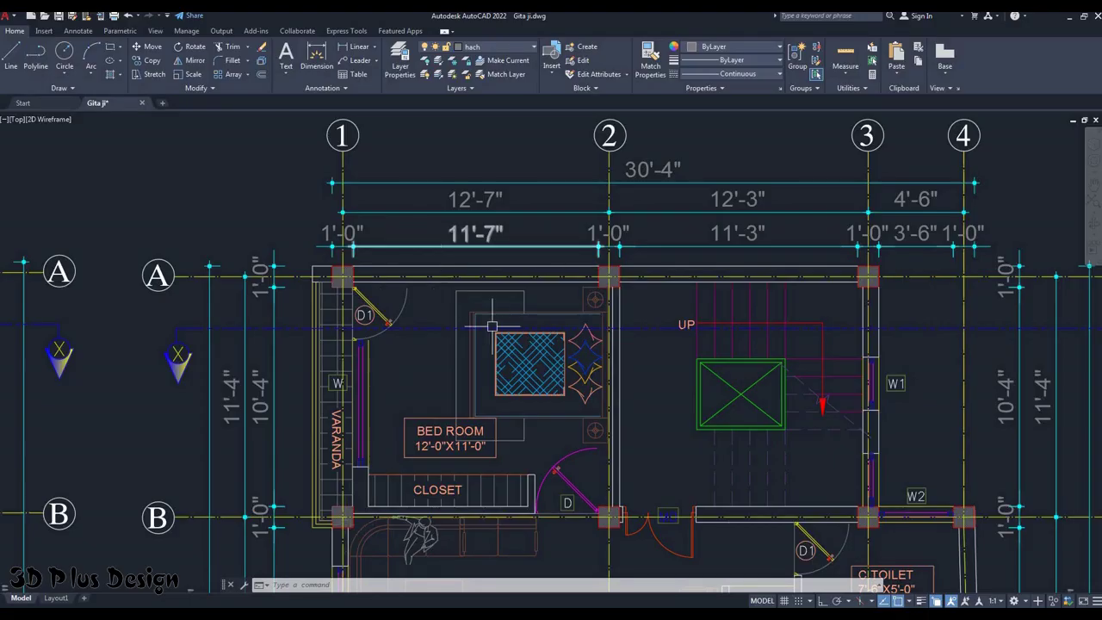
- Pan across the balconies and orbit out to view the whole building
middle_click_drag(492, 326, 480, 266)
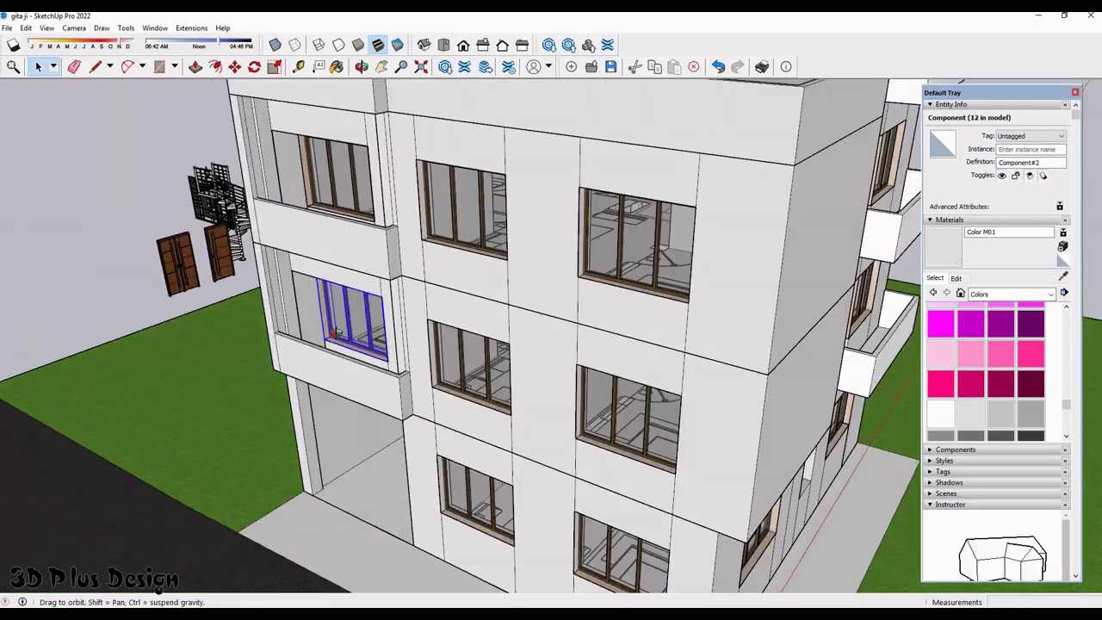
scroll(336, 334, "down", 5)
middle_click_drag(252, 341, 121, 396)
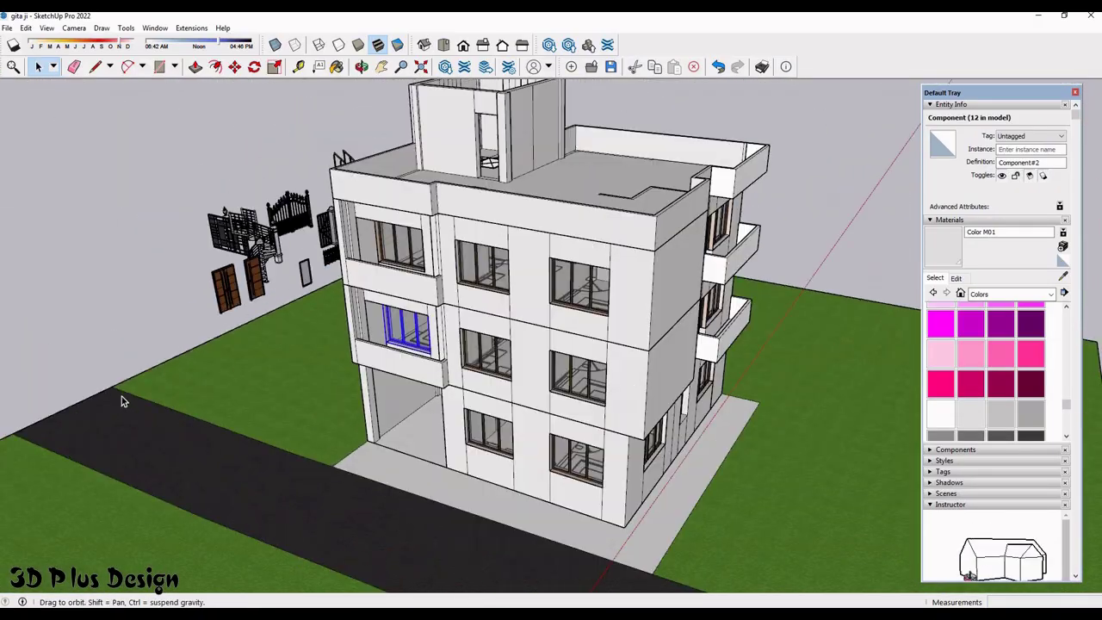
scroll(148, 383, "up", 3)
scroll(148, 383, "up", 1)
scroll(159, 361, "up", 1)
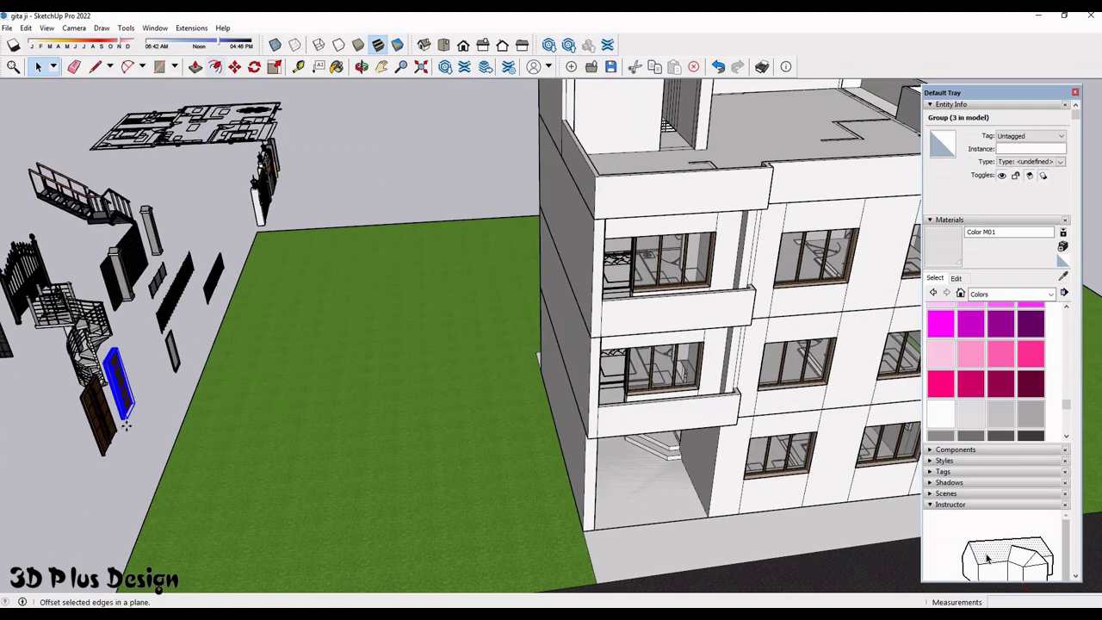
- Move the imported wooden door into the top side balcony's doorway
scroll(121, 420, "up", 2)
scroll(95, 409, "up", 2)
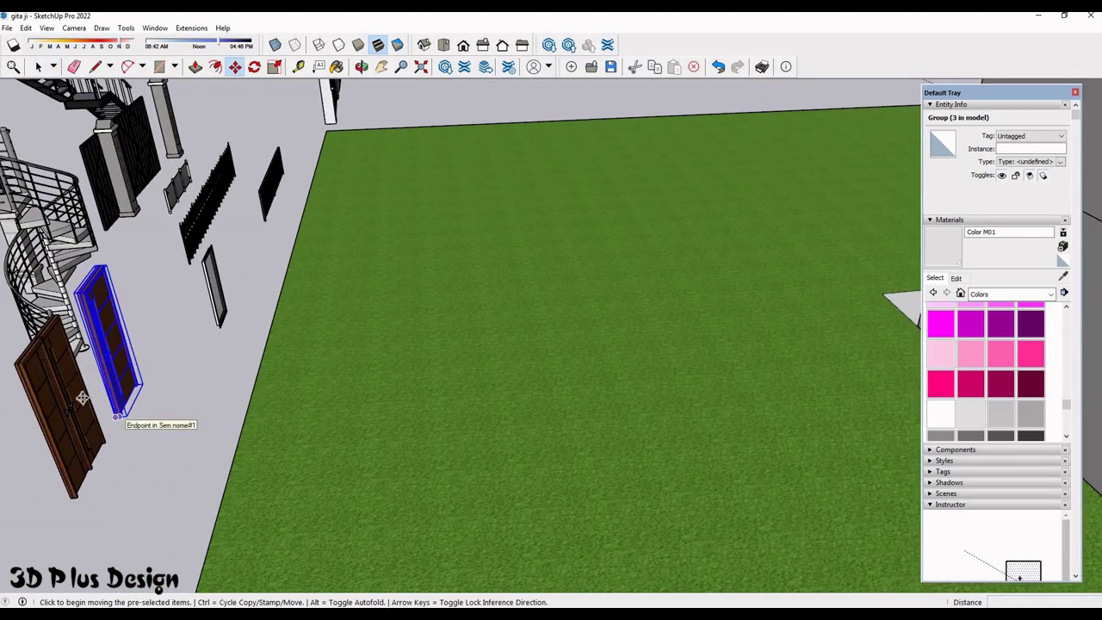
left_click(82, 398)
scroll(82, 398, "down", 2)
scroll(152, 386, "down", 2)
scroll(301, 327, "down", 2)
scroll(510, 241, "down", 2)
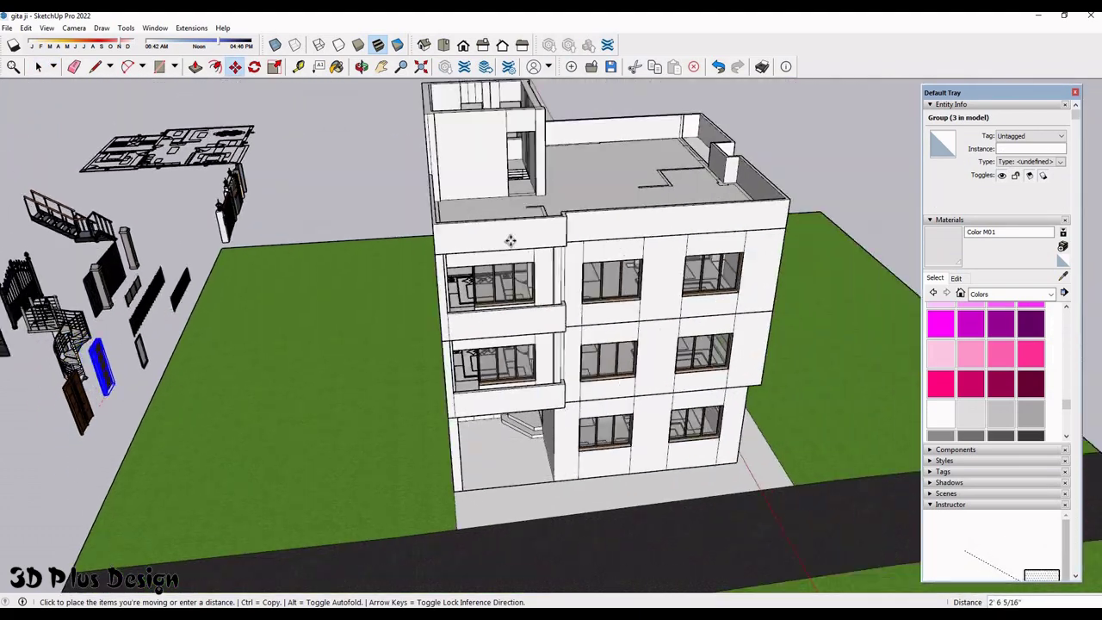
middle_click_drag(509, 241, 568, 328)
scroll(573, 345, "up", 2)
scroll(581, 372, "up", 2)
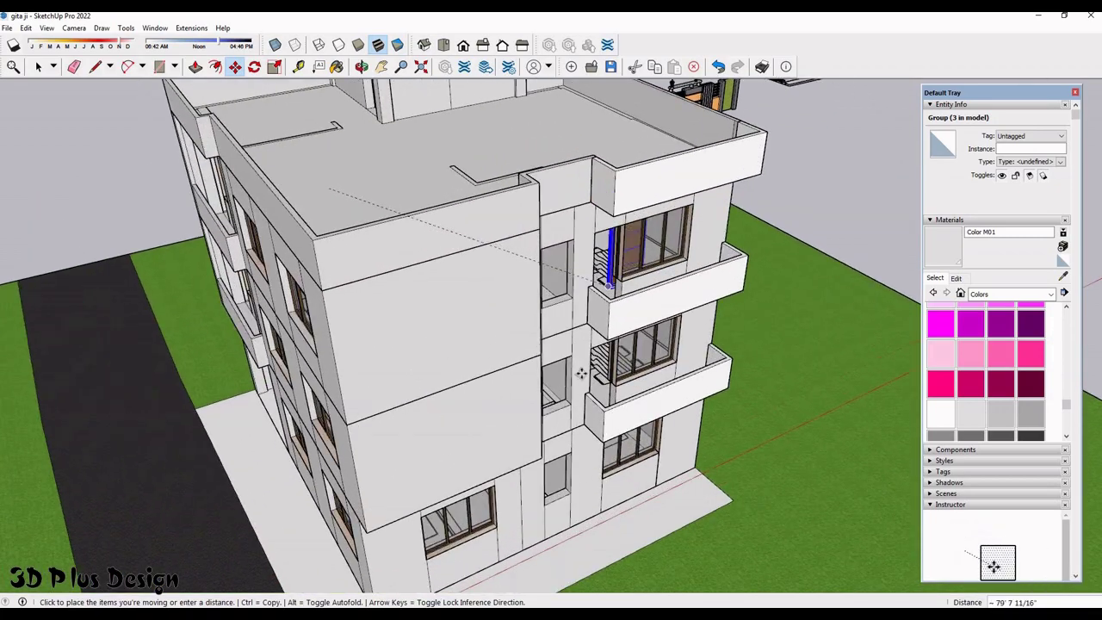
middle_click_drag(581, 372, 406, 399)
scroll(448, 370, "up", 3)
scroll(479, 352, "up", 2)
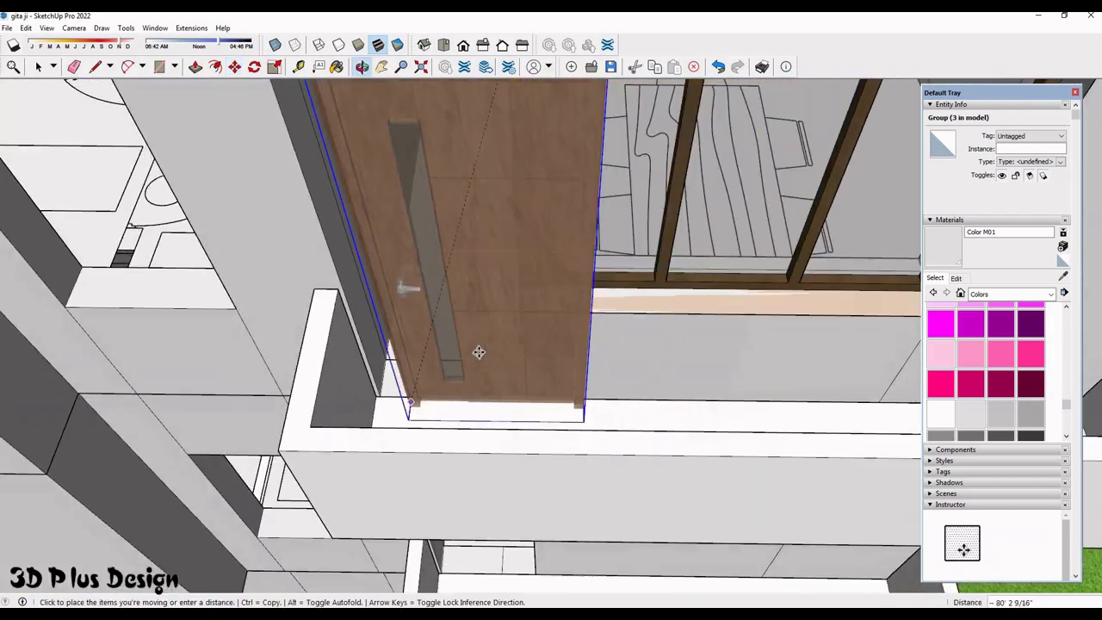
left_click(489, 342)
- Flip the door along the red axis so its handle swaps sides
scroll(489, 343, "up", 2)
key("space")
right_click(489, 344)
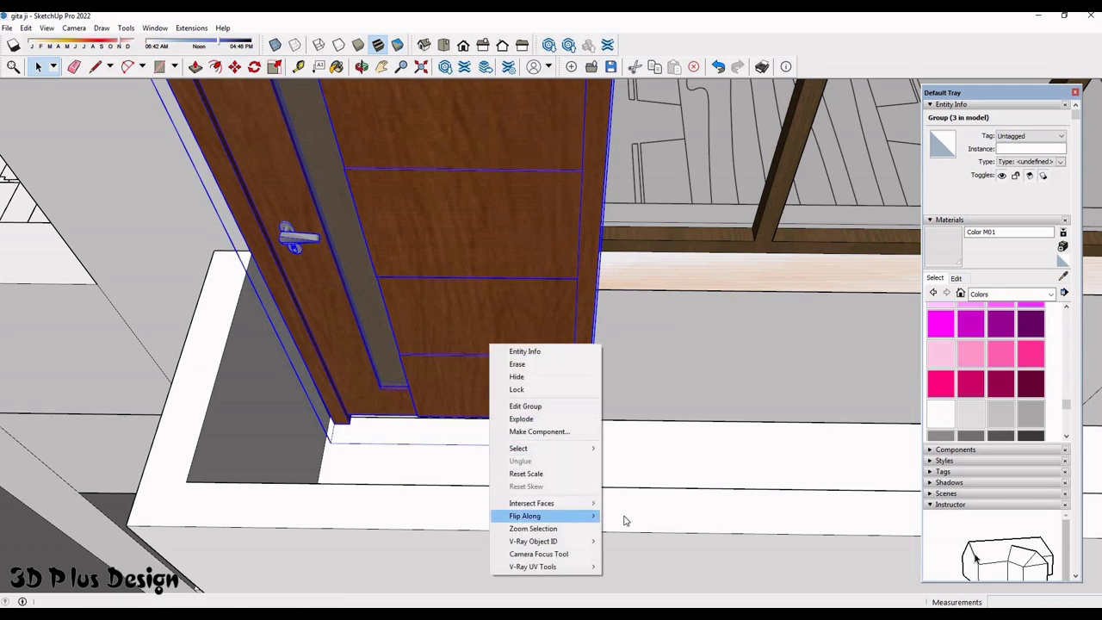
key("Return")
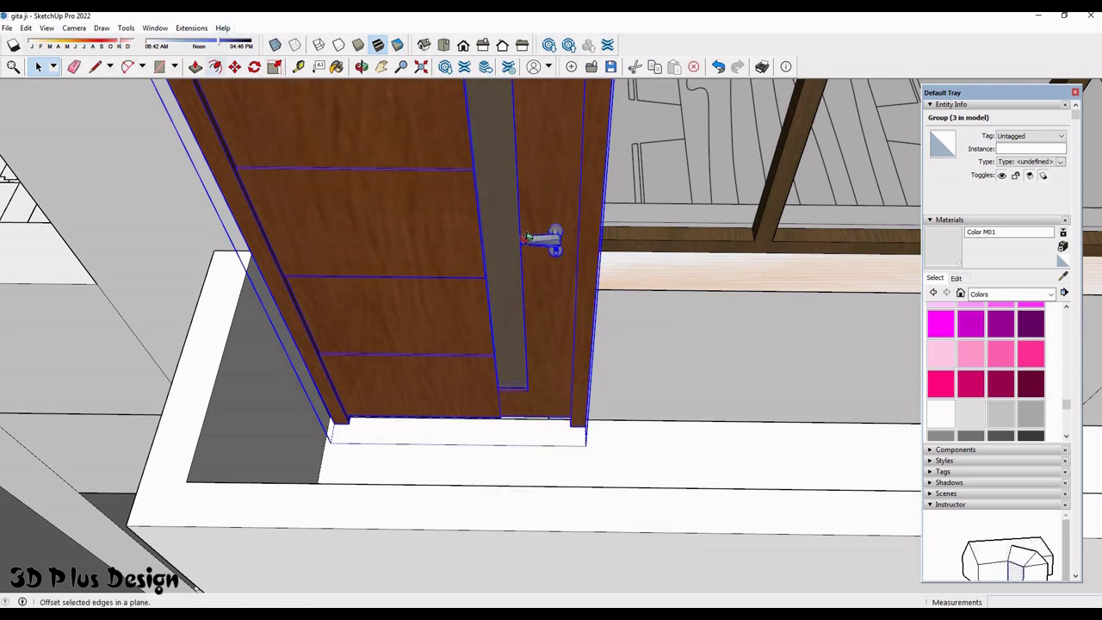
- Begin scaling the door's side to narrow it to the opening width
scroll(552, 258, "down", 3)
middle_click_drag(531, 241, 554, 256)
scroll(554, 256, "up", 3)
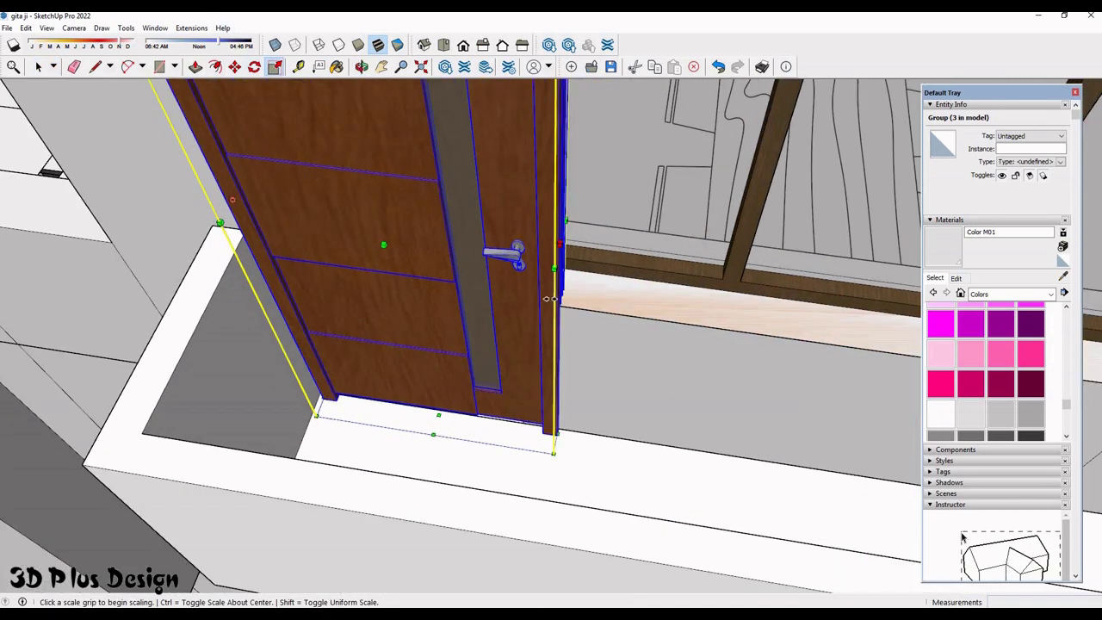
left_click(546, 301)
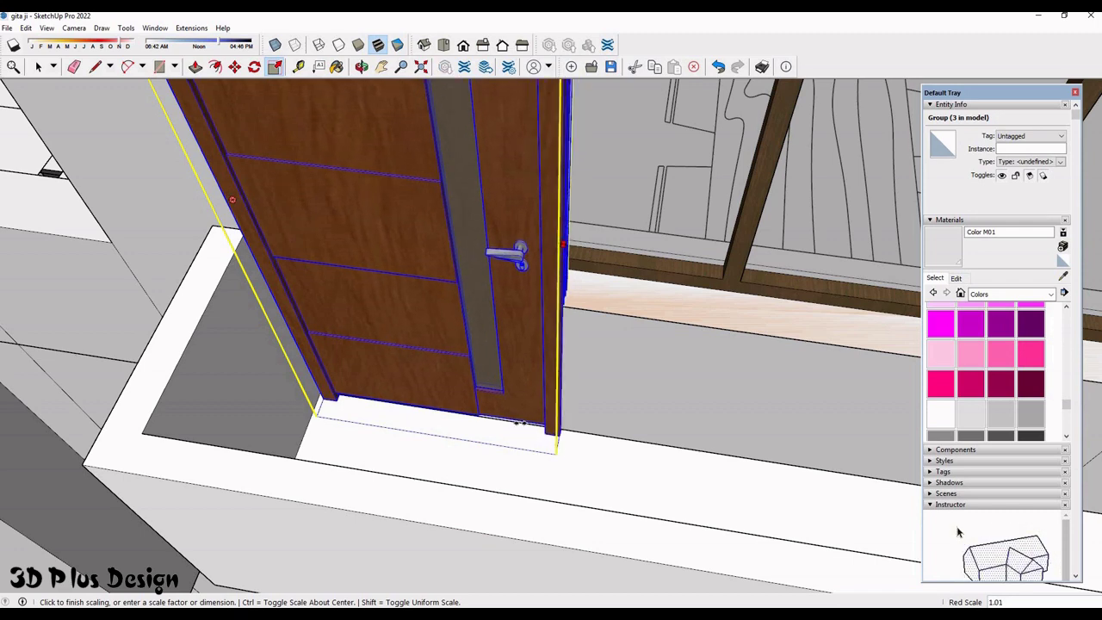
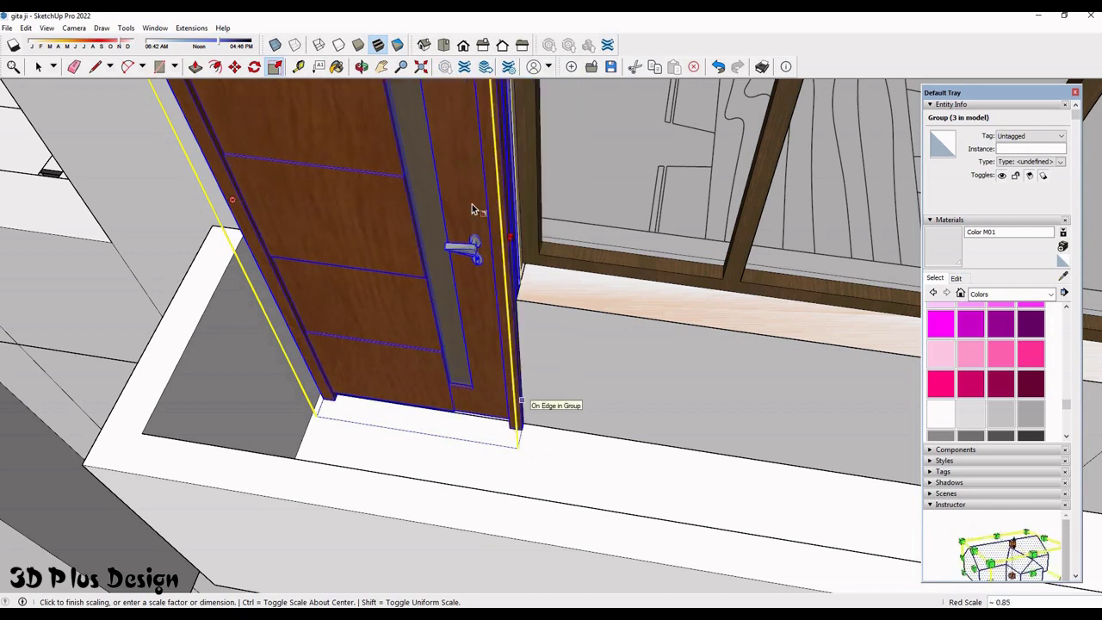
- Adjust the wooden door's position, then copy it up to the top-floor side balcony
scroll(445, 422, "up", 2)
left_click(441, 422)
left_click(552, 421)
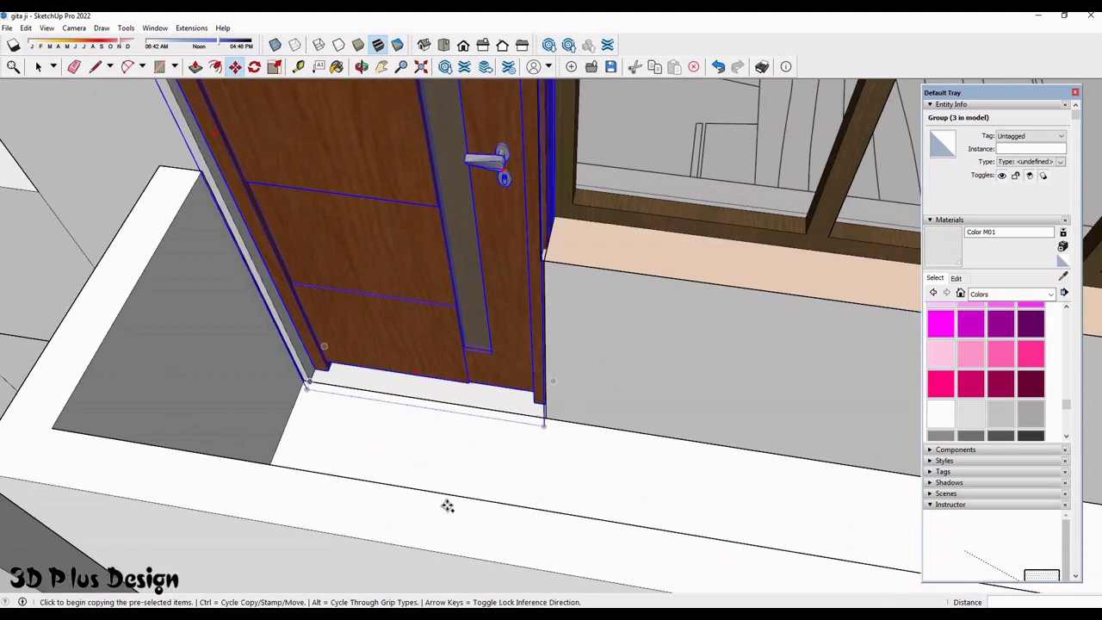
left_click(448, 506)
scroll(456, 405, "down", 3)
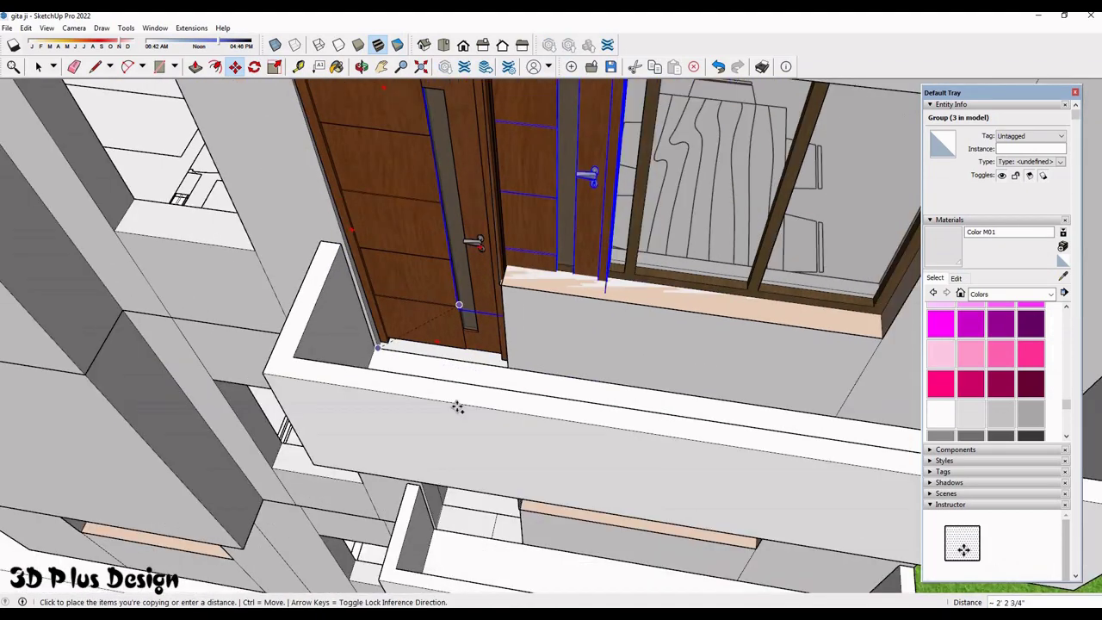
scroll(461, 414, "up", 3)
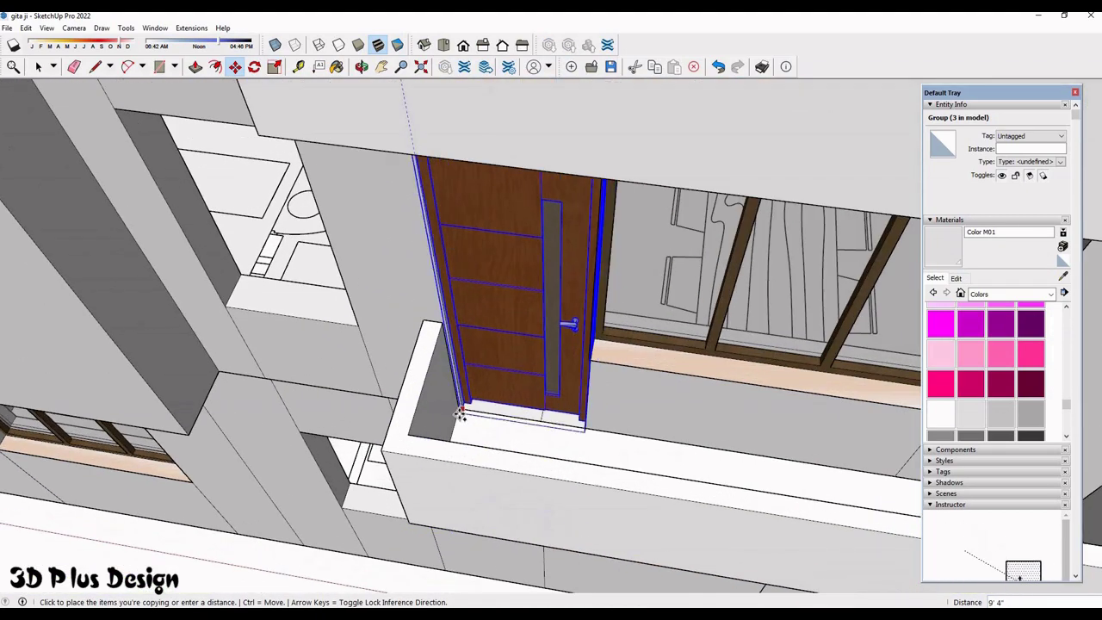
left_click(598, 363)
scroll(660, 382, "down", 5)
scroll(659, 381, "down", 4)
mouse_move(448, 284)
middle_mouse_down()
mouse_move(379, 217)
mouse_move(370, 259)
middle_mouse_up()
scroll(370, 267, "up", 3)
scroll(348, 295, "up", 3)
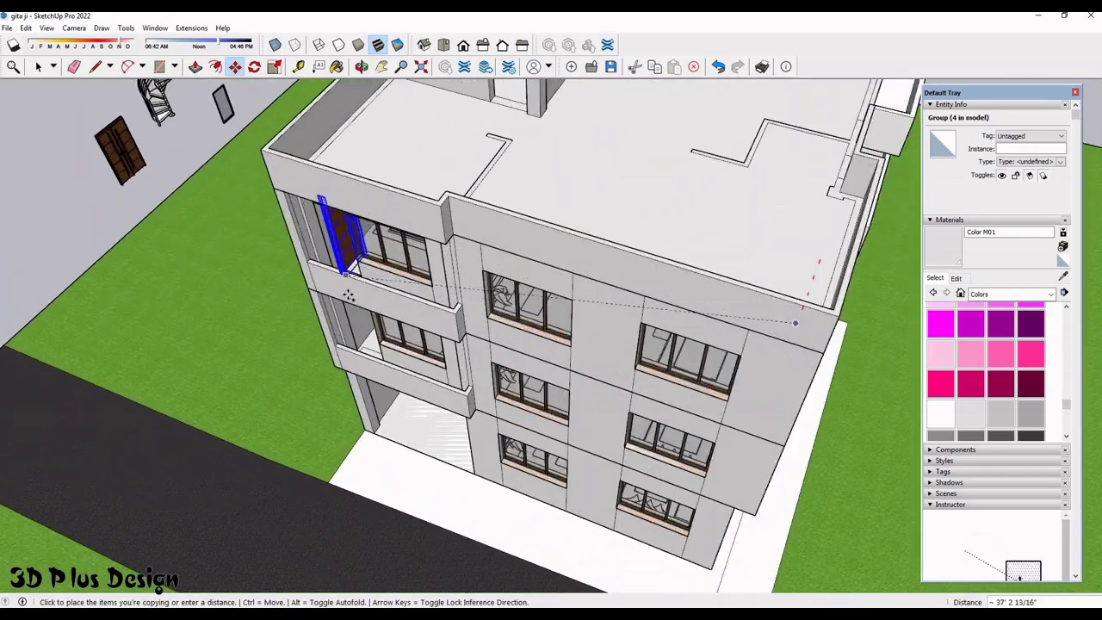
scroll(348, 296, "up", 3)
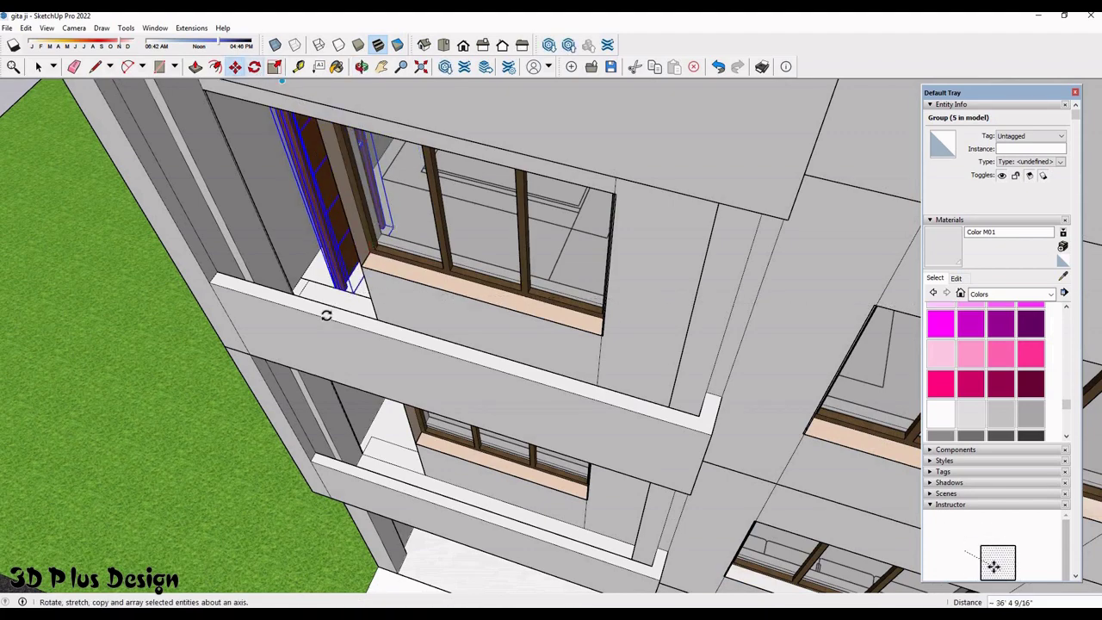
- Rotate the copied door by 90°
key("q")
scroll(326, 316, "up", 2)
scroll(326, 315, "up", 2)
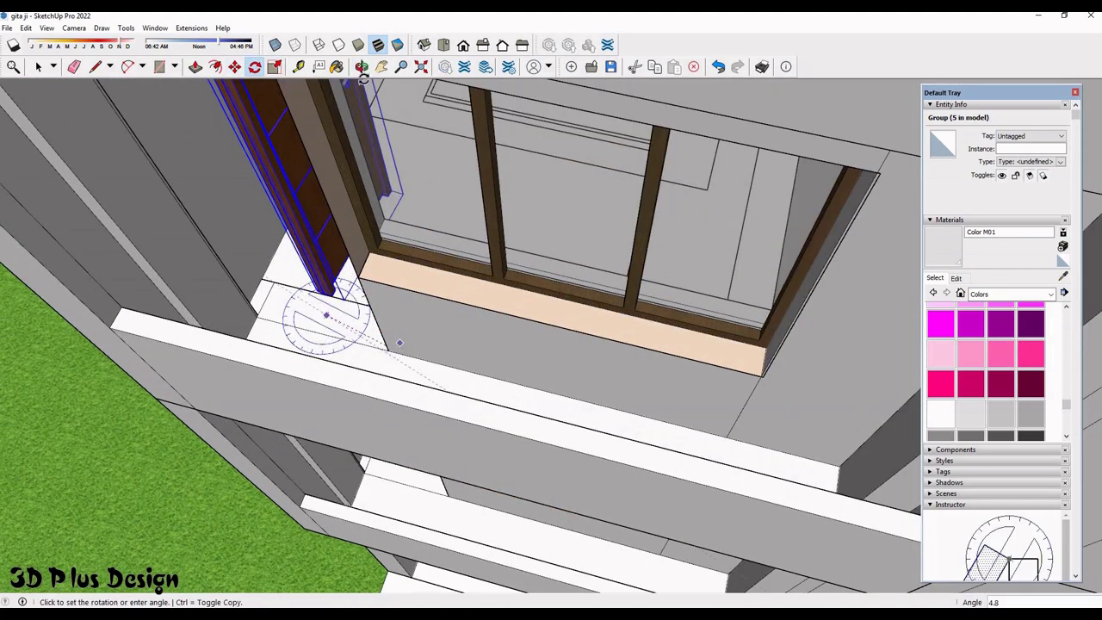
key("Return")
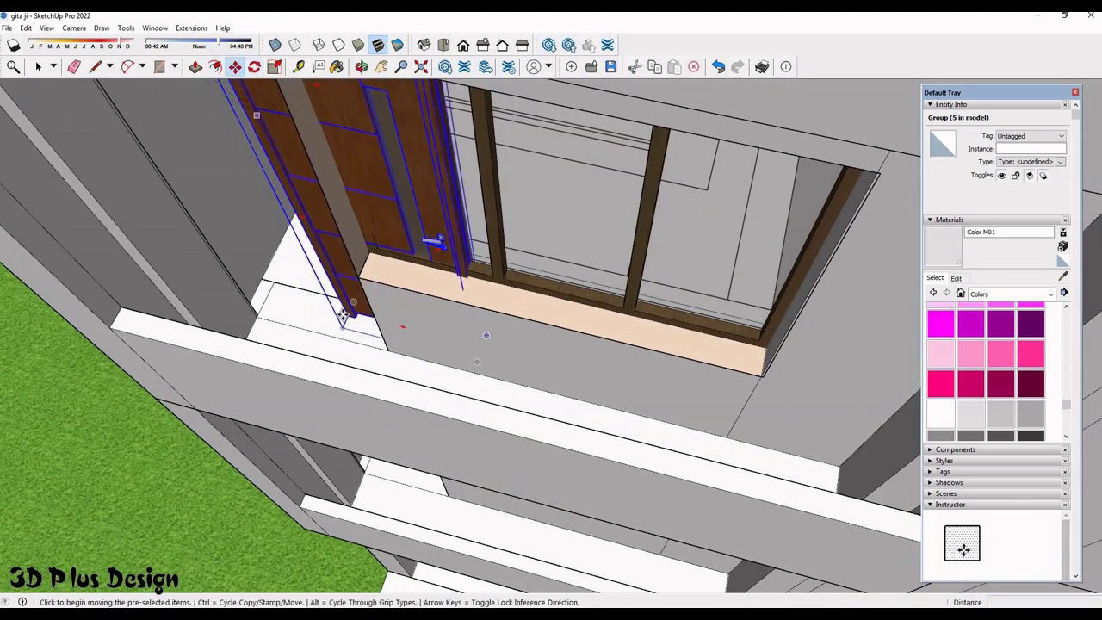
scroll(343, 316, "up", 2)
scroll(273, 293, "up", 2)
- Fit the rotated door flush against the wall end beside the balcony window
left_click(272, 295)
scroll(233, 305, "up", 2)
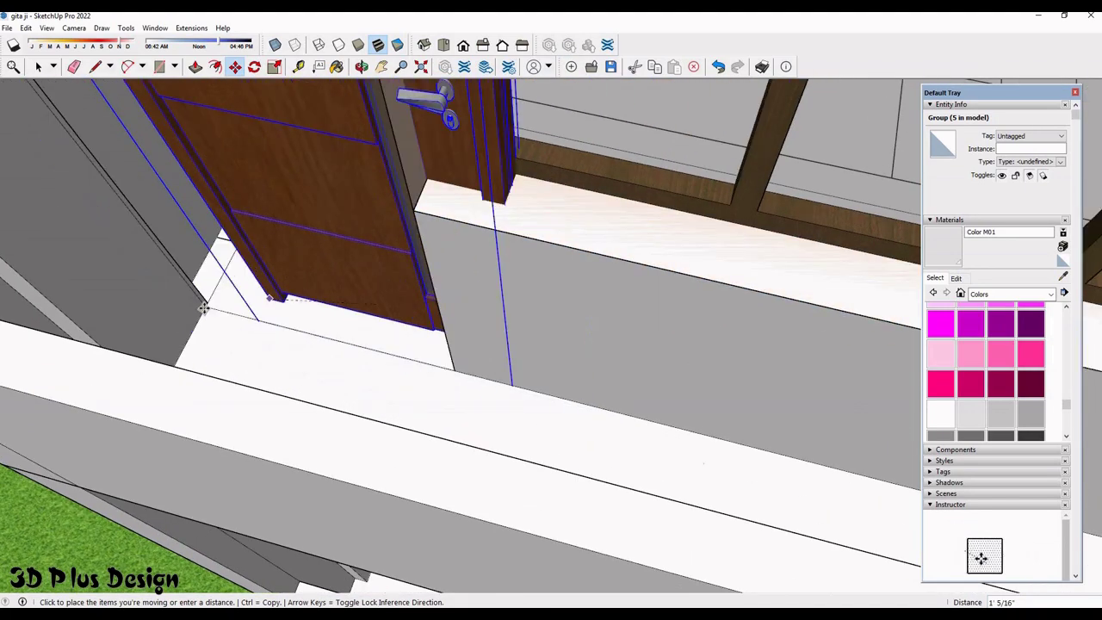
left_click(445, 283)
scroll(451, 224, "down", 2)
scroll(461, 201, "up", 2)
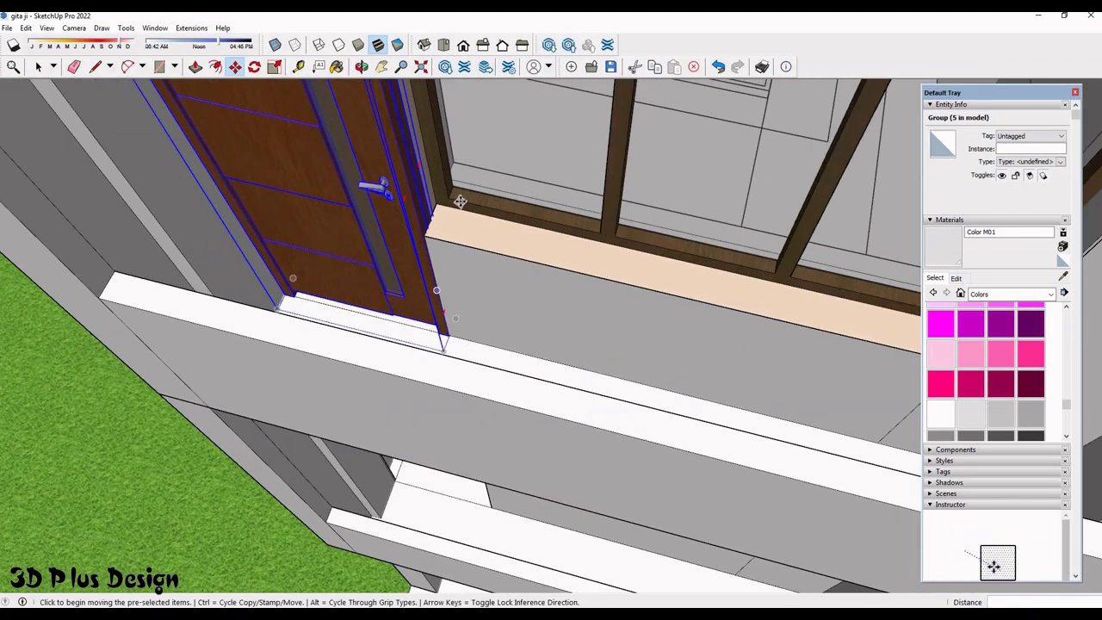
scroll(461, 200, "up", 2)
left_click(457, 198)
left_click(547, 293)
type("2")
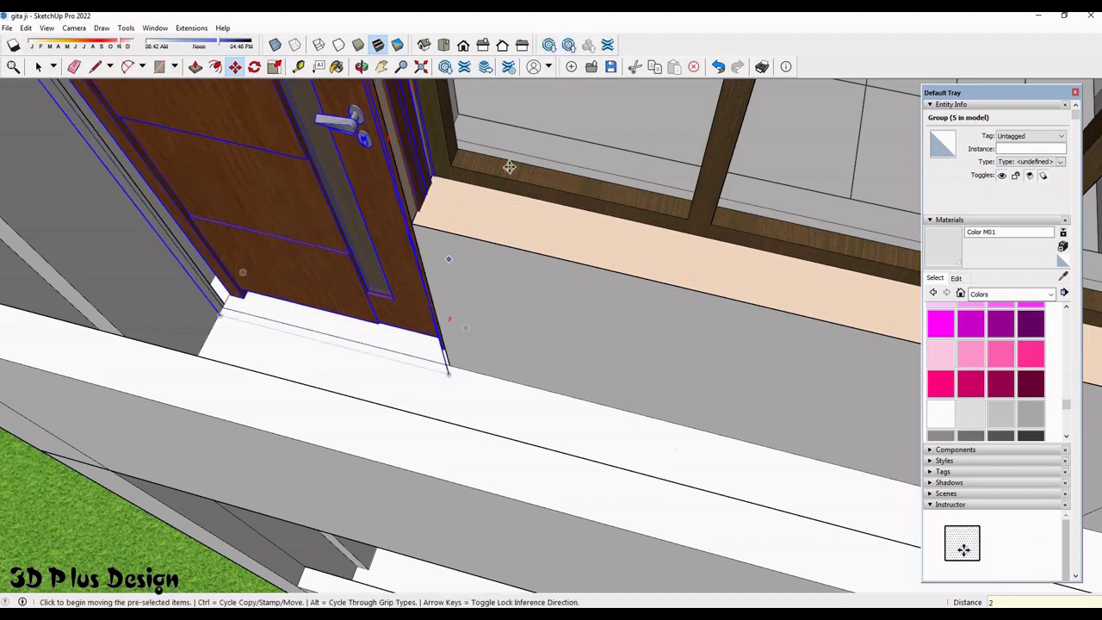
scroll(546, 290, "down", 2)
scroll(654, 258, "down", 3)
scroll(772, 214, "down", 2)
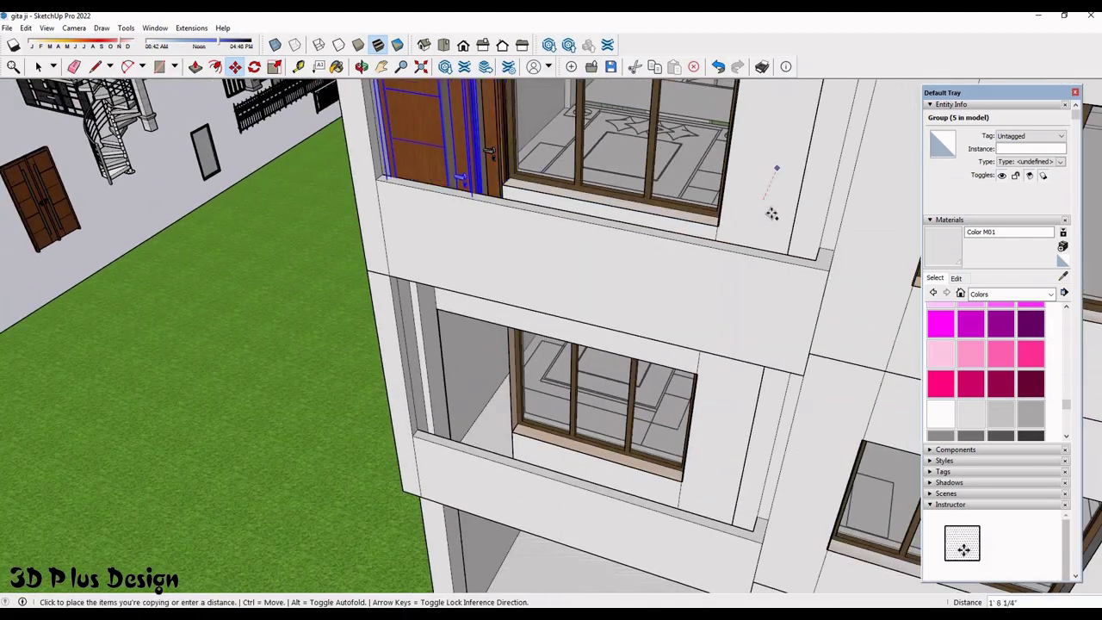
- Place a door copy on the balcony one floor below
left_click(560, 274)
scroll(571, 270, "down", 3)
scroll(571, 259, "down", 2)
middle_click_drag(571, 259, 556, 302)
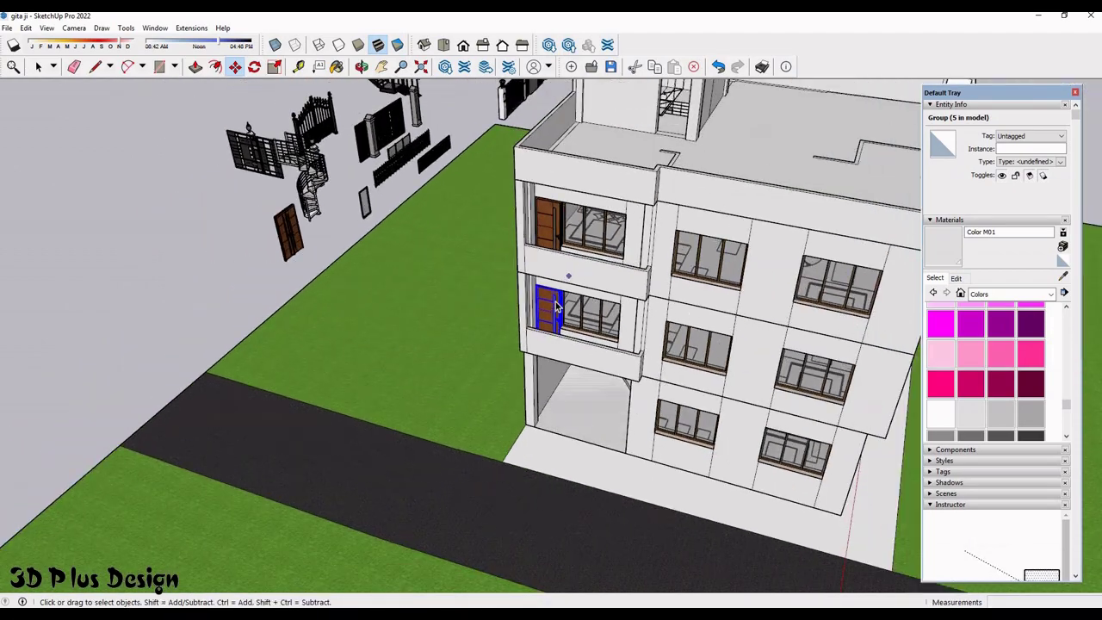
scroll(555, 303, "down", 3)
scroll(558, 362, "up", 2)
scroll(560, 413, "up", 2)
middle_click_drag(560, 414, 560, 428)
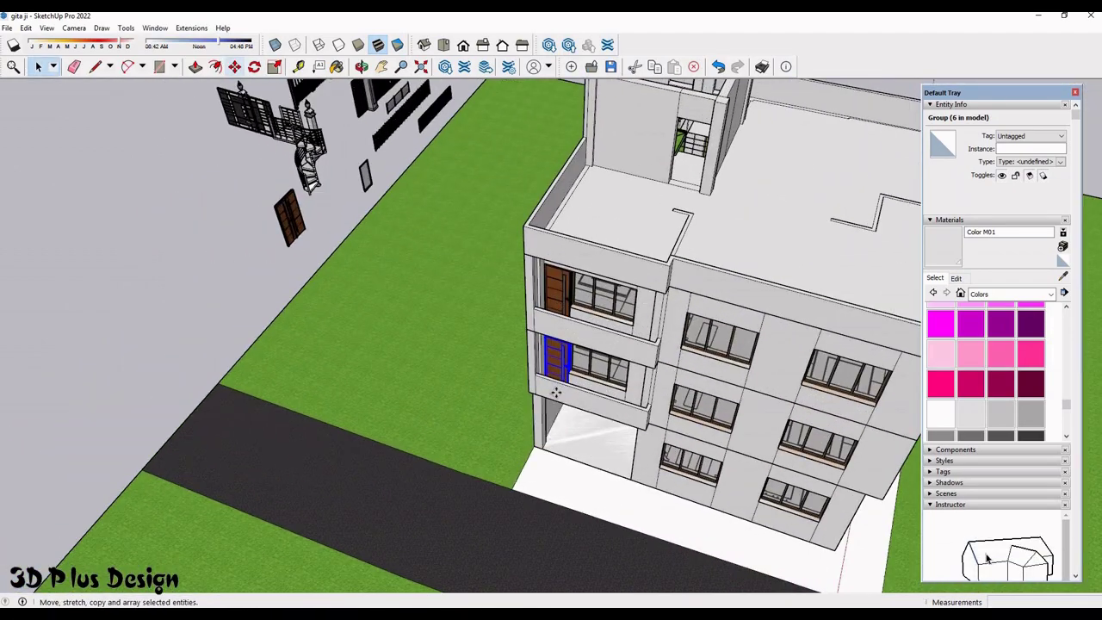
scroll(556, 393, "up", 1)
scroll(551, 371, "up", 2)
scroll(534, 405, "up", 2)
- Copy the lower door up to the rooftop stair room, aligning its corner with the doorway edge
left_click(551, 355)
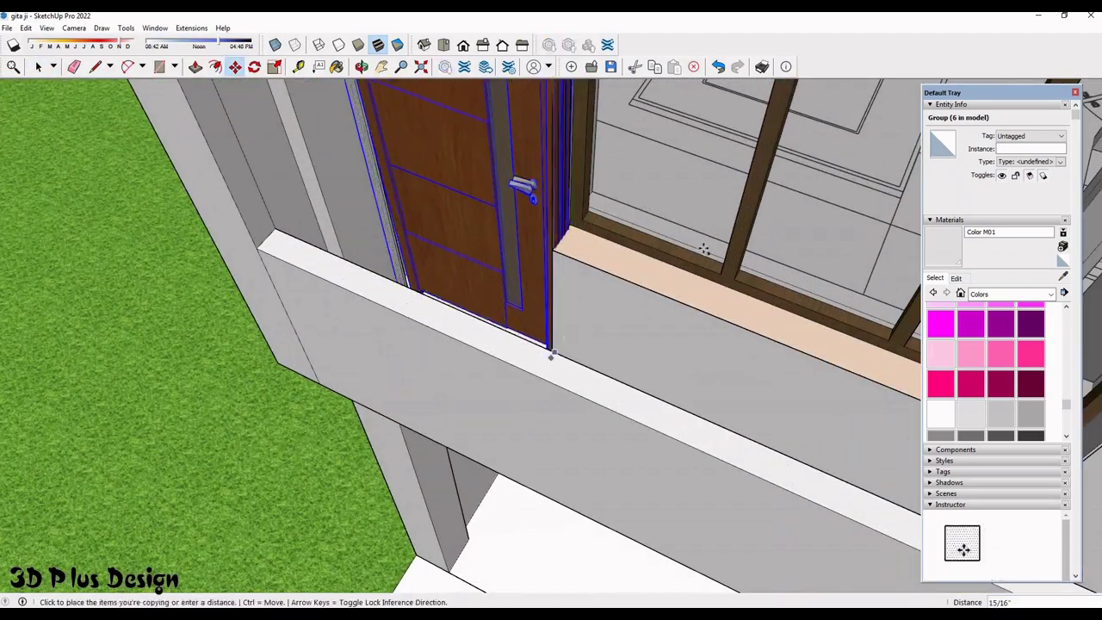
scroll(655, 241, "down", 2)
scroll(615, 259, "down", 3)
scroll(620, 310, "up", 3)
scroll(624, 243, "up", 2)
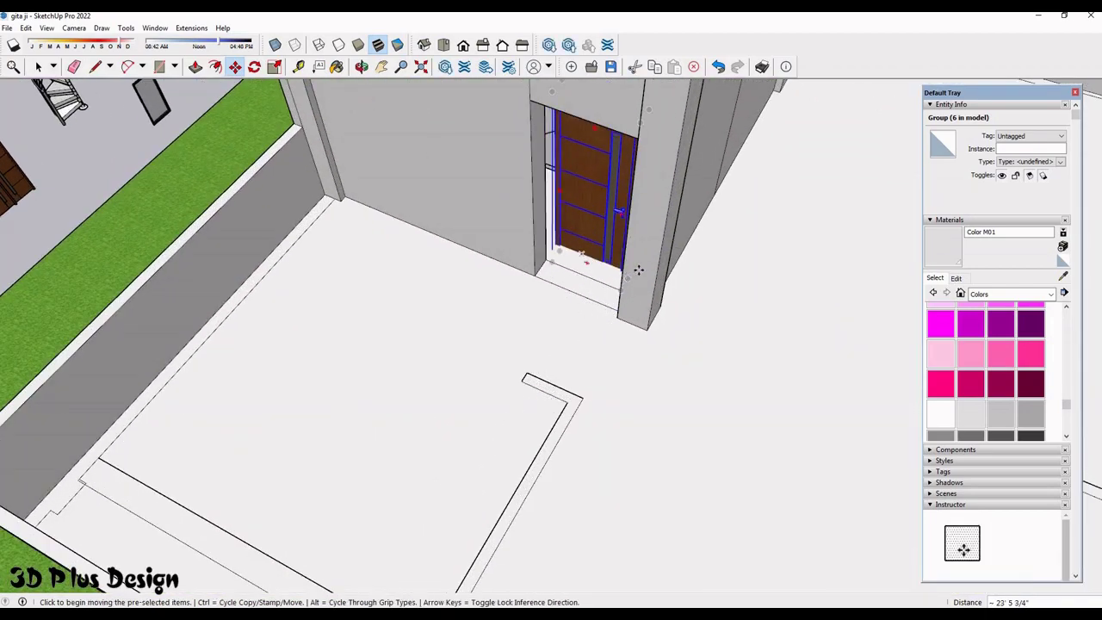
scroll(611, 269, "up", 1)
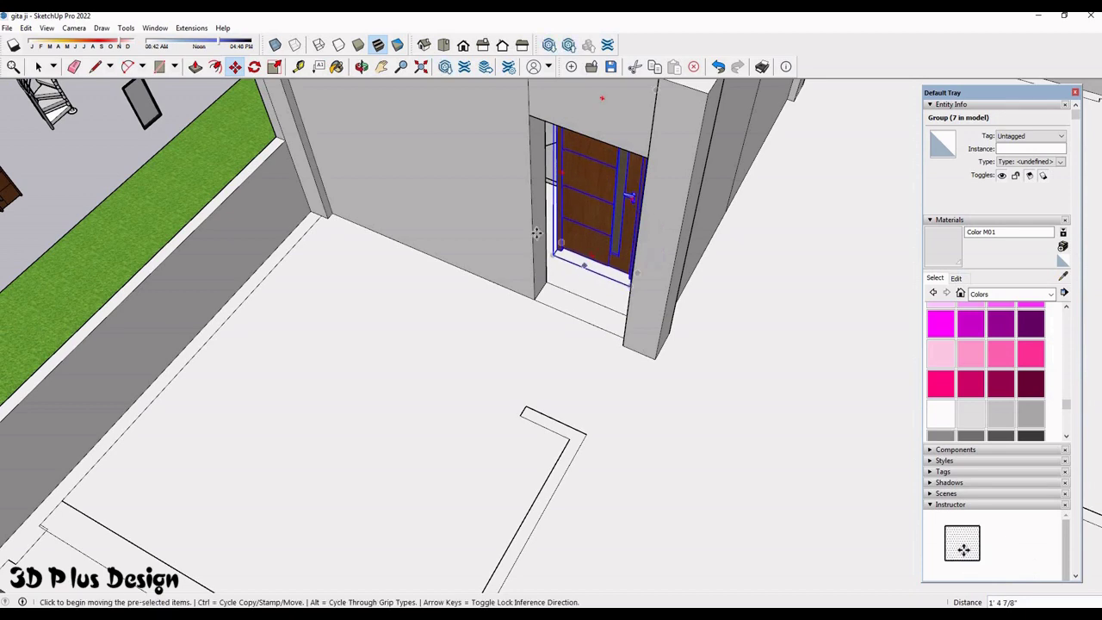
scroll(462, 388, "up", 3)
scroll(457, 389, "up", 1)
scroll(460, 398, "up", 2)
scroll(500, 418, "up", 1)
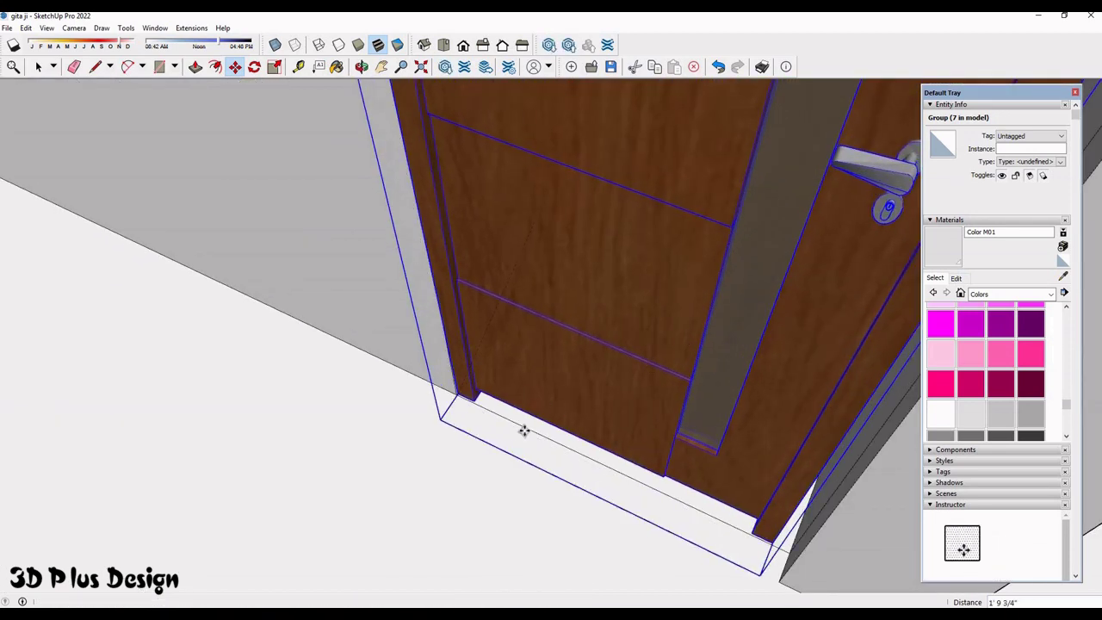
scroll(479, 433, "down", 3)
scroll(467, 423, "up", 1)
scroll(534, 431, "up", 3)
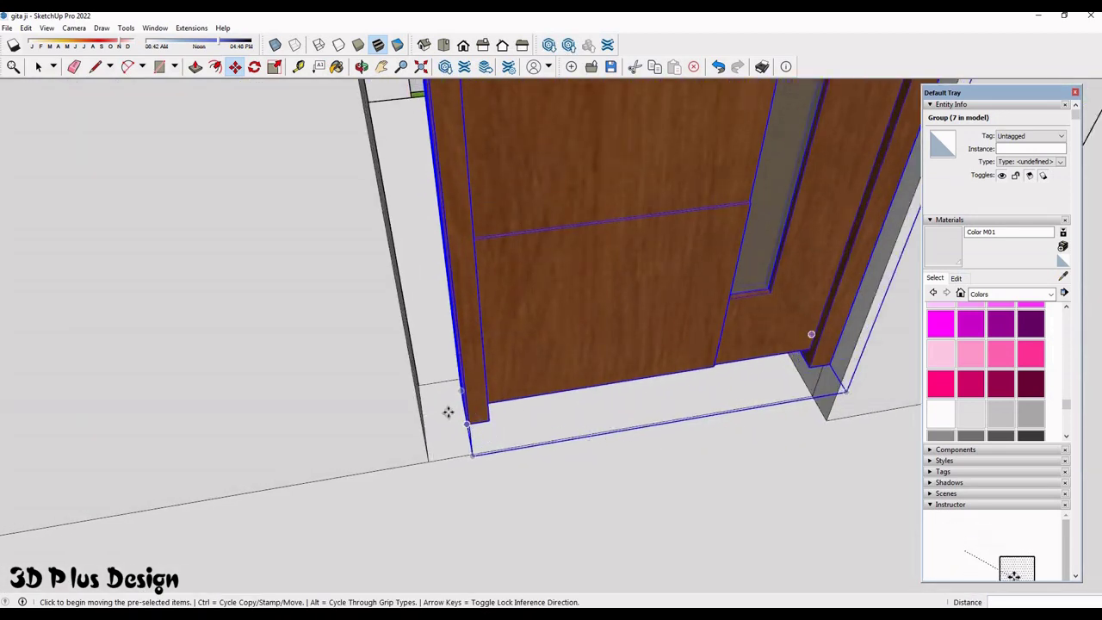
left_click(447, 412)
scroll(459, 421, "down", 3)
scroll(450, 419, "up", 3)
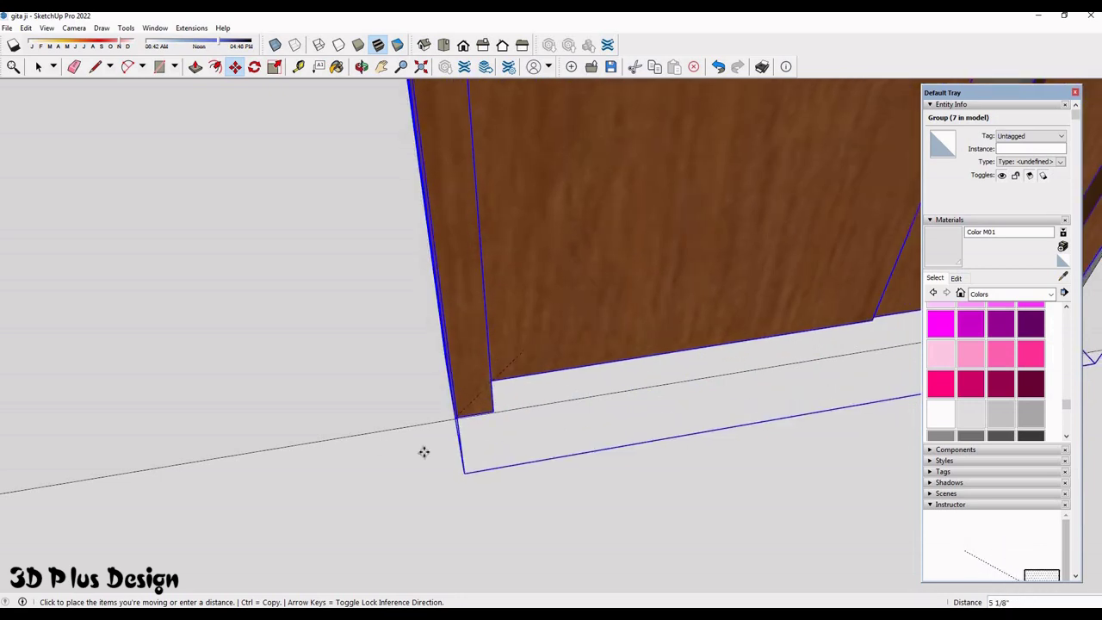
left_click(472, 413)
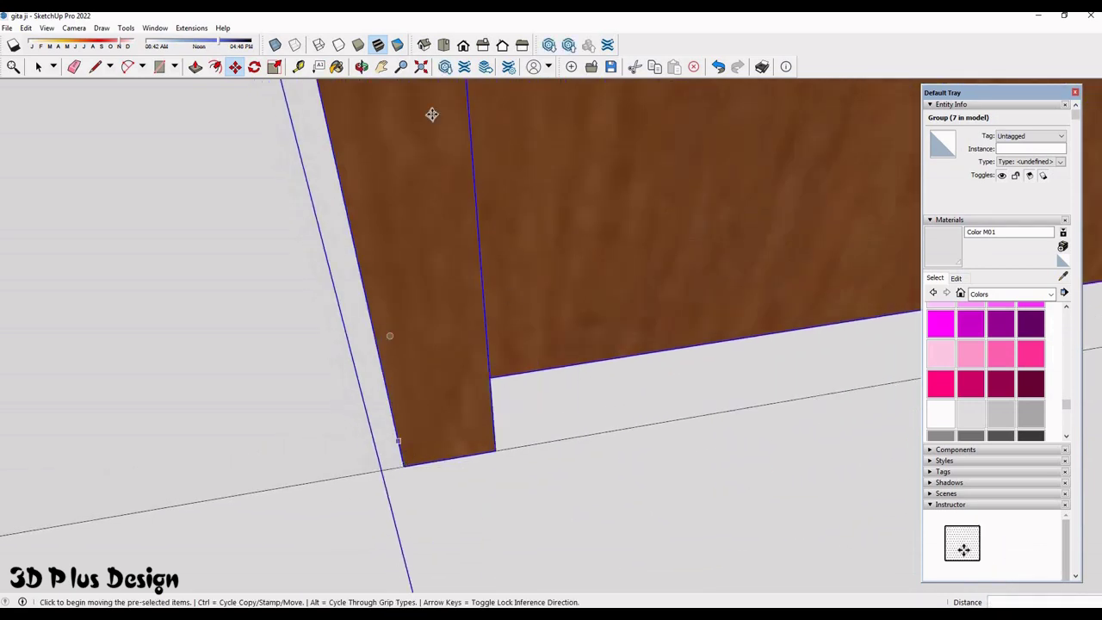
scroll(432, 114, "down", 2)
scroll(628, 196, "down", 2)
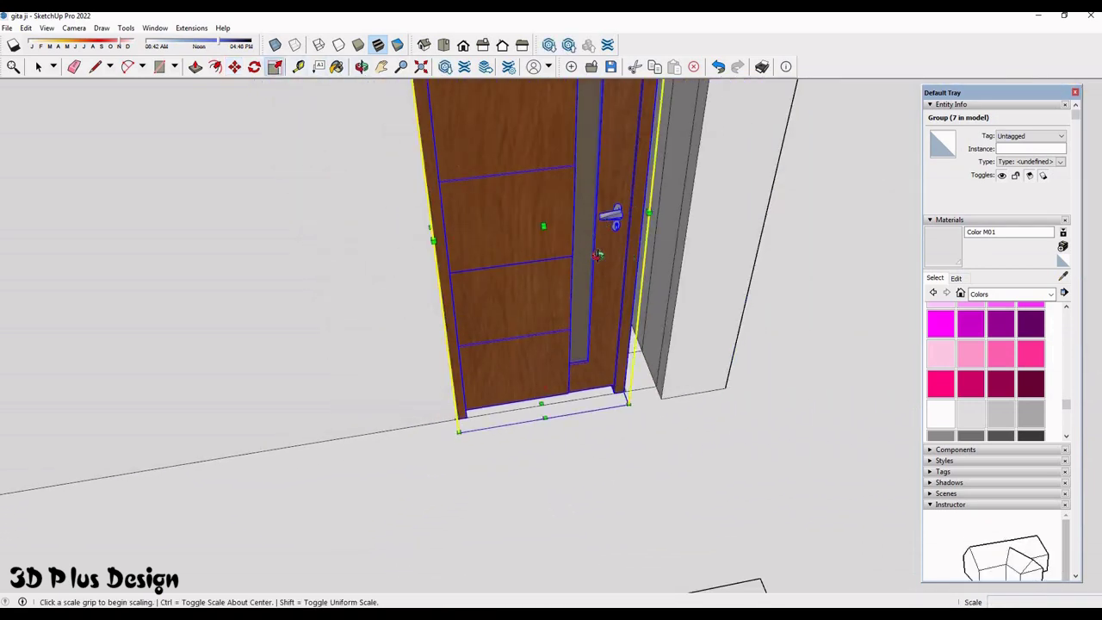
scroll(599, 255, "up", 2)
mouse_move(599, 254)
middle_mouse_down()
mouse_move(682, 240)
mouse_move(713, 418)
middle_mouse_up()
- Flip the rooftop door group so its handle swaps sides
key("space")
right_click(644, 242)
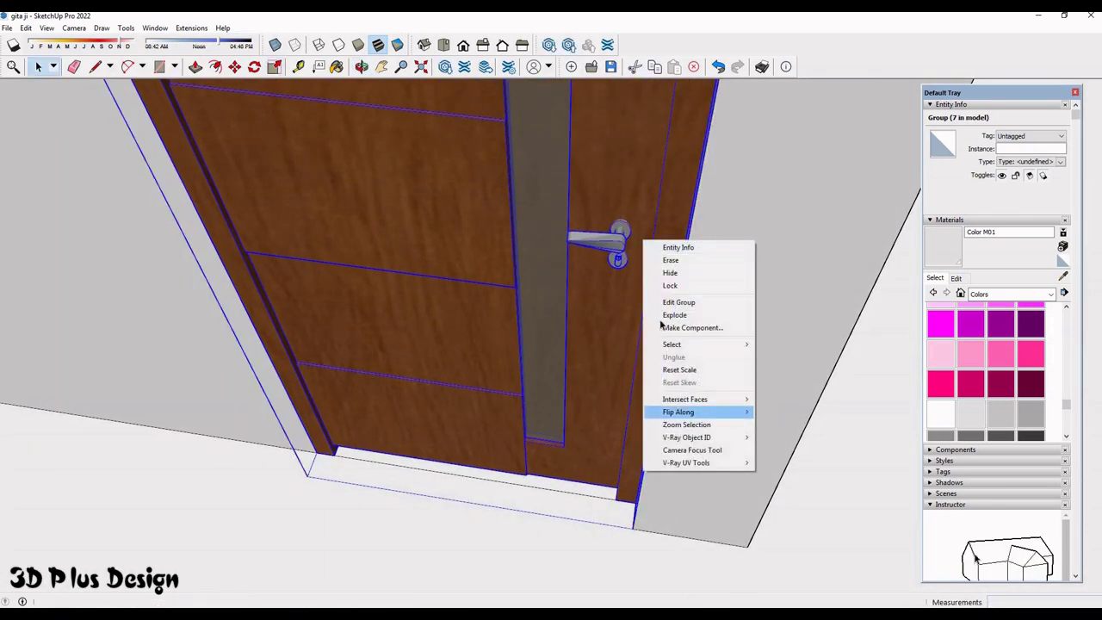
scroll(564, 348, "down", 5)
left_click(298, 67)
scroll(537, 287, "up", 2)
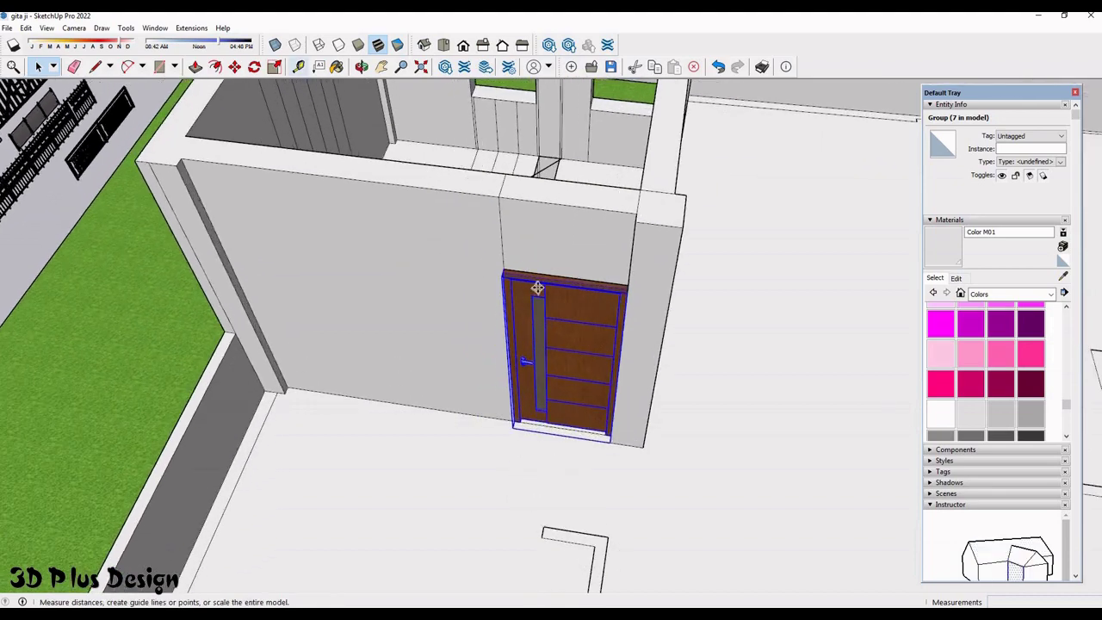
scroll(524, 509, "up", 3)
- Move the flipped door into the stair room doorway
middle_click_drag(524, 509, 544, 505)
scroll(525, 505, "up", 3)
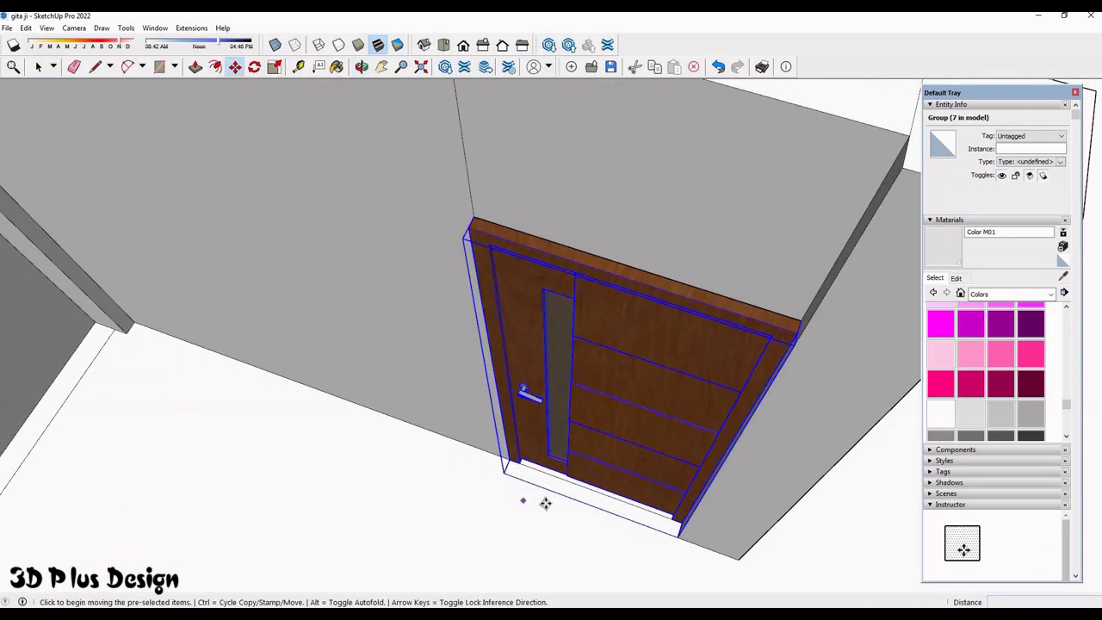
scroll(534, 499, "up", 3)
left_click(541, 503)
scroll(603, 396, "down", 5)
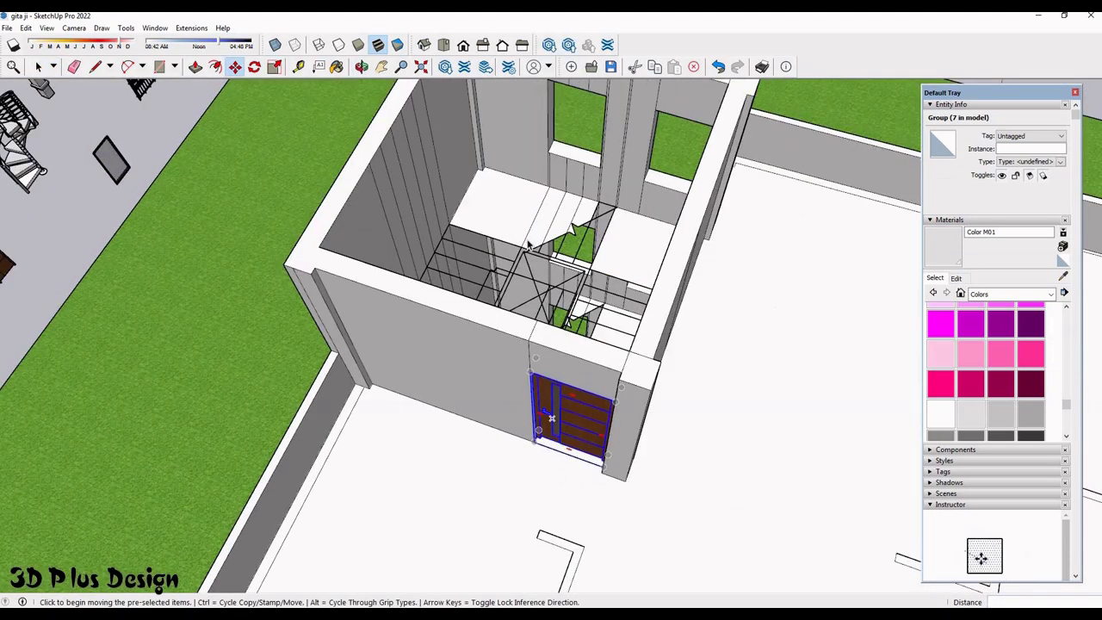
scroll(569, 405, "down", 3)
scroll(542, 362, "down", 2)
mouse_move(345, 370)
middle_mouse_down()
mouse_move(204, 370)
mouse_move(483, 292)
mouse_move(616, 229)
middle_mouse_up()
scroll(394, 322, "up", 2)
scroll(586, 249, "up", 3)
- Move the dark window frame into the corner of the small ground-floor opening
scroll(617, 229, "up", 3)
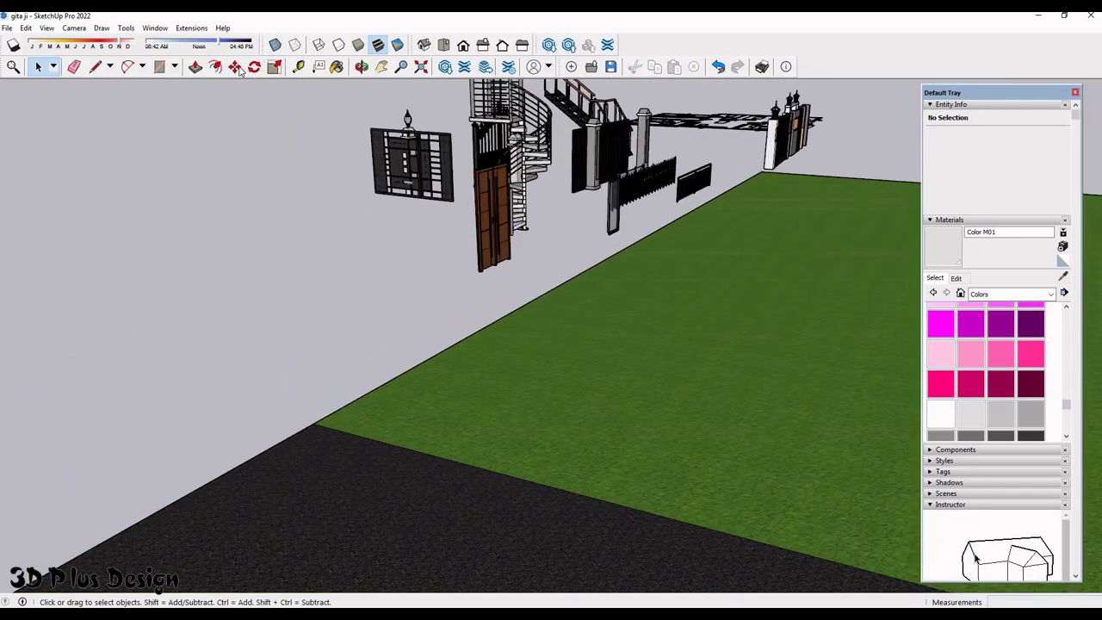
scroll(611, 228, "up", 3)
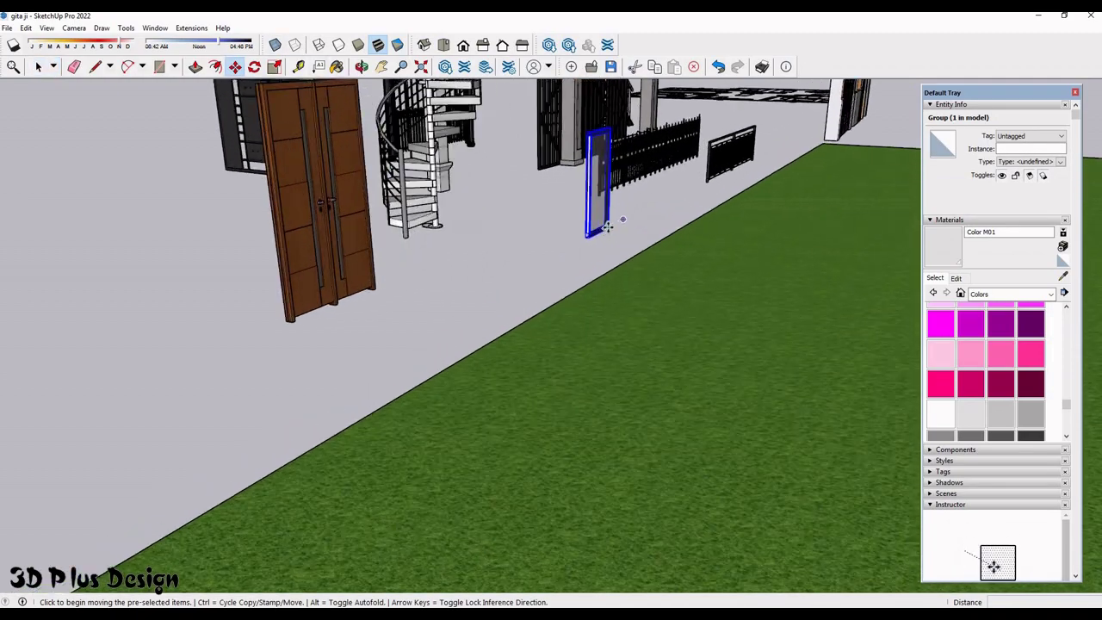
scroll(465, 239, "up", 3)
left_click(469, 237)
scroll(469, 236, "down", 2)
scroll(469, 237, "down", 2)
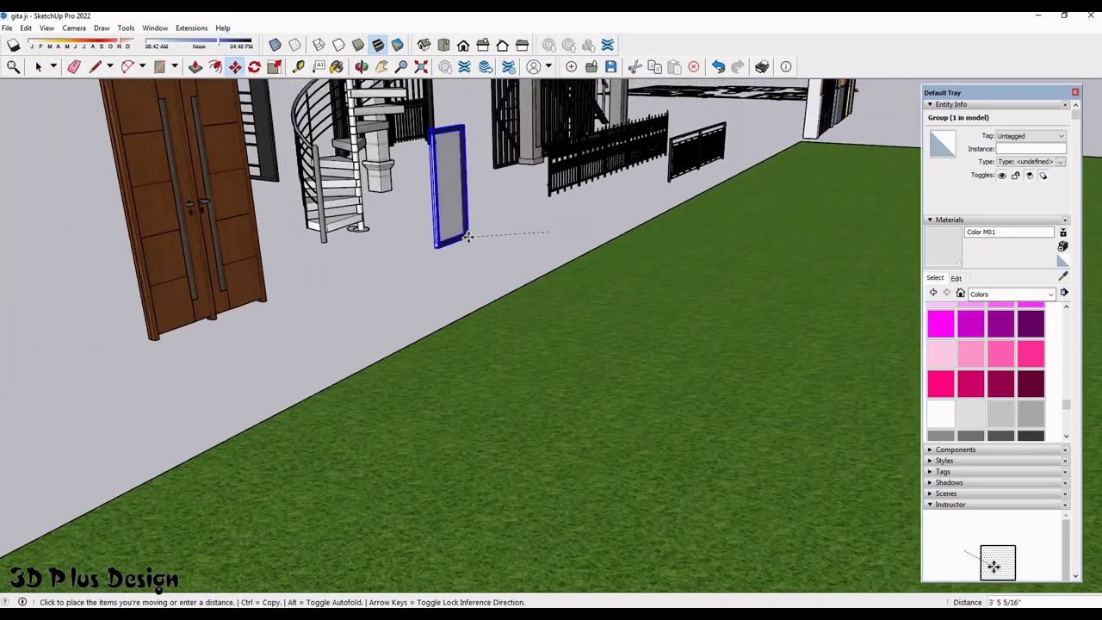
scroll(469, 237, "down", 2)
scroll(468, 237, "down", 2)
scroll(728, 295, "down", 2)
scroll(505, 347, "down", 2)
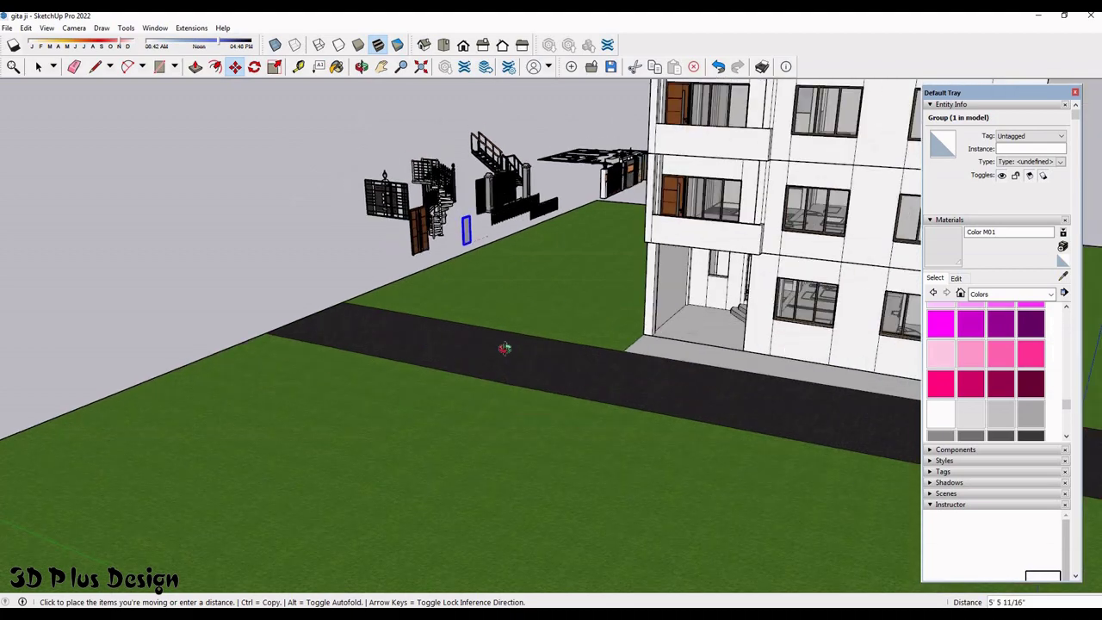
scroll(660, 356, "down", 3)
middle_click_drag(660, 357, 664, 356)
scroll(664, 356, "up", 2)
scroll(663, 360, "up", 2)
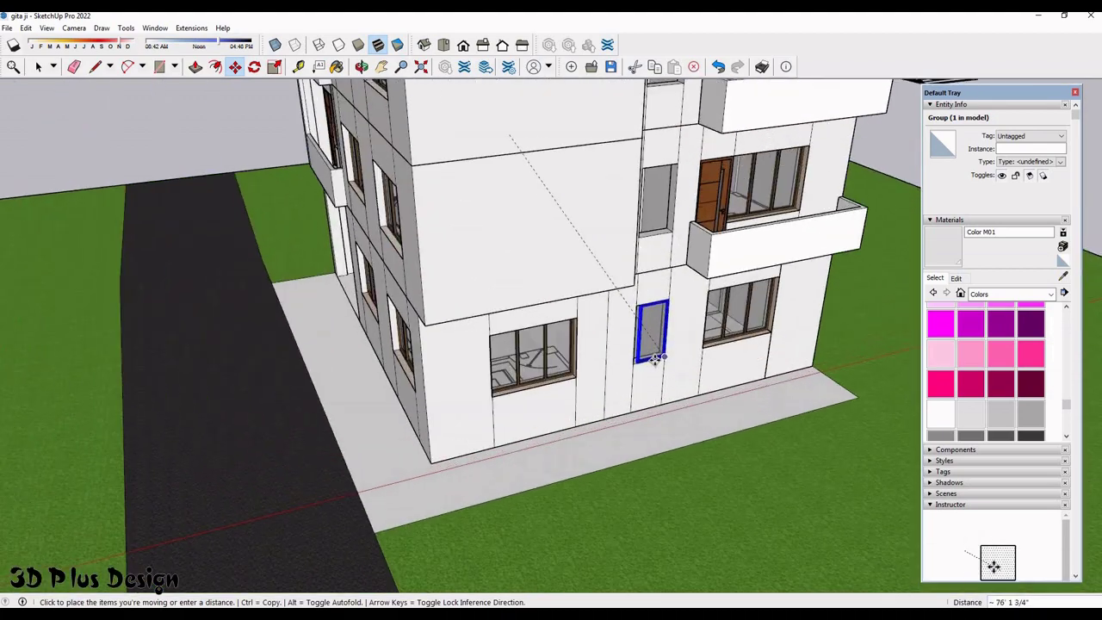
scroll(663, 362, "up", 3)
scroll(664, 365, "up", 2)
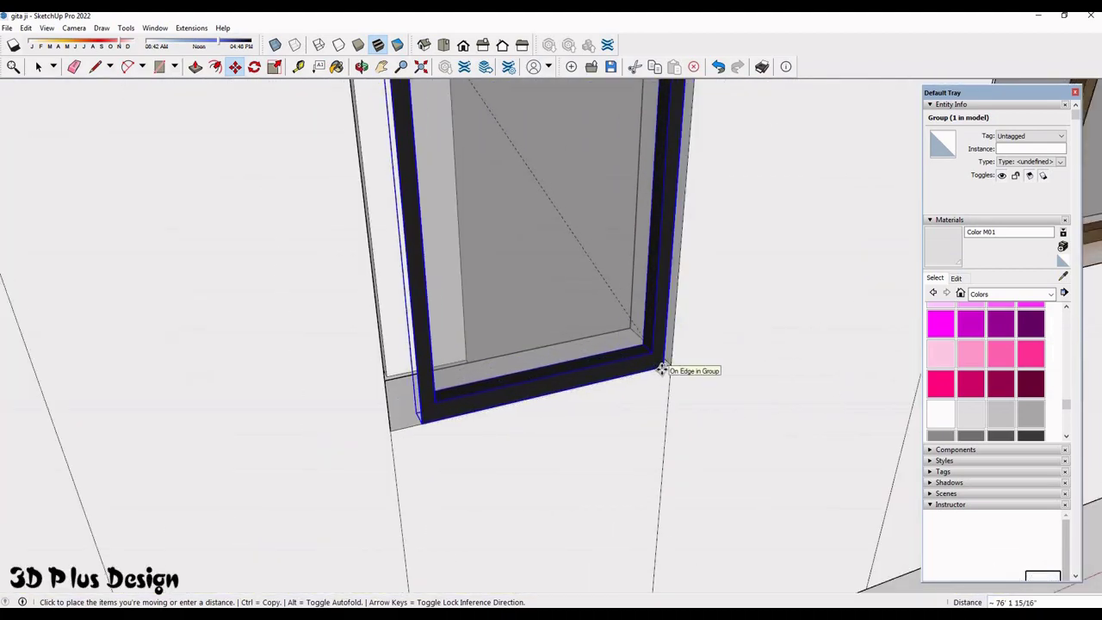
left_click(662, 368)
scroll(663, 366, "up", 2)
scroll(667, 363, "up", 2)
scroll(651, 345, "up", 2)
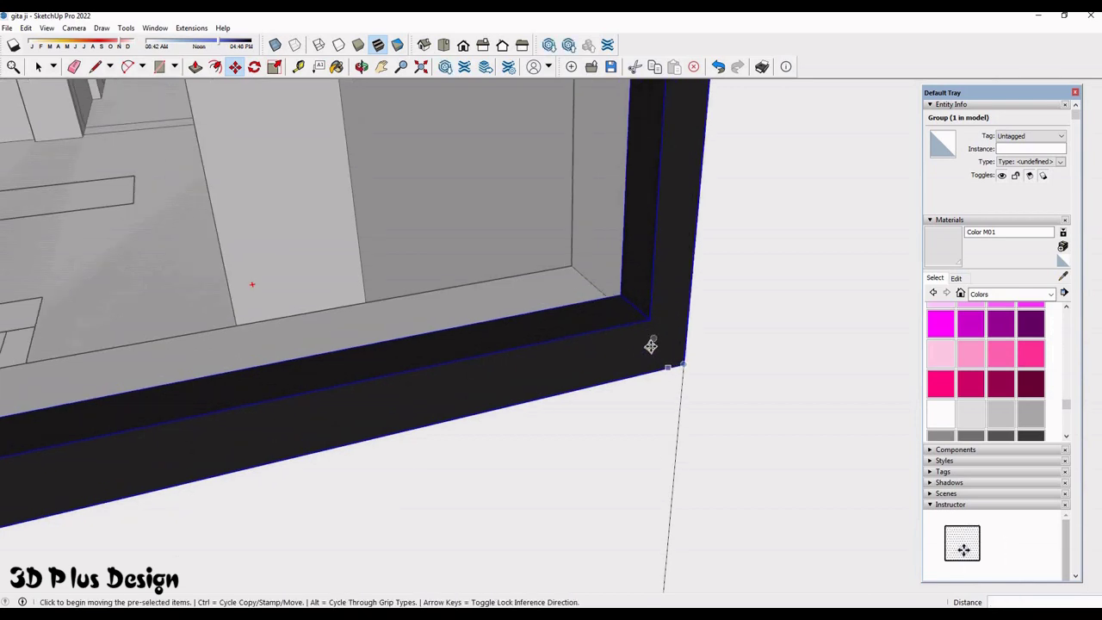
scroll(667, 355, "up", 2)
left_click(586, 369)
- Scale the frame by its corner grip so it fills the opening
scroll(586, 368, "down", 2)
scroll(482, 301, "down", 3)
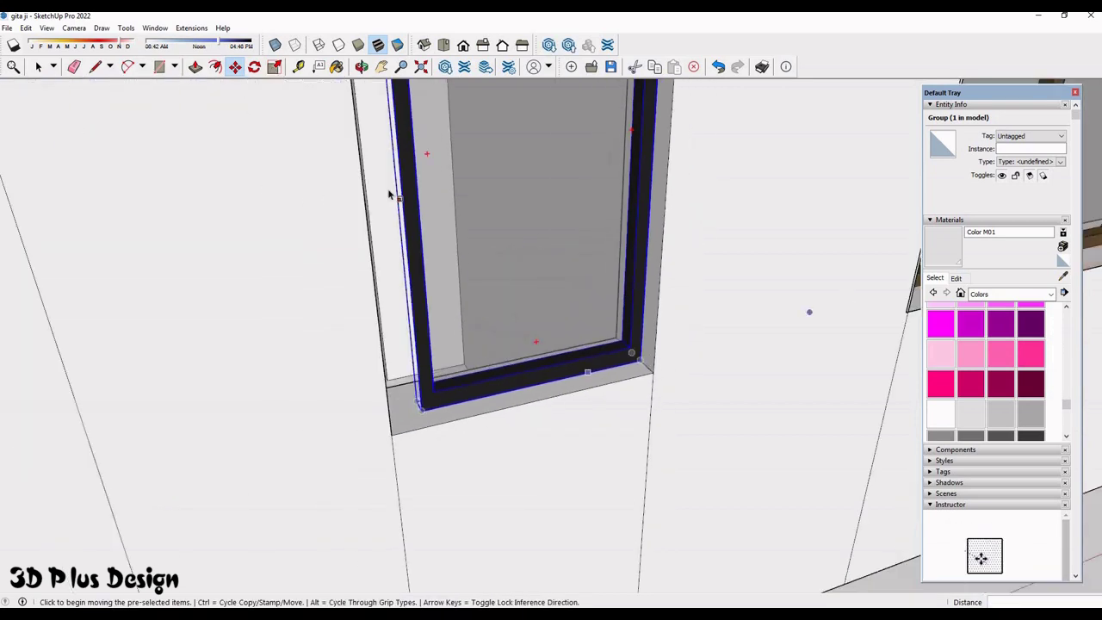
scroll(415, 240, "down", 1)
scroll(410, 221, "up", 1)
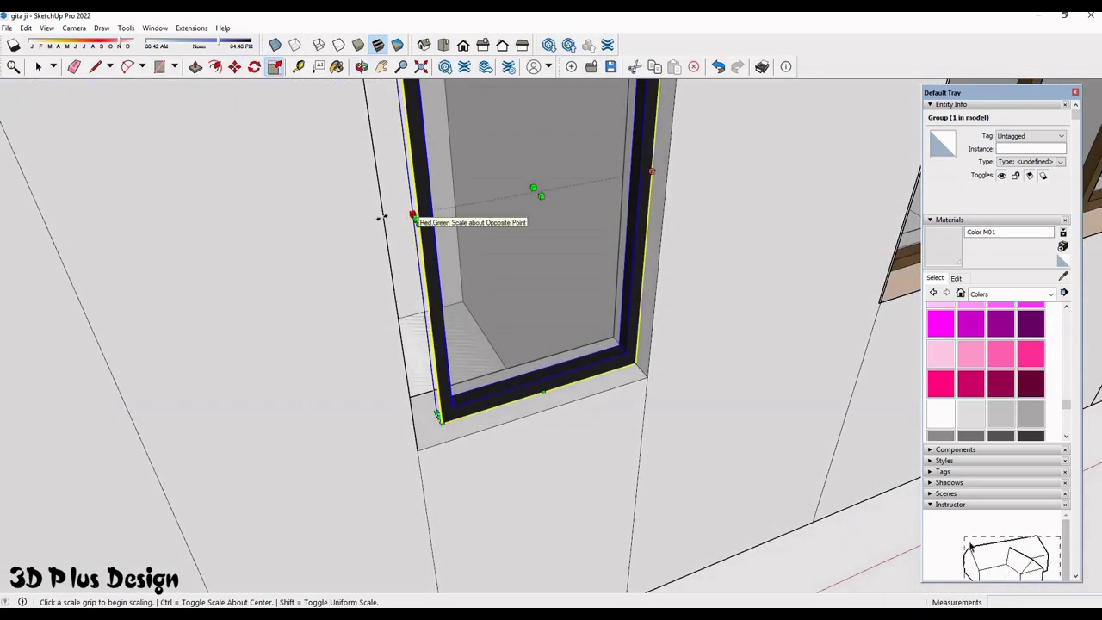
left_click(380, 221)
left_click(415, 217)
key("space")
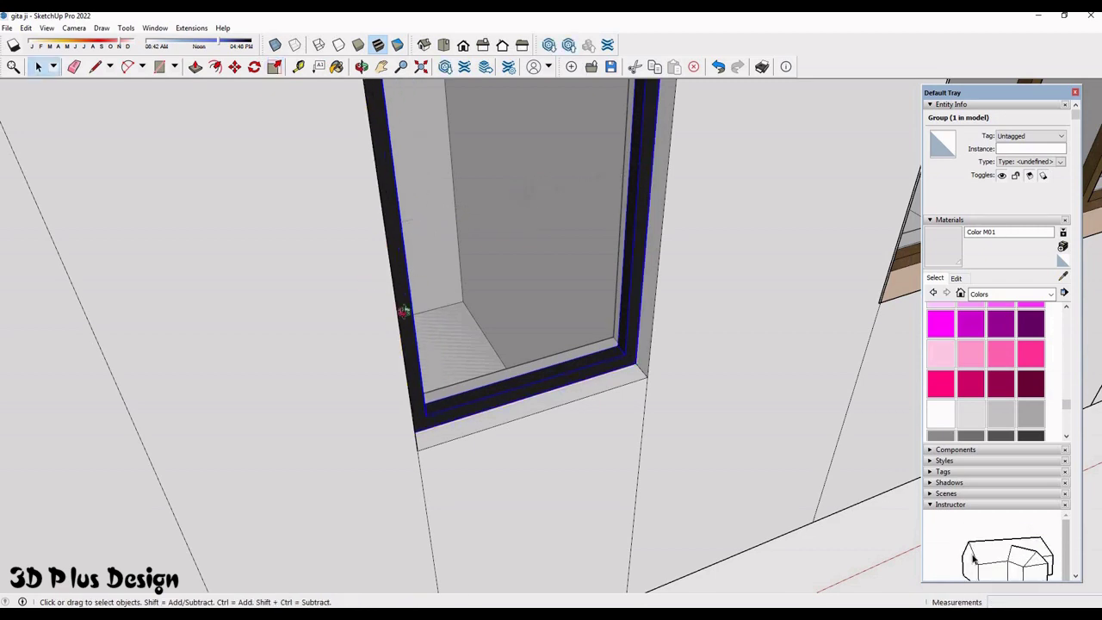
middle_click_drag(379, 221, 359, 217)
- Check the fitted frame with walls see-through, then restore the normal display
left_click(295, 45)
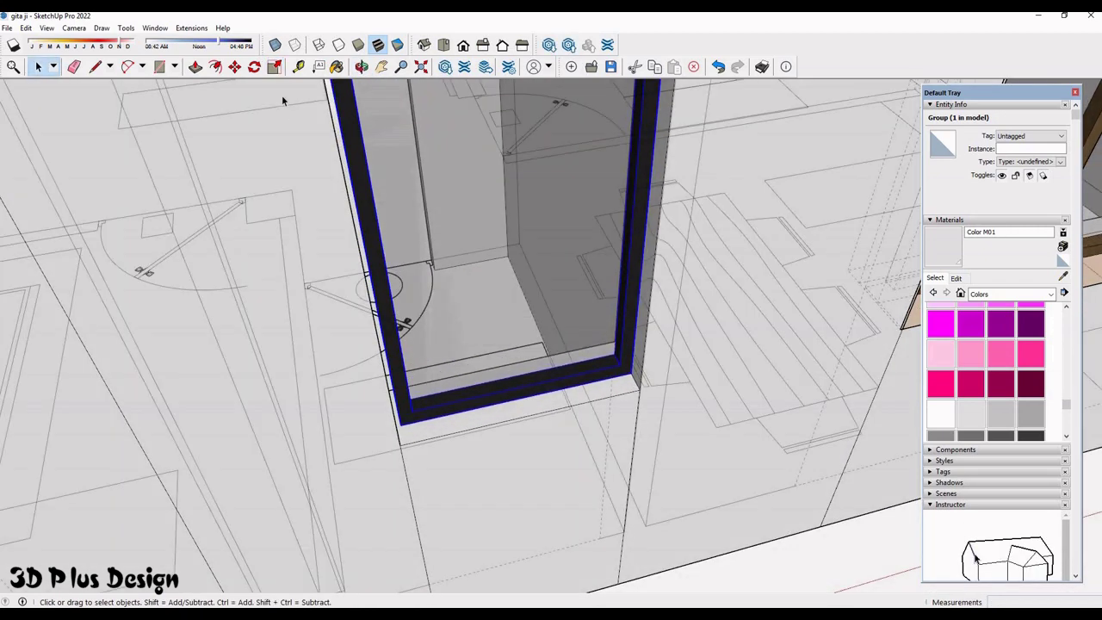
scroll(390, 234, "up", 2)
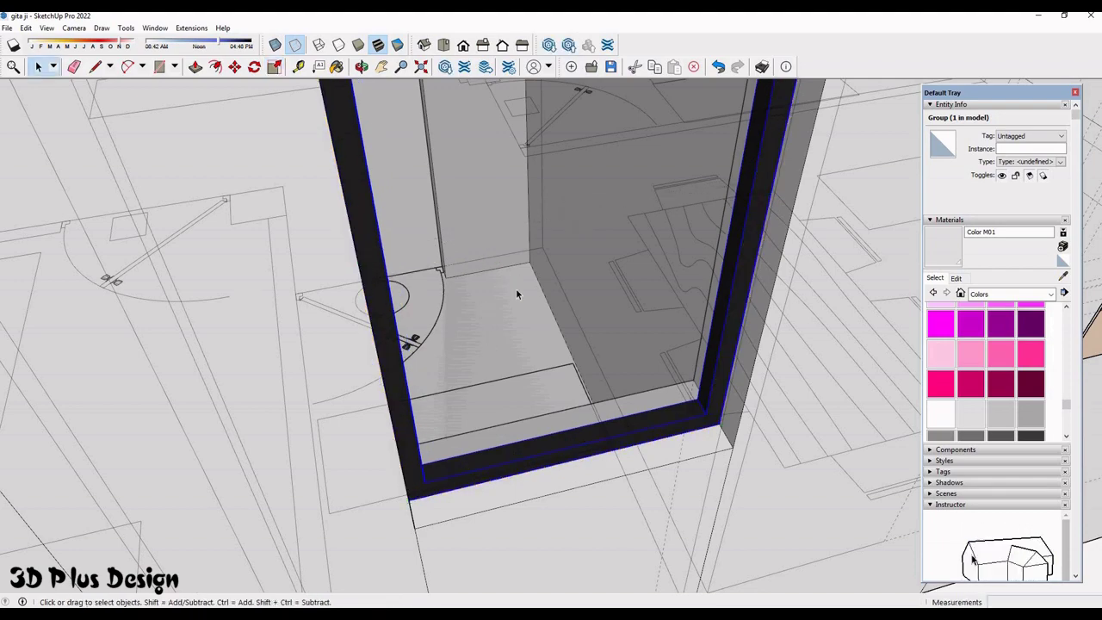
scroll(516, 289, "down", 5)
middle_click_drag(515, 289, 523, 319)
key("x")
scroll(555, 392, "down", 2)
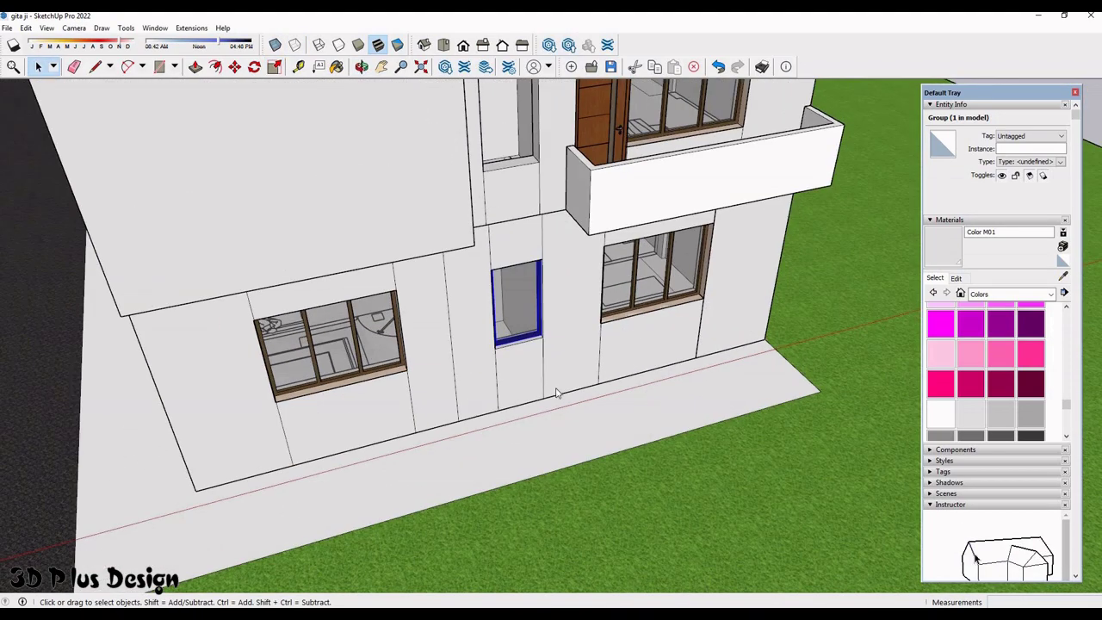
scroll(556, 393, "up", 4)
right_click(519, 314)
- Raise the sill face of the small window opening with Push/Pull
left_click(560, 371)
scroll(504, 376, "up", 2)
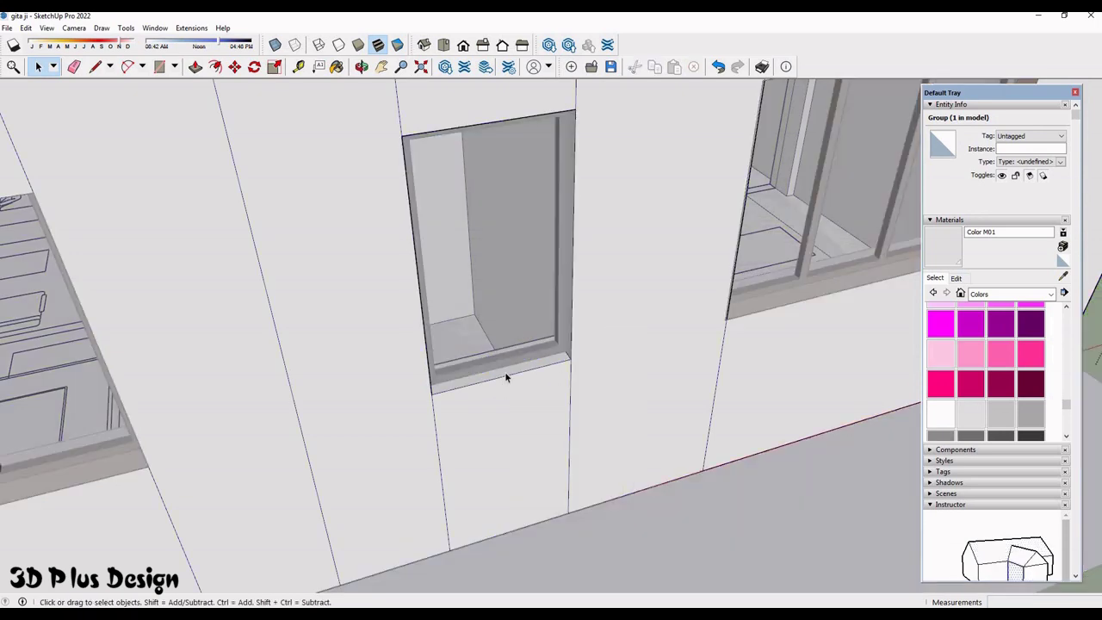
scroll(505, 376, "up", 3)
key("p")
left_click(504, 335)
type("1'")
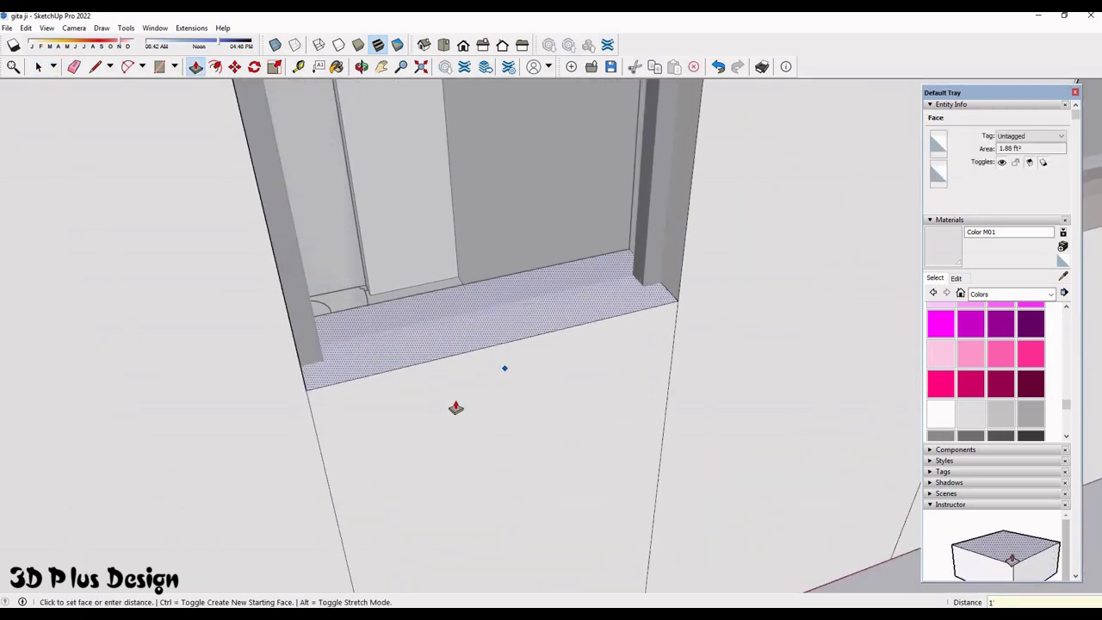
key("Return")
scroll(497, 402, "down", 3)
key("space")
scroll(448, 394, "down", 2)
- Shorten the dark window frame along the blue axis (about 0.78), checking it in X-ray
middle_click_drag(418, 412, 277, 70)
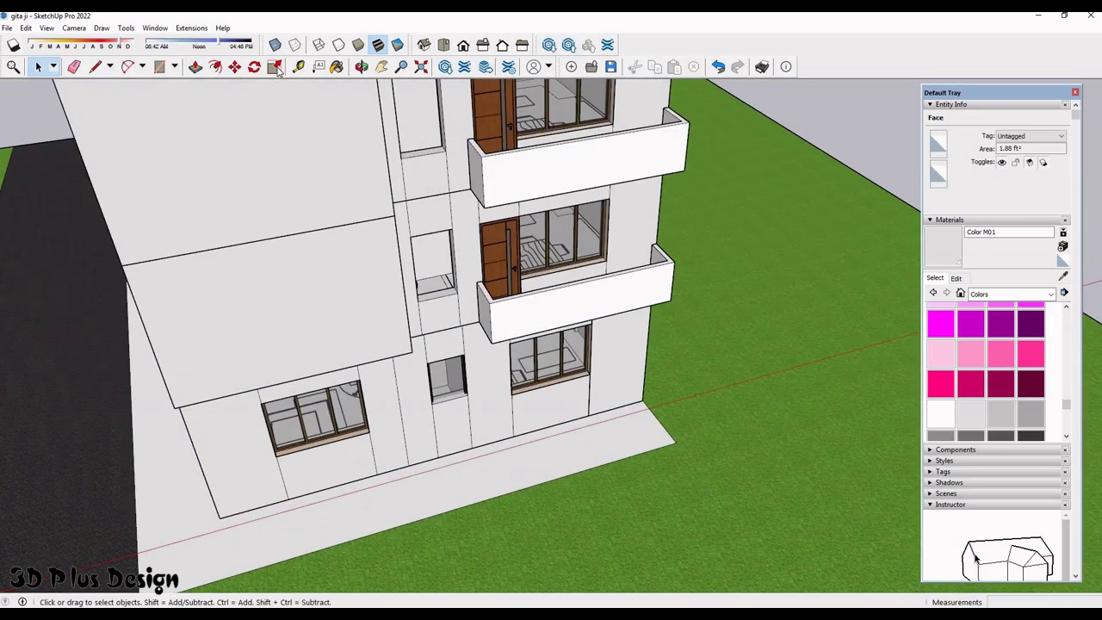
scroll(444, 380, "up", 3)
key("alt+x")
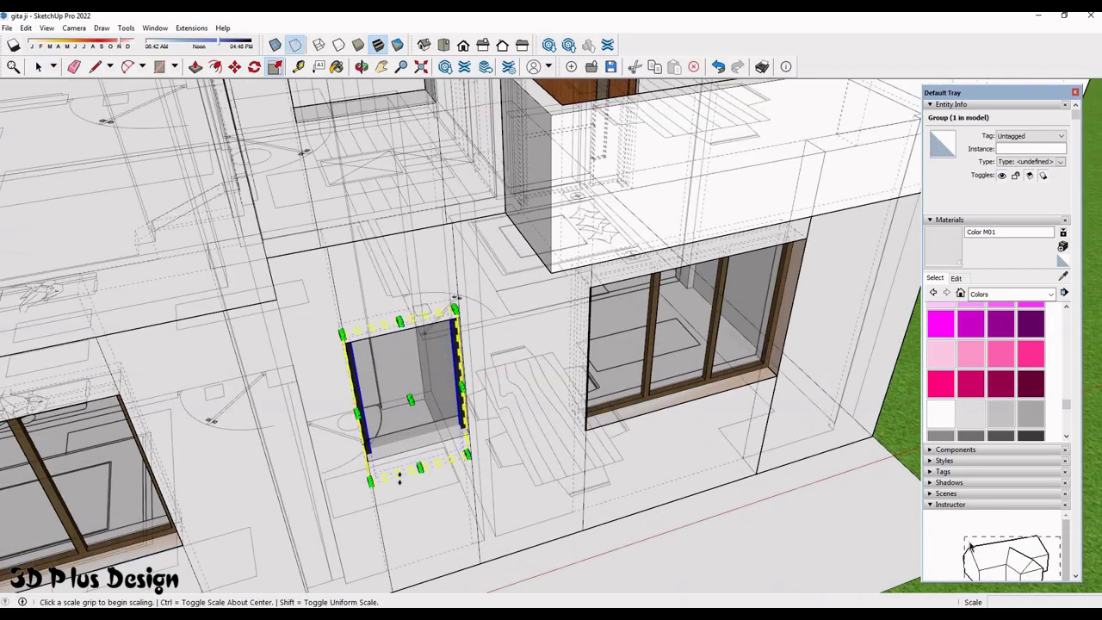
scroll(413, 430, "up", 3)
scroll(413, 430, "up", 2)
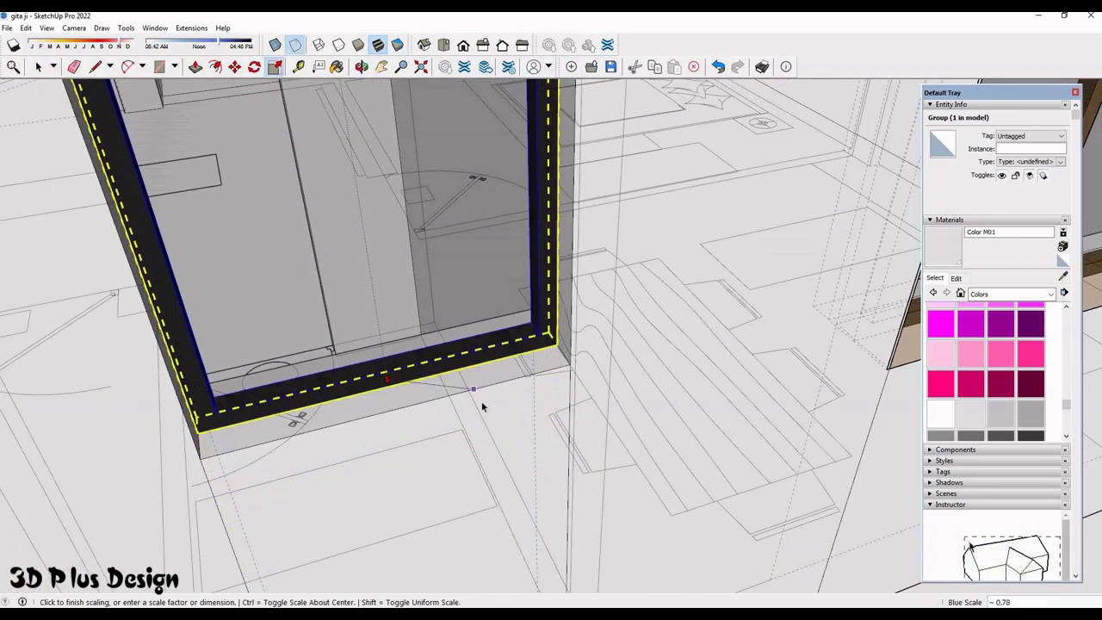
left_click(482, 401)
key("space")
scroll(481, 401, "down", 3)
key("alt+x")
scroll(448, 215, "down", 3)
scroll(452, 215, "down", 2)
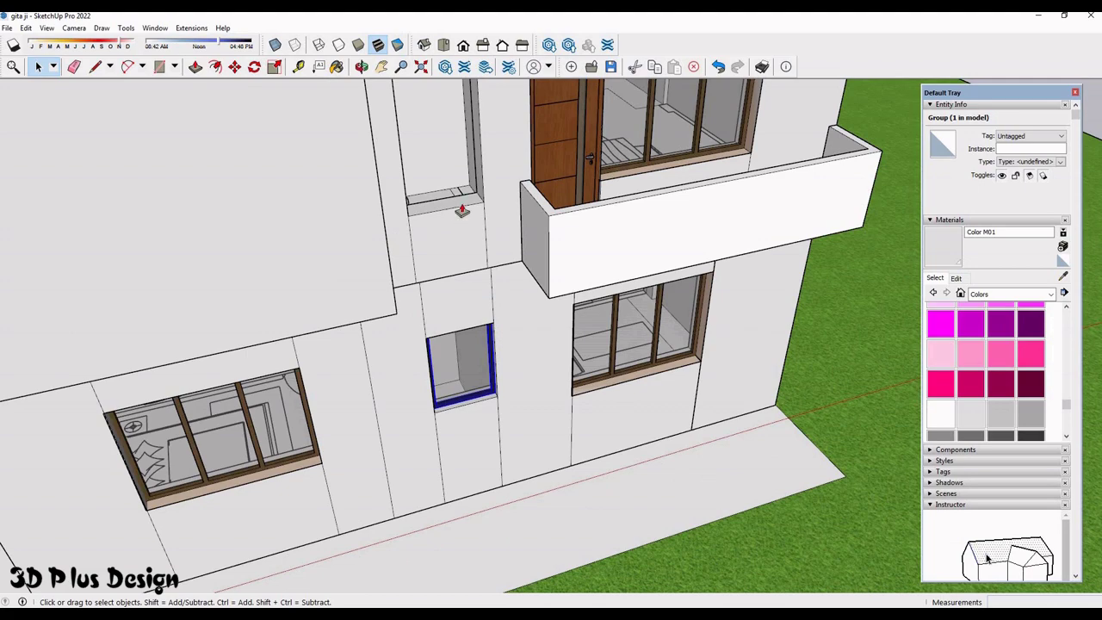
- Adjust the sill of the stacked opening with Push/Pull while viewing in X-ray
key("alt+x")
key("p")
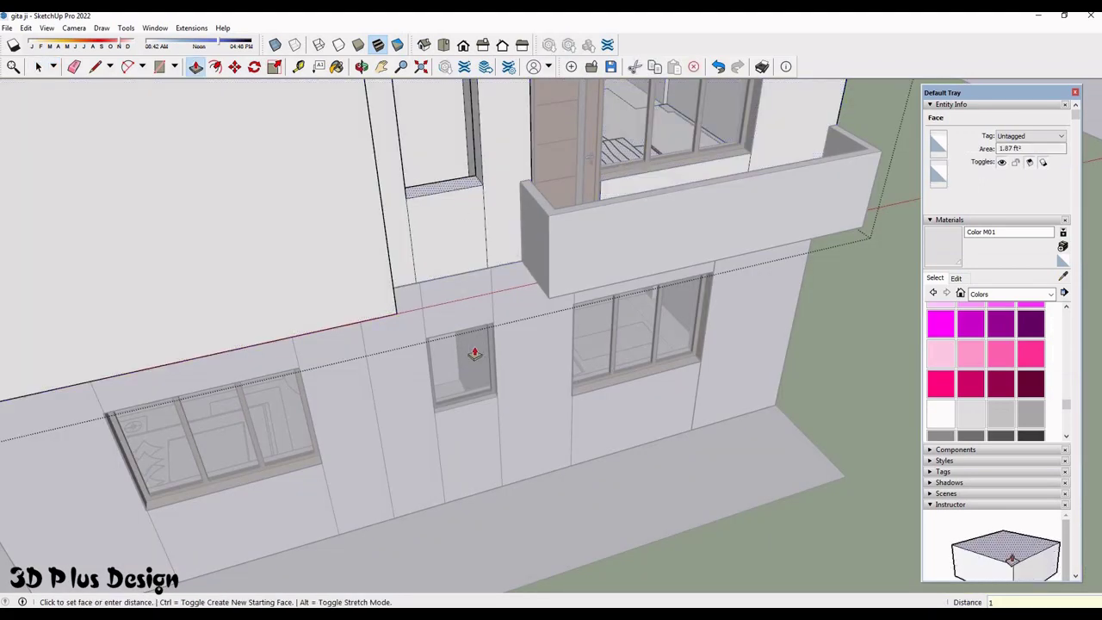
scroll(461, 224, "down", 5)
key("space")
scroll(465, 226, "up", 2)
scroll(457, 230, "up", 1)
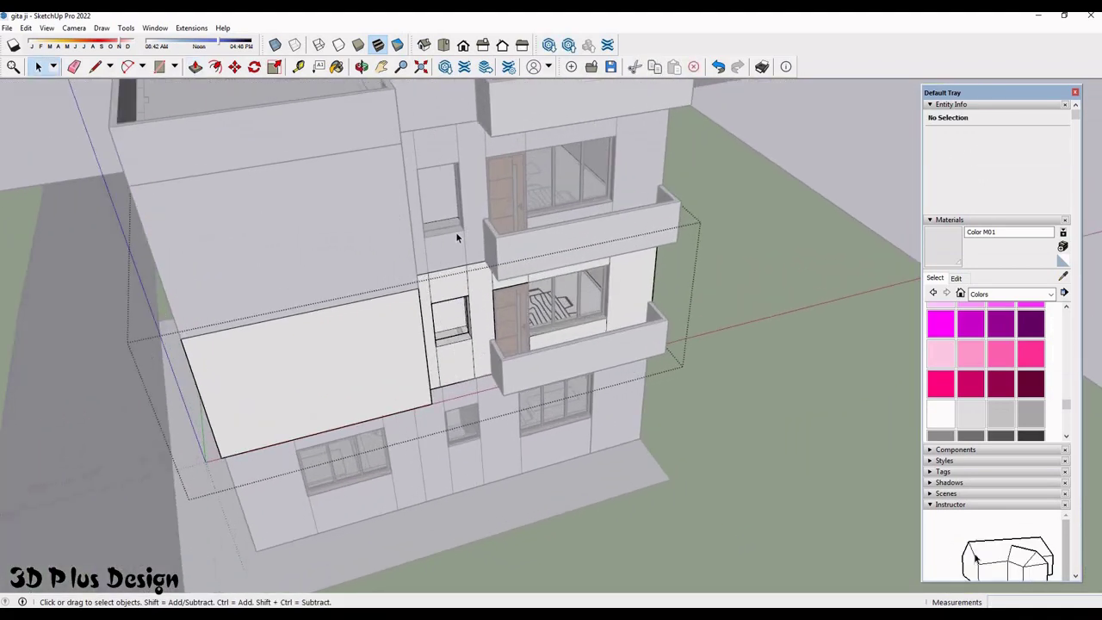
scroll(448, 236, "up", 2)
scroll(447, 242, "up", 2)
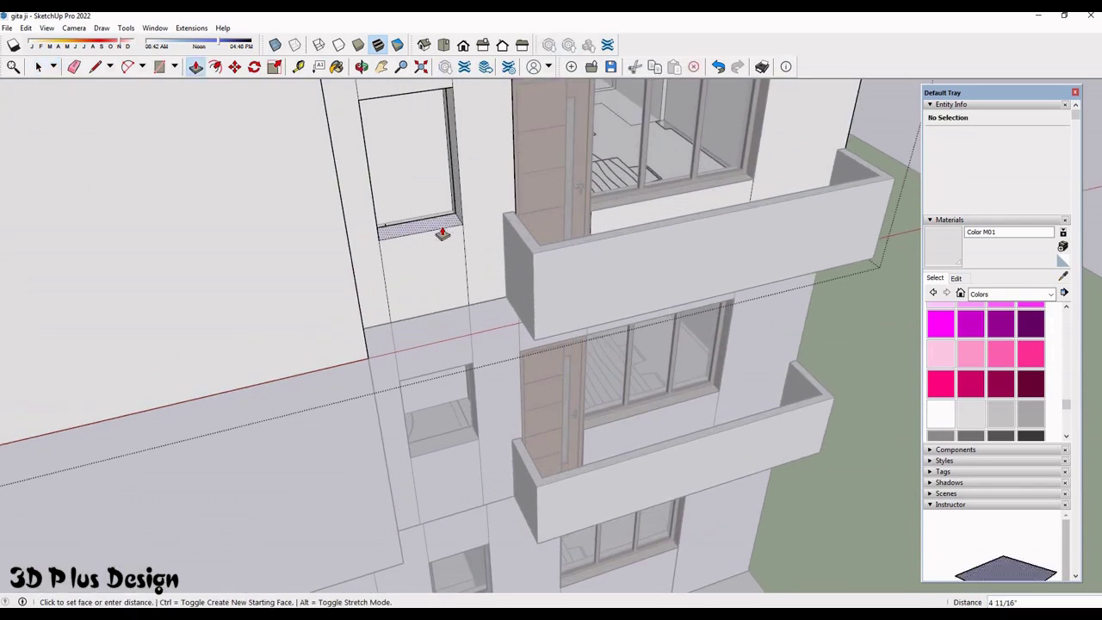
scroll(723, 207, "down", 2)
key("space")
- Start moving the fitted ground-floor window frame up toward the opening above (9'4")
middle_click_drag(709, 210, 405, 409)
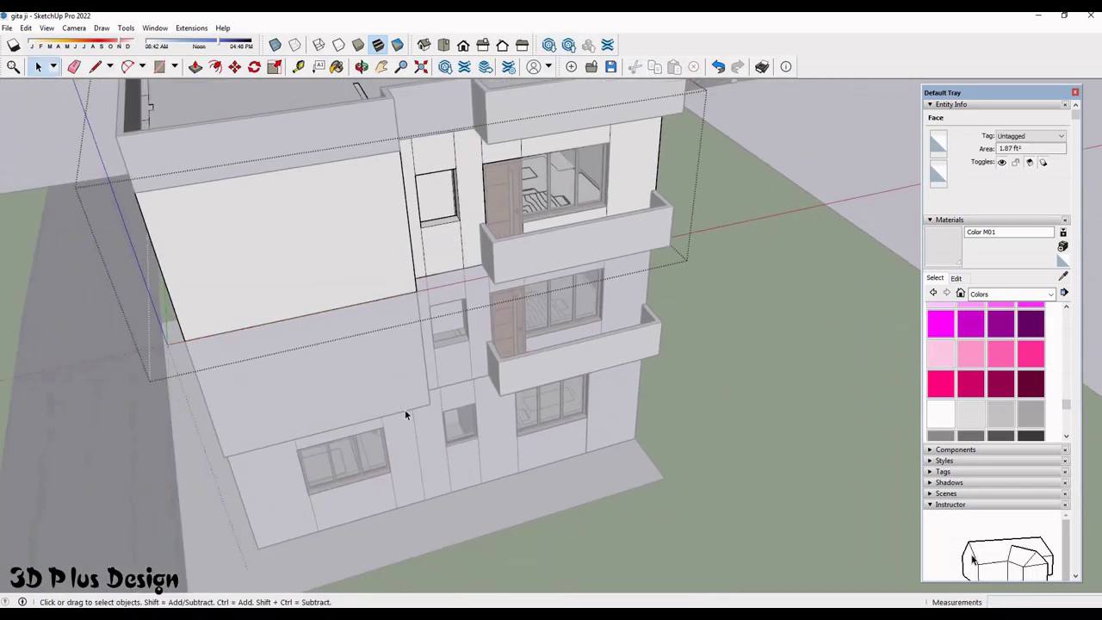
key("alt+x")
scroll(387, 414, "up", 3)
scroll(340, 130, "up", 2)
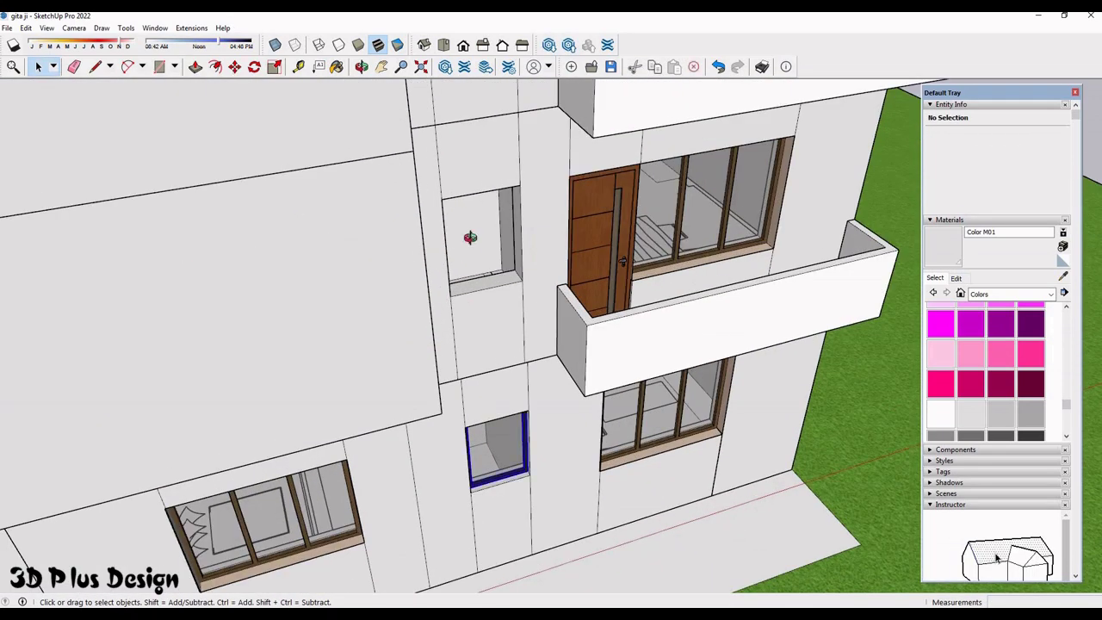
key("m")
scroll(534, 250, "up", 3)
type("9'4")
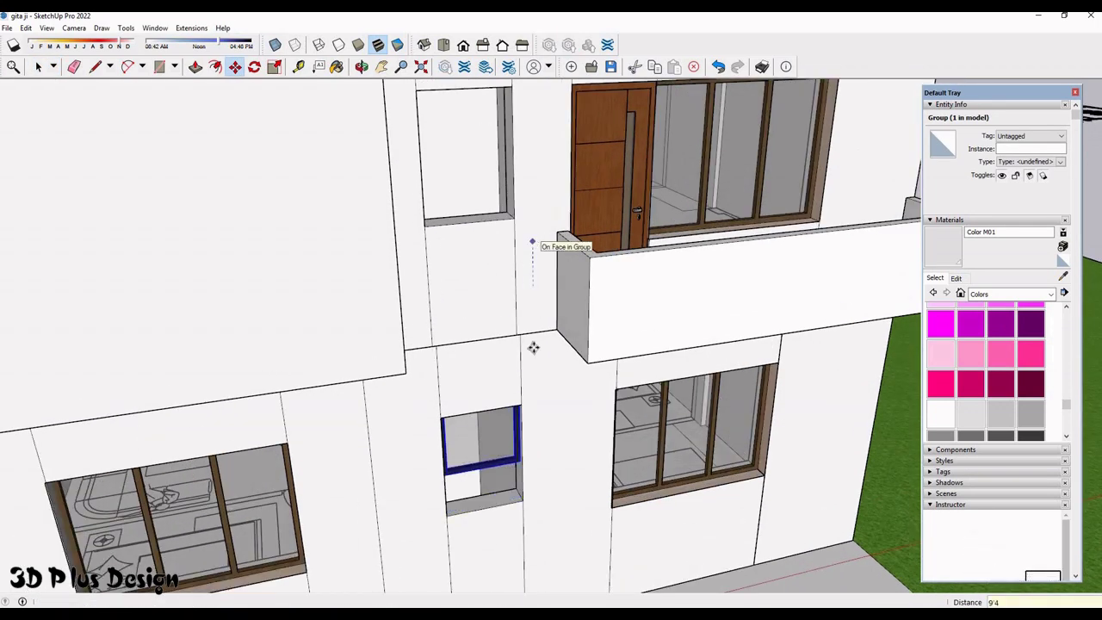
- Lift the window frame 9'4" one storey and place a copy in the upper opening
key("Return")
scroll(533, 347, "down", 2)
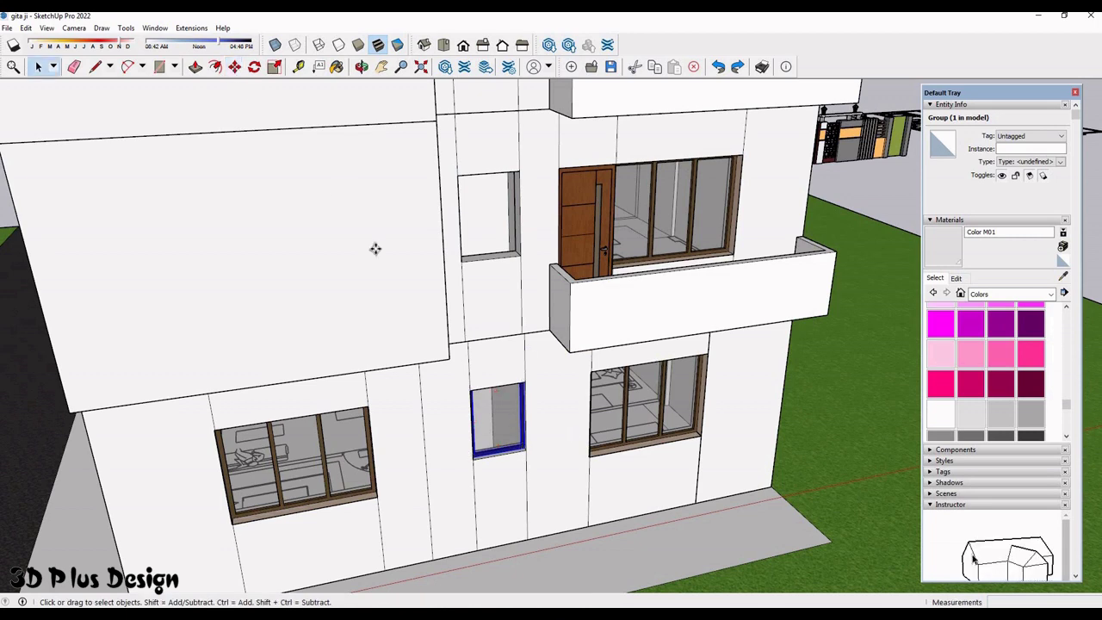
left_click(389, 238)
key("ctrl")
scroll(388, 239, "up", 2)
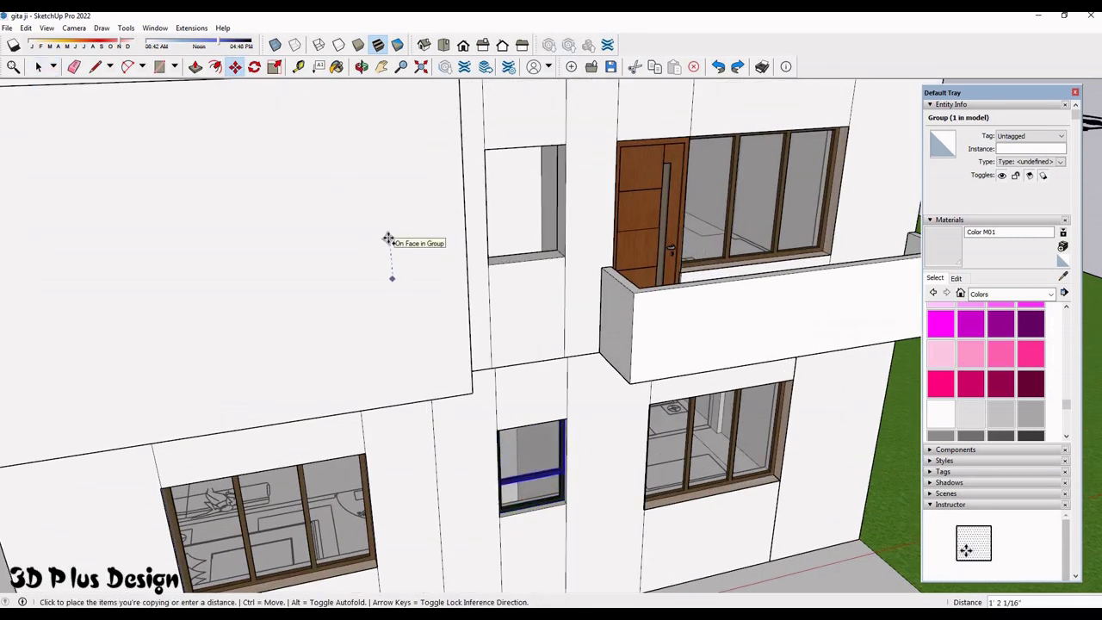
left_click(510, 248)
key("ctrl")
scroll(517, 221, "down", 2)
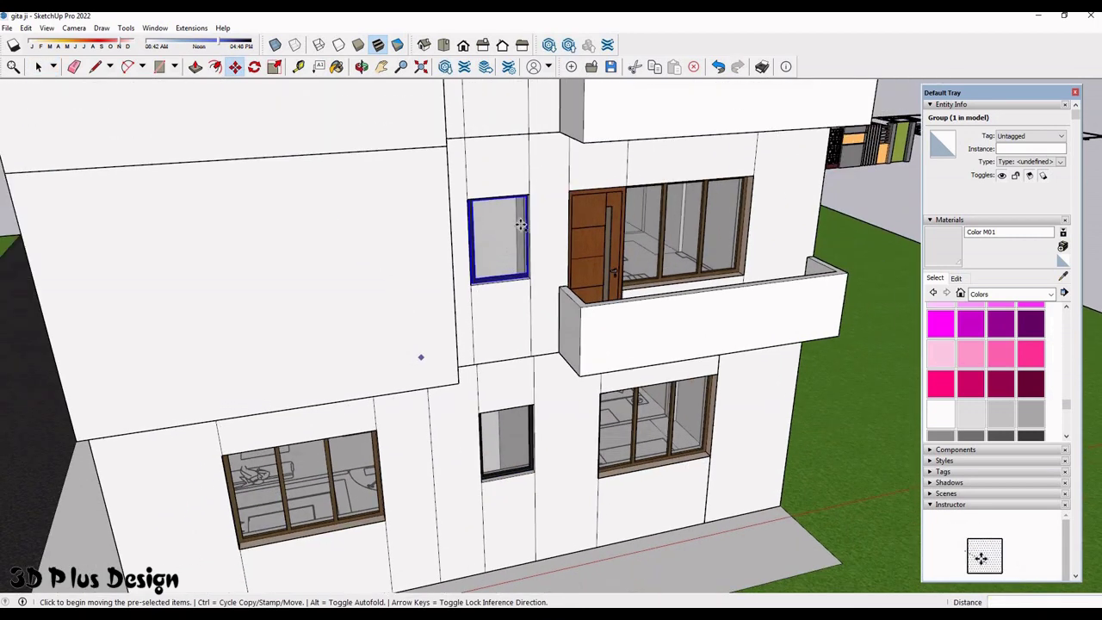
middle_click_drag(517, 221, 517, 227)
scroll(516, 226, "up", 2)
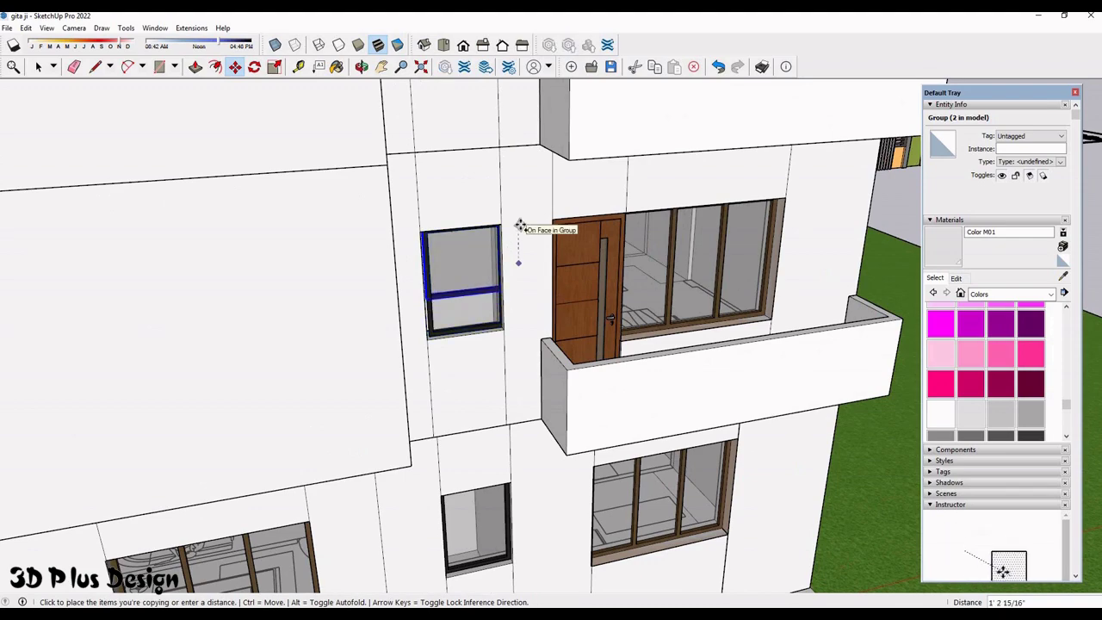
left_click(468, 349)
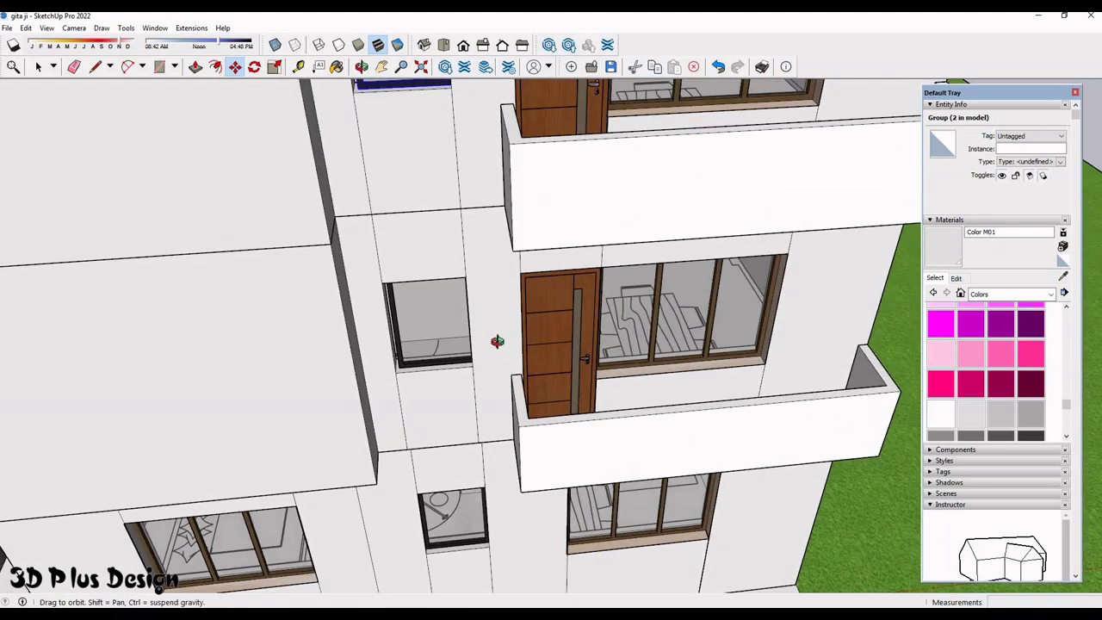
- Orbit around the facade to check the frames in the stacked openings
mouse_move(468, 349)
middle_mouse_down()
mouse_move(424, 273)
mouse_move(391, 351)
mouse_move(381, 337)
middle_mouse_up()
scroll(389, 357, "up", 2)
scroll(426, 421, "up", 4)
scroll(480, 436, "up", 1)
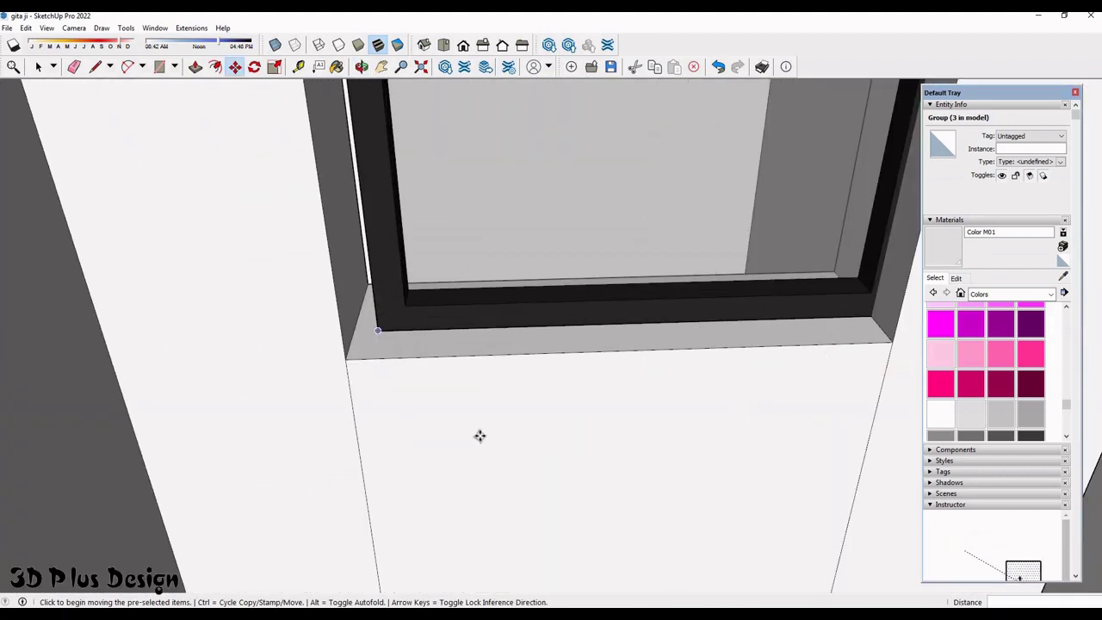
scroll(423, 184, "down", 3)
scroll(425, 104, "down", 3)
scroll(423, 114, "down", 2)
scroll(423, 114, "up", 1)
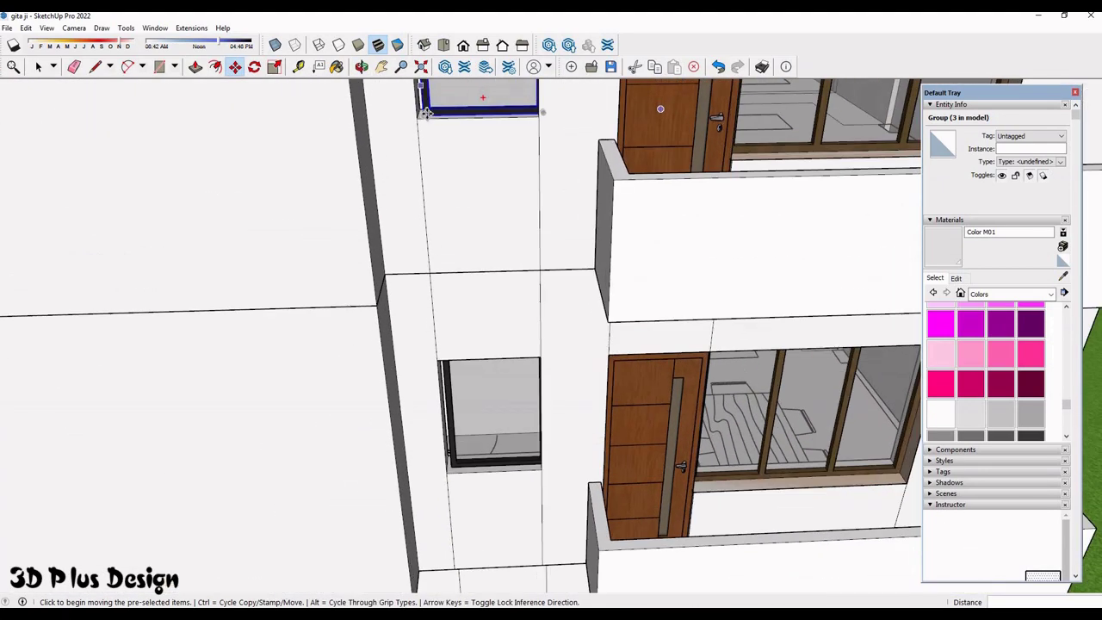
scroll(420, 112, "up", 2)
scroll(418, 110, "up", 2)
scroll(413, 120, "up", 1)
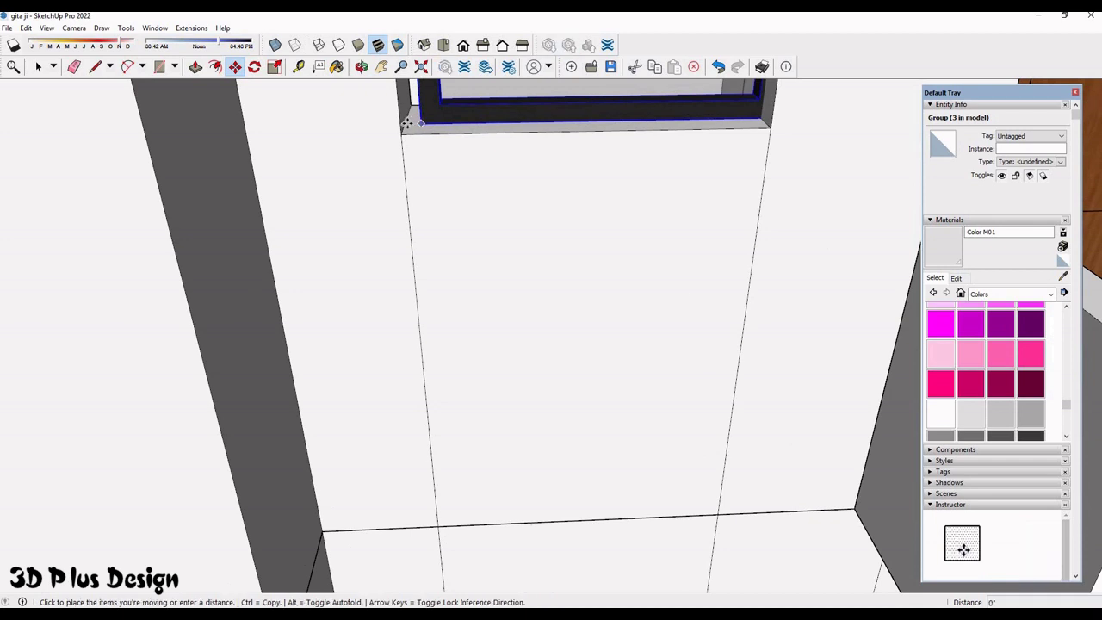
scroll(477, 412, "down", 3)
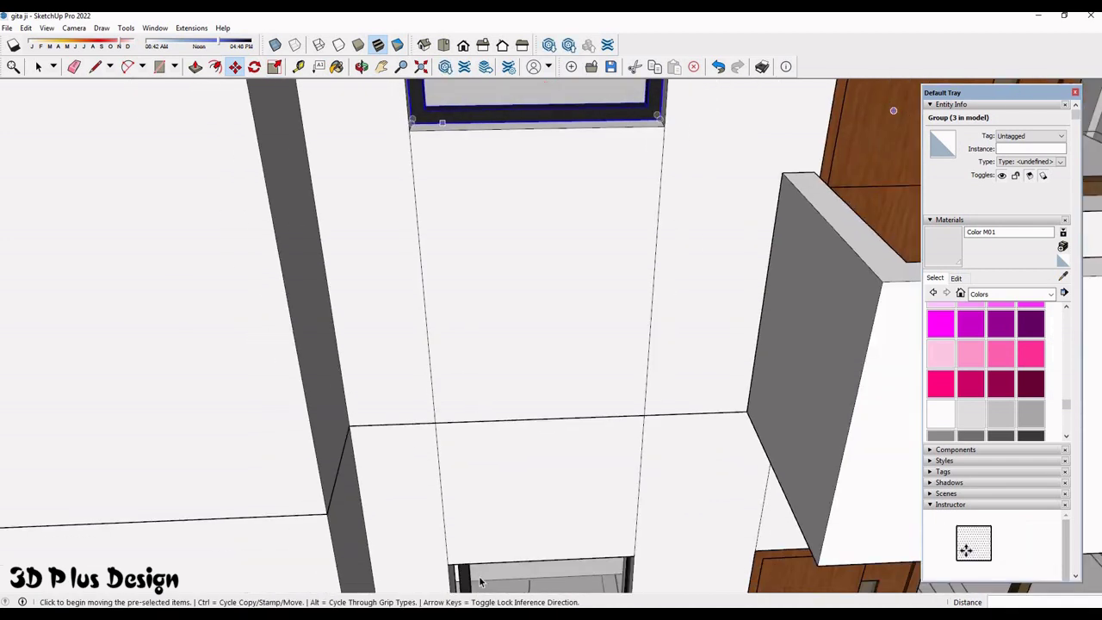
key("space")
middle_click_drag(473, 339, 431, 258)
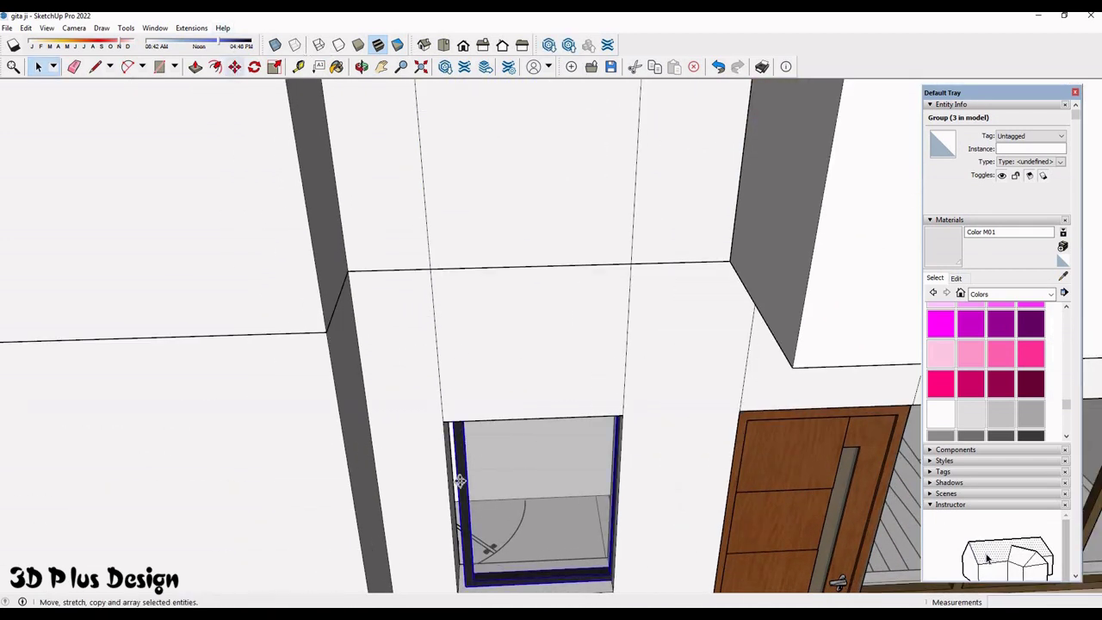
scroll(455, 529, "up", 1)
scroll(445, 522, "up", 2)
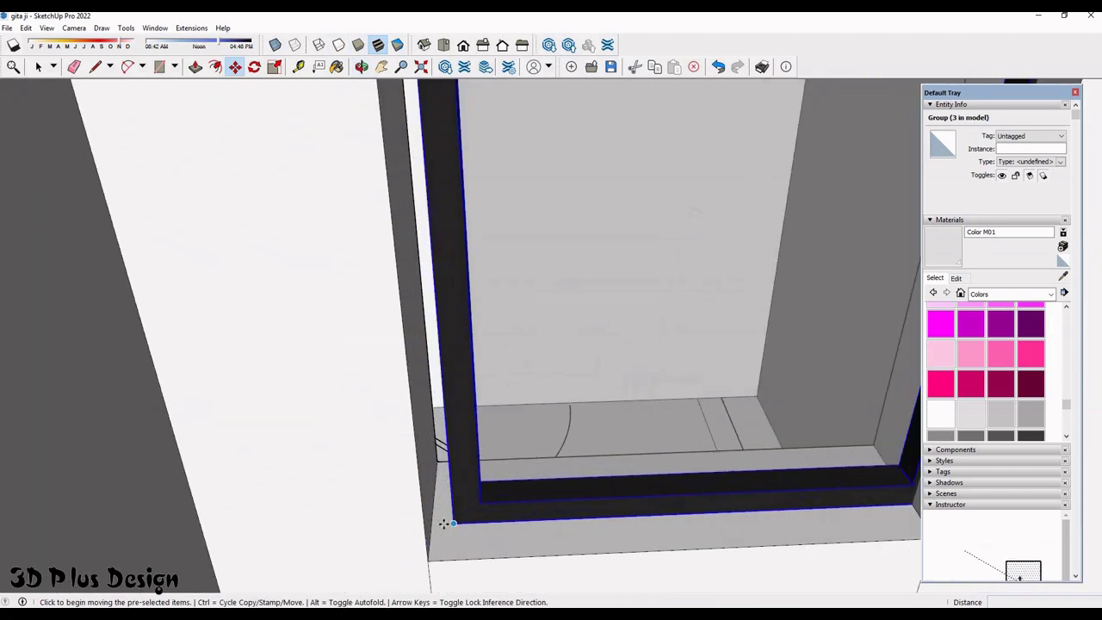
scroll(411, 528, "up", 2)
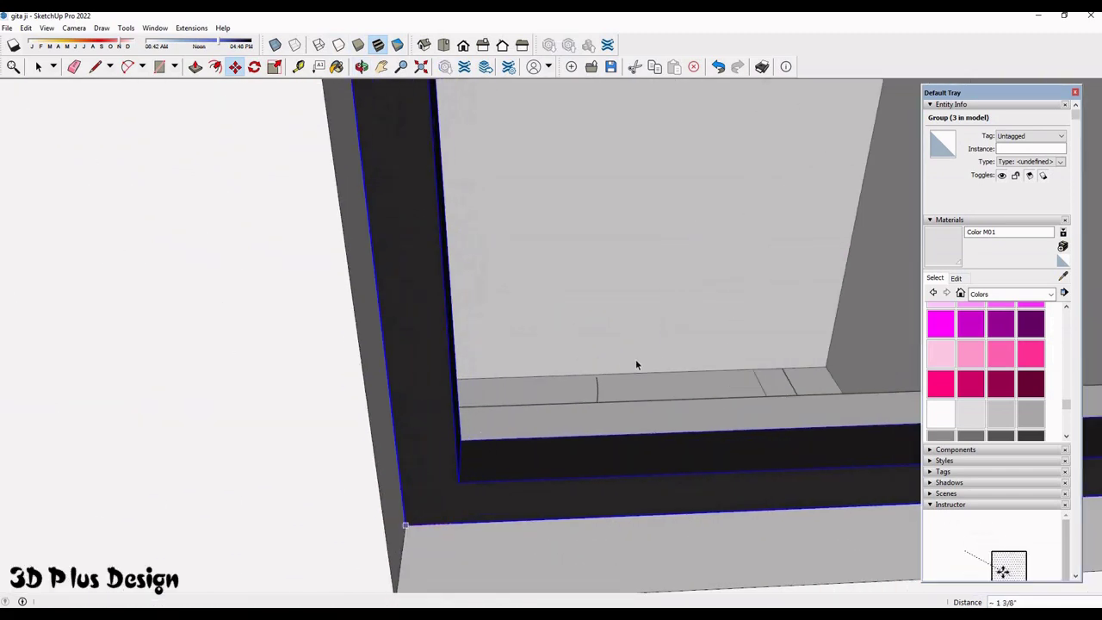
- Leave the Move tool and orbit out to a corner view of the building
key("space")
scroll(637, 359, "down", 1)
scroll(640, 358, "down", 3)
scroll(627, 364, "down", 2)
scroll(560, 379, "down", 1)
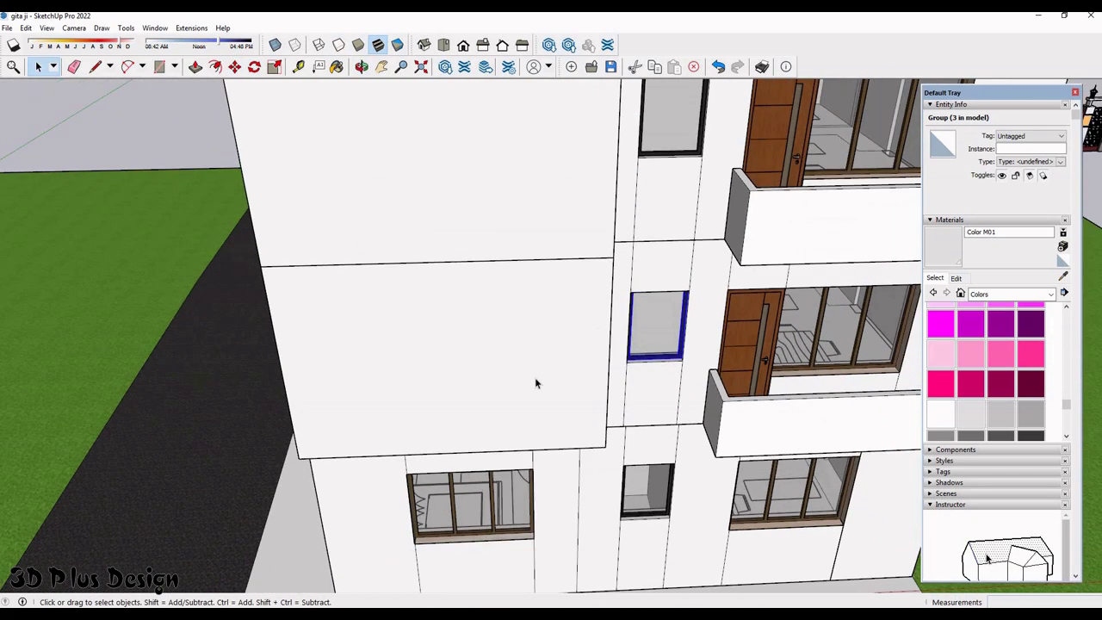
scroll(535, 382, "down", 2)
scroll(535, 382, "down", 2)
mouse_move(535, 383)
middle_mouse_down()
mouse_move(525, 371)
mouse_move(542, 362)
mouse_move(313, 362)
mouse_move(325, 387)
mouse_move(473, 347)
middle_mouse_up()
scroll(542, 362, "down", 2)
scroll(466, 360, "up", 1)
- At the building front, pick up the rotated window frame copy with Move
scroll(507, 358, "up", 2)
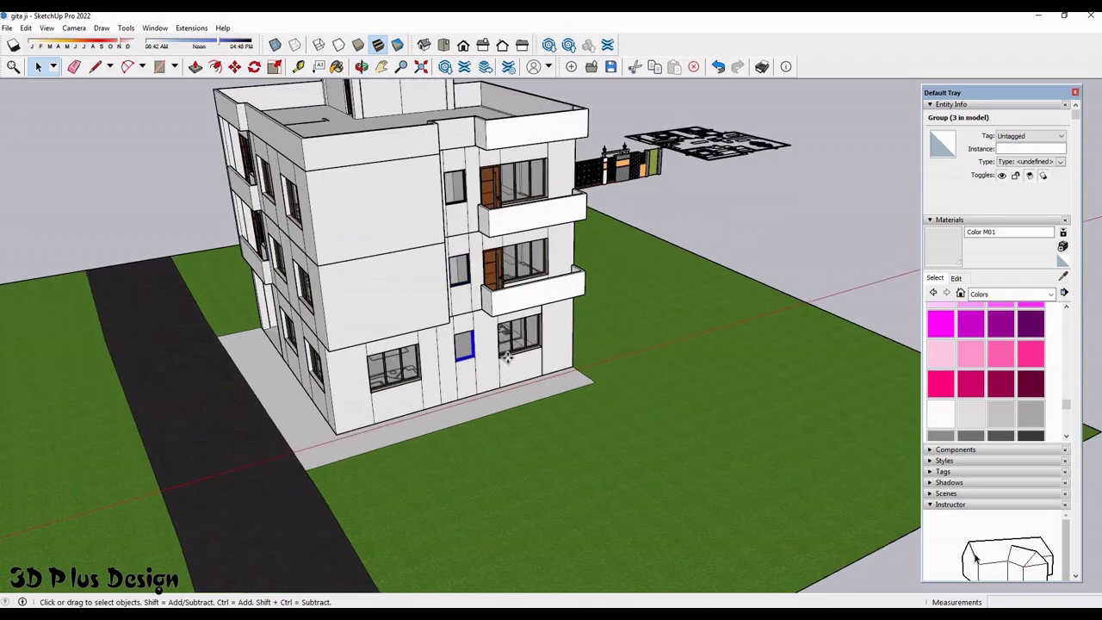
scroll(465, 354, "up", 2)
scroll(465, 355, "up", 1)
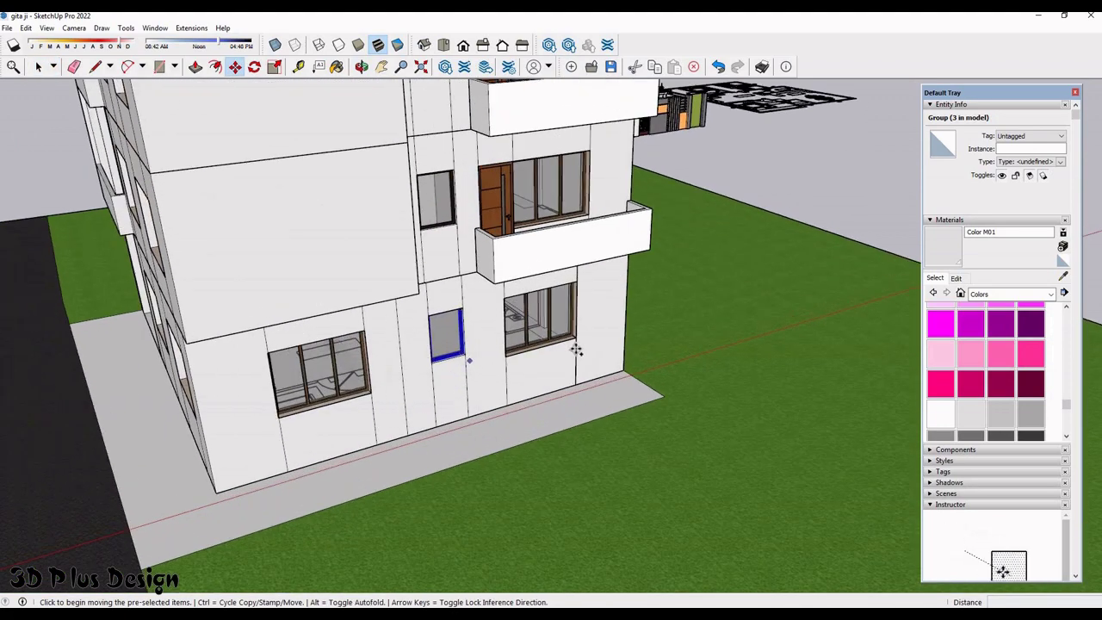
scroll(420, 338, "down", 3)
mouse_move(420, 339)
middle_mouse_down()
mouse_move(382, 266)
mouse_move(438, 321)
middle_mouse_up()
scroll(383, 266, "up", 3)
scroll(438, 321, "up", 3)
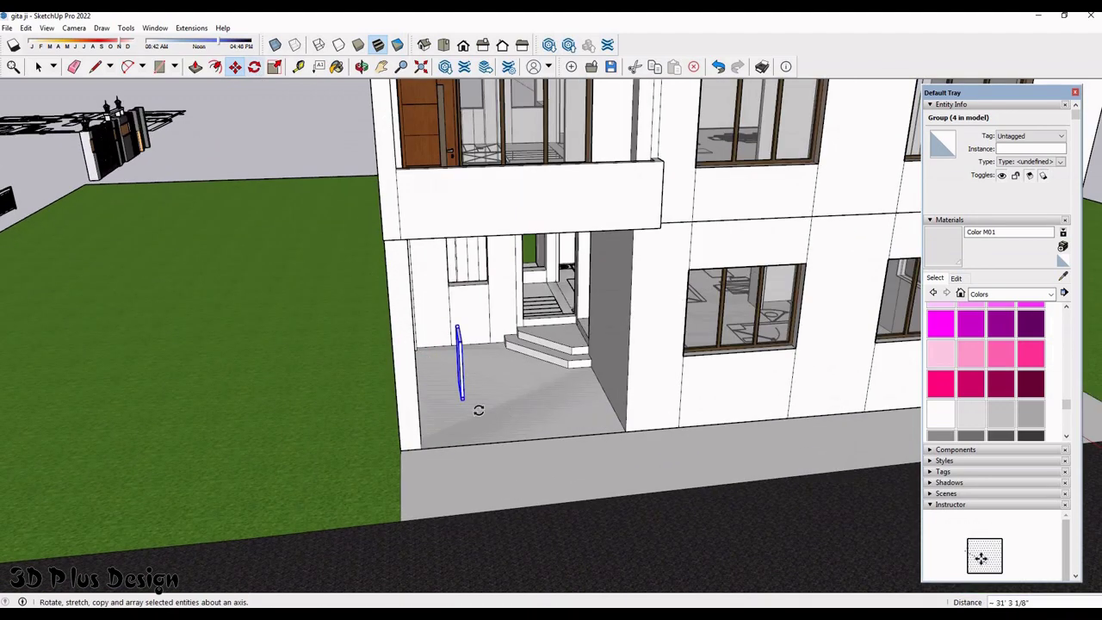
scroll(558, 463, "up", 3)
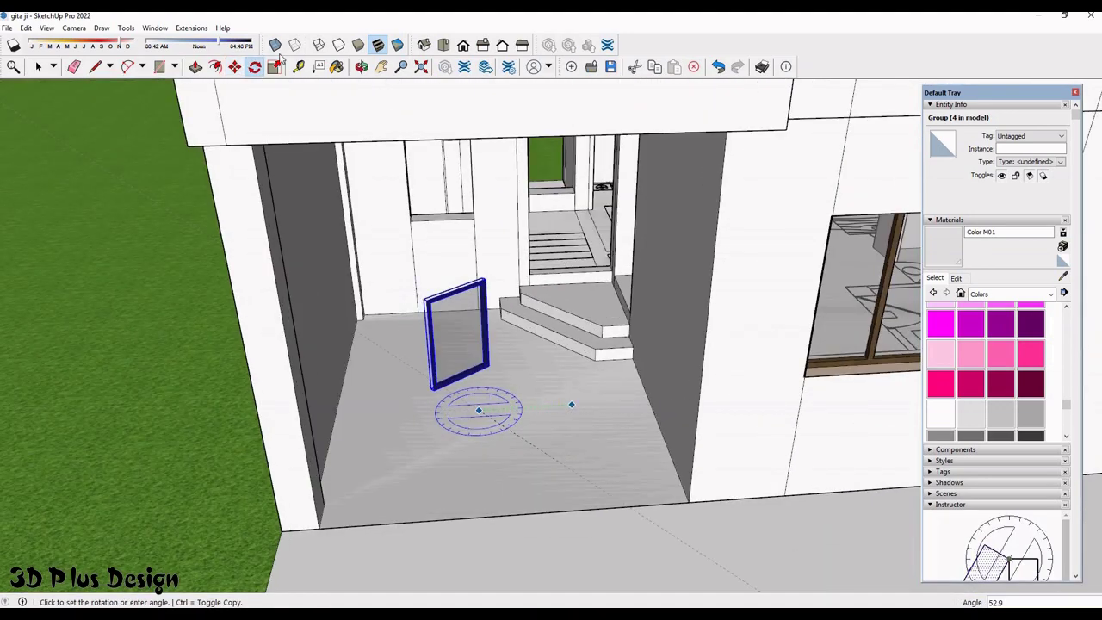
key("m")
scroll(560, 409, "up", 2)
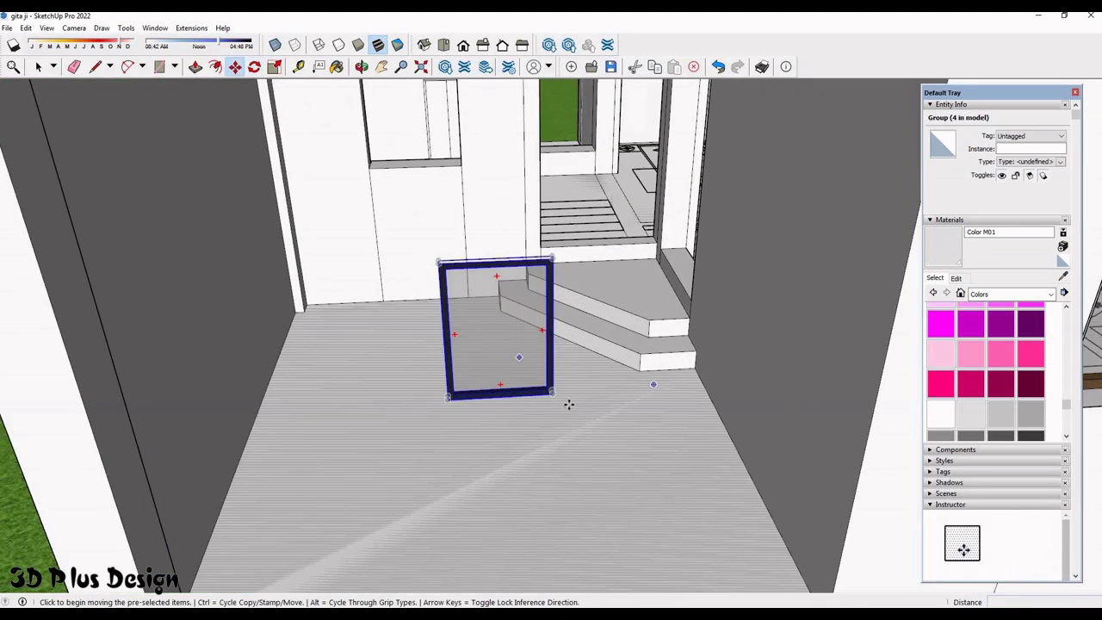
scroll(568, 402, "up", 2)
left_click(526, 238)
scroll(525, 248, "down", 3)
scroll(525, 249, "up", 3)
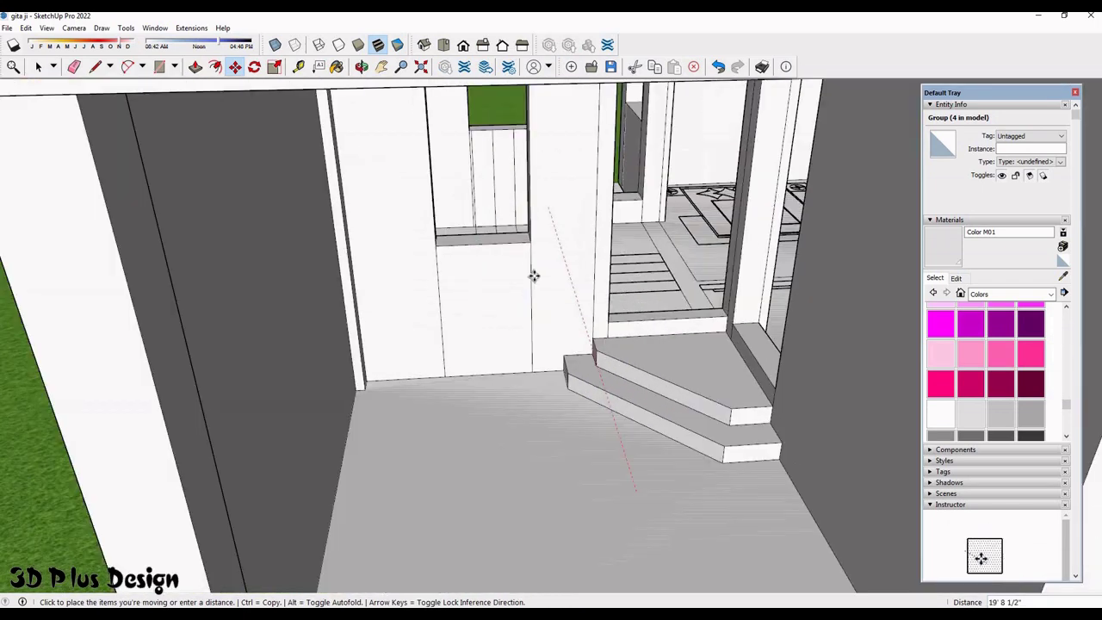
scroll(534, 273, "up", 2)
scroll(548, 254, "down", 3)
scroll(548, 249, "up", 5)
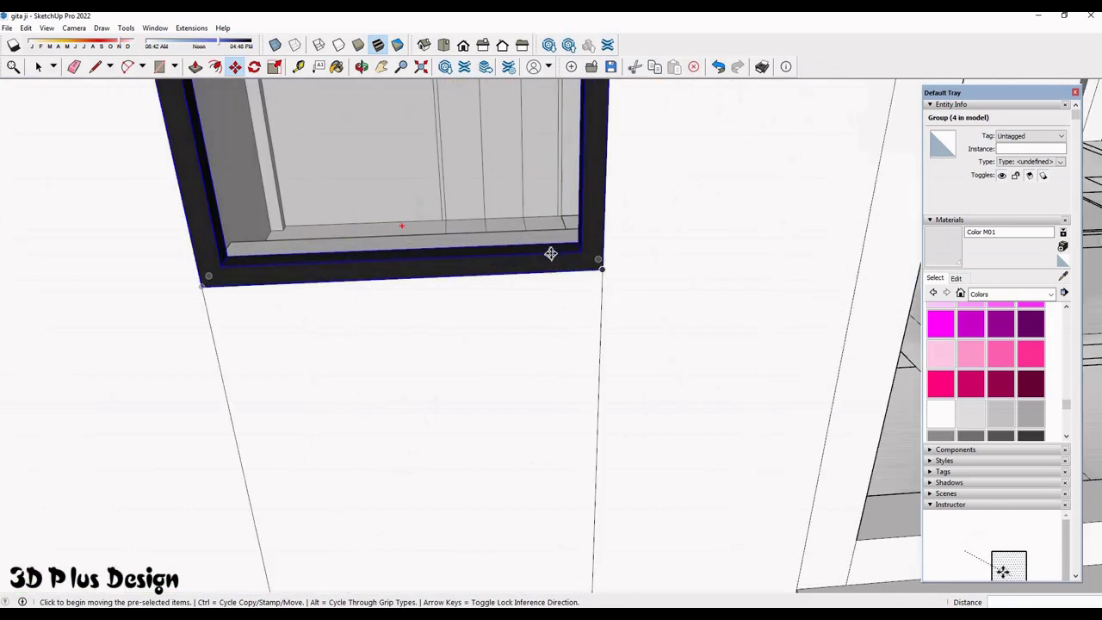
- Drop the frame by its corner into the porch's inner wall beside the entrance
left_click(545, 255)
left_click(582, 349)
scroll(512, 307, "down", 3)
scroll(544, 347, "up", 3)
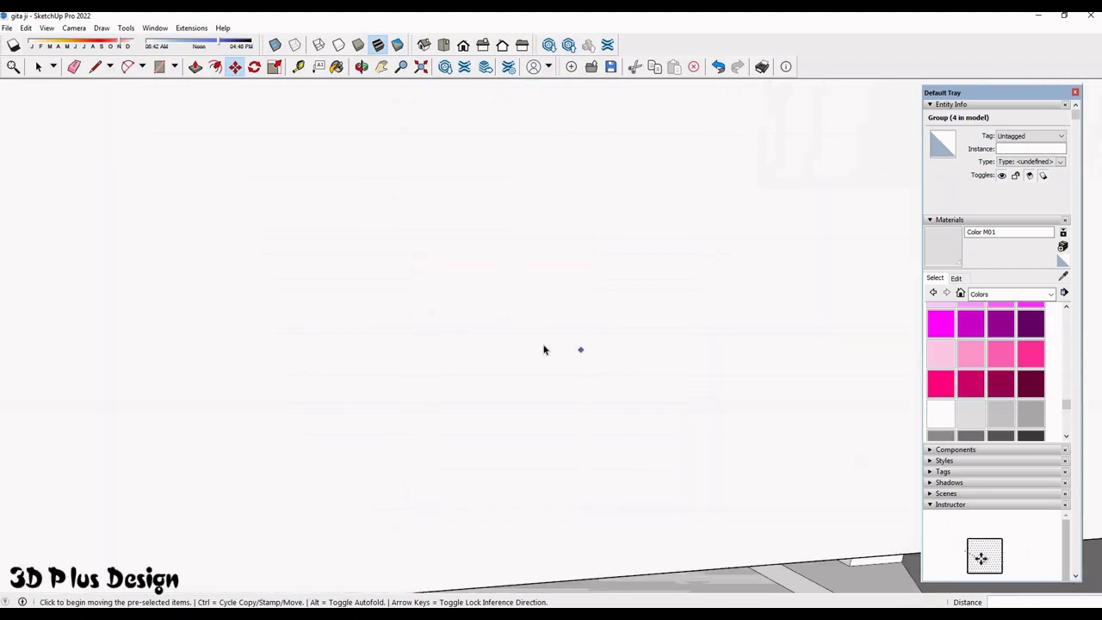
scroll(554, 347, "down", 3)
scroll(533, 237, "up", 2)
key("space")
- Rescale the porch window frame to fit its opening beside the stairwell
scroll(533, 237, "down", 3)
scroll(538, 276, "up", 2)
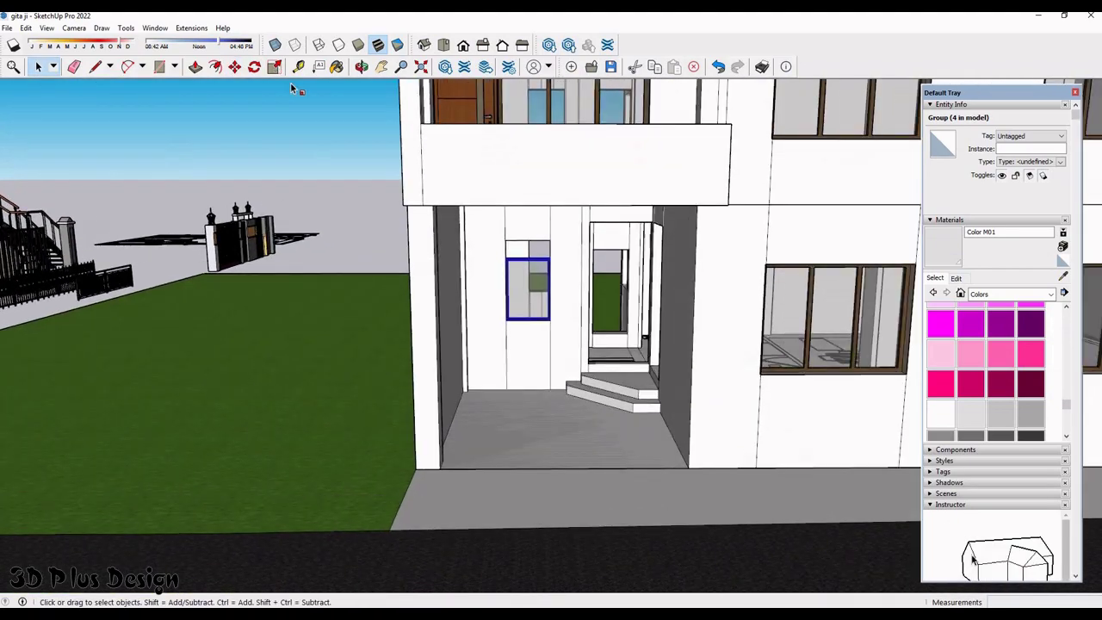
scroll(545, 310, "up", 2)
scroll(551, 293, "up", 2)
scroll(551, 293, "up", 3)
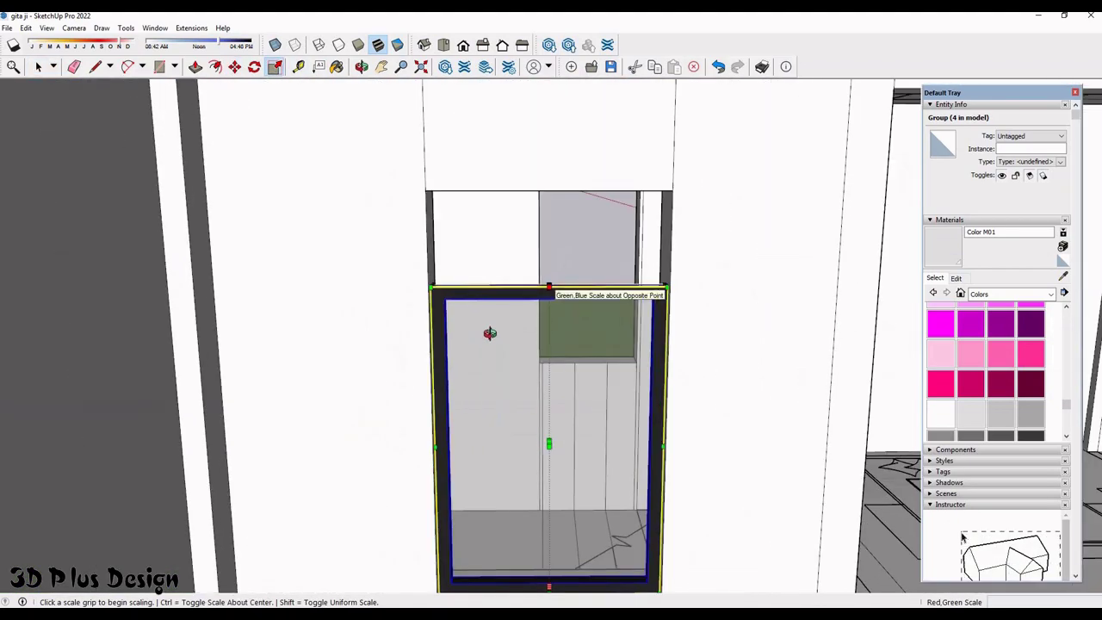
scroll(517, 319, "up", 2)
middle_click_drag(554, 301, 556, 287)
scroll(551, 288, "up", 2)
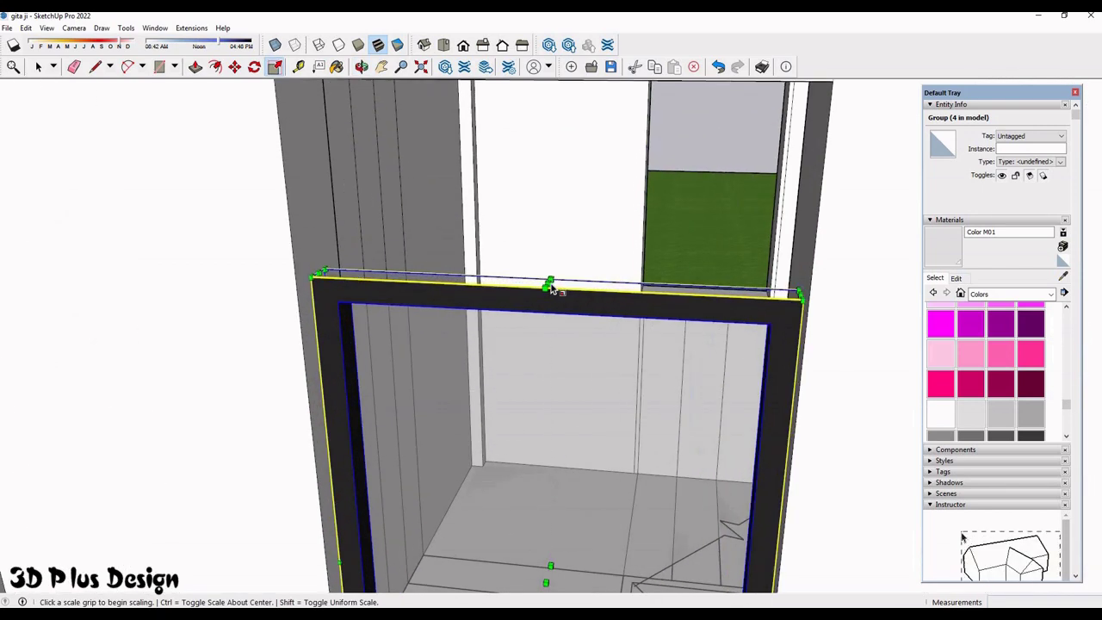
scroll(549, 281, "down", 2)
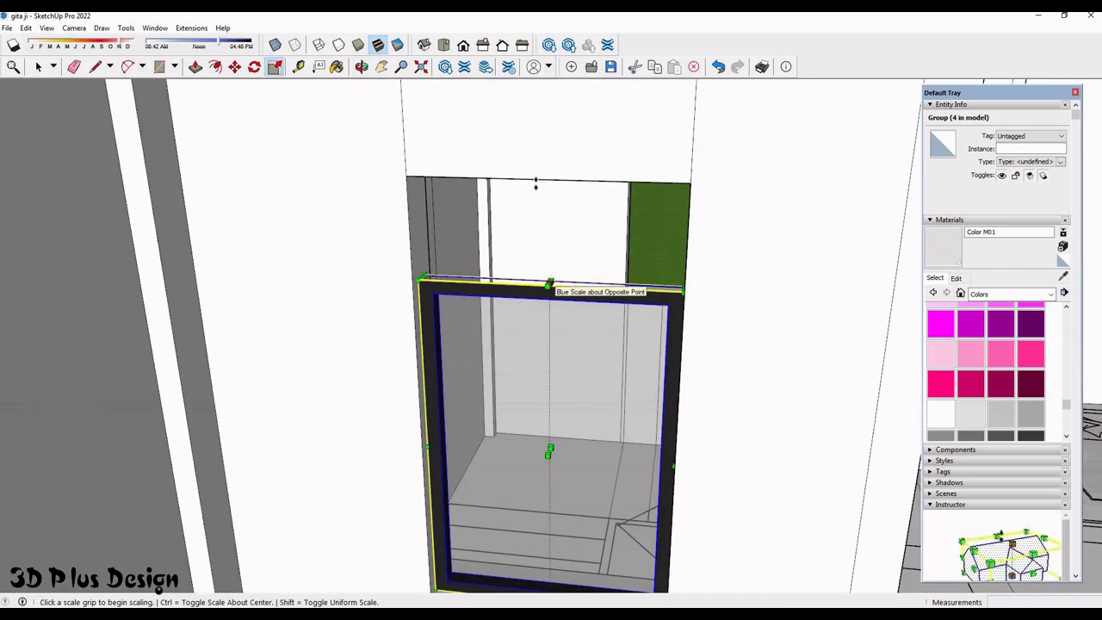
key("space")
- Zoom out to view the whole building
scroll(534, 328, "down", 3)
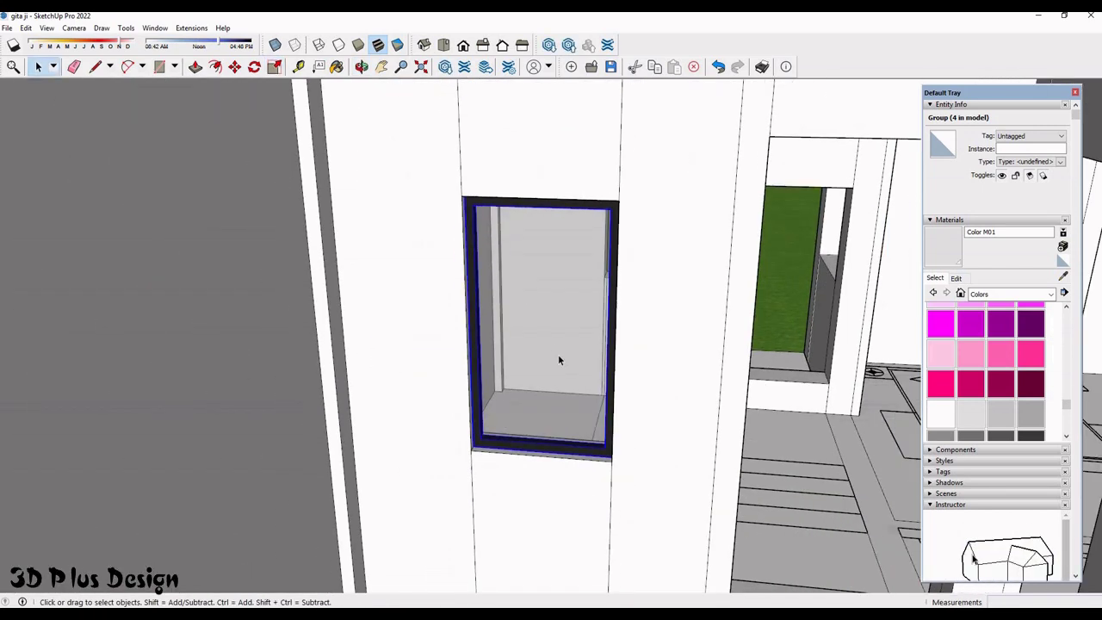
scroll(540, 376, "up", 3)
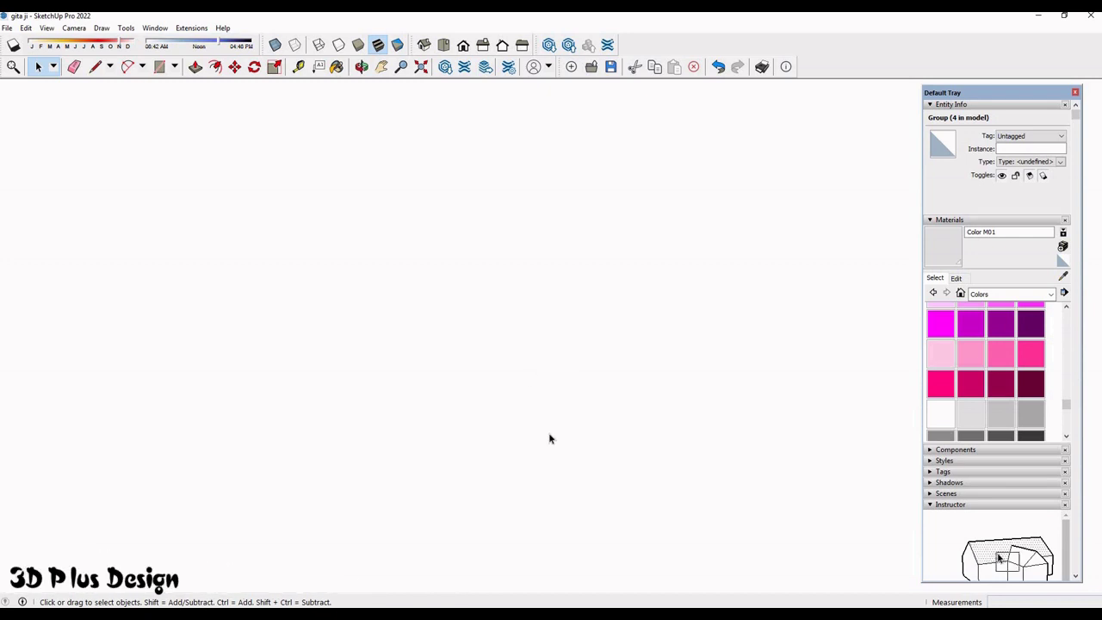
scroll(474, 422, "down", 2)
scroll(501, 367, "down", 1)
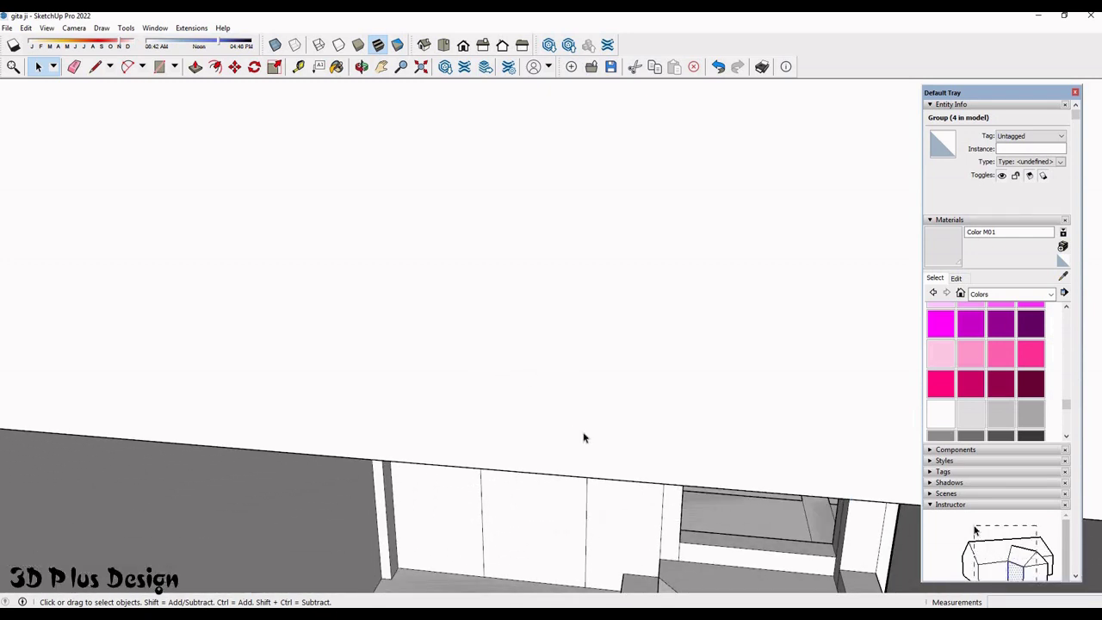
scroll(583, 437, "down", 1)
scroll(620, 421, "down", 1)
scroll(571, 387, "down", 3)
scroll(584, 370, "down", 2)
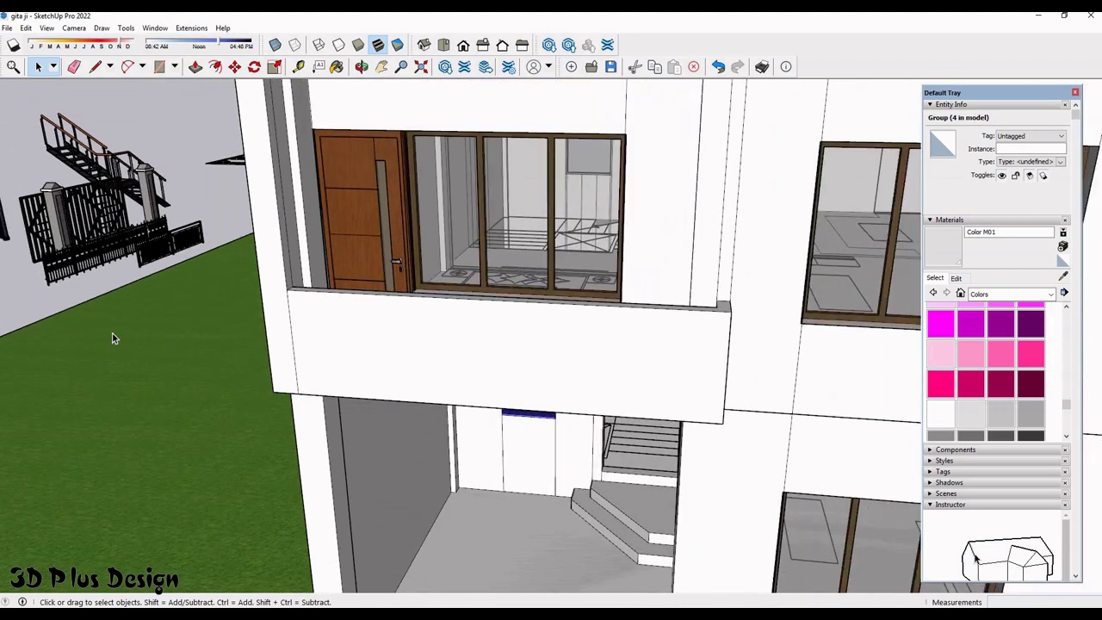
scroll(531, 309, "down", 1)
scroll(470, 323, "down", 1)
- Select the wooden double door group among the loose components on the site
scroll(383, 281, "down", 3)
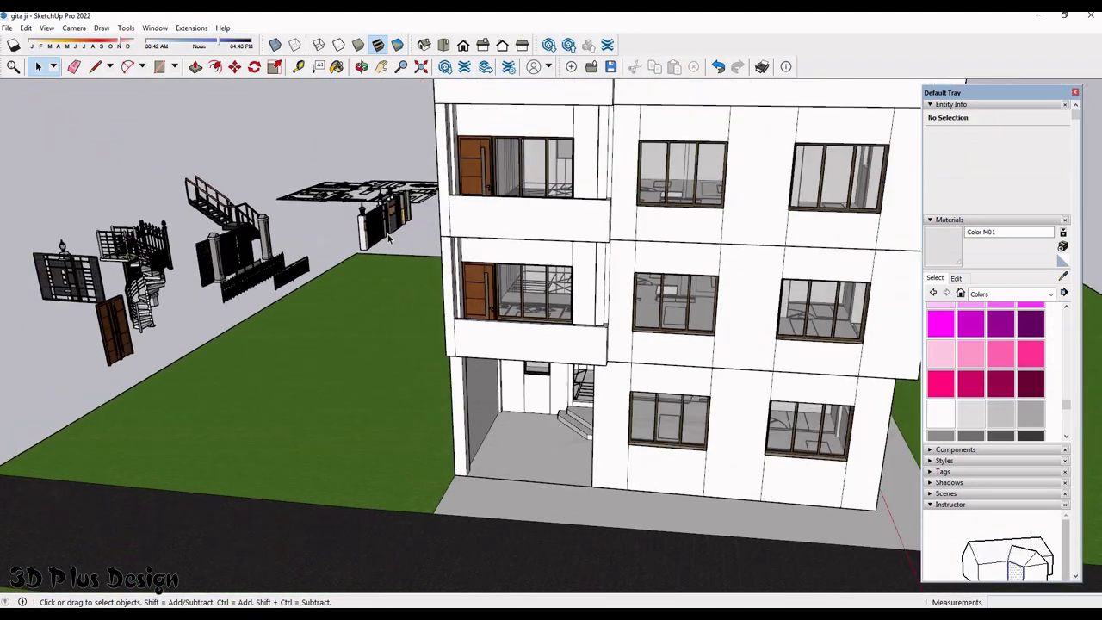
middle_click_drag(383, 281, 370, 258)
left_click(388, 225)
scroll(362, 297, "down", 3)
scroll(362, 294, "down", 3)
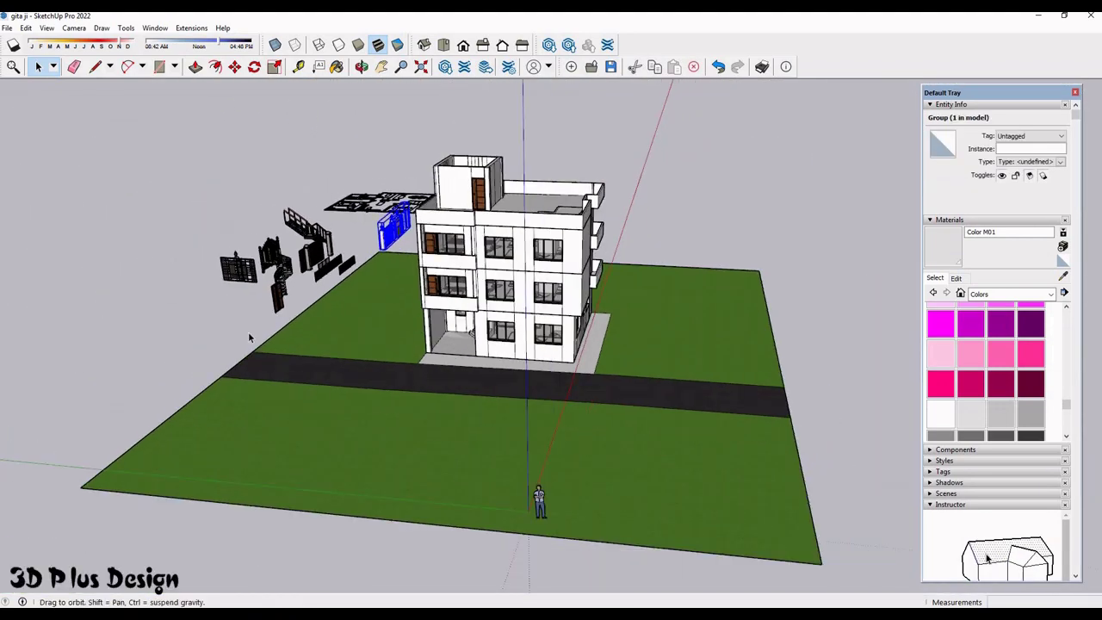
scroll(284, 224, "up", 2)
scroll(228, 154, "up", 2)
scroll(227, 154, "up", 2)
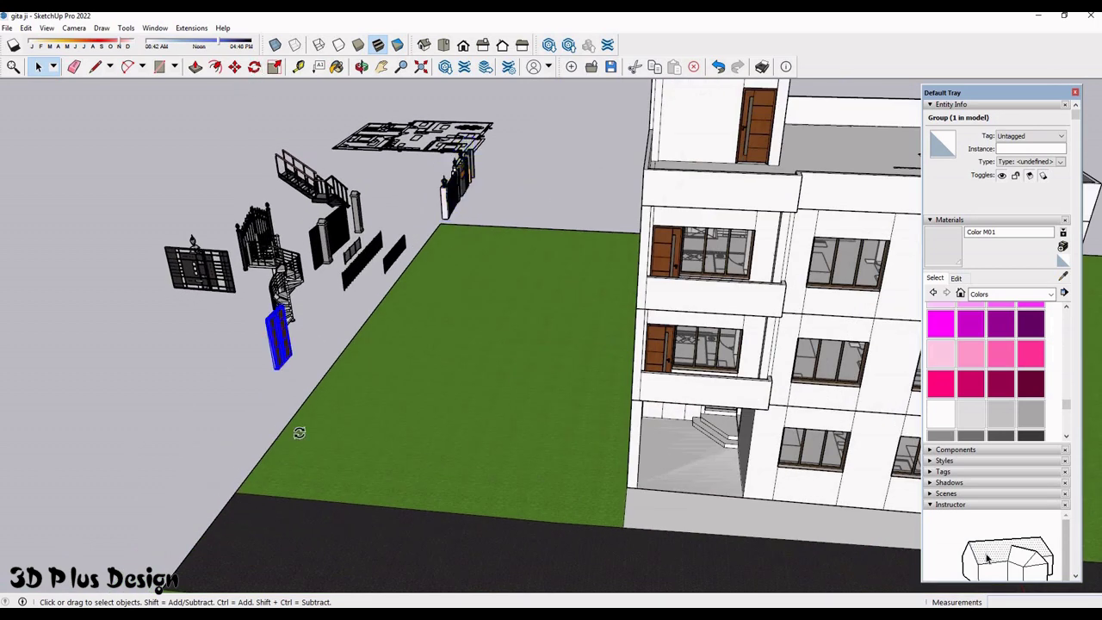
scroll(235, 415, "up", 2)
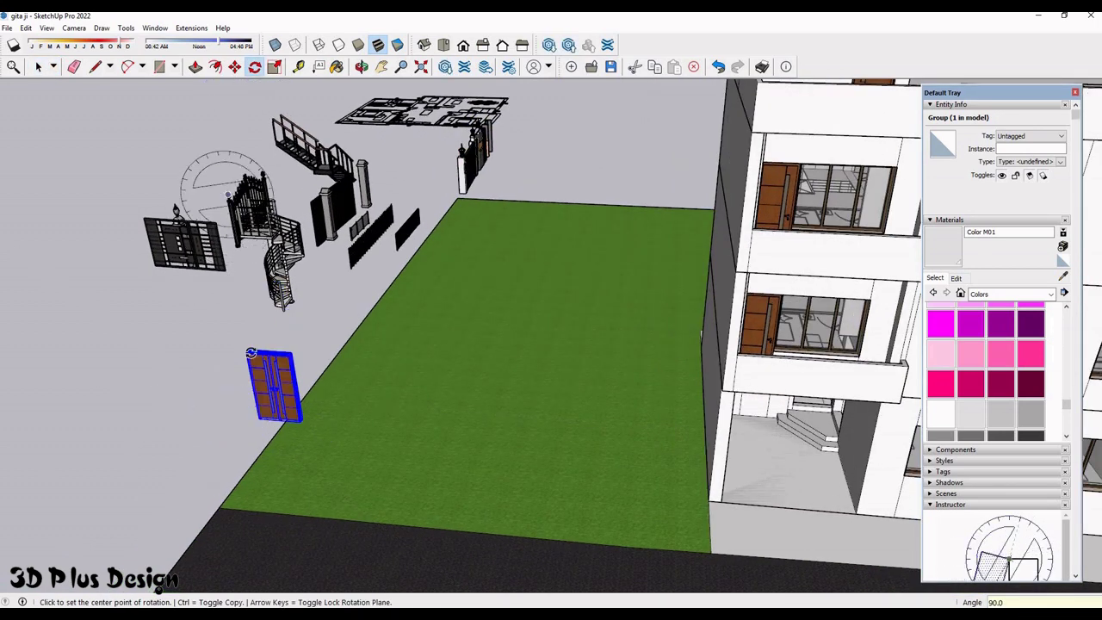
scroll(307, 443, "up", 2)
scroll(303, 443, "up", 2)
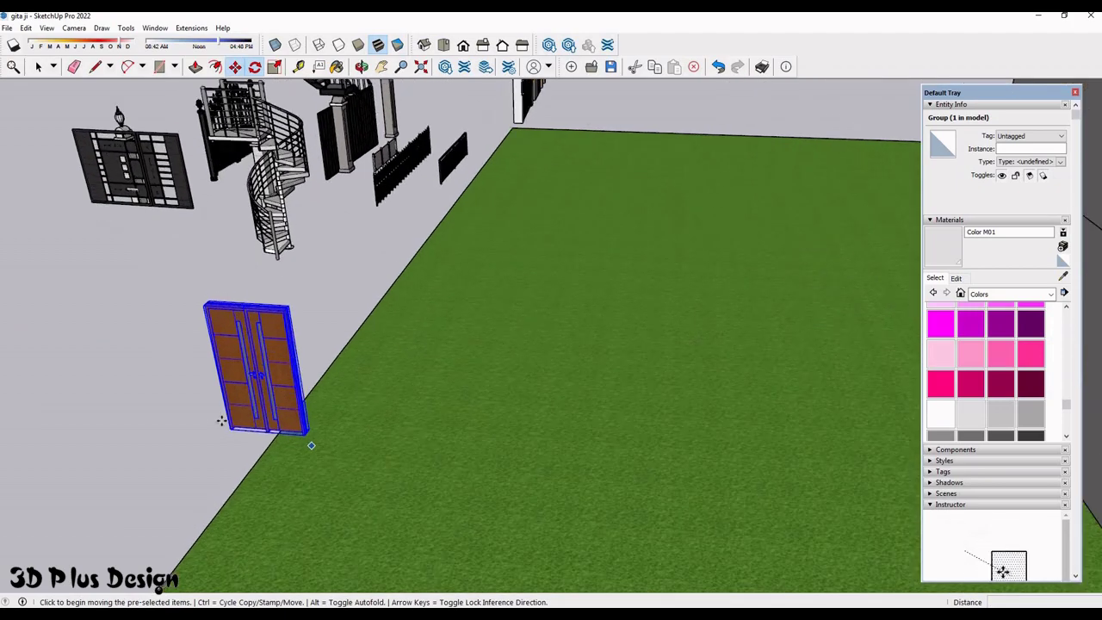
scroll(233, 394, "up", 2)
- Set the 90°-rotated door into the entrance doorway at the top of the porch steps
left_click(234, 394)
scroll(245, 390, "down", 2)
scroll(654, 394, "down", 1)
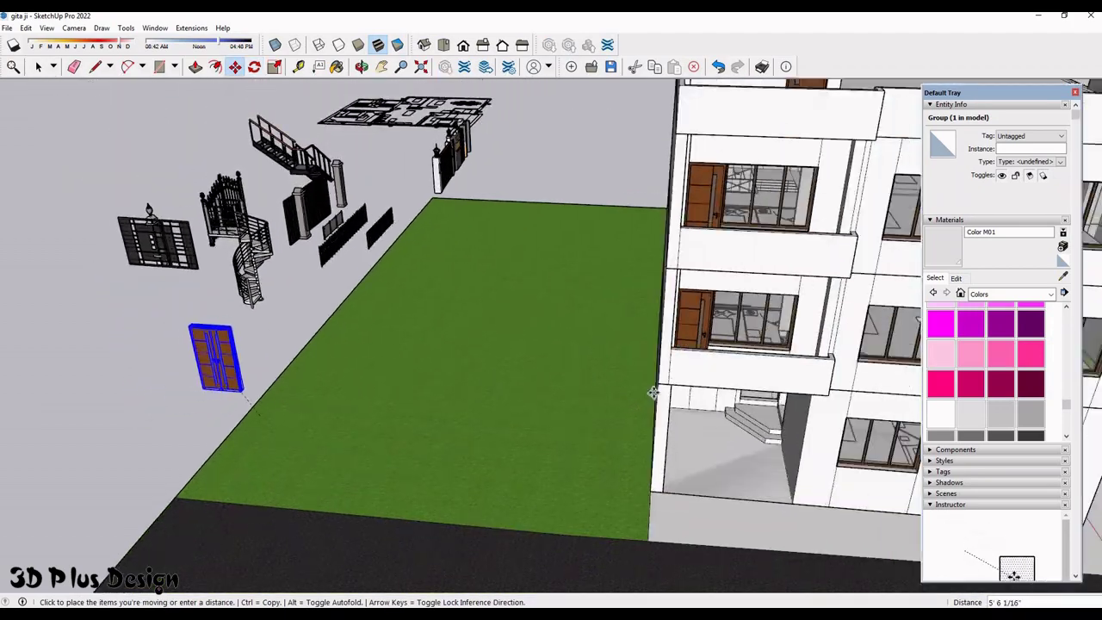
scroll(654, 394, "down", 1)
scroll(663, 392, "up", 3)
scroll(664, 395, "up", 2)
scroll(668, 398, "up", 2)
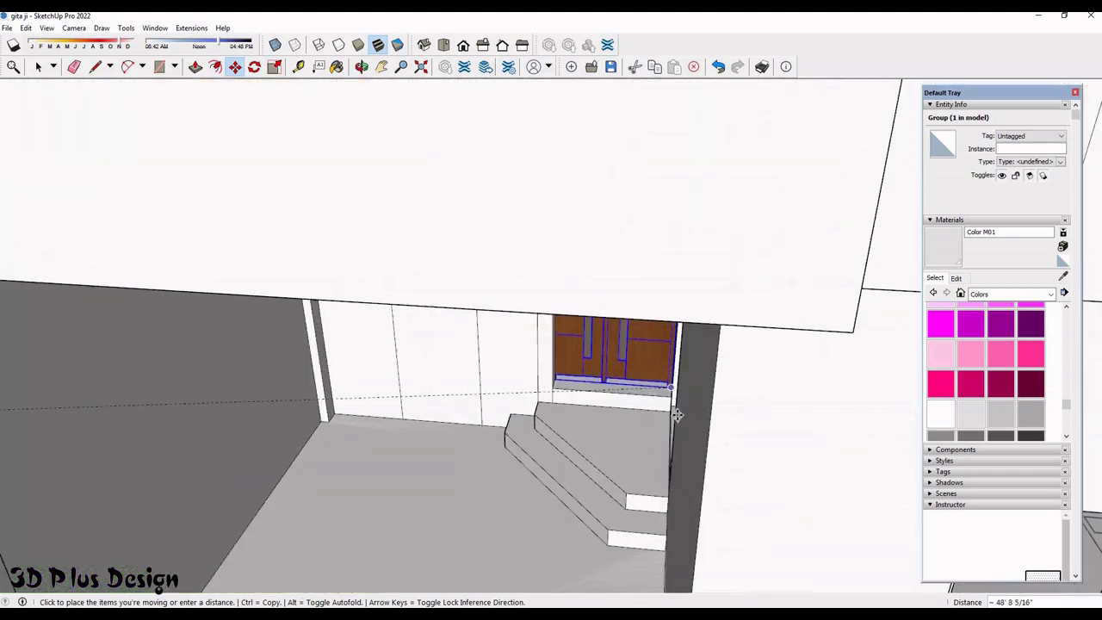
scroll(671, 409, "up", 2)
scroll(674, 416, "up", 1)
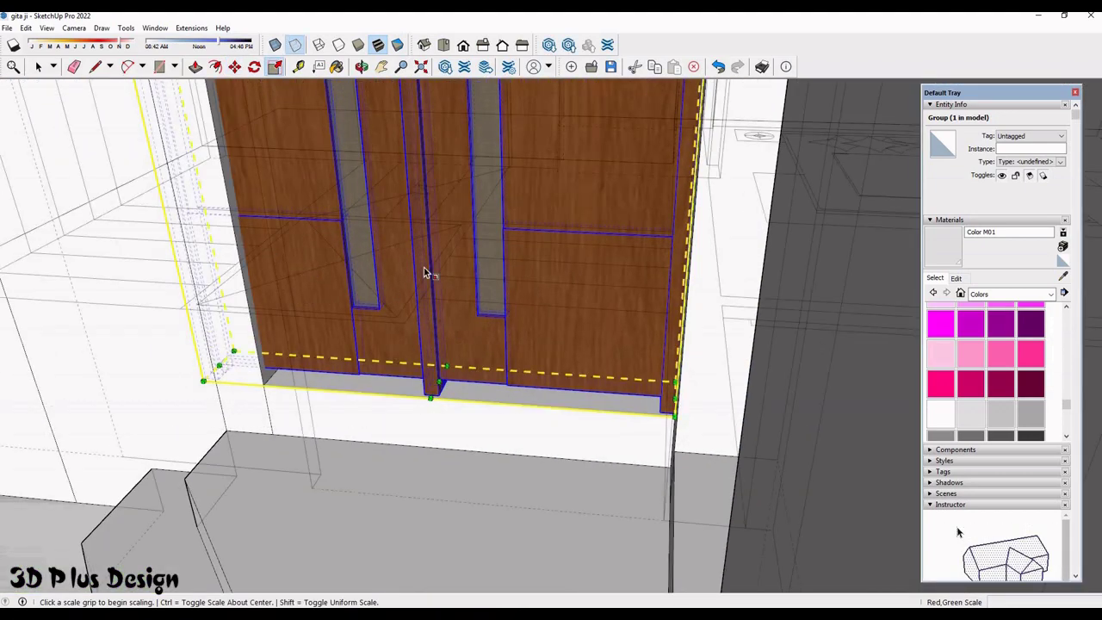
- Inspect the entrance door from several angles and abandon a trial width stretch
scroll(425, 273, "down", 1)
mouse_move(246, 319)
middle_mouse_down()
mouse_move(468, 241)
mouse_move(560, 321)
mouse_move(455, 322)
mouse_move(640, 345)
mouse_move(438, 373)
mouse_move(504, 313)
mouse_move(500, 258)
mouse_move(437, 243)
middle_mouse_up()
scroll(393, 320, "down", 2)
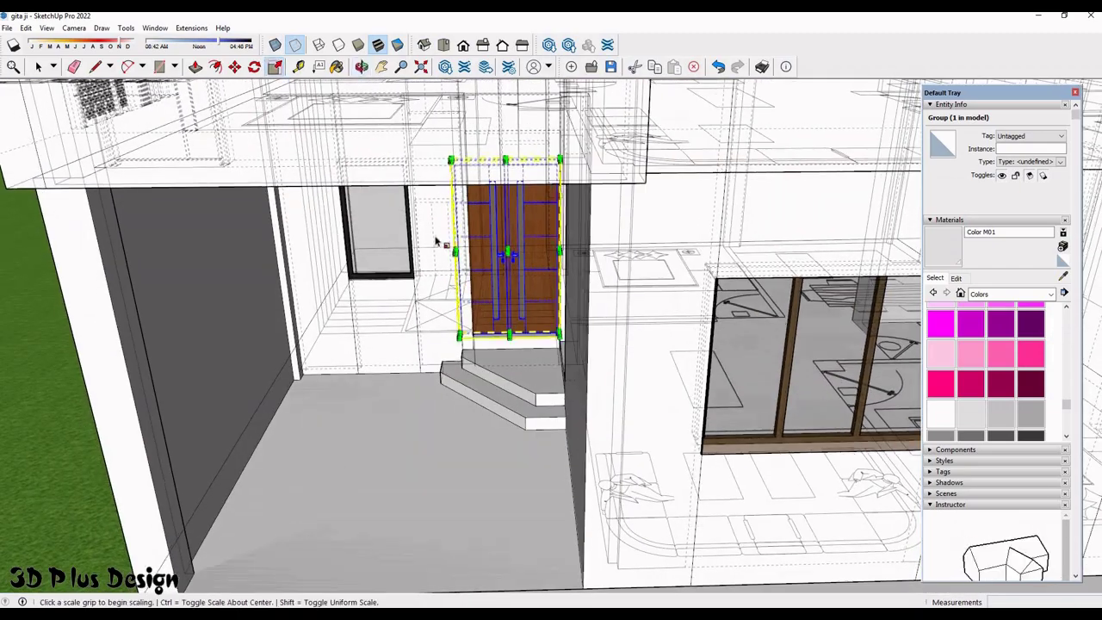
scroll(437, 243, "up", 3)
scroll(437, 241, "up", 3)
left_click(438, 239)
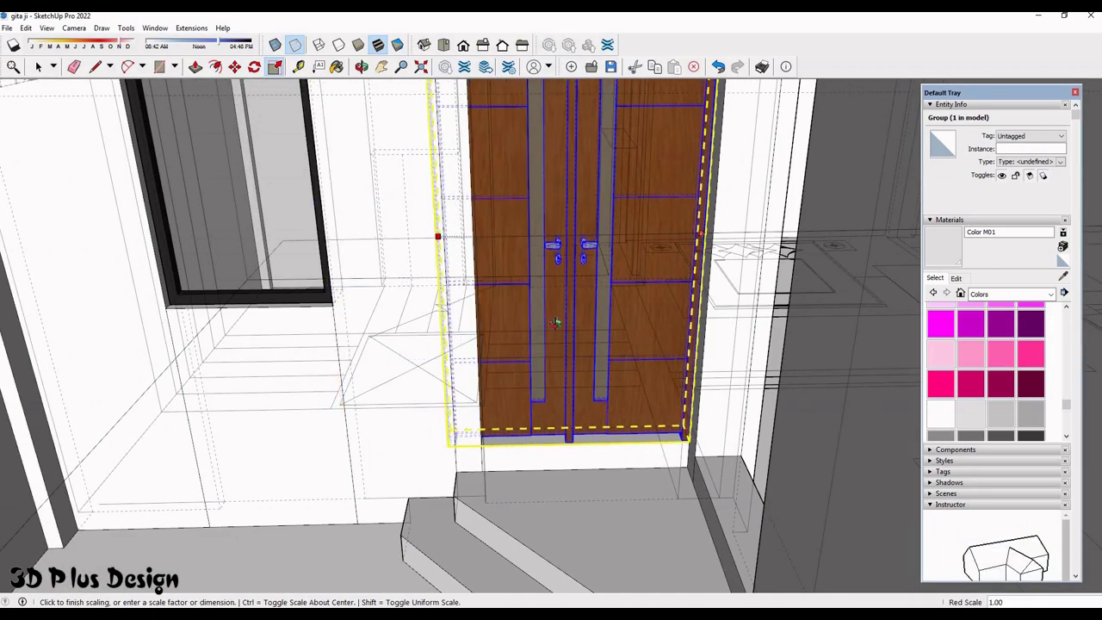
key("Escape")
scroll(638, 312, "down", 3)
mouse_move(603, 450)
middle_mouse_down()
mouse_move(642, 161)
mouse_move(607, 414)
mouse_move(611, 368)
middle_mouse_up()
scroll(602, 414, "down", 2)
scroll(617, 343, "up", 2)
scroll(611, 369, "up", 2)
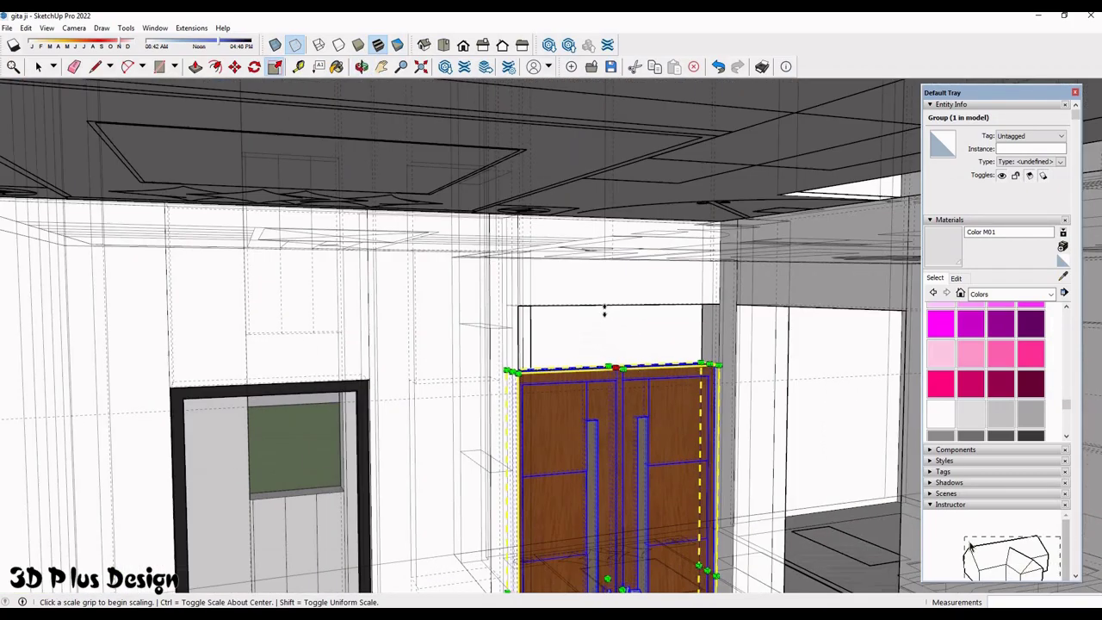
key("Escape")
scroll(654, 460, "down", 5)
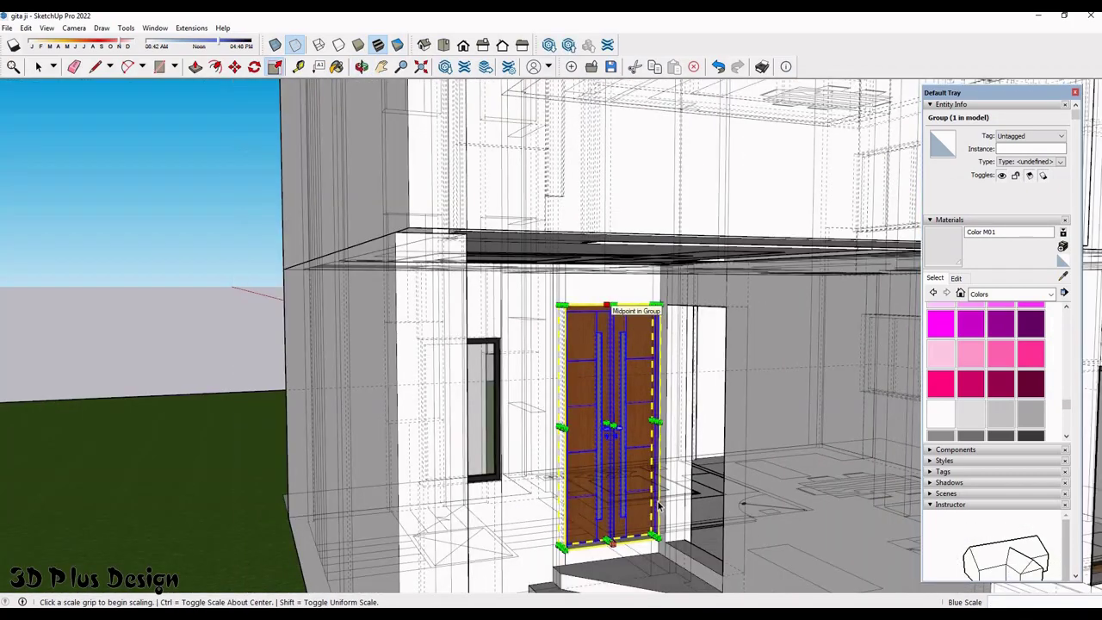
key("space")
- Rotate the side door 90° about a pivot on the entrance step
middle_click_drag(289, 95, 267, 84)
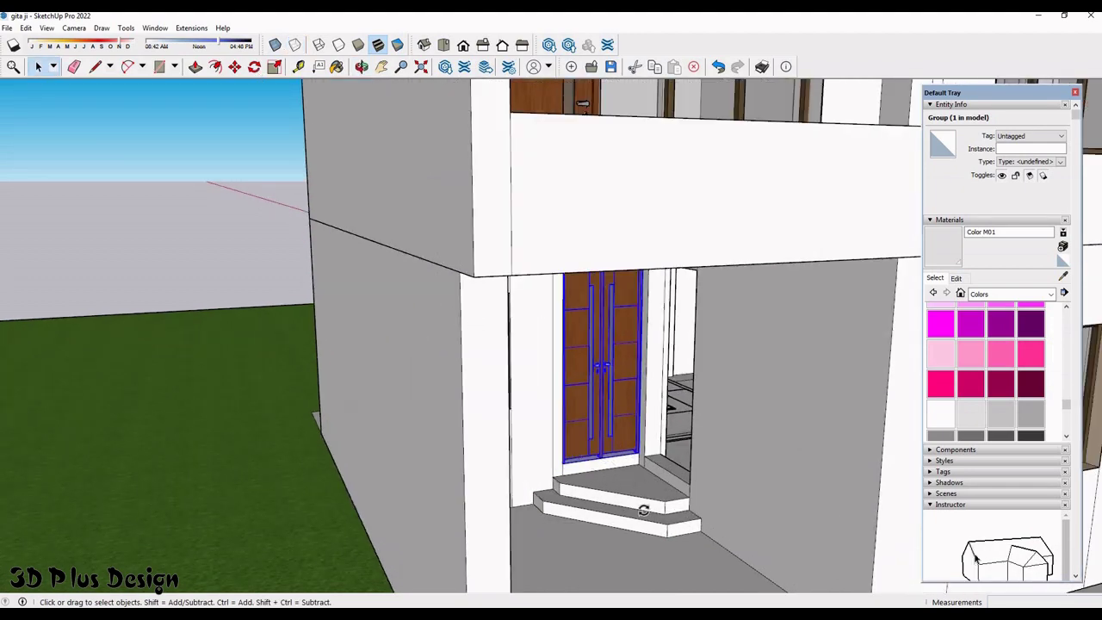
scroll(600, 490, "up", 2)
scroll(620, 504, "up", 3)
left_click(600, 489)
left_click(629, 485)
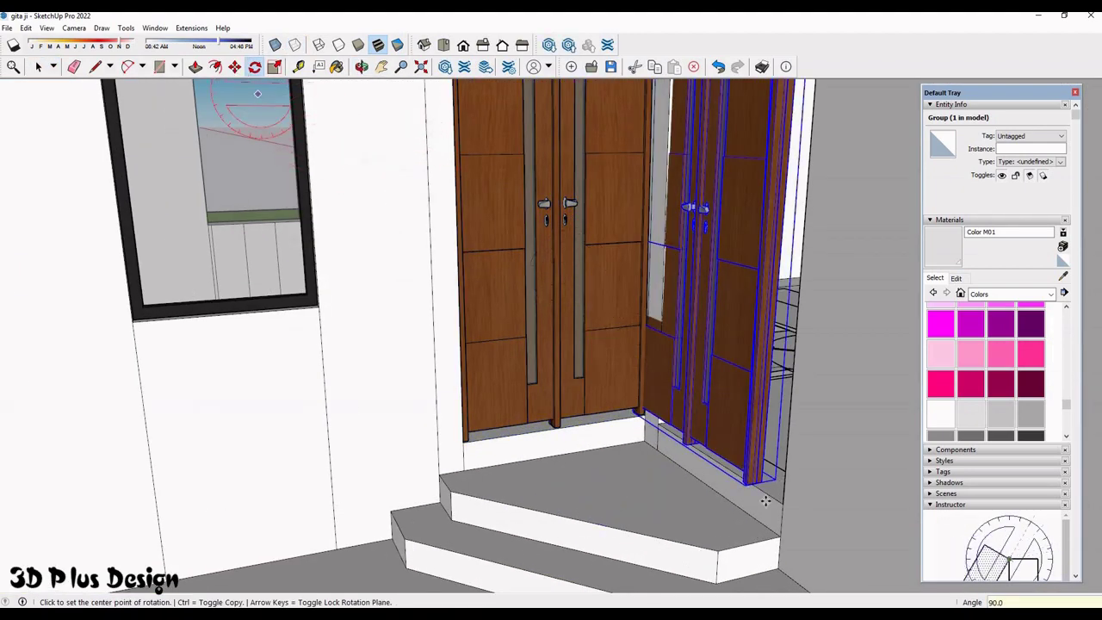
scroll(718, 485, "up", 2)
scroll(775, 508, "up", 2)
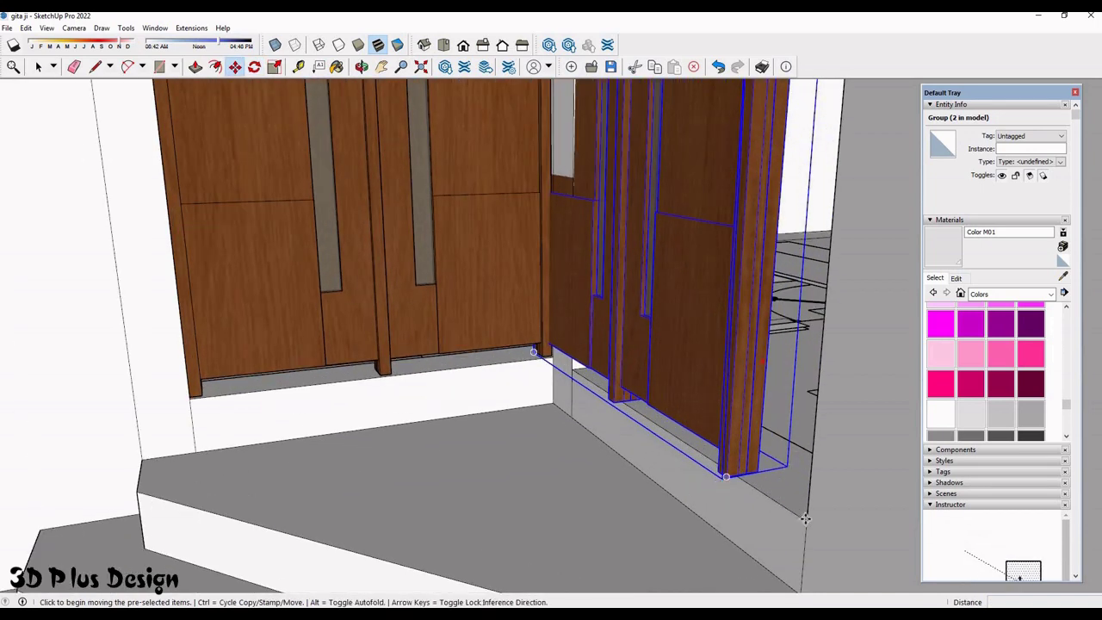
- Move the side door group so it aligns with the step corner in the doorway
left_click(805, 519)
scroll(758, 482, "up", 2)
scroll(712, 441, "up", 2)
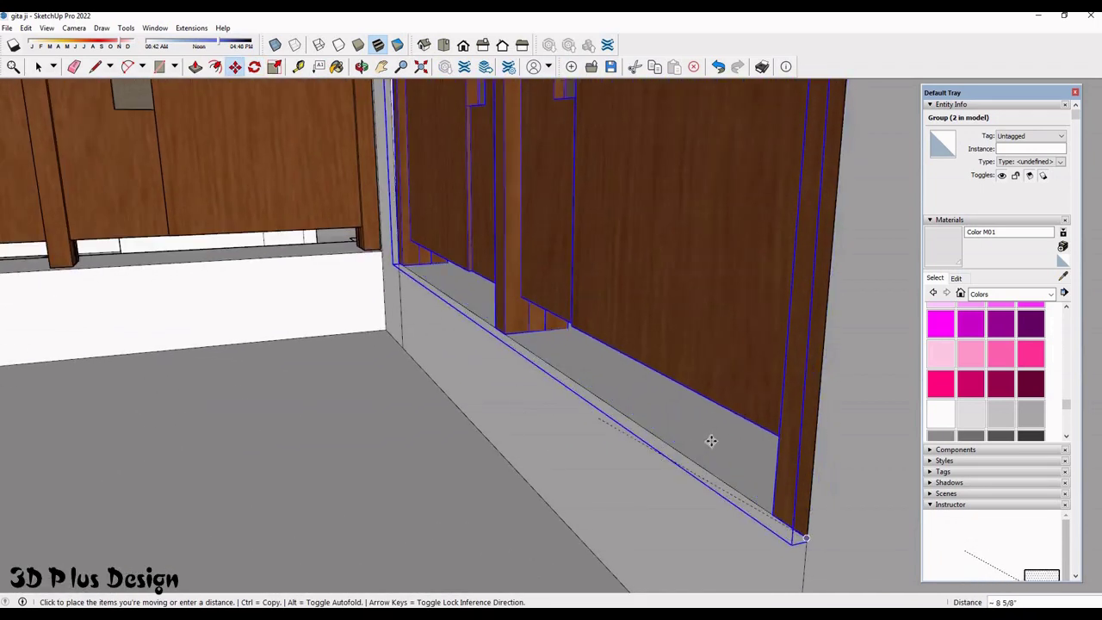
left_click(712, 441)
left_click(648, 427)
type("2")
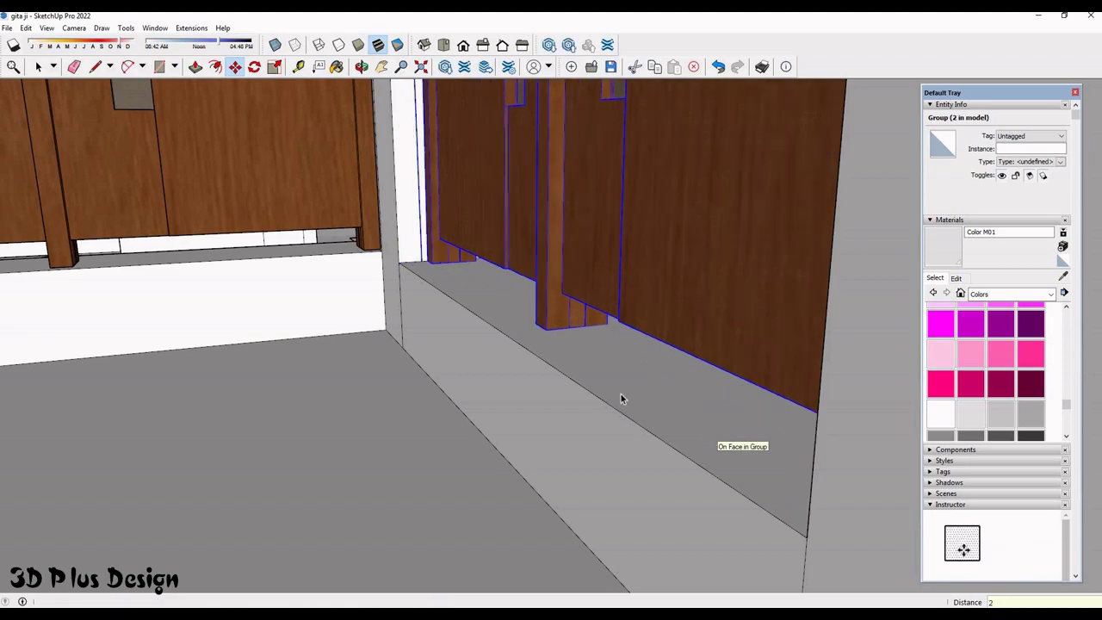
scroll(621, 394, "down", 2)
scroll(349, 290, "down", 3)
key("space")
scroll(660, 353, "down", 3)
- Orbit out to the building overview and enter the rooftop stair room group for editing
scroll(388, 371, "down", 2)
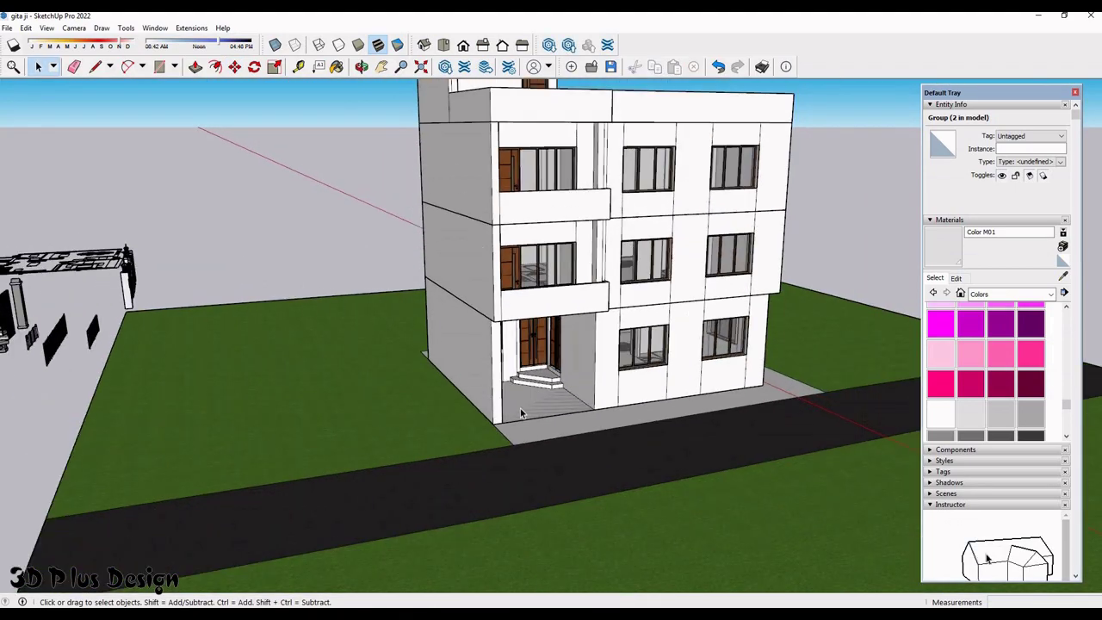
mouse_move(389, 371)
middle_mouse_down()
mouse_move(617, 402)
mouse_move(344, 327)
mouse_move(616, 306)
middle_mouse_up()
scroll(326, 317, "down", 2)
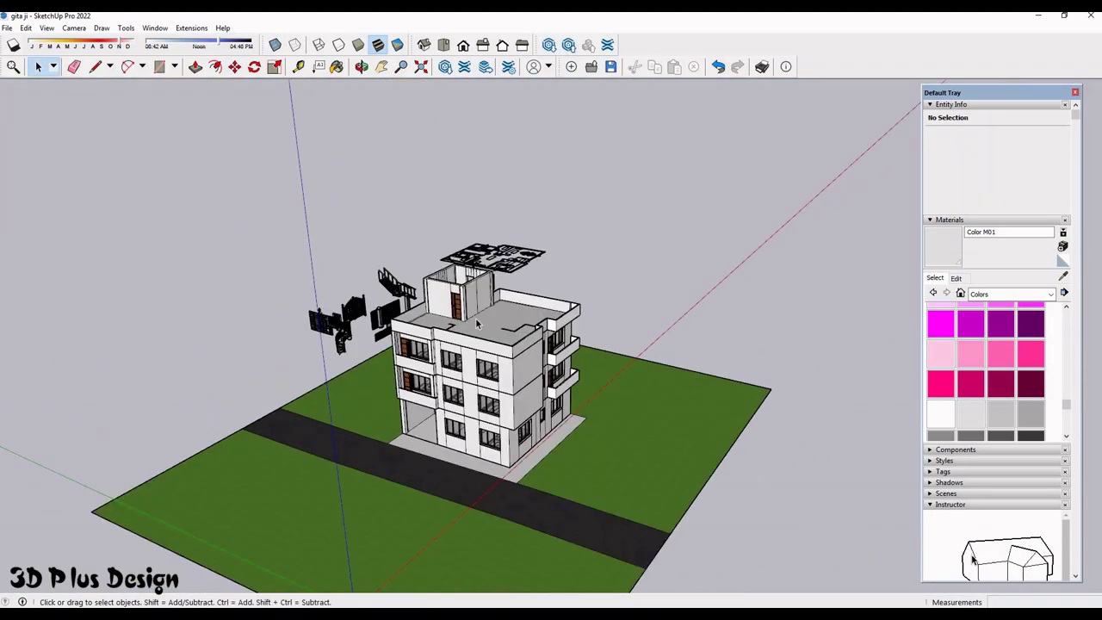
scroll(616, 305, "up", 2)
scroll(617, 305, "up", 2)
scroll(617, 306, "up", 2)
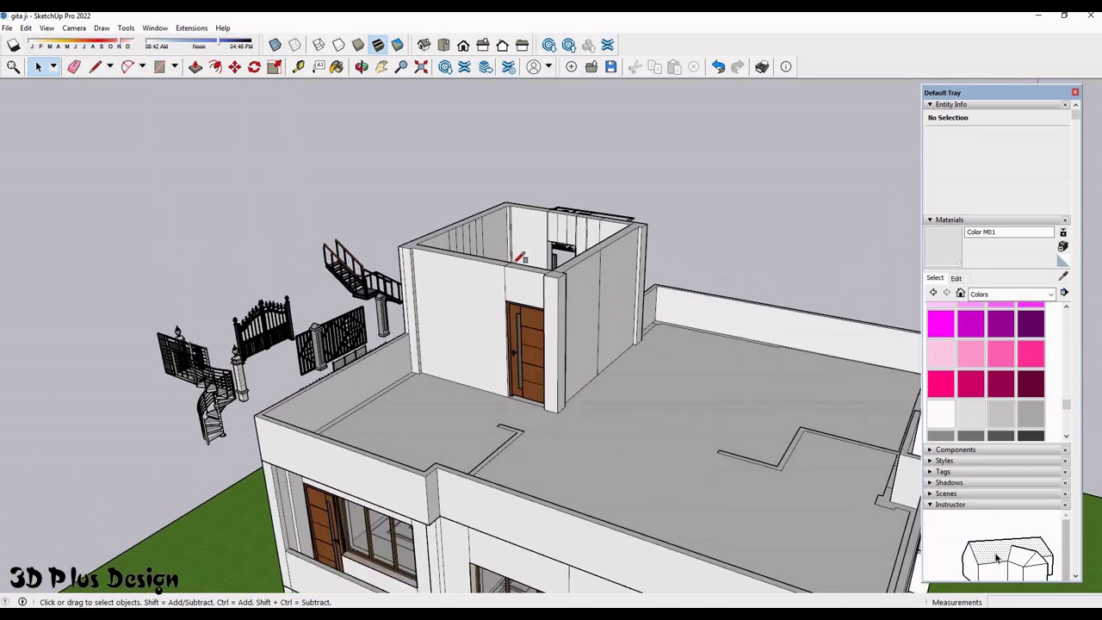
double_click(524, 239)
- Draw a flat rectangular roof face over the stair room walls and exit the group
middle_click_drag(456, 192, 586, 239)
scroll(585, 238, "up", 2)
key("r")
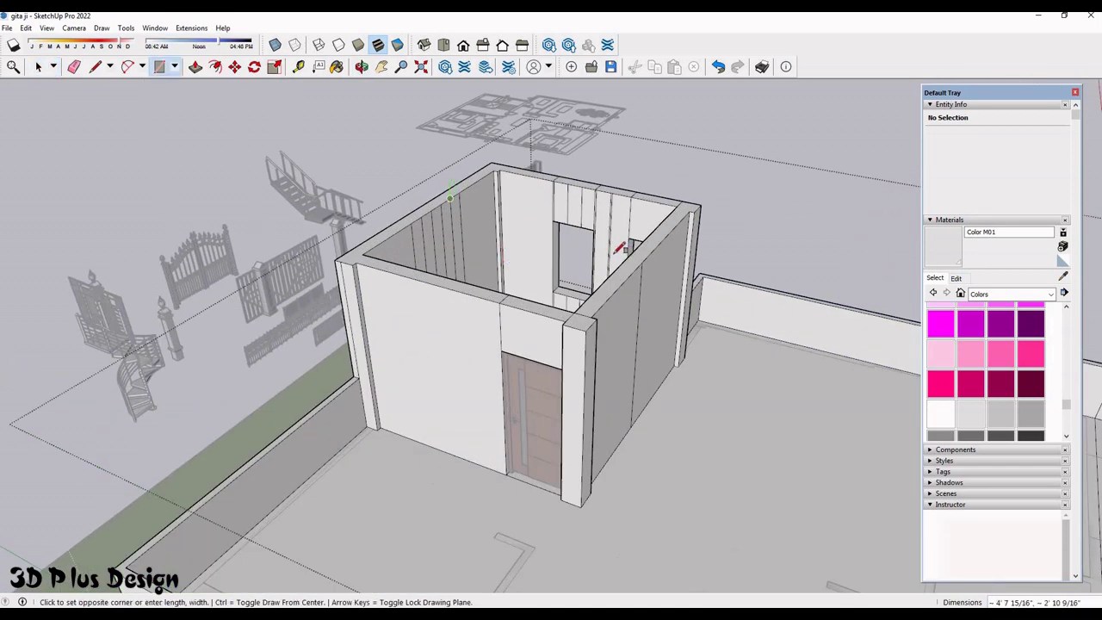
left_click(592, 232)
key("space")
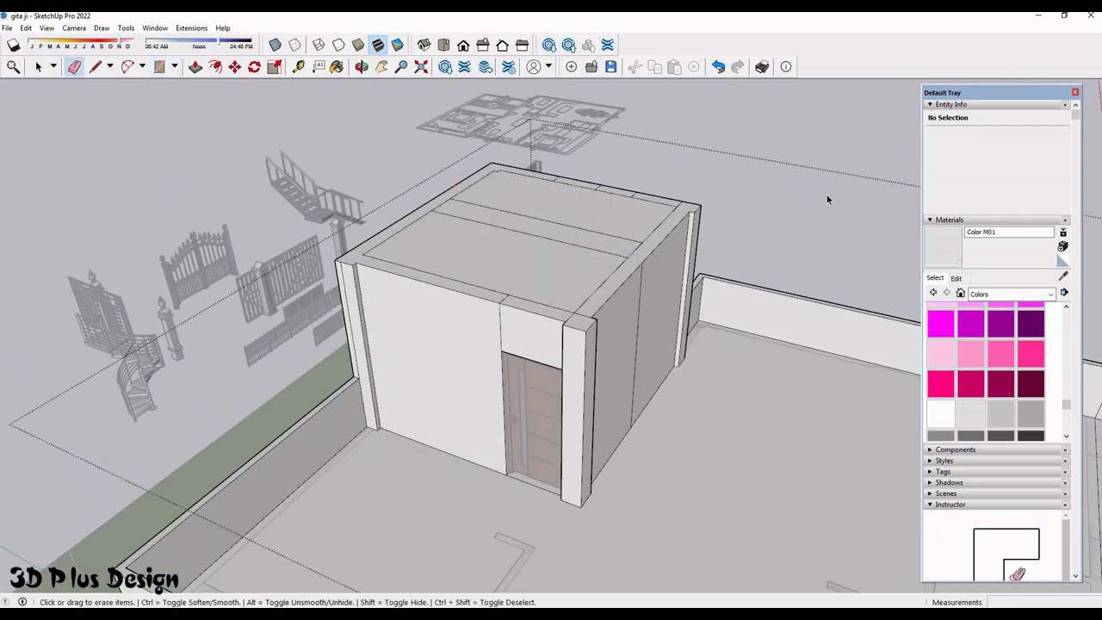
left_click(827, 194)
scroll(252, 224, "down", 3)
mouse_move(206, 222)
middle_mouse_down()
mouse_move(530, 264)
mouse_move(440, 201)
middle_mouse_up()
left_click(440, 201)
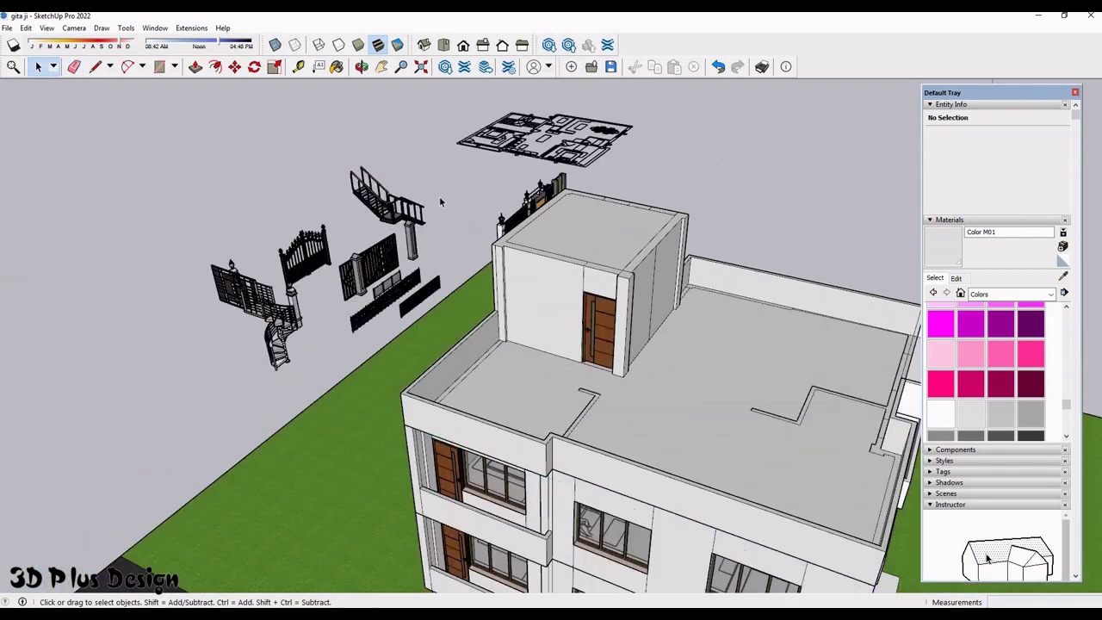
scroll(480, 406, "down", 5)
- Offset the ground slab's edge inward to form a border strip
mouse_move(480, 407)
middle_mouse_down()
mouse_move(654, 366)
mouse_move(504, 313)
middle_mouse_up()
scroll(668, 401, "up", 5)
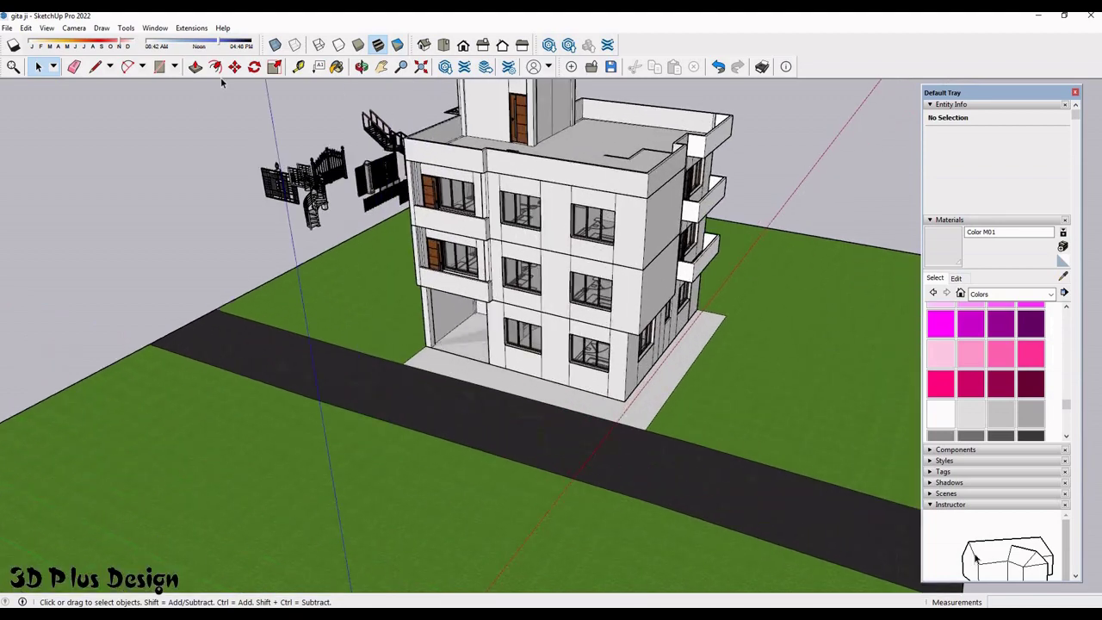
scroll(676, 400, "up", 2)
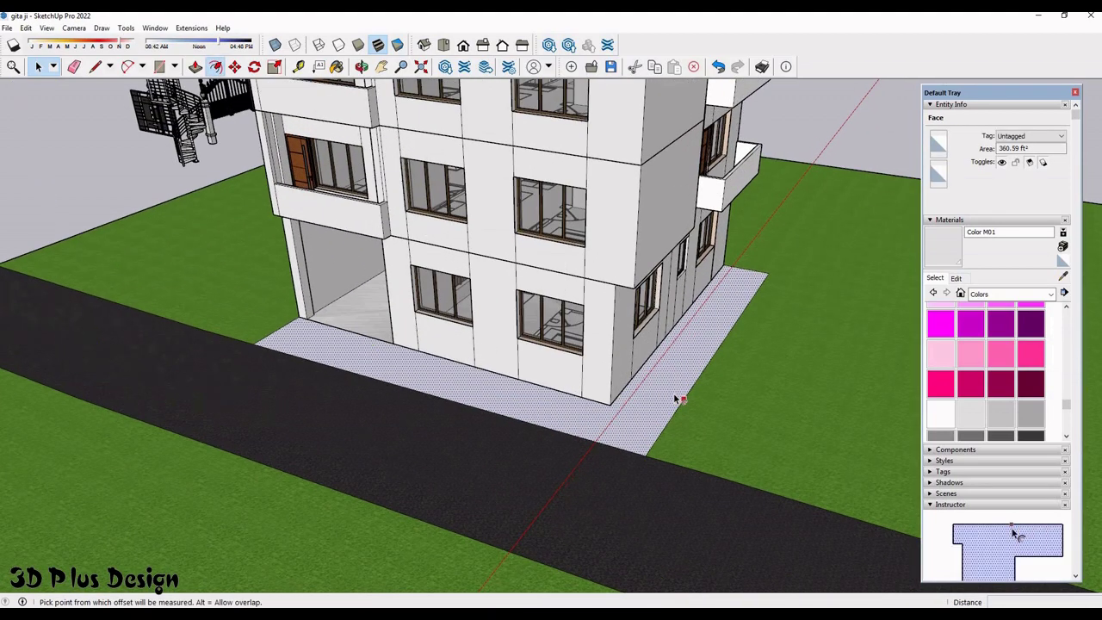
type("4")
key("Return")
key("space")
middle_click_drag(446, 393, 759, 374)
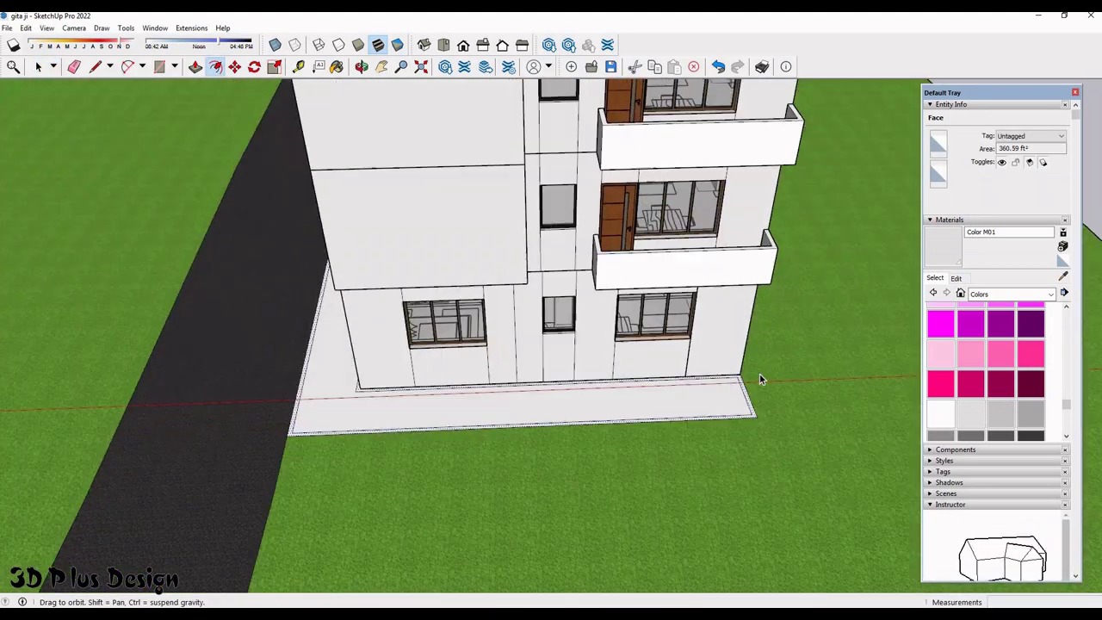
scroll(714, 362, "up", 3)
scroll(714, 362, "up", 3)
- Tidy the slab border lines with the Line tool
key("l")
scroll(714, 362, "up", 3)
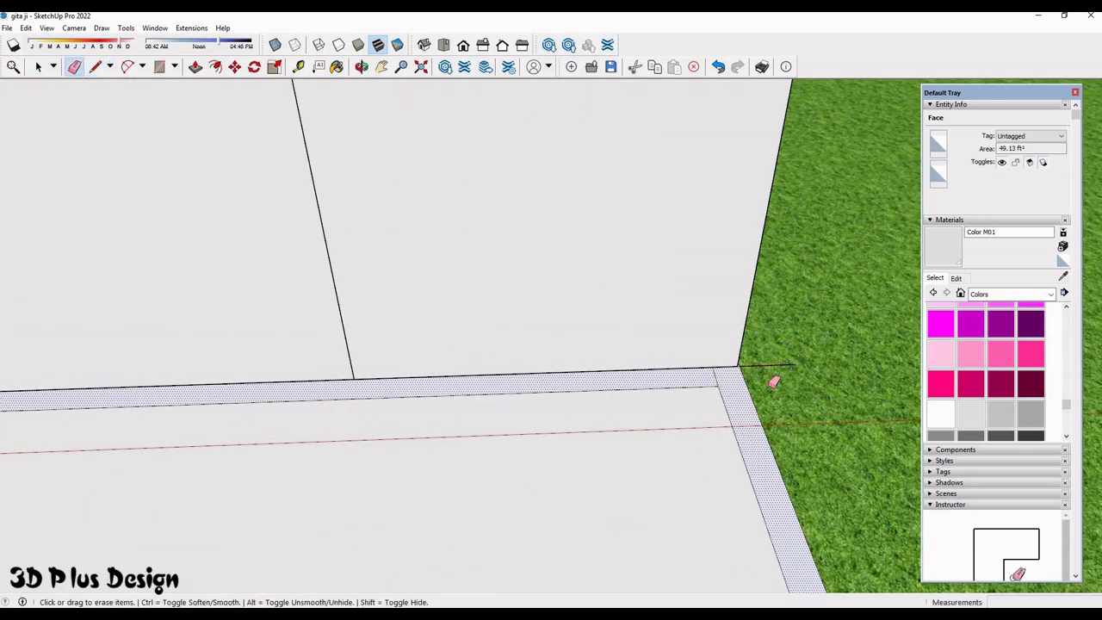
scroll(293, 365, "down", 5)
scroll(878, 347, "down", 3)
mouse_move(878, 347)
middle_mouse_down()
mouse_move(293, 475)
mouse_move(298, 497)
middle_mouse_up()
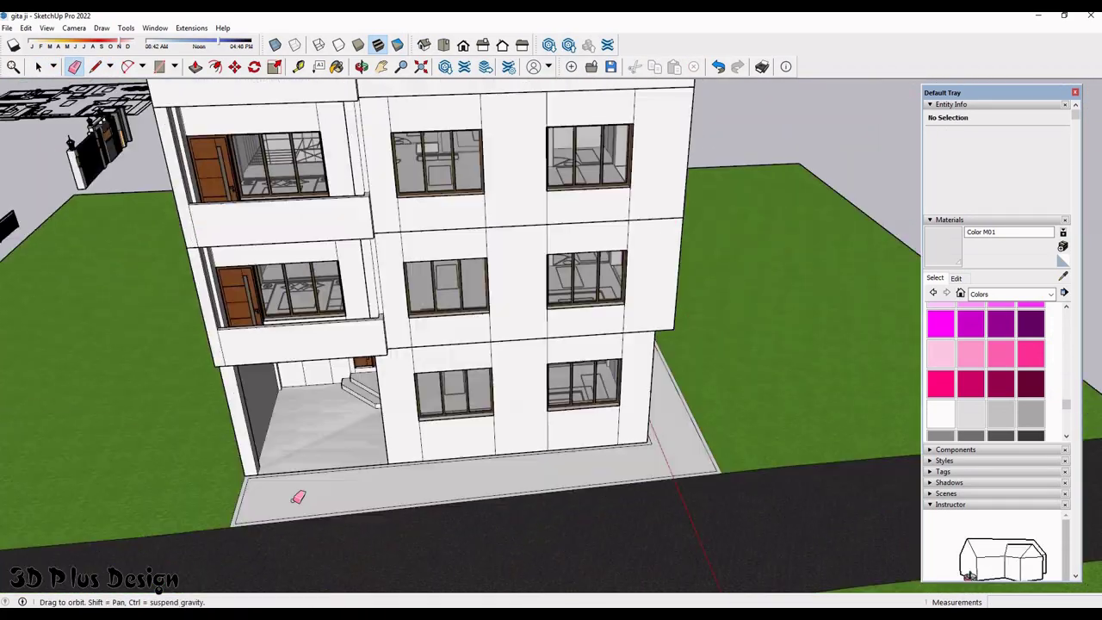
scroll(298, 497, "up", 3)
scroll(369, 459, "up", 3)
key("l")
scroll(296, 525, "down", 2)
scroll(376, 462, "up", 3)
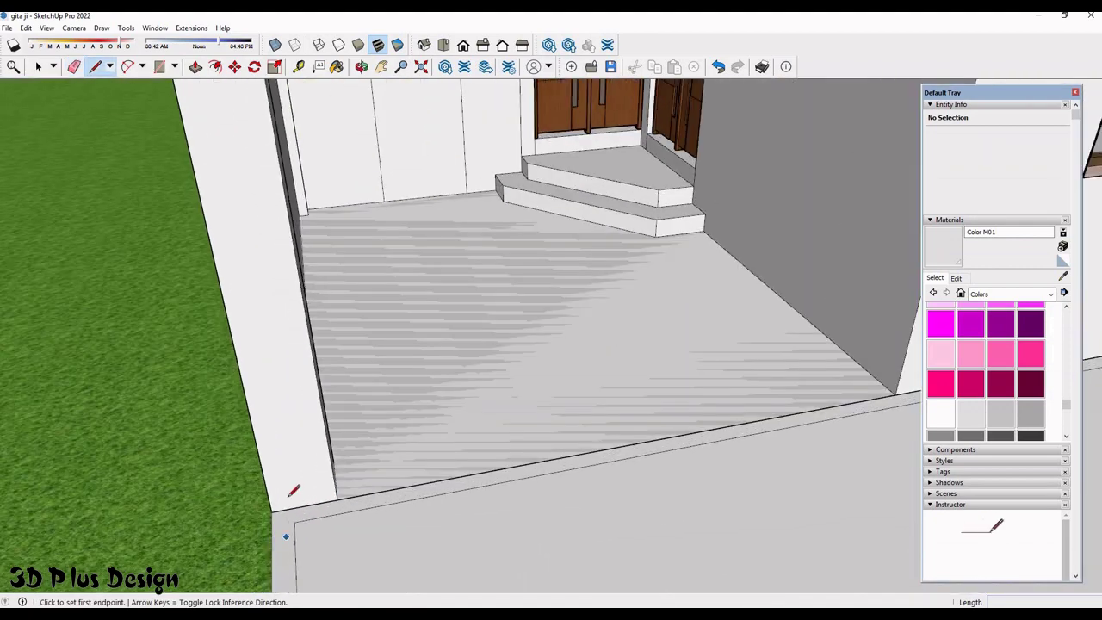
scroll(293, 490, "up", 2)
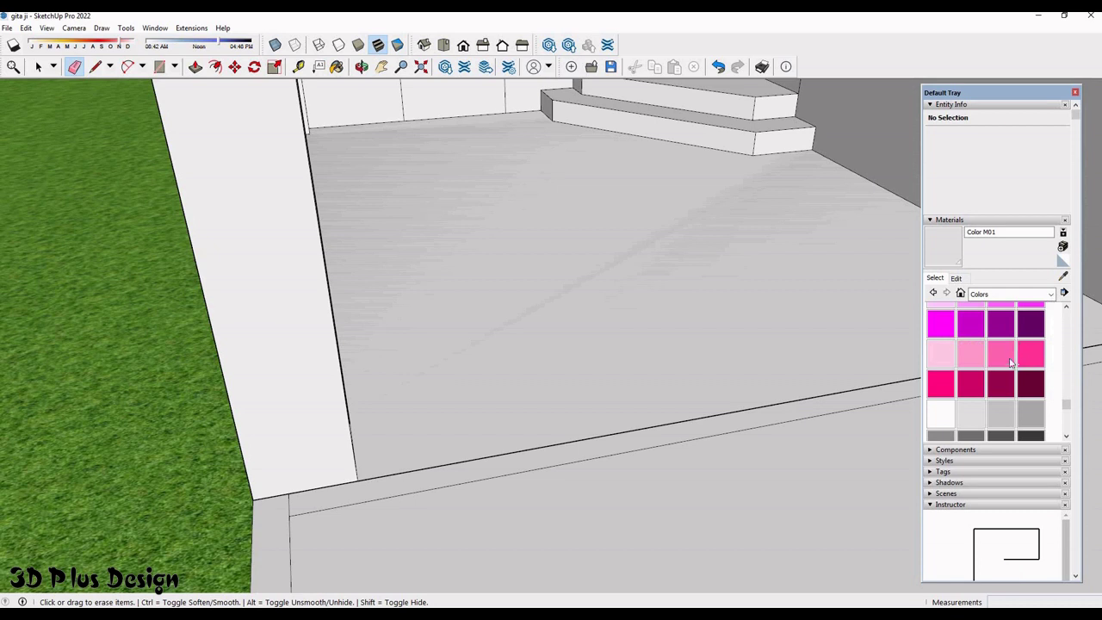
- Paint the border strip Cladding Stucco White and pull it up into a low wall
left_click(1014, 315)
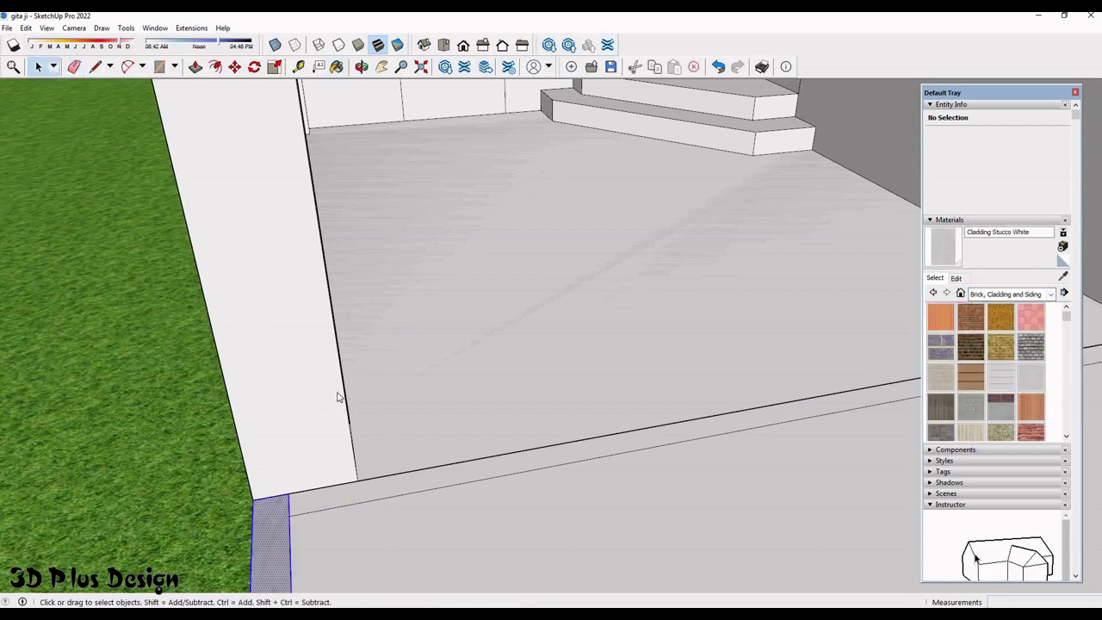
right_click(284, 267)
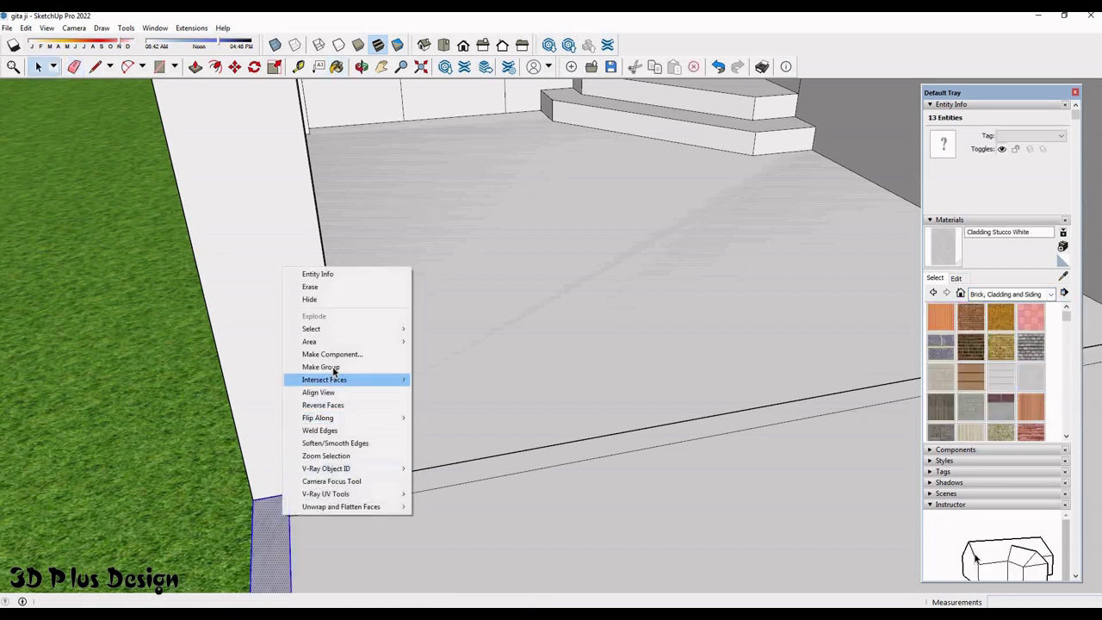
left_click(254, 442)
type("6'")
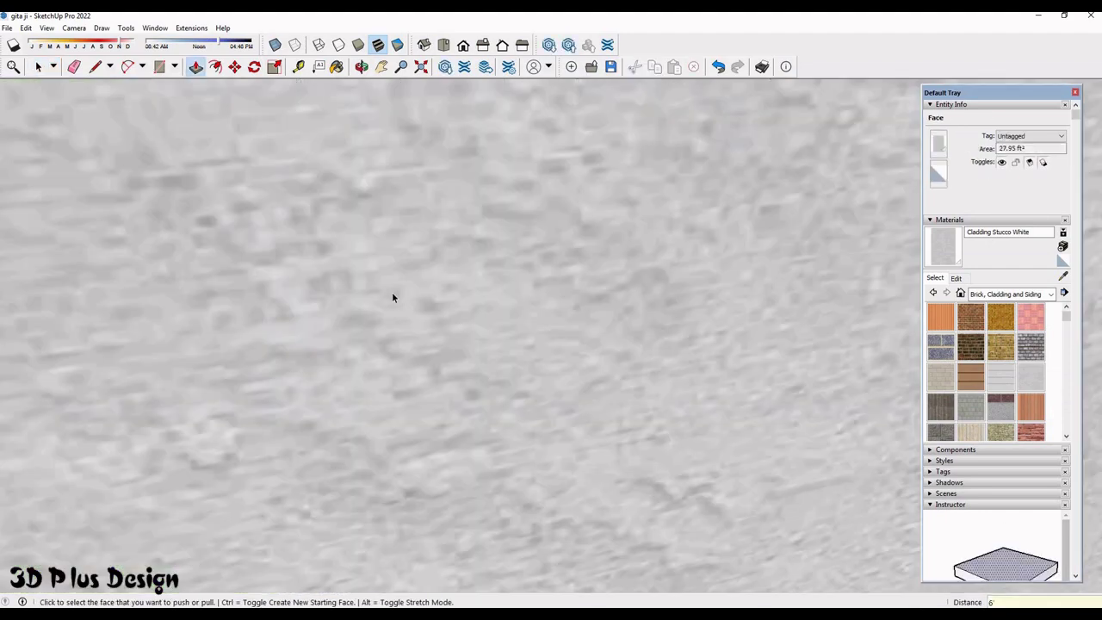
key("space")
scroll(312, 319, "down", 5)
- Orbit to a high view of the roof and loose components, clearing the selection
scroll(338, 329, "down", 5)
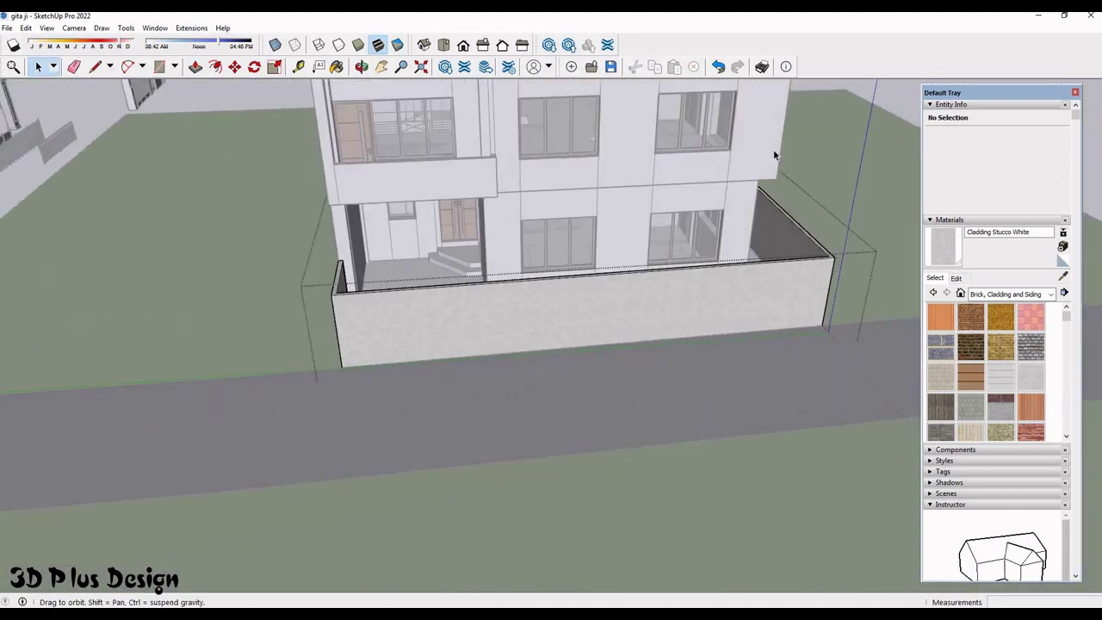
middle_click_drag(773, 149, 281, 258)
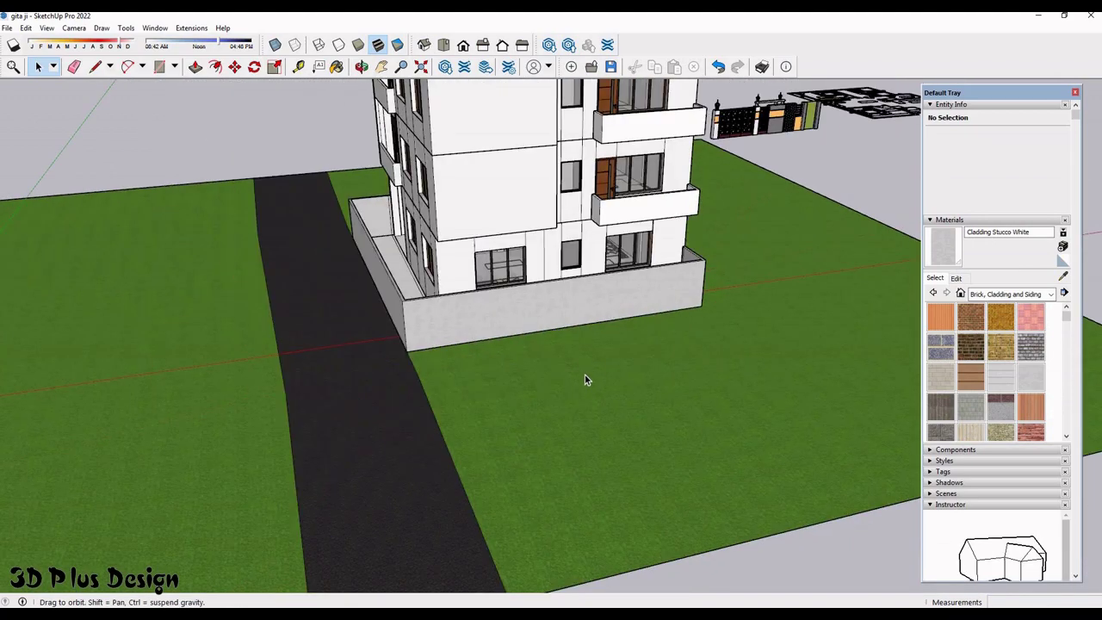
mouse_move(624, 249)
middle_mouse_down()
mouse_move(587, 366)
mouse_move(359, 482)
mouse_move(409, 244)
mouse_move(416, 381)
middle_mouse_up()
scroll(624, 392, "down", 4)
scroll(423, 459, "up", 3)
scroll(259, 472, "up", 3)
scroll(259, 472, "up", 2)
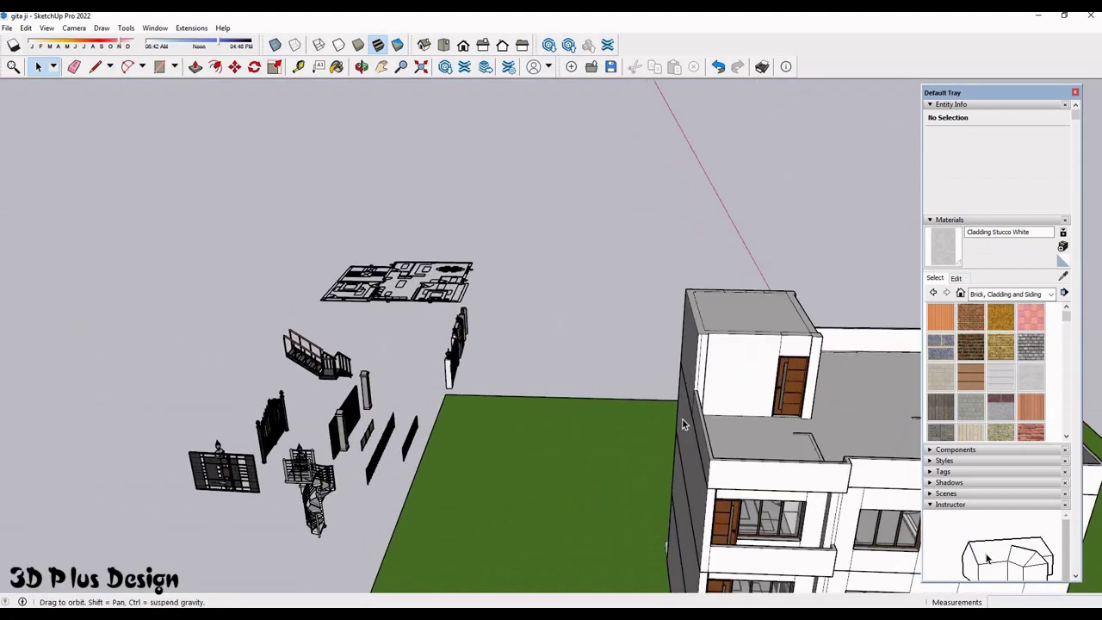
middle_click_drag(258, 472, 303, 404)
scroll(306, 405, "up", 3)
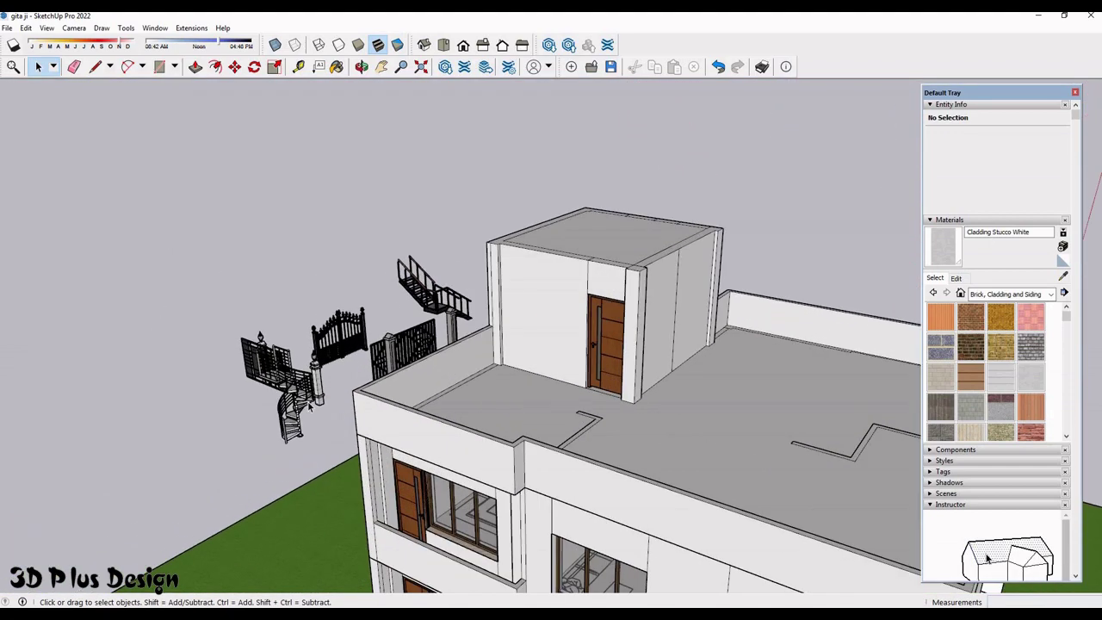
left_click(247, 259)
scroll(247, 253, "down", 2)
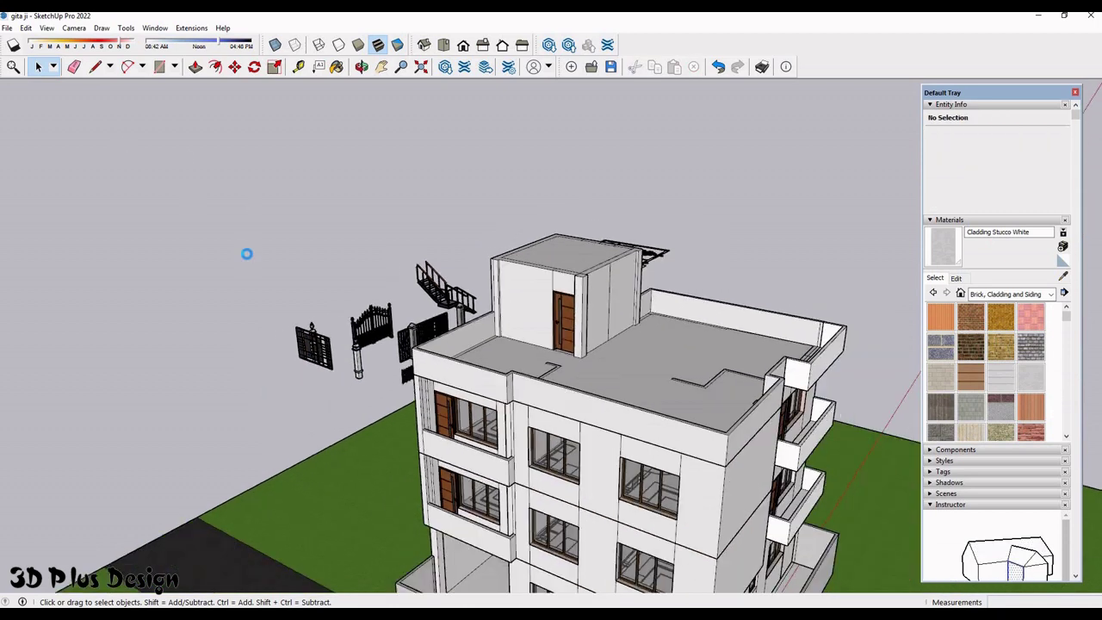
middle_click_drag(246, 250, 233, 227)
- Insert the props collection of palm, cars, person and plants beside the gate pieces
left_click(39, 260)
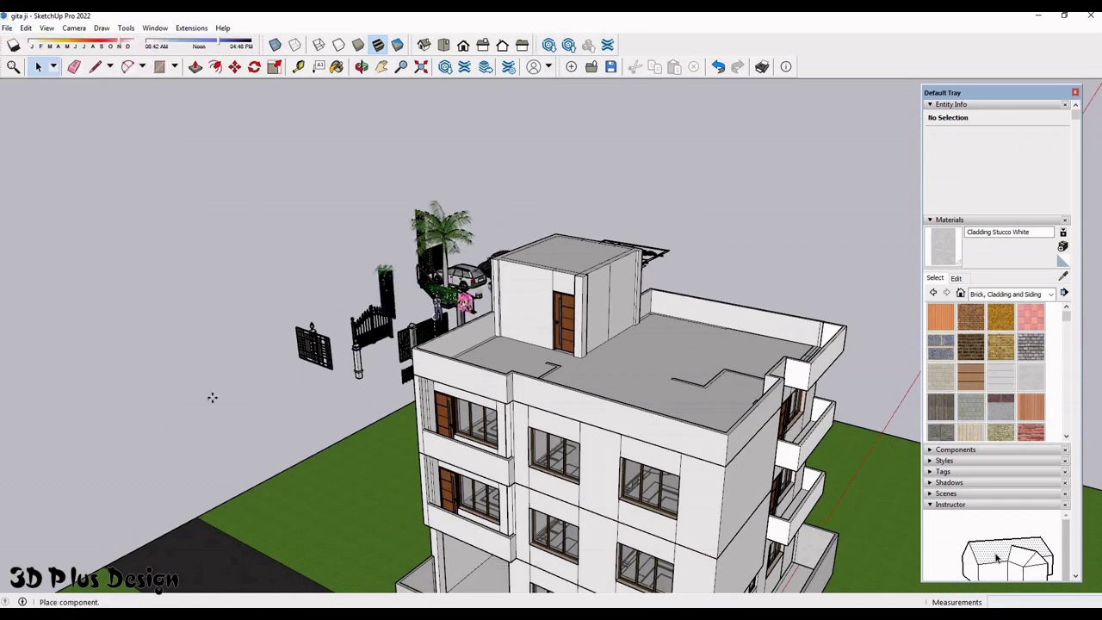
scroll(226, 363, "up", 5)
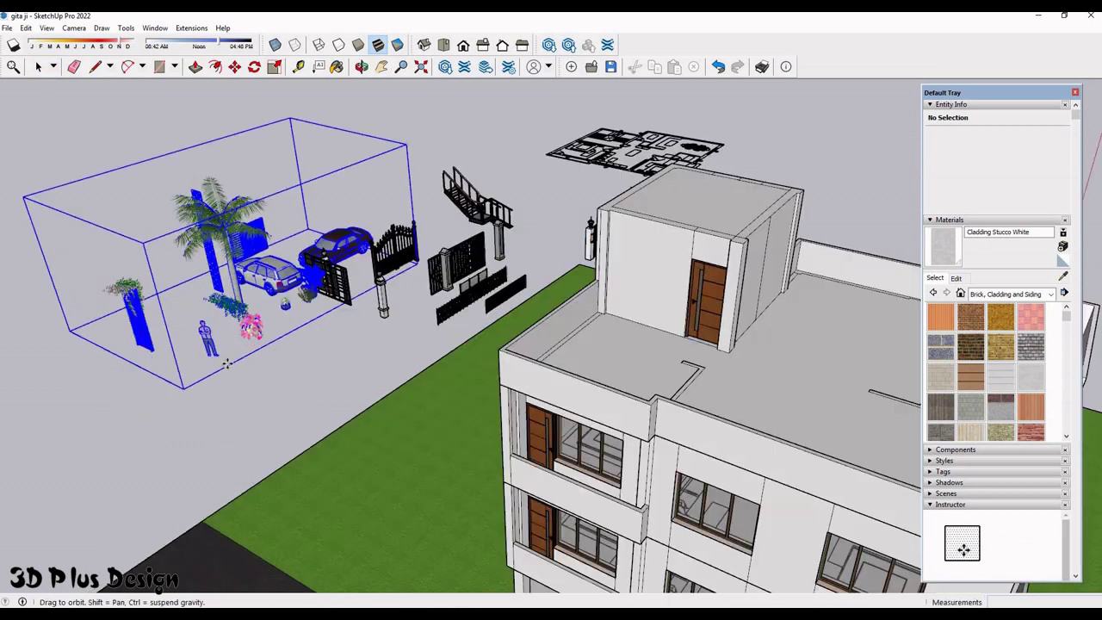
left_click(226, 363)
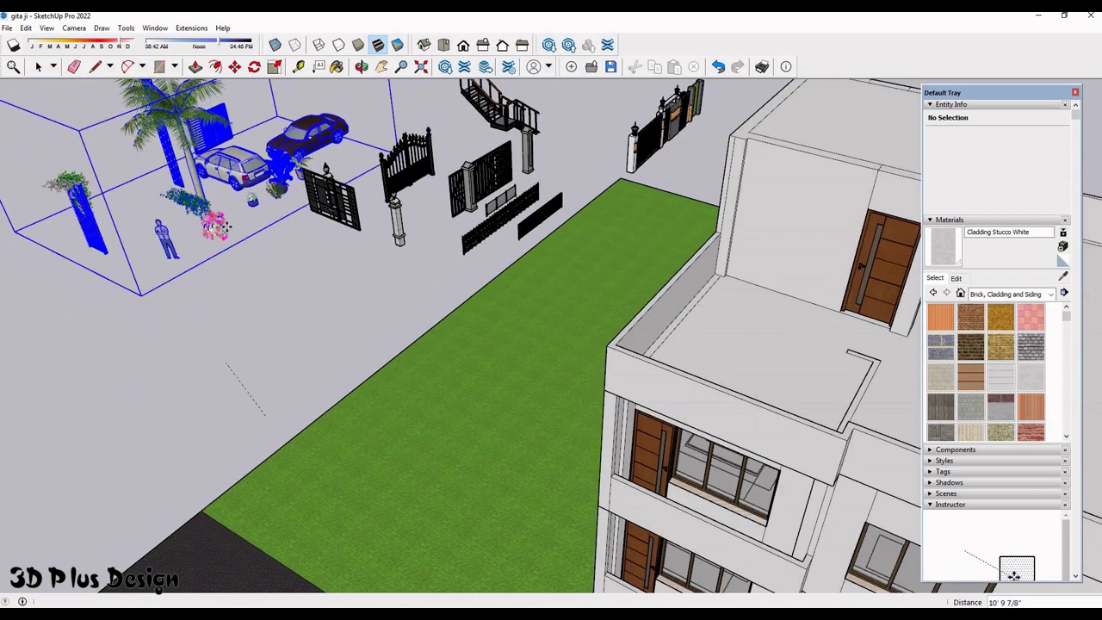
scroll(241, 327, "up", 2)
scroll(253, 349, "up", 2)
key("space")
- Explode the props collection into its 13 separate components
right_click(252, 350)
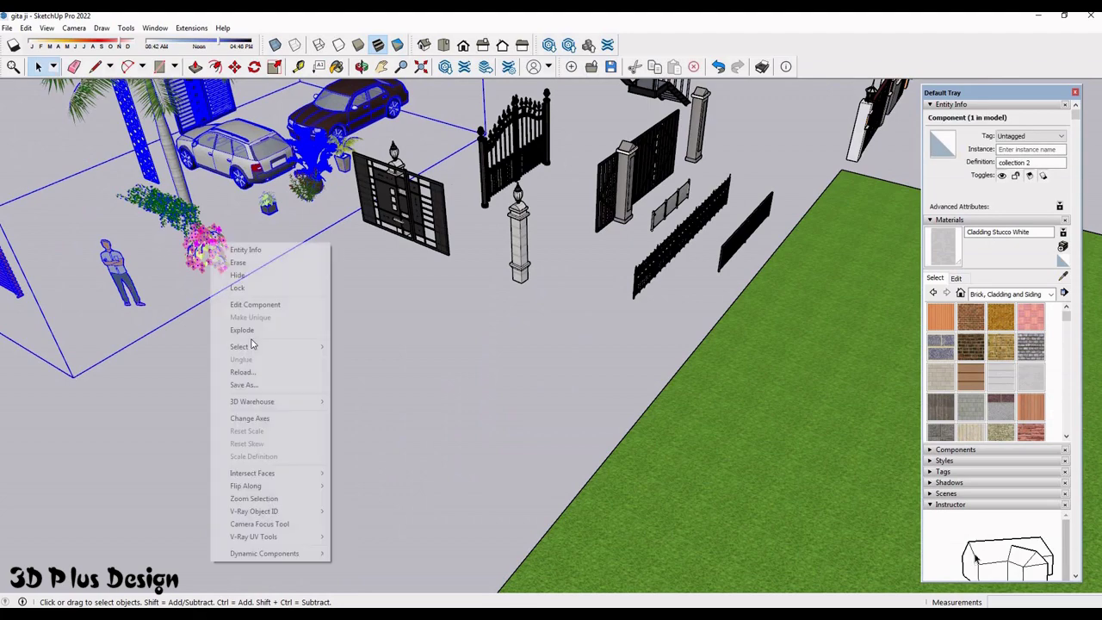
left_click(374, 346)
scroll(314, 131, "down", 2)
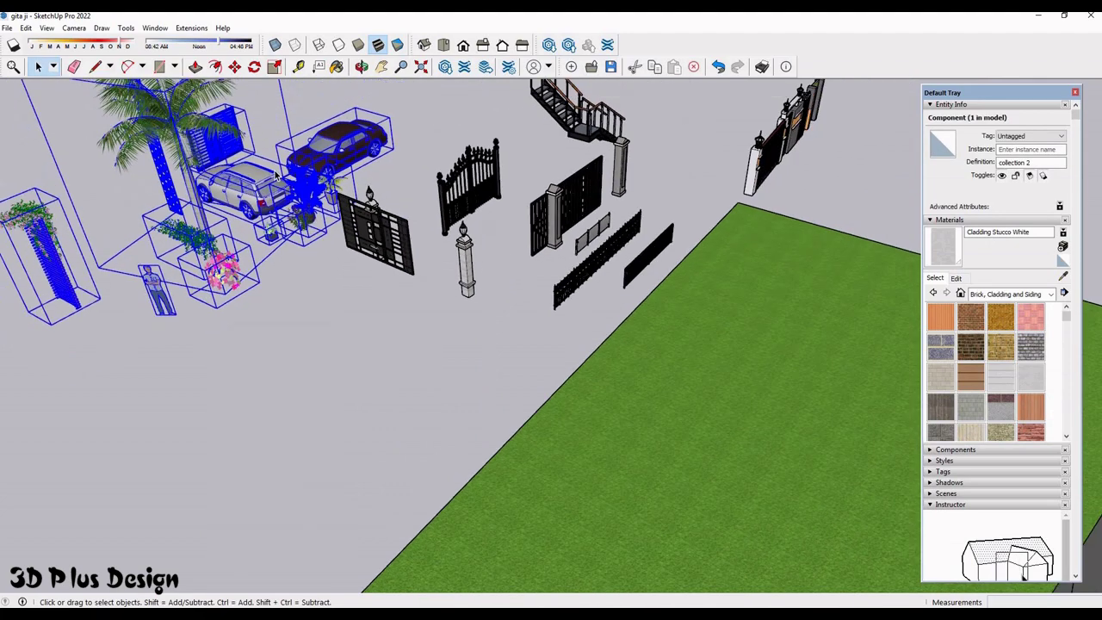
scroll(314, 131, "down", 2)
left_click(483, 362)
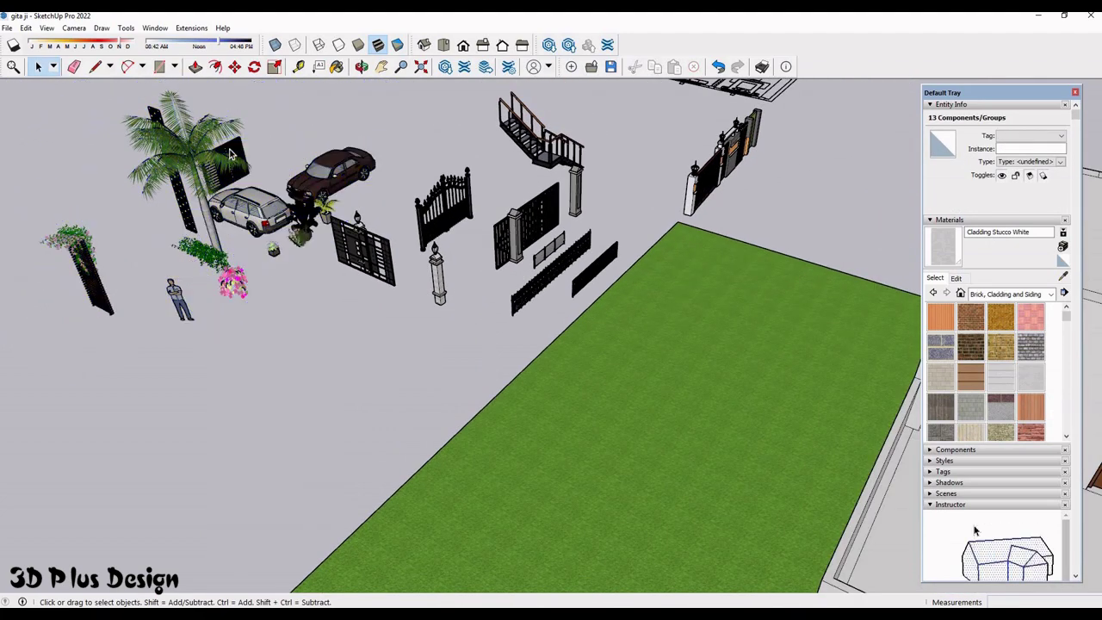
scroll(322, 157, "up", 4)
scroll(322, 156, "up", 4)
mouse_move(322, 157)
middle_mouse_down()
mouse_move(214, 77)
mouse_move(215, 51)
middle_mouse_up()
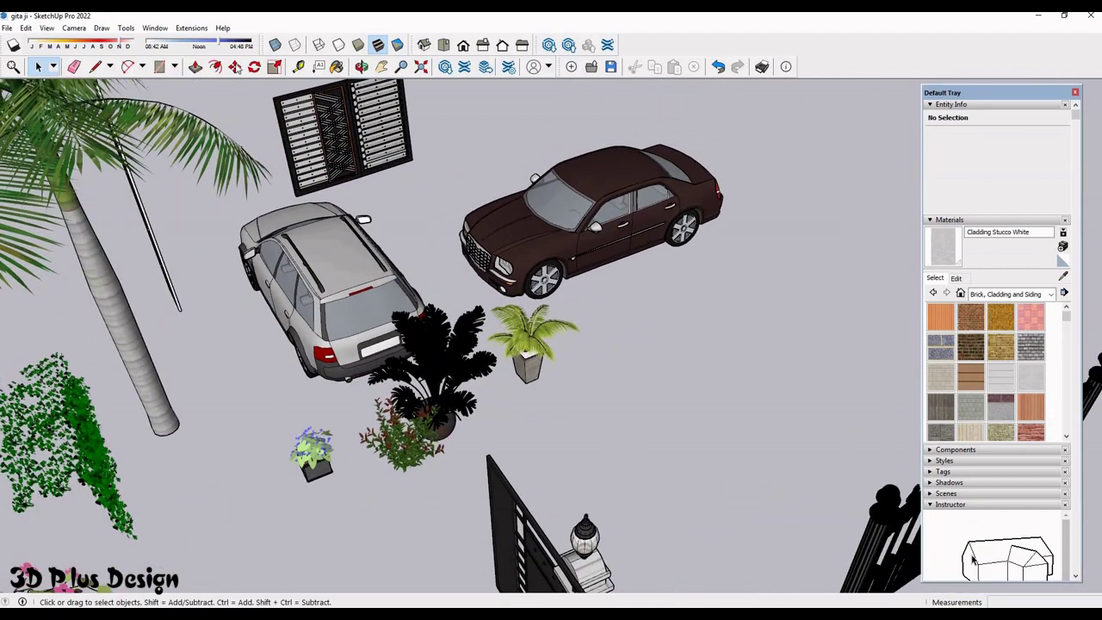
- Pick up the boundary wall group and carry it to the building's front
scroll(393, 148, "up", 2)
scroll(388, 147, "up", 3)
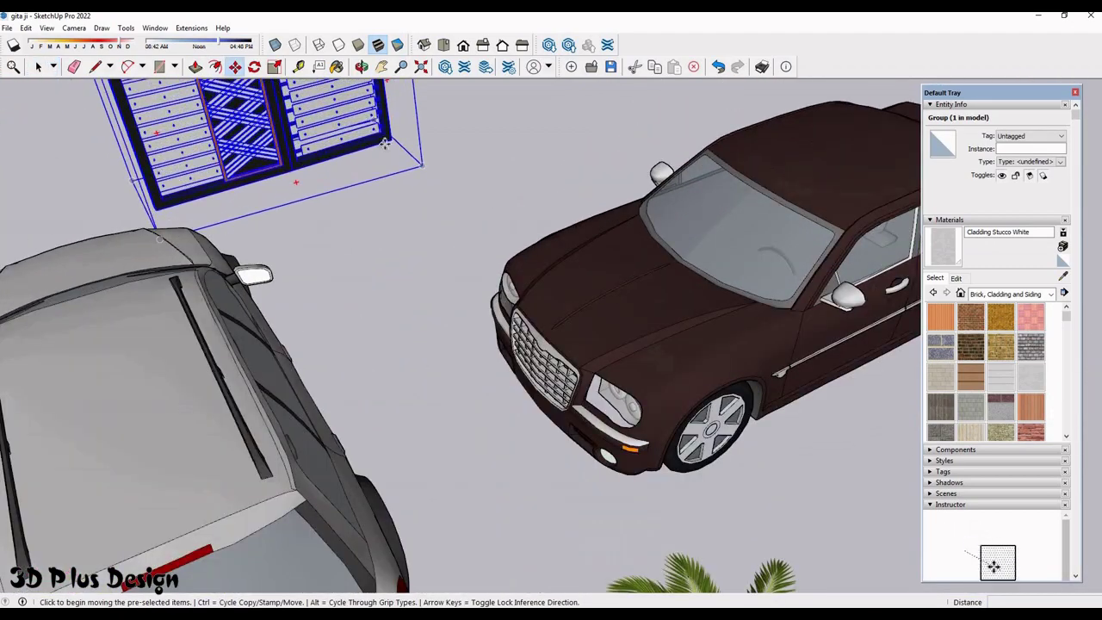
left_click(405, 190)
scroll(409, 206, "down", 3)
scroll(422, 259, "down", 3)
scroll(435, 302, "down", 2)
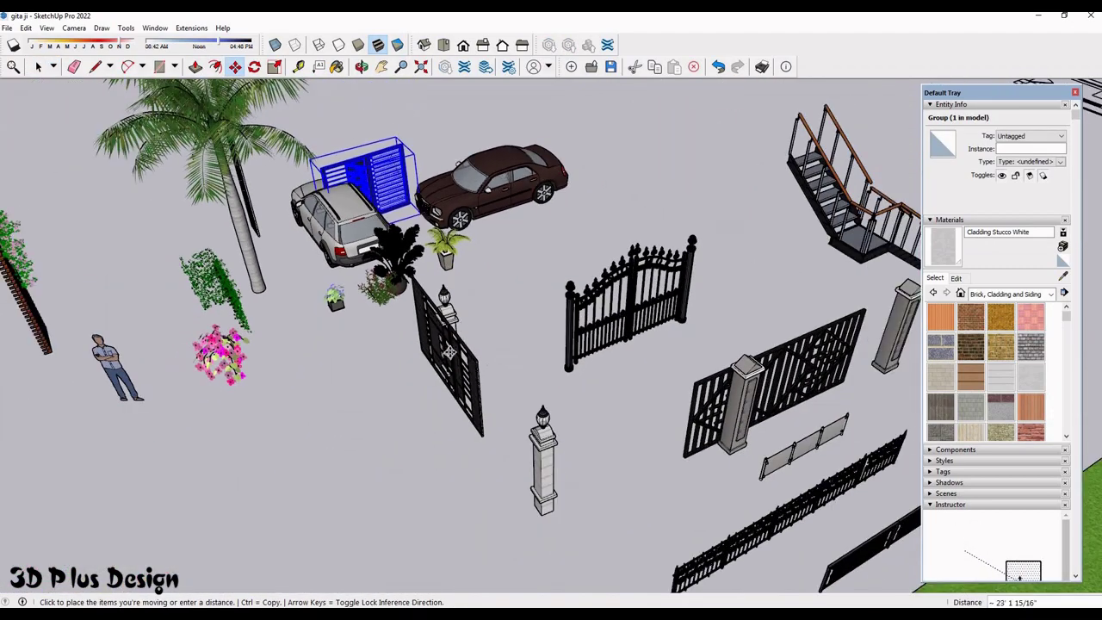
scroll(451, 353, "down", 2)
scroll(452, 361, "down", 3)
scroll(456, 370, "down", 3)
scroll(465, 388, "down", 3)
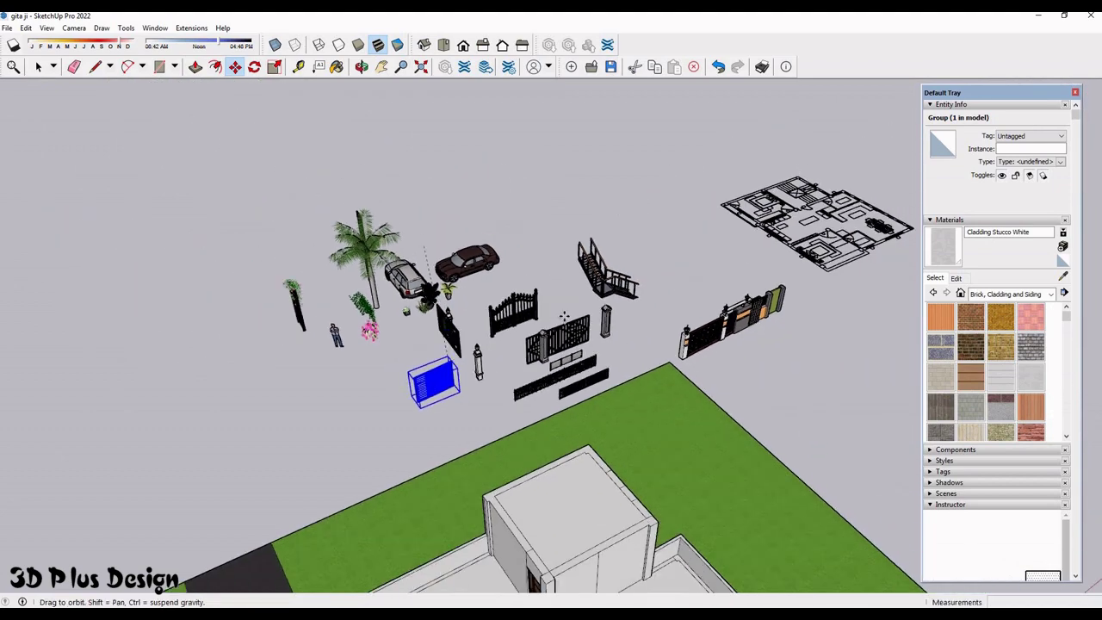
scroll(743, 466, "up", 3)
scroll(723, 461, "down", 3)
scroll(689, 439, "down", 2)
scroll(694, 430, "up", 2)
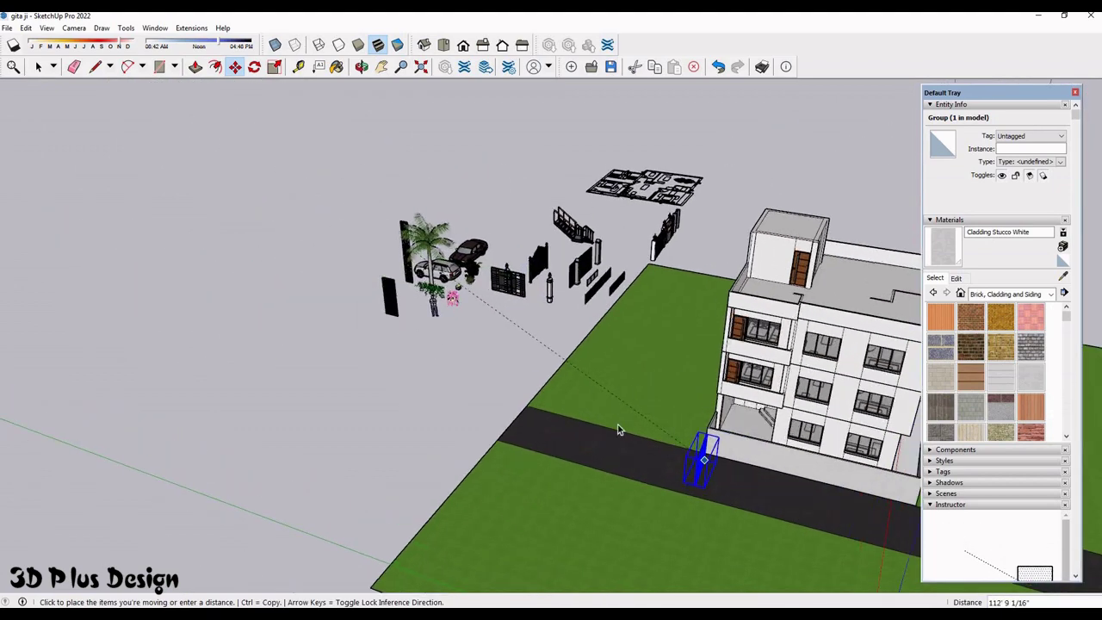
scroll(689, 461, "up", 2)
scroll(388, 381, "down", 2)
- Rotate the gate-wall panel with lamp posts to align along the front boundary
middle_click_drag(389, 381, 564, 256)
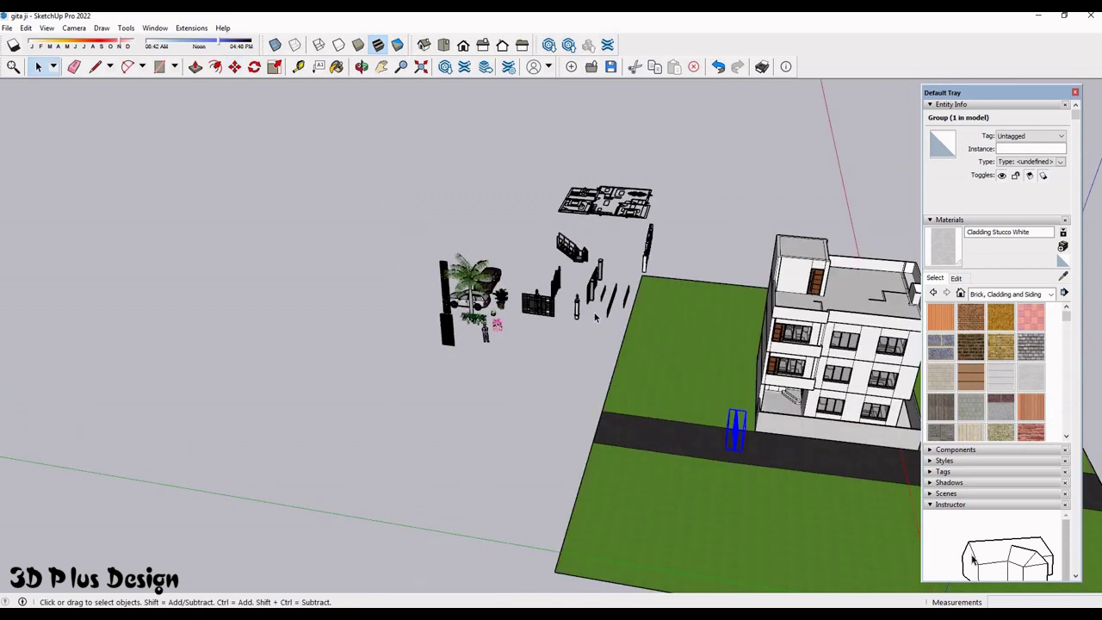
scroll(565, 257, "up", 2)
scroll(570, 260, "up", 2)
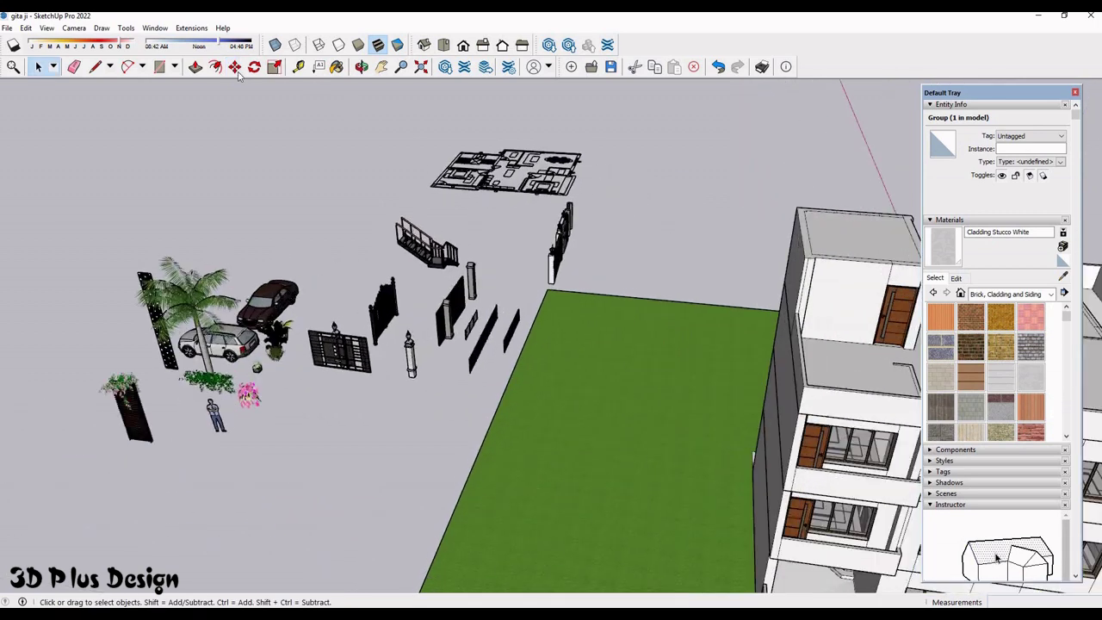
scroll(577, 264, "up", 2)
mouse_move(552, 276)
middle_mouse_down()
mouse_move(373, 318)
mouse_move(500, 315)
mouse_move(588, 341)
middle_mouse_up()
scroll(607, 341, "down", 2)
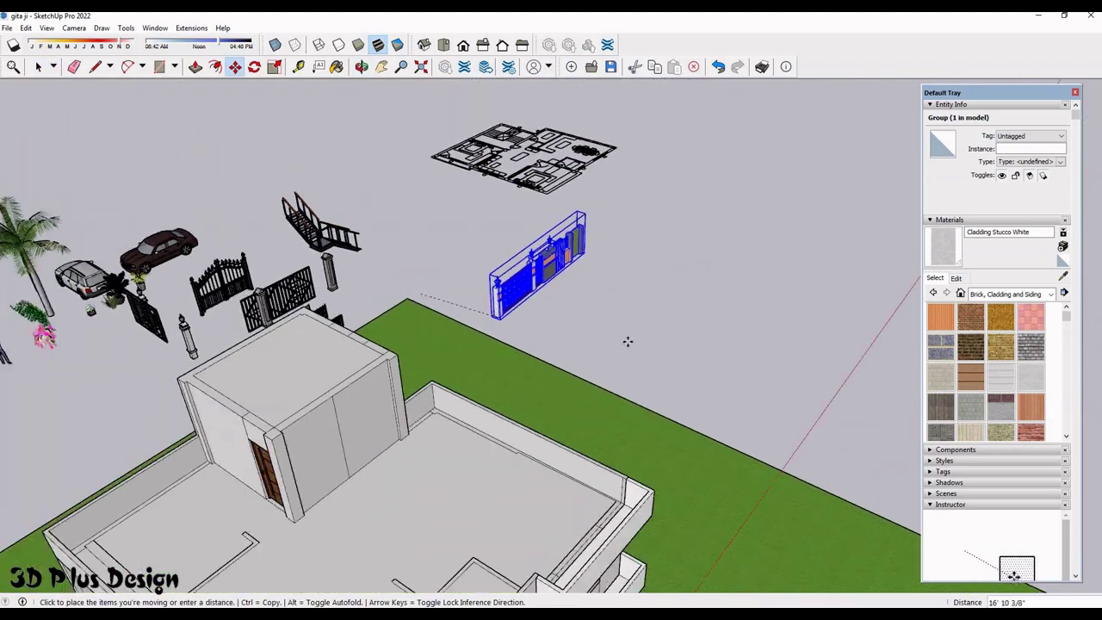
scroll(534, 422, "down", 2)
scroll(470, 482, "down", 2)
scroll(489, 405, "down", 1)
scroll(500, 465, "up", 2)
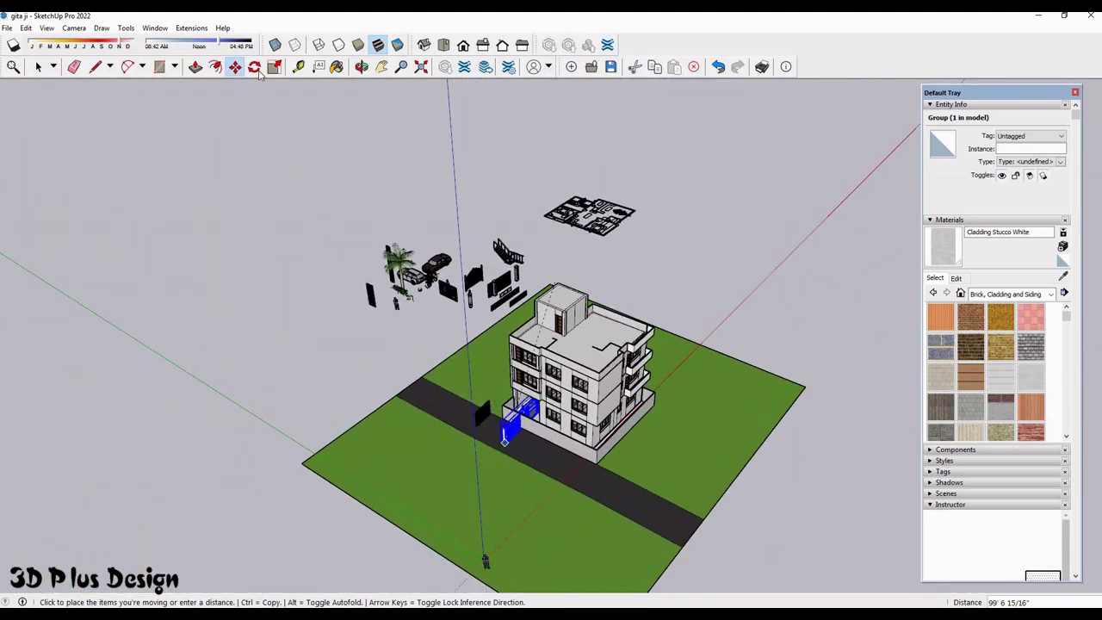
scroll(498, 452, "up", 1)
left_click(545, 485)
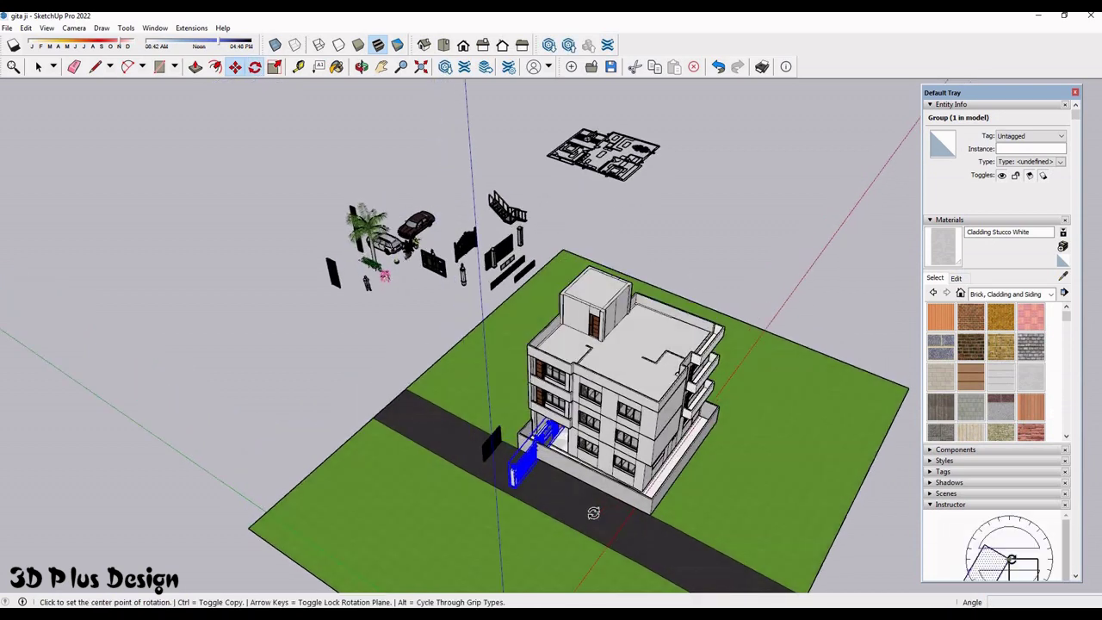
scroll(590, 522, "up", 2)
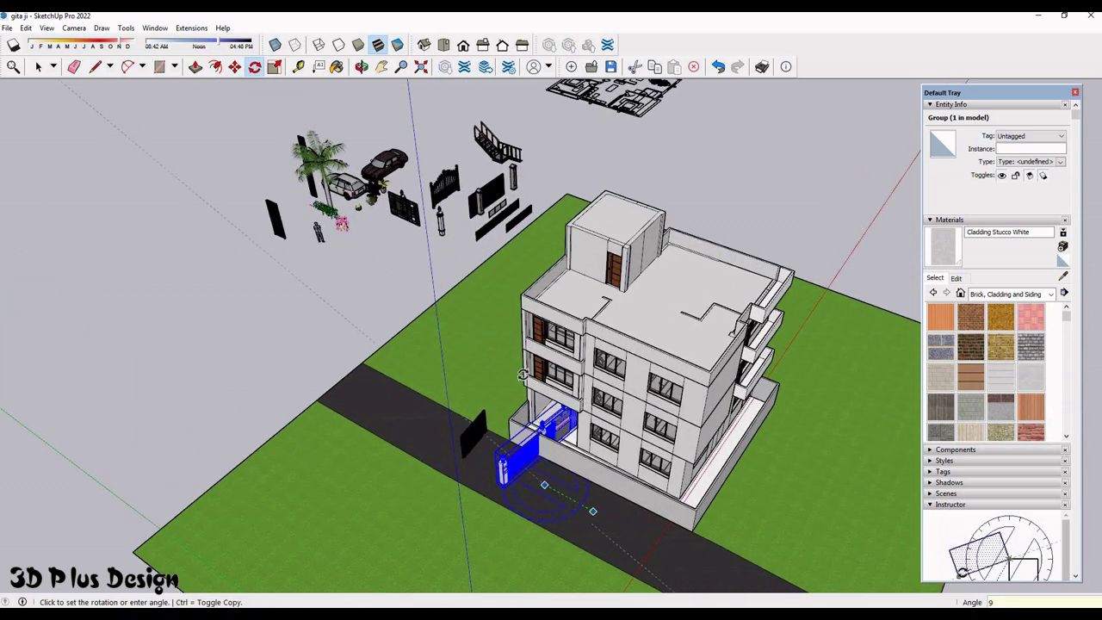
scroll(536, 454, "up", 1)
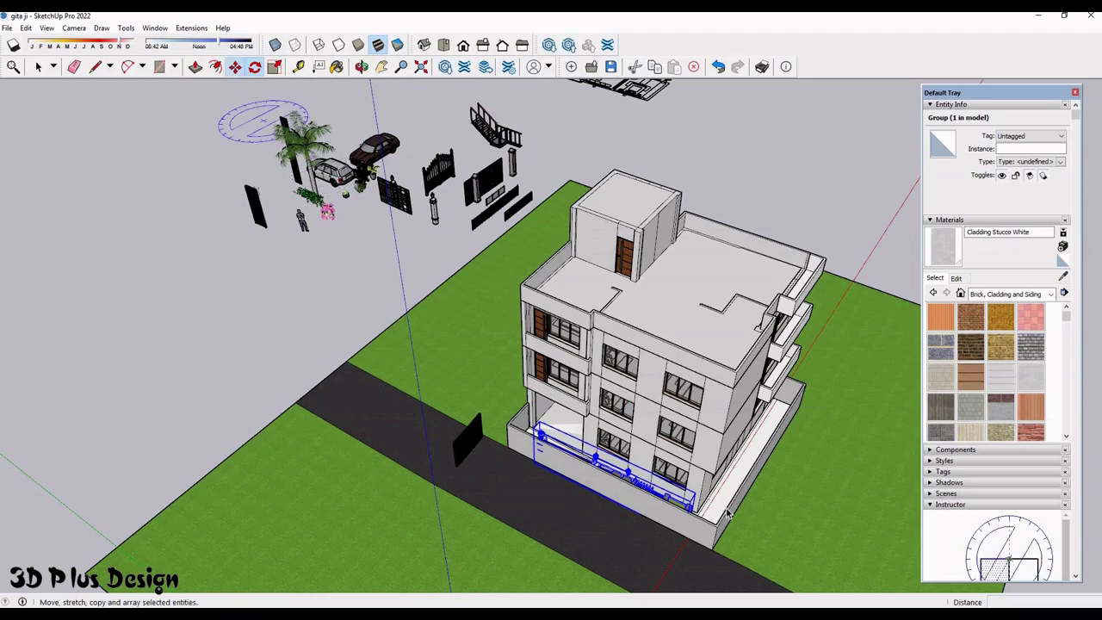
mouse_move(728, 514)
middle_mouse_down()
mouse_move(663, 430)
mouse_move(654, 441)
middle_mouse_up()
key("space")
scroll(661, 424, "up", 2)
scroll(659, 420, "up", 2)
scroll(660, 420, "down", 3)
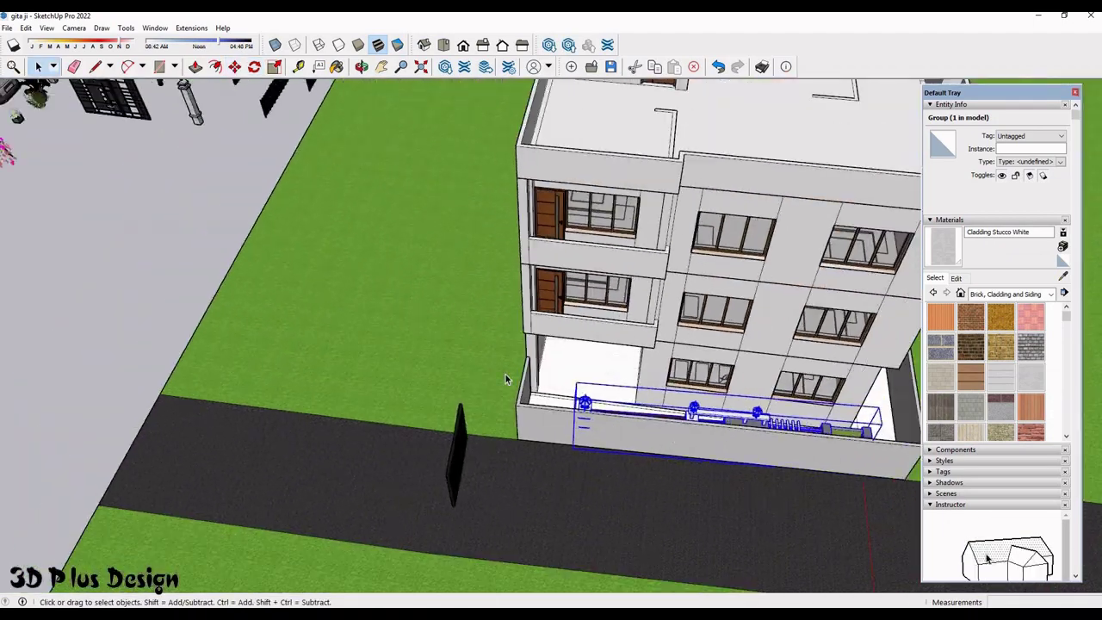
- Cancel the unfinished line and orbit to the front wall's right corner
scroll(430, 431, "up", 2)
scroll(413, 418, "up", 2)
scroll(405, 411, "up", 2)
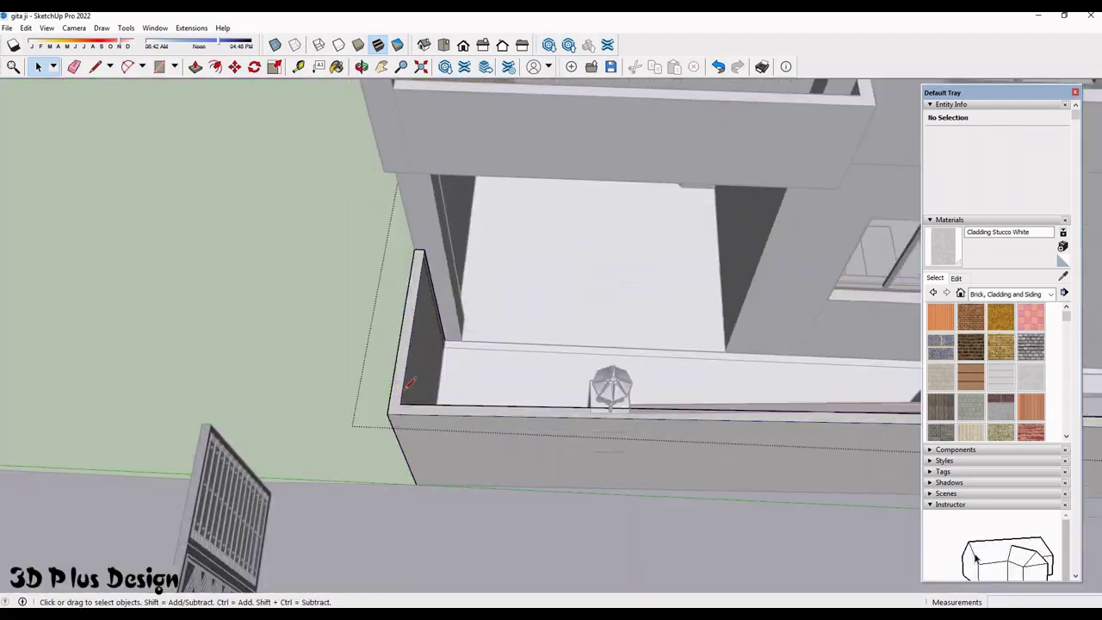
scroll(406, 412, "up", 2)
key("Escape")
scroll(305, 377, "down", 3)
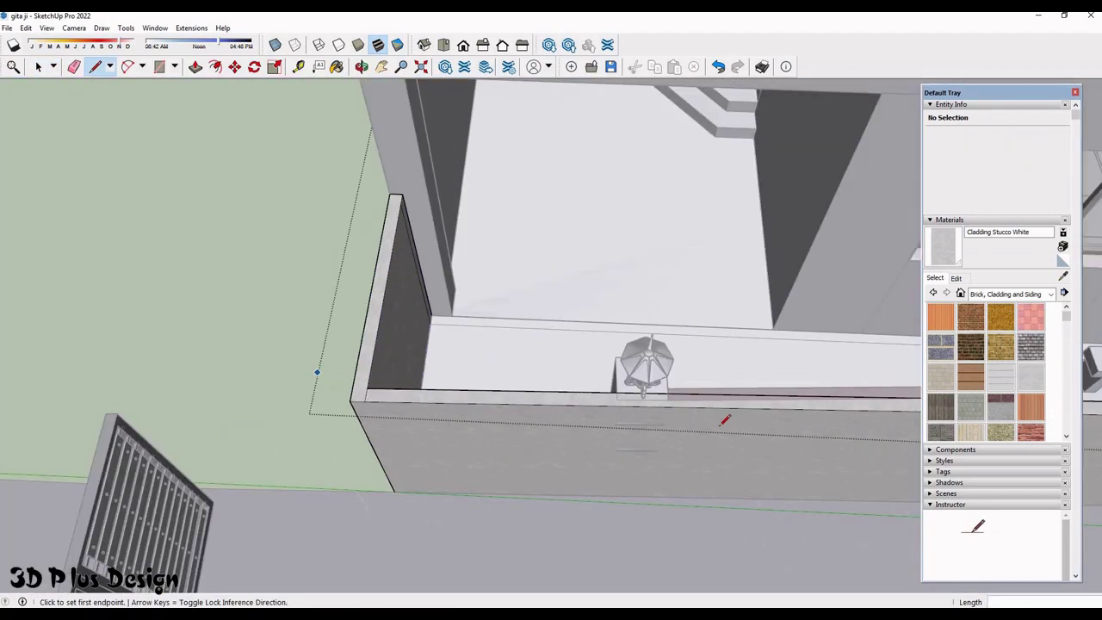
middle_click_drag(305, 377, 482, 379)
- Select the front parapet's top face and push/pull it down
scroll(482, 379, "down", 3)
scroll(733, 382, "up", 5)
scroll(735, 379, "up", 2)
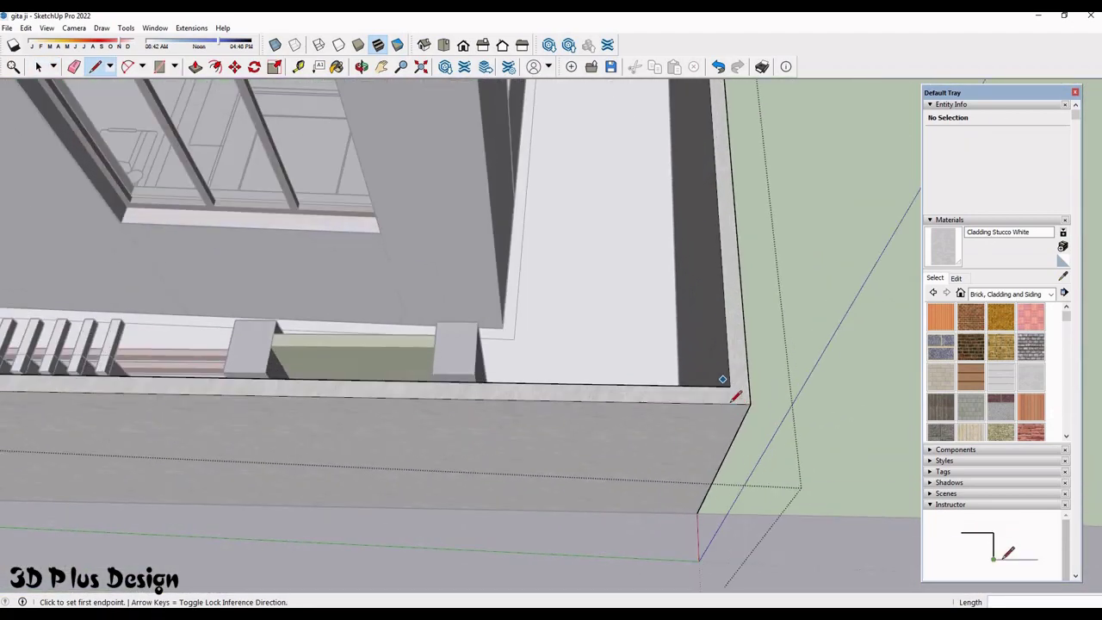
scroll(708, 463, "down", 3)
left_click(696, 492)
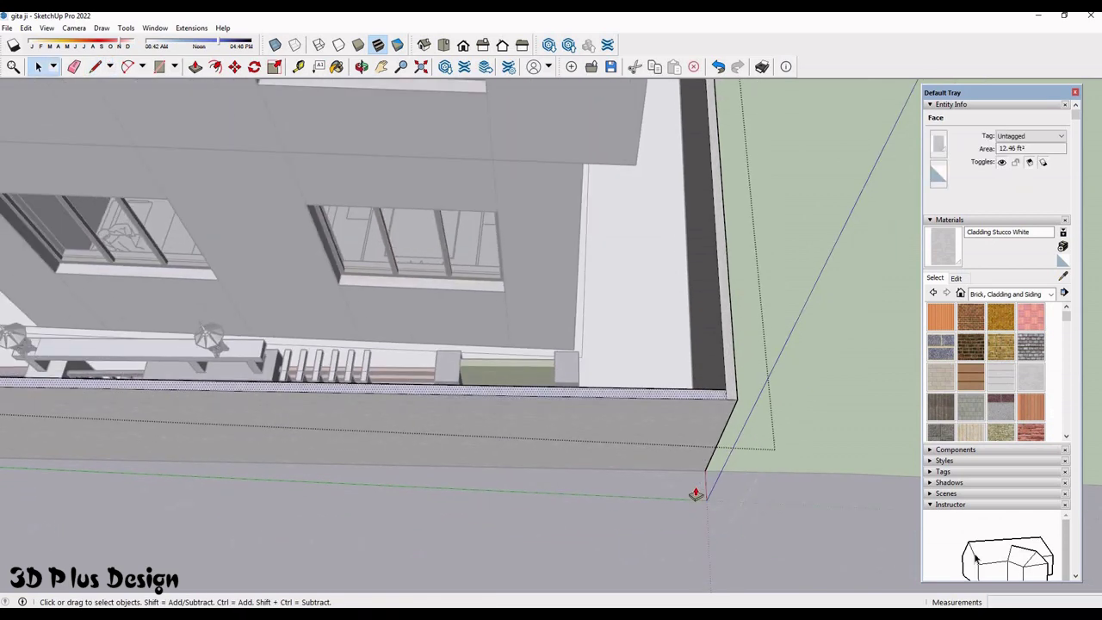
key("p")
key("space")
scroll(135, 269, "down", 3)
- Move the gate wall by its post corner onto the front boundary wall's corner
scroll(134, 270, "down", 3)
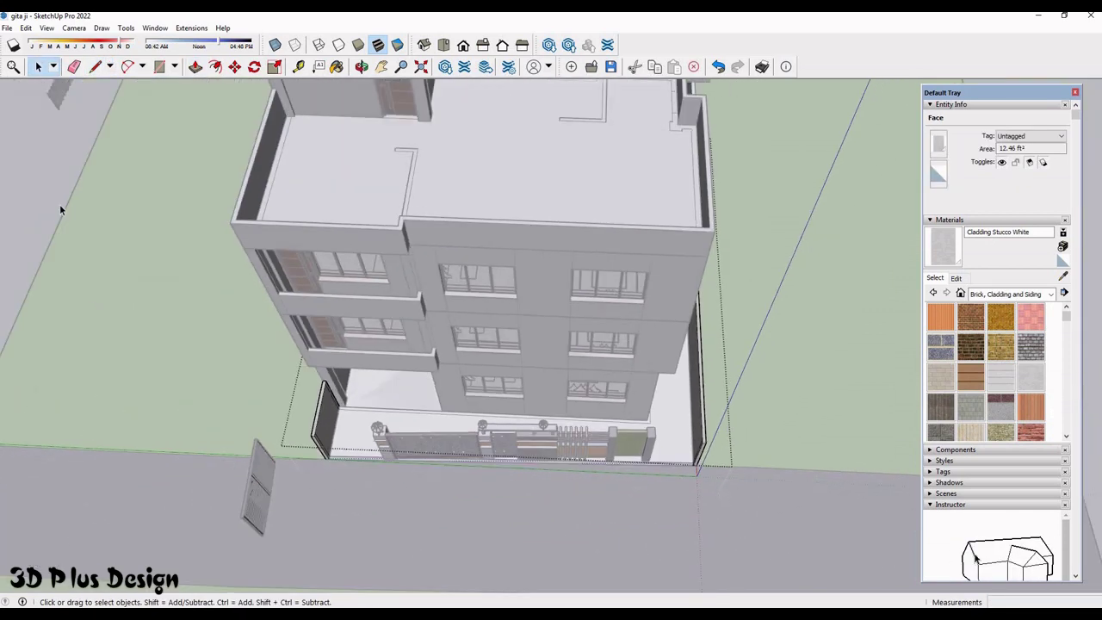
scroll(302, 487, "up", 1)
scroll(301, 486, "up", 3)
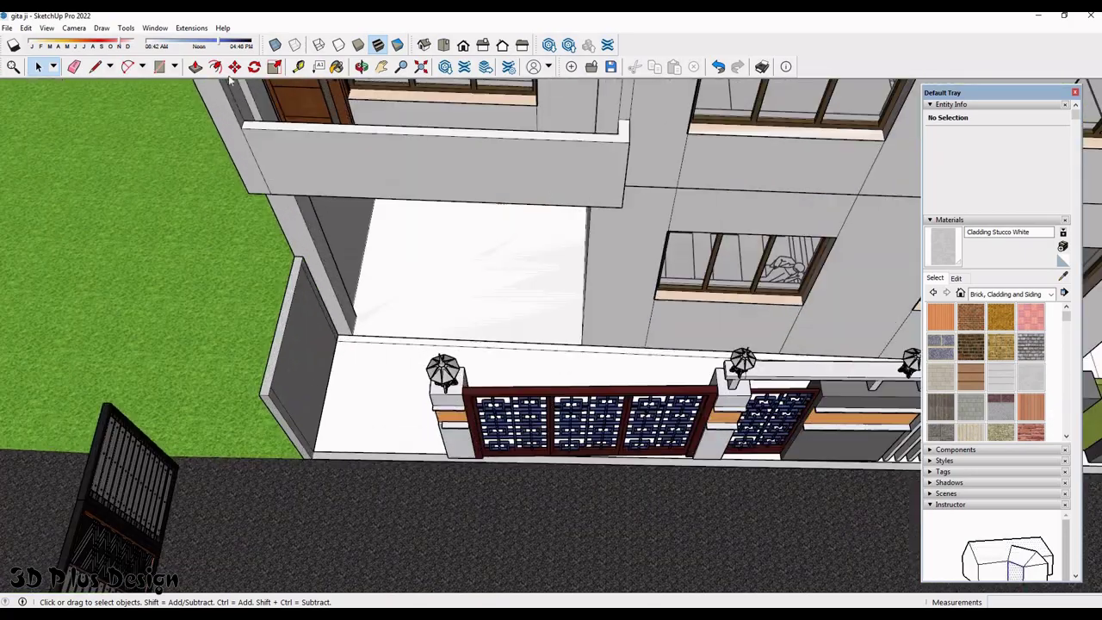
scroll(466, 519, "up", 5)
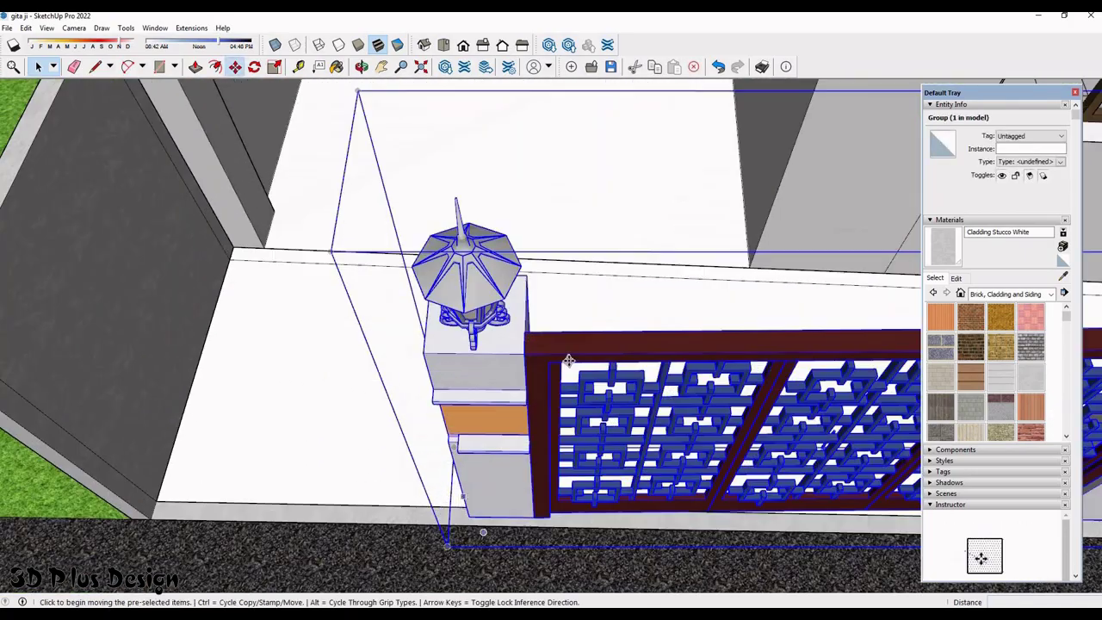
left_click(336, 412)
scroll(440, 443, "down", 3)
scroll(430, 442, "down", 2)
scroll(431, 445, "up", 5)
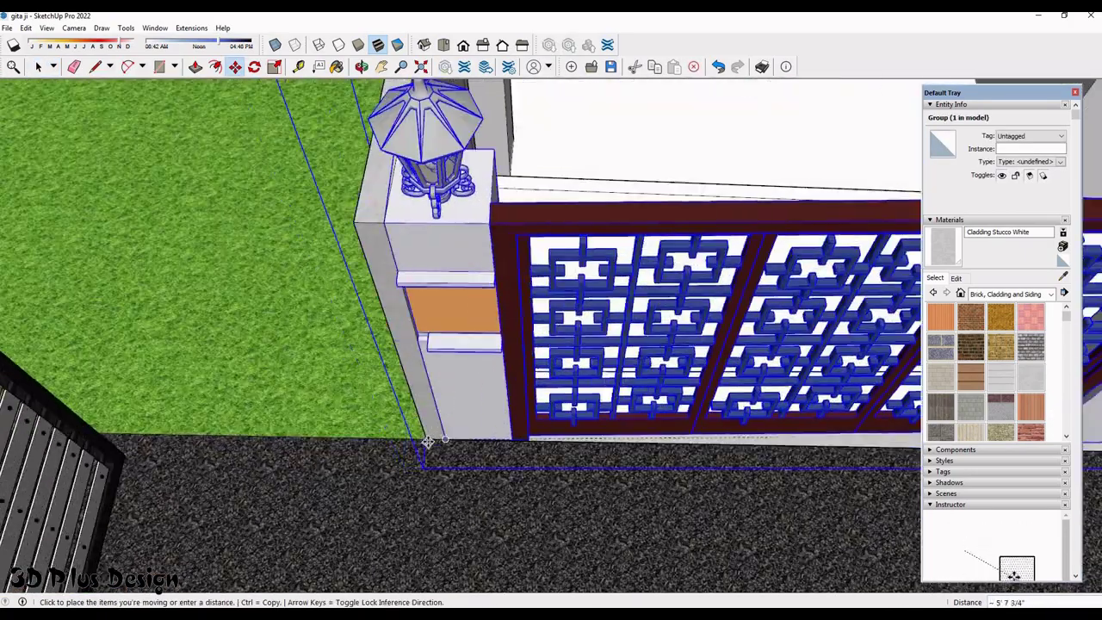
left_click(325, 319)
- Orbit around the gate to check it sits flush along the boundary wall
middle_click_drag(326, 319, 445, 357)
scroll(598, 374, "down", 3)
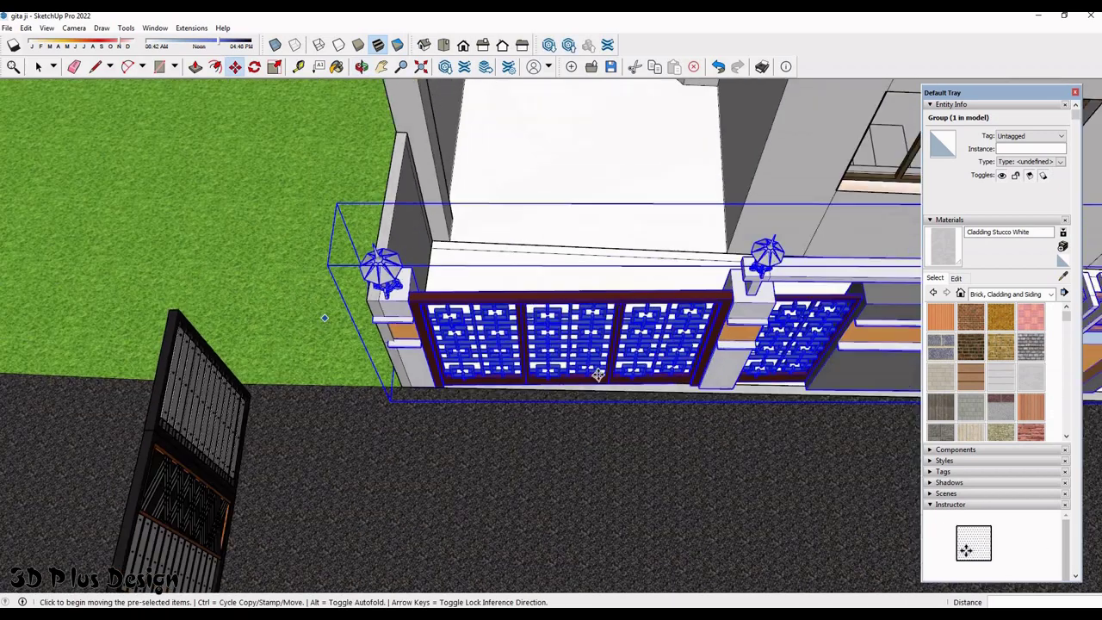
scroll(517, 345, "down", 3)
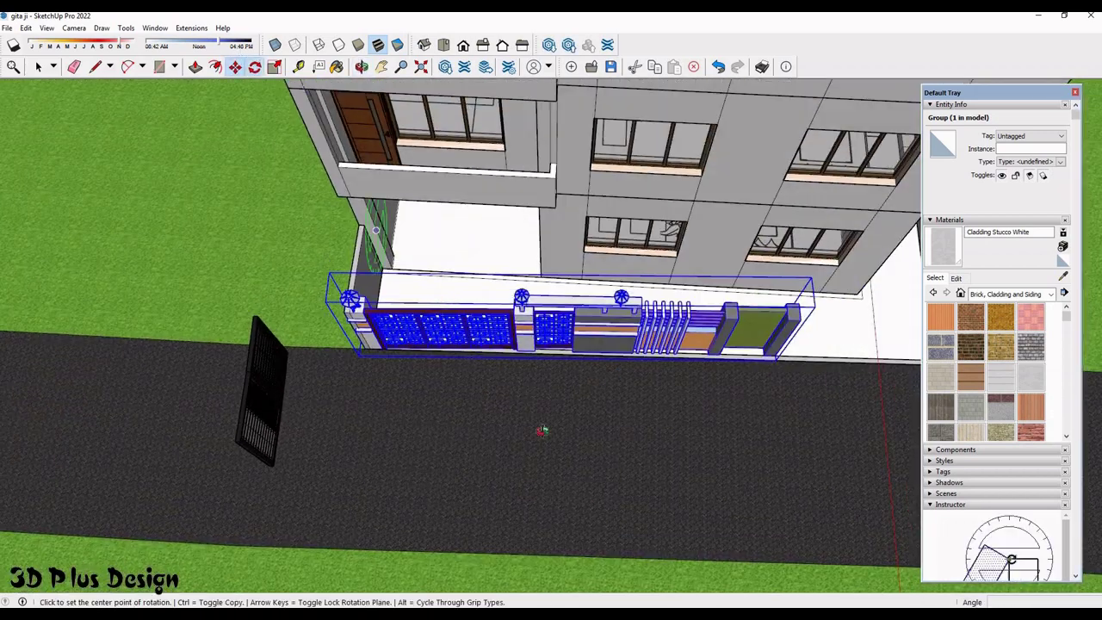
middle_click_drag(540, 431, 521, 386)
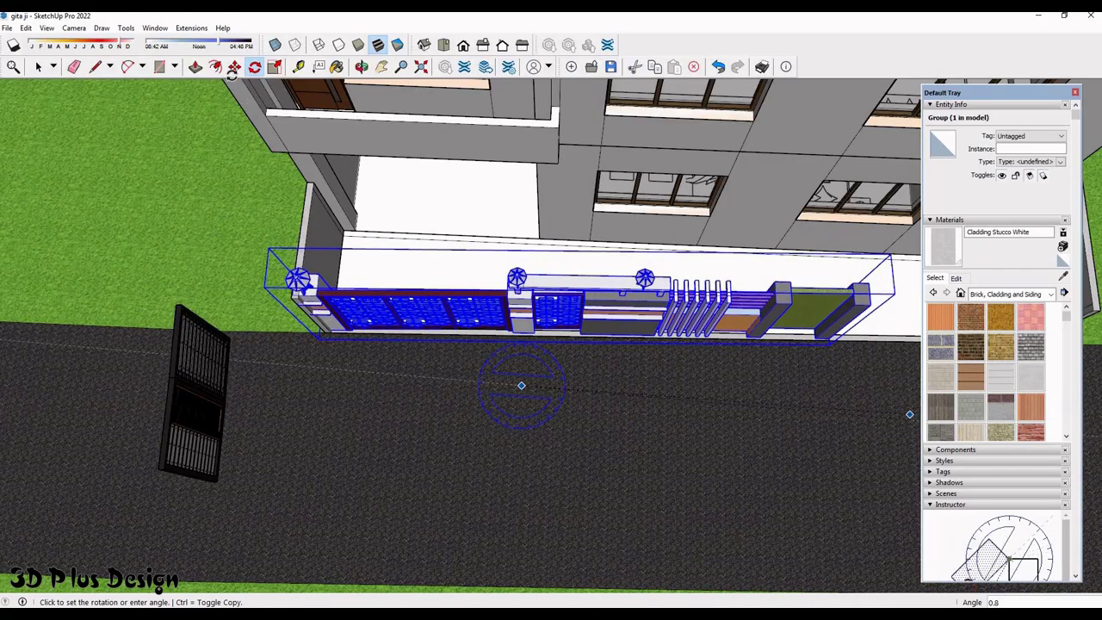
middle_click_drag(331, 339, 370, 350)
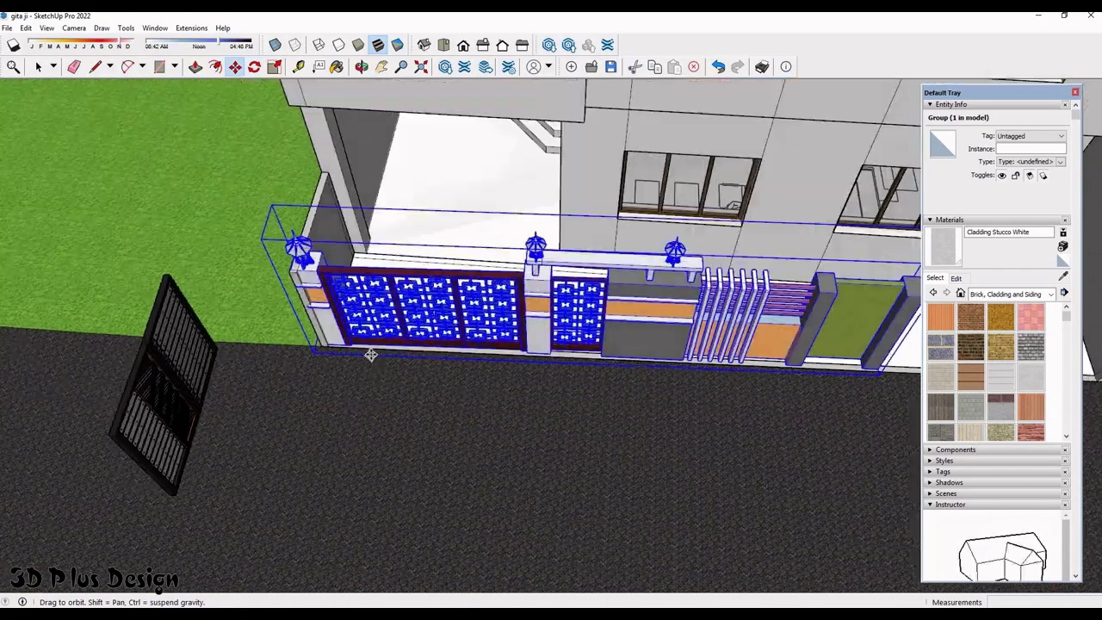
scroll(370, 351, "up", 2)
scroll(370, 351, "up", 3)
scroll(372, 351, "up", 3)
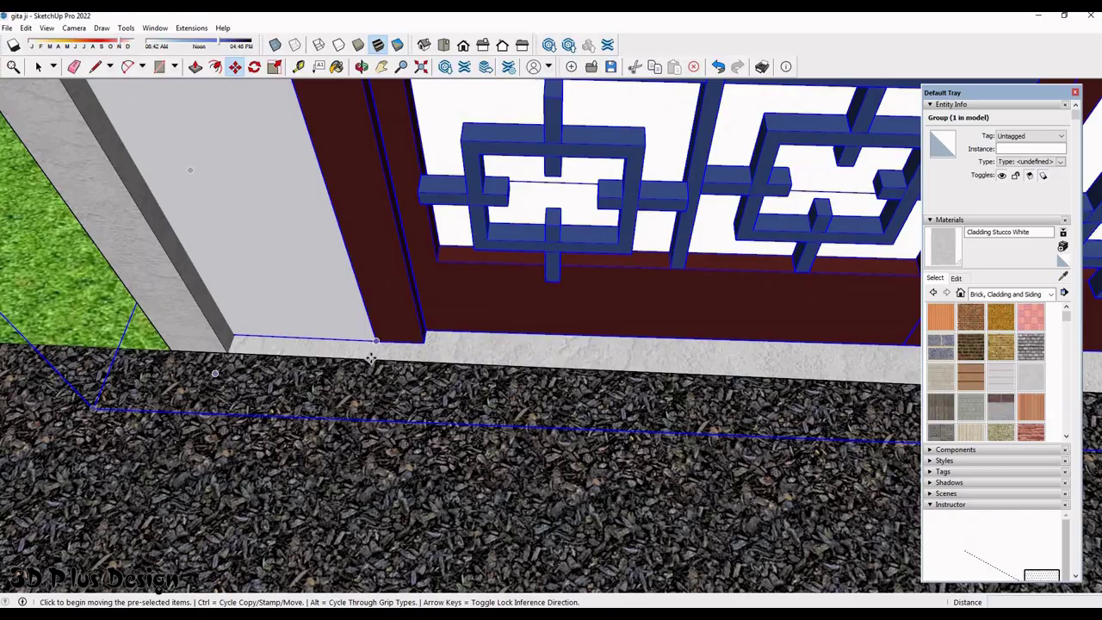
scroll(349, 346, "down", 3)
scroll(349, 344, "down", 5)
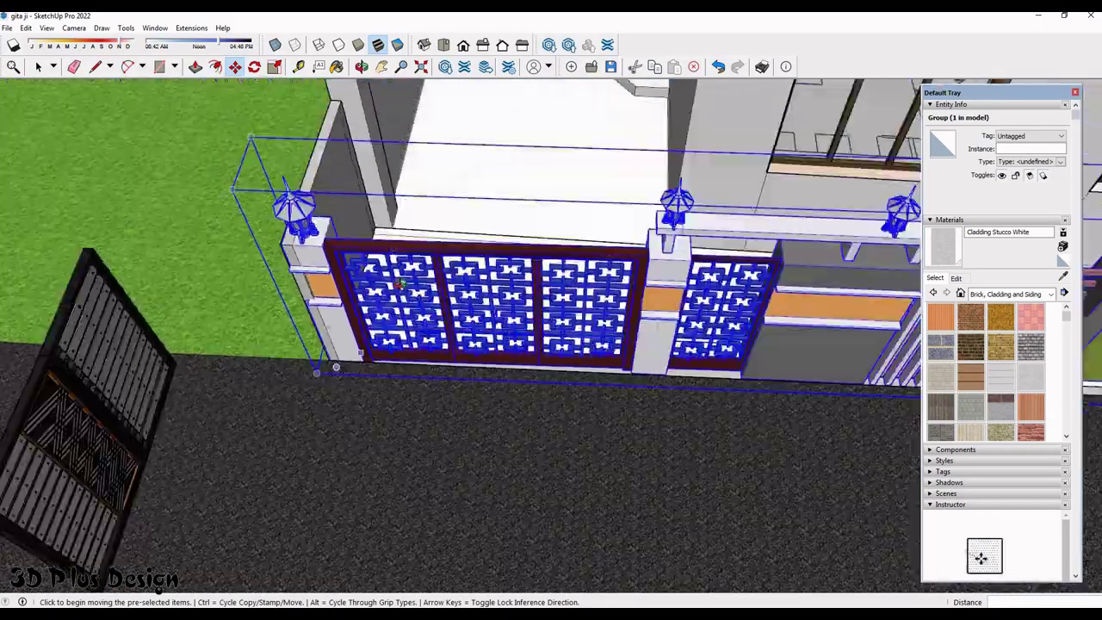
scroll(401, 284, "down", 5)
mouse_move(400, 284)
middle_mouse_down()
mouse_move(428, 357)
mouse_move(465, 383)
mouse_move(450, 377)
middle_mouse_up()
scroll(413, 336, "up", 5)
scroll(492, 389, "up", 5)
scroll(470, 386, "up", 3)
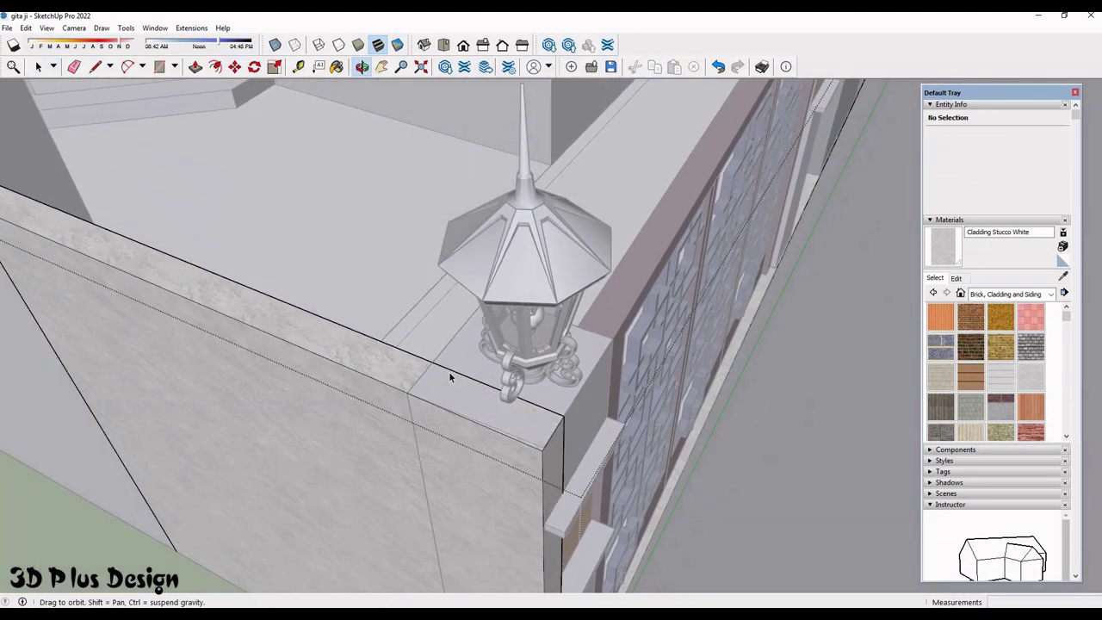
- Begin a line on the side wall's top near the corner, viewing it from above
key("l")
scroll(405, 378, "up", 2)
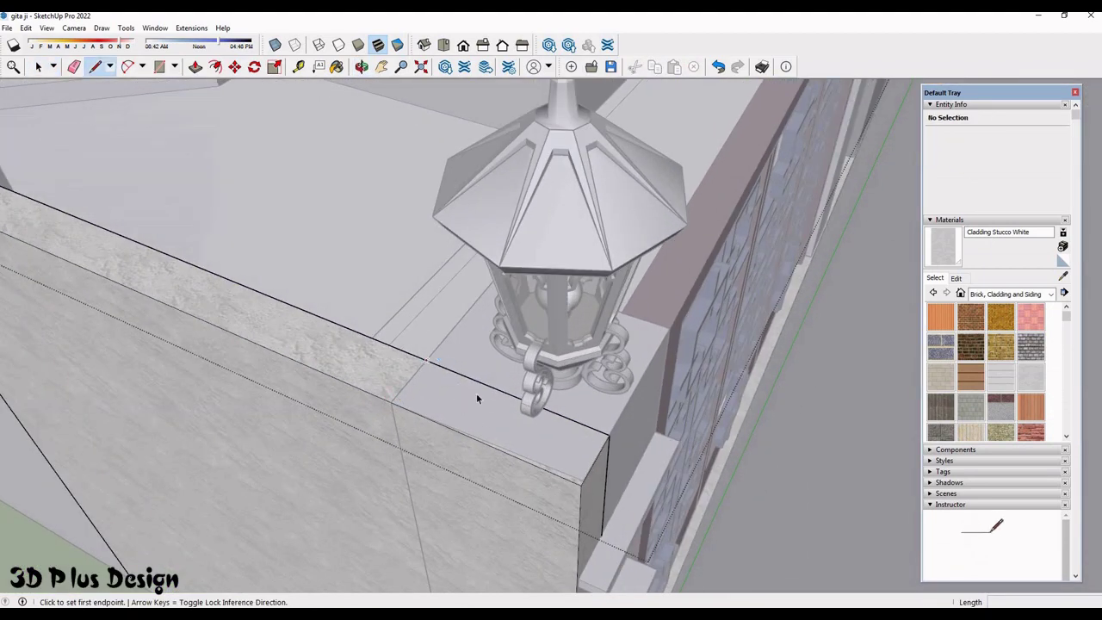
scroll(484, 394, "down", 3)
left_click(583, 376)
middle_click_drag(583, 375, 657, 388)
scroll(602, 379, "up", 5)
key("l")
scroll(657, 389, "up", 3)
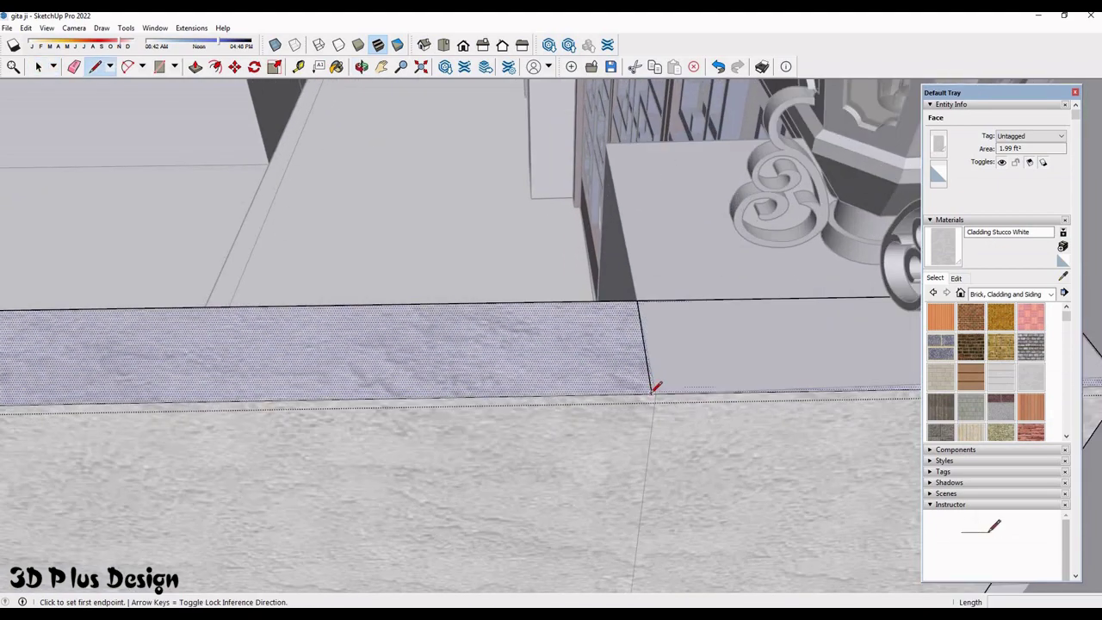
scroll(654, 388, "up", 2)
scroll(651, 392, "up", 2)
middle_click_drag(609, 213, 614, 209)
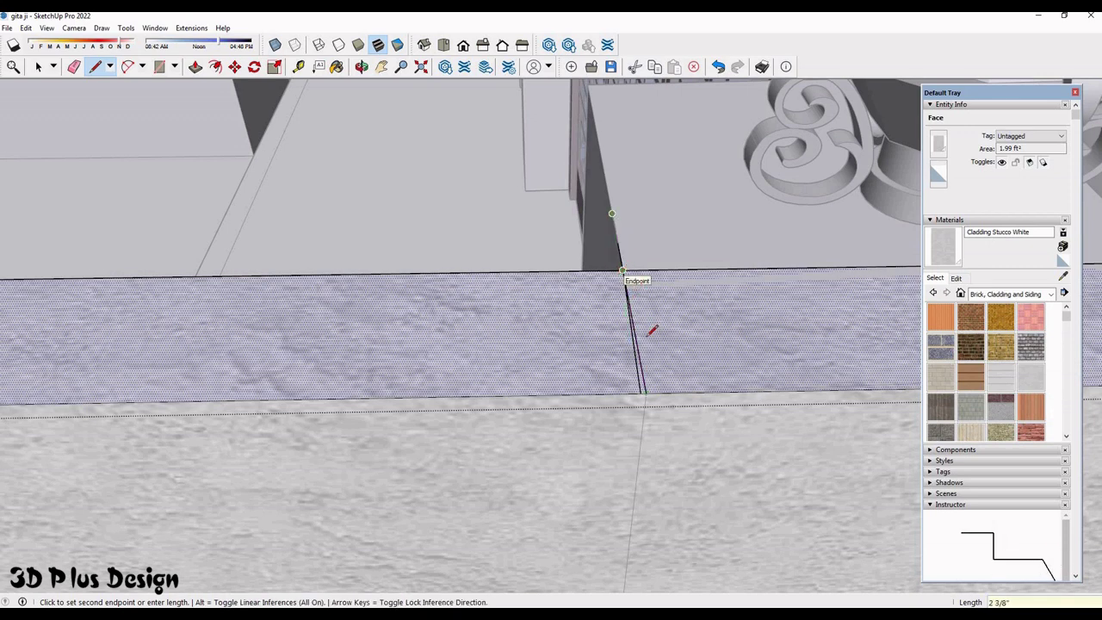
key("space")
- Draw a line splitting the wall top beside the lantern pillar
scroll(551, 307, "down", 3)
mouse_move(563, 315)
middle_mouse_down()
mouse_move(505, 287)
mouse_move(551, 330)
middle_mouse_up()
scroll(600, 379, "up", 2)
mouse_move(600, 379)
middle_mouse_down()
mouse_move(615, 329)
mouse_move(564, 247)
middle_mouse_up()
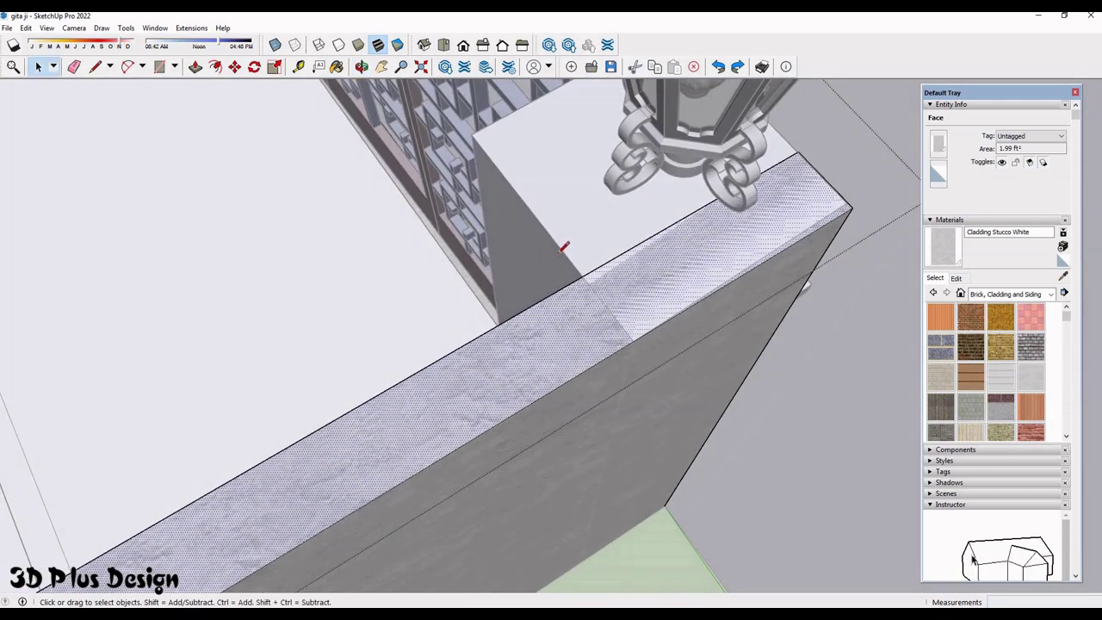
scroll(555, 237, "up", 2)
key("l")
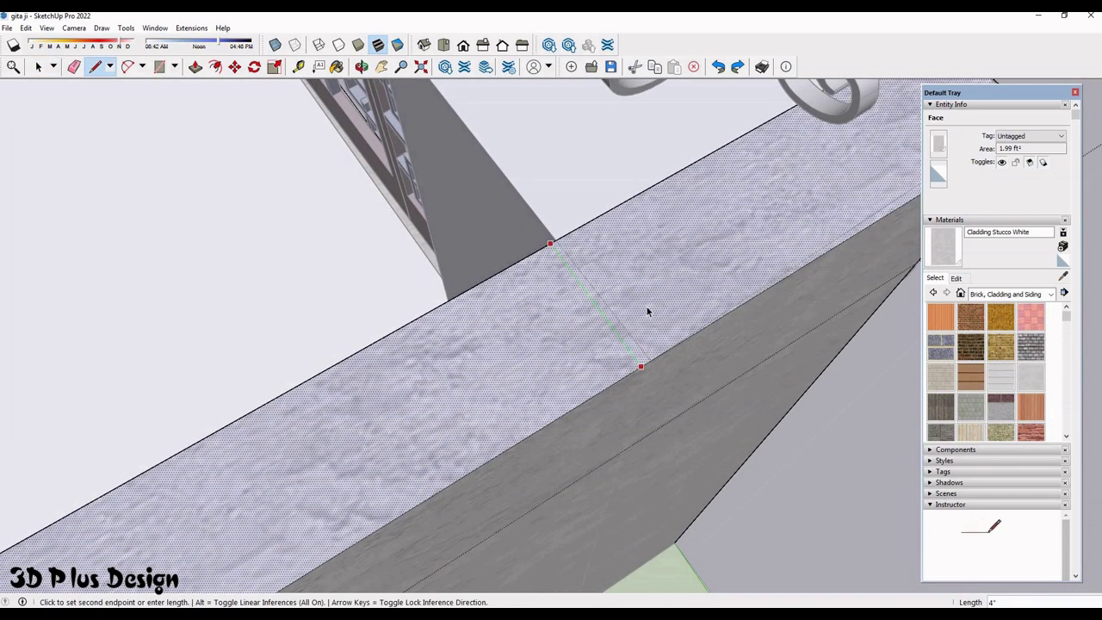
left_click(648, 312)
key("space")
- Push/pull the new end section of the wall top 6"
scroll(660, 379, "down", 3)
key("p")
middle_click_drag(660, 445, 720, 425)
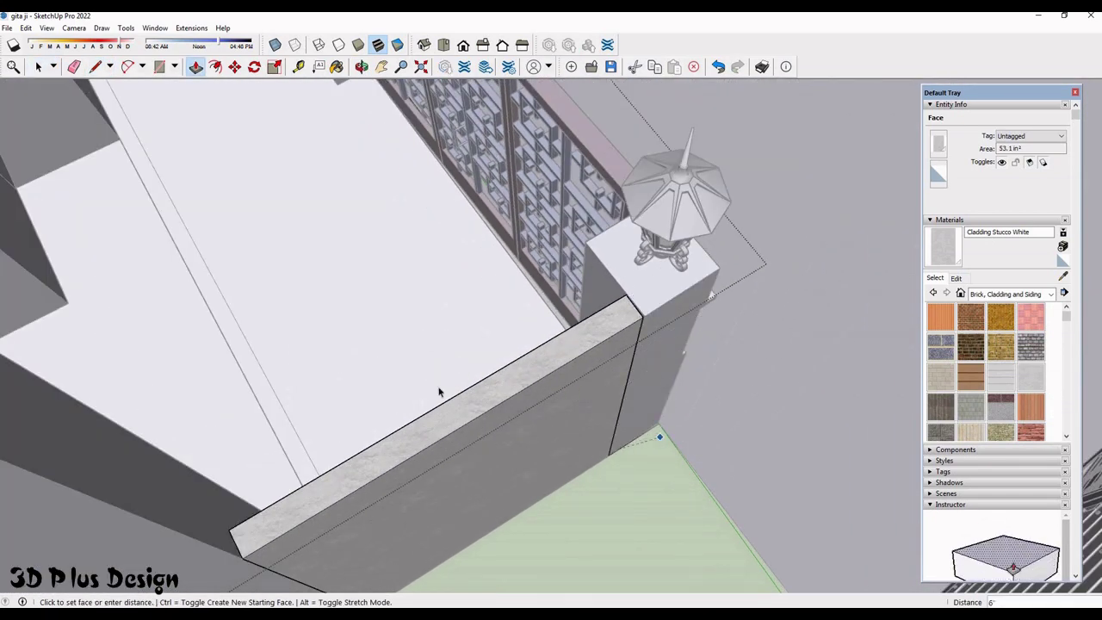
middle_click_drag(788, 437, 524, 359)
- Select the boundary wall group and zoom to the orange panel beside the gate
scroll(422, 425, "down", 3)
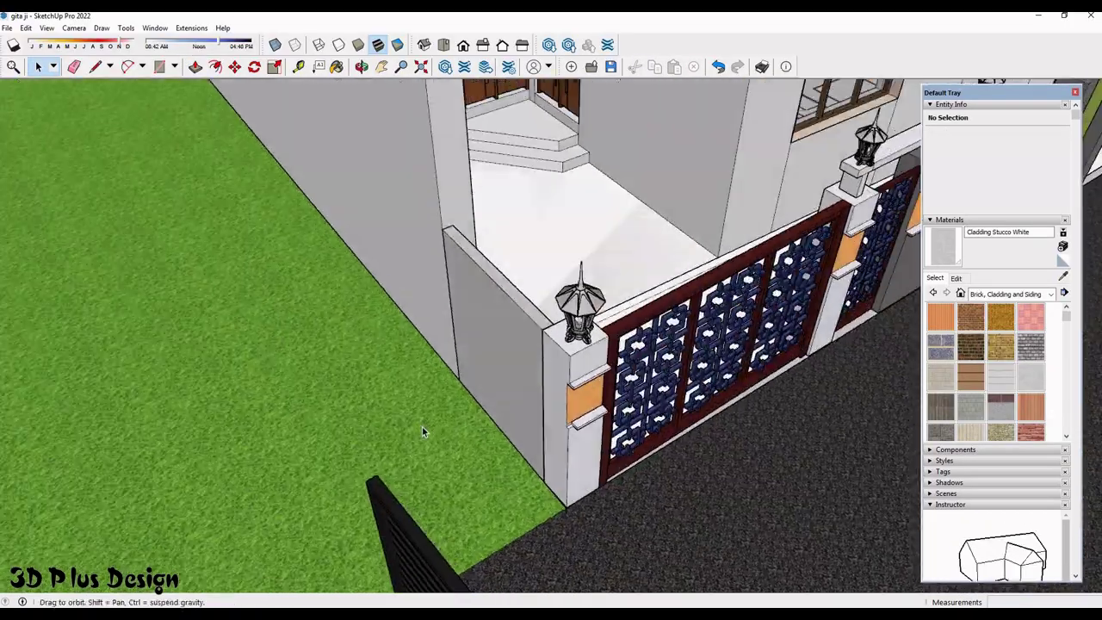
mouse_move(422, 426)
middle_mouse_down()
mouse_move(589, 415)
mouse_move(560, 394)
middle_mouse_up()
left_click(588, 415)
scroll(588, 415, "down", 3)
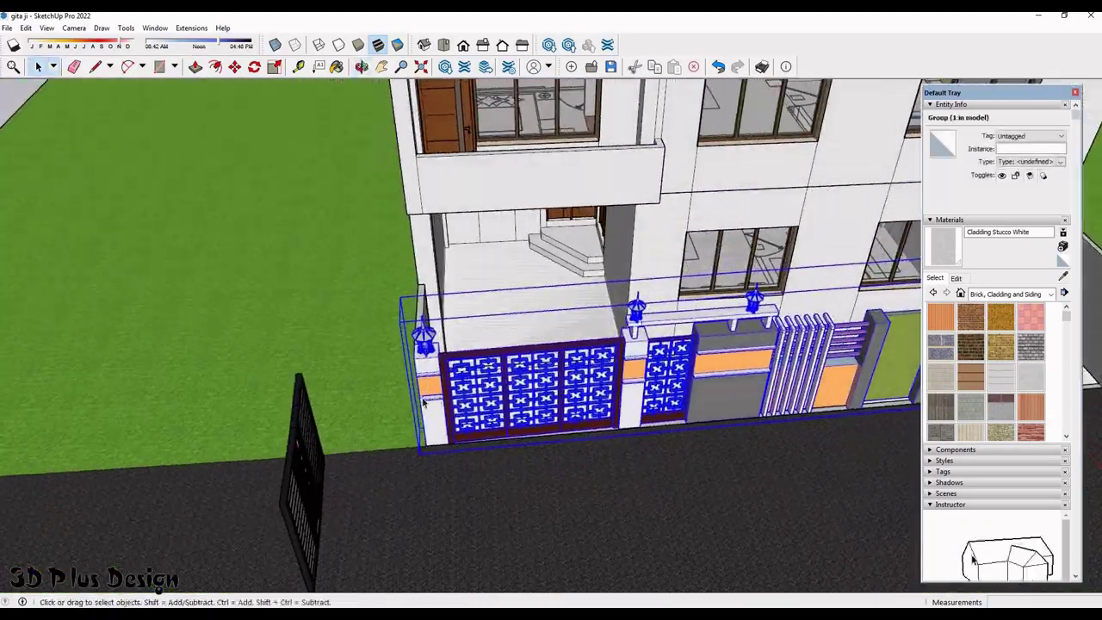
scroll(560, 395, "up", 4)
scroll(560, 394, "up", 4)
middle_click_drag(603, 423, 583, 418)
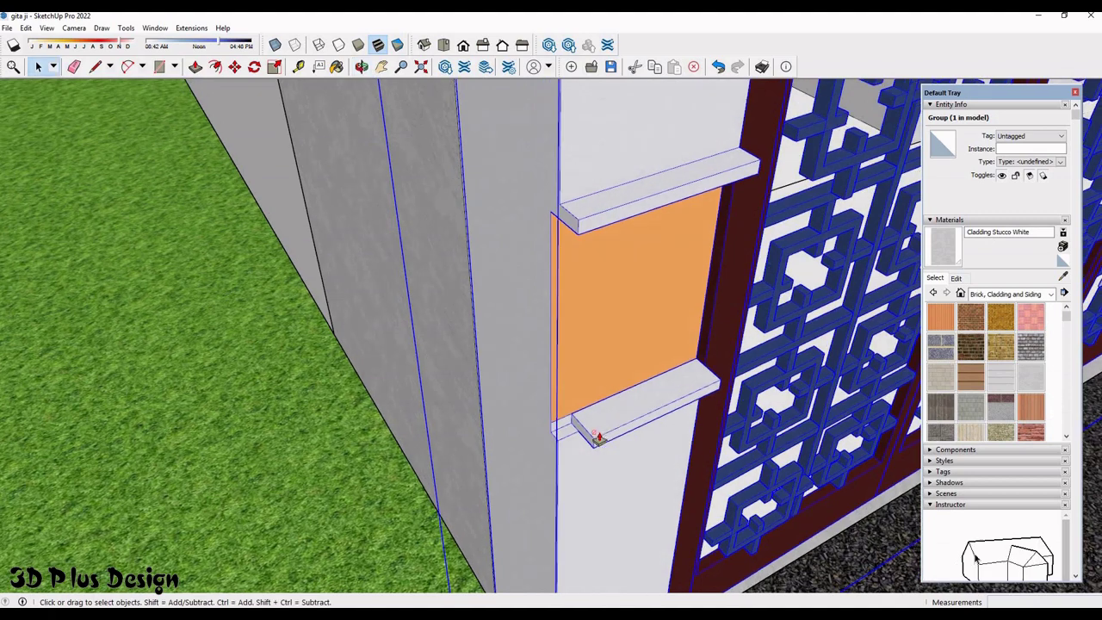
scroll(601, 438, "up", 3)
- Push/pull the ledge under the orange panel flush against the gate pillar
key("p")
scroll(600, 437, "down", 3)
key("space")
scroll(595, 433, "up", 4)
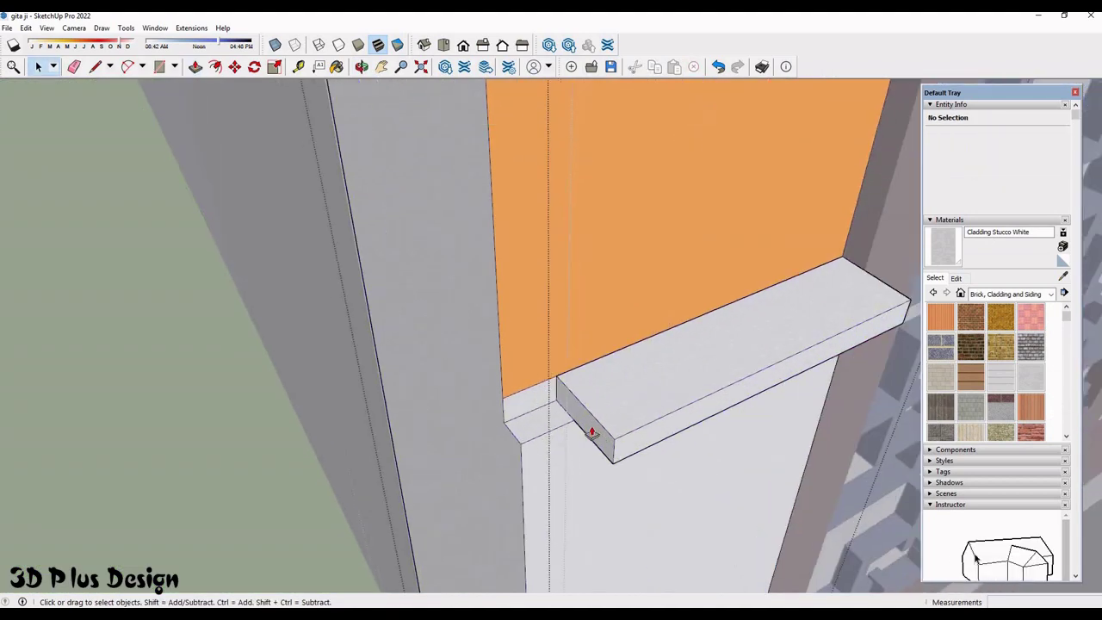
scroll(465, 417, "down", 3)
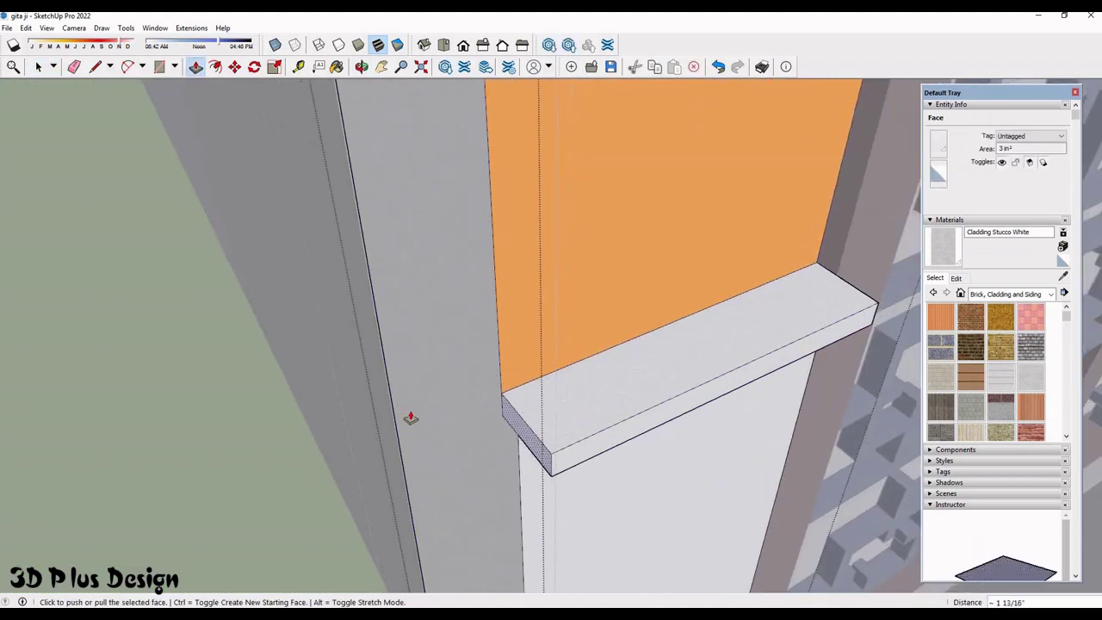
scroll(263, 368, "down", 3)
scroll(387, 389, "down", 3)
scroll(392, 369, "down", 2)
key("space")
scroll(392, 369, "down", 5)
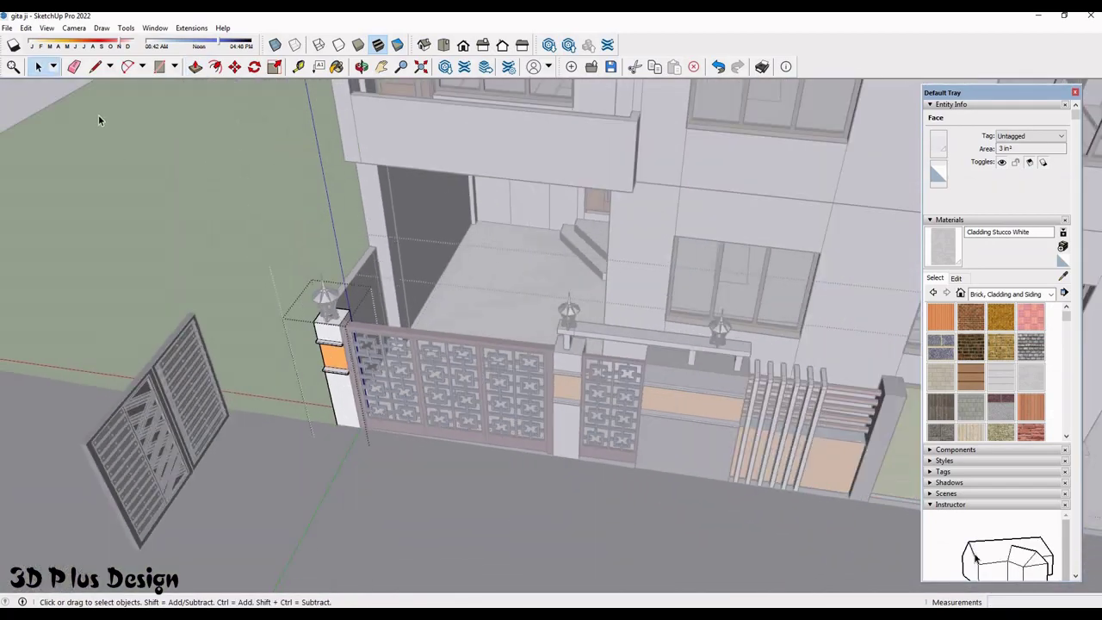
scroll(500, 336, "up", 2)
- Select the old lattice gate 160k component in the main opening, then clear the selection
middle_click_drag(532, 462, 600, 456)
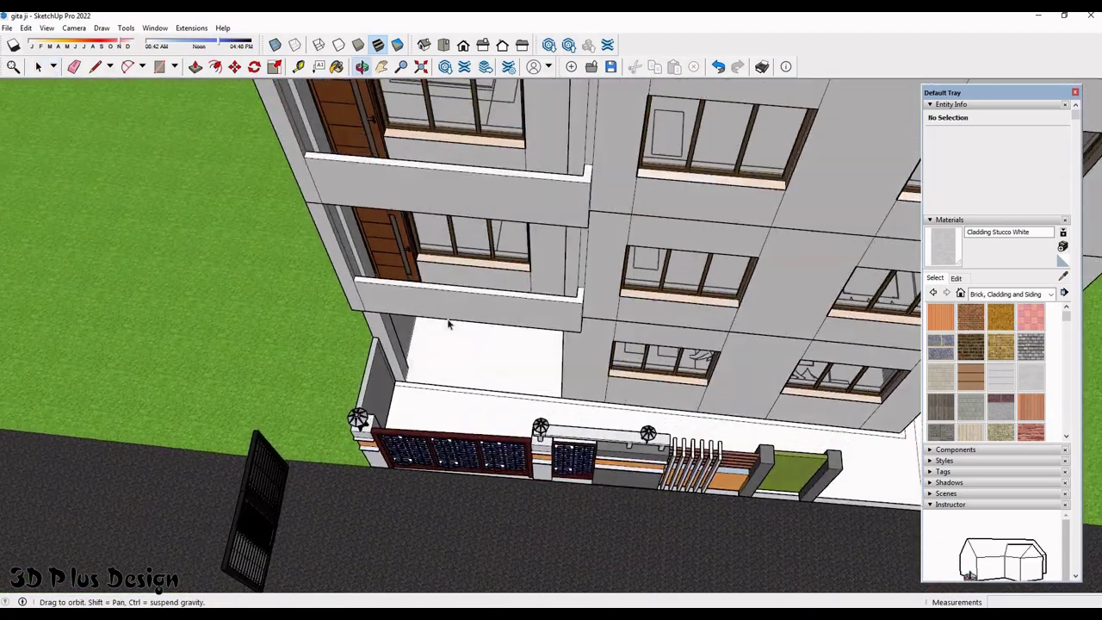
scroll(600, 455, "down", 3)
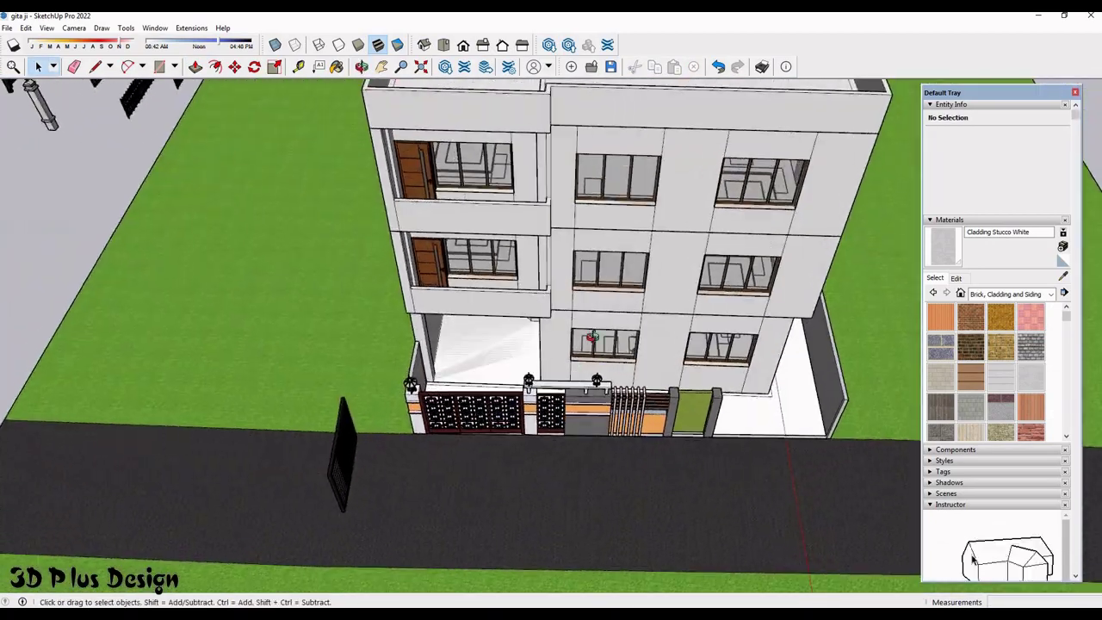
scroll(592, 436, "up", 4)
mouse_move(551, 388)
middle_mouse_down()
mouse_move(527, 358)
mouse_move(517, 370)
middle_mouse_up()
scroll(516, 370, "up", 3)
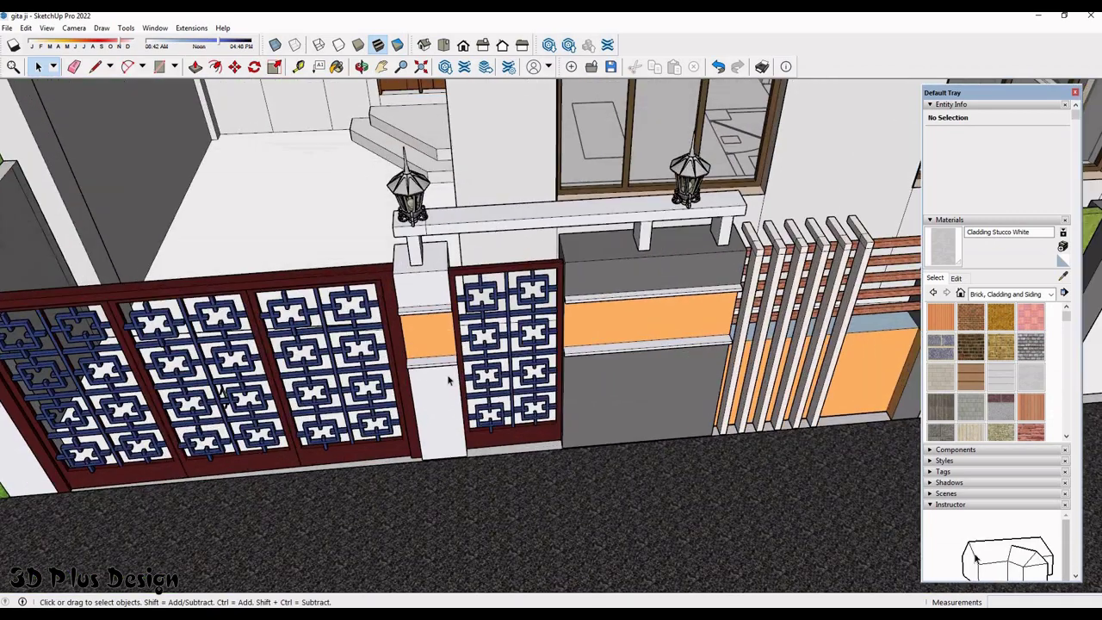
scroll(514, 376, "down", 1)
left_click(469, 378)
scroll(469, 377, "down", 3)
scroll(116, 268, "up", 1)
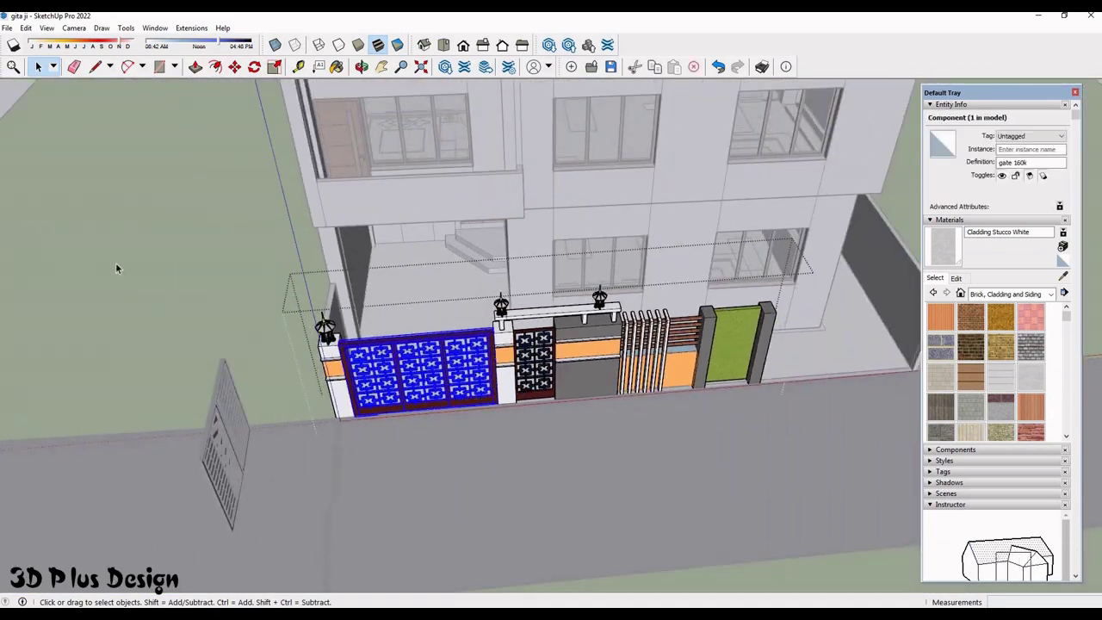
scroll(385, 374, "down", 3)
left_click(329, 442)
scroll(302, 382, "up", 3)
scroll(244, 87, "up", 1)
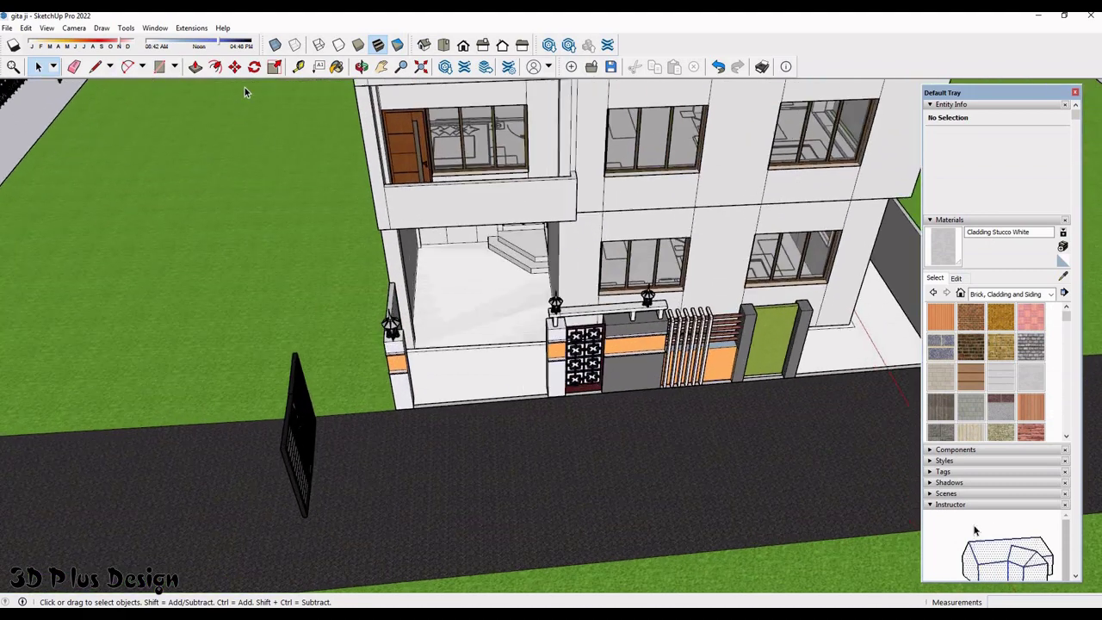
- Stand the slatted gate upright and rotate it 90°
middle_click_drag(587, 427, 552, 430)
left_click(449, 459)
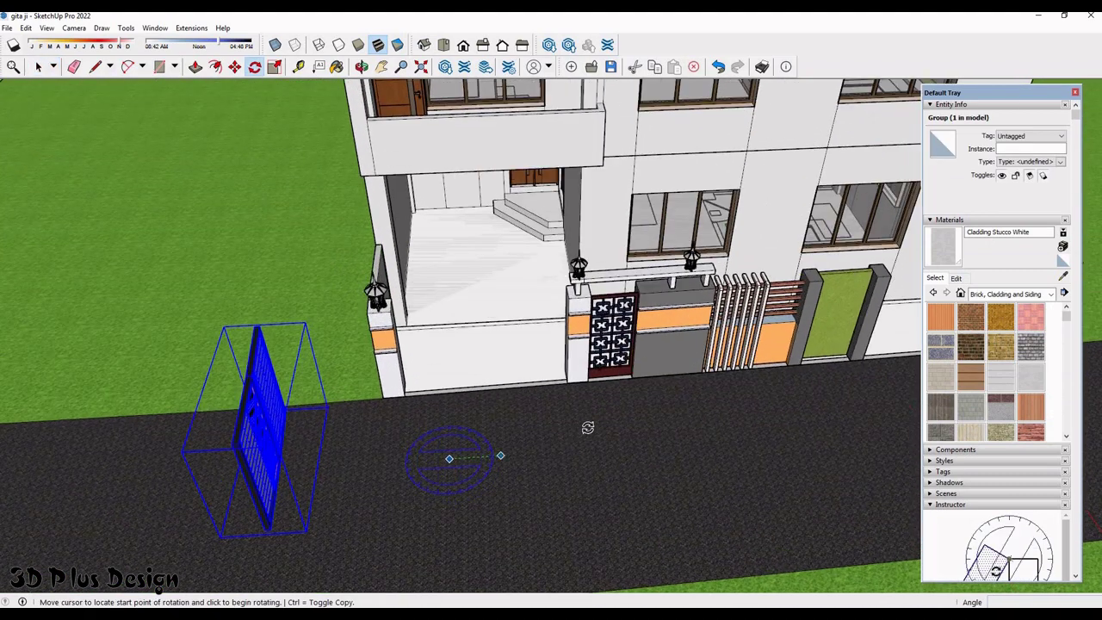
key("ctrl+z")
middle_click_drag(442, 347, 502, 453)
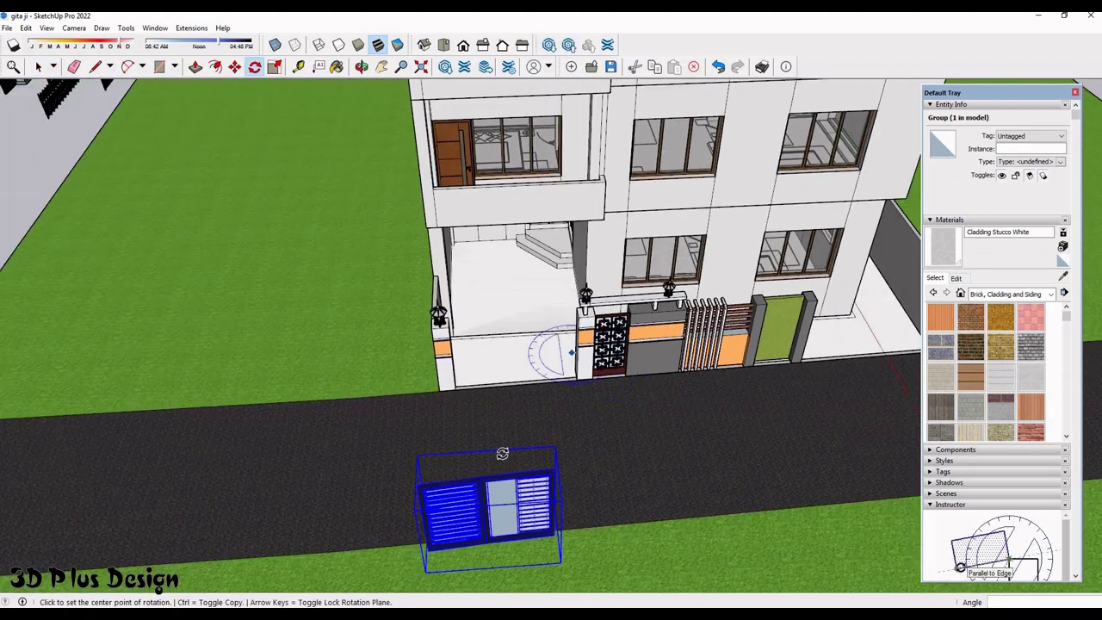
key("ctrl+z")
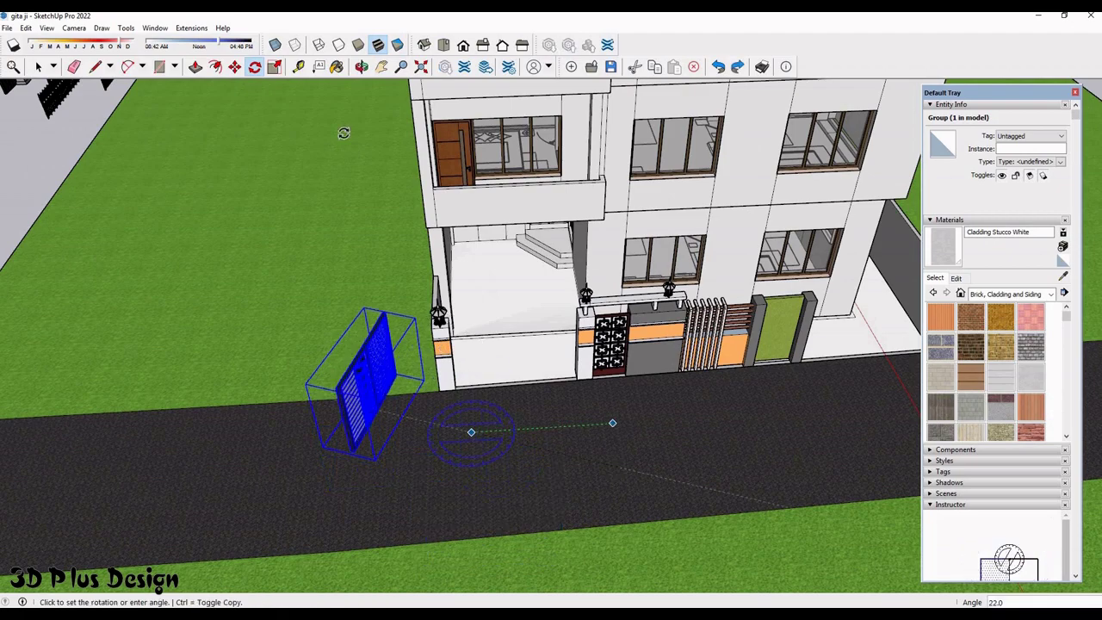
type("90")
key("Return")
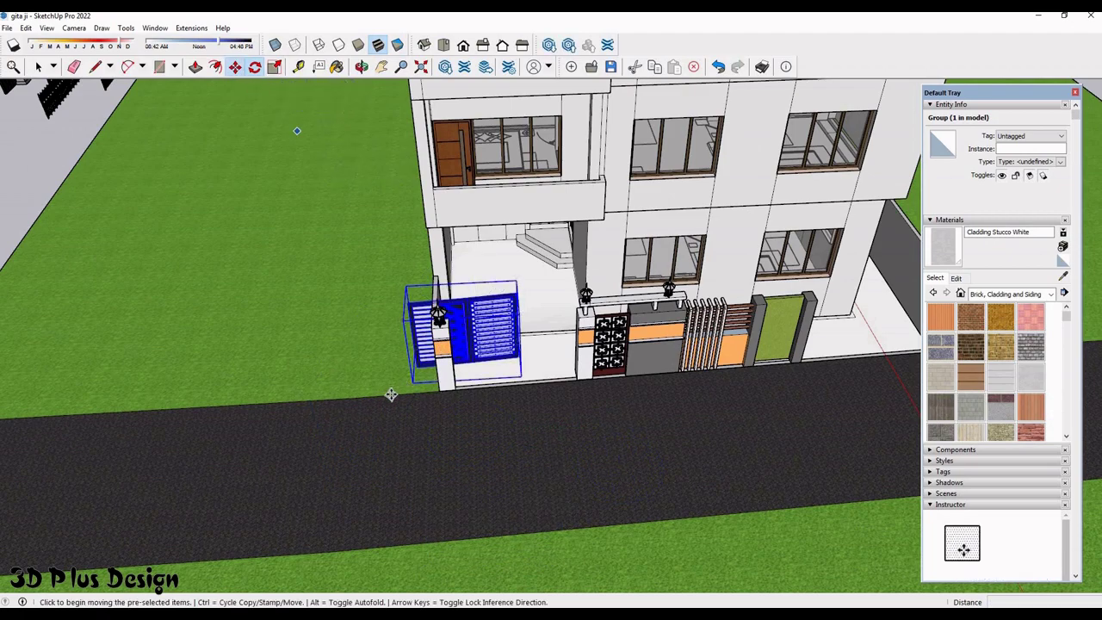
- Move the gate into the wall opening beside the lantern pillar
scroll(589, 401, "up", 5)
left_click(589, 402)
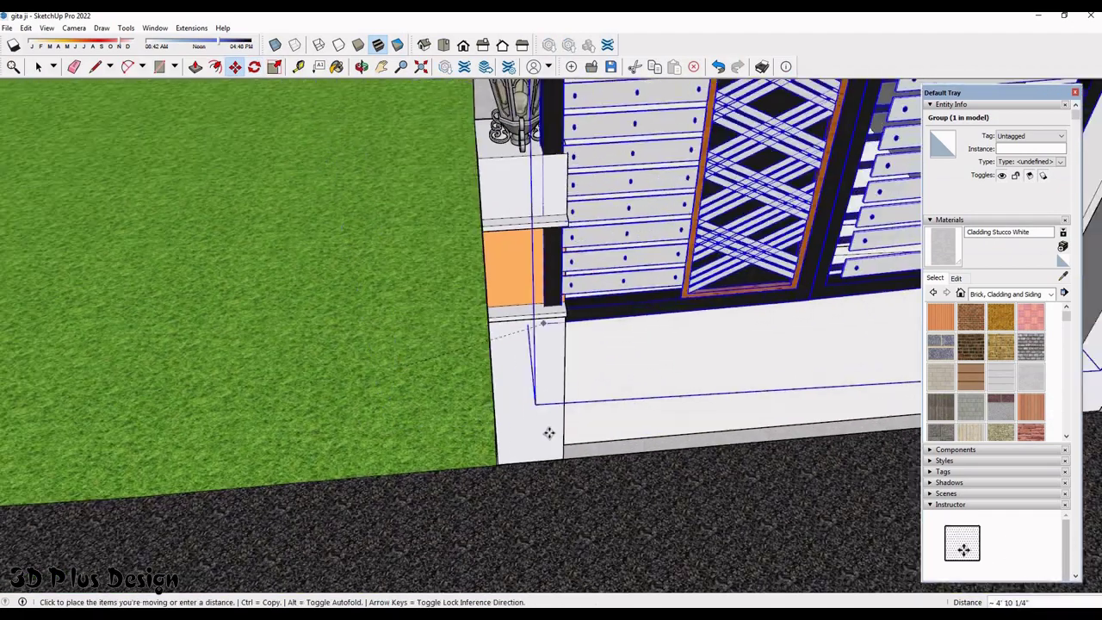
scroll(548, 432, "down", 3)
scroll(356, 365, "down", 2)
key("Escape")
scroll(461, 389, "down", 4)
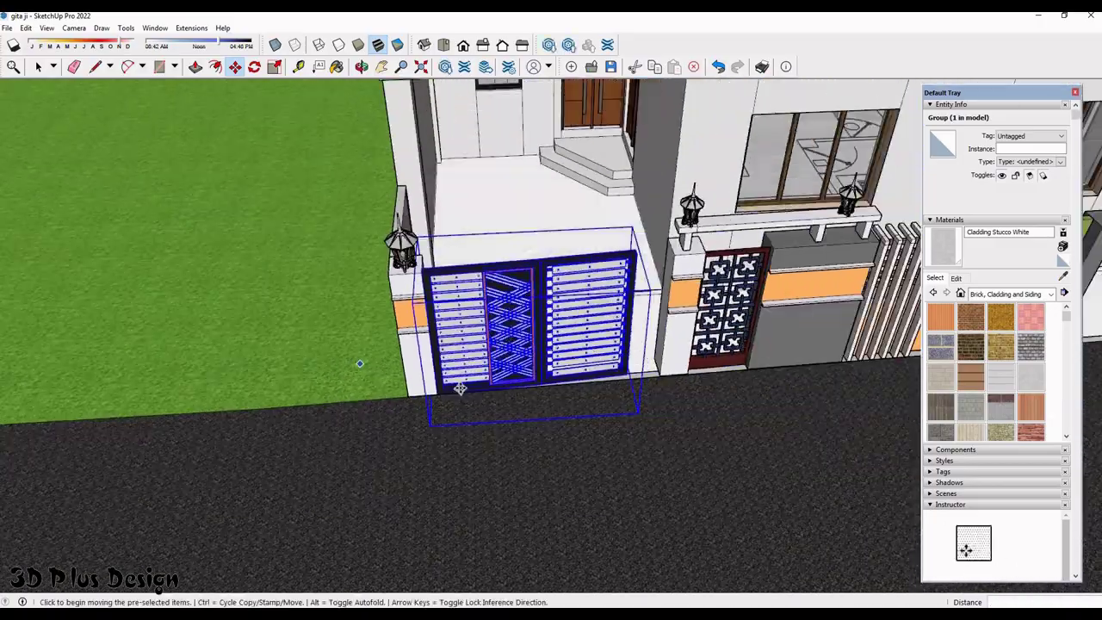
mouse_move(461, 389)
middle_mouse_down()
mouse_move(443, 381)
mouse_move(531, 463)
mouse_move(570, 429)
mouse_move(571, 451)
middle_mouse_up()
scroll(531, 462, "up", 3)
mouse_move(572, 379)
middle_mouse_down()
mouse_move(538, 412)
mouse_move(598, 411)
middle_mouse_up()
- Open the gate group for editing and move the gate leaf from its joint
double_click(595, 411)
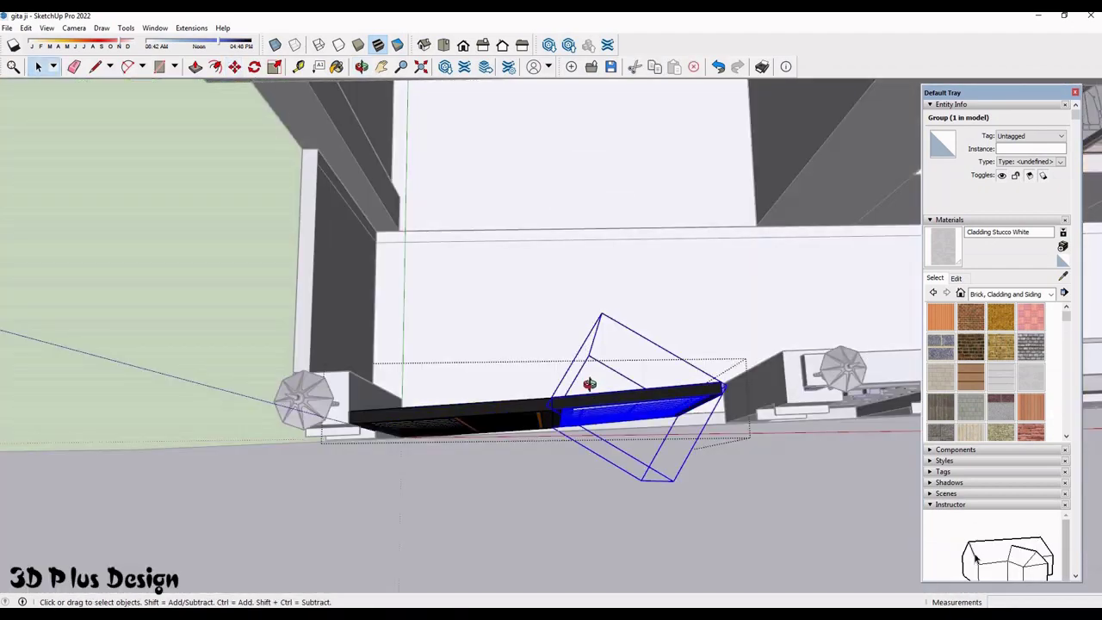
middle_click_drag(633, 498, 598, 483)
scroll(615, 480, "up", 2)
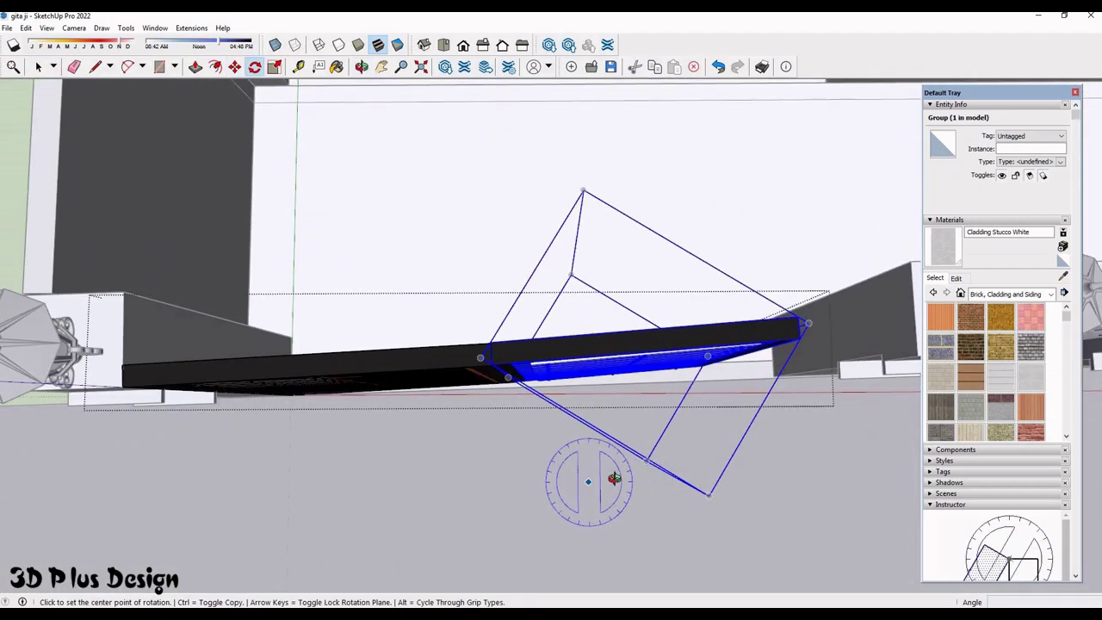
scroll(594, 472, "down", 1)
key("o")
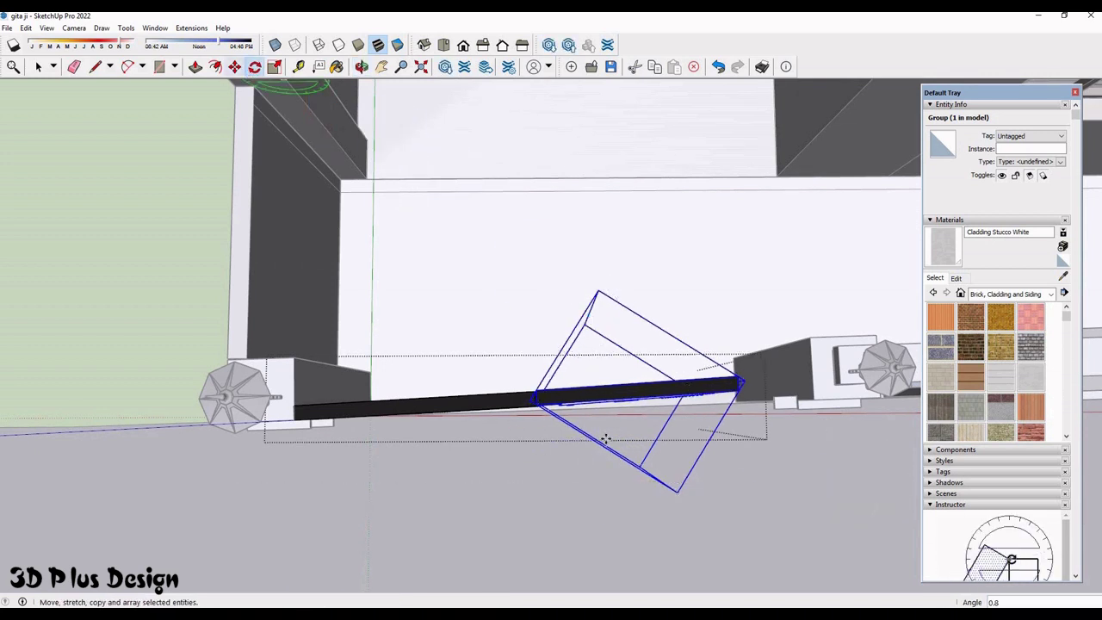
key("m")
scroll(586, 422, "up", 2)
scroll(572, 411, "up", 2)
scroll(564, 411, "up", 2)
scroll(567, 403, "down", 2)
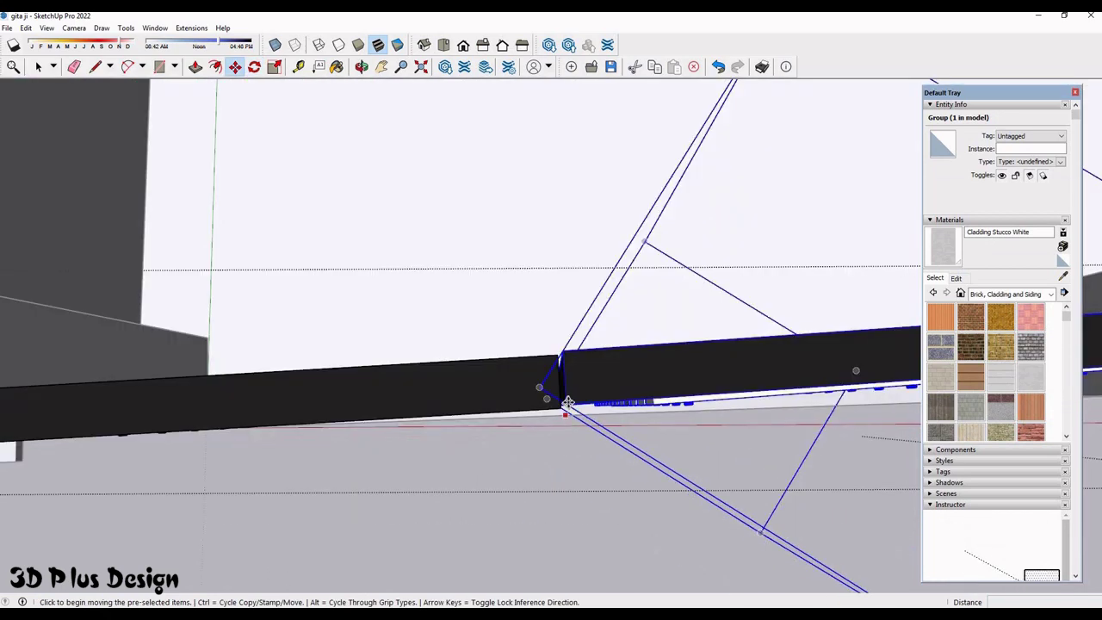
scroll(566, 405, "up", 1)
left_click(558, 411)
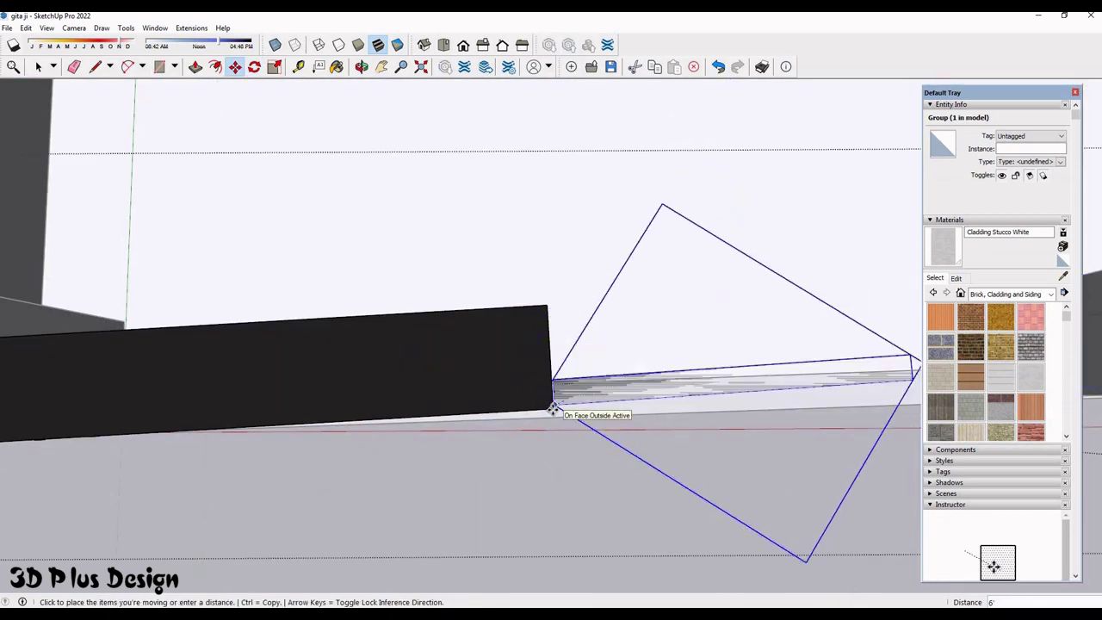
- Rotate the gate leaf about its base so the two leaves line up
scroll(552, 414, "up", 2)
scroll(577, 370, "down", 3)
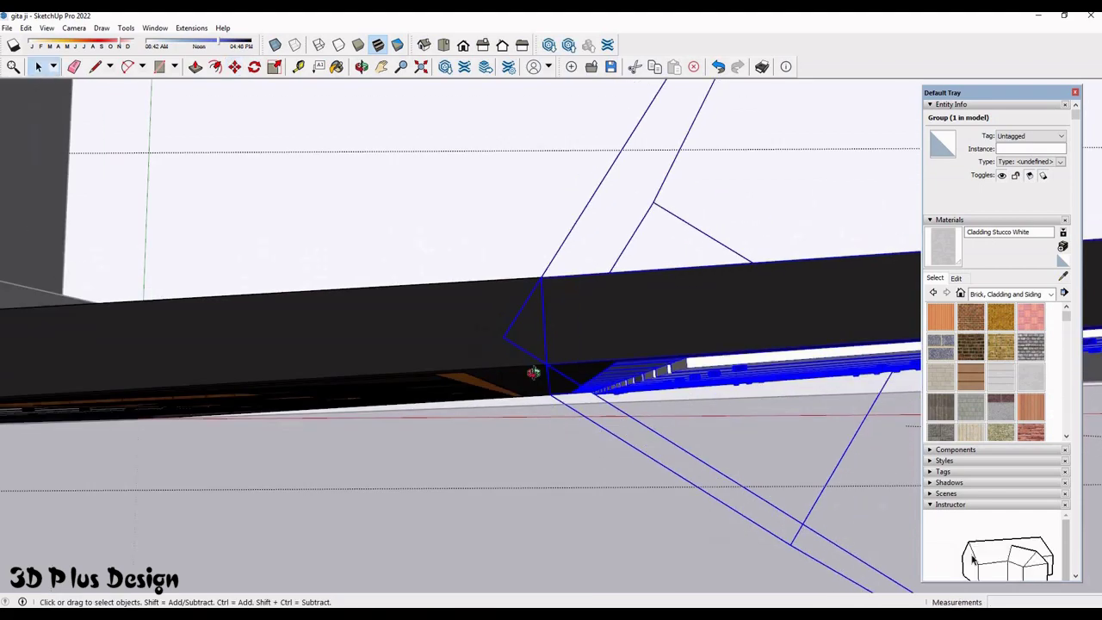
scroll(529, 369, "down", 3)
mouse_move(529, 283)
middle_mouse_down()
mouse_move(706, 477)
mouse_move(697, 456)
middle_mouse_up()
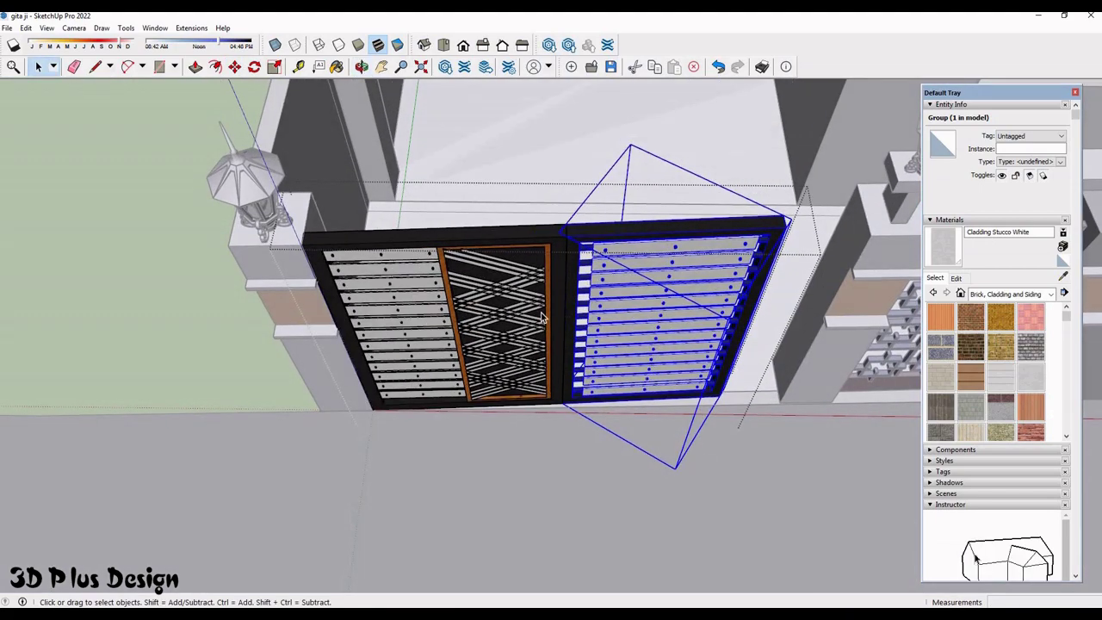
middle_click_drag(541, 318, 486, 319)
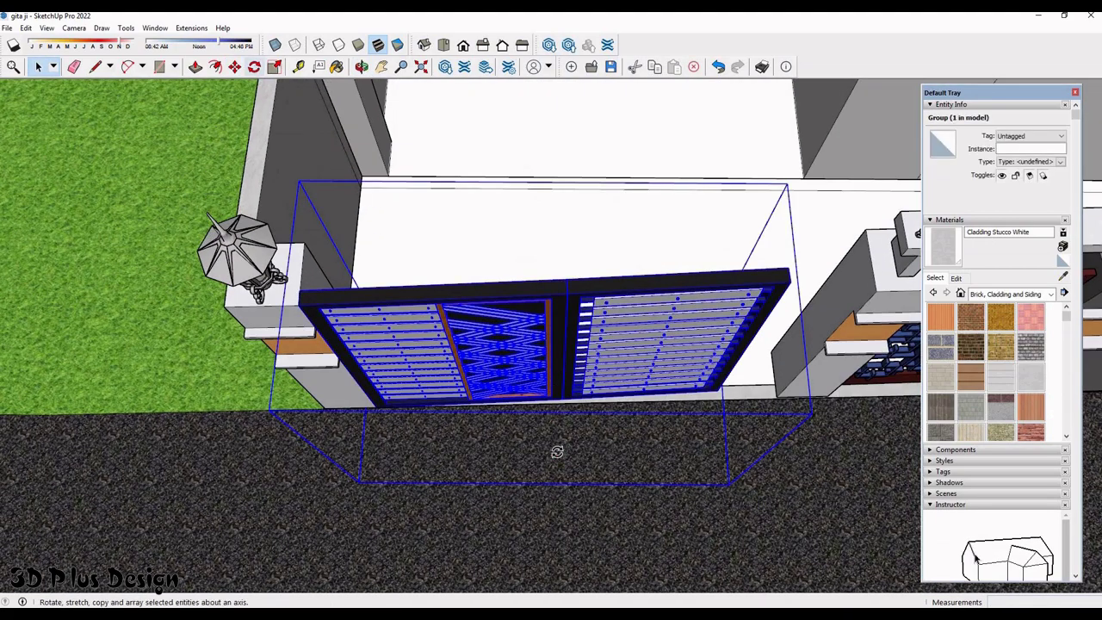
left_click(557, 451)
middle_click_drag(557, 451, 738, 388)
left_click(730, 381)
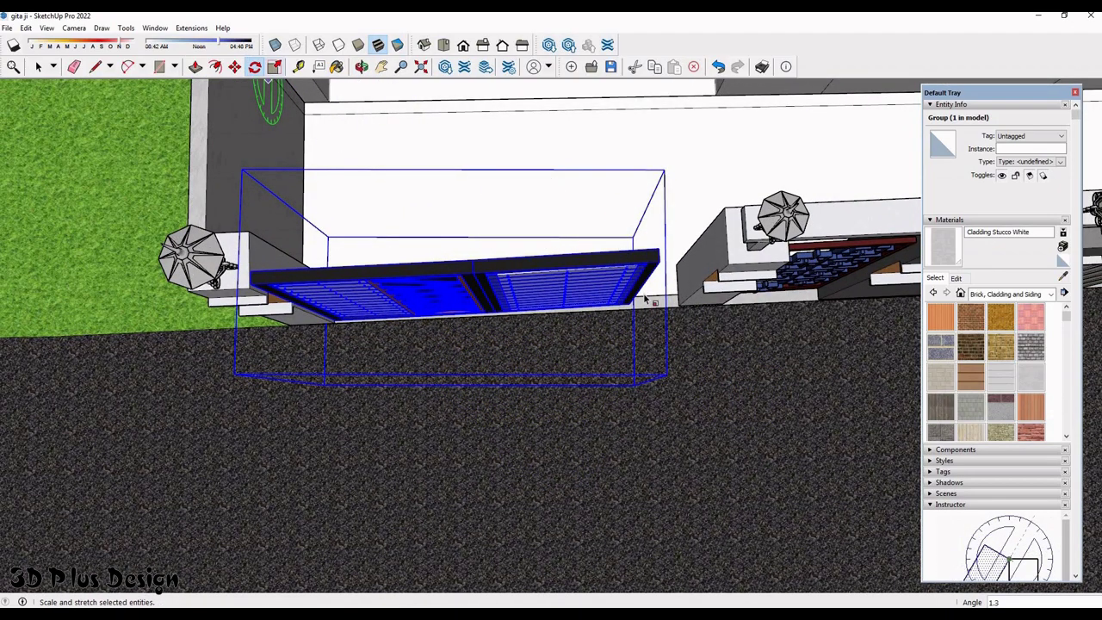
- Scale the gate from its right side about 1.14× wider to fill the pillar opening
key("s")
scroll(637, 293, "up", 1)
scroll(637, 293, "up", 2)
left_click(738, 253)
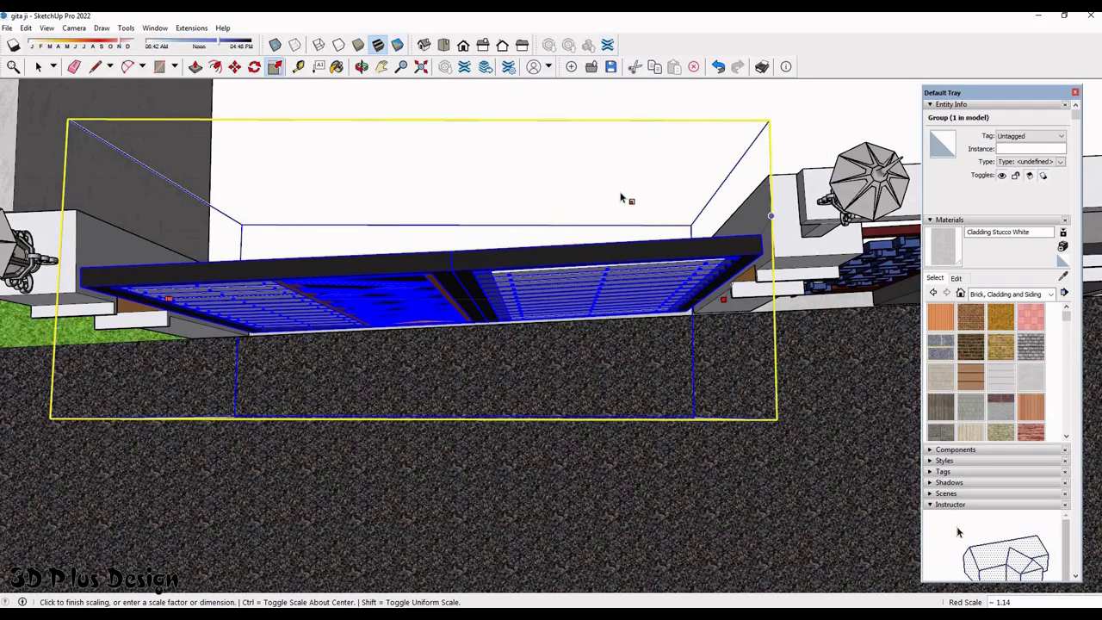
left_click(657, 344)
scroll(656, 344, "down", 3)
key("space")
scroll(603, 284, "down", 3)
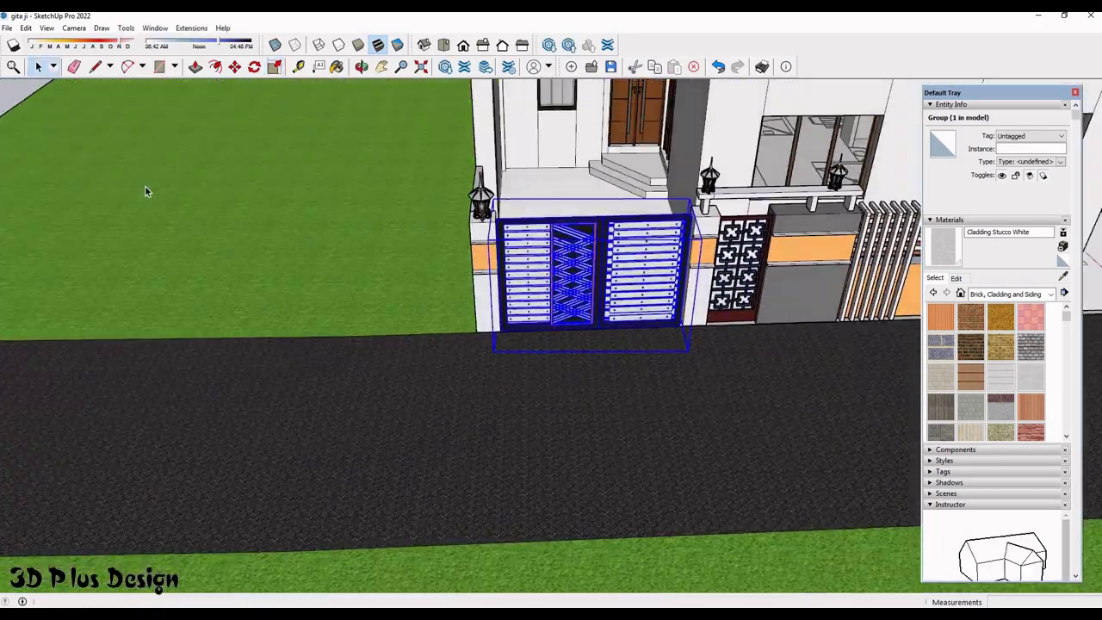
scroll(647, 280, "up", 1)
middle_click_drag(647, 279, 573, 278)
- Move the green planter panel about 4 11/16" along the wall to sit between its dark pillars
mouse_move(499, 297)
middle_mouse_down()
mouse_move(681, 306)
mouse_move(468, 344)
mouse_move(750, 345)
mouse_move(704, 501)
mouse_move(699, 451)
mouse_move(621, 515)
mouse_move(668, 402)
mouse_move(679, 403)
middle_mouse_up()
scroll(750, 344, "down", 3)
scroll(699, 451, "up", 3)
scroll(699, 452, "up", 2)
scroll(678, 403, "up", 2)
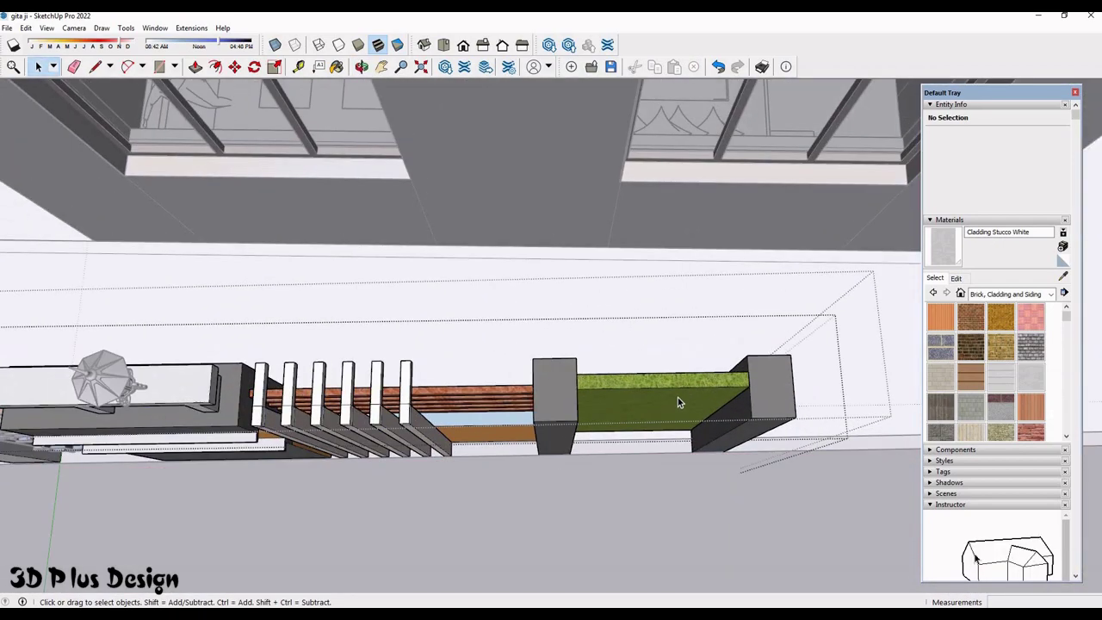
left_click(678, 397)
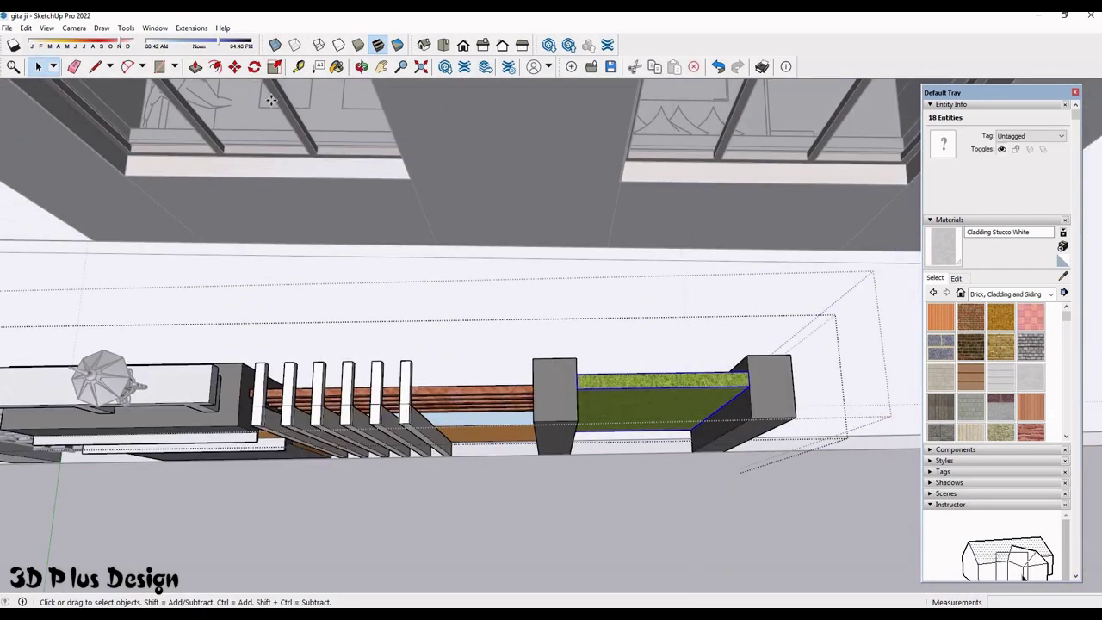
scroll(660, 481, "up", 2)
left_click(661, 482)
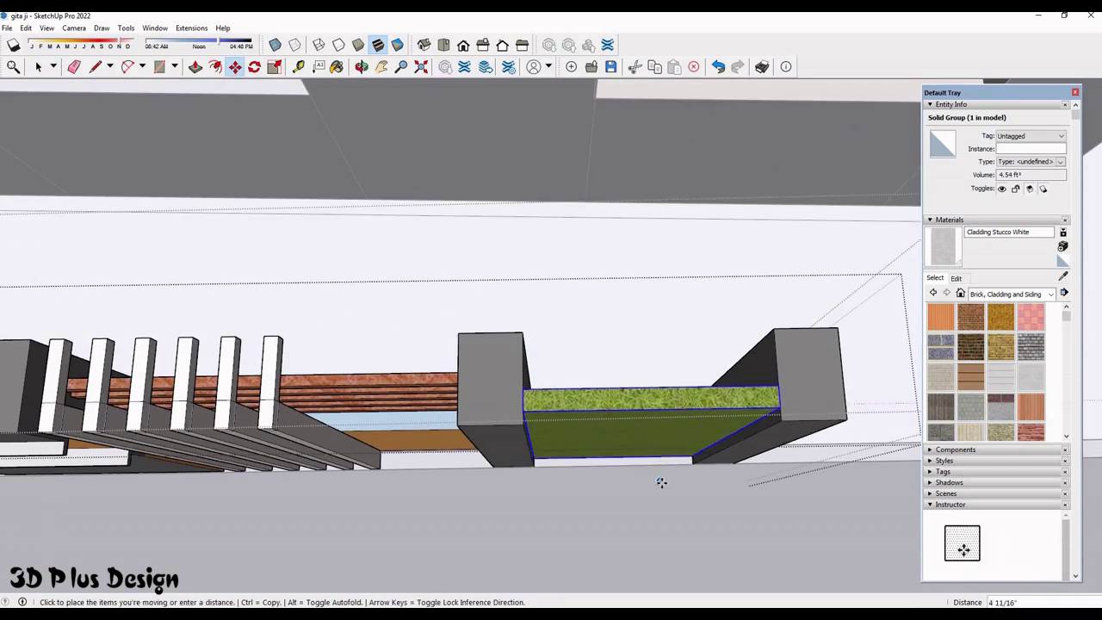
left_click(517, 402)
scroll(516, 402, "down", 2)
key("space")
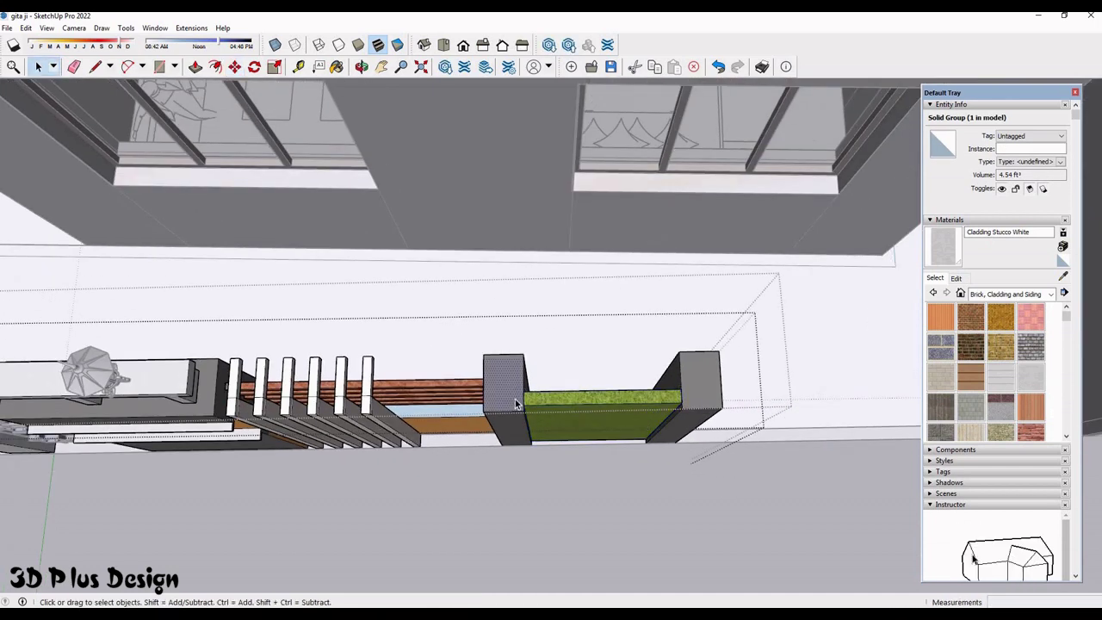
scroll(551, 413, "down", 2)
scroll(559, 419, "up", 1)
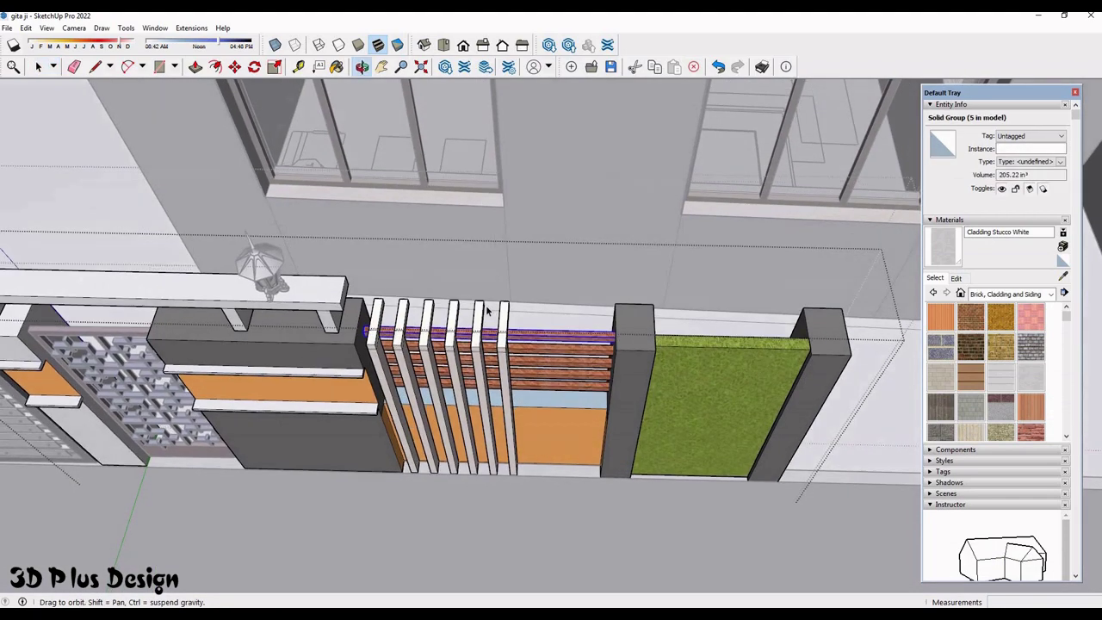
- Select the white slat and wooden rail groups of the screen
middle_click_drag(551, 394, 528, 313)
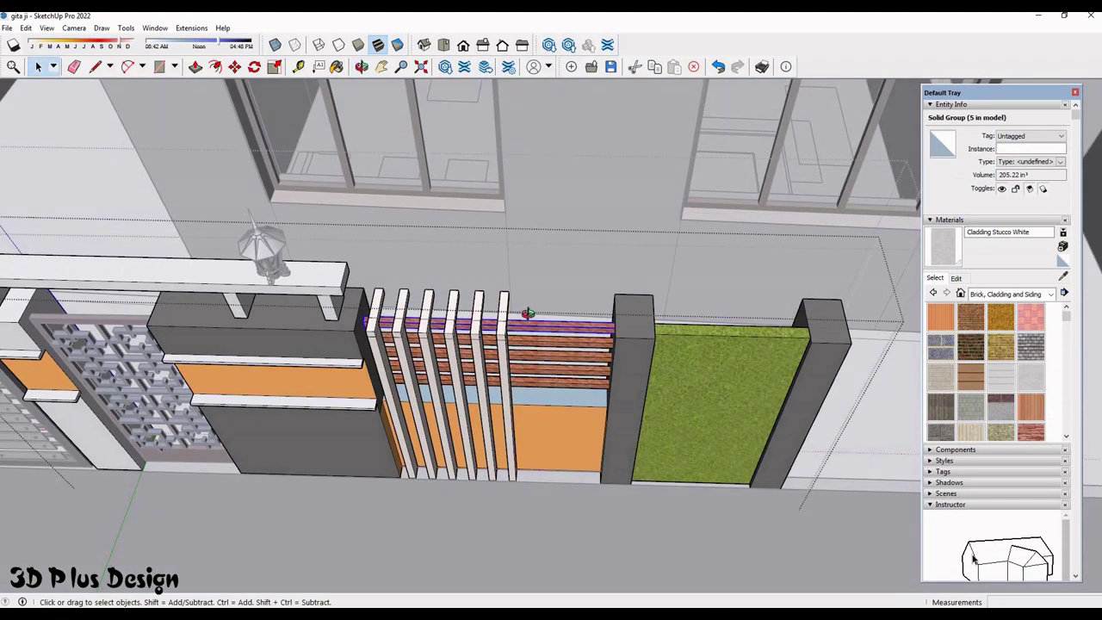
middle_click_drag(534, 246, 491, 238)
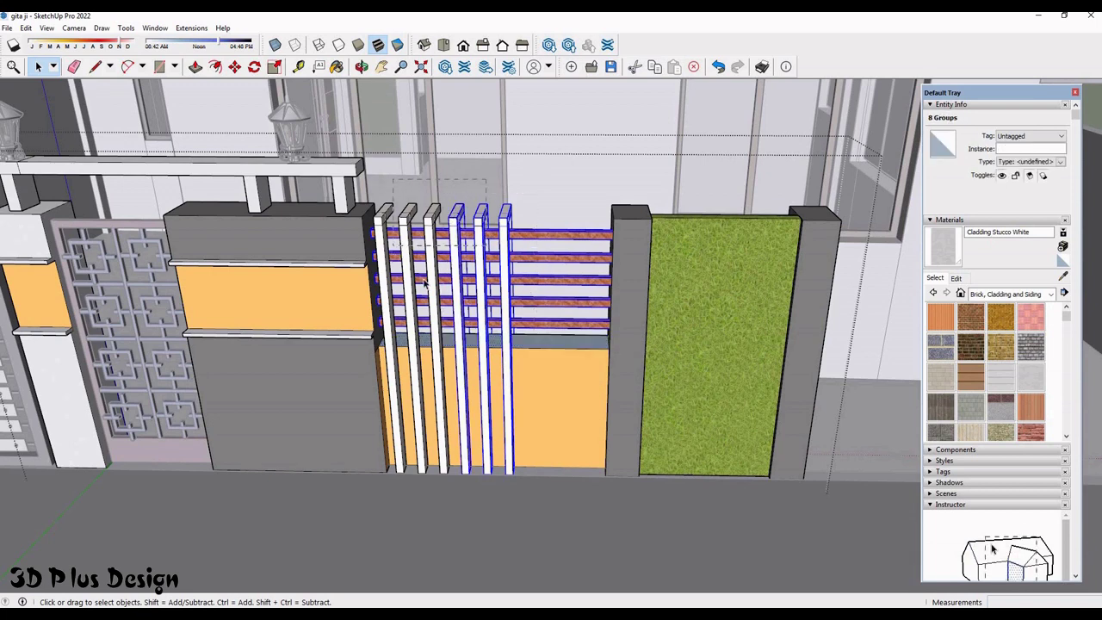
middle_click_drag(367, 215, 247, 76)
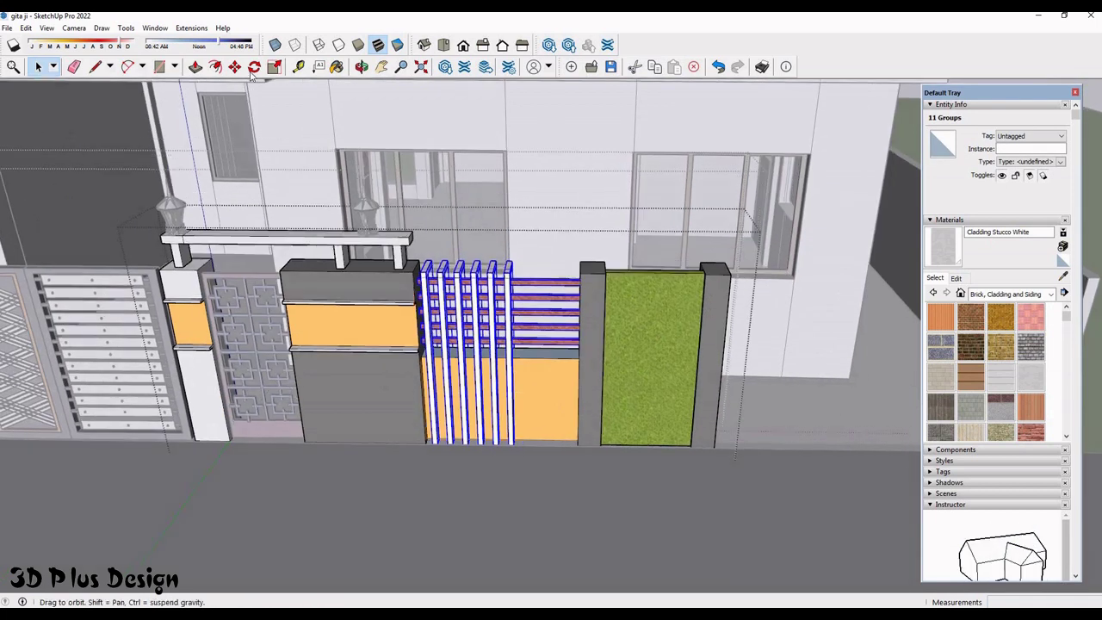
scroll(416, 359, "up", 1)
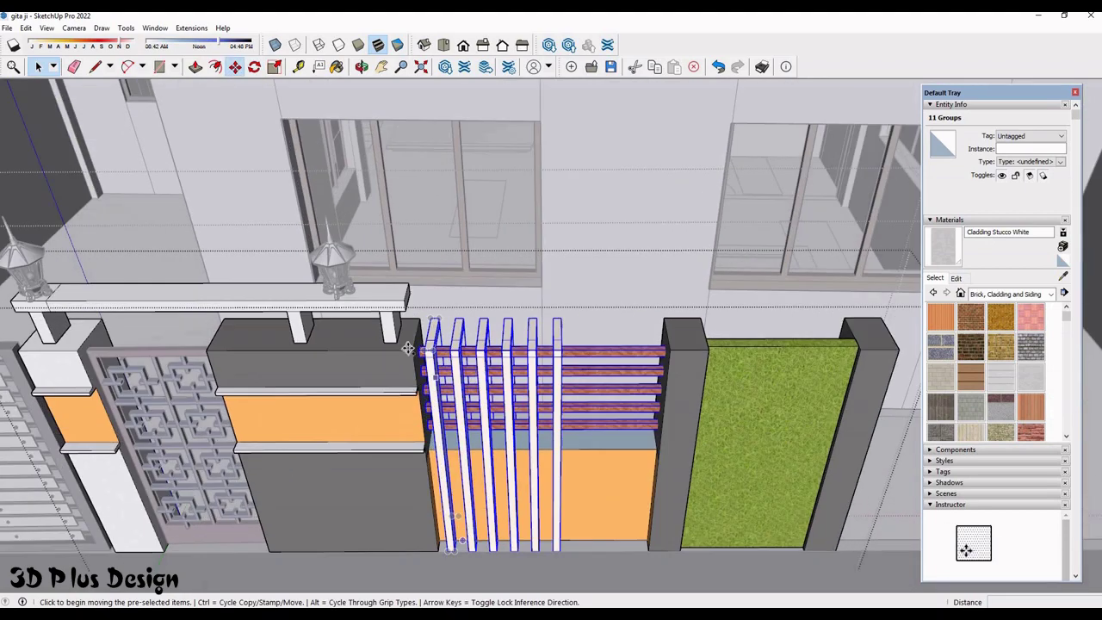
scroll(416, 359, "up", 3)
- Copy the 11 slat and rail groups 9' 5 3/8" along, beyond the green panel's right pillar
left_click(410, 345)
scroll(410, 345, "down", 2)
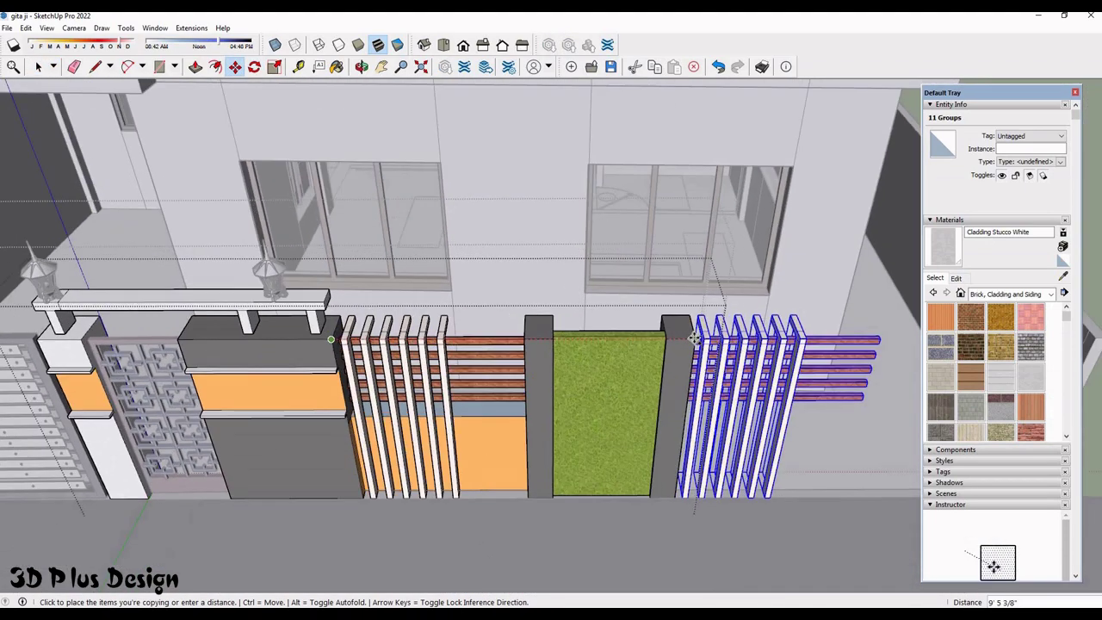
scroll(689, 345, "up", 2)
left_click(571, 374)
scroll(539, 428, "down", 3)
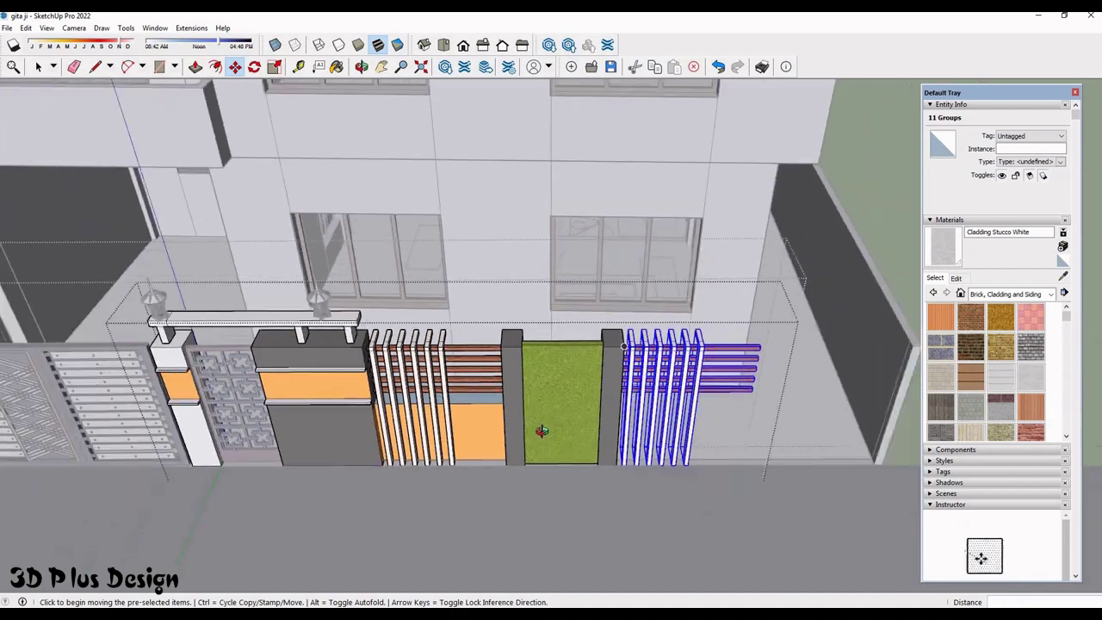
scroll(536, 445, "down", 3)
mouse_move(537, 446)
middle_mouse_down()
mouse_move(562, 483)
mouse_move(590, 452)
middle_mouse_up()
scroll(594, 443, "up", 2)
scroll(465, 460, "up", 2)
middle_click_drag(466, 460, 430, 438)
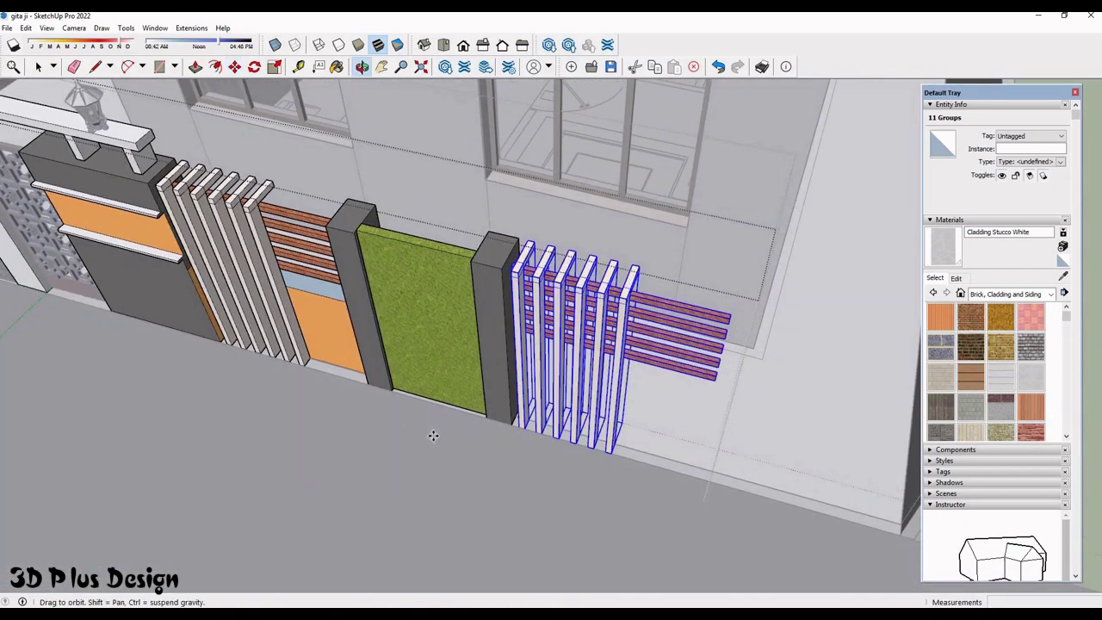
scroll(571, 316, "down", 1)
scroll(611, 360, "down", 2)
mouse_move(610, 360)
middle_mouse_down()
mouse_move(534, 450)
mouse_move(521, 437)
mouse_move(596, 324)
mouse_move(600, 421)
mouse_move(571, 465)
mouse_move(534, 461)
mouse_move(461, 321)
mouse_move(765, 432)
mouse_move(754, 444)
middle_mouse_up()
key("space")
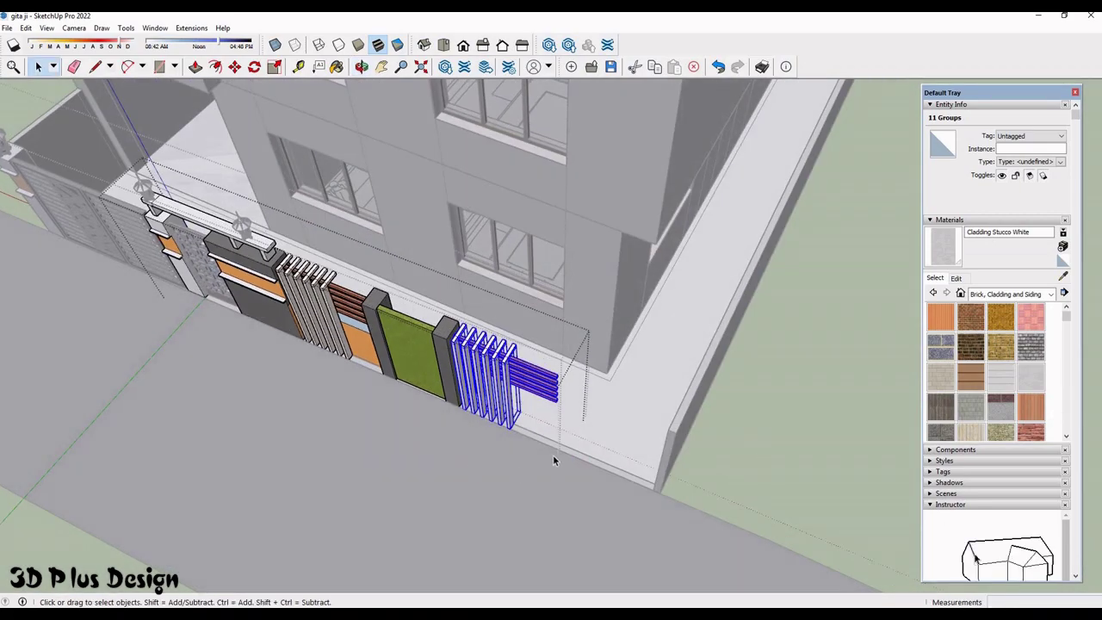
- Draw a short dividing line across the curb beneath the copied slats
left_click(553, 455)
mouse_move(553, 455)
middle_mouse_down()
mouse_move(804, 426)
mouse_move(550, 385)
middle_mouse_up()
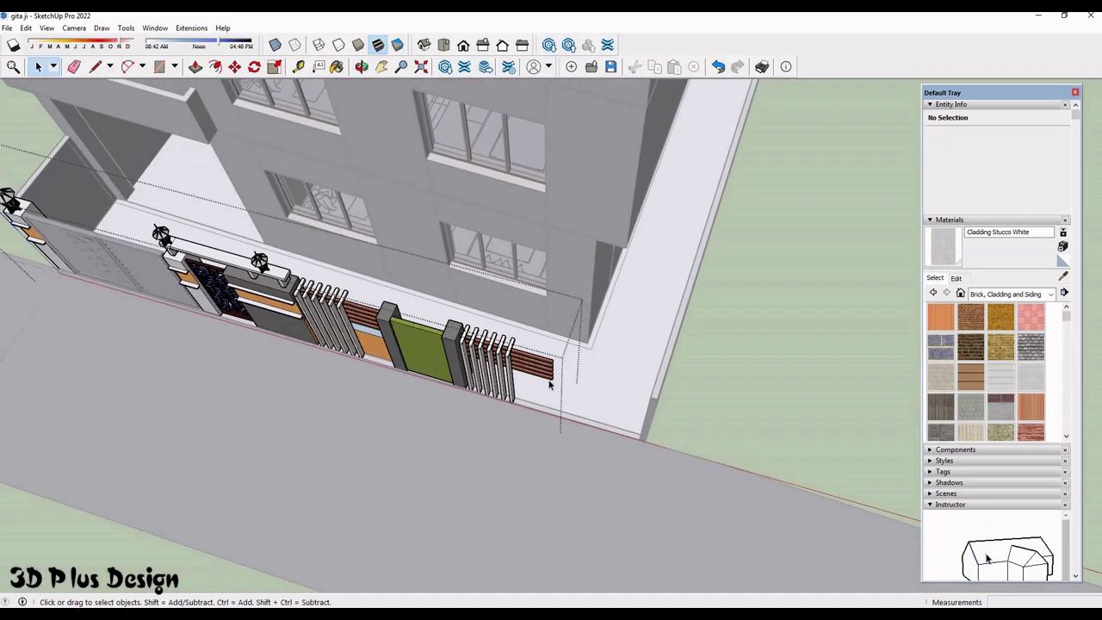
scroll(549, 385, "up", 3)
scroll(578, 377, "up", 3)
left_click(487, 341)
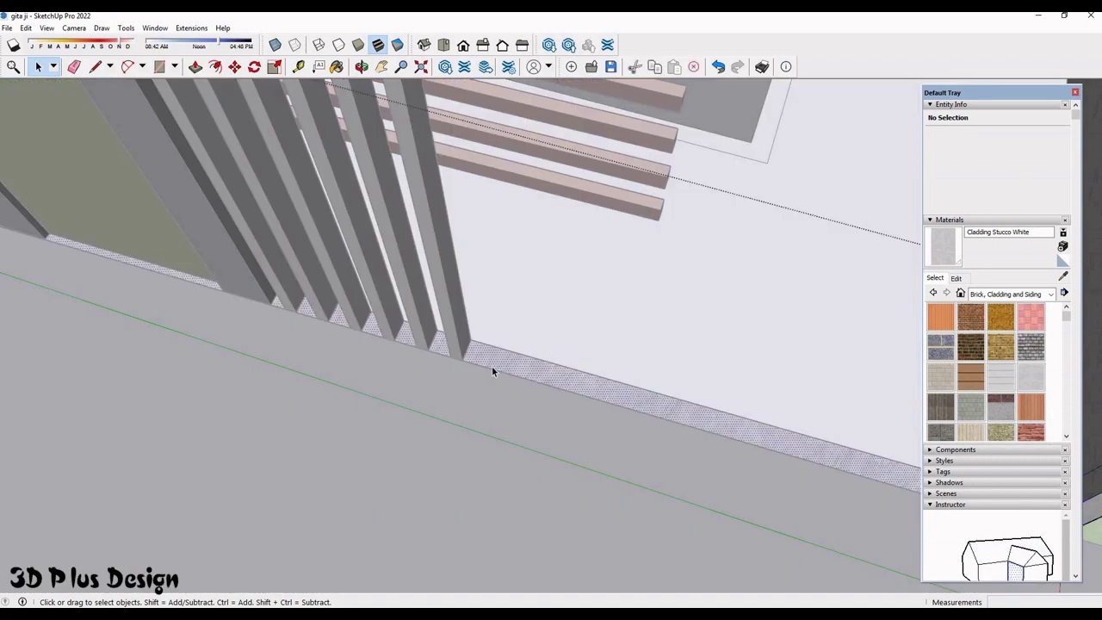
mouse_move(488, 341)
middle_mouse_down()
mouse_move(502, 337)
mouse_move(474, 345)
middle_mouse_up()
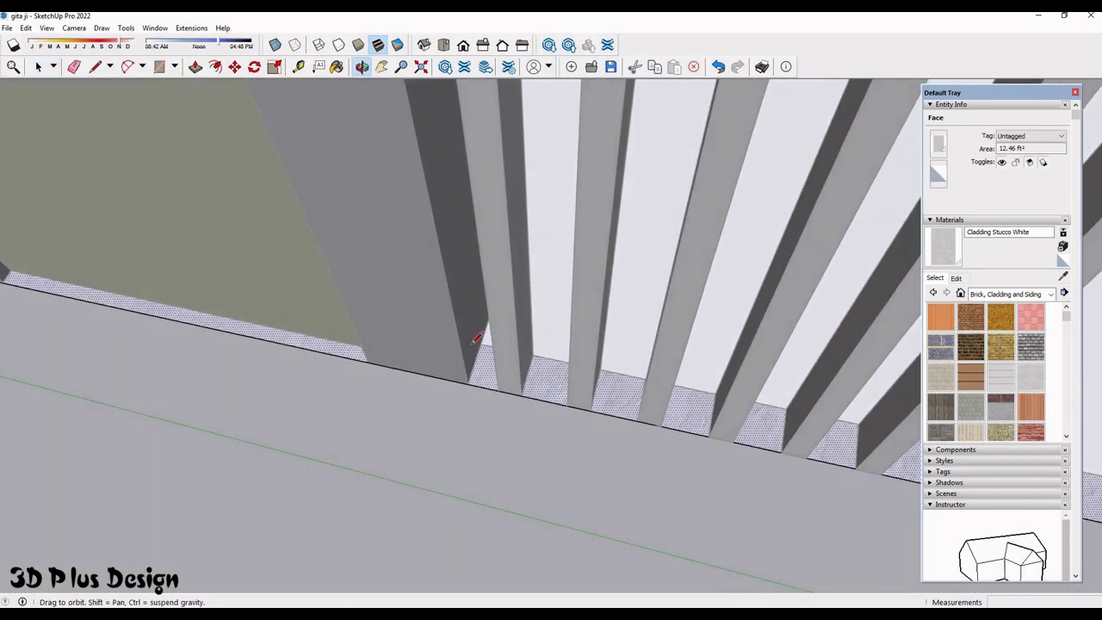
key("l")
mouse_move(448, 405)
middle_mouse_down()
mouse_move(444, 420)
mouse_move(528, 428)
middle_mouse_up()
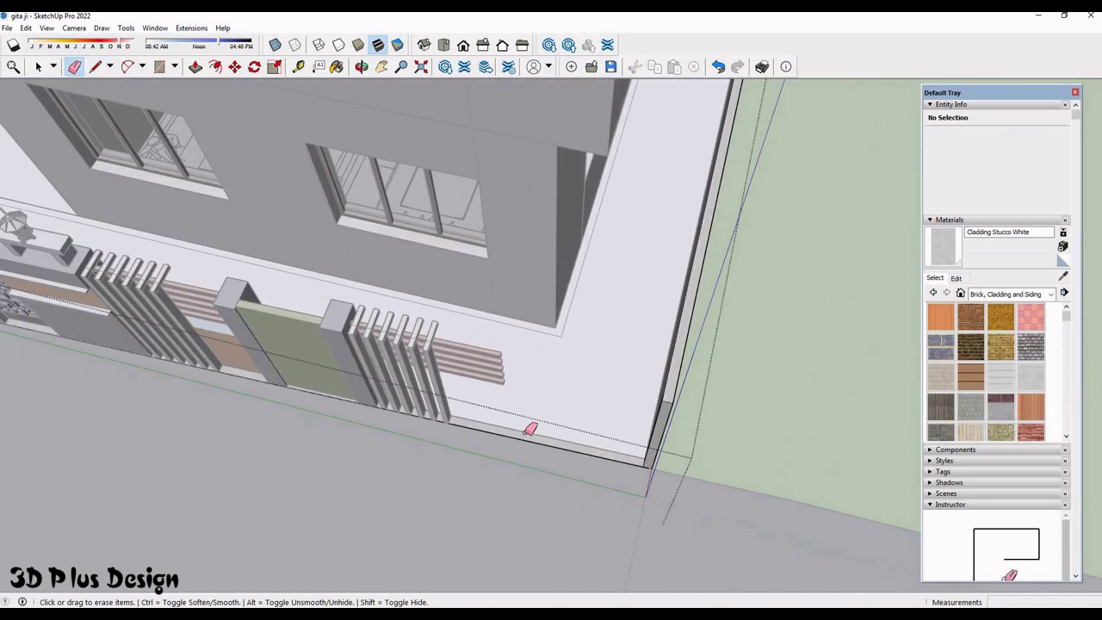
key("l")
scroll(498, 459, "up", 3)
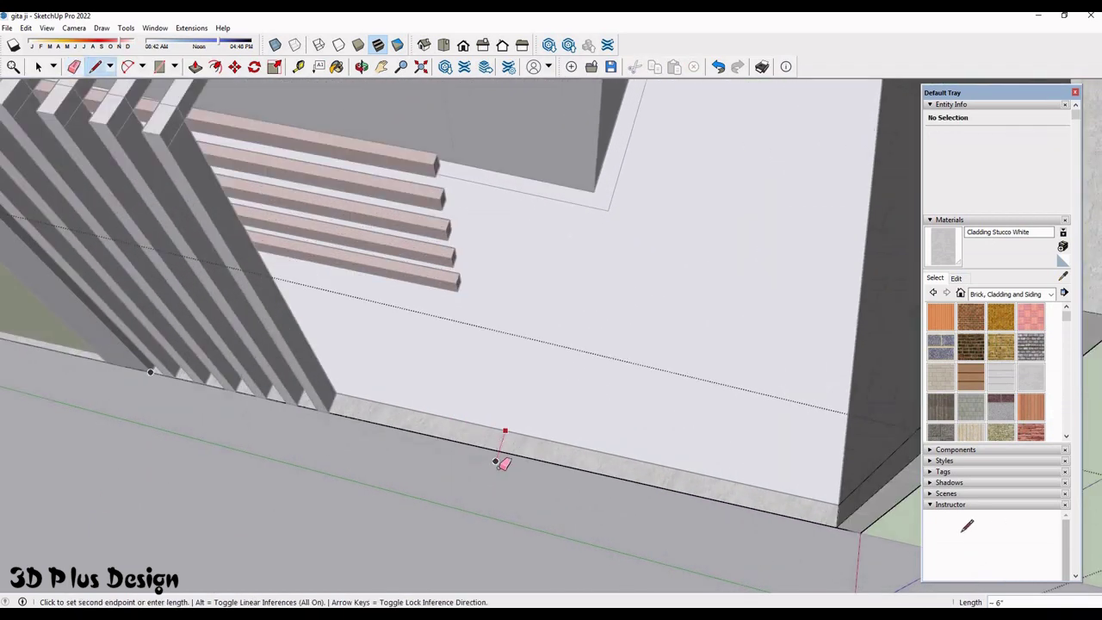
left_click(495, 462)
- Erase stray edges and select the separated curb strip under the new slats
key("space")
key("e")
scroll(497, 445, "up", 3)
key("space")
scroll(478, 441, "down", 3)
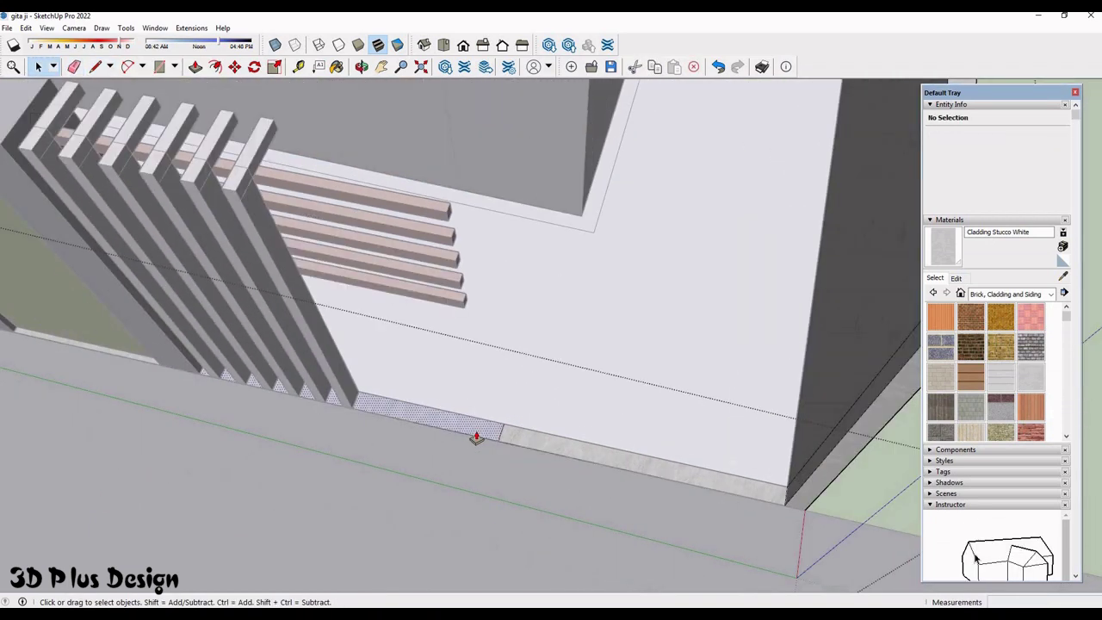
scroll(476, 438, "down", 2)
left_click(456, 428)
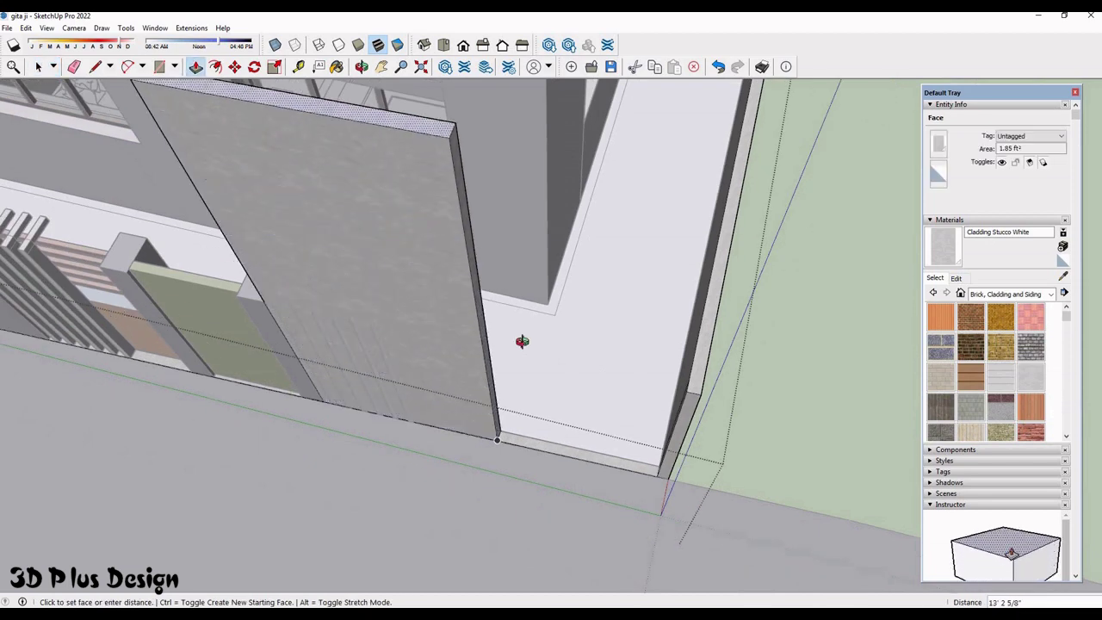
- Push/Pull the curb strip up into a low stucco wall under the copied slats
left_click(546, 388)
middle_click_drag(546, 387, 546, 396)
scroll(546, 397, "down", 3)
mouse_move(524, 451)
middle_mouse_down()
mouse_move(517, 406)
mouse_move(499, 387)
middle_mouse_up()
scroll(500, 387, "up", 2)
key("space")
scroll(414, 273, "up", 3)
scroll(413, 273, "up", 3)
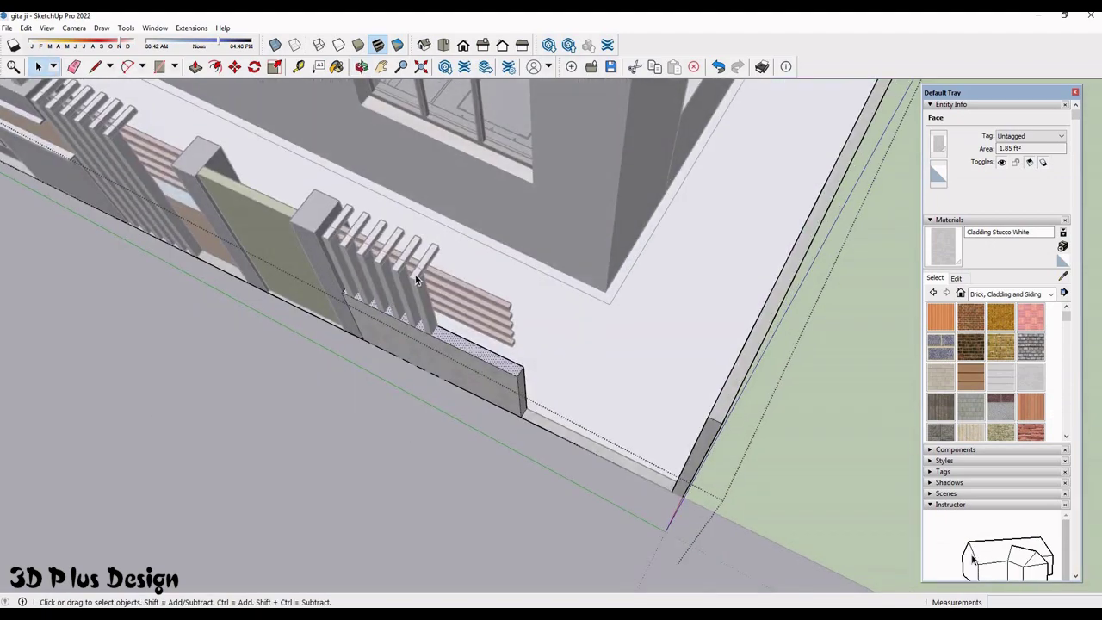
scroll(414, 273, "up", 2)
scroll(457, 289, "up", 2)
double_click(456, 290)
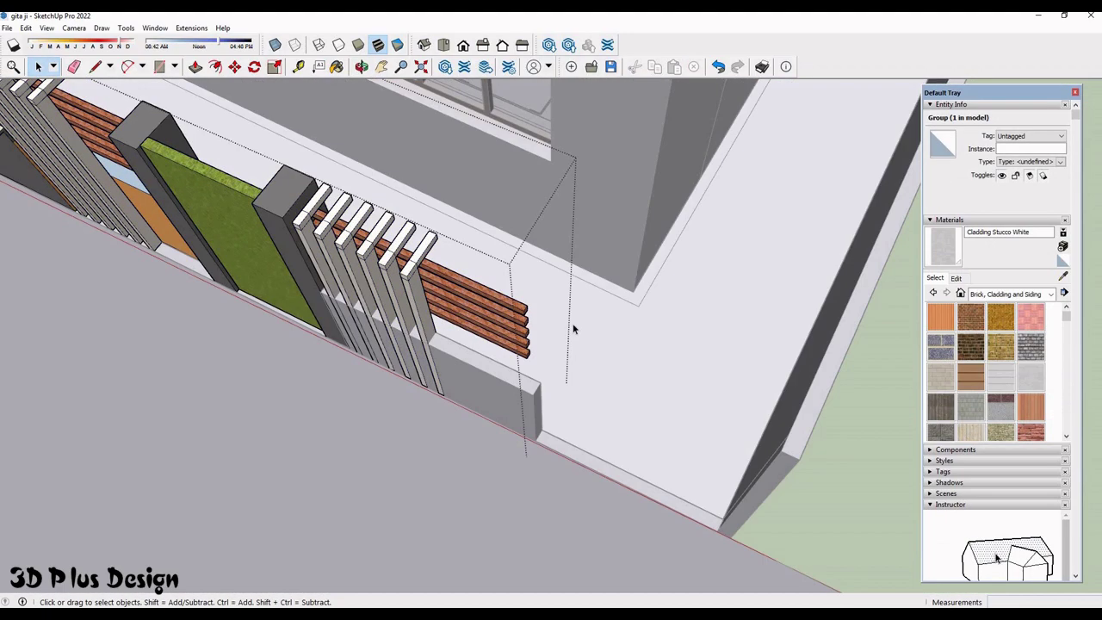
middle_click_drag(521, 332, 463, 278)
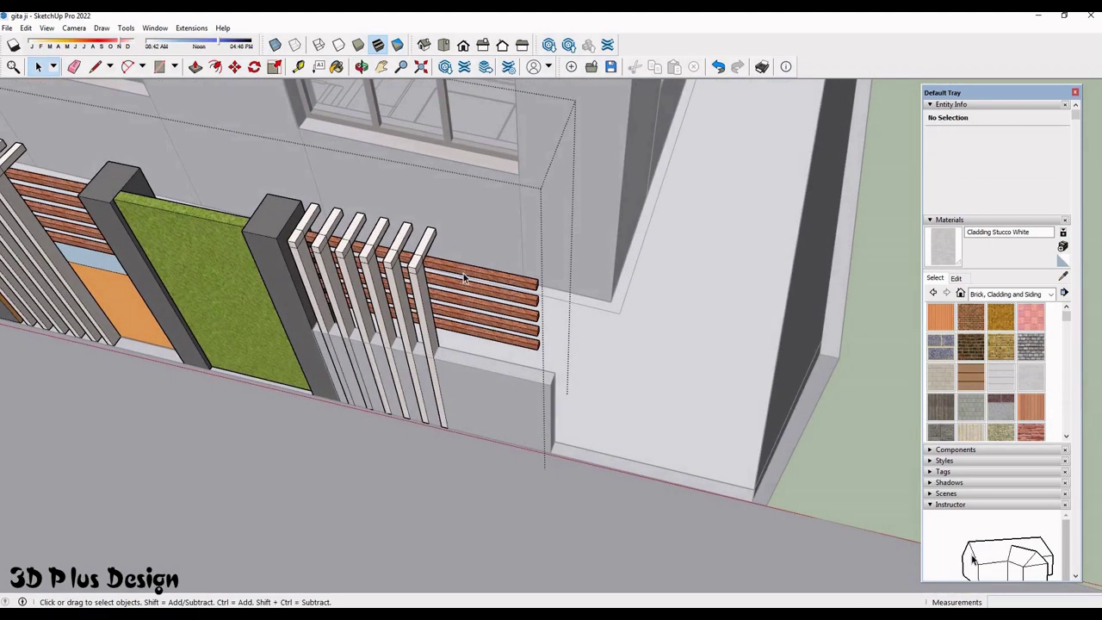
left_click(577, 388)
left_click(547, 372)
middle_click_drag(547, 372, 456, 361)
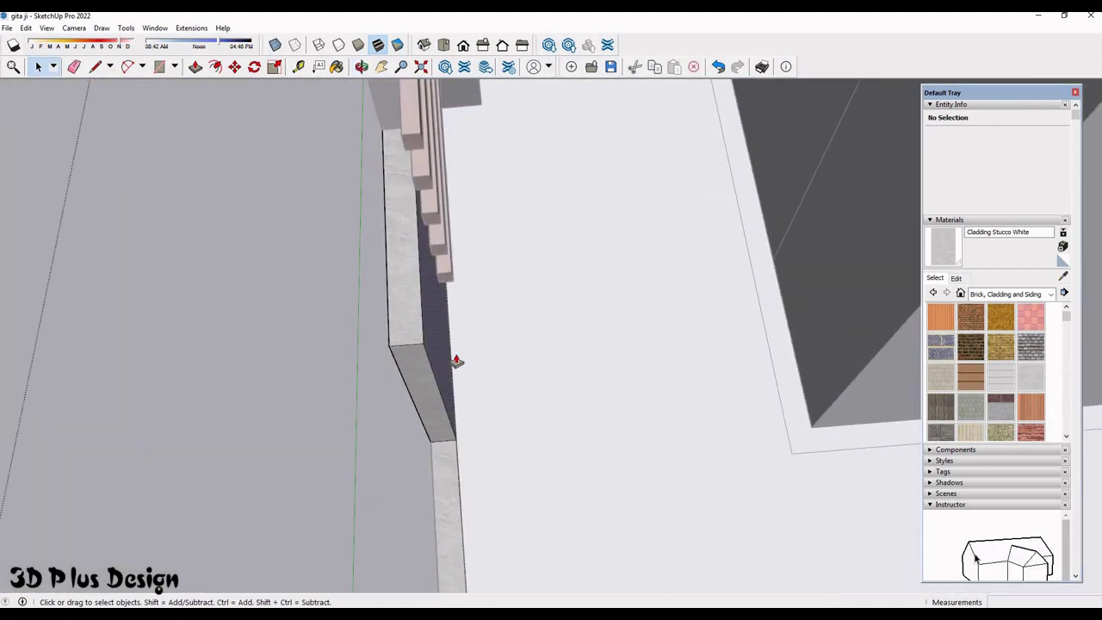
- Push/Pull the wall's long side face outward to thicken it by 4"
key("p")
left_click(458, 361)
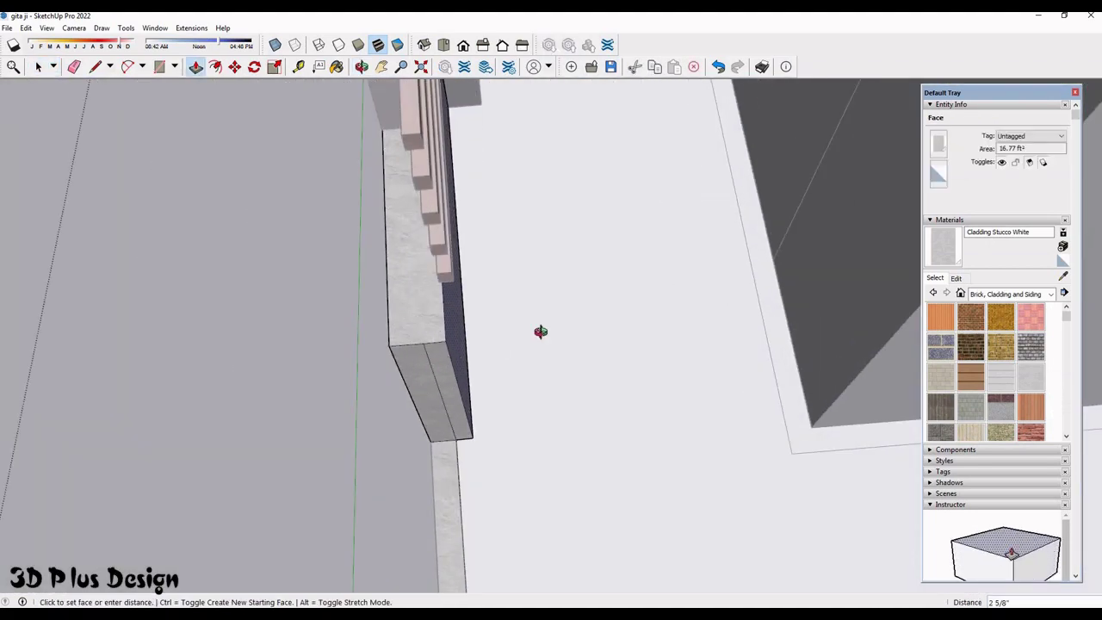
type("5")
key("Return")
mouse_move(440, 370)
middle_mouse_down()
mouse_move(492, 361)
mouse_move(477, 385)
middle_mouse_up()
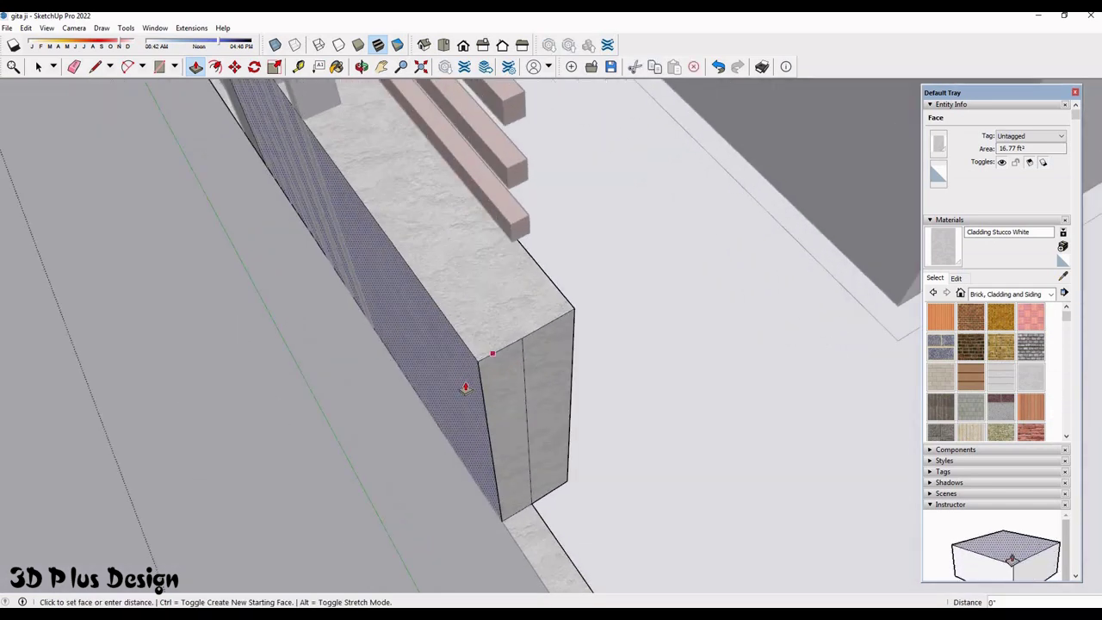
left_click(506, 357)
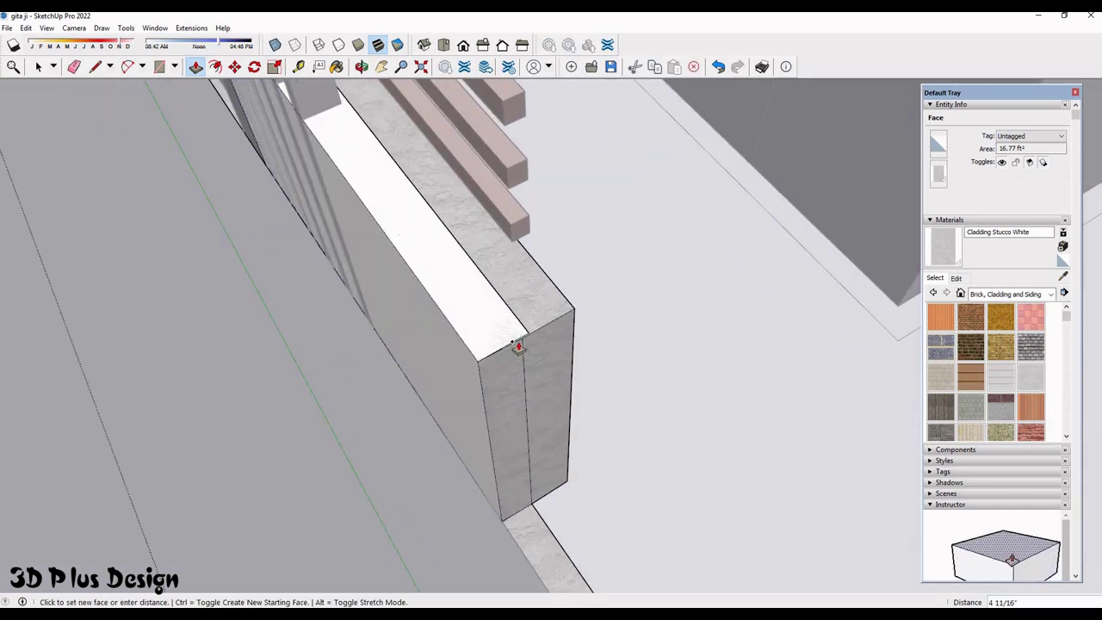
type("4")
key("Return")
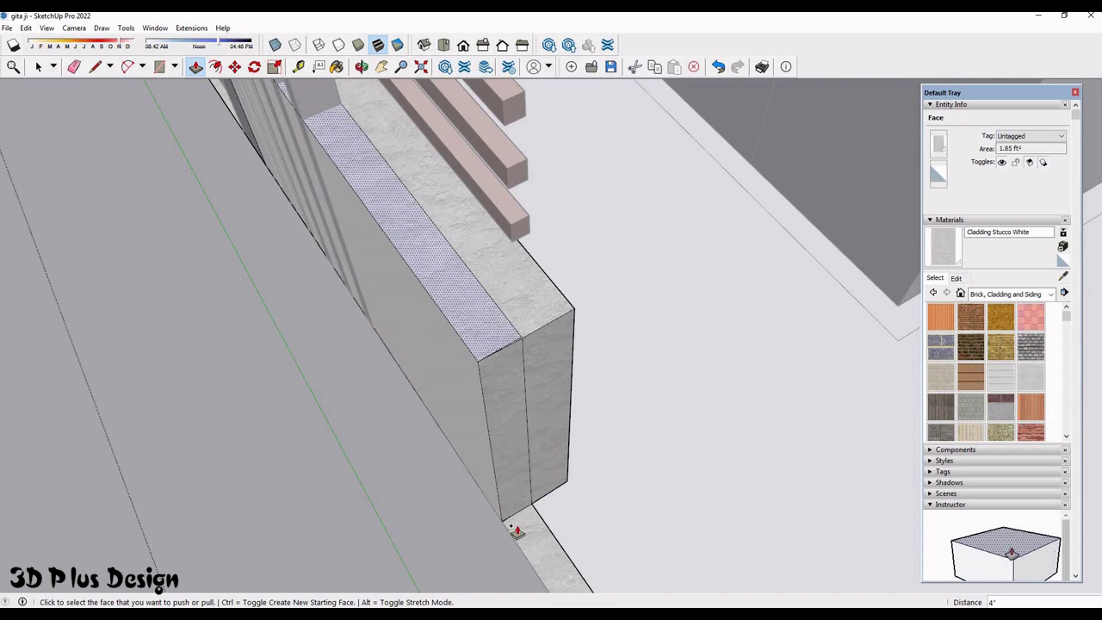
left_click(516, 531)
left_click(489, 357)
- Erase the leftover seam edges on the raised wall
key("e")
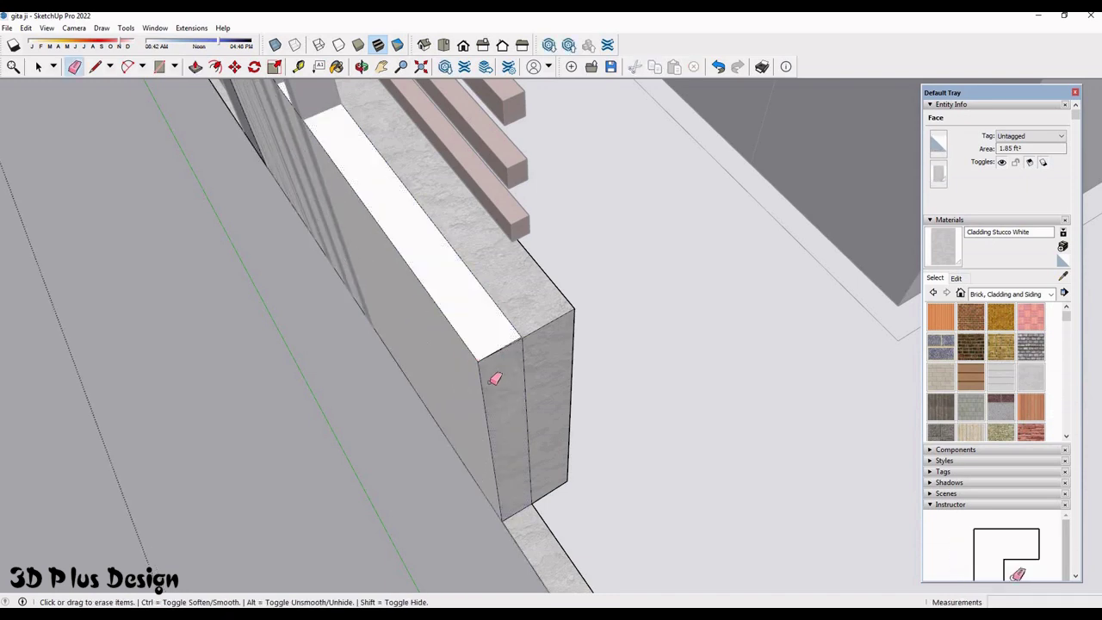
left_click(485, 383)
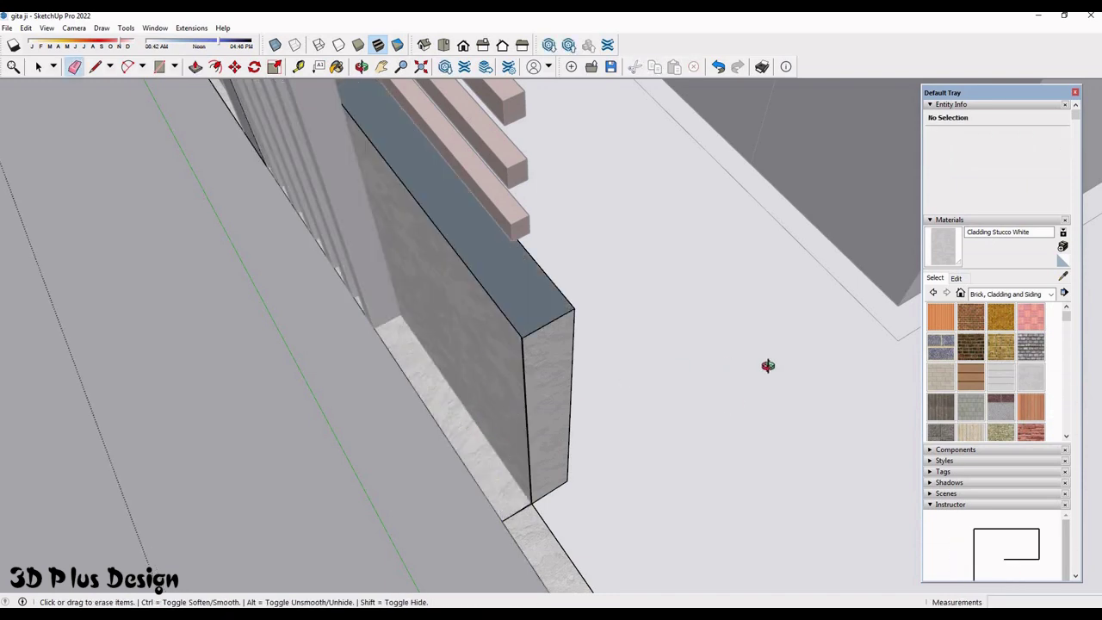
mouse_move(768, 366)
middle_mouse_down()
mouse_move(603, 447)
mouse_move(669, 456)
middle_mouse_up()
scroll(659, 269, "up", 3)
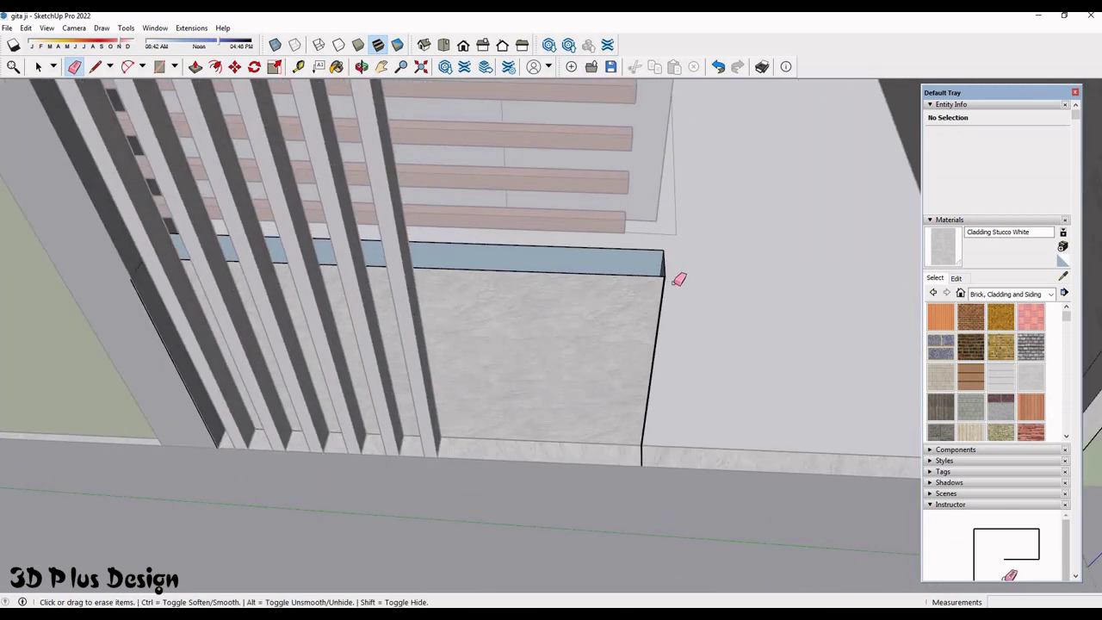
- Draw a line and thin rectangle along the low wall's open end to form a face
scroll(676, 282, "up", 2)
scroll(676, 282, "up", 2)
key("l")
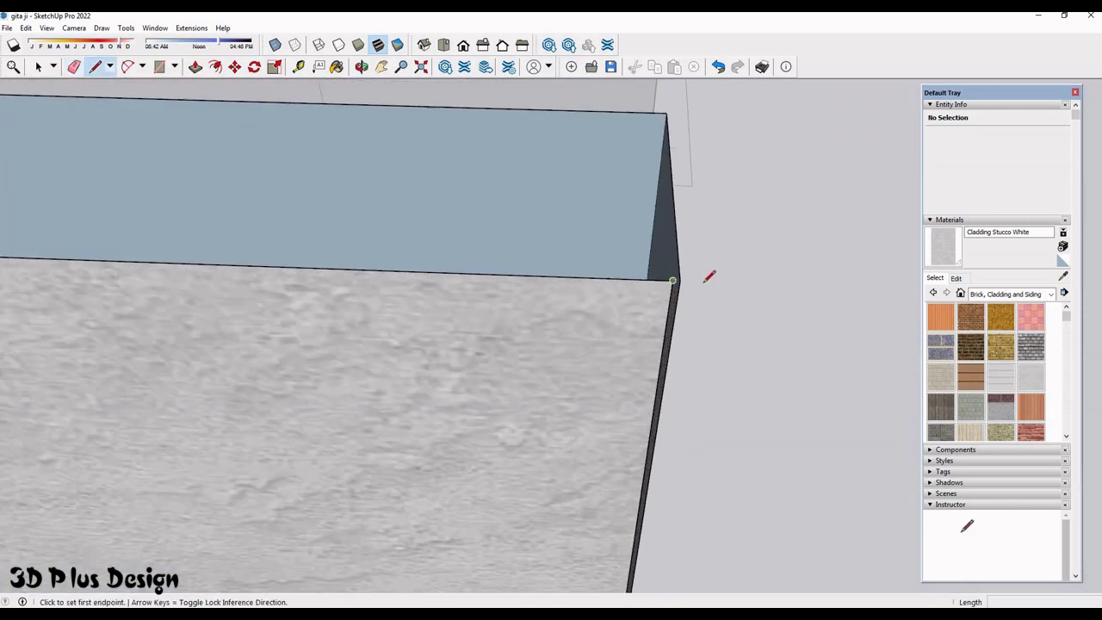
mouse_move(536, 407)
middle_mouse_down()
mouse_move(696, 333)
mouse_move(591, 232)
middle_mouse_up()
mouse_move(620, 316)
middle_mouse_down()
mouse_move(604, 158)
mouse_move(615, 345)
middle_mouse_up()
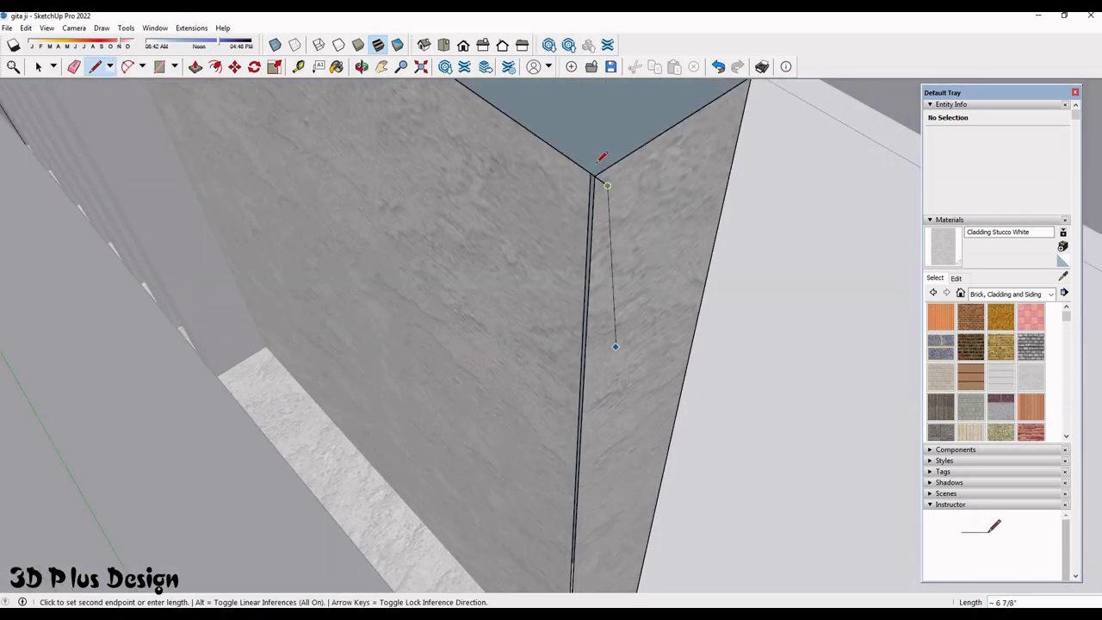
scroll(586, 508, "down", 3)
scroll(574, 536, "down", 2)
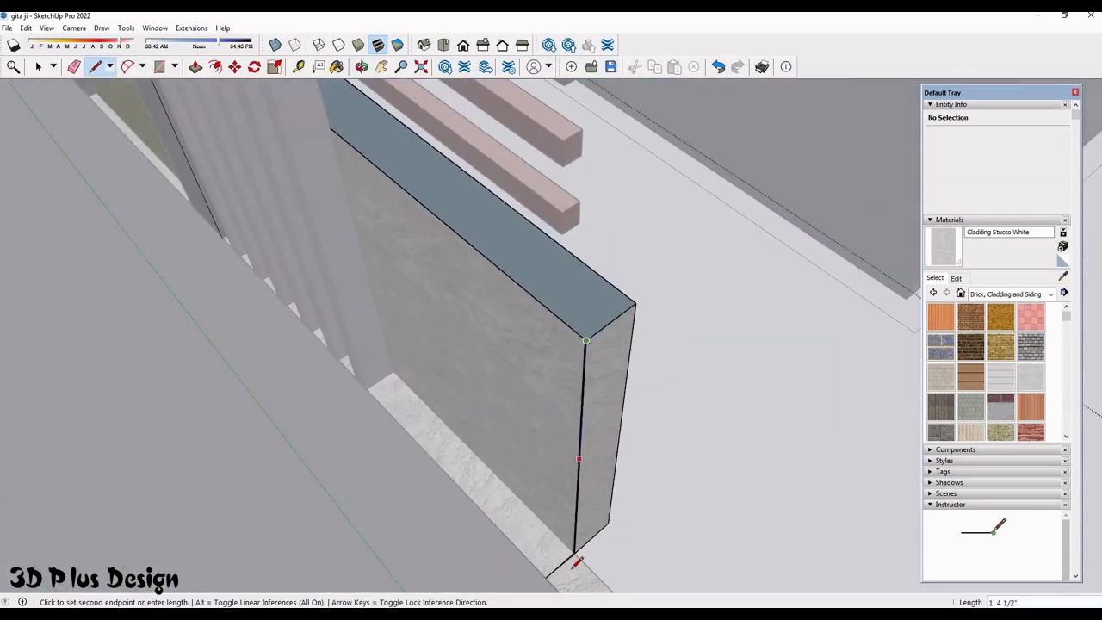
scroll(573, 542, "up", 3)
scroll(569, 555, "up", 2)
scroll(569, 551, "up", 1)
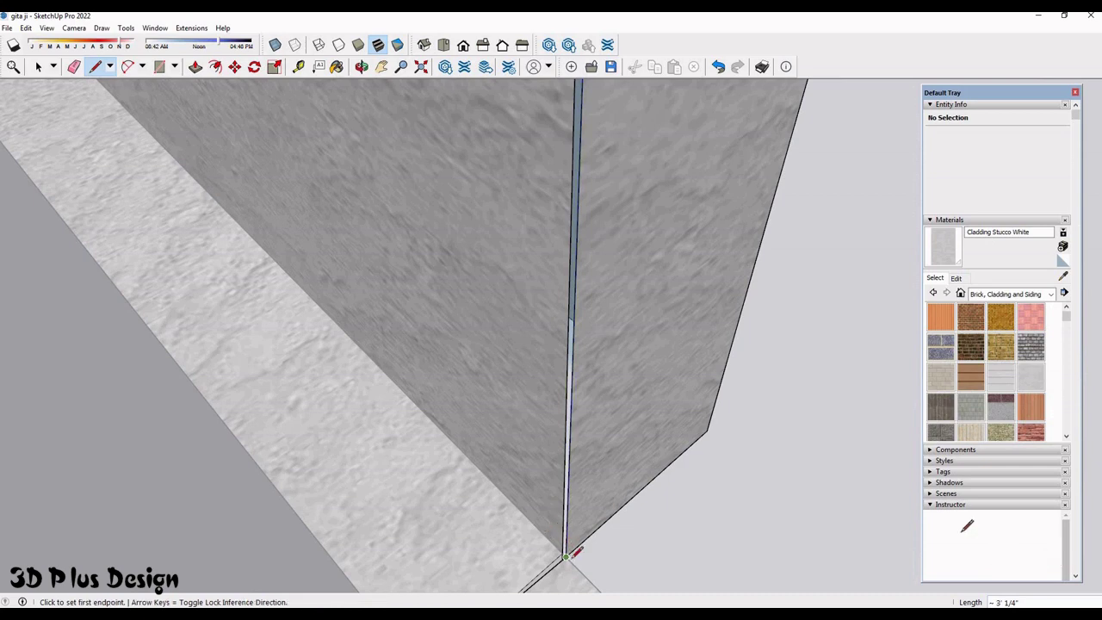
scroll(570, 555, "up", 1)
scroll(547, 534, "down", 3)
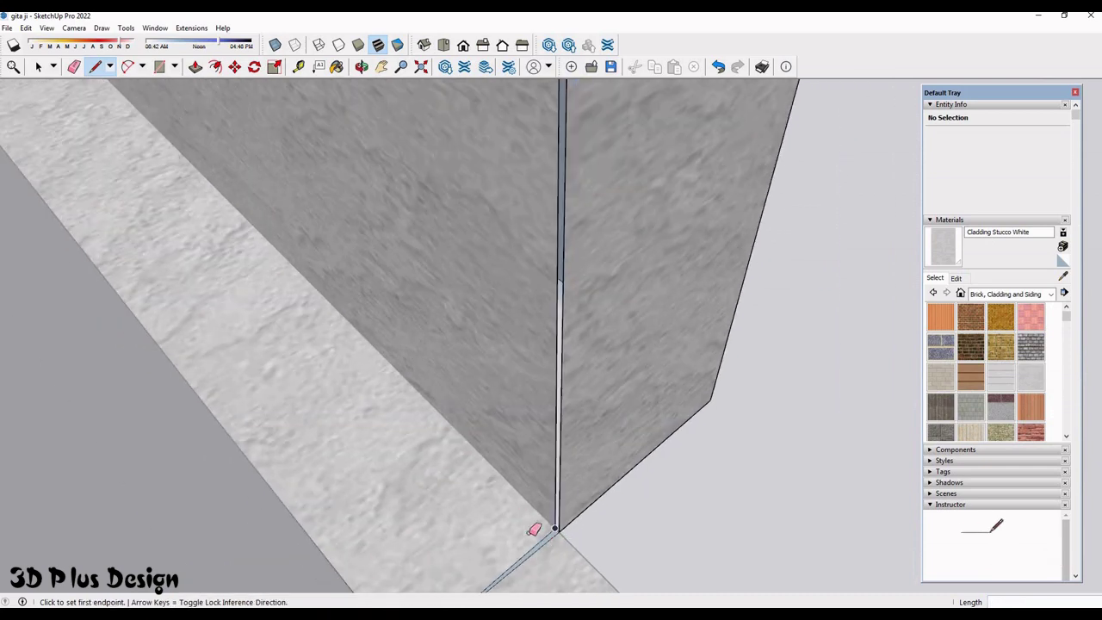
scroll(521, 388, "down", 2)
key("e")
scroll(694, 423, "down", 1)
scroll(603, 424, "down", 3)
scroll(570, 425, "up", 3)
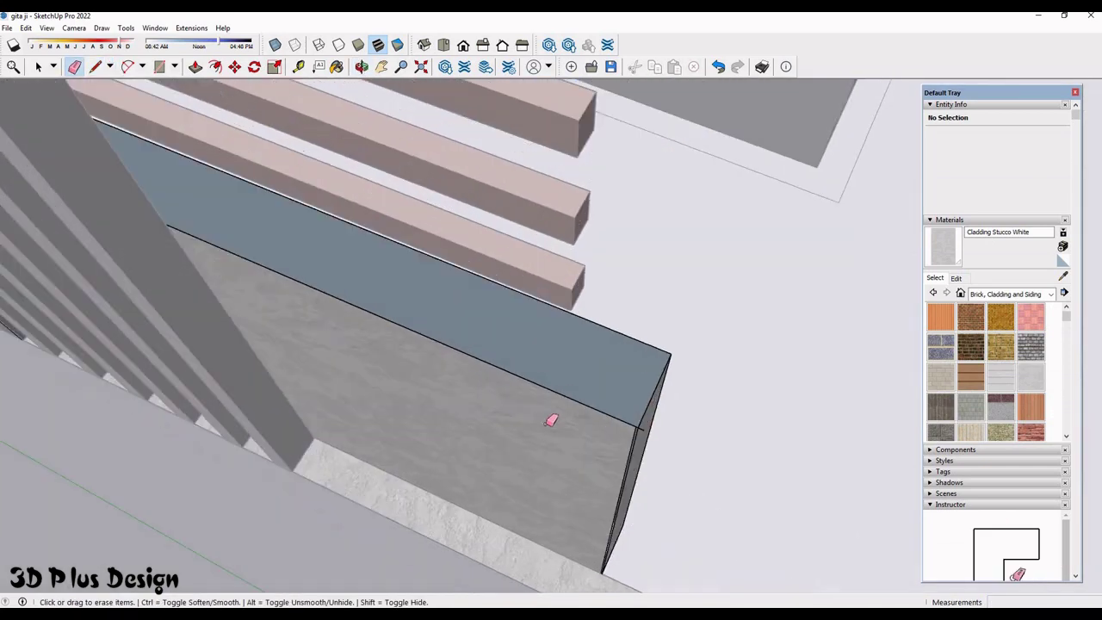
scroll(551, 423, "up", 2)
mouse_move(737, 488)
middle_mouse_down()
mouse_move(752, 529)
mouse_move(679, 465)
mouse_move(685, 472)
mouse_move(581, 433)
middle_mouse_up()
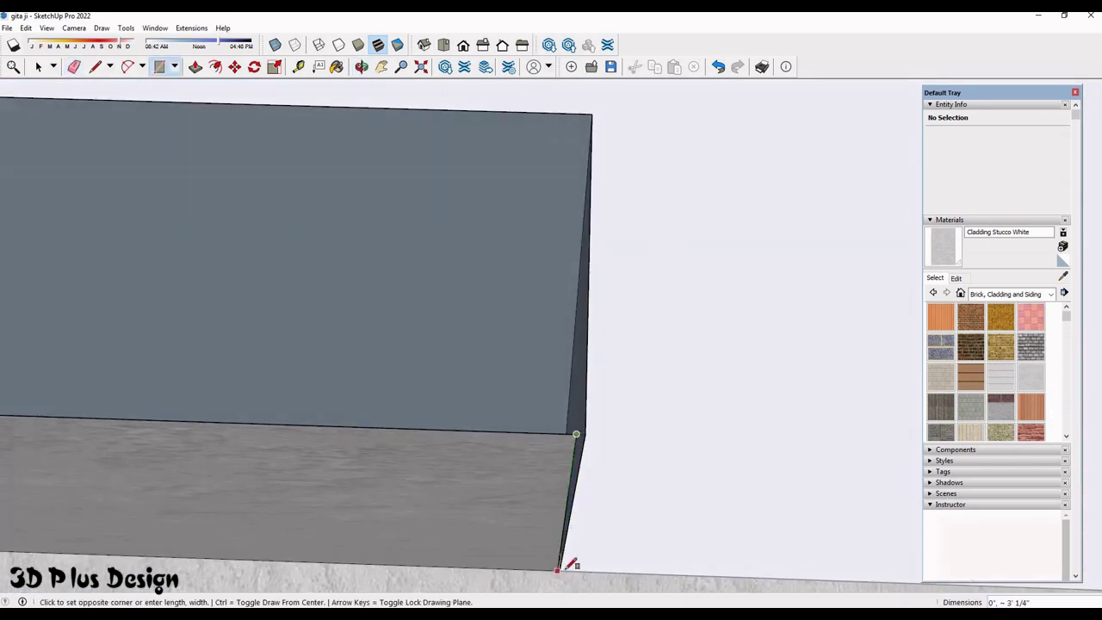
left_click(594, 435)
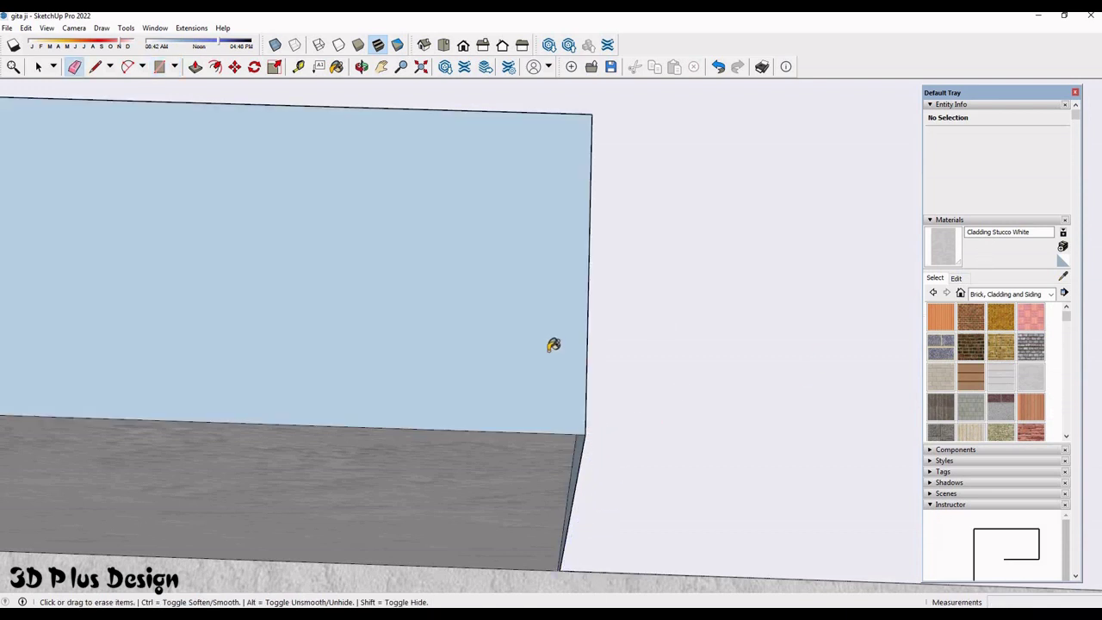
- Paint the new end face with Cladding Stucco White
left_click(535, 428)
middle_click_drag(535, 428, 539, 414)
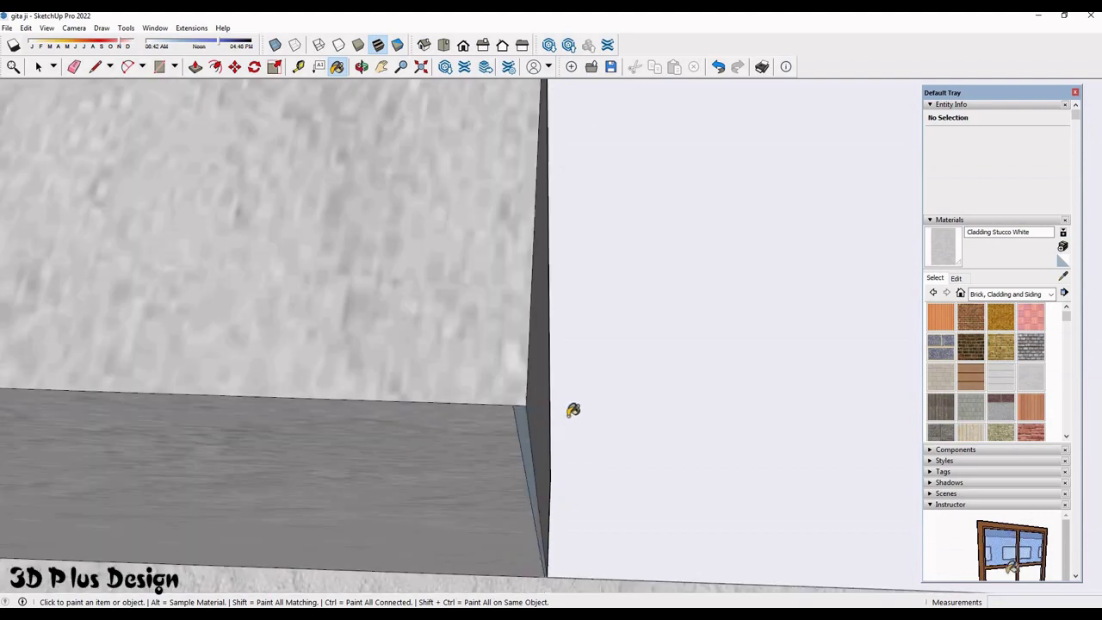
scroll(568, 395, "down", 10)
middle_click_drag(626, 264, 778, 339)
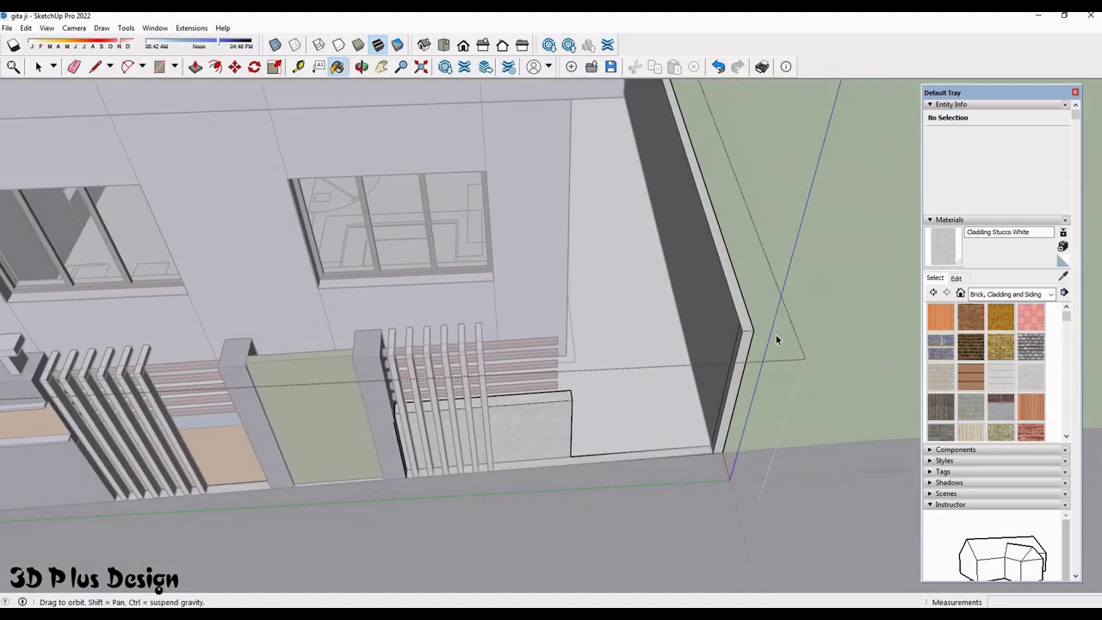
key("space")
middle_click_drag(557, 468, 551, 443)
- Open the fence group and make the dark post geometry its own group
scroll(534, 439, "up", 5)
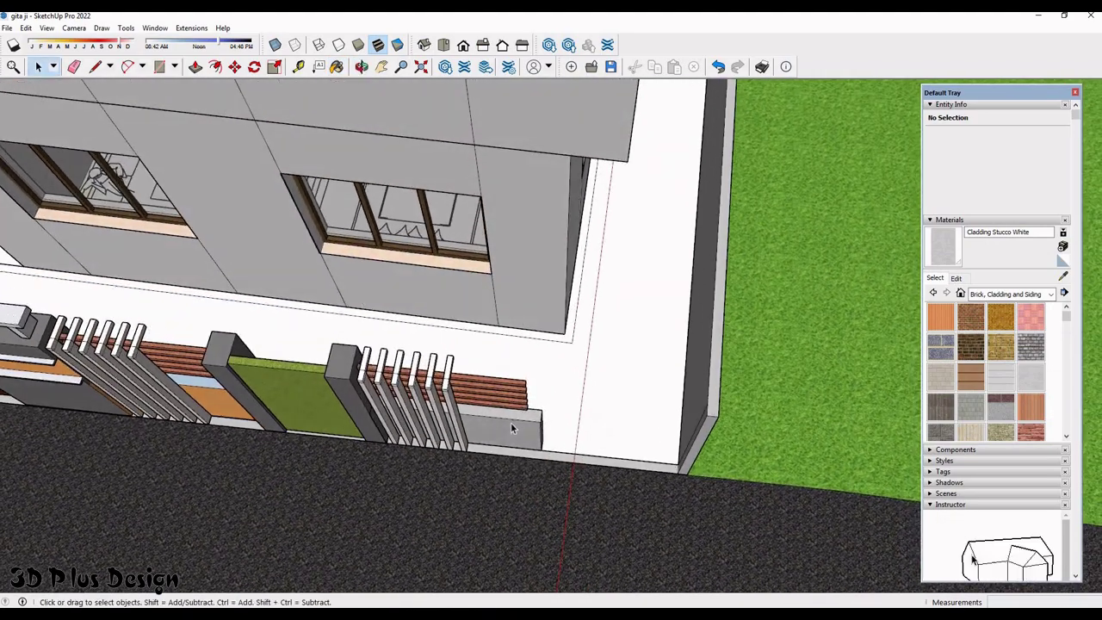
scroll(379, 378, "down", 3)
double_click(379, 385)
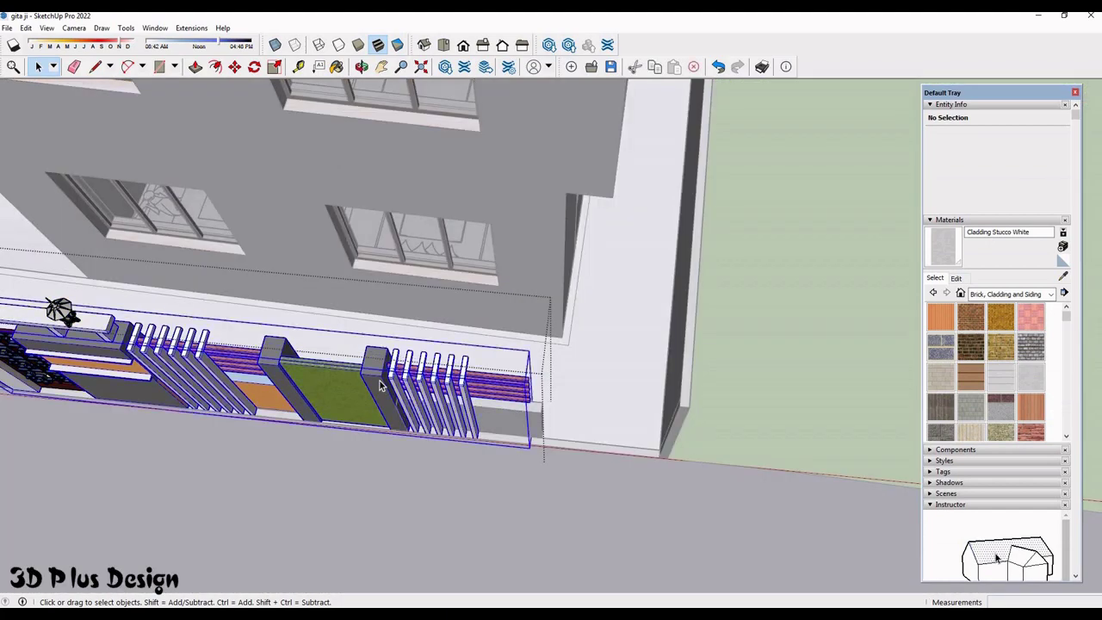
double_click(387, 366)
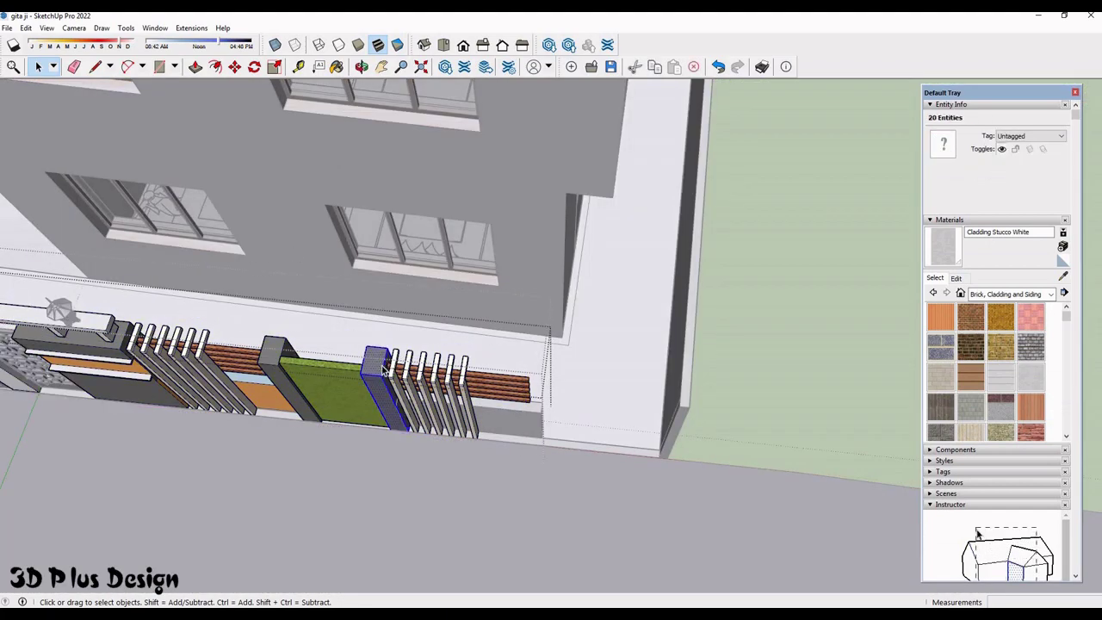
scroll(384, 369, "up", 2)
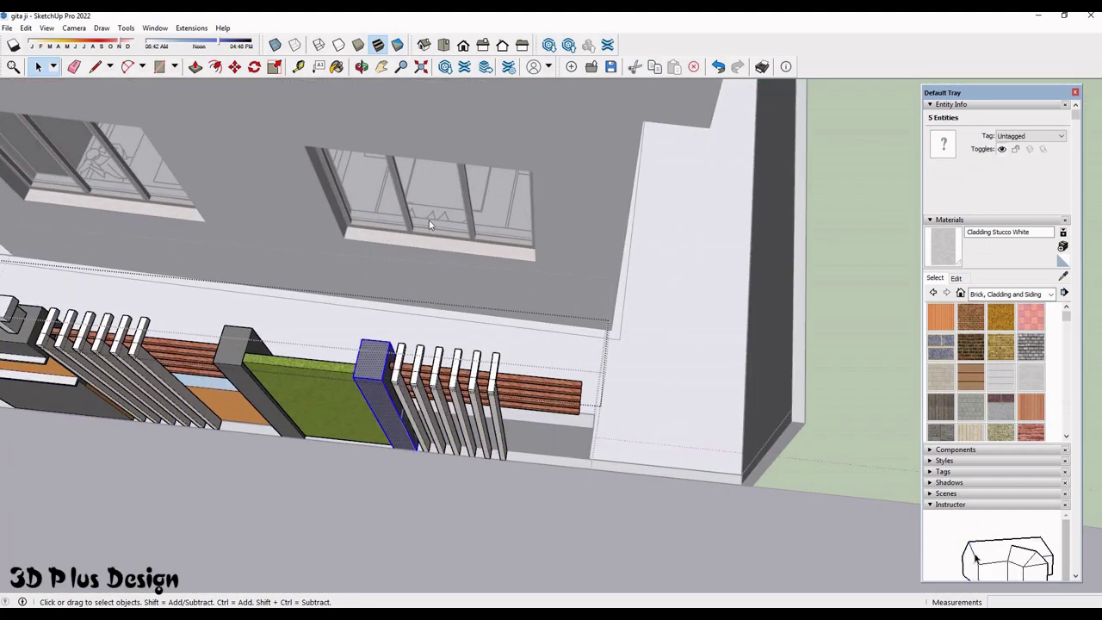
right_click(381, 372)
left_click(405, 222)
- Copy the post to the wall corner at the end of the slatted panel
scroll(390, 436, "up", 2)
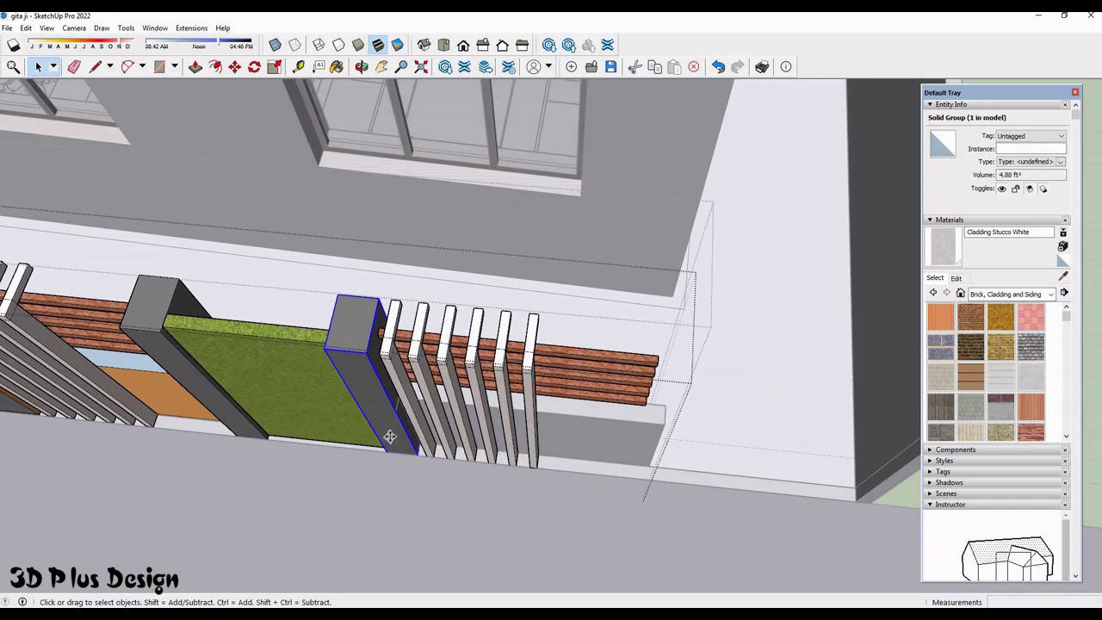
key("m")
key("ctrl")
left_click(385, 454)
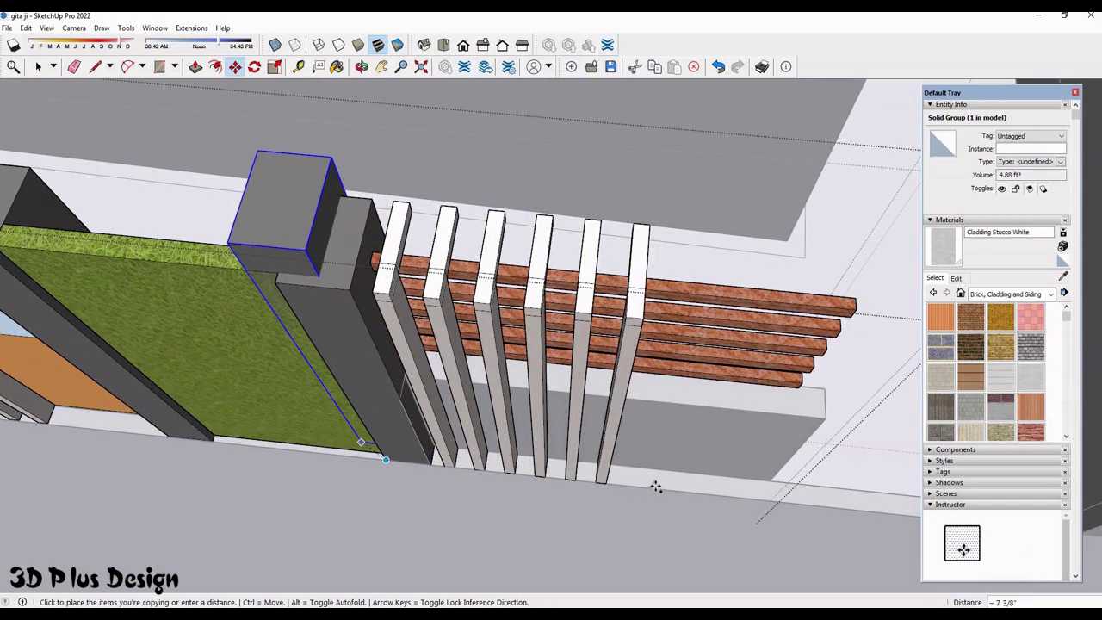
scroll(657, 487, "up", 2)
left_click(521, 349)
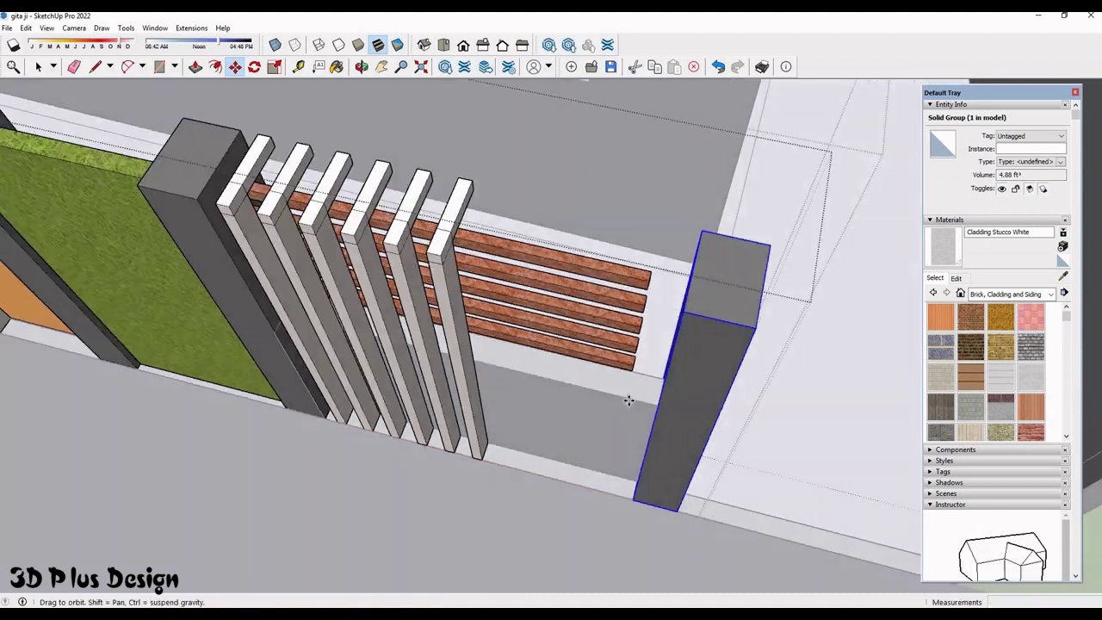
middle_click_drag(525, 345, 639, 297)
key("space")
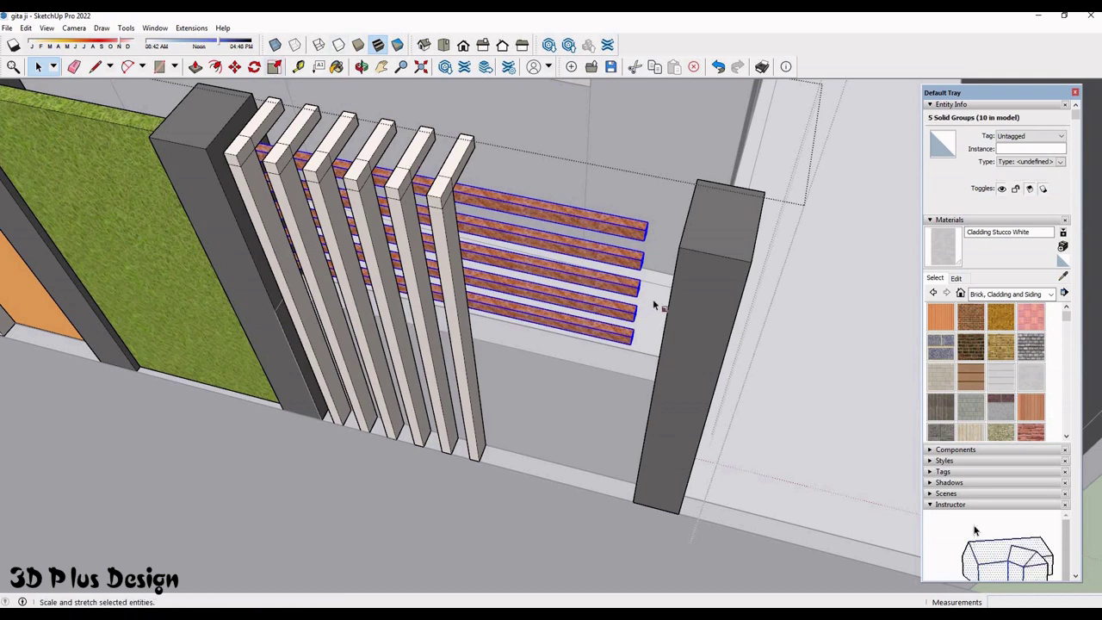
- Stretch the five wooden rails about 1.09× so they reach the new end pillar
middle_click_drag(645, 258, 684, 295)
left_click(680, 297)
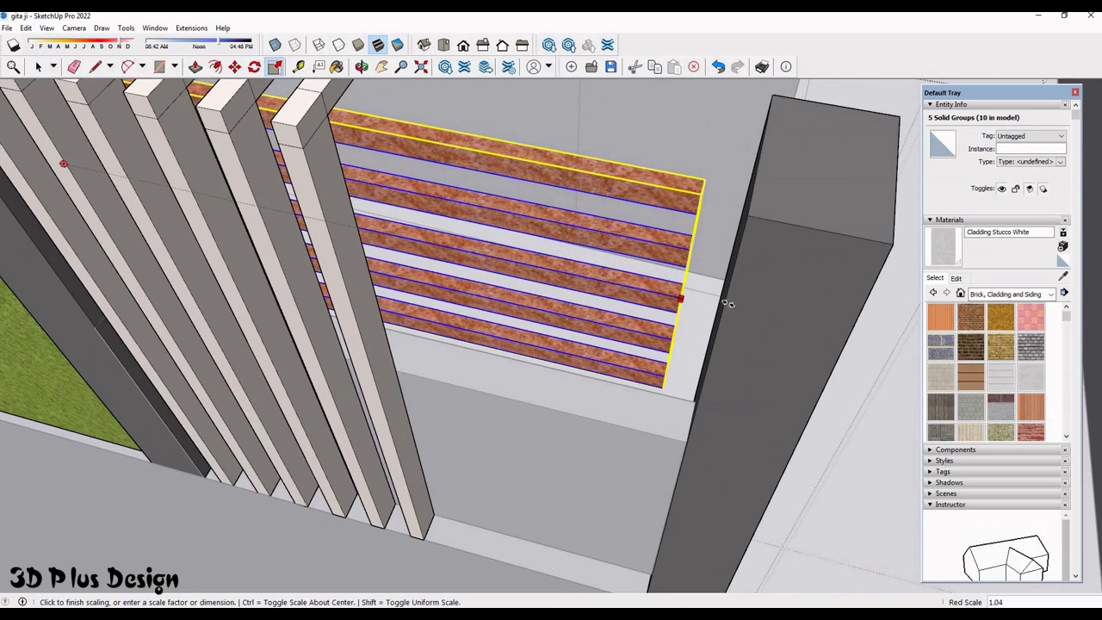
left_click(437, 205)
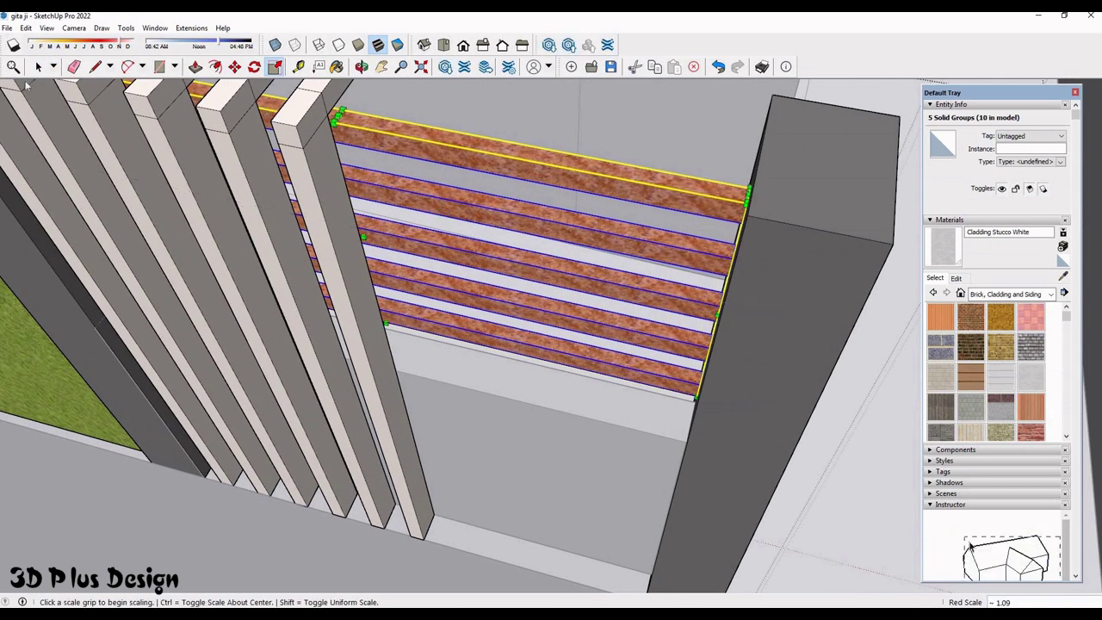
left_click(7, 27)
key("Return")
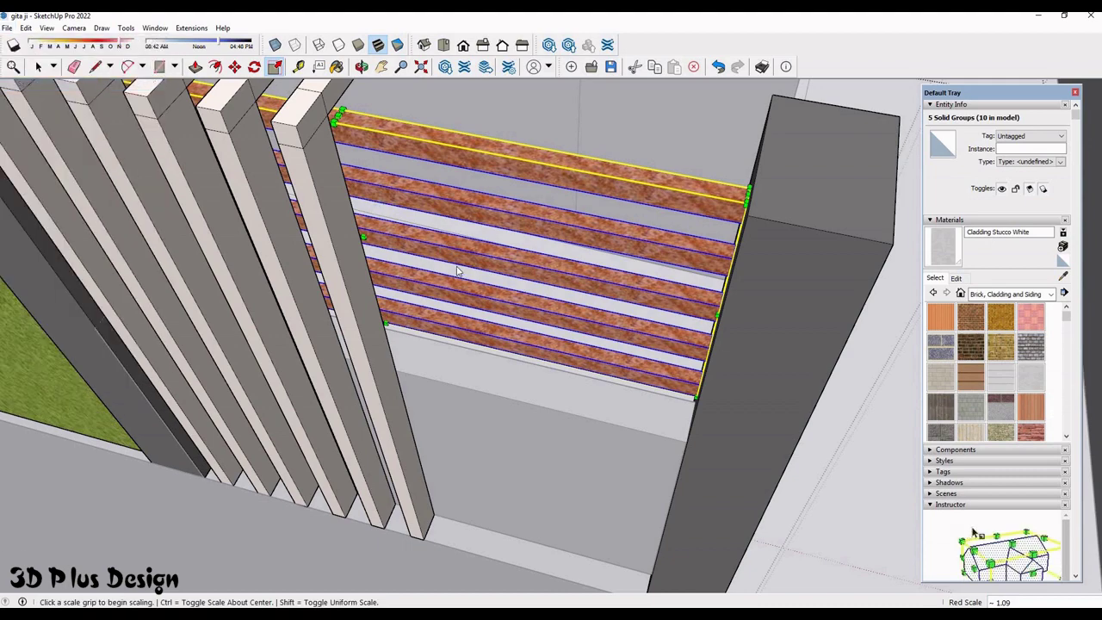
scroll(818, 281, "down", 5)
mouse_move(818, 282)
middle_mouse_down()
mouse_move(603, 302)
mouse_move(771, 267)
middle_mouse_up()
key("space")
left_click(771, 267)
- Repaint the gate wall's orange panel with Cladding Stucco White
scroll(811, 199, "down", 4)
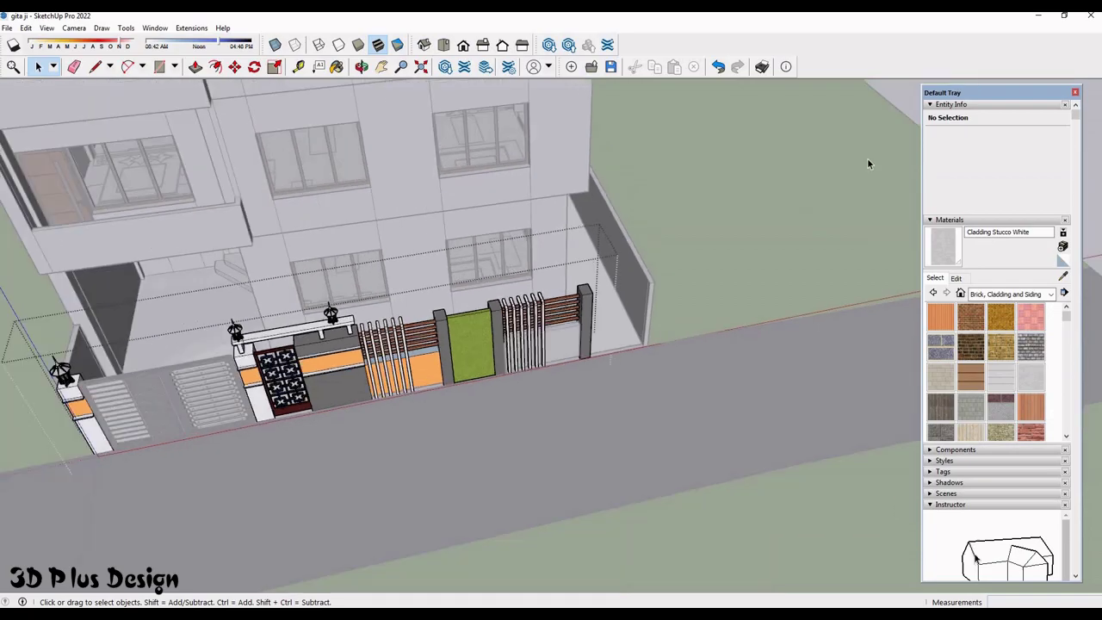
scroll(867, 158, "down", 3)
scroll(689, 241, "up", 5)
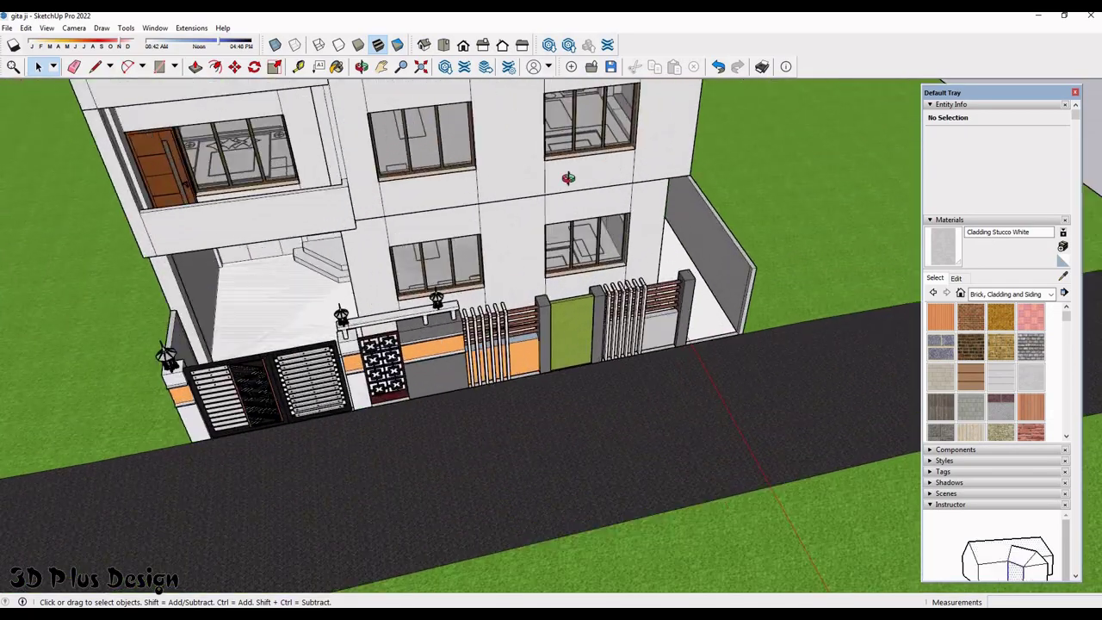
mouse_move(451, 165)
middle_mouse_down()
mouse_move(402, 219)
mouse_move(786, 332)
mouse_move(472, 341)
middle_mouse_up()
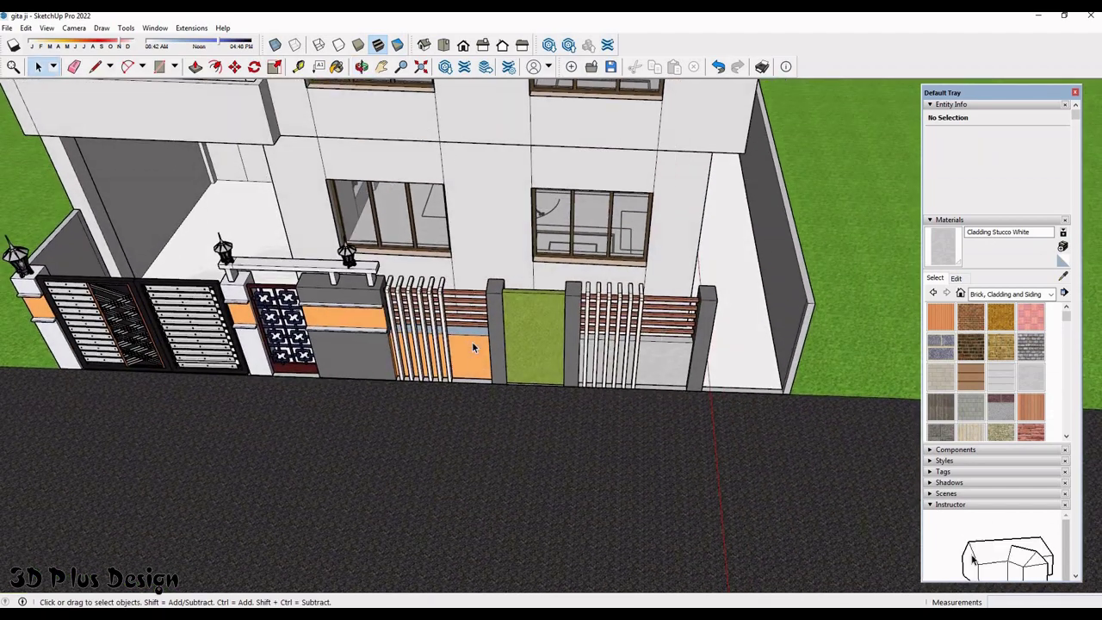
scroll(472, 341, "up", 3)
scroll(472, 341, "up", 3)
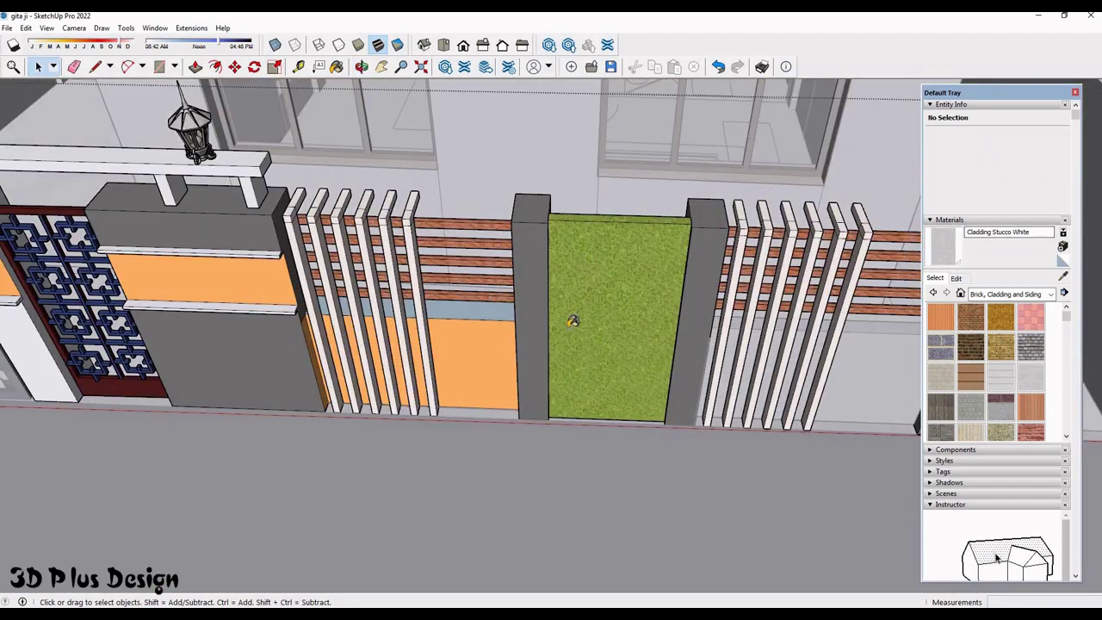
scroll(503, 345, "down", 3)
scroll(503, 345, "up", 3)
left_click(503, 349)
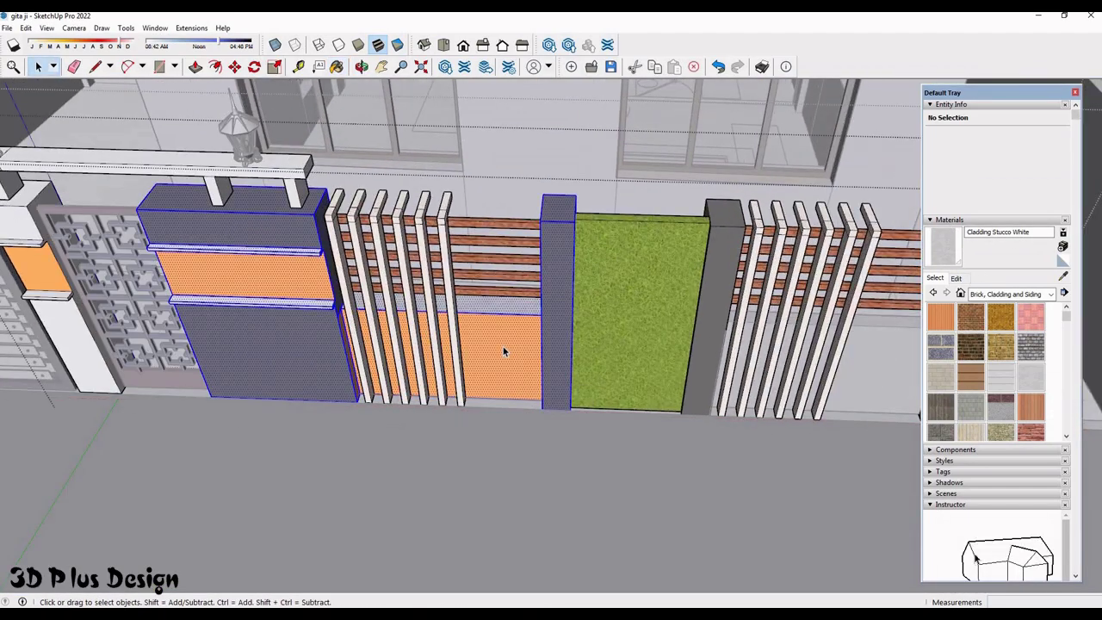
left_click(942, 260)
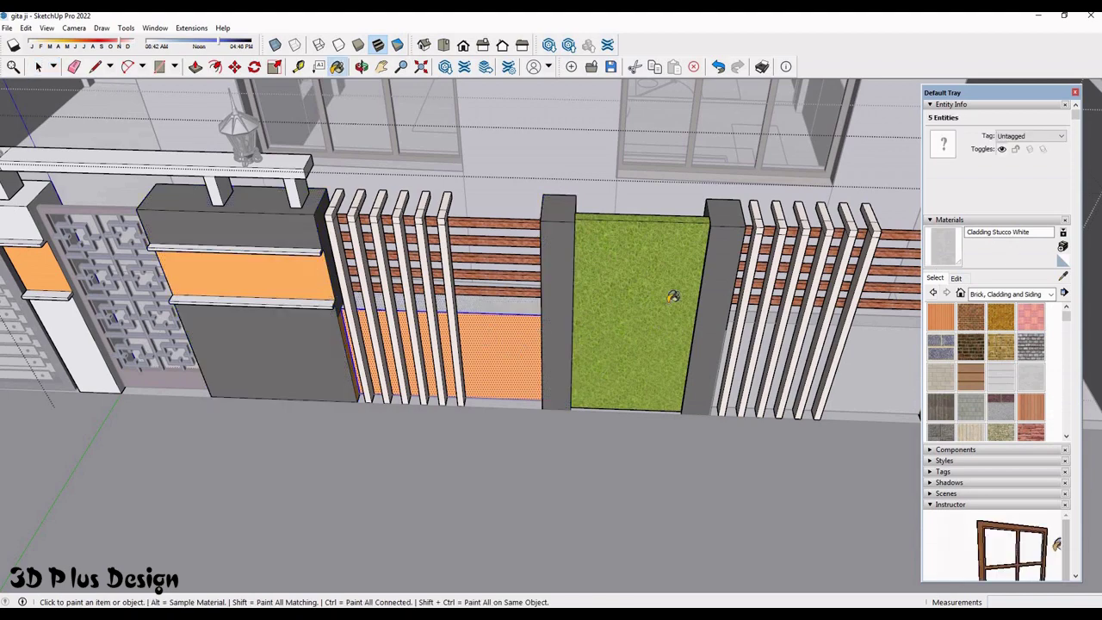
- Paint the orange band on the left gate pillar Cladding Stucco White
middle_click_drag(244, 272, 183, 270)
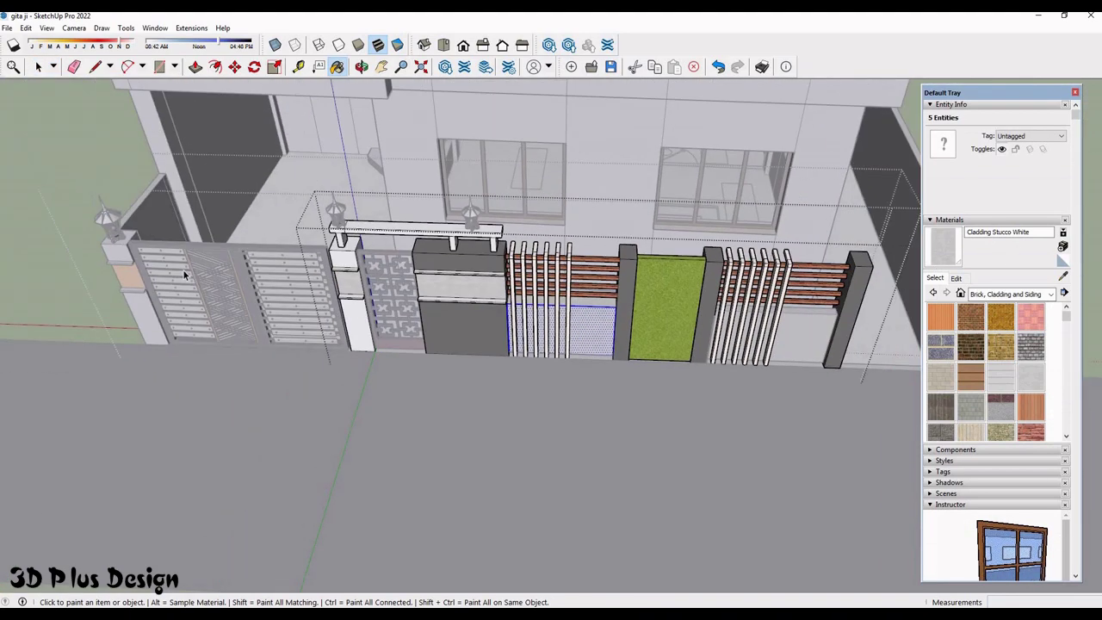
scroll(187, 277, "up", 3)
scroll(191, 285, "up", 3)
scroll(192, 285, "up", 2)
key("space")
left_click(192, 285)
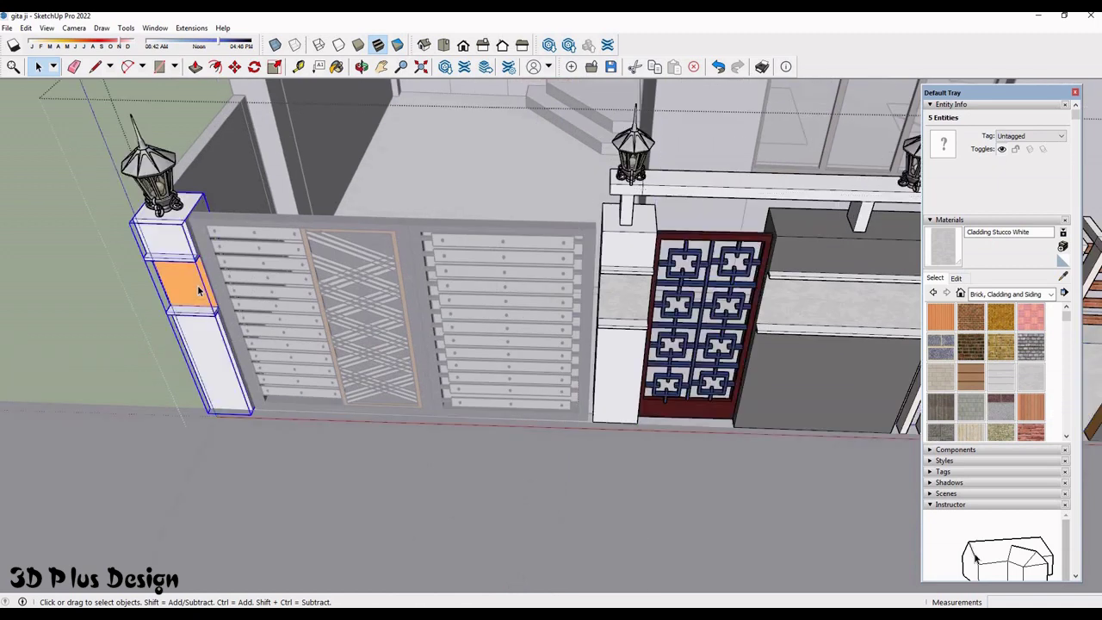
key("Return")
left_click(205, 282)
key("b")
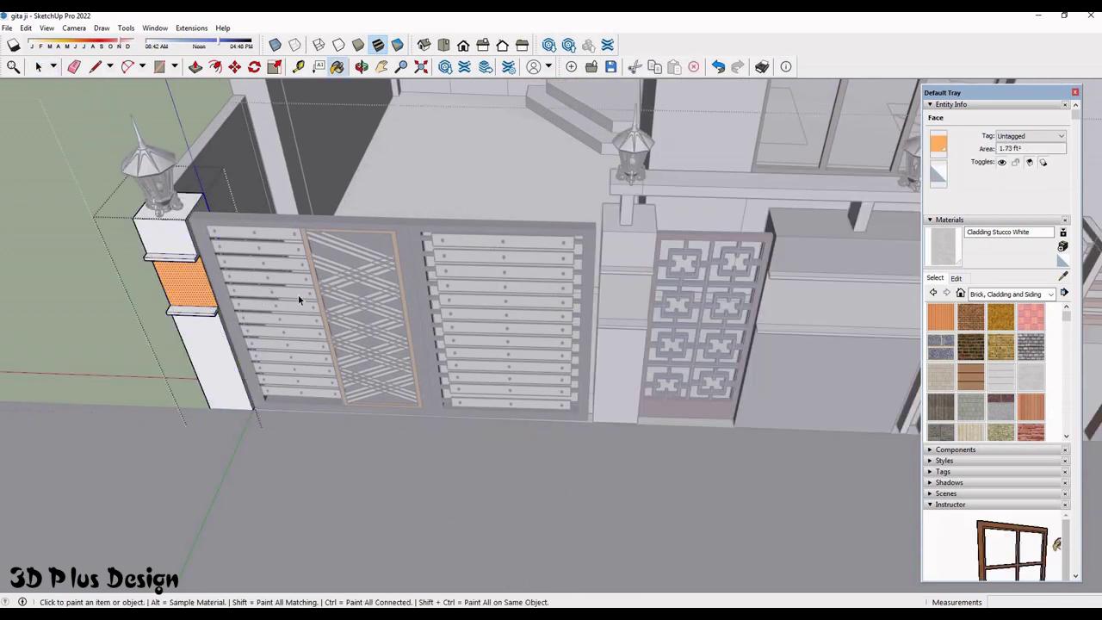
key("space")
mouse_move(475, 283)
middle_mouse_down()
mouse_move(817, 169)
mouse_move(605, 321)
mouse_move(885, 223)
middle_mouse_up()
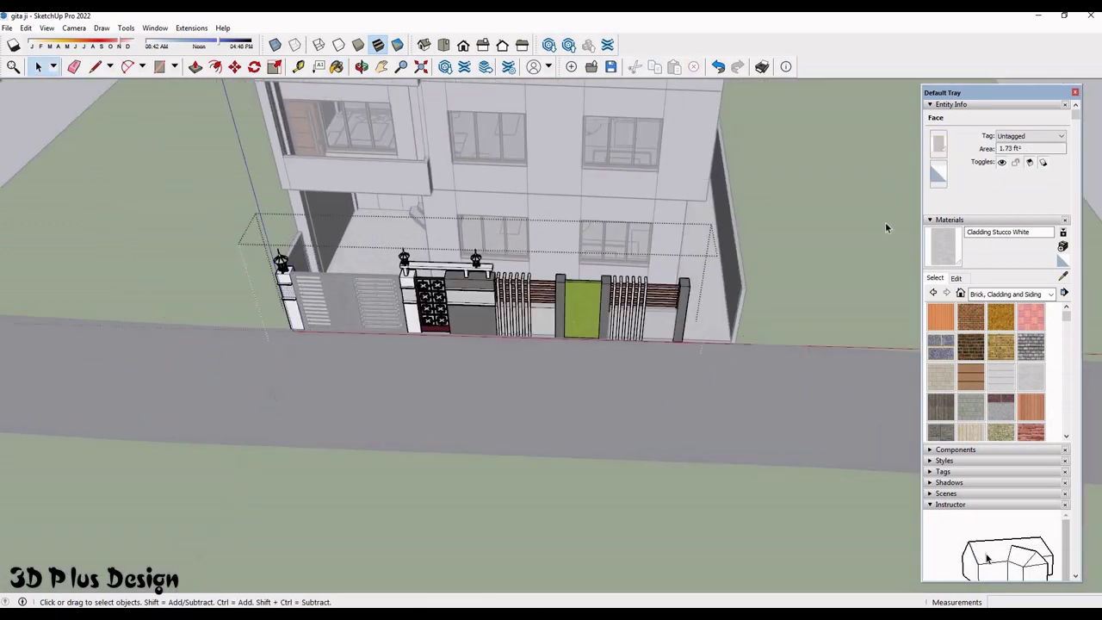
- Select the white wall's base face beside the right-hand pillar
scroll(886, 222, "up", 3)
middle_click_drag(381, 222, 489, 294)
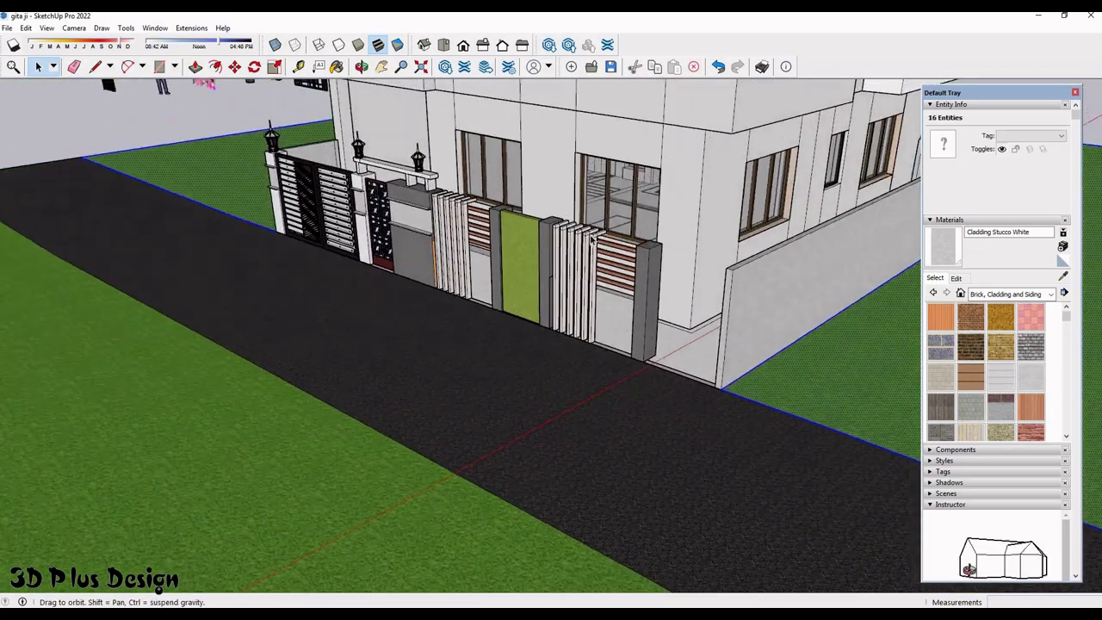
scroll(841, 111, "down", 3)
scroll(784, 217, "down", 2)
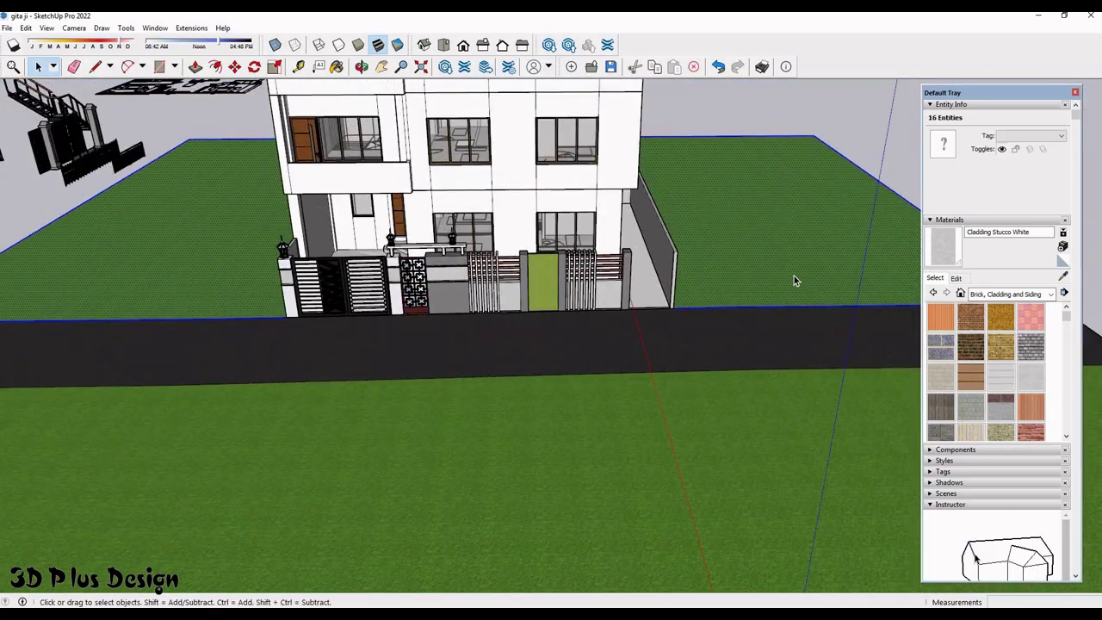
mouse_move(641, 321)
middle_mouse_down()
mouse_move(687, 523)
mouse_move(642, 458)
mouse_move(579, 461)
middle_mouse_up()
scroll(642, 458, "up", 3)
scroll(642, 458, "up", 3)
scroll(584, 448, "up", 2)
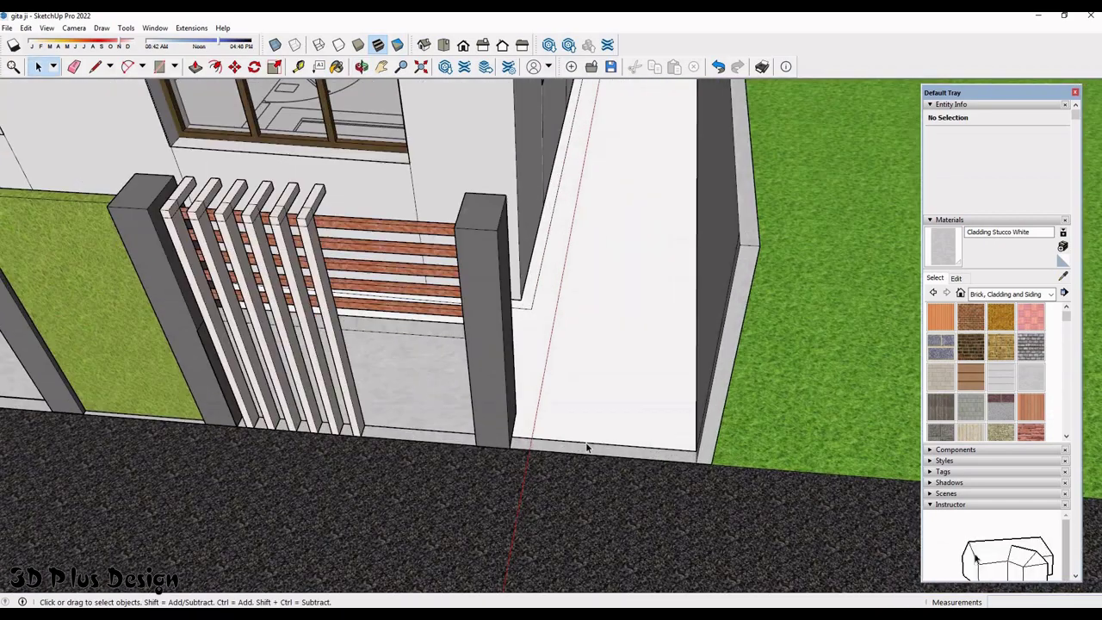
scroll(568, 445, "up", 2)
scroll(555, 443, "down", 4)
left_click(548, 458)
scroll(549, 451, "up", 2)
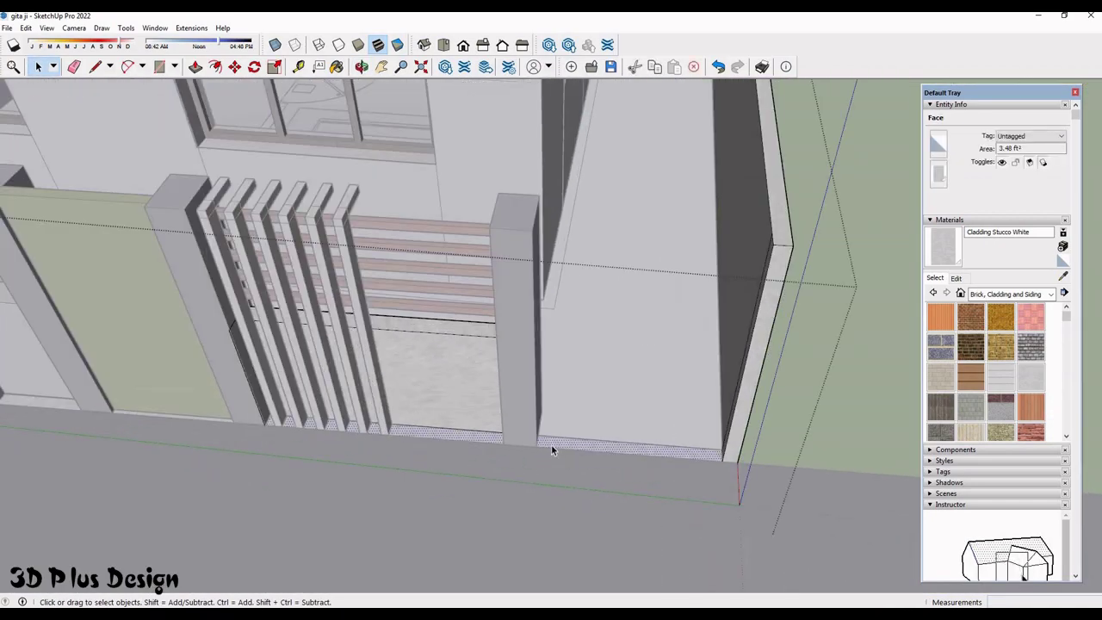
middle_click_drag(551, 444, 552, 445)
scroll(534, 440, "up", 2)
scroll(524, 451, "up", 2)
- Draw the first edge across the wall base face
key("l")
scroll(519, 461, "up", 2)
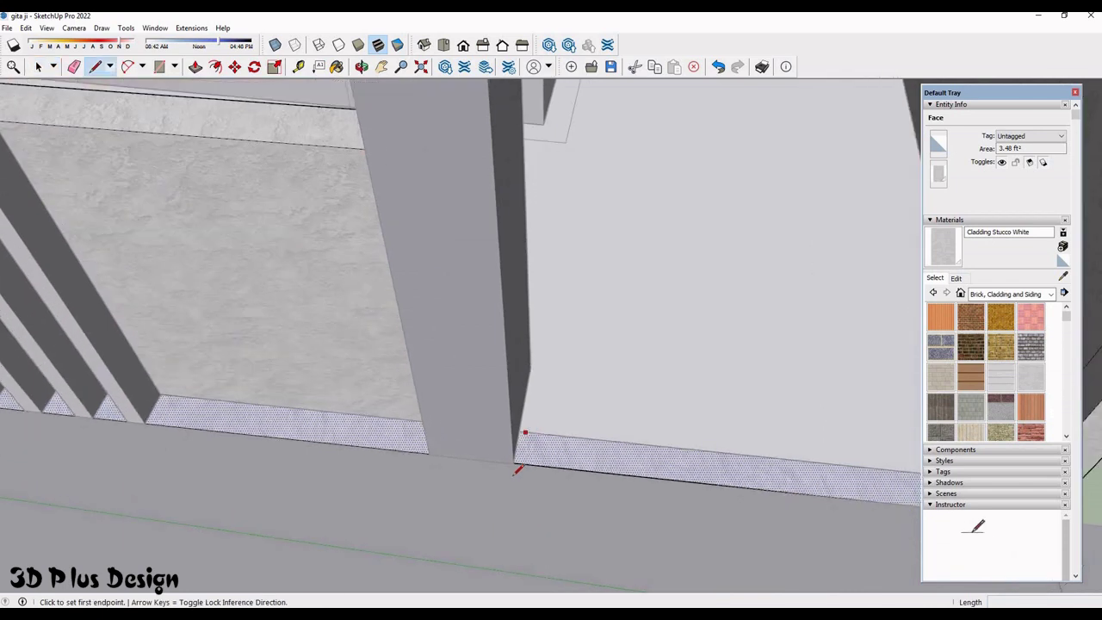
left_click(740, 484)
key("space")
scroll(790, 486, "down", 3)
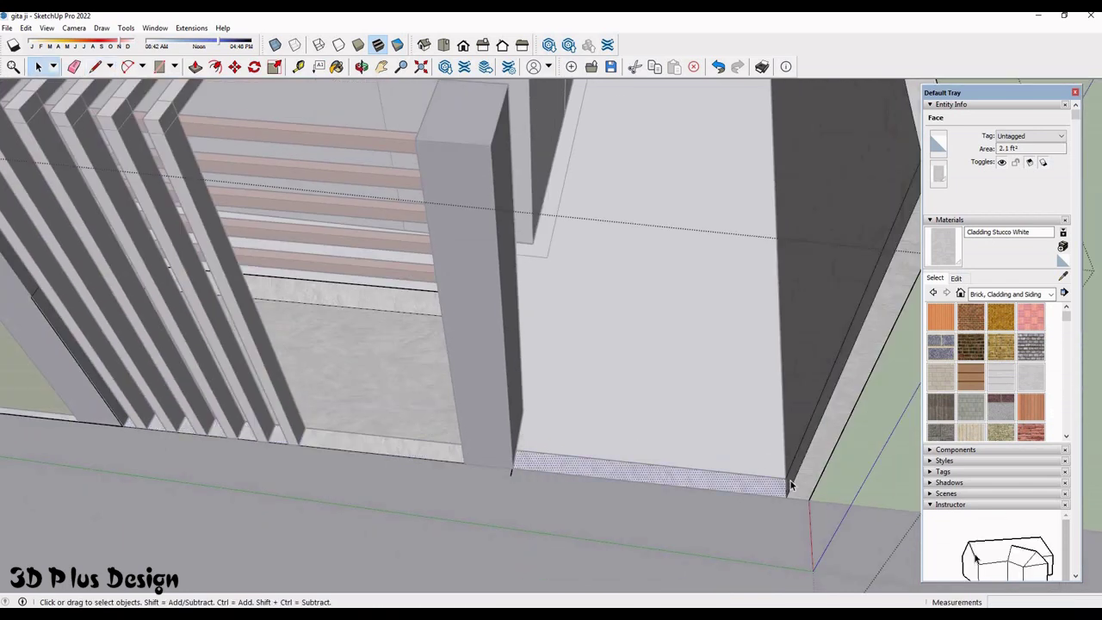
scroll(791, 484, "up", 3)
- Draw edges along the base corner to isolate a thin 99.48 in² strip
key("l")
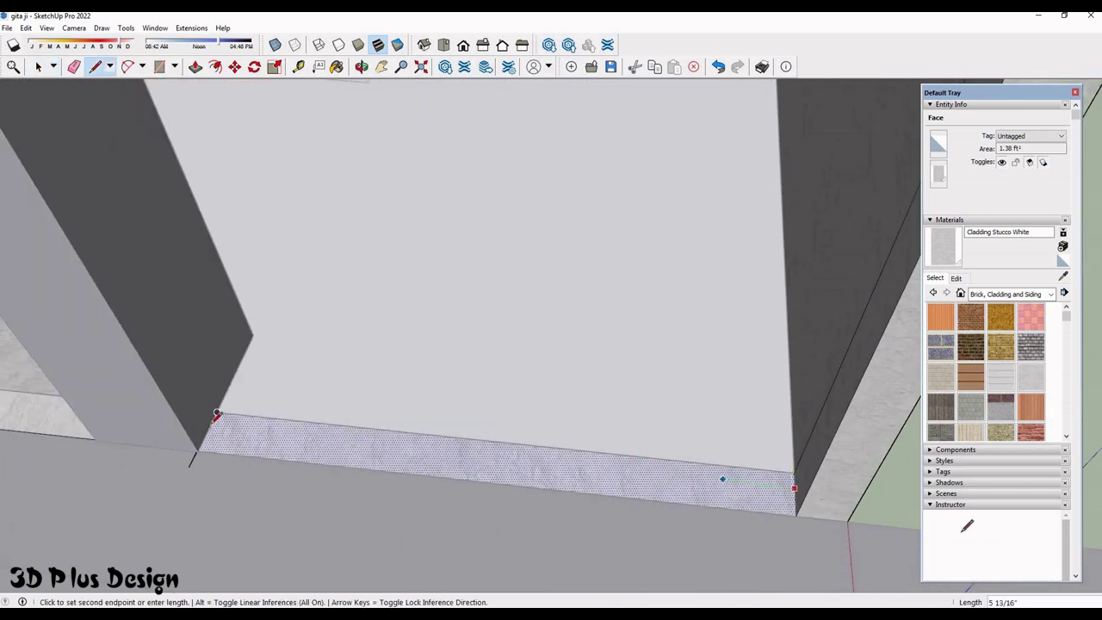
left_click(216, 418)
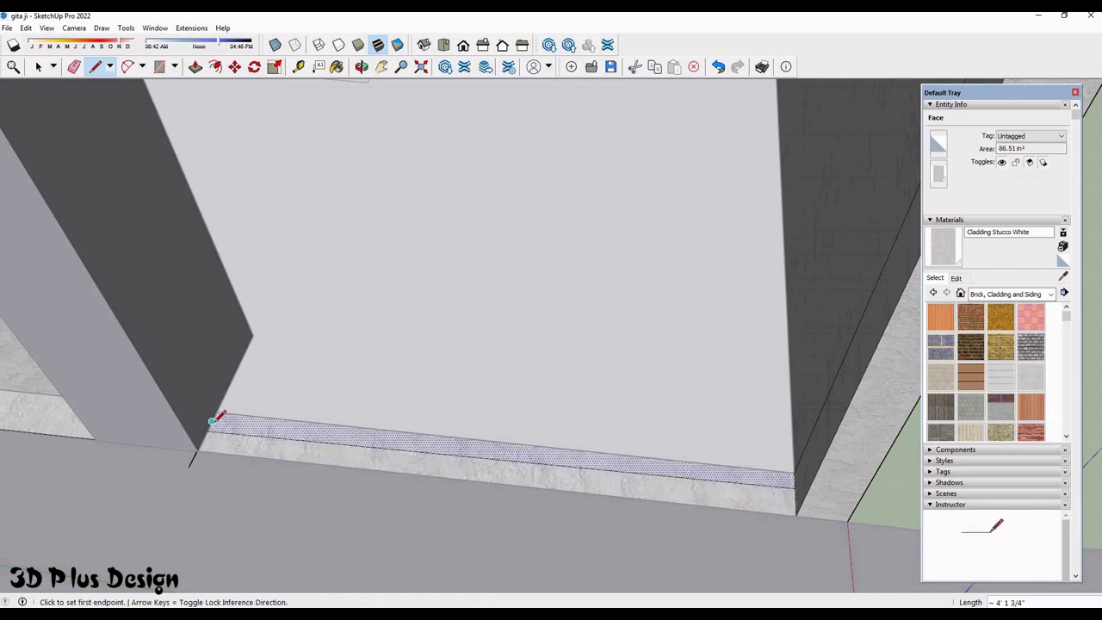
scroll(216, 417, "up", 2)
left_click(202, 417)
mouse_move(680, 457)
middle_mouse_down()
mouse_move(695, 433)
mouse_move(689, 444)
middle_mouse_up()
left_click(681, 451)
key("space")
scroll(638, 475, "down", 3)
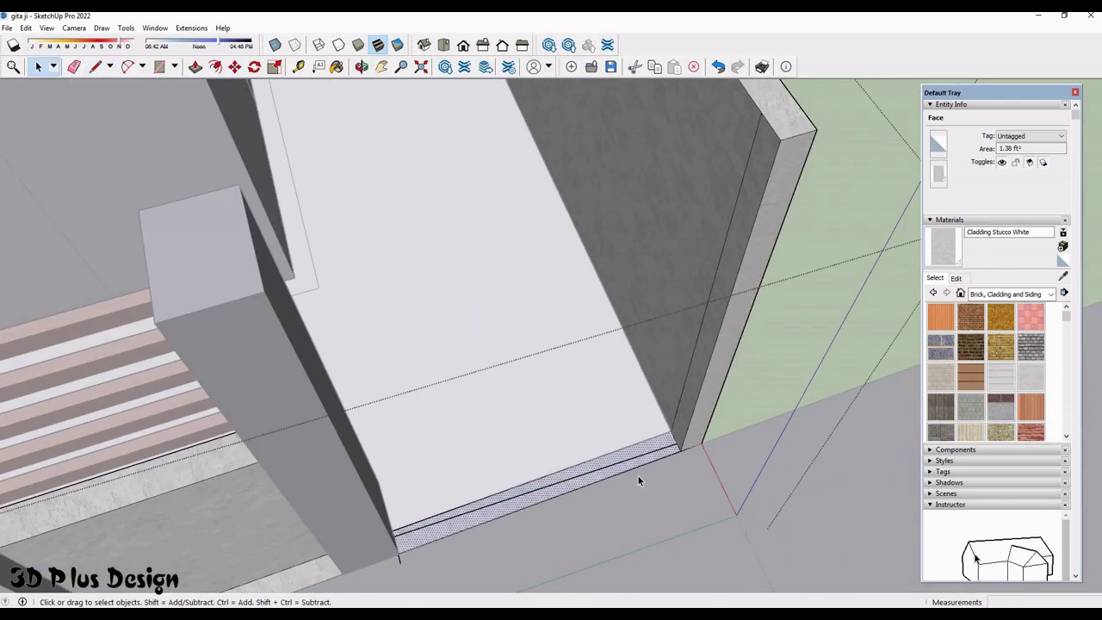
middle_click_drag(638, 475, 653, 468)
scroll(653, 468, "up", 2)
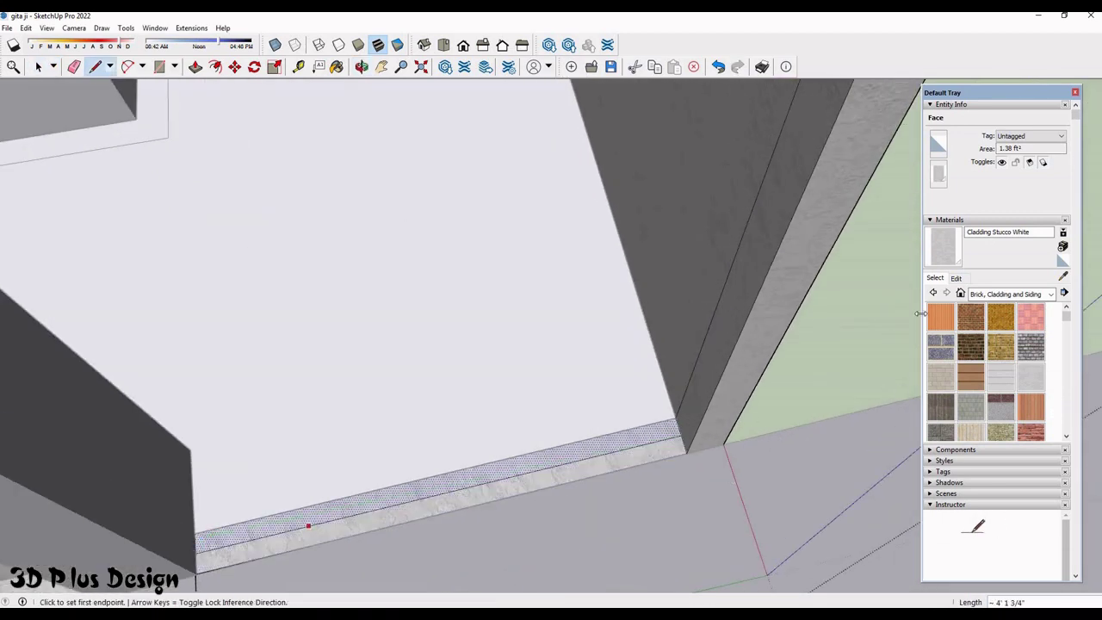
key("space")
scroll(754, 420, "down", 2)
middle_click_drag(754, 421, 813, 408)
- Sample Grass Light Green and paint the base strip with it
key("p")
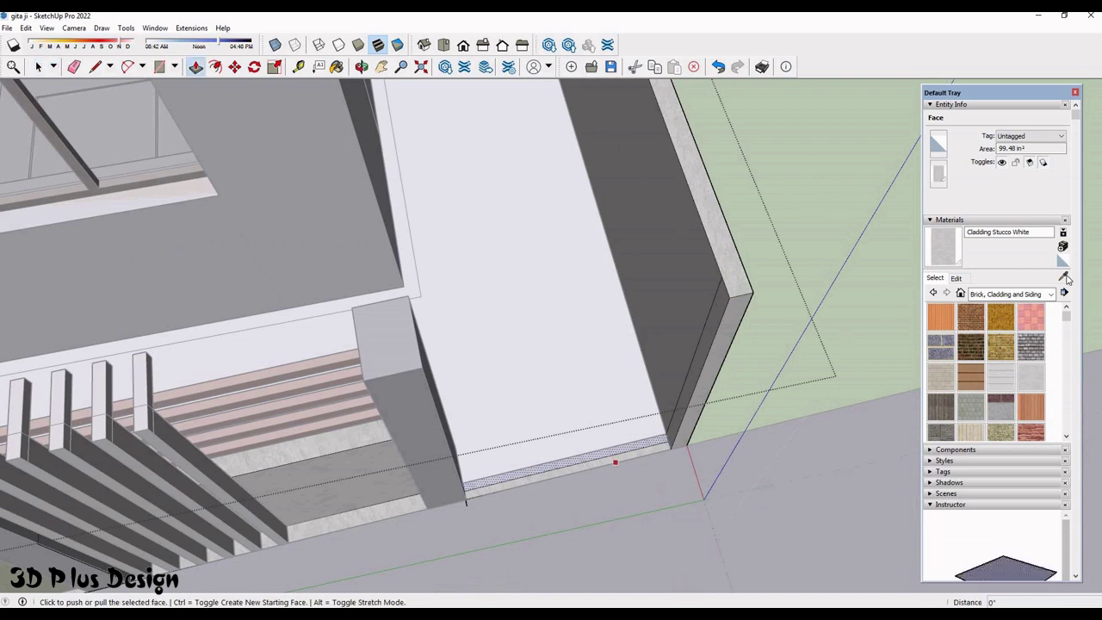
key("b")
middle_click_drag(101, 547, 561, 472)
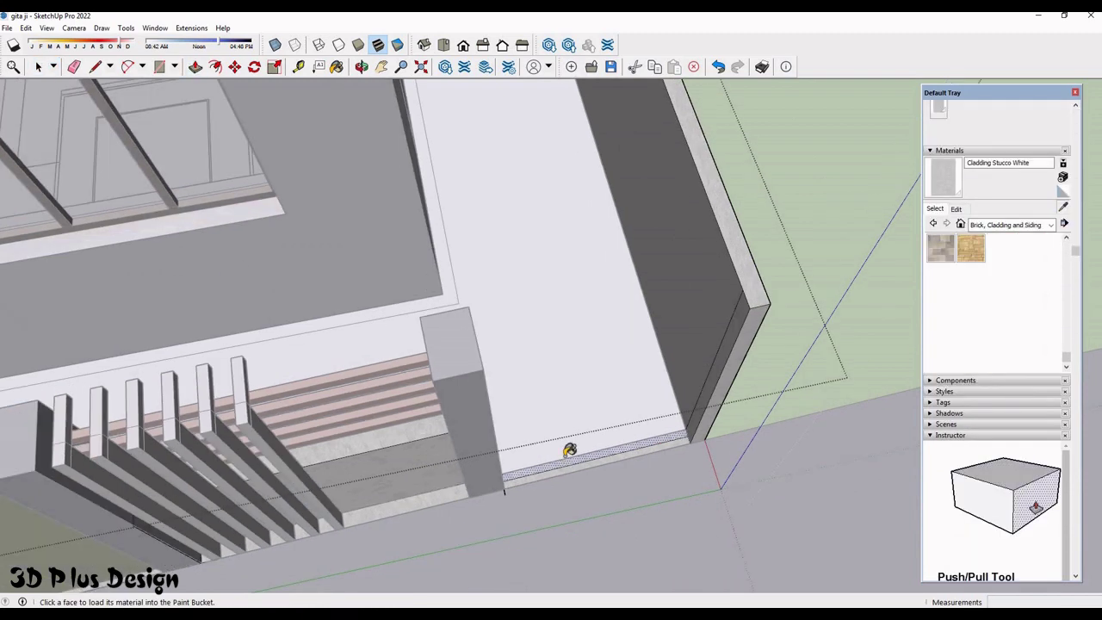
left_click(569, 452, "alt")
scroll(569, 452, "up", 2)
scroll(457, 414, "up", 2)
- Push/Pull the green strip up into a full-height panel beside the right pillar
key("p")
middle_click_drag(595, 412, 561, 377)
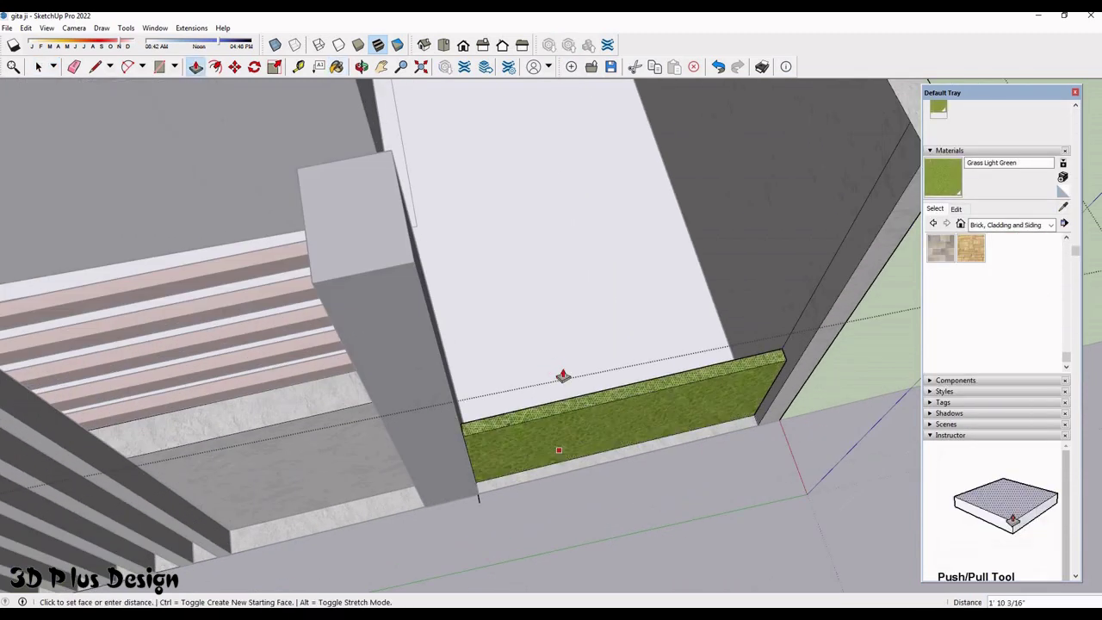
scroll(561, 376, "down", 3)
left_click(572, 393)
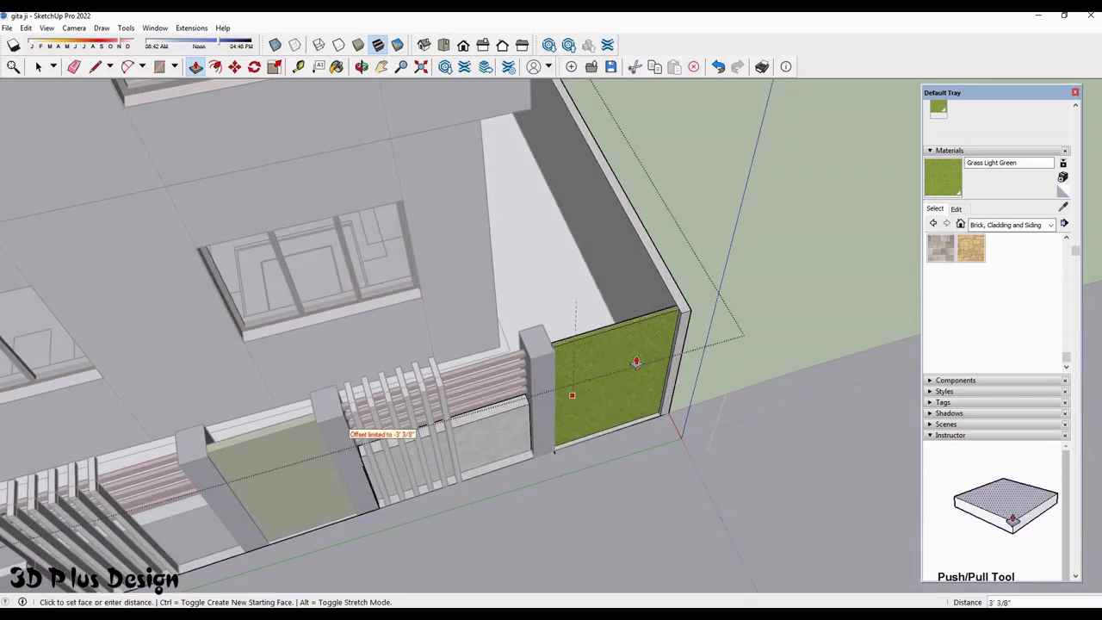
middle_click_drag(565, 362, 562, 377)
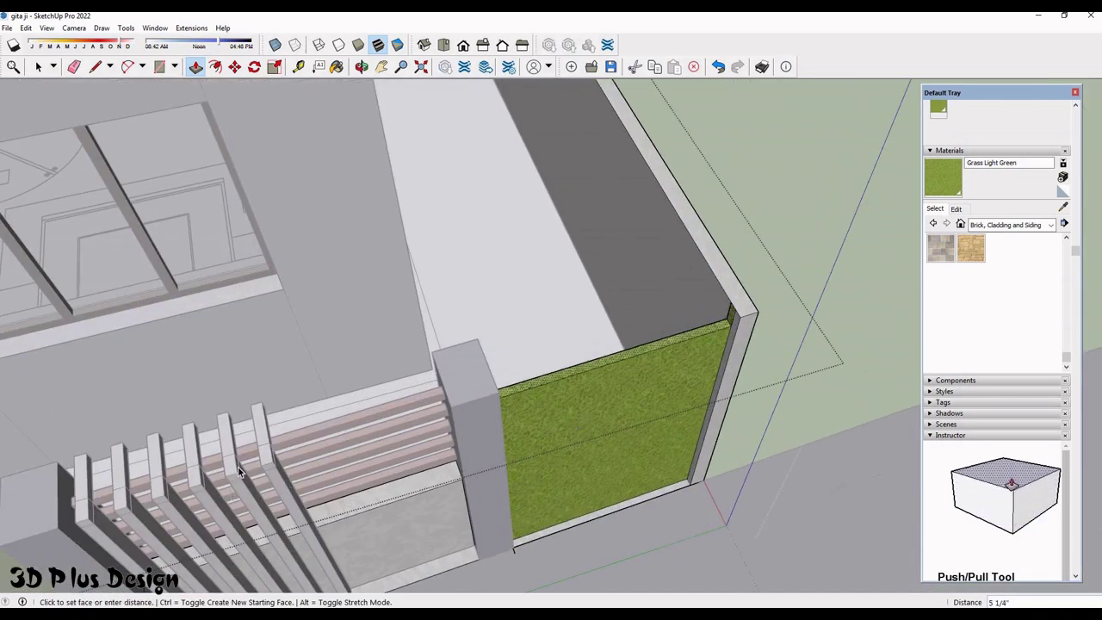
key("space")
- Open the fence group for editing and orbit out to the building front
left_click(241, 463)
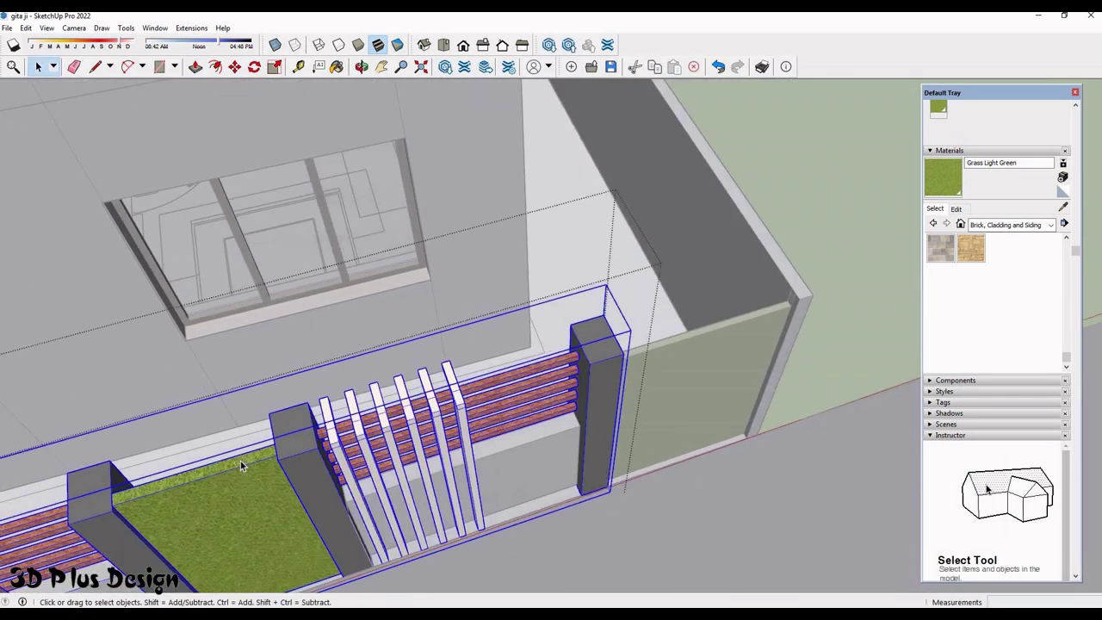
double_click(241, 460)
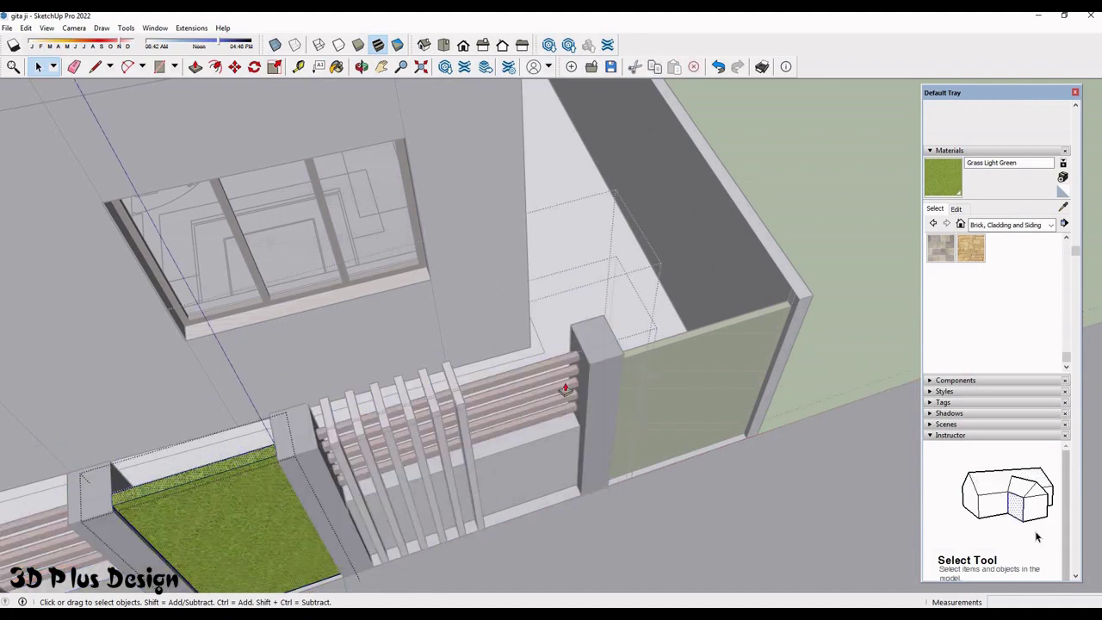
scroll(638, 310, "down", 5)
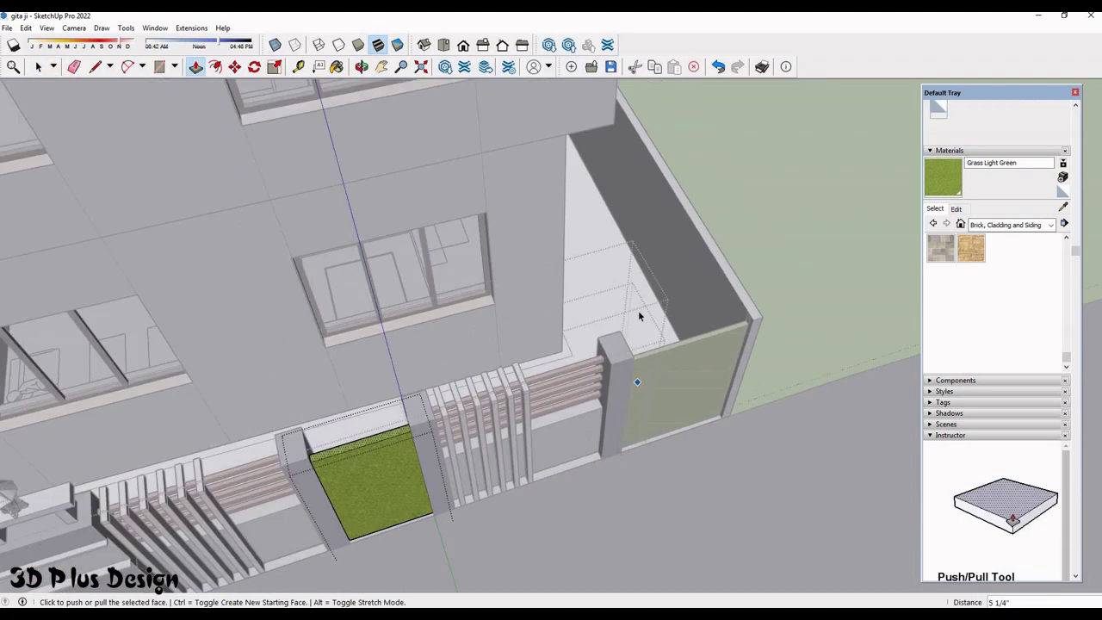
middle_click_drag(638, 310, 860, 166)
key("space")
middle_click_drag(697, 303, 870, 222)
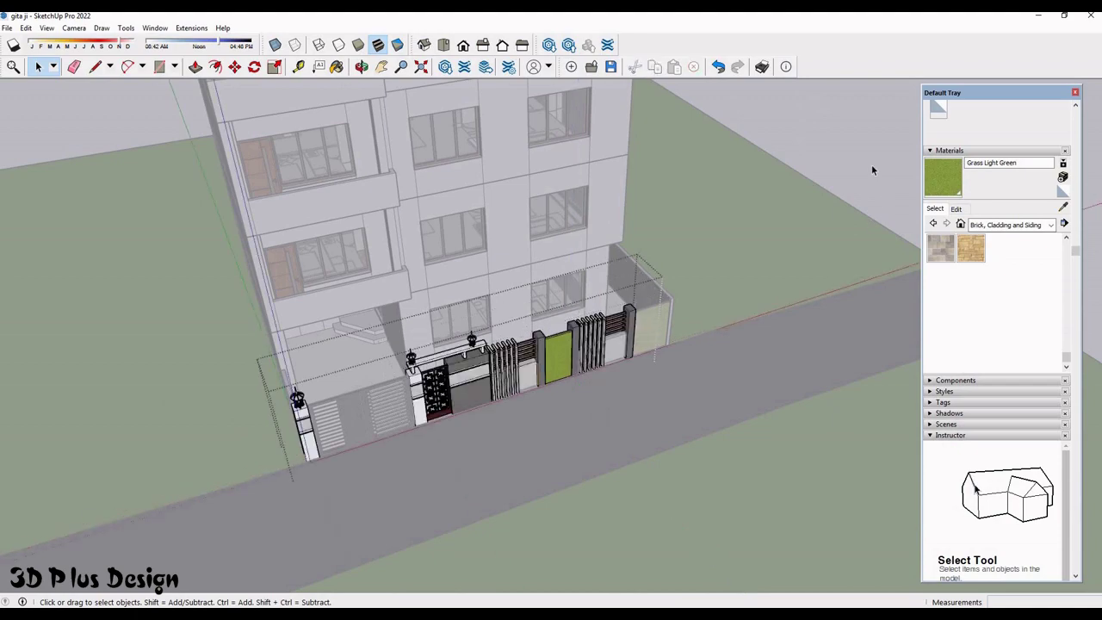
- Orbit around the building corner and front to review the house and wall
middle_click_drag(872, 170, 775, 215)
key("Escape")
mouse_move(620, 241)
middle_mouse_down()
mouse_move(579, 256)
mouse_move(657, 442)
mouse_move(543, 435)
mouse_move(413, 344)
middle_mouse_up()
scroll(543, 435, "down", 3)
scroll(361, 284, "down", 2)
middle_click_drag(362, 284, 308, 253)
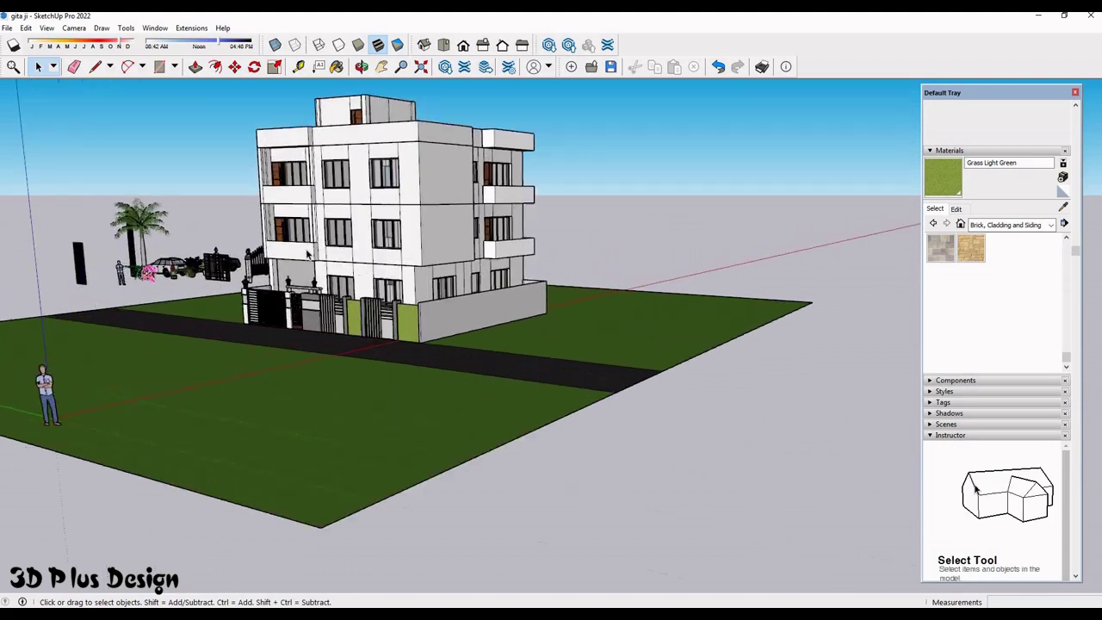
scroll(307, 252, "up", 2)
scroll(387, 284, "up", 2)
scroll(474, 319, "up", 2)
mouse_move(517, 336)
middle_mouse_down()
mouse_move(555, 351)
mouse_move(560, 386)
middle_mouse_up()
scroll(561, 387, "down", 2)
scroll(492, 444, "down", 2)
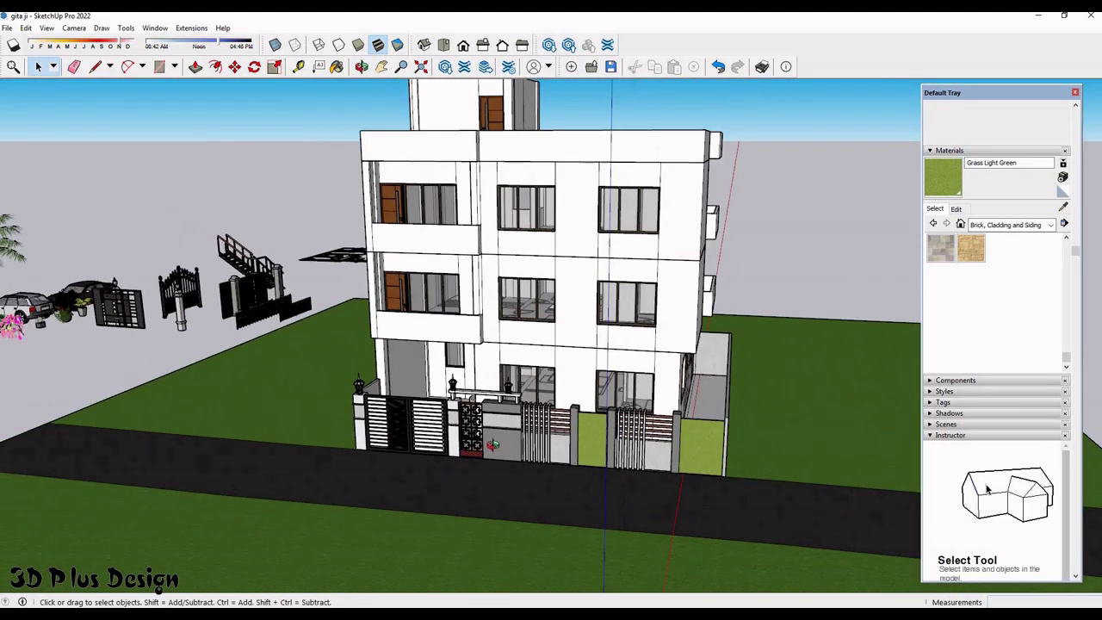
- Orbit up to inspect the roof and the whole plot from above
mouse_move(492, 445)
middle_mouse_down()
mouse_move(393, 456)
mouse_move(560, 276)
mouse_move(606, 200)
middle_mouse_up()
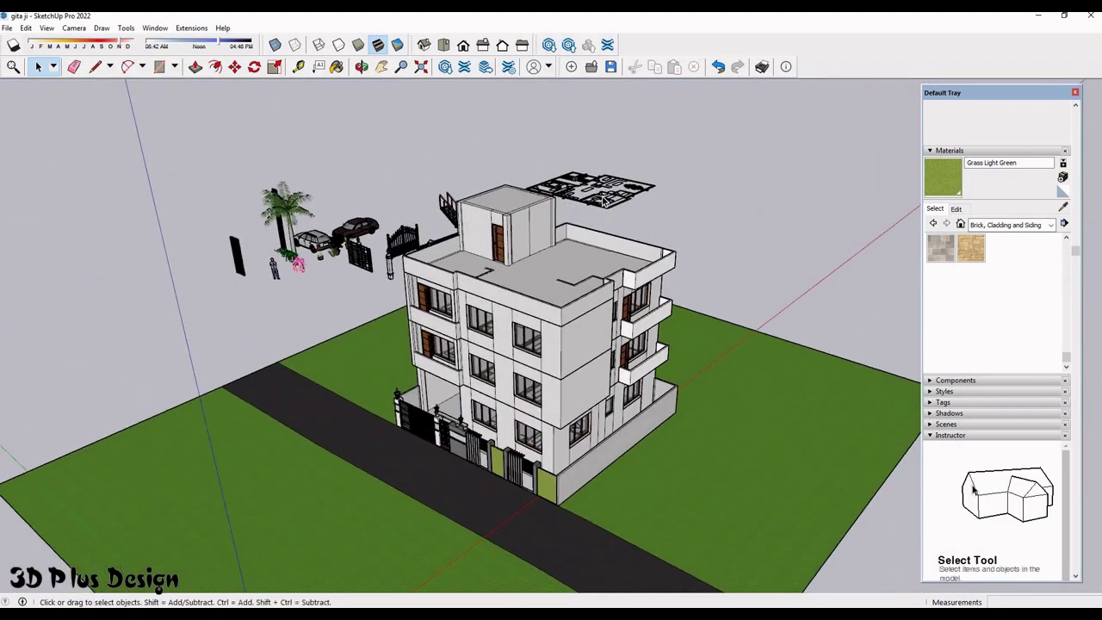
scroll(620, 310, "up", 2)
scroll(625, 320, "up", 3)
middle_click_drag(626, 320, 628, 326)
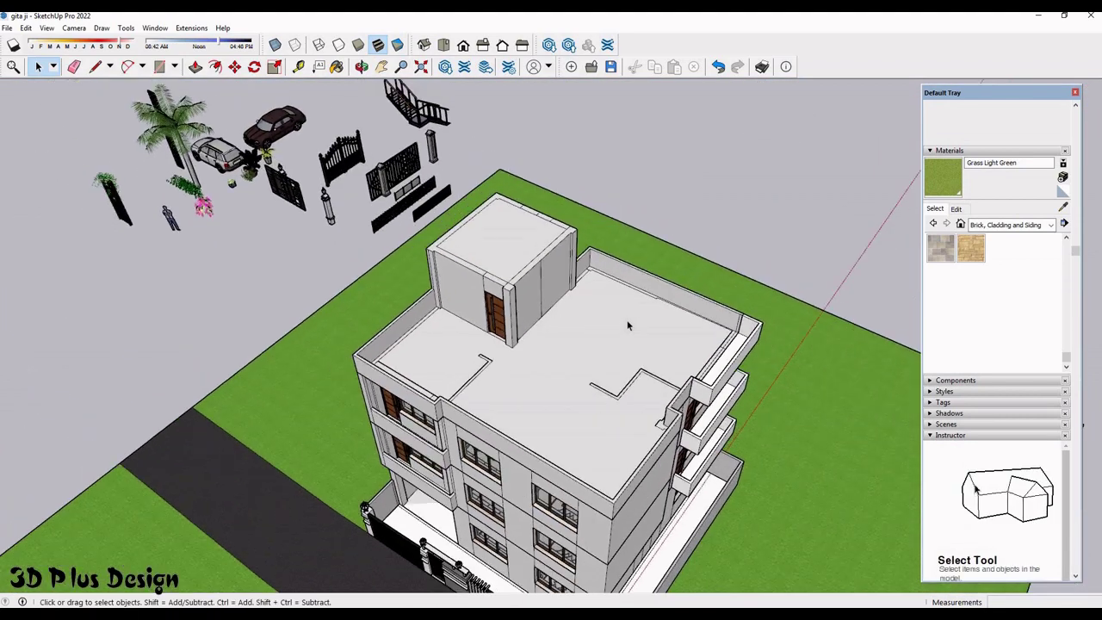
scroll(665, 178, "down", 3)
scroll(637, 172, "down", 3)
scroll(603, 164, "down", 2)
scroll(564, 155, "up", 1)
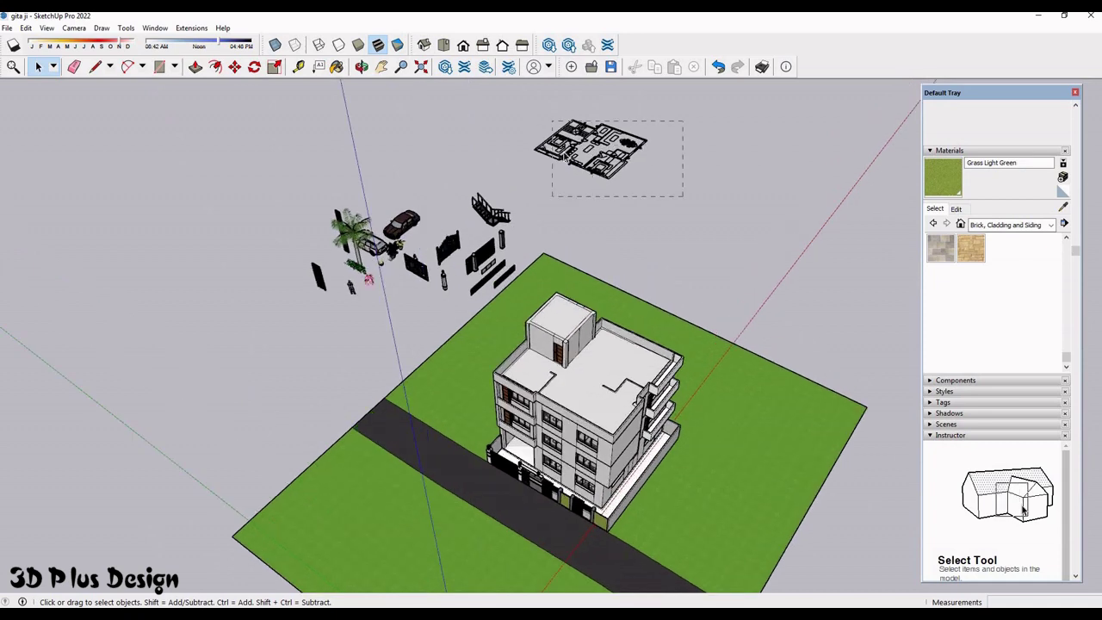
middle_click_drag(601, 331, 616, 362)
scroll(633, 396, "up", 2)
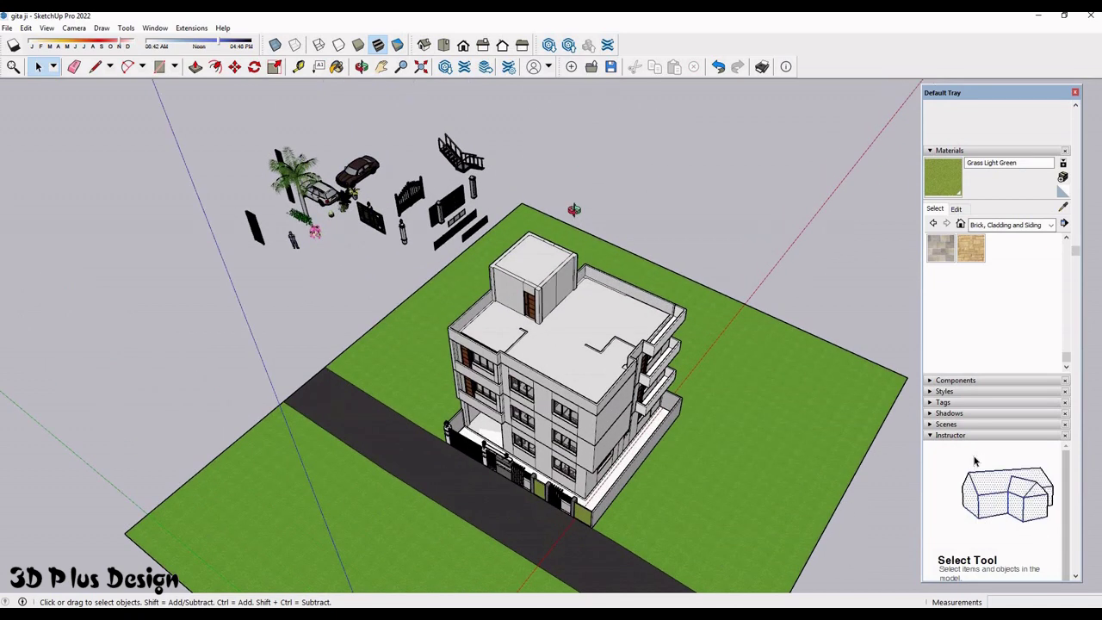
scroll(656, 437, "up", 2)
- Set a low street-level frontal view and close the Default Tray
middle_click_drag(656, 437, 603, 327)
scroll(603, 327, "down", 2)
scroll(594, 284, "down", 2)
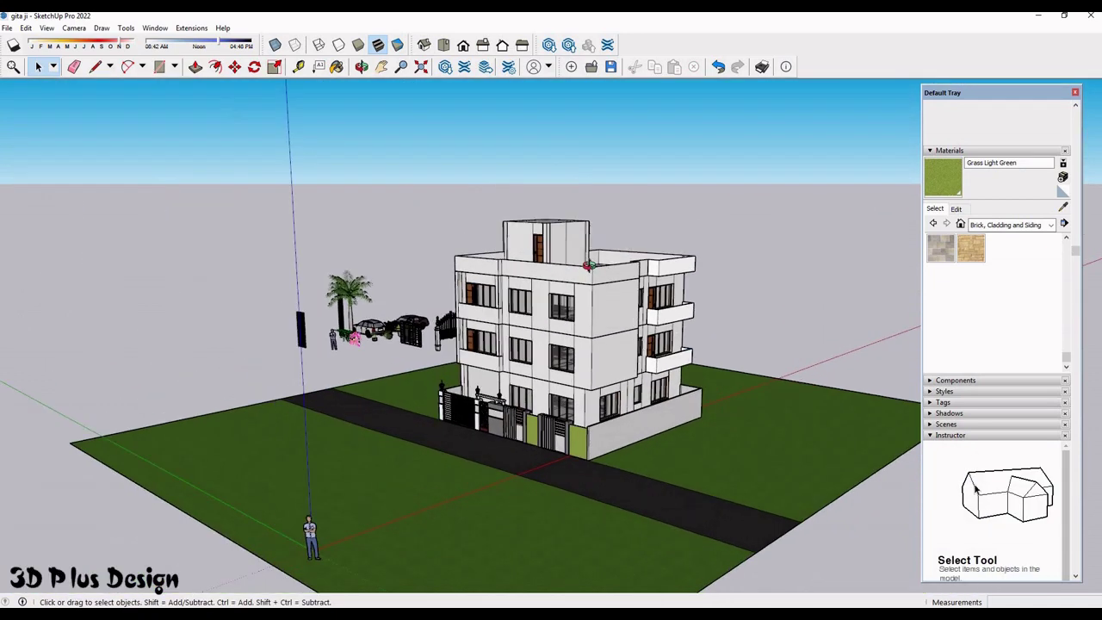
scroll(580, 230, "up", 3)
mouse_move(581, 231)
middle_mouse_down()
mouse_move(594, 298)
mouse_move(637, 303)
mouse_move(616, 310)
middle_mouse_up()
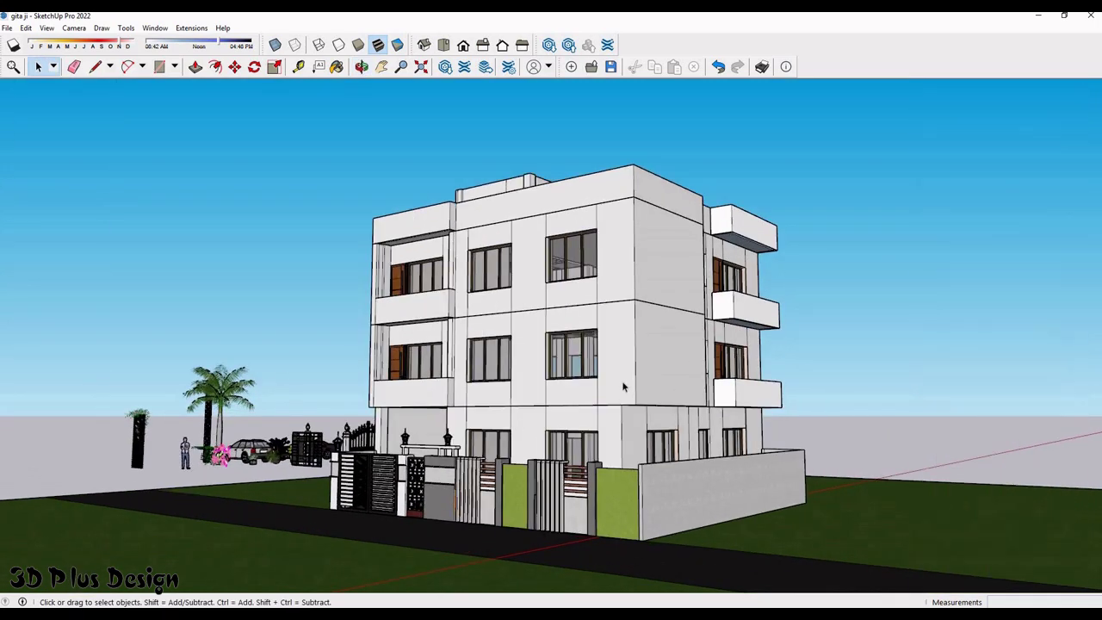
middle_click_drag(622, 381, 595, 388)
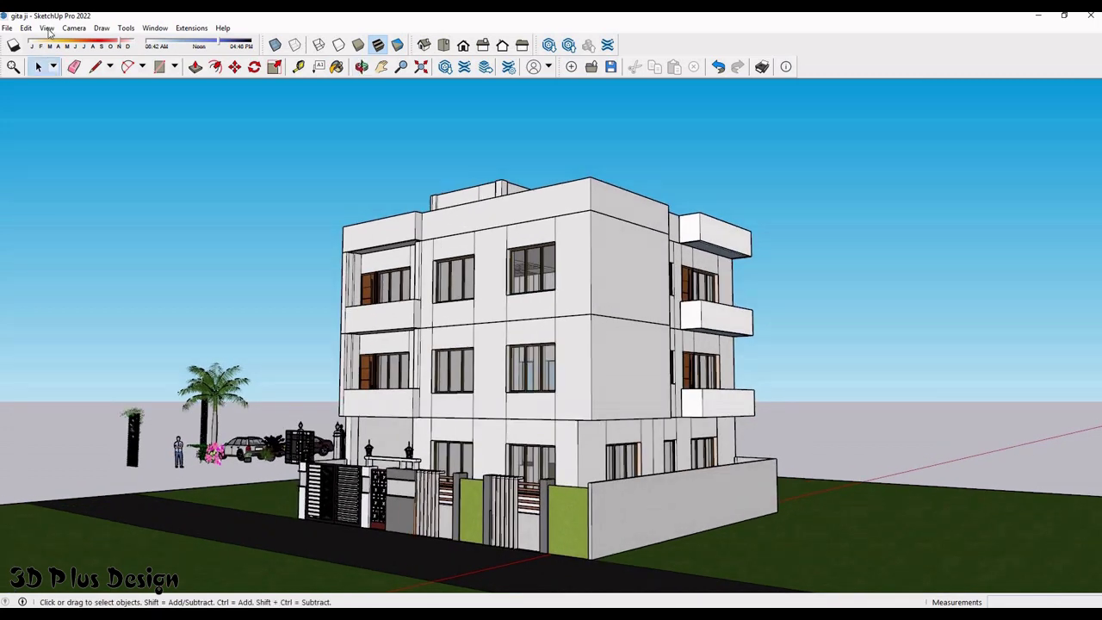
- Add the current street-level view as Scene 1 from View > Animation
key("alt+v")
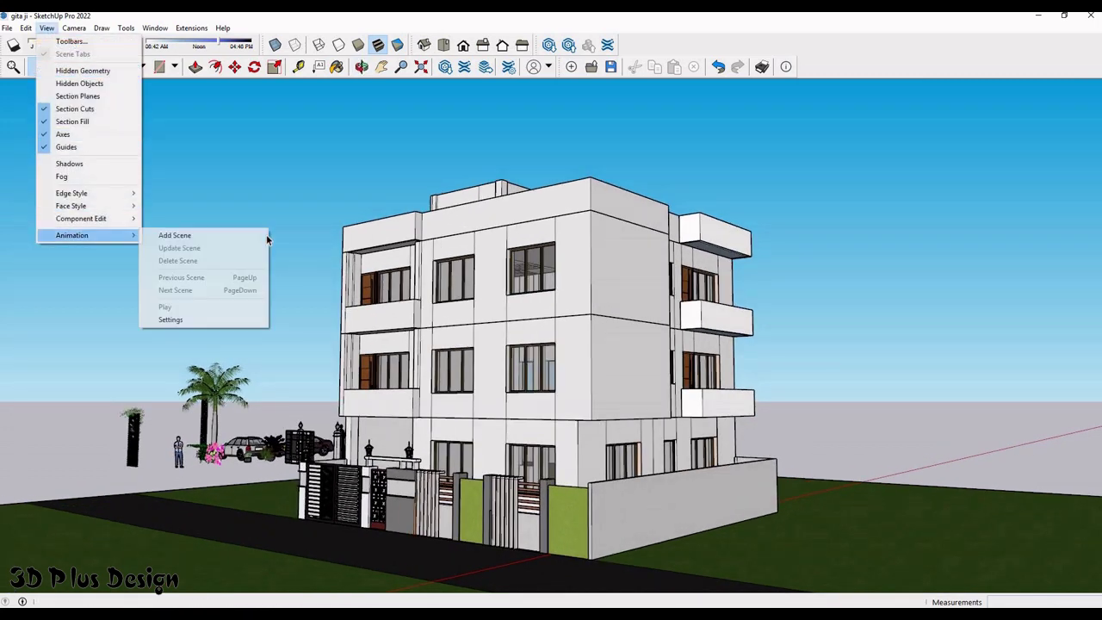
left_click(266, 234)
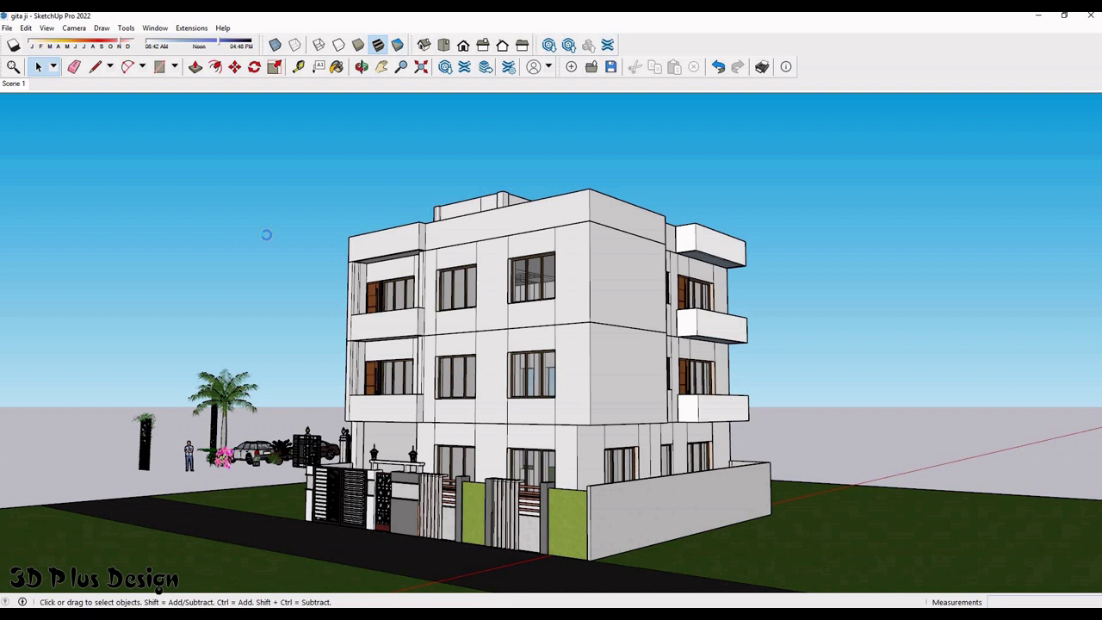